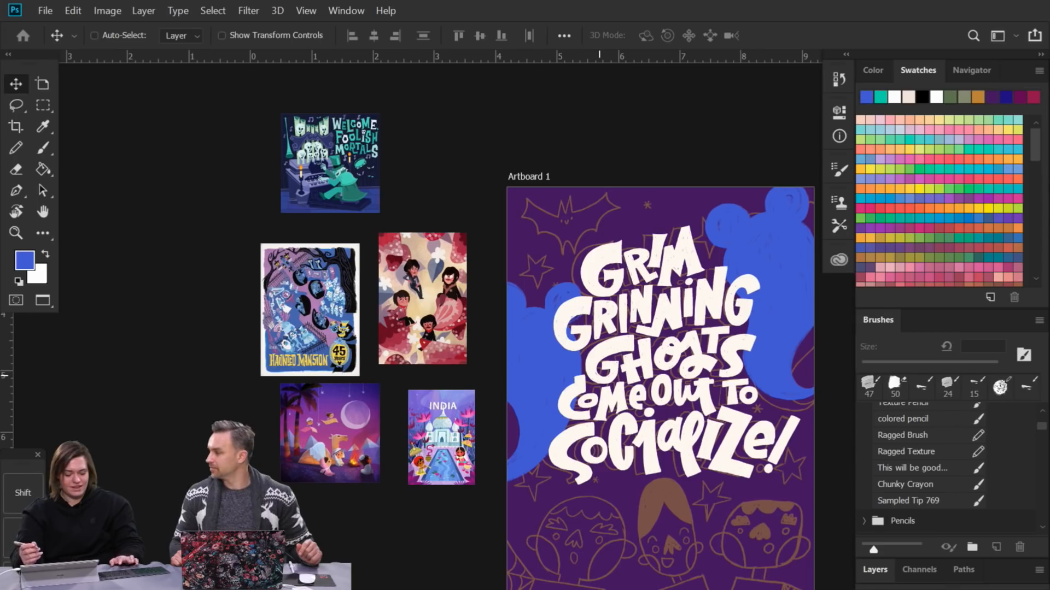
Step: Hide the art reference group and show the Haunted Mansion reference group around the poster artboard
left_click_drag(715, 229, 575, 184)
left_click_drag(604, 299, 651, 300)
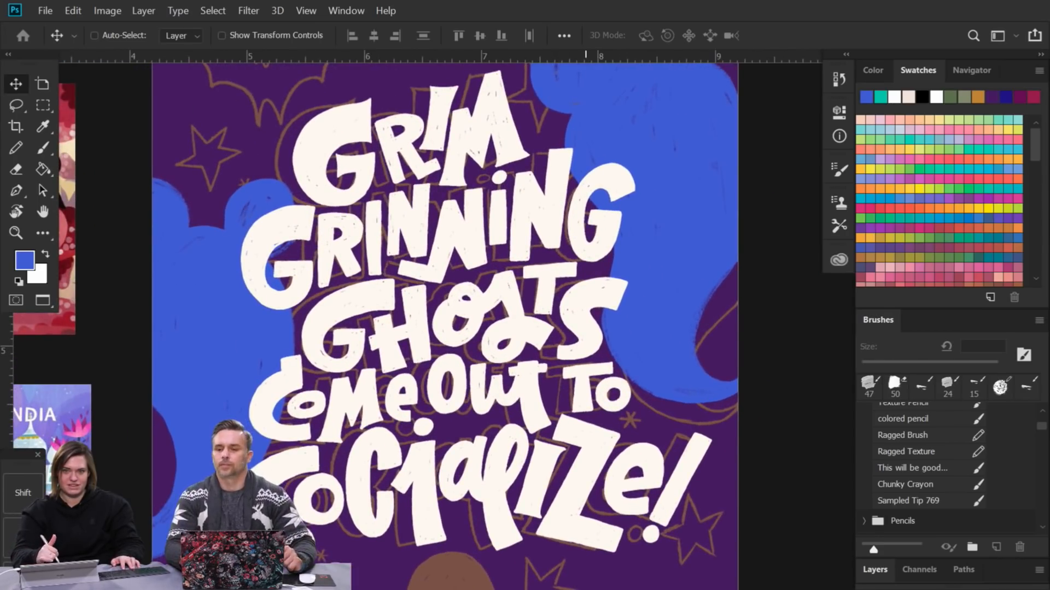
mouse_move(547, 232)
left_mouse_down()
mouse_move(530, 232)
mouse_move(539, 232)
left_mouse_up()
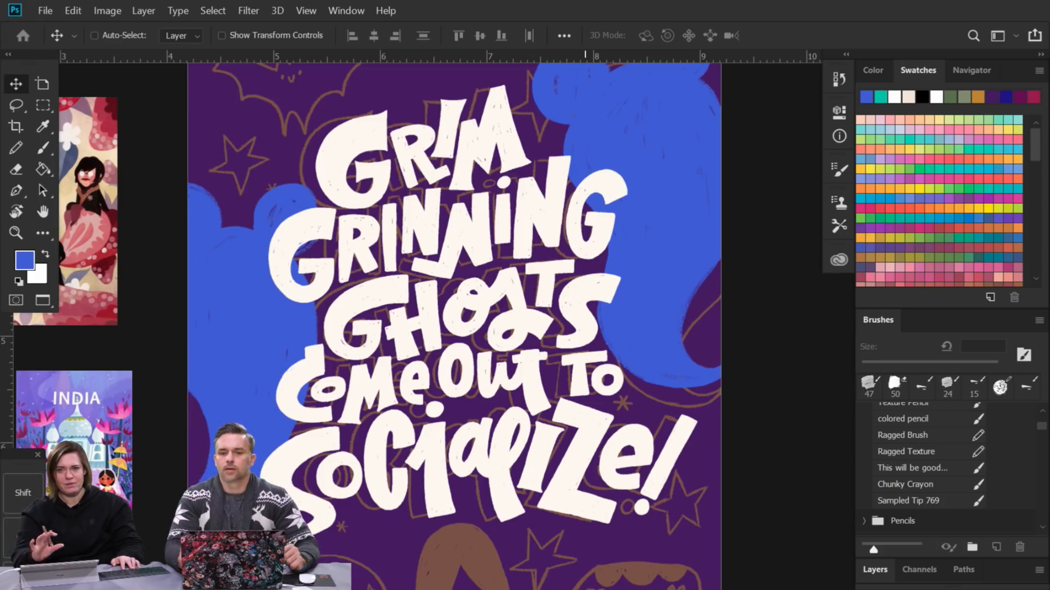
left_click_drag(445, 278, 413, 279)
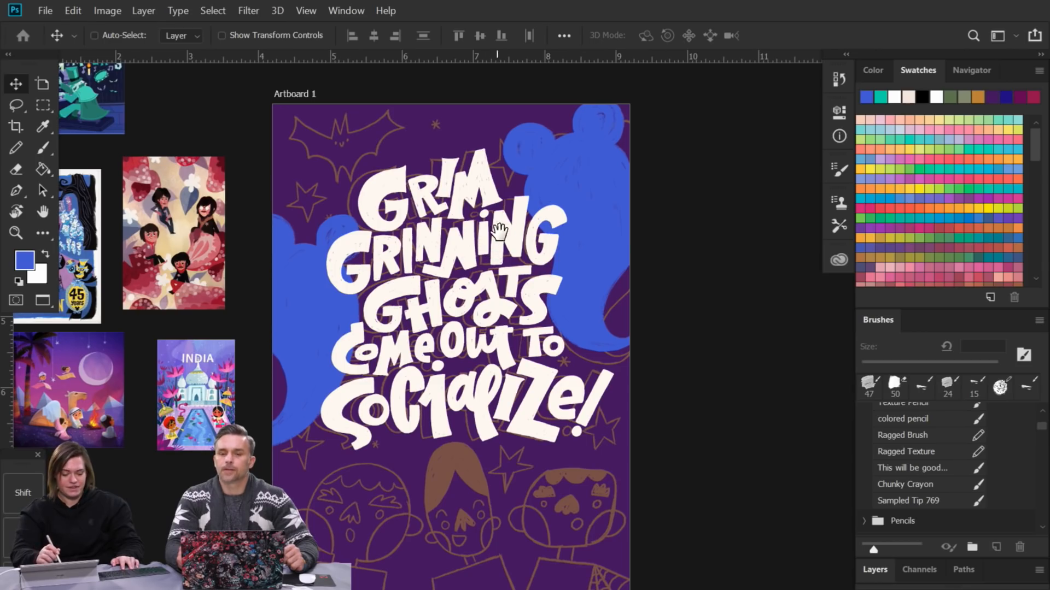
left_click_drag(543, 257, 542, 299)
left_click(874, 570)
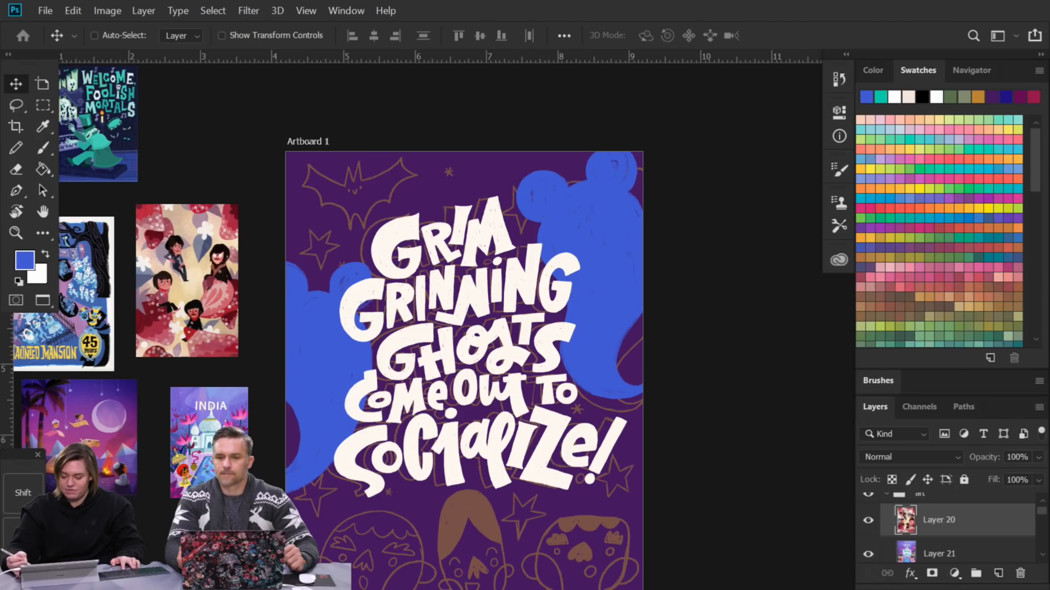
left_click(886, 495)
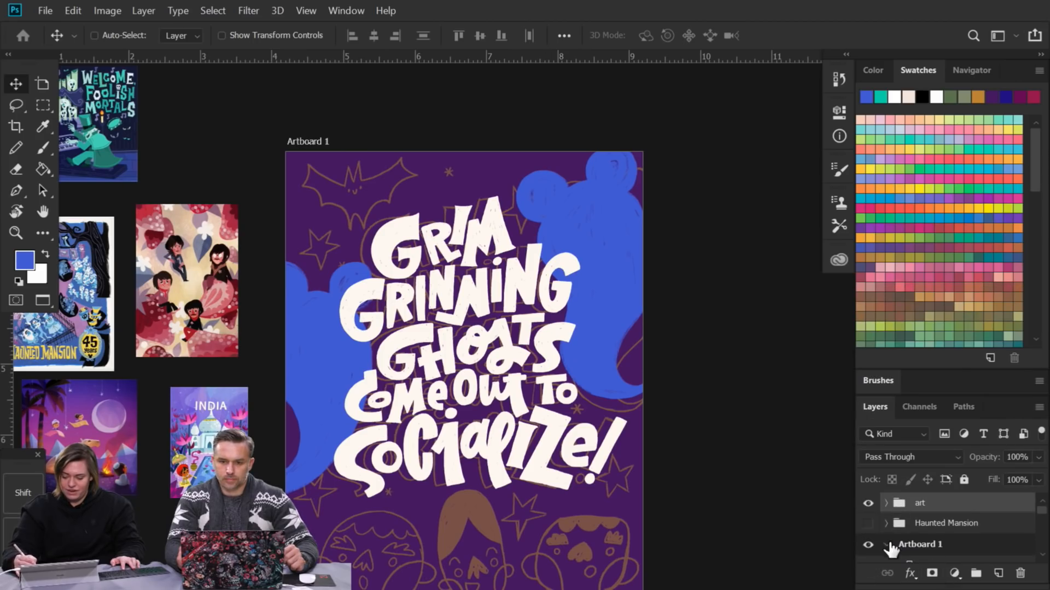
left_click(868, 524)
left_click(868, 503)
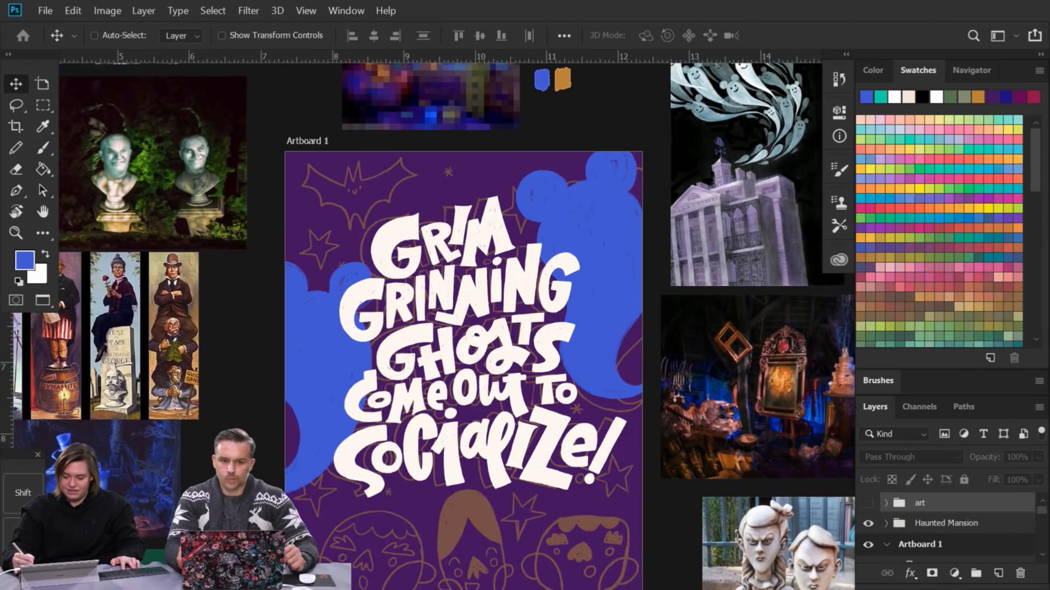
Step: Examine the haunted library painting, then its pixelated version and the colour swatches painted beside it
key("ctrl+minus")
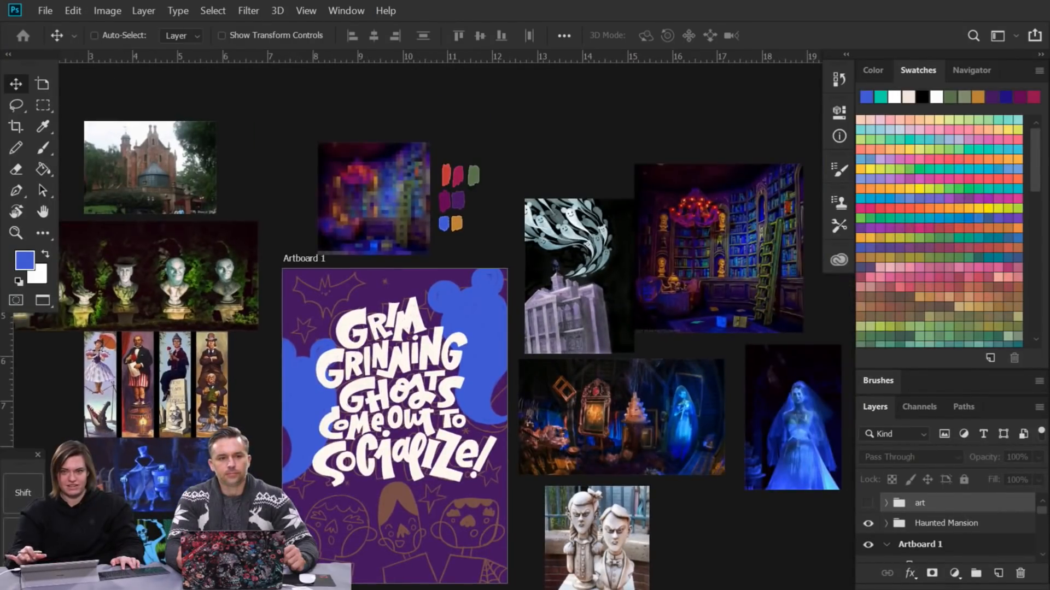
left_click_drag(776, 246, 605, 319)
left_click_drag(578, 283, 661, 283)
left_click_drag(504, 328, 530, 310)
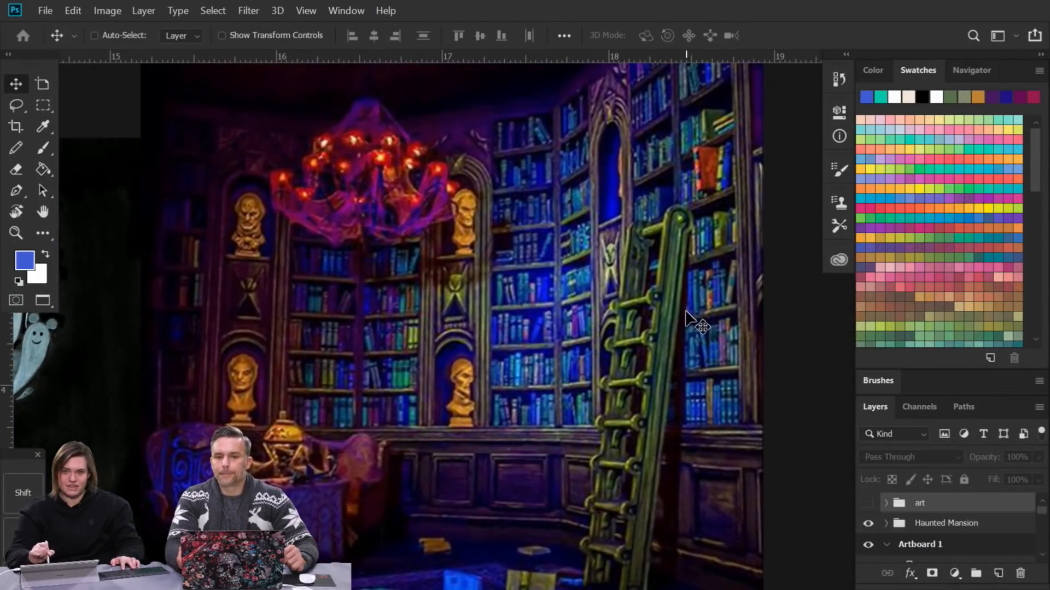
scroll(410, 320, "left", 10)
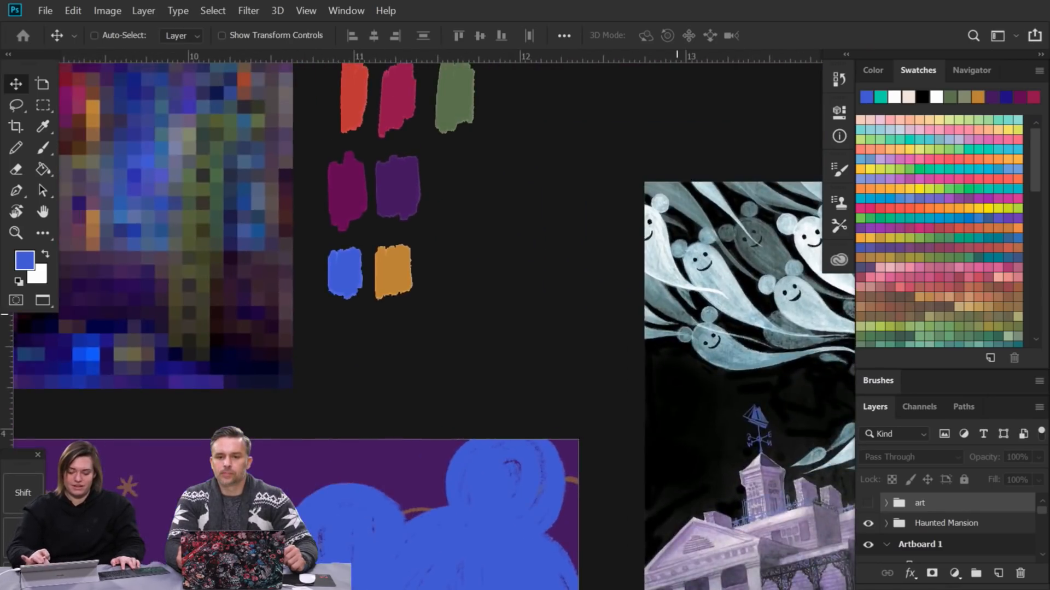
left_click_drag(383, 273, 667, 410)
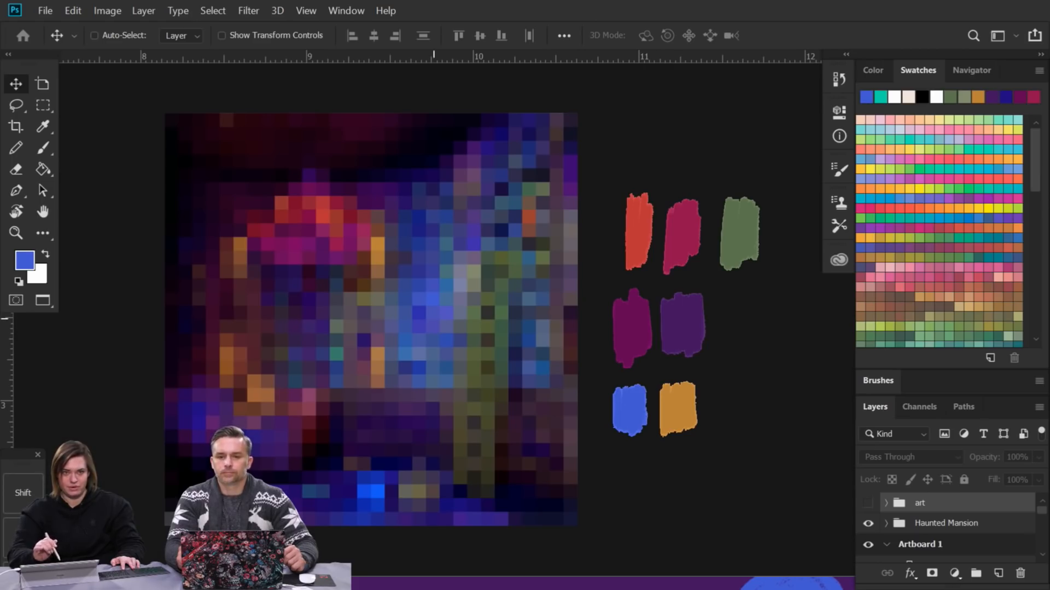
Step: Hide the Haunted Mansion group and show the art group with the illustration references again
left_click(868, 524)
scroll(675, 350, "down", 8)
scroll(674, 273, "left", 3)
left_click_drag(455, 537, 706, 294)
key("ctrl+minus")
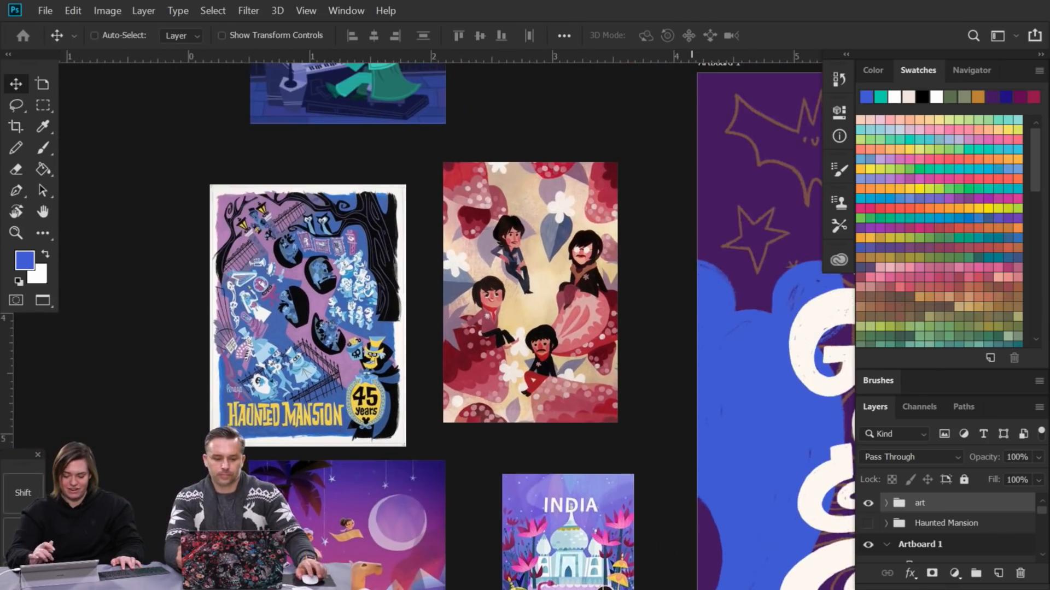
left_click_drag(613, 156, 578, 350)
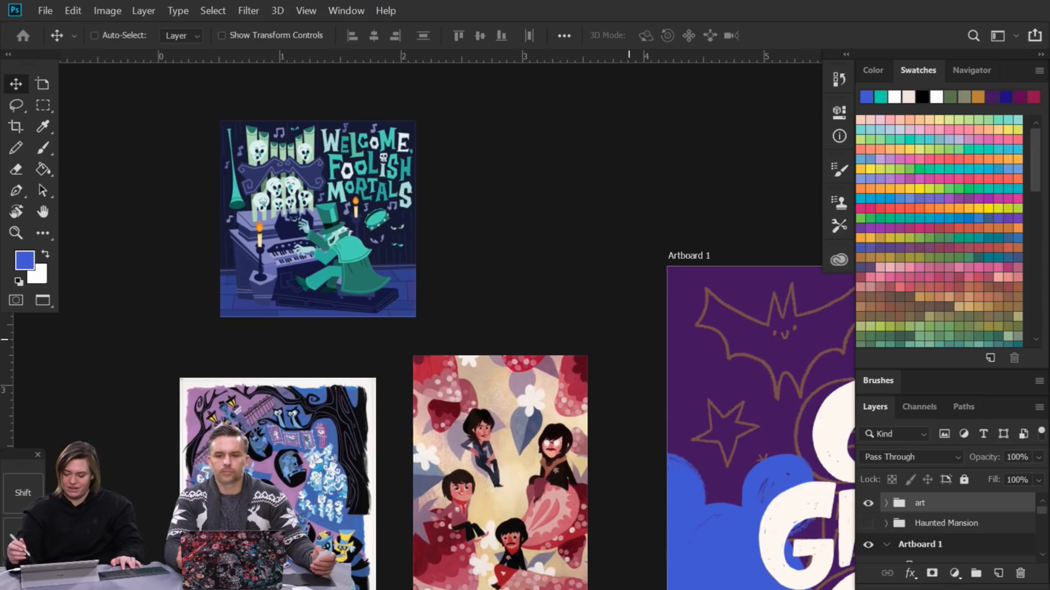
Step: Duplicate the "Welcome, Foolish Mortals" image layer in the art group and place the copy beside the original
left_click(886, 503)
scroll(1039, 555, "down", 5)
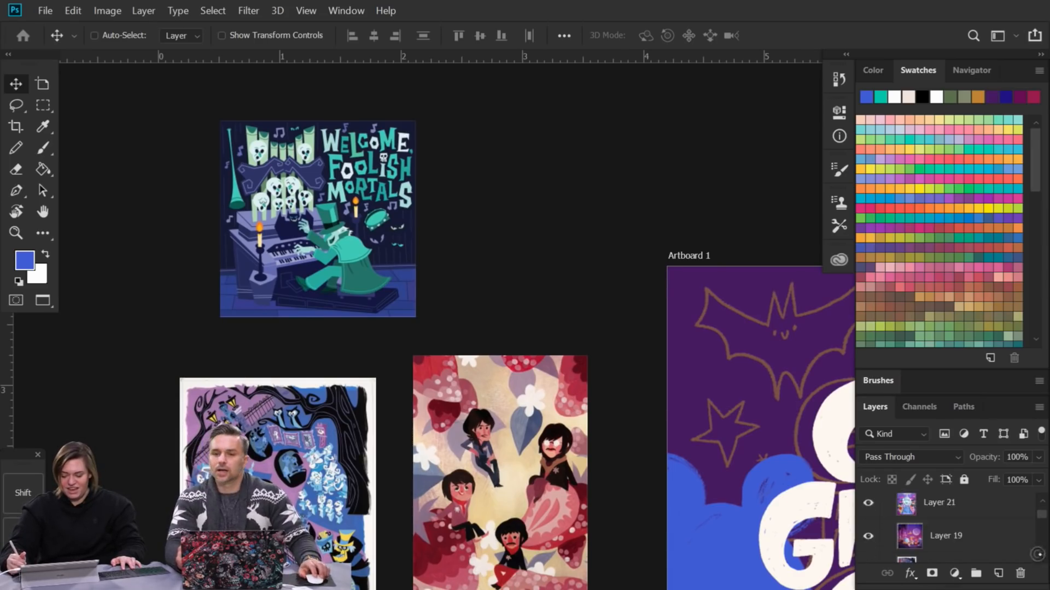
left_click(985, 547)
left_click_drag(1010, 545, 999, 574)
left_click_drag(382, 257, 533, 317)
left_click_drag(280, 235, 350, 235)
scroll(544, 329, "up", 2)
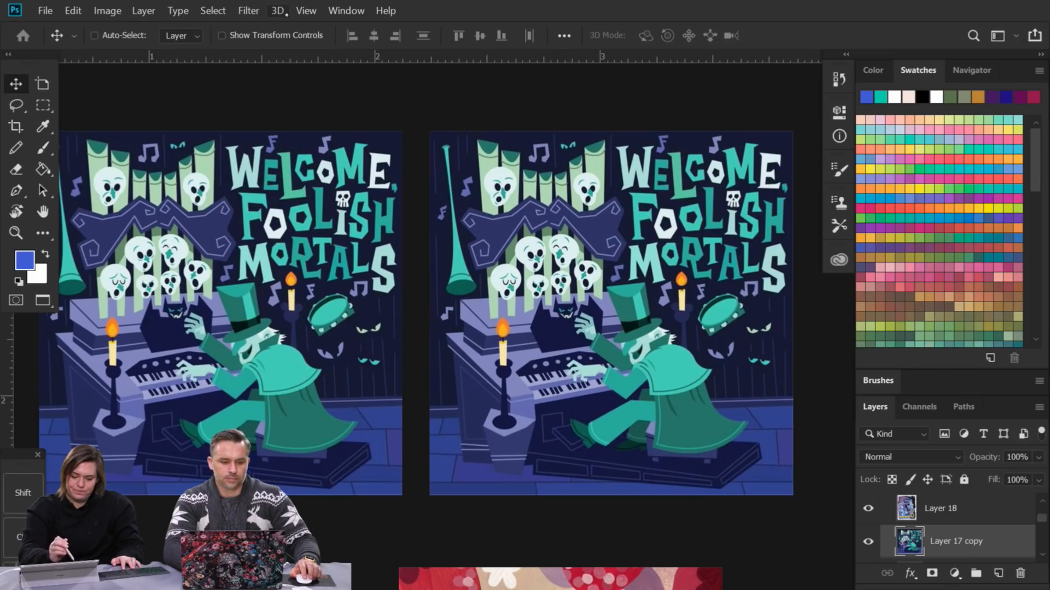
left_click(249, 10)
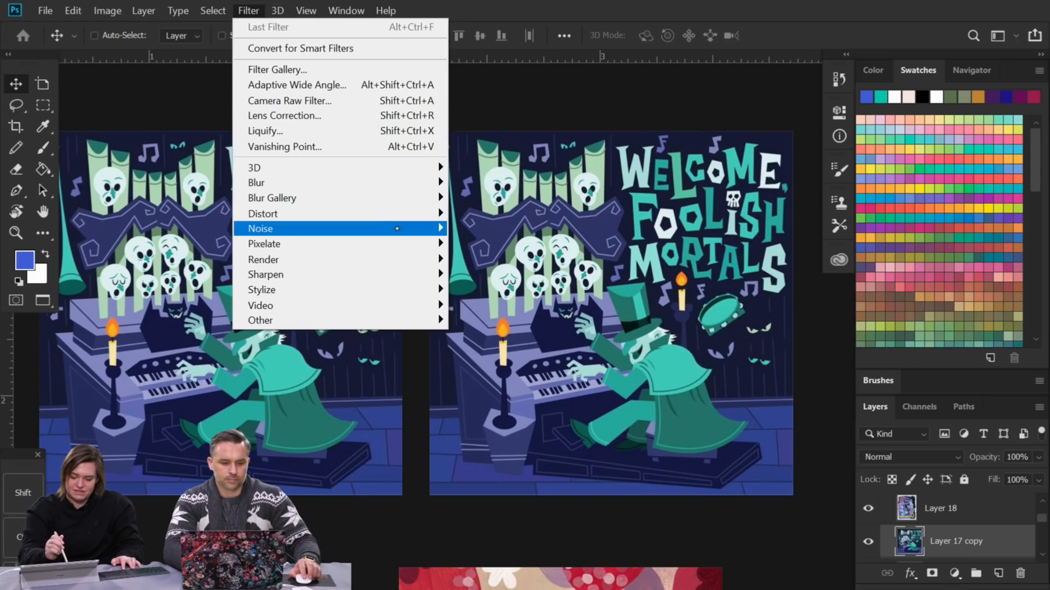
mouse_move(407, 242)
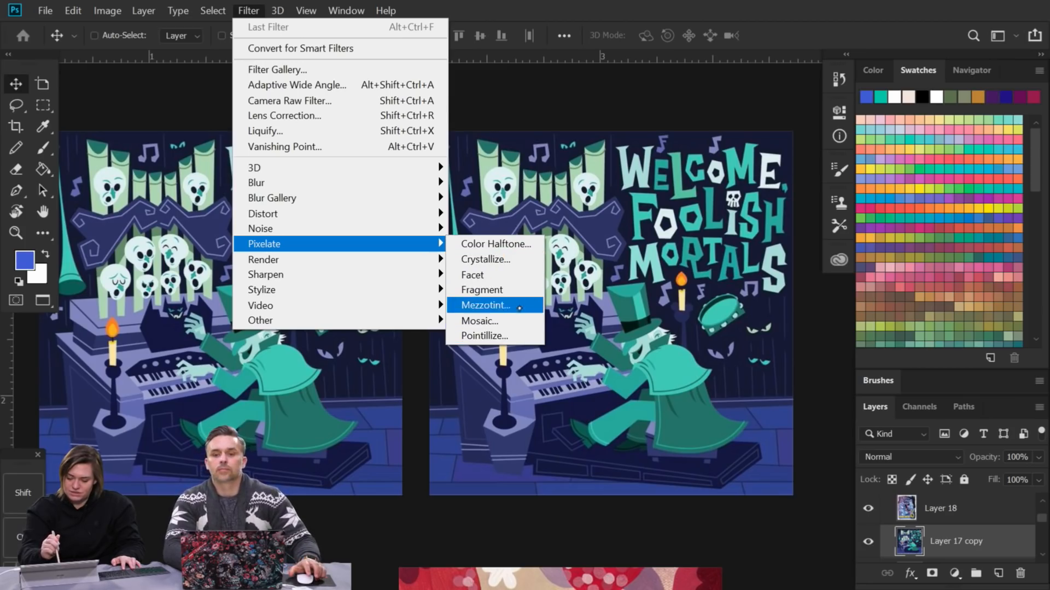
left_click(518, 337)
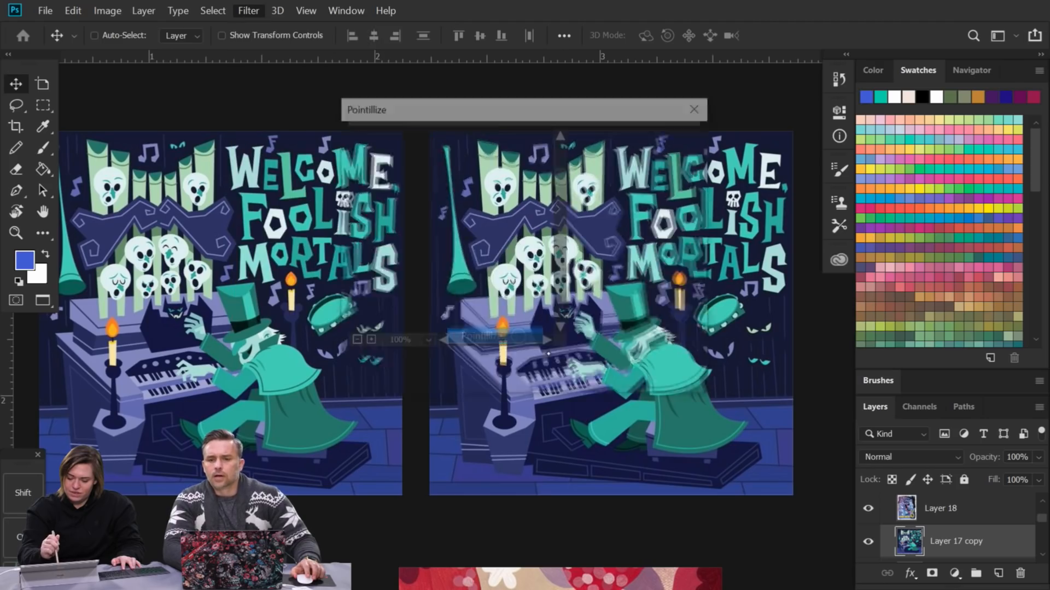
left_click(654, 174)
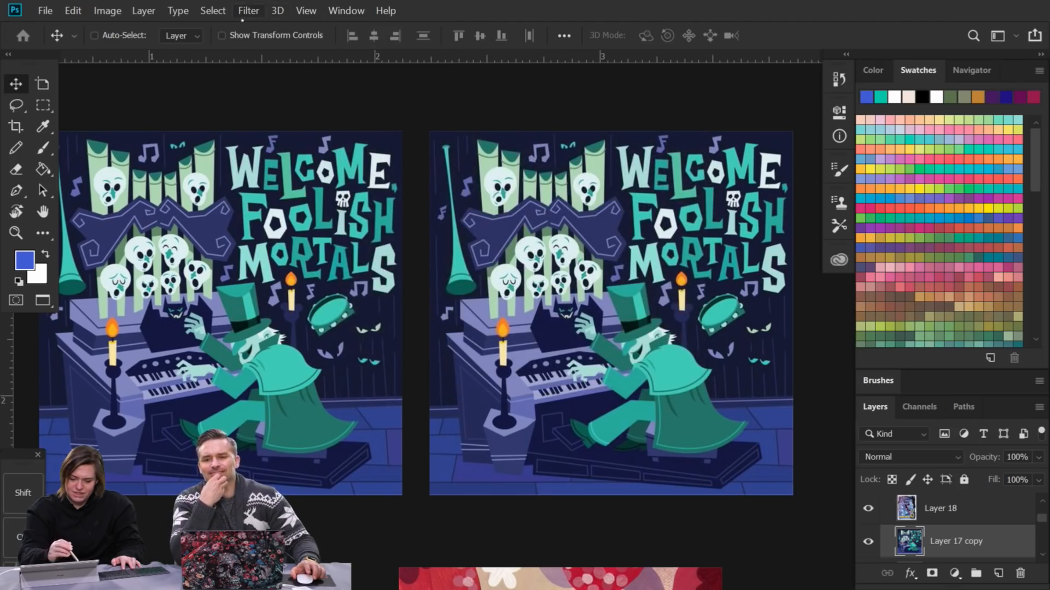
Step: Apply the Mosaic filter to the duplicated "Welcome, Foolish Mortals" image with a cell size of 29 square
left_click(277, 11)
mouse_move(248, 10)
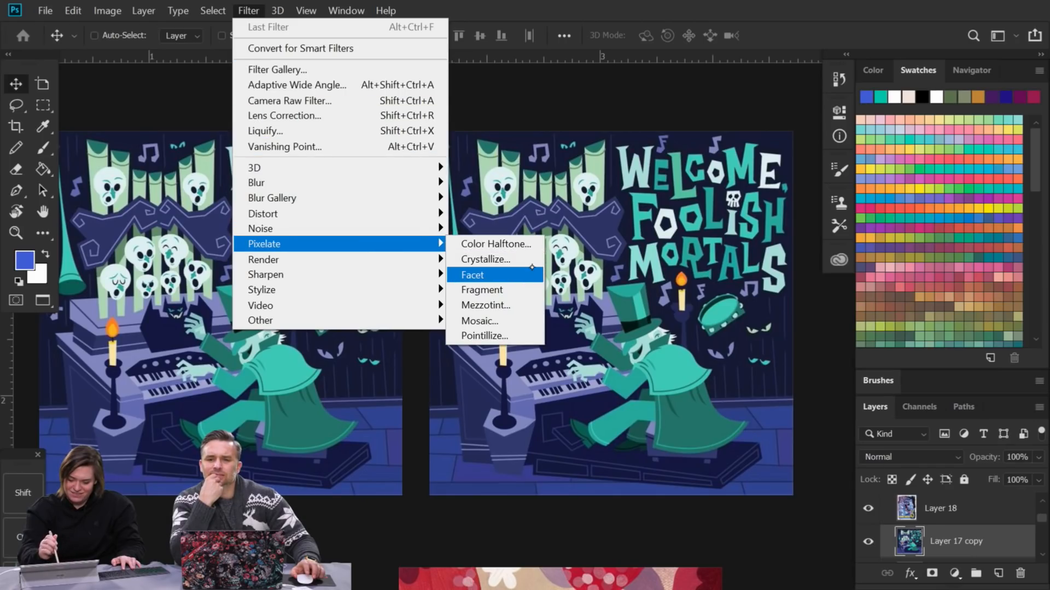
left_click(531, 323)
left_click_drag(492, 89, 858, 166)
left_click_drag(969, 164, 969, 150)
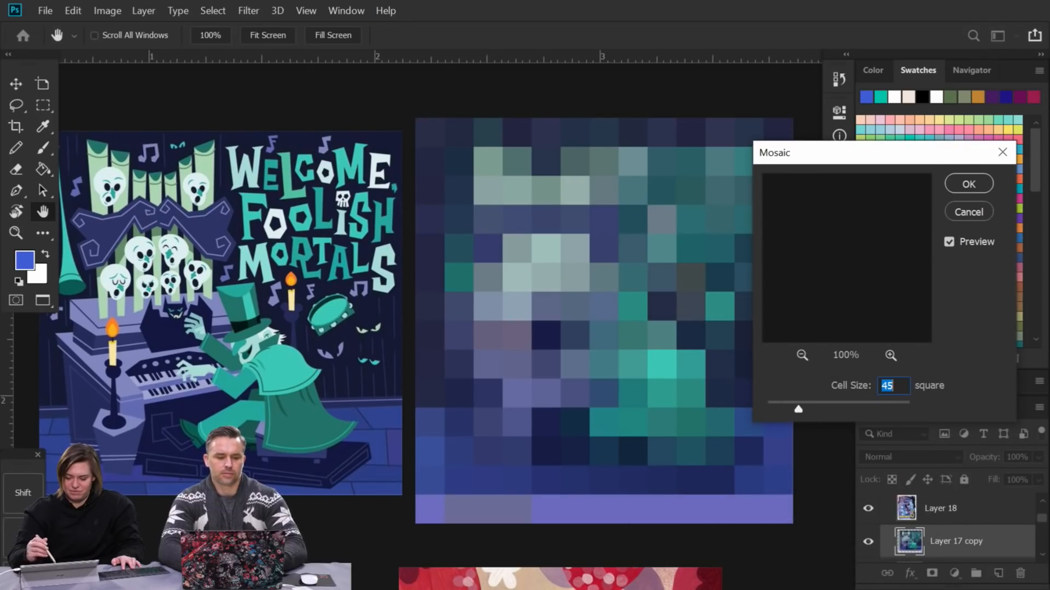
mouse_move(798, 409)
left_mouse_down()
mouse_move(771, 410)
mouse_move(804, 409)
left_mouse_up()
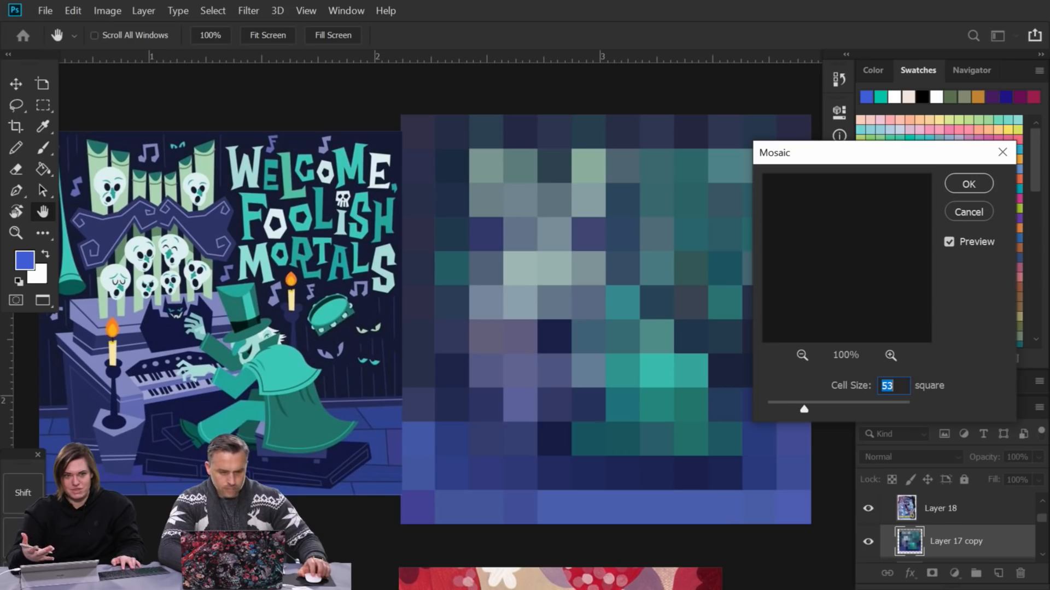
left_click_drag(804, 409, 878, 409)
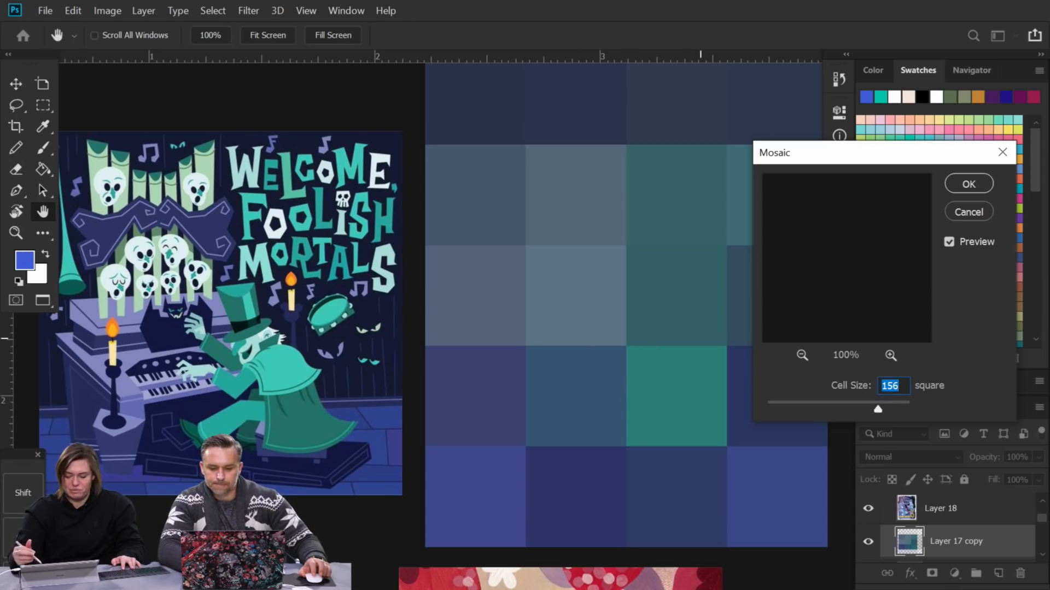
left_click_drag(877, 409, 786, 406)
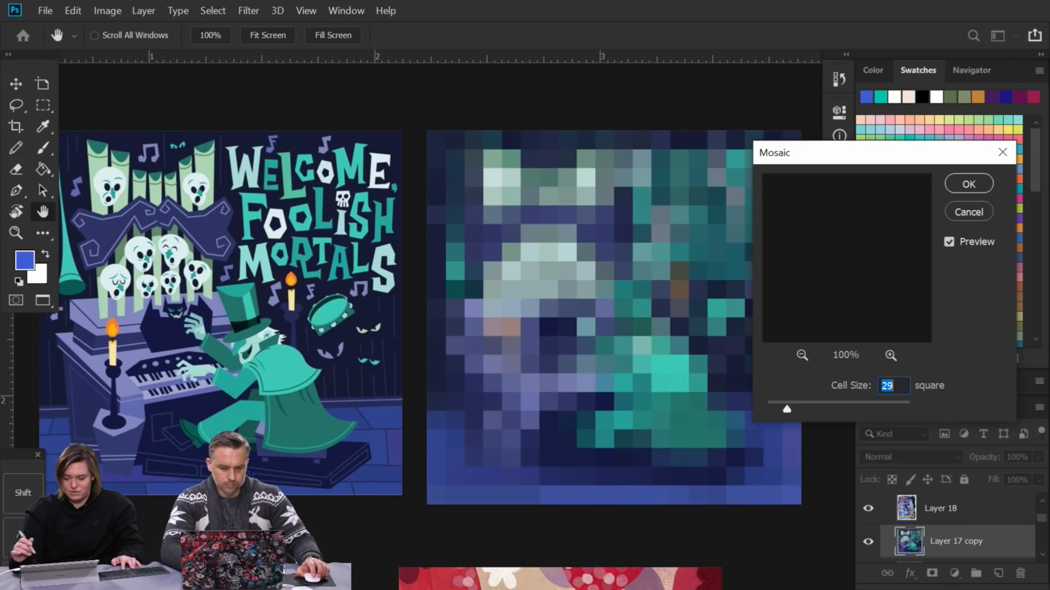
left_click(956, 186)
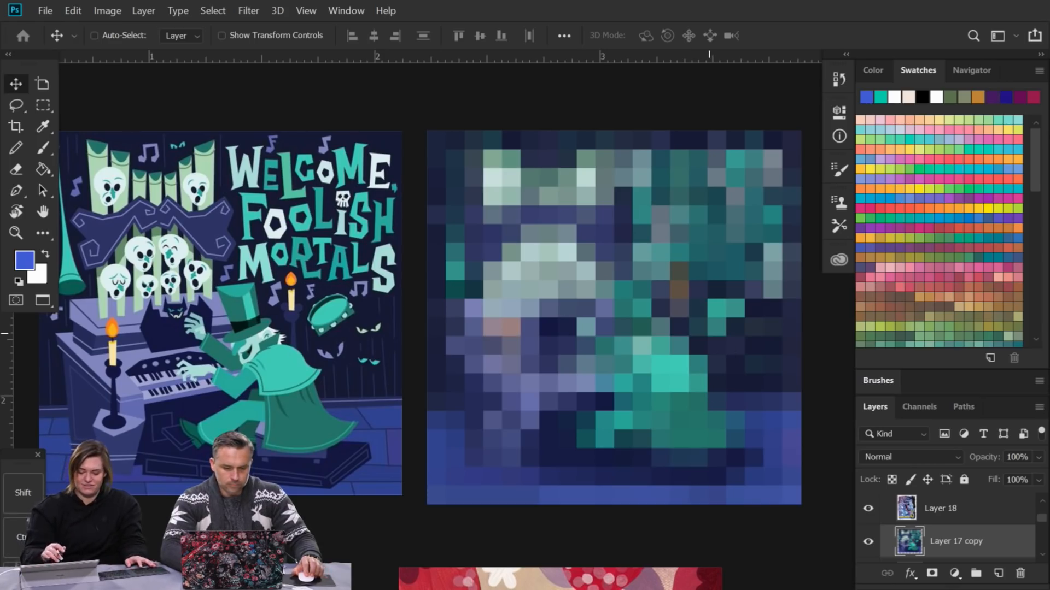
key("super+l")
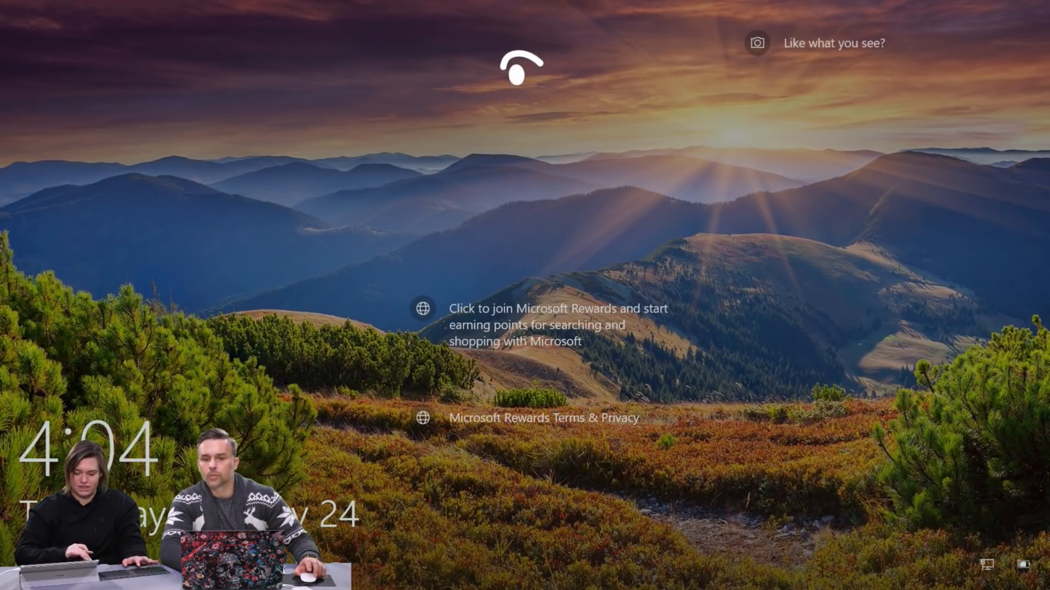
key("space")
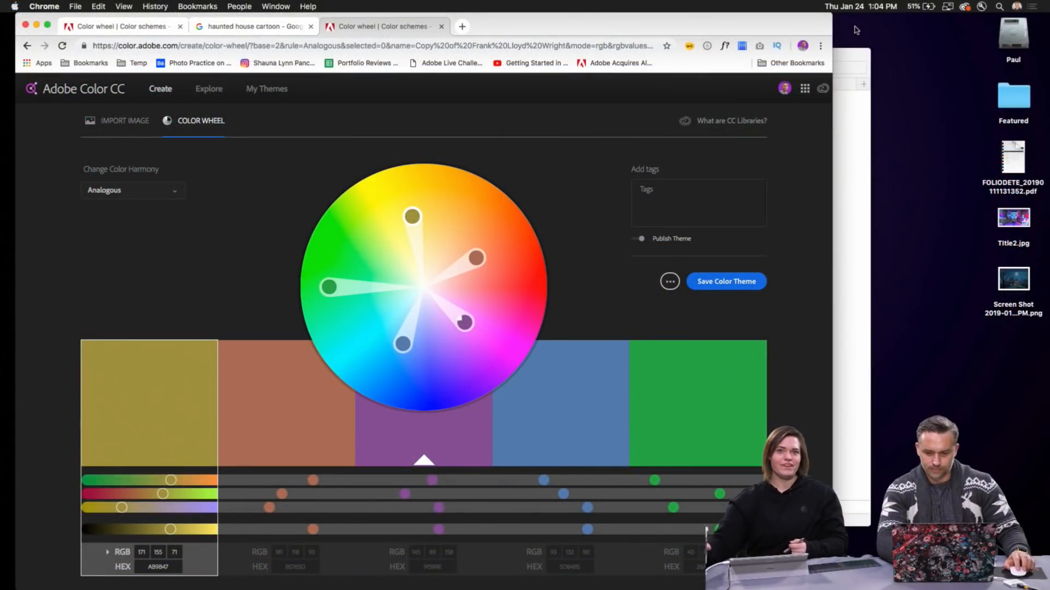
Step: Switch to Adobe Color in Chrome and import the haunted house screenshot PNG from the Desktop to extract its colours
left_click_drag(832, 14, 902, 11)
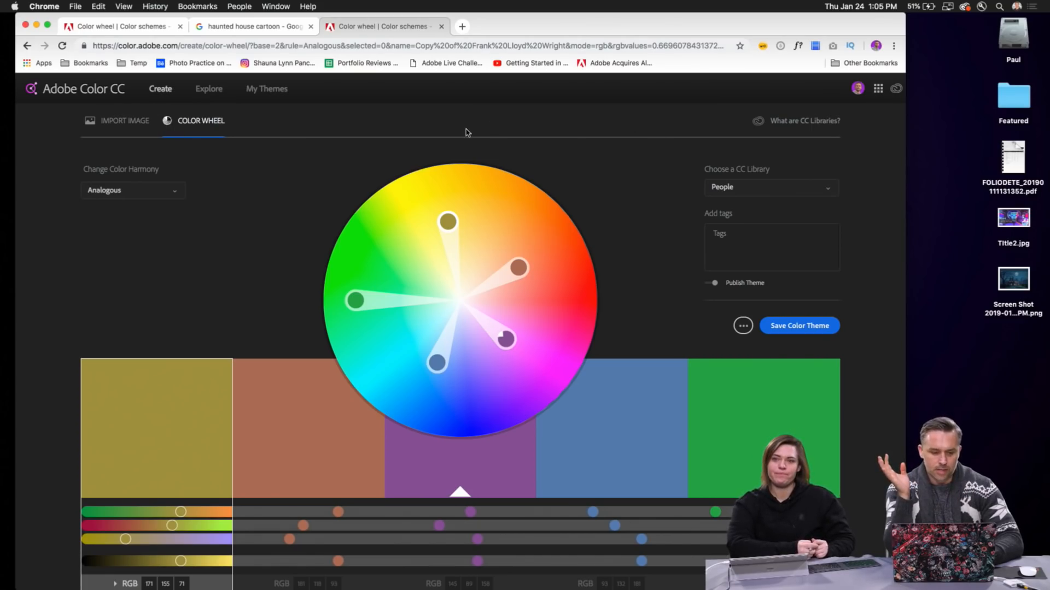
left_click(110, 123)
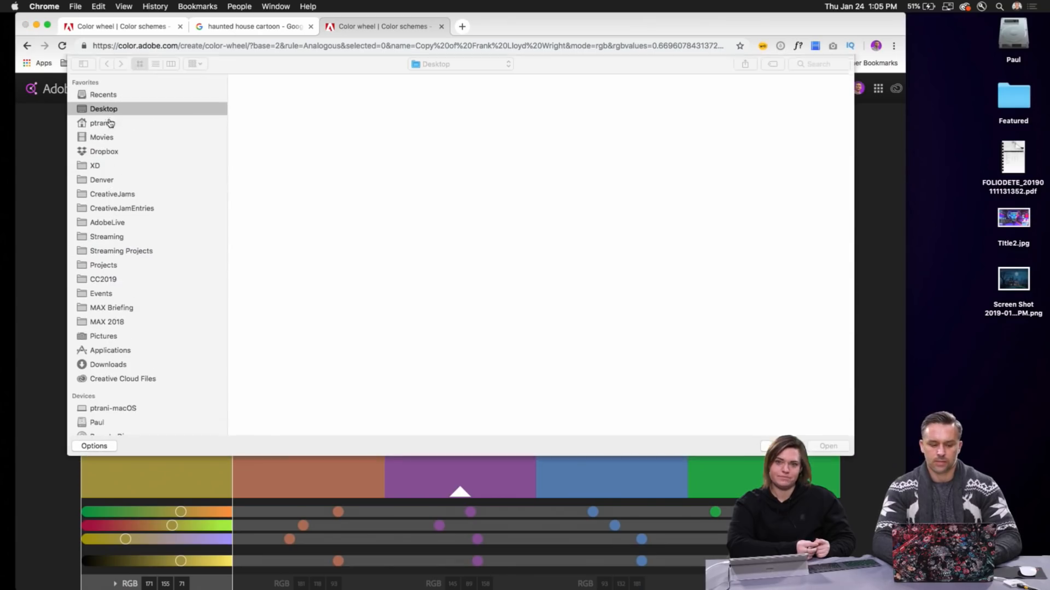
left_click(434, 115)
left_click(392, 106)
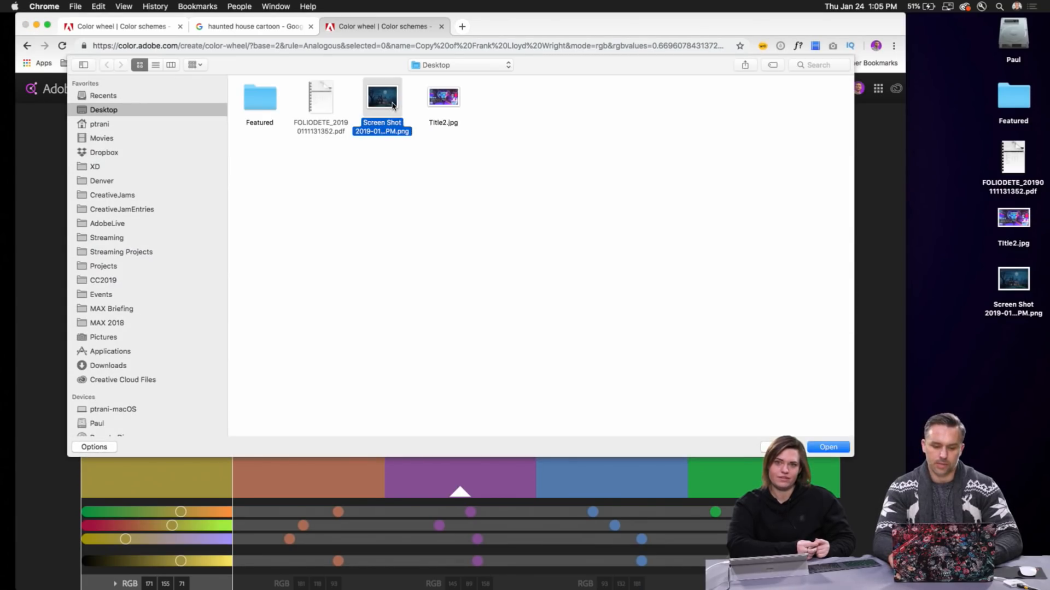
double_click(392, 106)
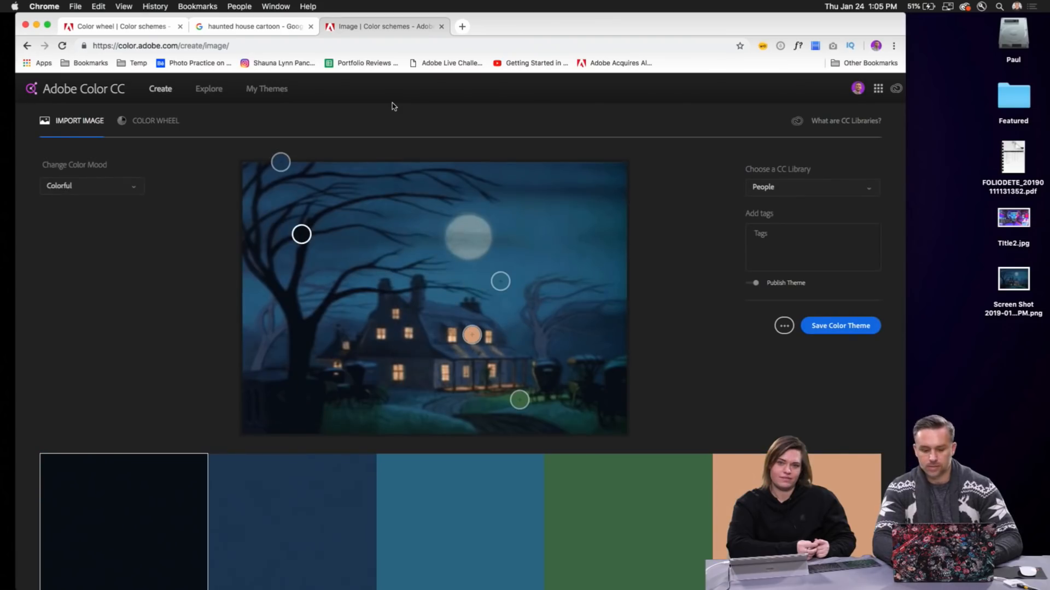
Step: Adjust the extracted palette by moving the dark tree sample point slightly lower and the blue sky sample point slightly higher
scroll(384, 277, "down", 2)
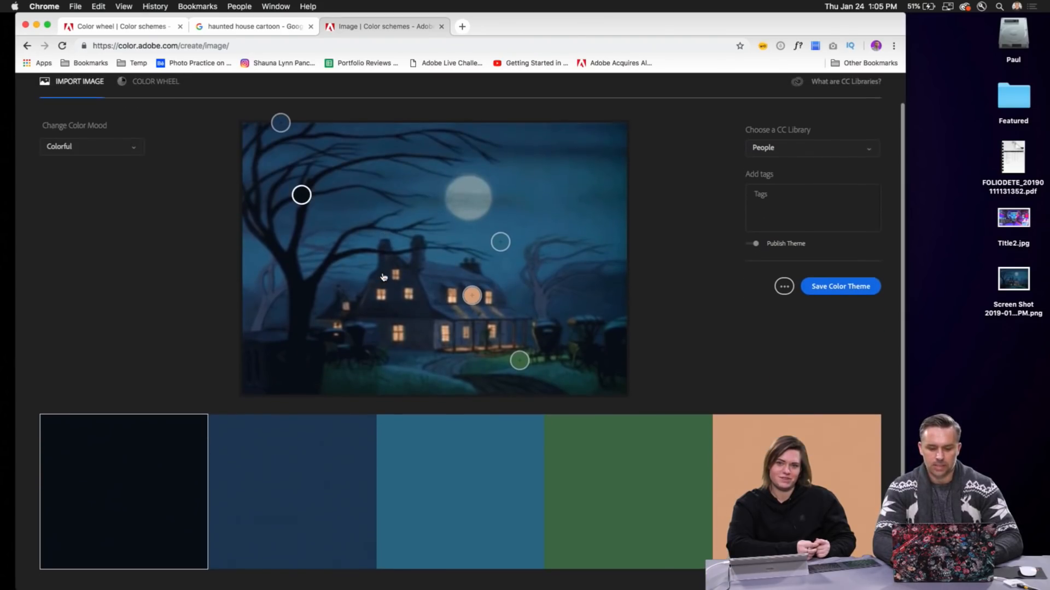
mouse_move(301, 196)
left_mouse_down()
mouse_move(307, 225)
mouse_move(299, 209)
left_mouse_up()
mouse_move(500, 242)
left_mouse_down()
mouse_move(518, 227)
mouse_move(492, 241)
mouse_move(505, 230)
left_mouse_up()
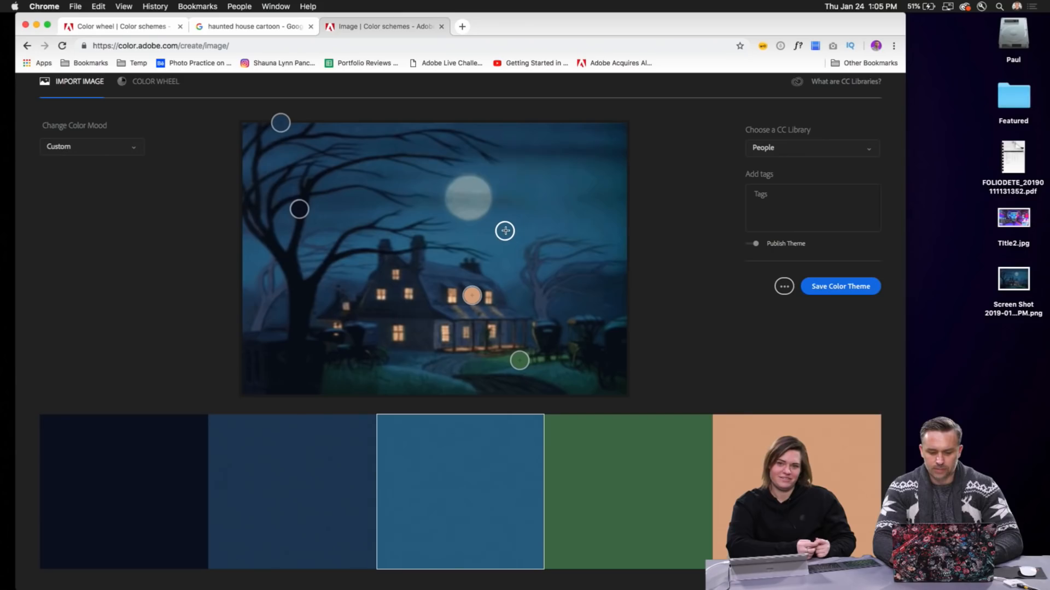
Step: Choose the Misc library and save the colour theme to it
left_click(787, 147)
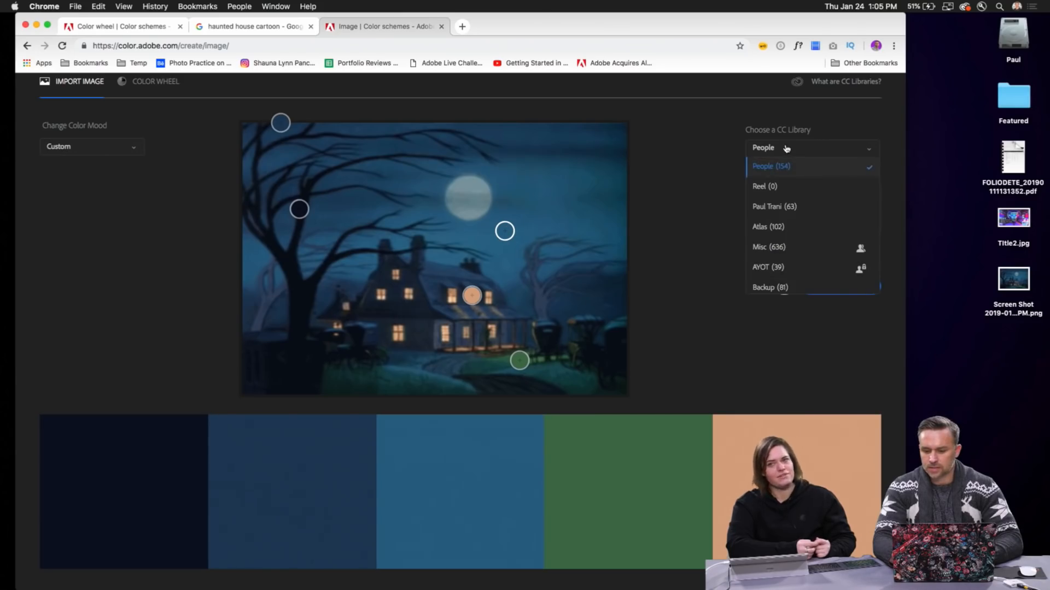
left_click(781, 249)
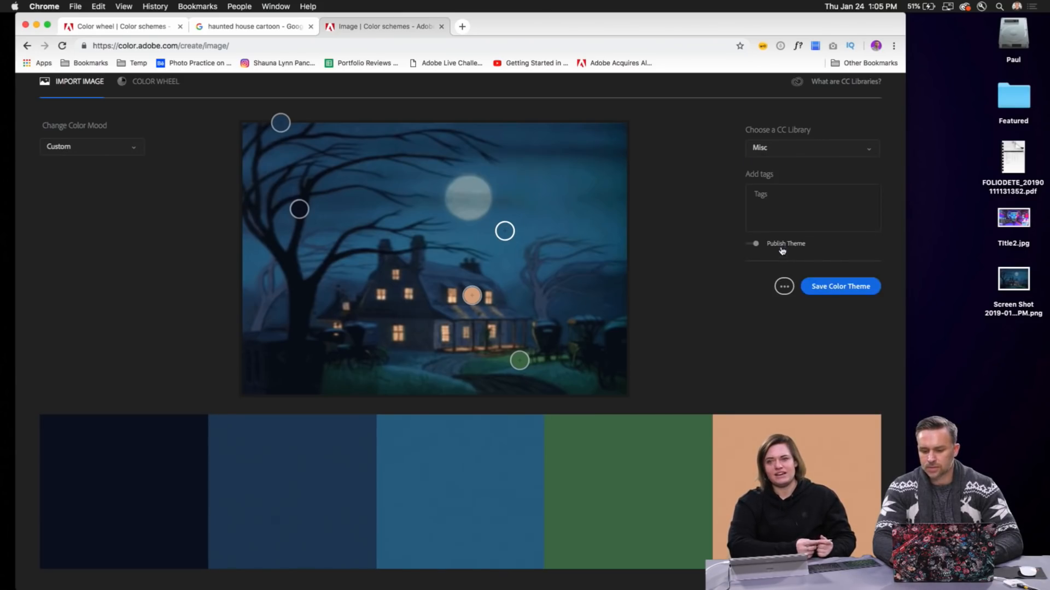
left_click(841, 287)
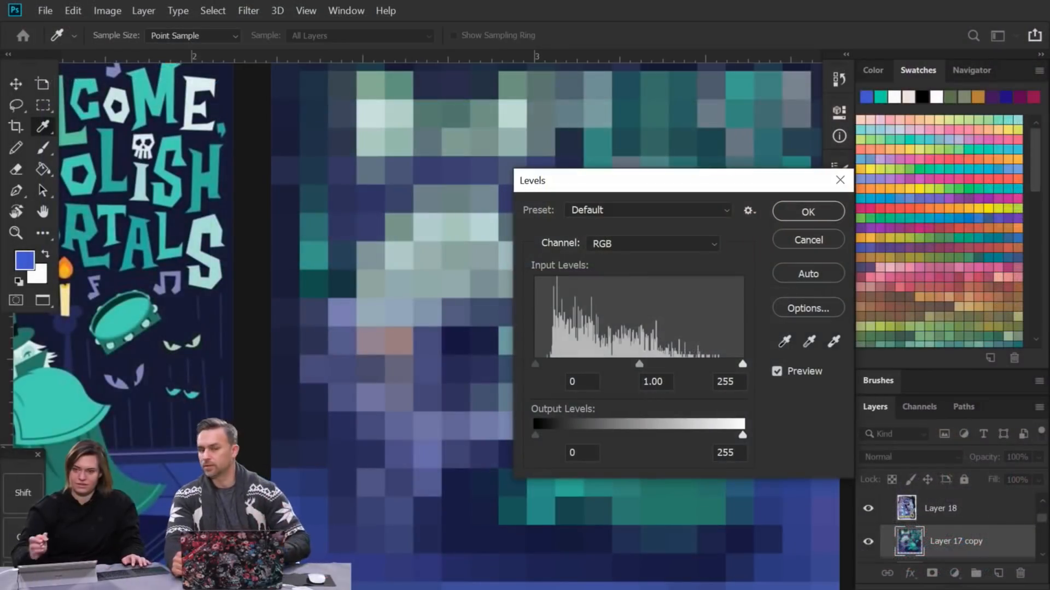
Step: Brighten the mosaic copy with Levels by setting the white input level to 209
mouse_move(742, 364)
left_mouse_down()
mouse_move(695, 364)
mouse_move(756, 364)
left_mouse_up()
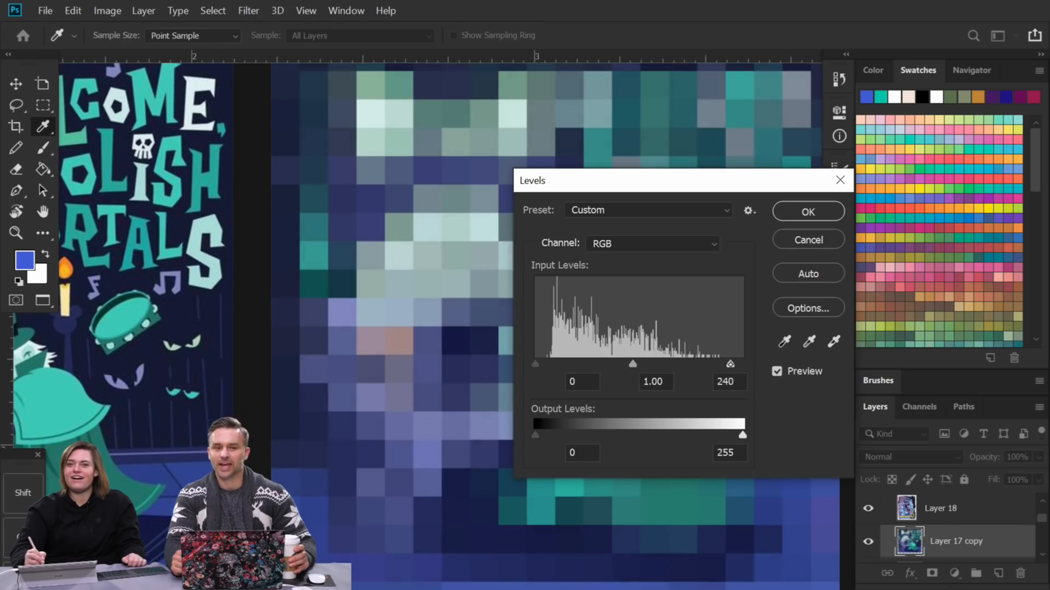
left_click_drag(720, 364, 709, 365)
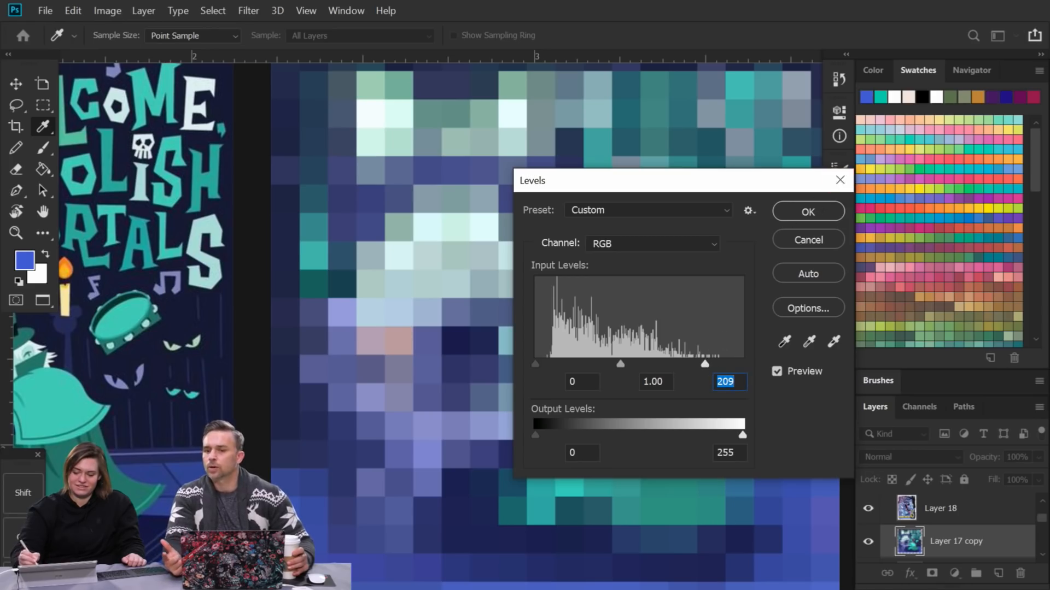
key("Return")
Step: Create a new layer and brush turquoise and dark navy swatches, sampled from the mosaic, above the "Welcome, Foolish Mortals" image
key("v")
scroll(624, 335, "down", 5)
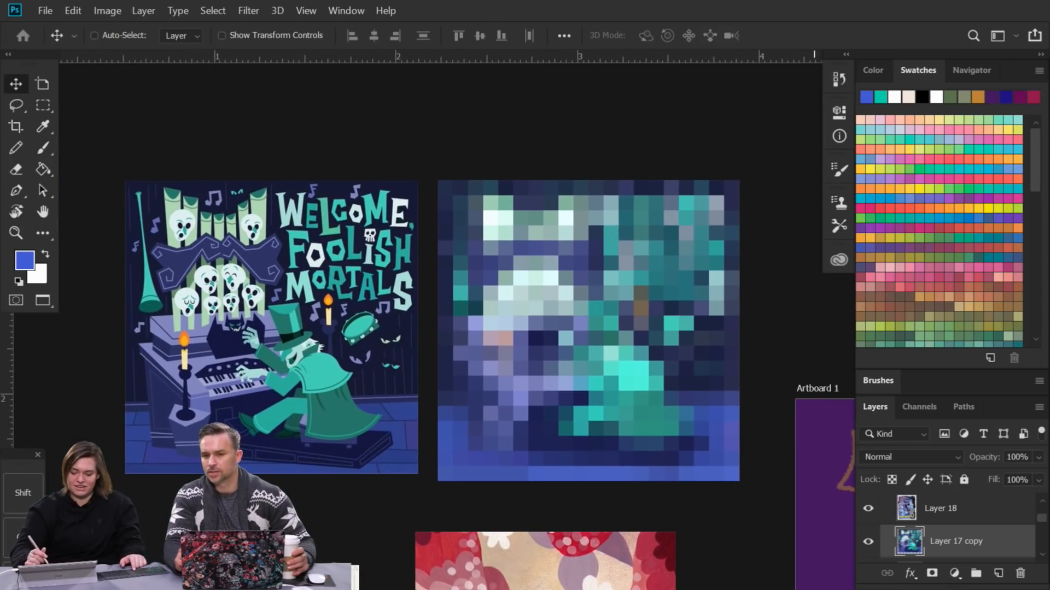
key("b")
left_click(999, 573)
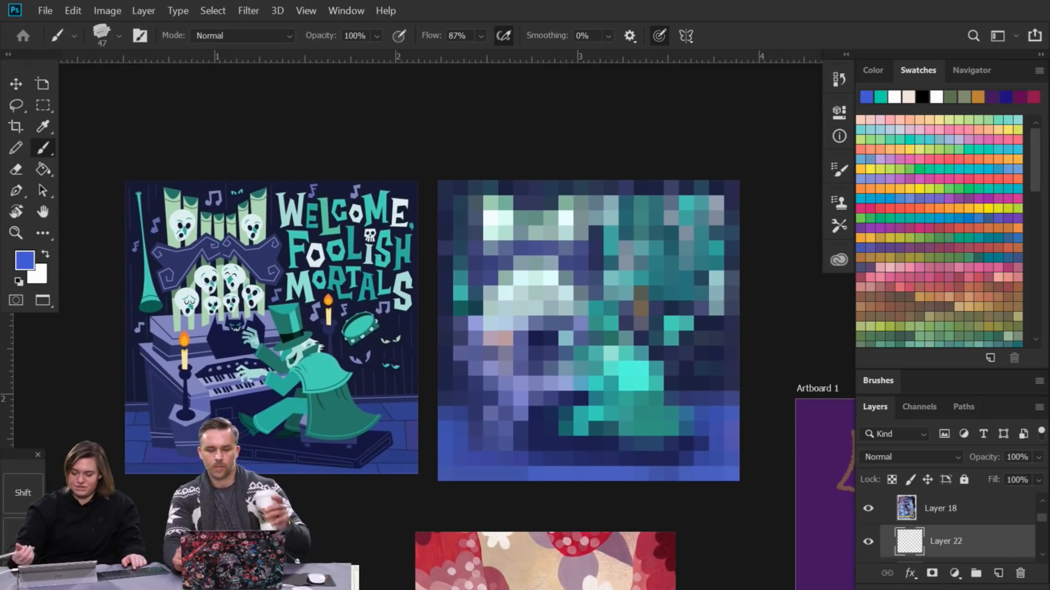
left_click(628, 396, "alt")
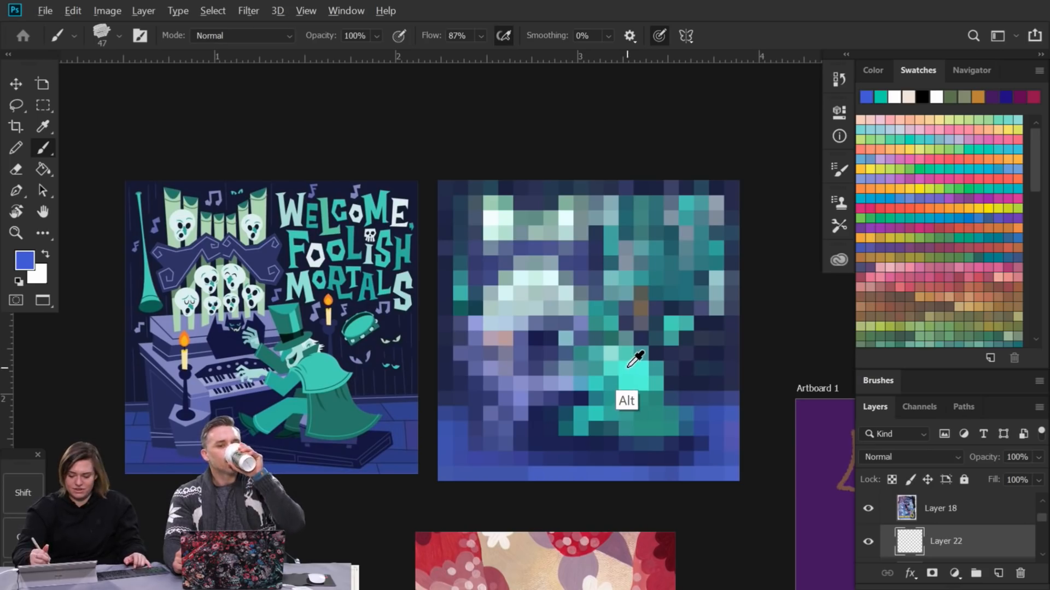
mouse_move(285, 107)
left_mouse_down()
mouse_move(289, 136)
mouse_move(306, 118)
mouse_move(308, 136)
left_mouse_up()
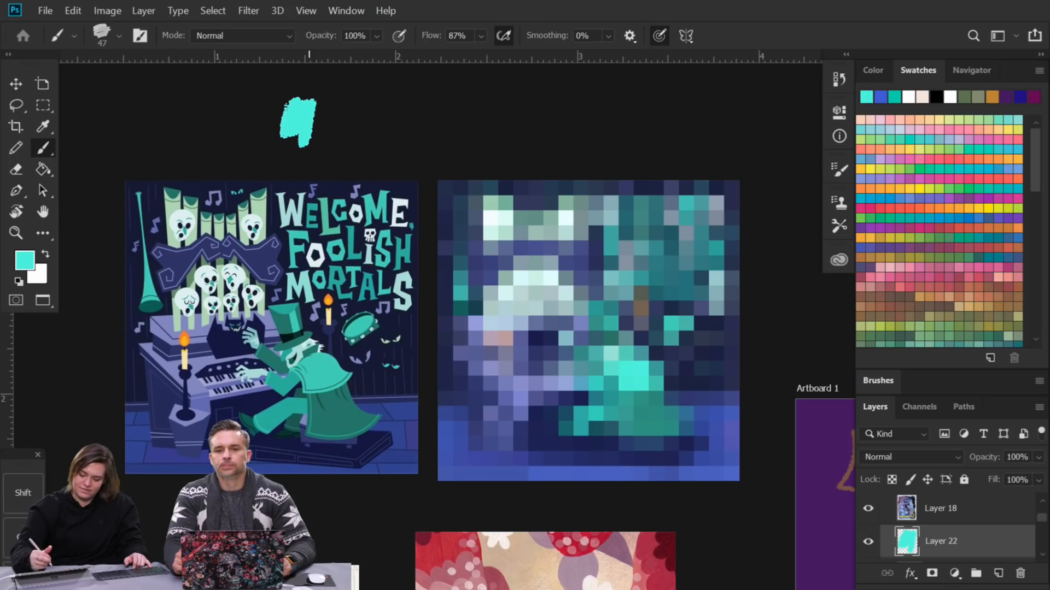
left_click(641, 323, "alt")
mouse_move(343, 111)
left_mouse_down()
mouse_move(334, 140)
mouse_move(366, 117)
left_mouse_up()
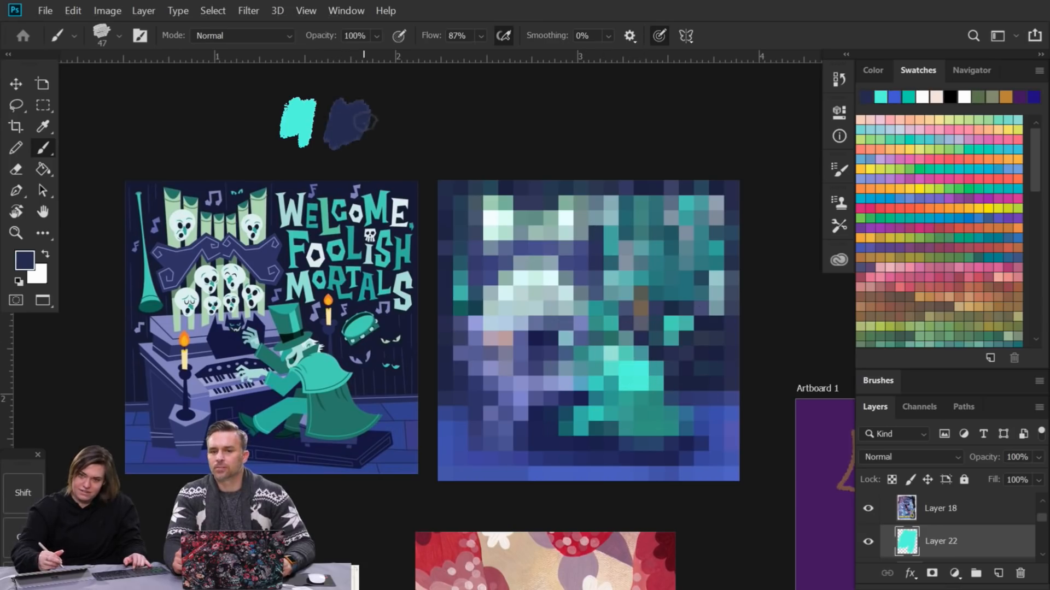
Step: Add a near-white swatch and a lavender swatch sampled from the mosaic, painting a lighter lavender sample over the first one
left_click(503, 287, "alt")
left_click(492, 215, "alt")
mouse_move(389, 107)
left_mouse_down()
mouse_move(408, 140)
mouse_move(429, 110)
left_mouse_up()
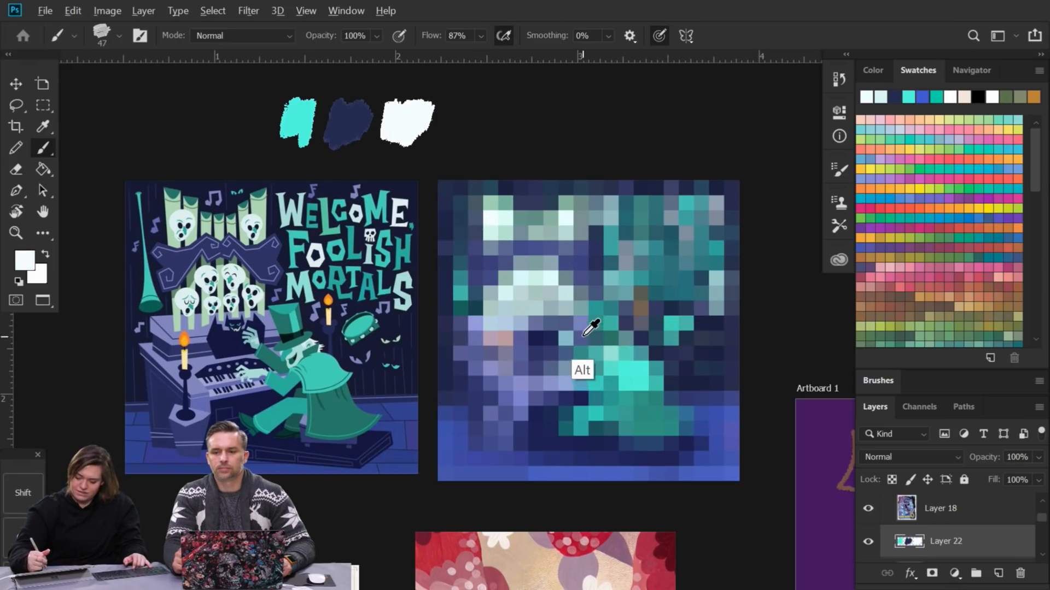
left_click(586, 309, "alt")
mouse_move(460, 109)
left_mouse_down()
mouse_move(448, 129)
mouse_move(456, 113)
mouse_move(503, 106)
left_mouse_up()
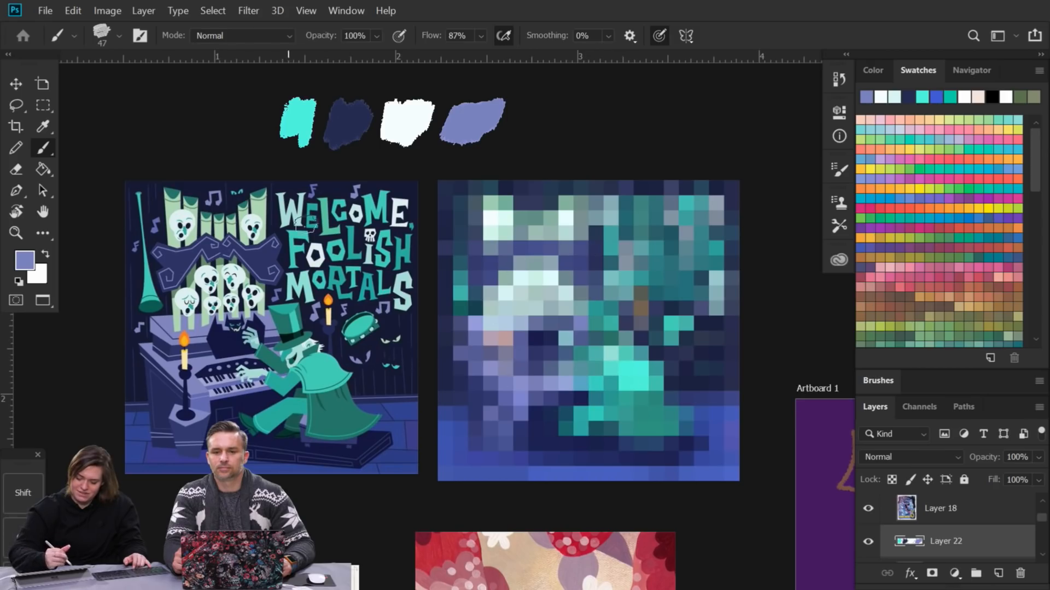
left_click(478, 321, "alt")
mouse_move(449, 131)
left_mouse_down()
mouse_move(463, 115)
mouse_move(474, 134)
mouse_move(498, 115)
mouse_move(462, 127)
left_mouse_up()
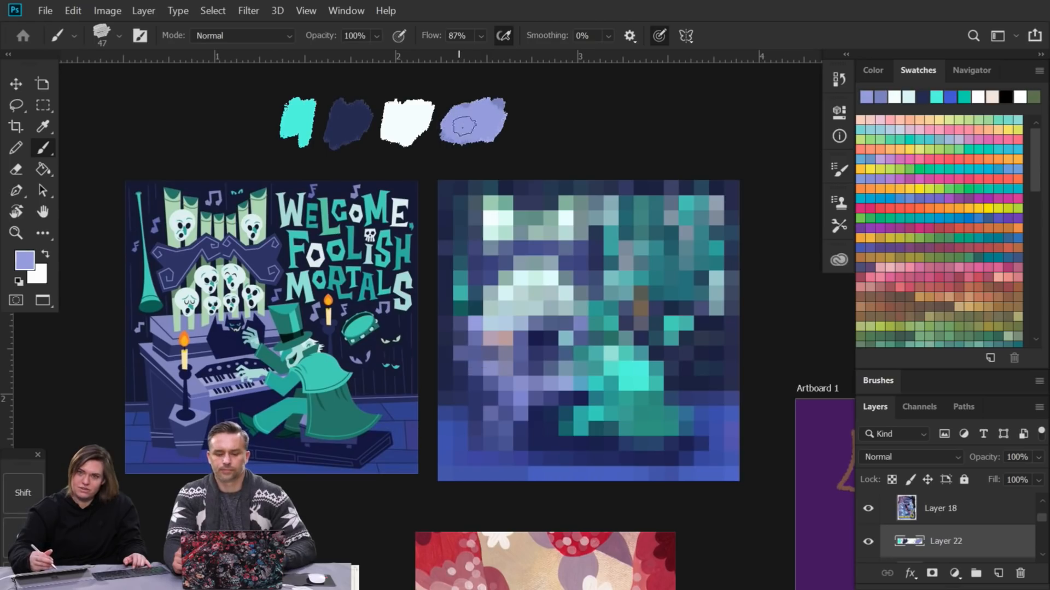
Step: Move the swatch layer onto Artboard 1, above the "Grim Grinning Ghosts" lettering
key("v")
scroll(443, 328, "down", 5)
mouse_move(215, 198)
left_mouse_down()
mouse_move(324, 225)
mouse_move(560, 356)
mouse_move(537, 340)
left_mouse_up()
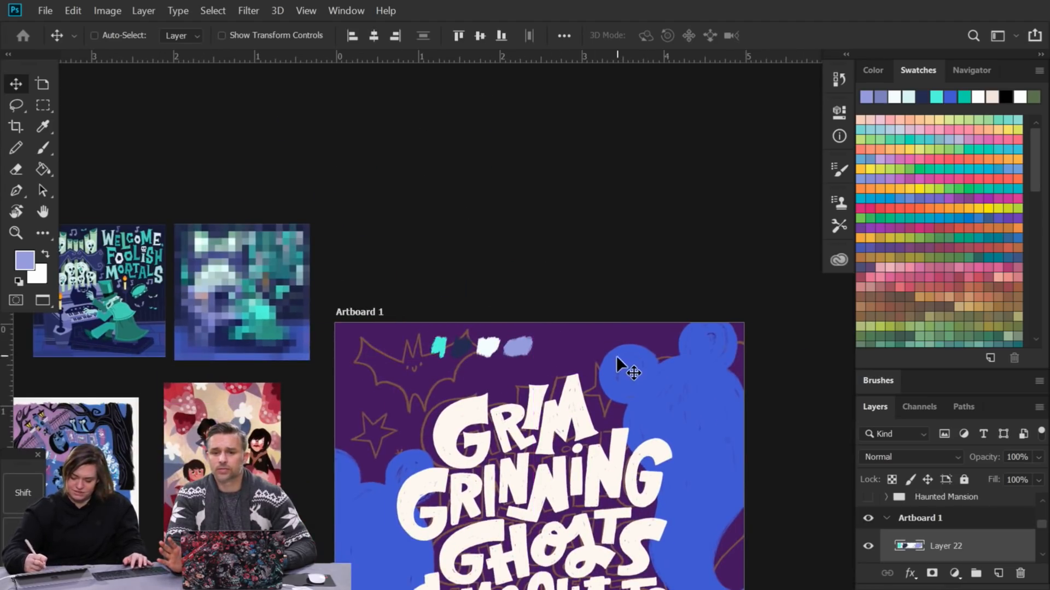
left_click_drag(612, 350, 685, 253)
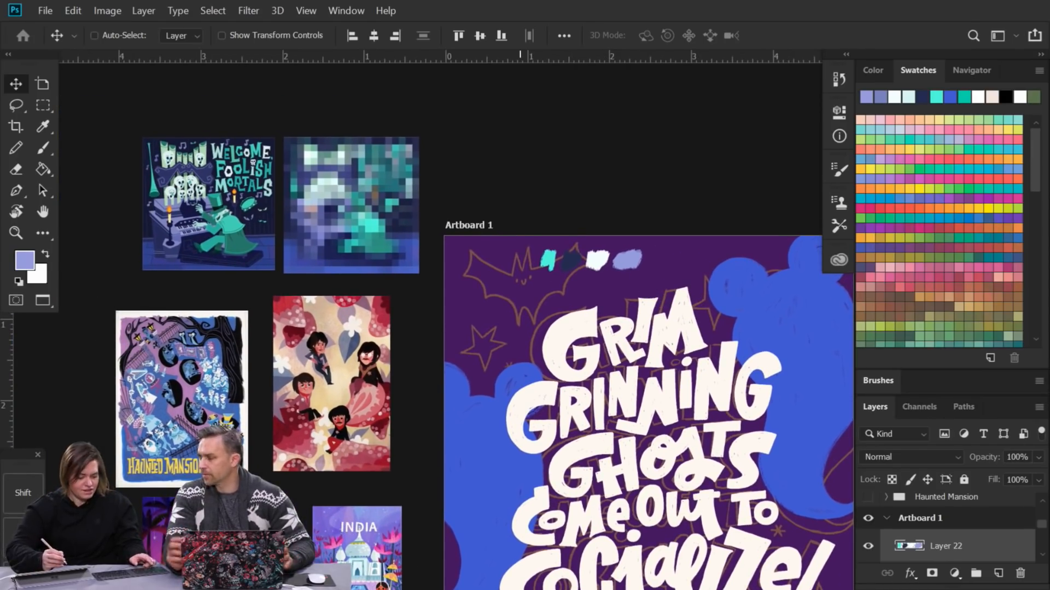
Step: Sample the yellow-orange from the candle flame in the "Welcome, Foolish Mortals" image with the brush active
key("z")
mouse_move(231, 187)
left_mouse_down()
mouse_move(279, 208)
mouse_move(512, 253)
mouse_move(321, 195)
mouse_move(218, 178)
left_mouse_up()
mouse_move(793, 238)
left_mouse_down()
mouse_move(552, 204)
mouse_move(515, 212)
left_mouse_up()
left_click_drag(448, 331, 678, 395)
left_click_drag(541, 321, 581, 328)
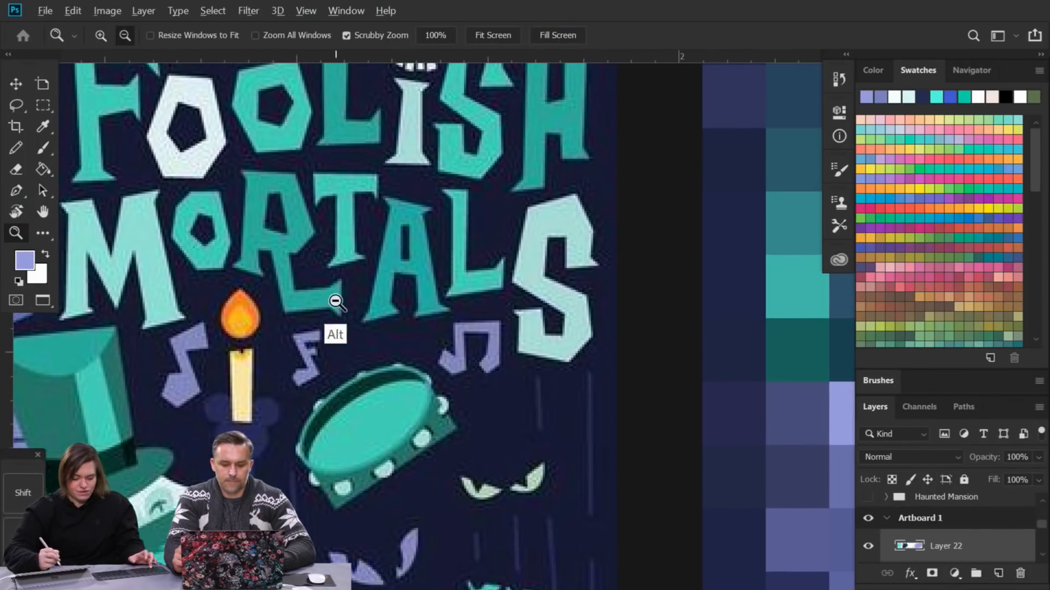
key("b")
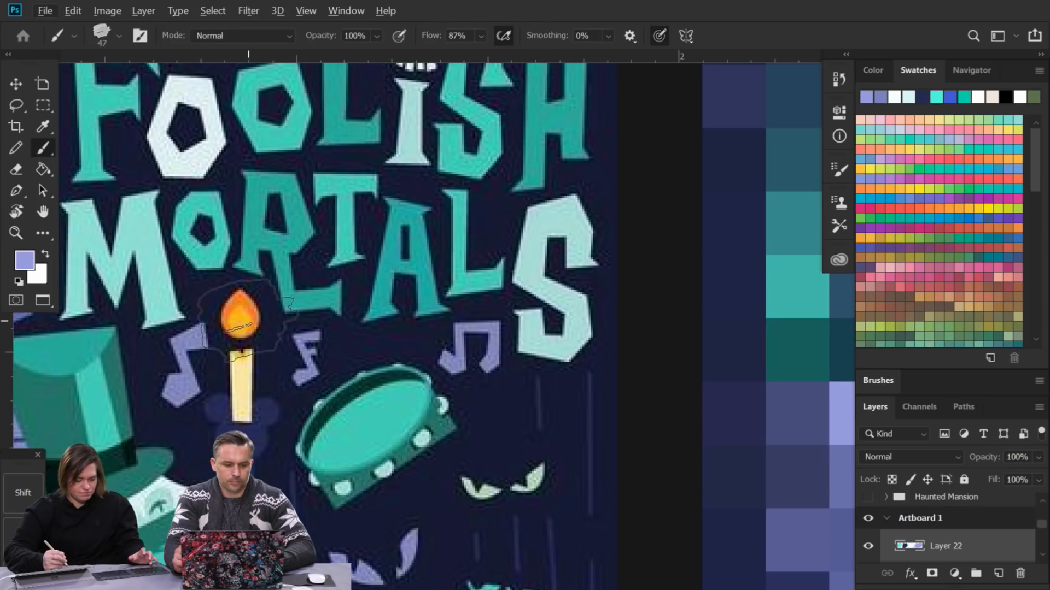
key("alt")
left_click(241, 315, "alt")
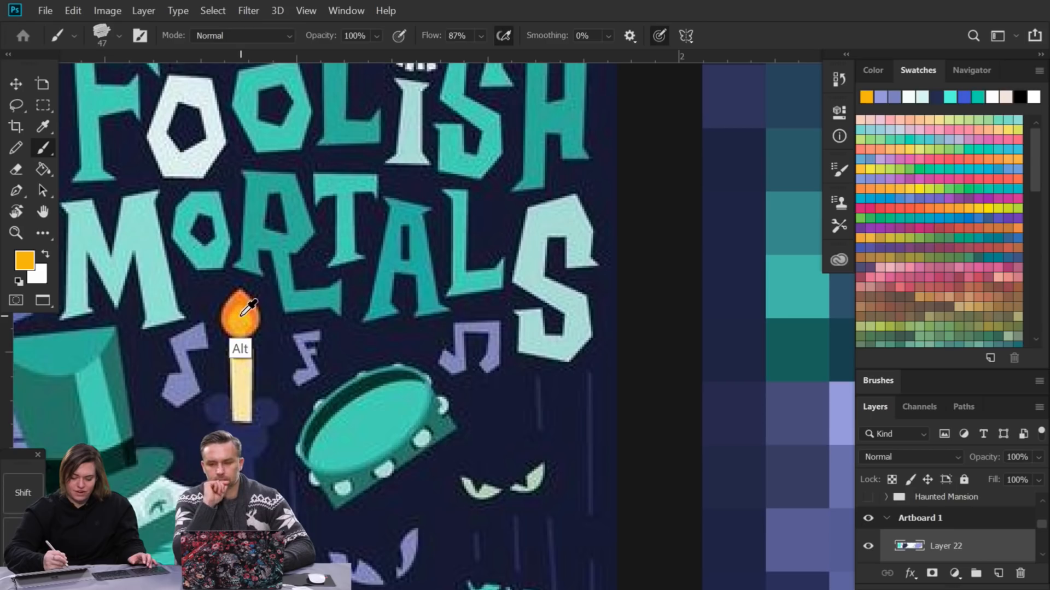
left_click(242, 315, "alt")
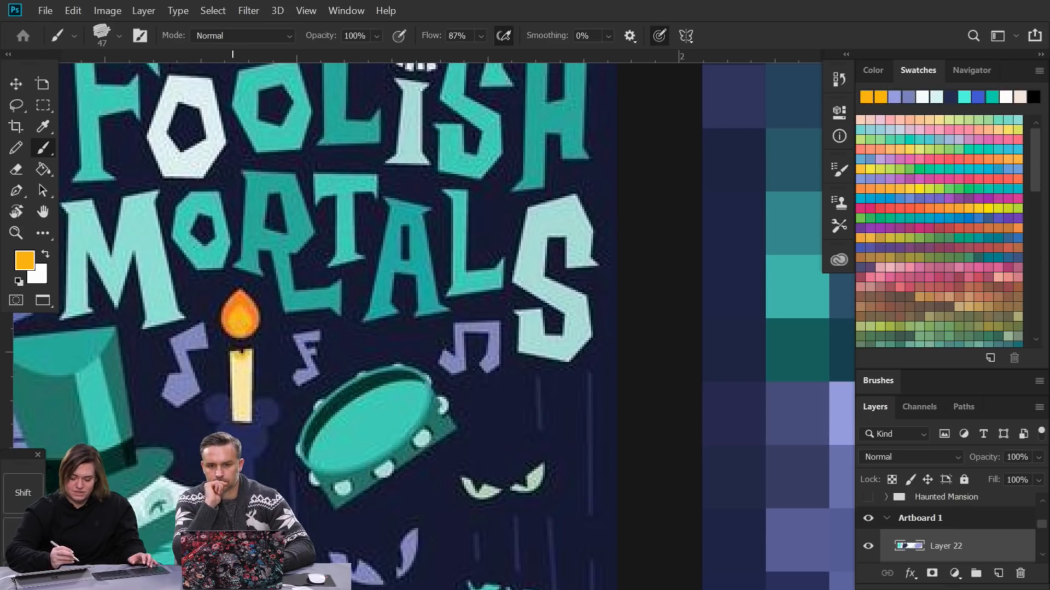
Step: Shift the foreground colour to a more yellow hue, ffba00
left_click(21, 261)
left_click_drag(749, 311, 773, 299)
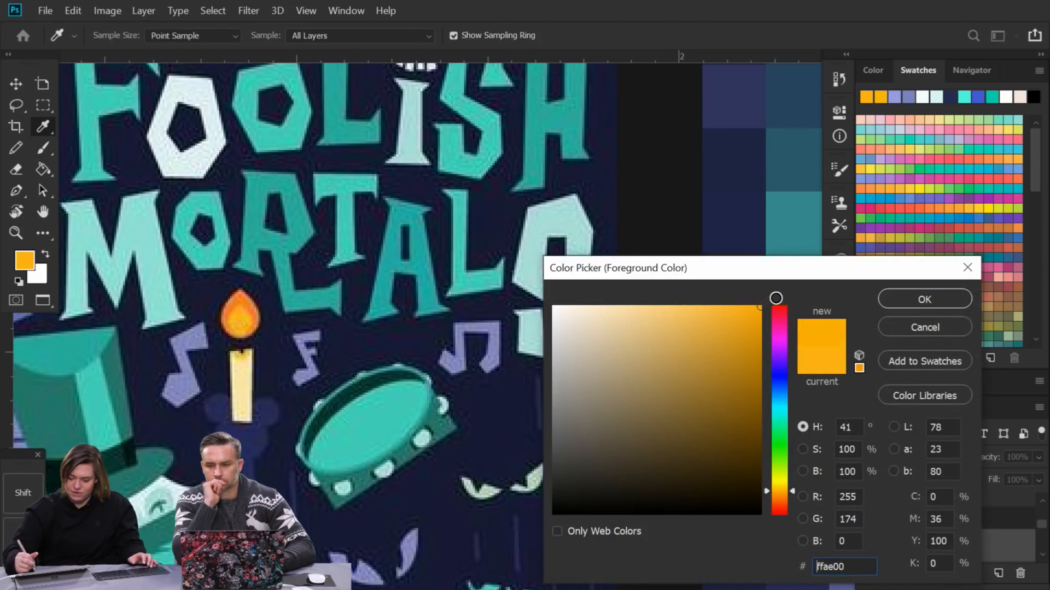
left_click_drag(792, 492, 793, 489)
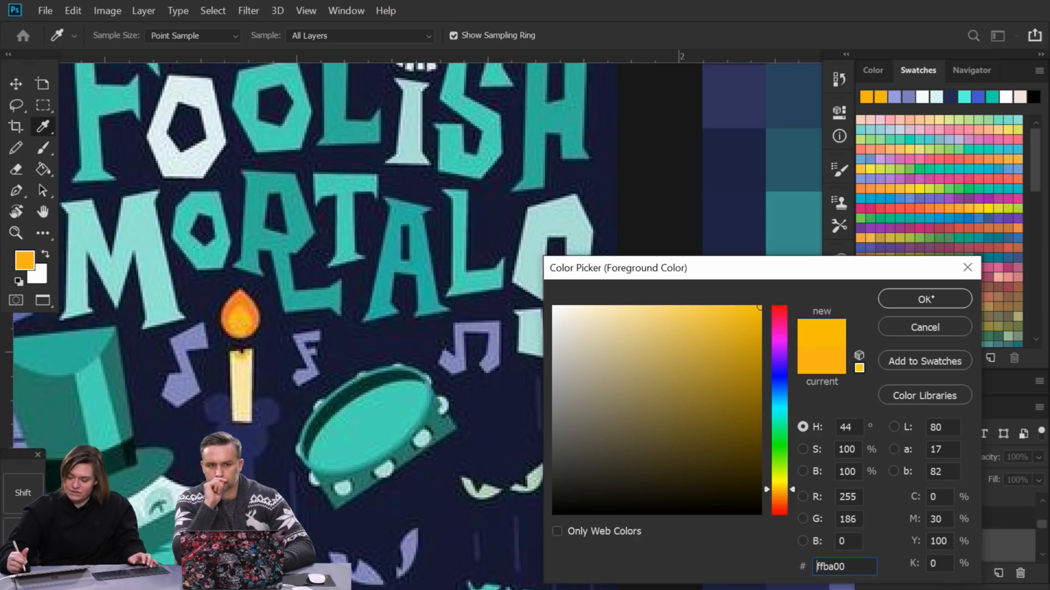
left_click(927, 300)
Step: Paint a golden yellow swatch beside the turquoise one on the artboard
scroll(453, 311, "up", 5)
scroll(574, 303, "down", 5)
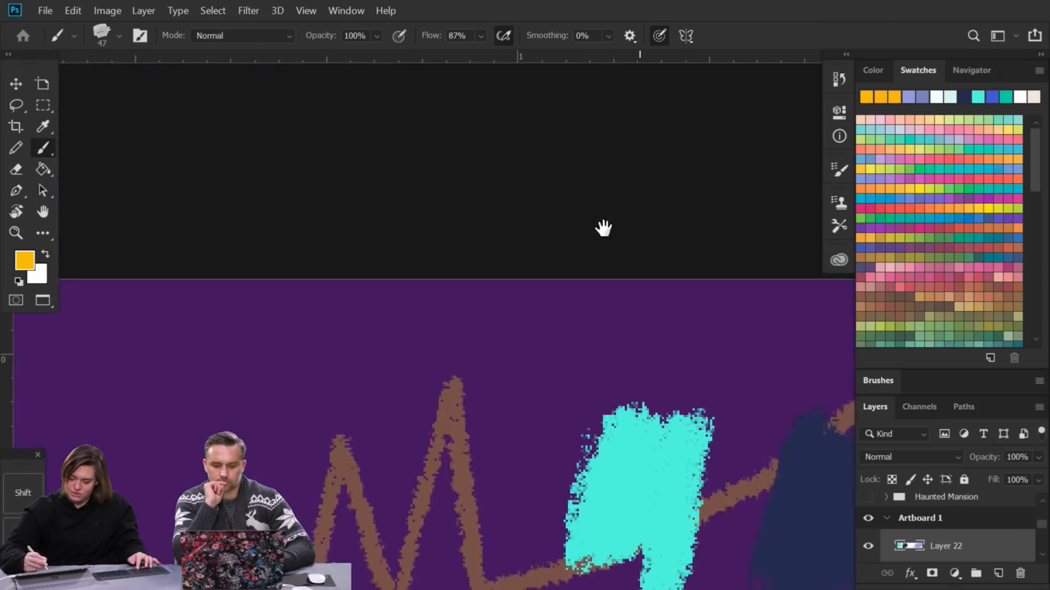
left_click_drag(624, 250, 600, 162)
mouse_move(740, 334)
left_mouse_down()
mouse_move(667, 288)
mouse_move(762, 283)
left_mouse_up()
mouse_move(393, 295)
left_mouse_down()
mouse_move(391, 432)
mouse_move(459, 306)
mouse_move(527, 266)
mouse_move(470, 348)
left_mouse_up()
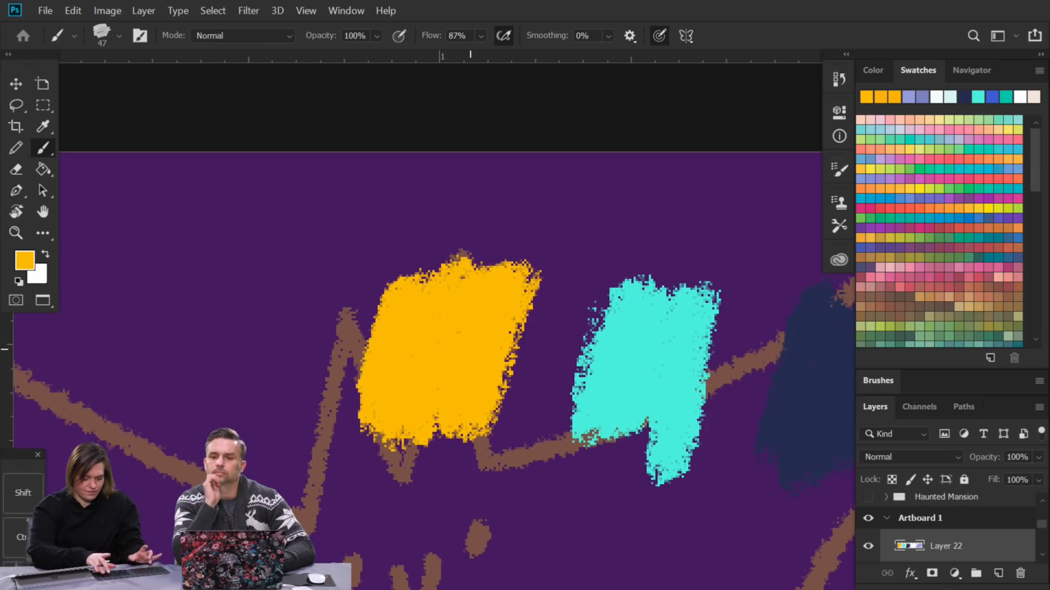
key("alt")
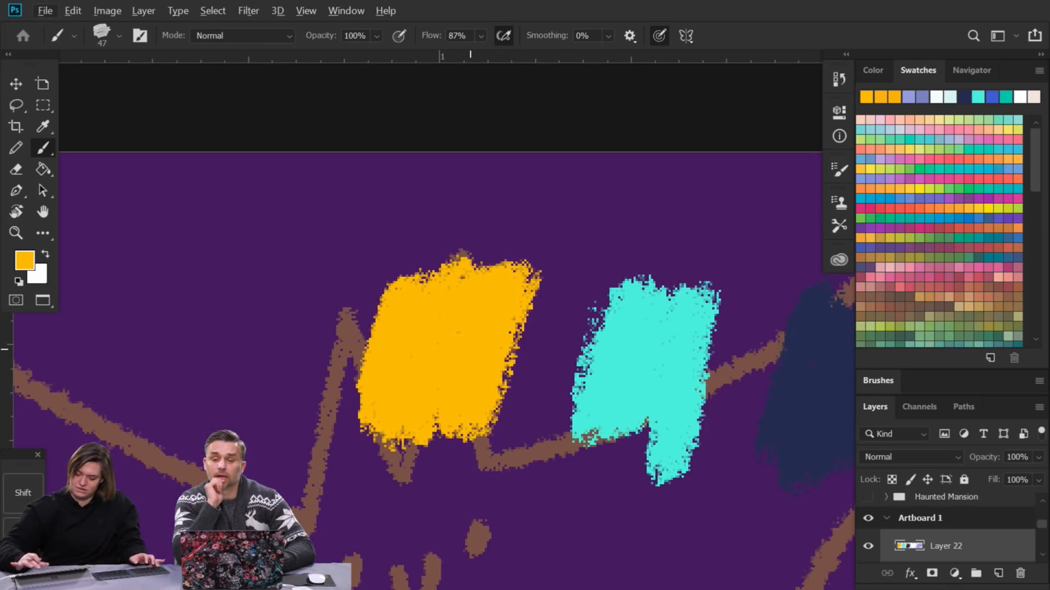
scroll(471, 349, "down", 5)
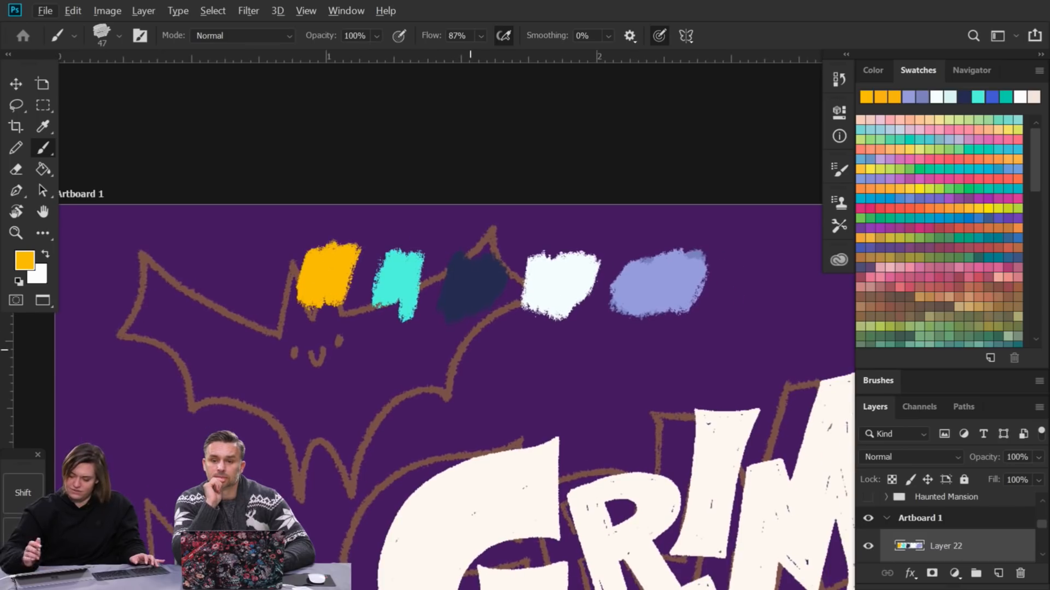
Step: Recolour the poster's Color Fill 1 background to navy 262d52, sampled from the dark navy swatch
key("v")
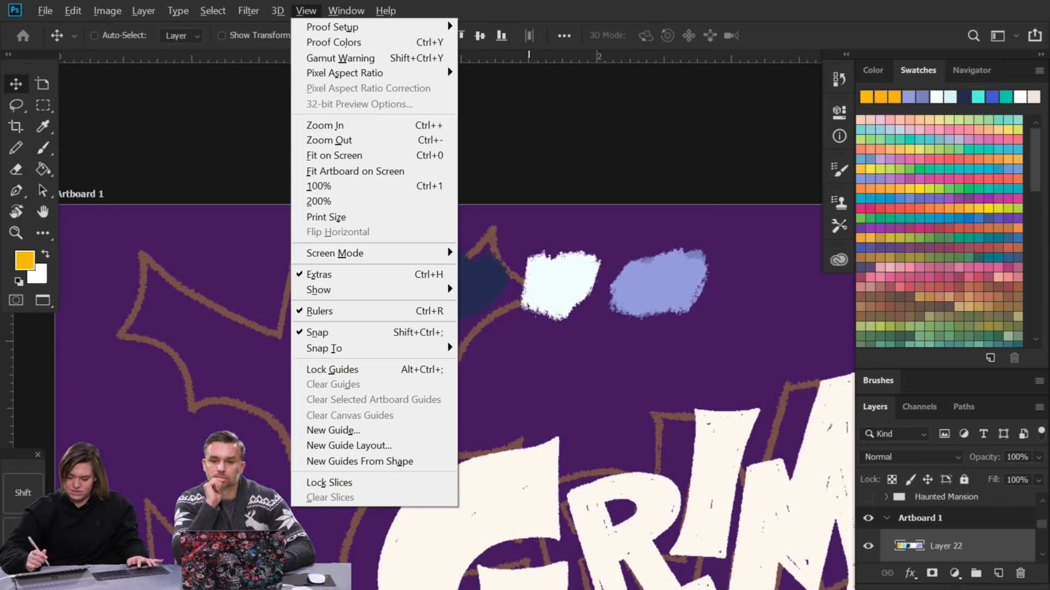
left_click(585, 131)
key("b")
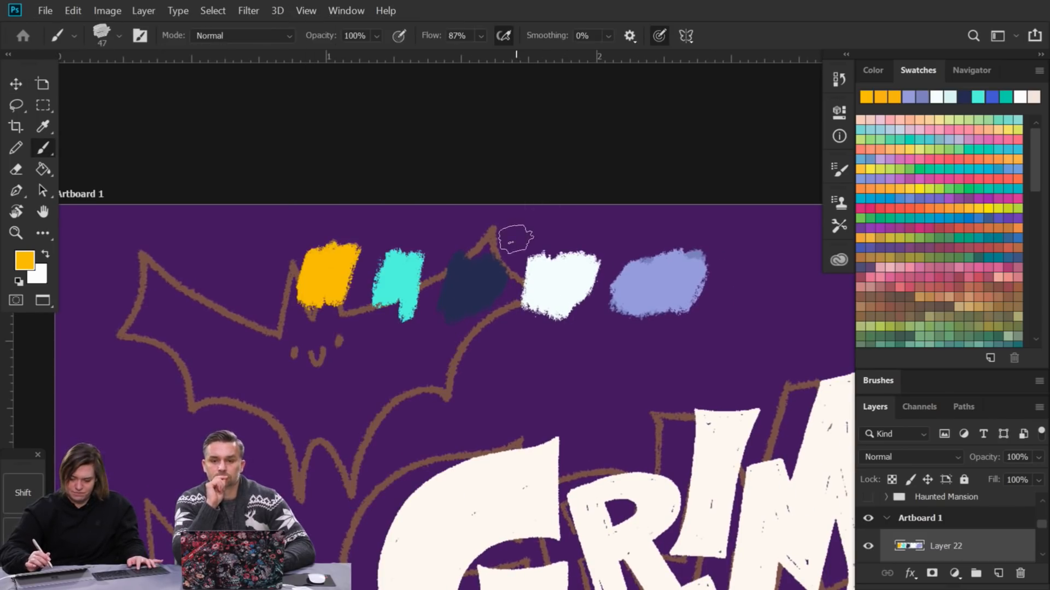
key("v")
right_click(480, 286)
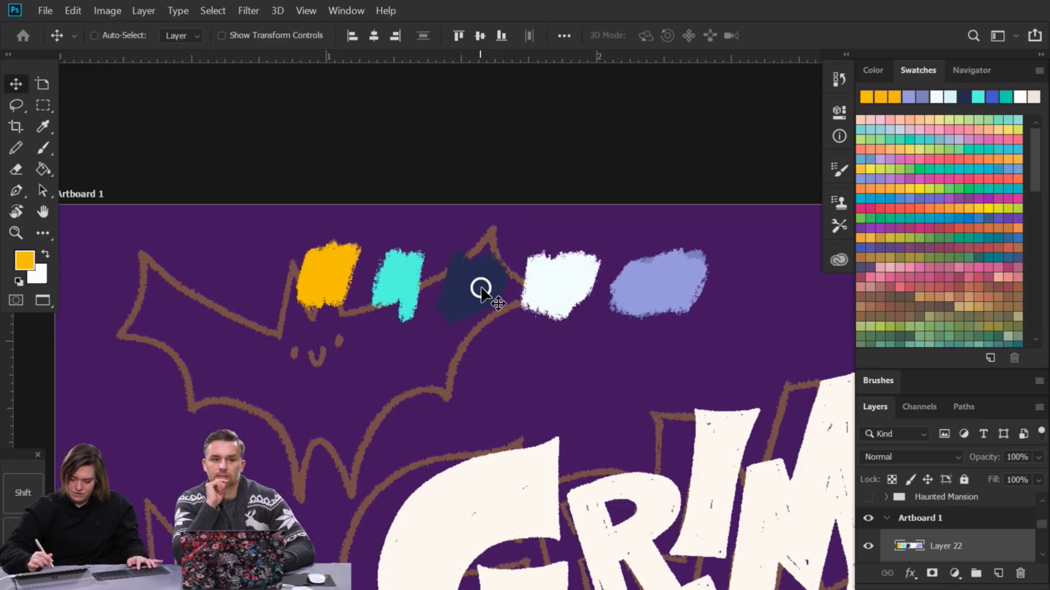
left_click(506, 305)
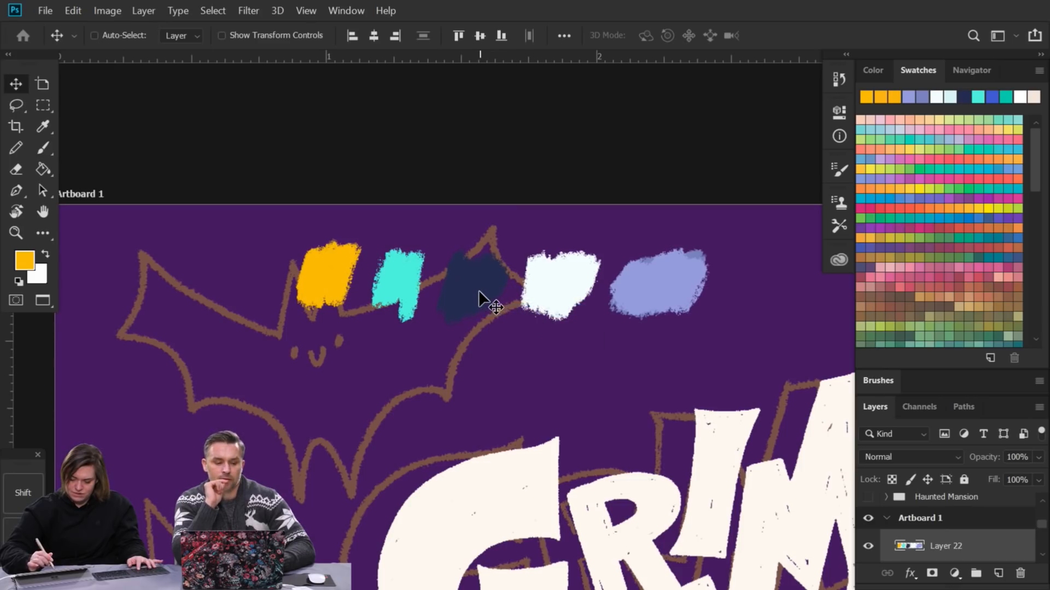
right_click(480, 286)
left_click(508, 322)
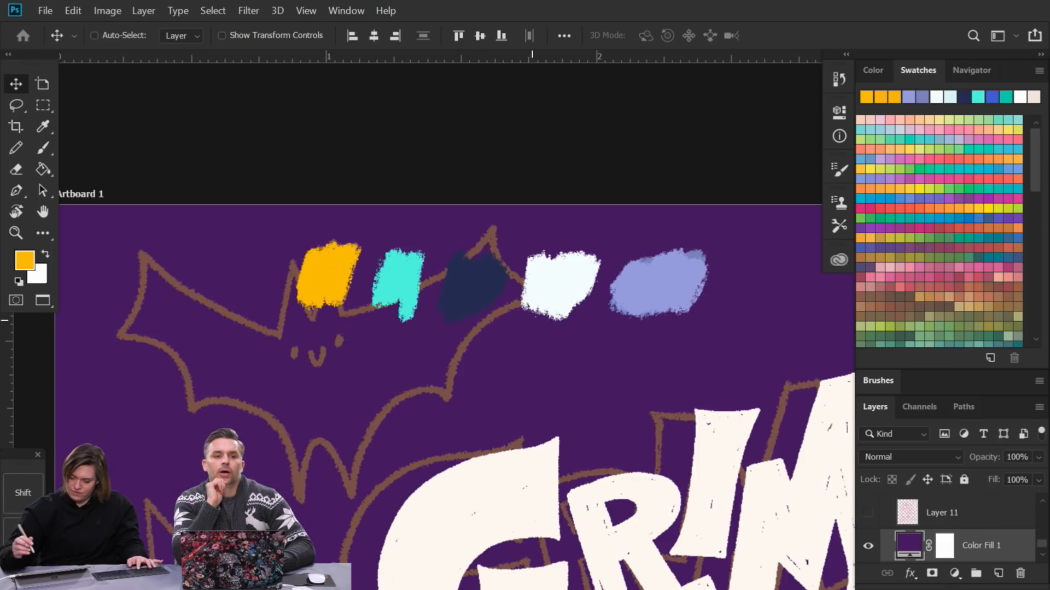
double_click(909, 545)
left_click(481, 276)
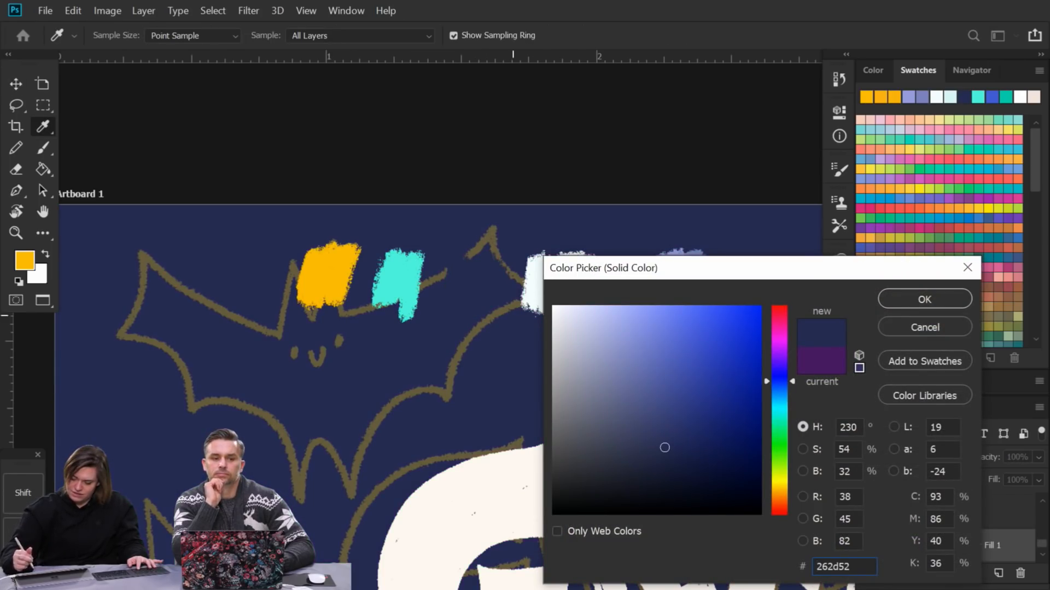
left_click(909, 294)
Step: Select Layer 15, which holds the blue silhouettes on the artboard
key("ctrl+minus")
key("ctrl+minus")
key("ctrl+minus")
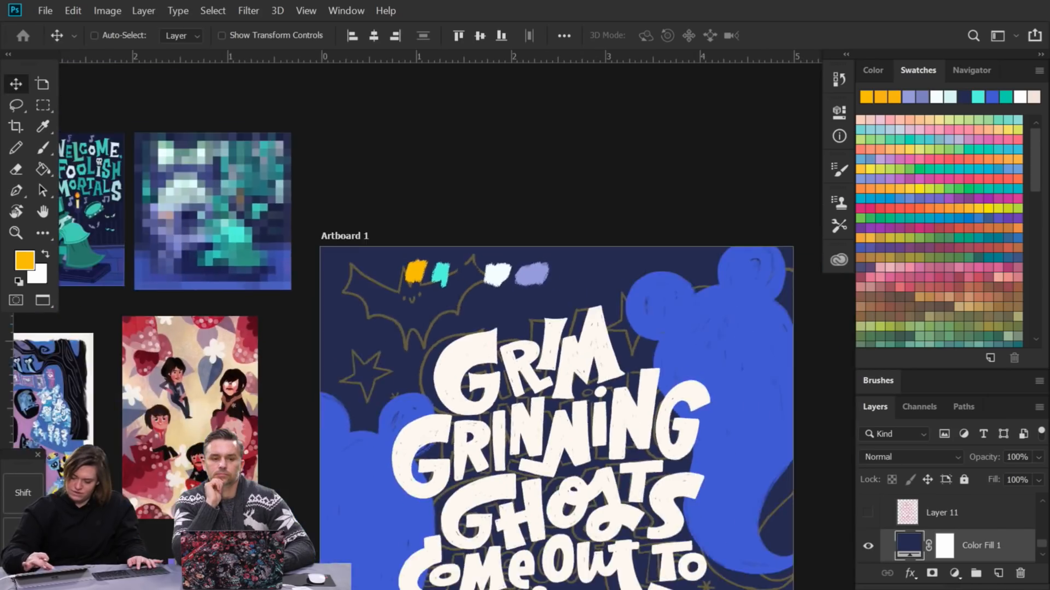
key("ctrl+minus")
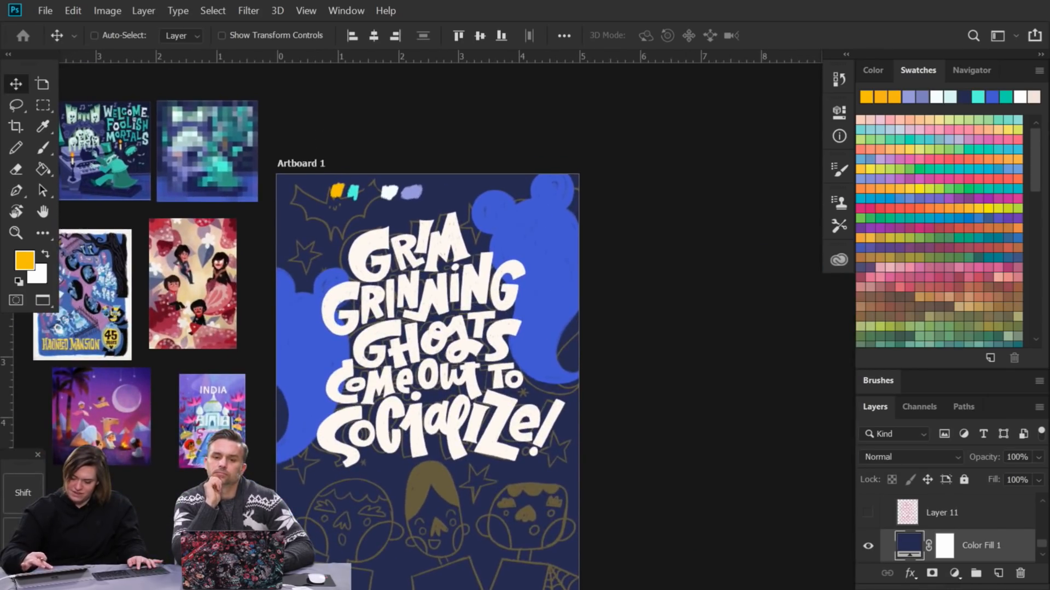
key("ctrl+plus")
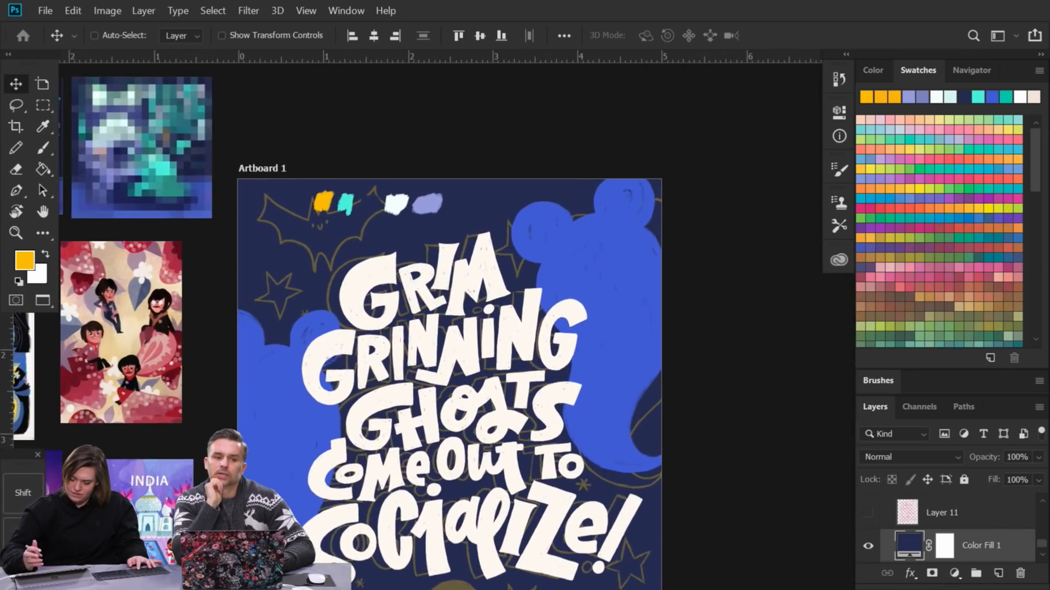
right_click(616, 257)
left_click(642, 288)
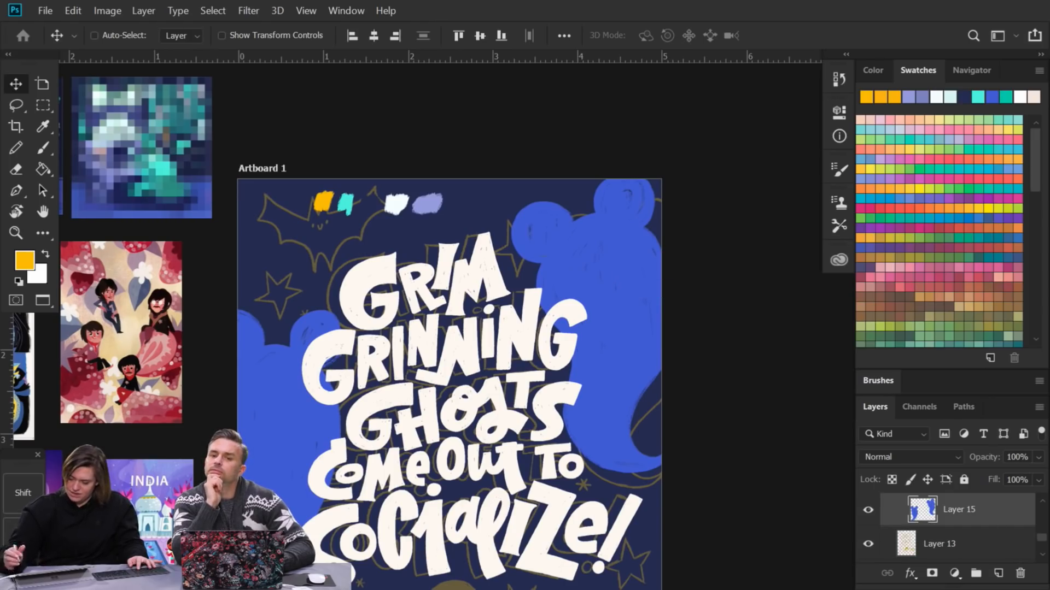
double_click(1001, 510)
left_click_drag(556, 44, 613, 57)
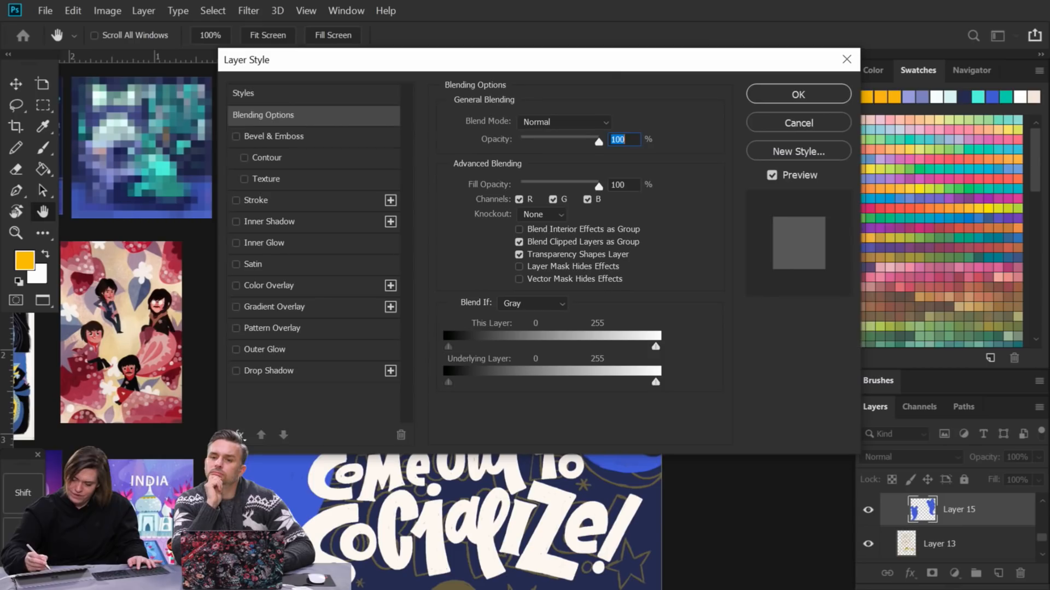
left_click(815, 117)
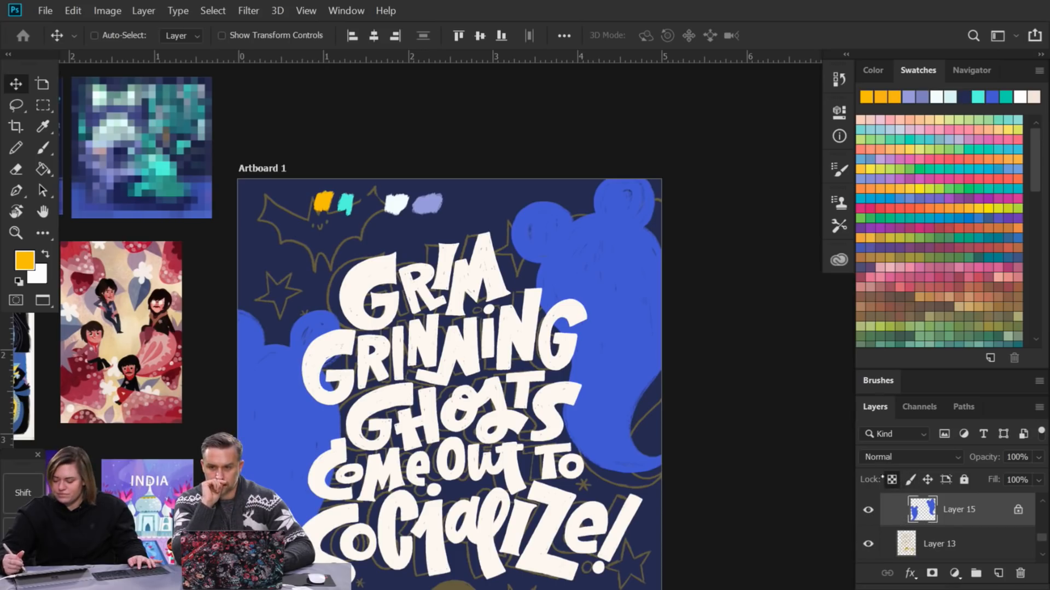
Step: Brush lavender sampled from the lavender swatch over the upper part of the poster's right-hand silhouette, enlarging the brush to 175
key("b")
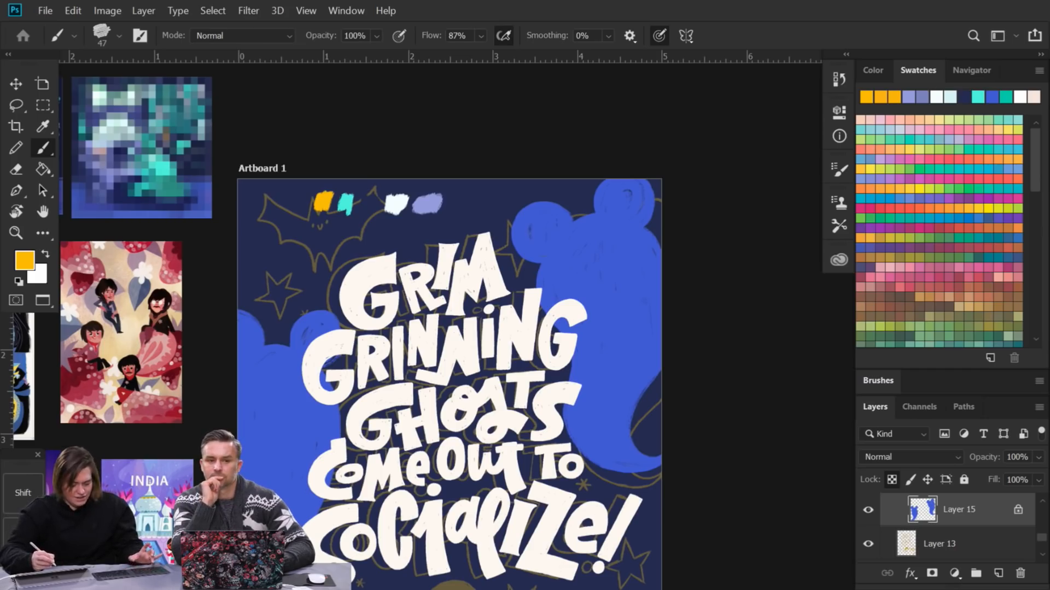
left_click(432, 204, "alt")
mouse_move(543, 197)
left_mouse_down()
mouse_move(538, 259)
mouse_move(576, 215)
mouse_move(531, 257)
mouse_move(568, 226)
mouse_move(549, 283)
mouse_move(604, 190)
mouse_move(579, 258)
mouse_move(602, 200)
mouse_move(588, 250)
mouse_move(628, 268)
mouse_move(615, 246)
mouse_move(620, 191)
mouse_move(651, 340)
left_mouse_up()
key("bracketright")
key("bracketright")
key("bracketright")
key("bracketright")
key("bracketright")
key("bracketright")
key("bracketright")
key("bracketright")
key("bracketright")
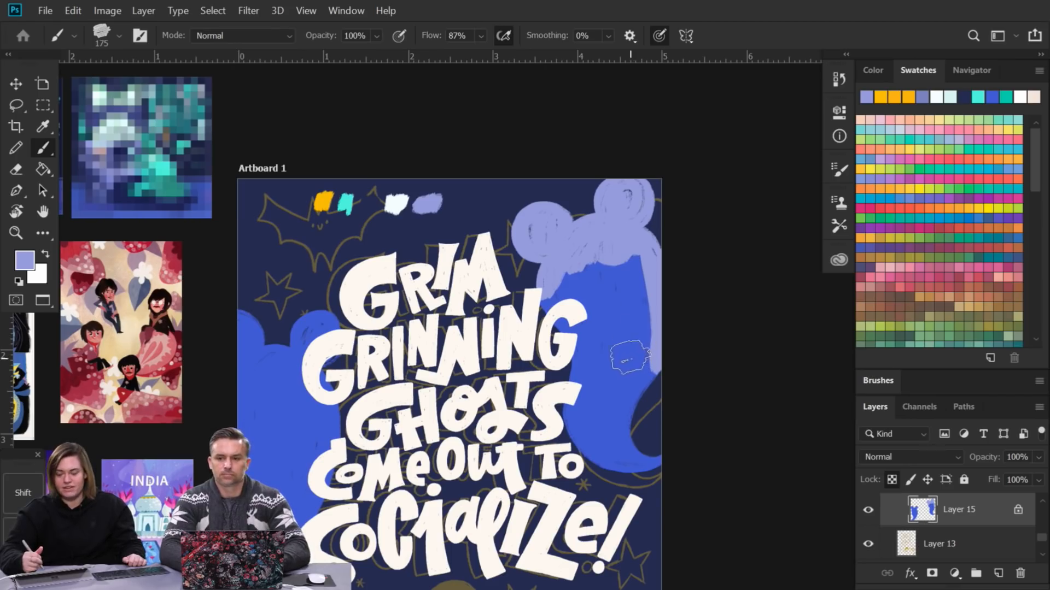
Step: Cover the remaining blue body and tail of the right-hand silhouette with lavender
mouse_move(547, 316)
left_mouse_down()
mouse_move(562, 278)
mouse_move(592, 288)
mouse_move(577, 325)
mouse_move(580, 297)
mouse_move(633, 257)
mouse_move(665, 418)
left_mouse_up()
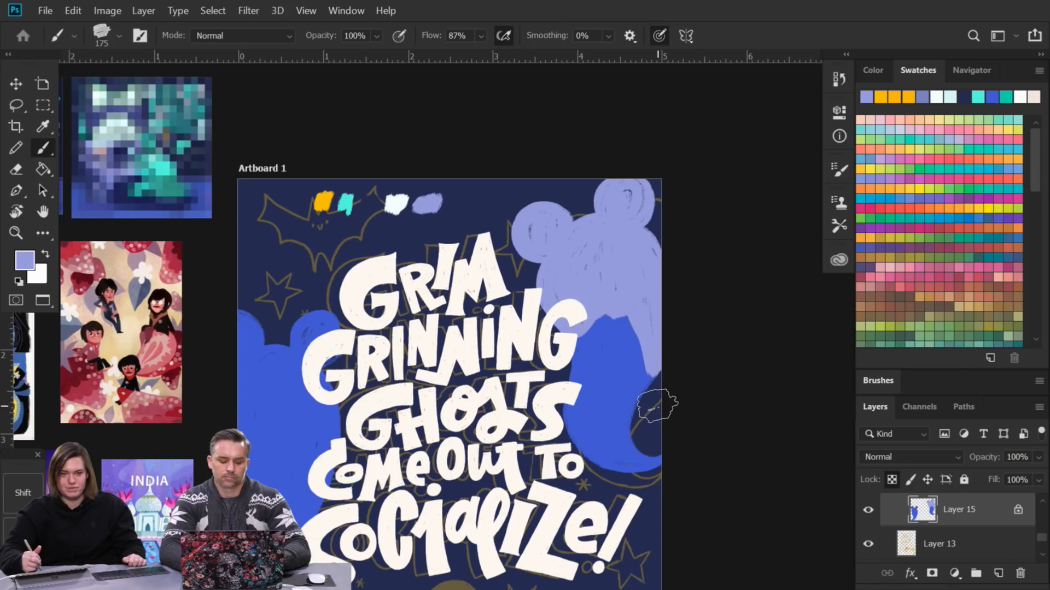
left_click_drag(601, 330, 580, 385)
mouse_move(611, 331)
left_mouse_down()
mouse_move(608, 410)
mouse_move(641, 307)
mouse_move(619, 429)
left_mouse_up()
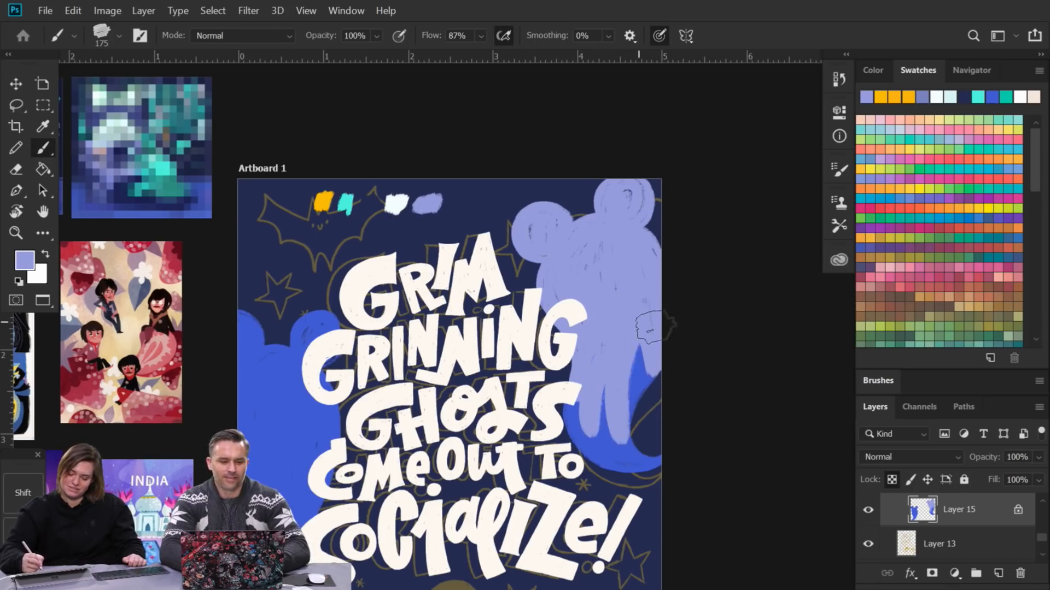
mouse_move(679, 363)
left_mouse_down()
mouse_move(655, 425)
mouse_move(597, 457)
mouse_move(580, 413)
left_mouse_up()
mouse_move(602, 380)
left_mouse_down()
mouse_move(656, 456)
mouse_move(586, 426)
left_mouse_up()
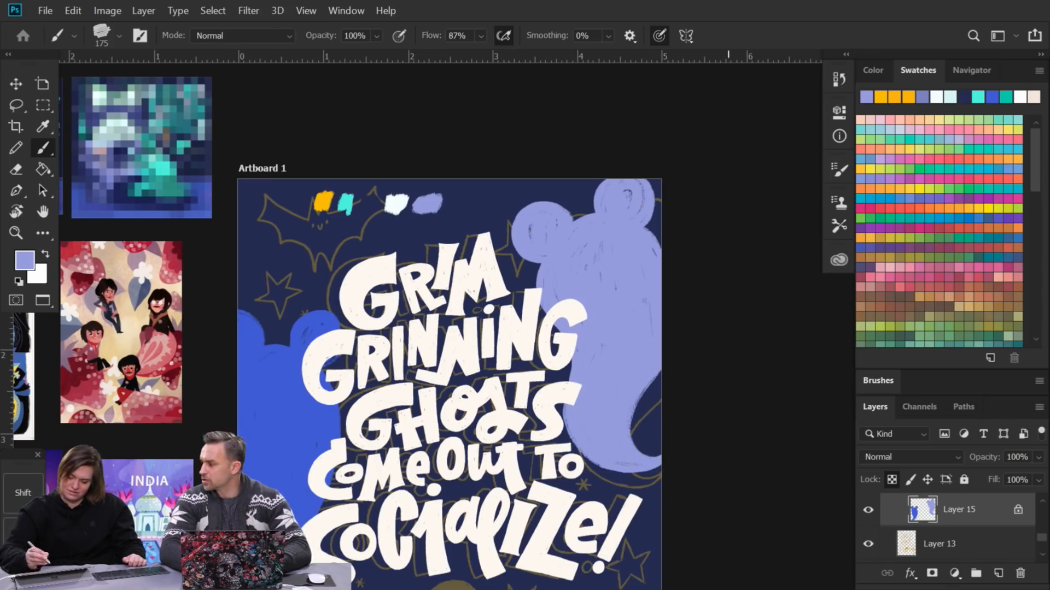
Step: Repaint the blue silhouette on the poster's left side in the same lavender
mouse_move(240, 311)
left_mouse_down()
mouse_move(246, 340)
mouse_move(261, 347)
mouse_move(292, 324)
mouse_move(297, 345)
mouse_move(328, 318)
mouse_move(341, 361)
mouse_move(303, 383)
mouse_move(259, 363)
left_mouse_up()
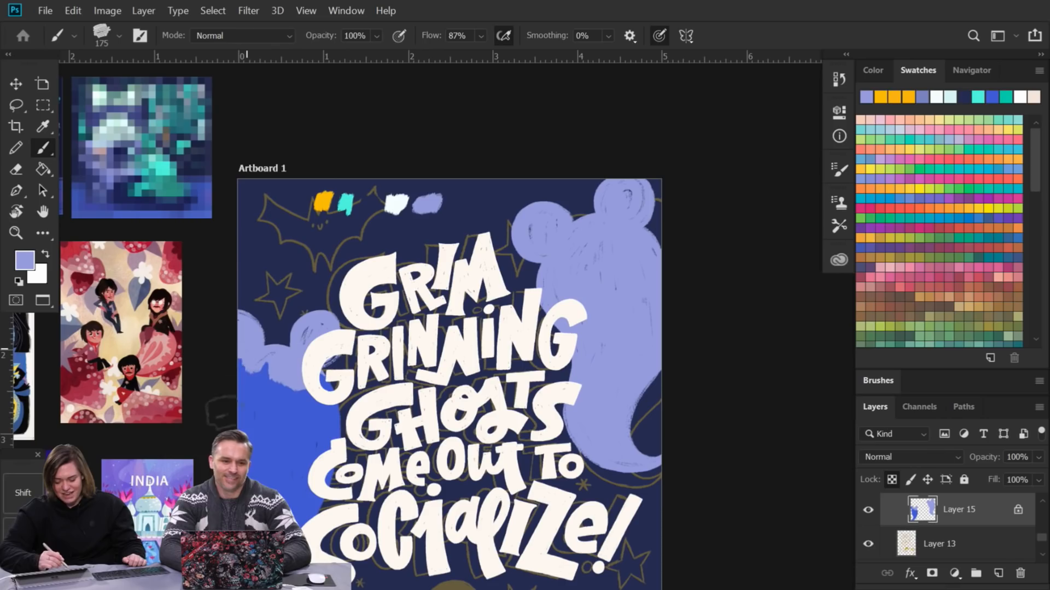
mouse_move(252, 354)
left_mouse_down()
mouse_move(271, 364)
mouse_move(268, 440)
mouse_move(302, 376)
mouse_move(302, 445)
mouse_move(273, 427)
mouse_move(311, 418)
mouse_move(333, 372)
mouse_move(339, 473)
mouse_move(333, 391)
mouse_move(369, 418)
mouse_move(431, 331)
left_mouse_up()
mouse_move(365, 432)
left_mouse_down()
mouse_move(350, 454)
mouse_move(350, 339)
mouse_move(329, 464)
mouse_move(332, 340)
mouse_move(327, 459)
mouse_move(336, 387)
mouse_move(319, 462)
mouse_move(295, 352)
mouse_move(295, 481)
mouse_move(281, 344)
mouse_move(306, 438)
left_mouse_up()
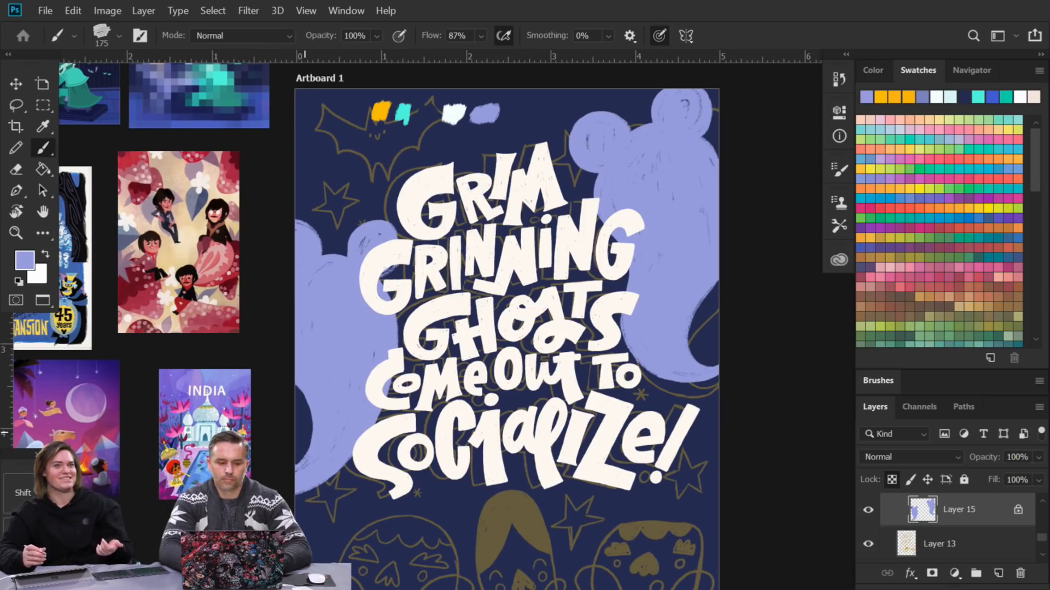
key("r")
left_click_drag(307, 462, 308, 454)
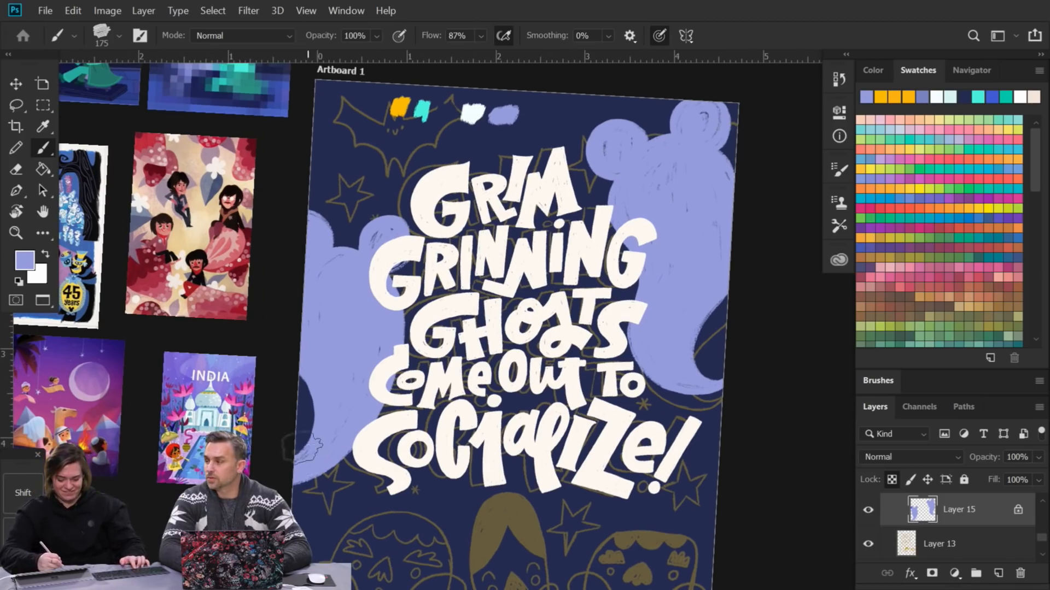
key("r")
left_click(250, 35)
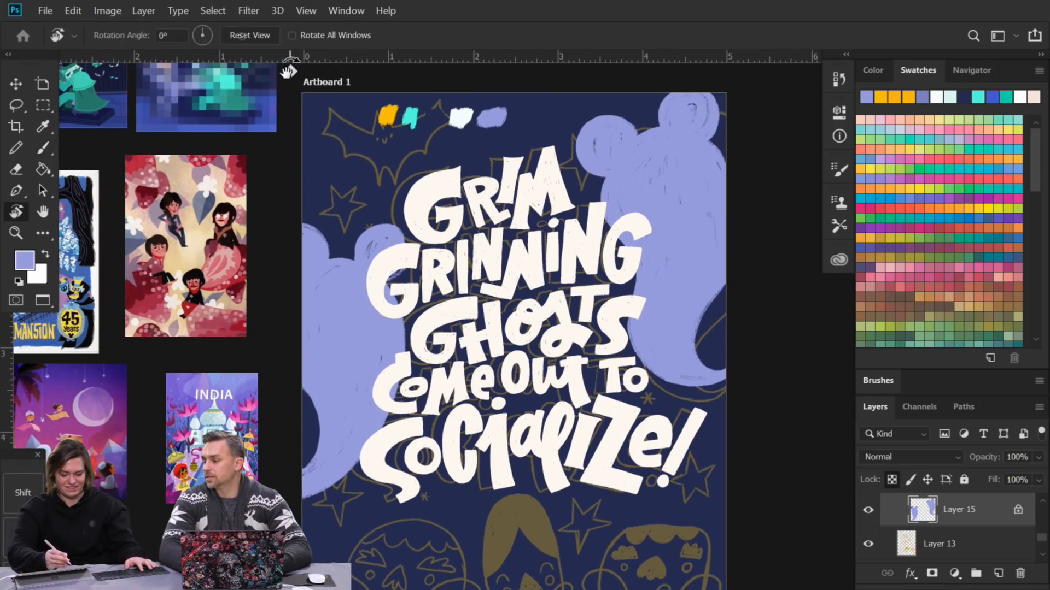
key("b")
left_click_drag(639, 374, 687, 371)
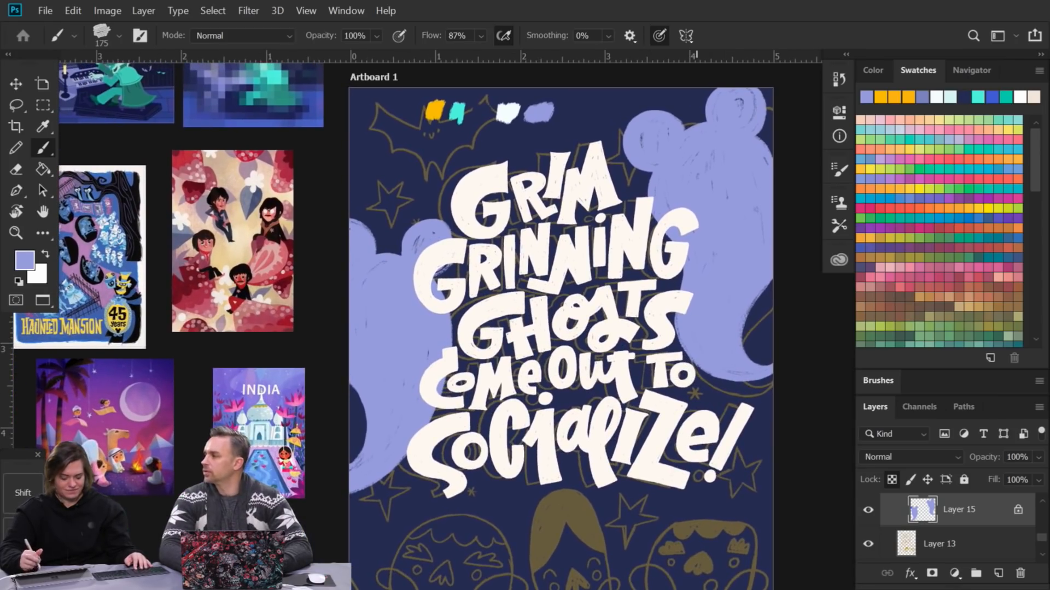
Step: Recolour the lettering's Color Fill 2 layer with the cool off-white sampled from the white swatch
key("v")
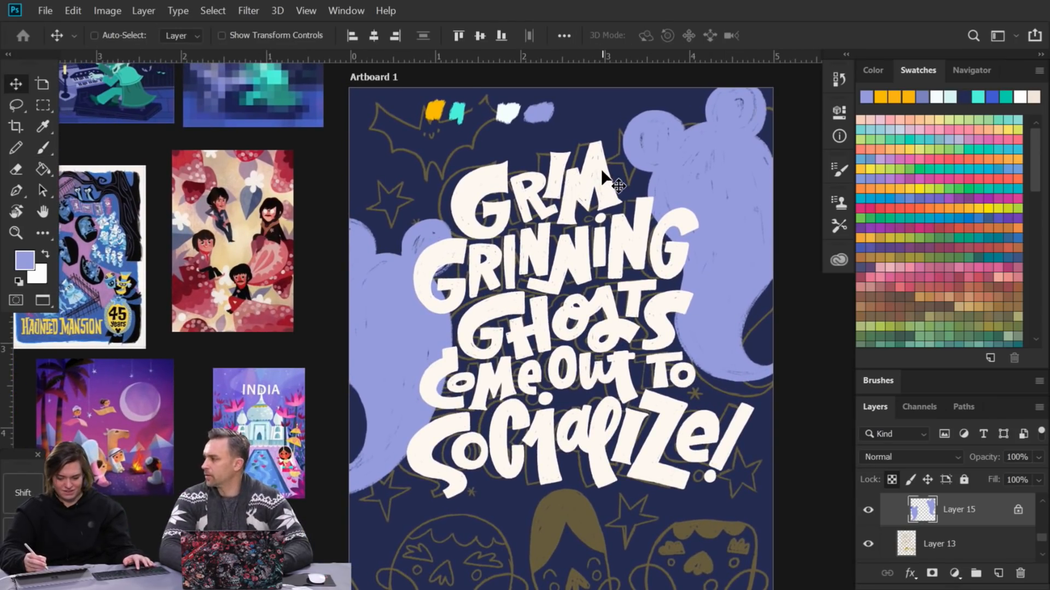
right_click(600, 173)
left_click(648, 207)
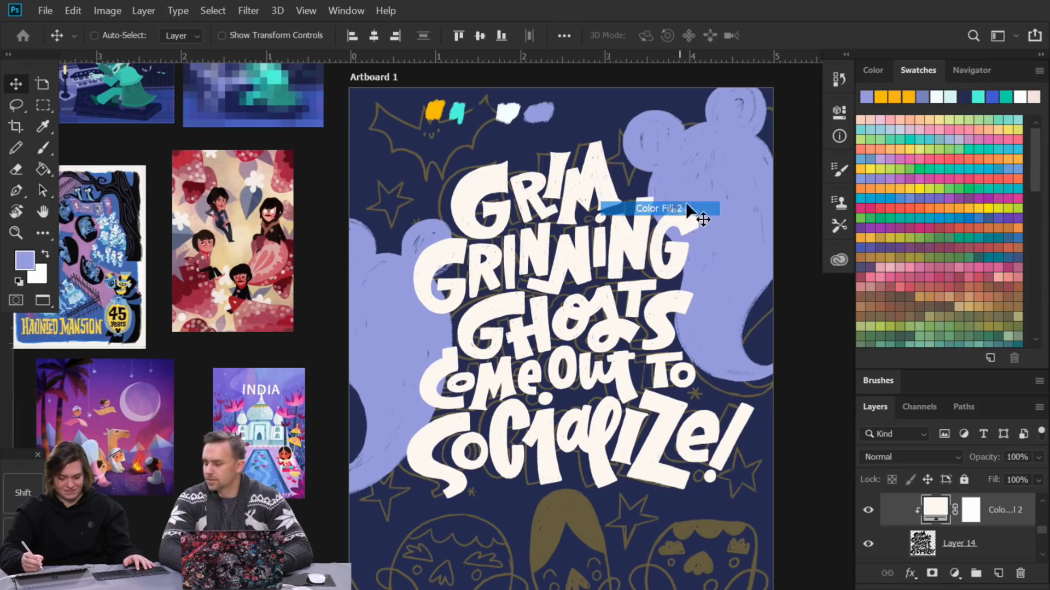
double_click(936, 511)
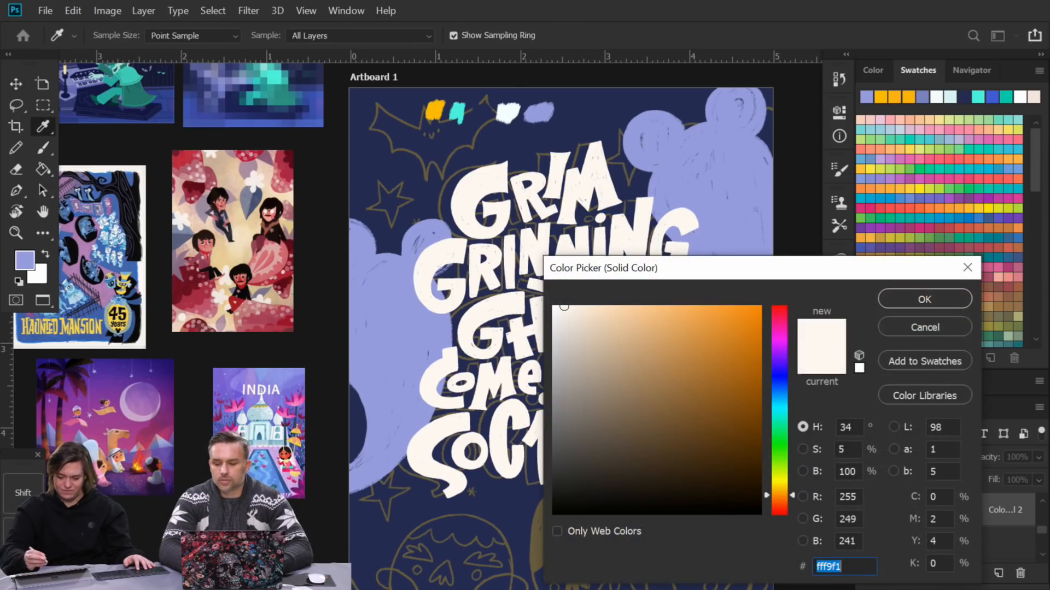
left_click(513, 111)
left_click(924, 299)
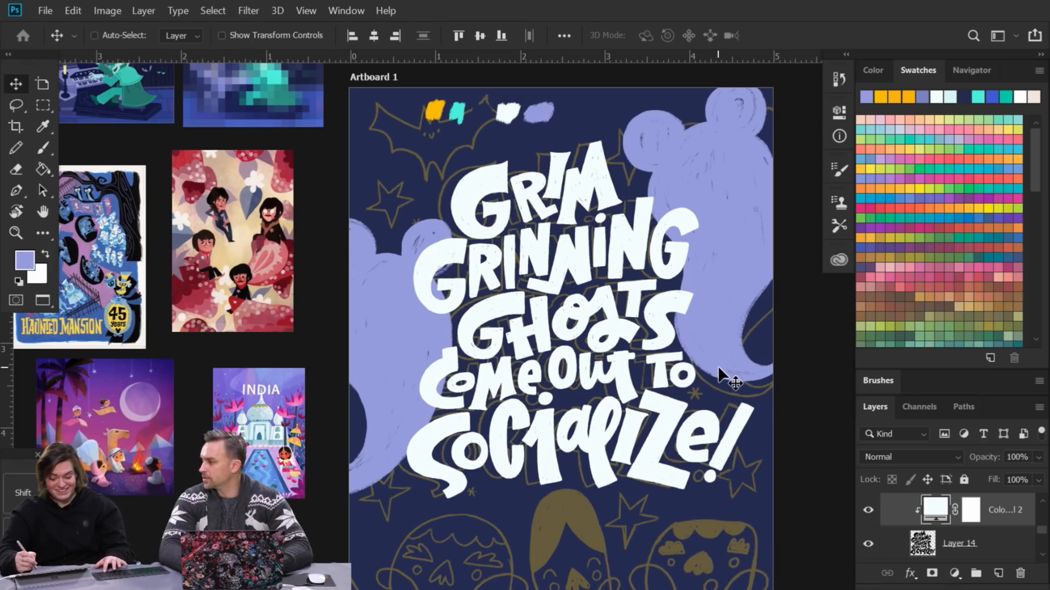
Step: Nudge the lettering on Layer 14 slightly to the left in small increments
left_click(966, 544)
key("Left")
key("Left")
key("Left")
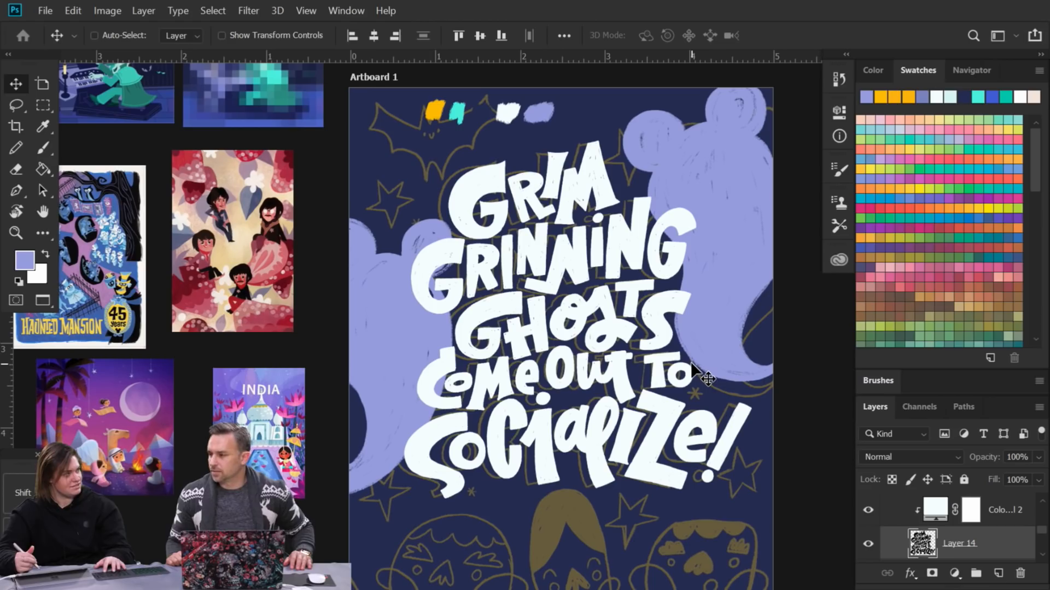
key("Left")
key("Left")
key("Left")
key("Left")
key("Left")
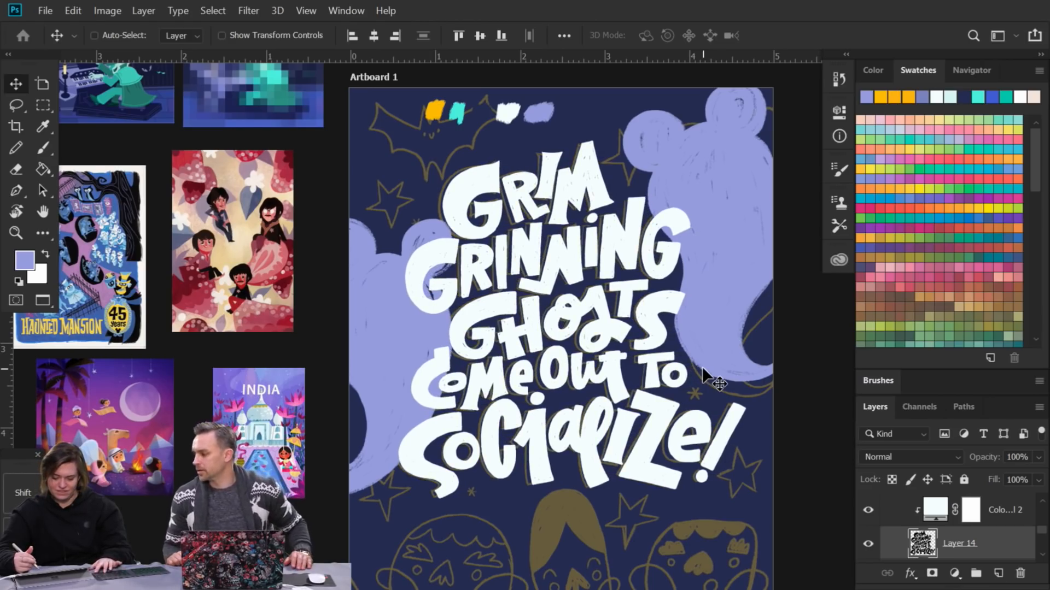
key("Left")
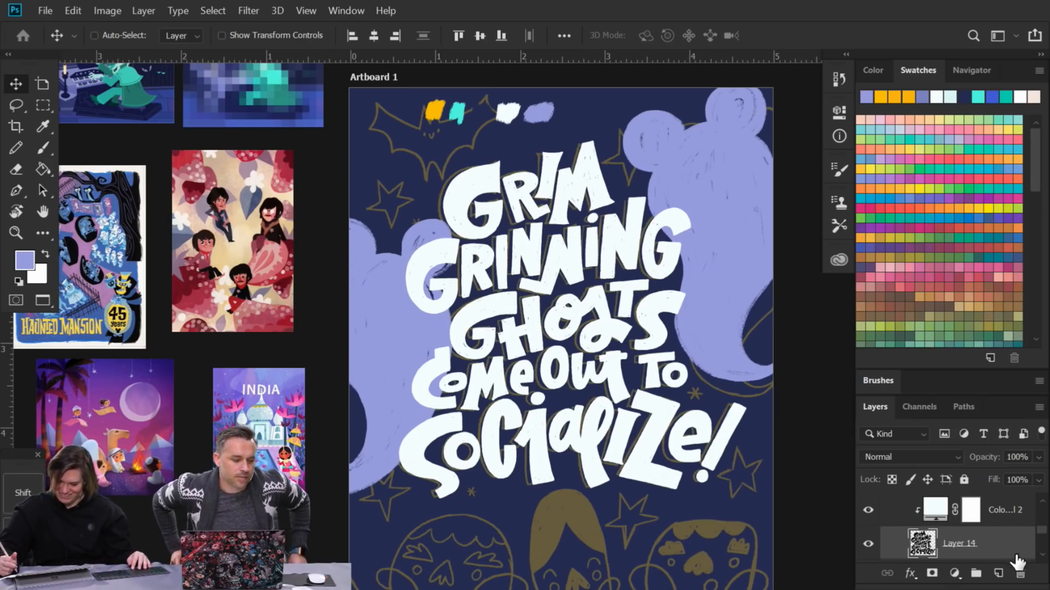
Step: Add a new empty layer and move it out of the lettering group so it sits directly above Group 1
scroll(957, 528, "down", 6)
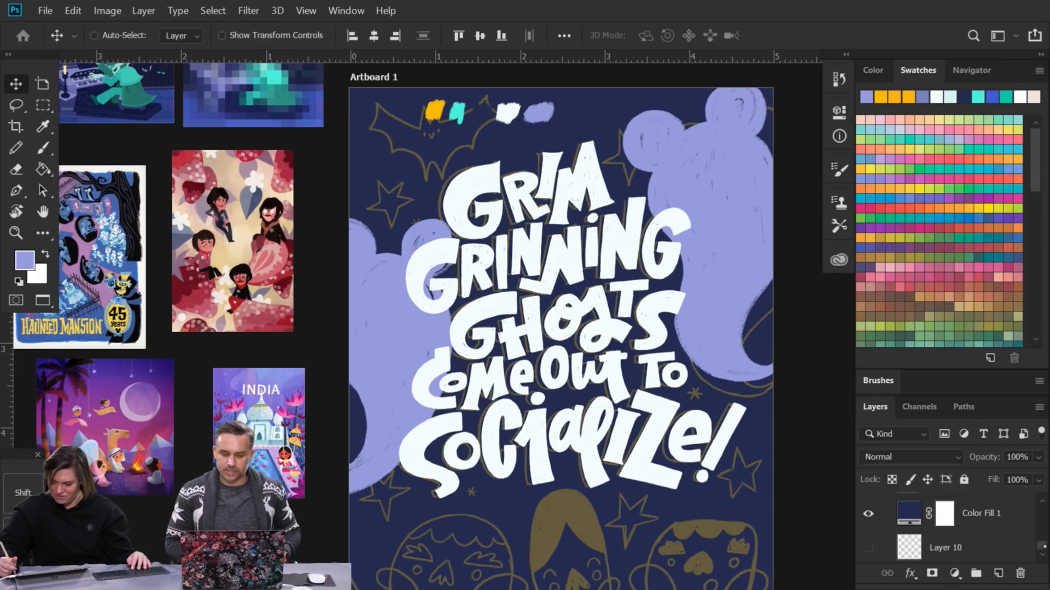
scroll(945, 524, "up", 2)
left_click(999, 574)
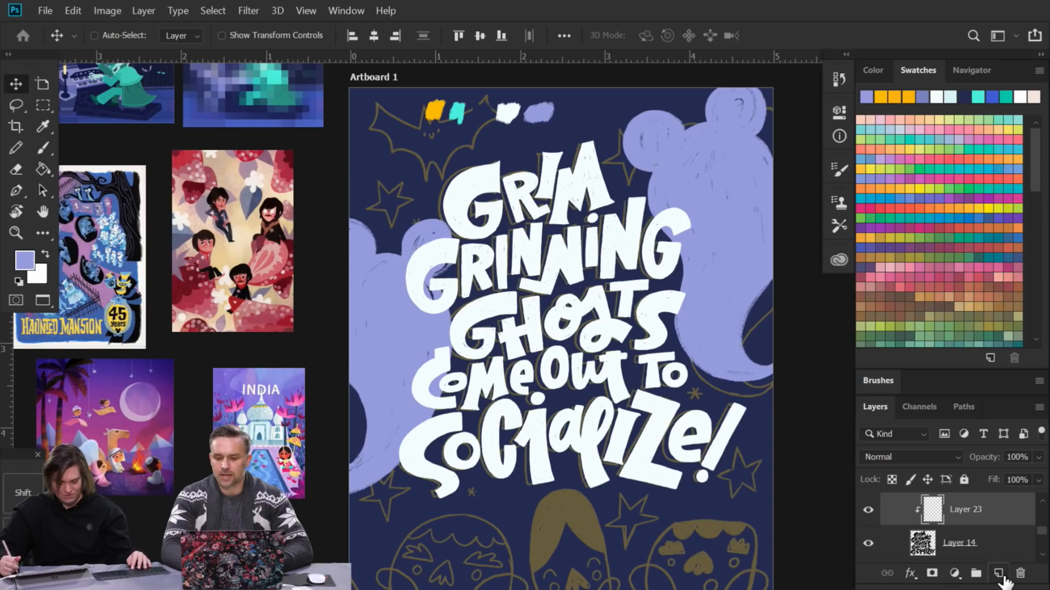
left_click(1042, 500)
left_click_drag(1010, 535, 1007, 503)
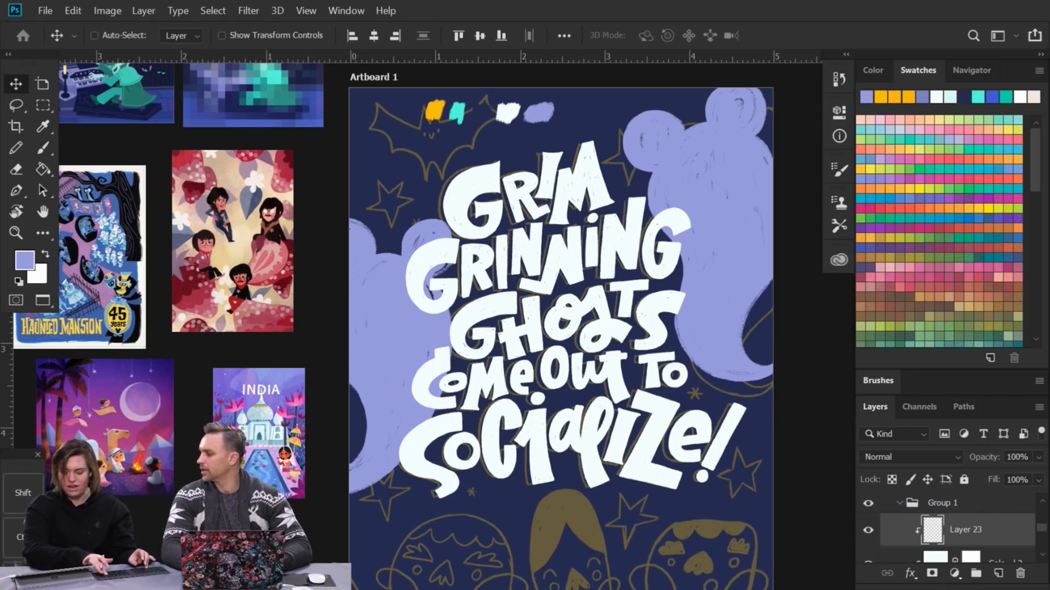
key("ctrl+bracketleft")
key("ctrl+bracketright")
key("ctrl+bracketright")
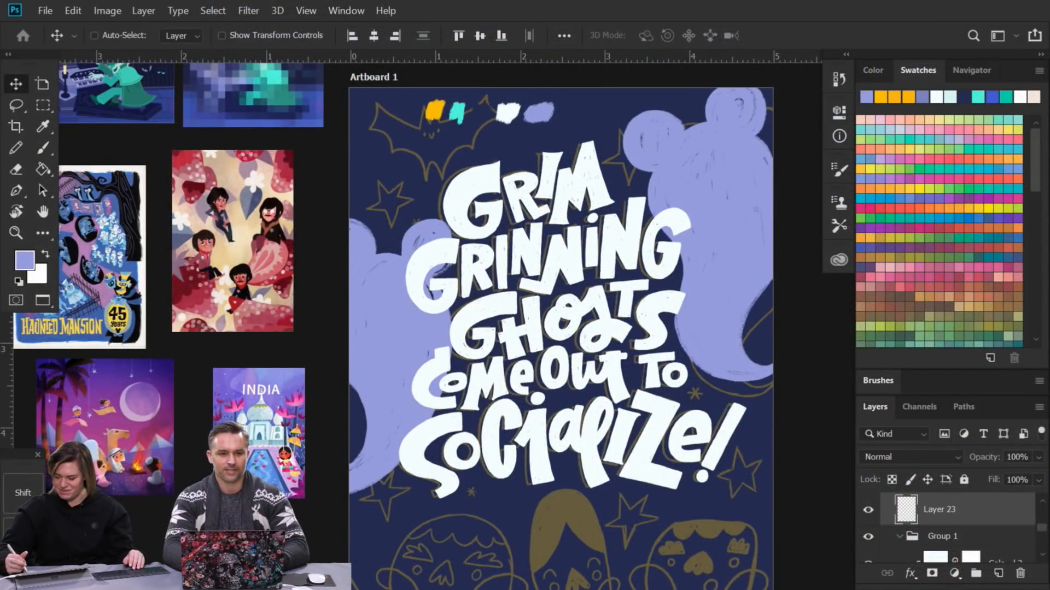
Step: Choose the SP - Hard Lead brush from the ADOBE LIVE SHAUNA BRUSHES set
left_click(882, 383)
left_click(1041, 437)
scroll(1041, 437, "up", 6)
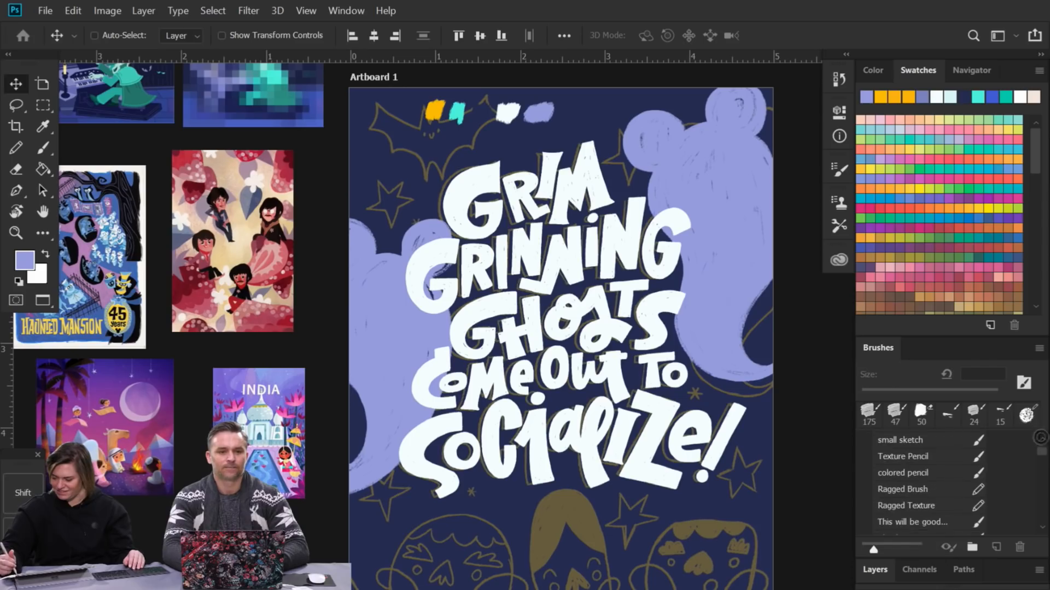
scroll(1041, 436, "up", 2)
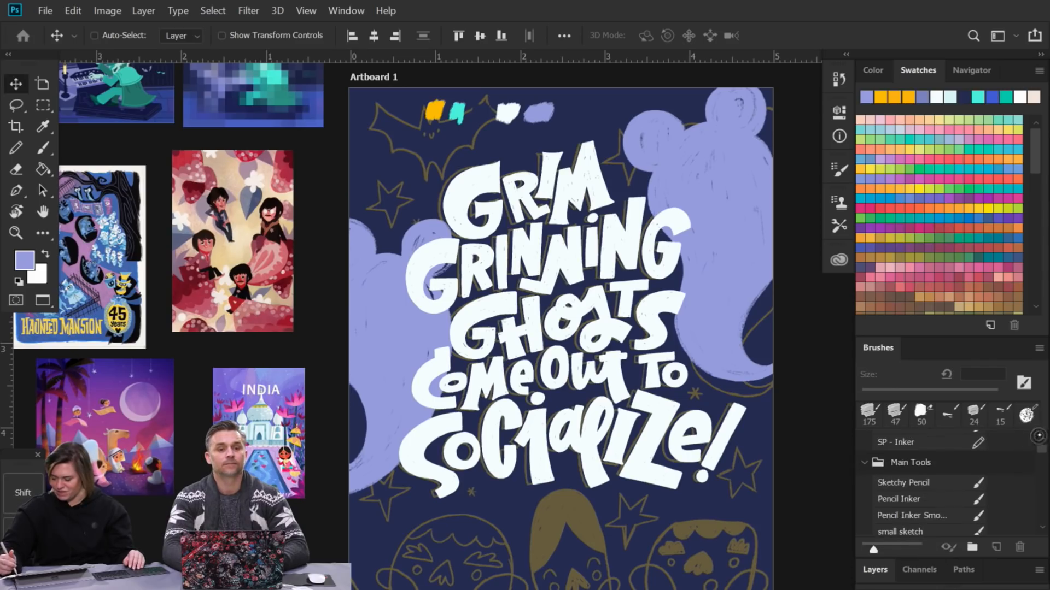
scroll(1041, 437, "up", 2)
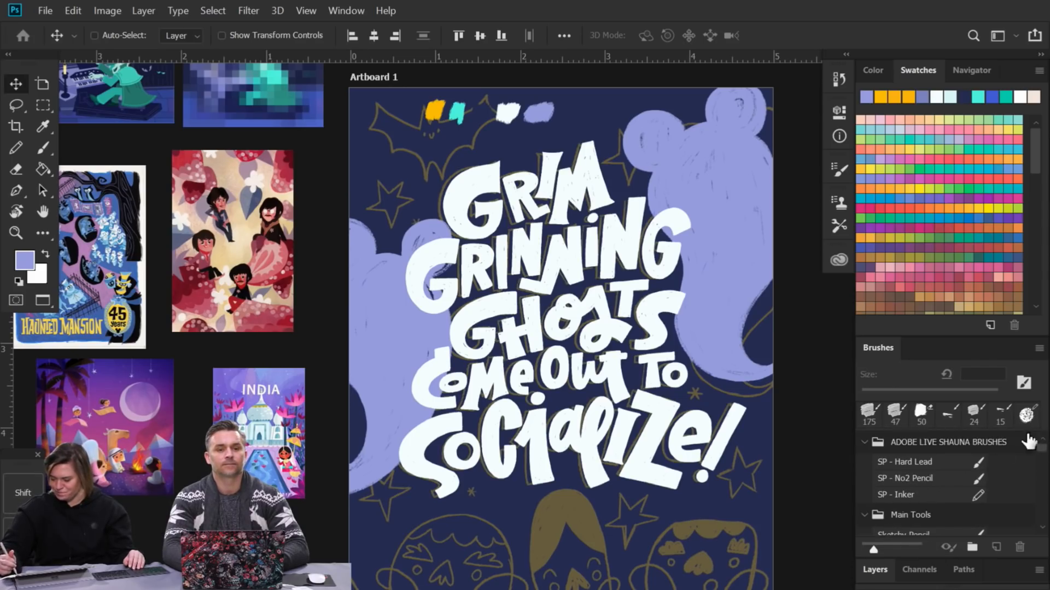
left_click(923, 462)
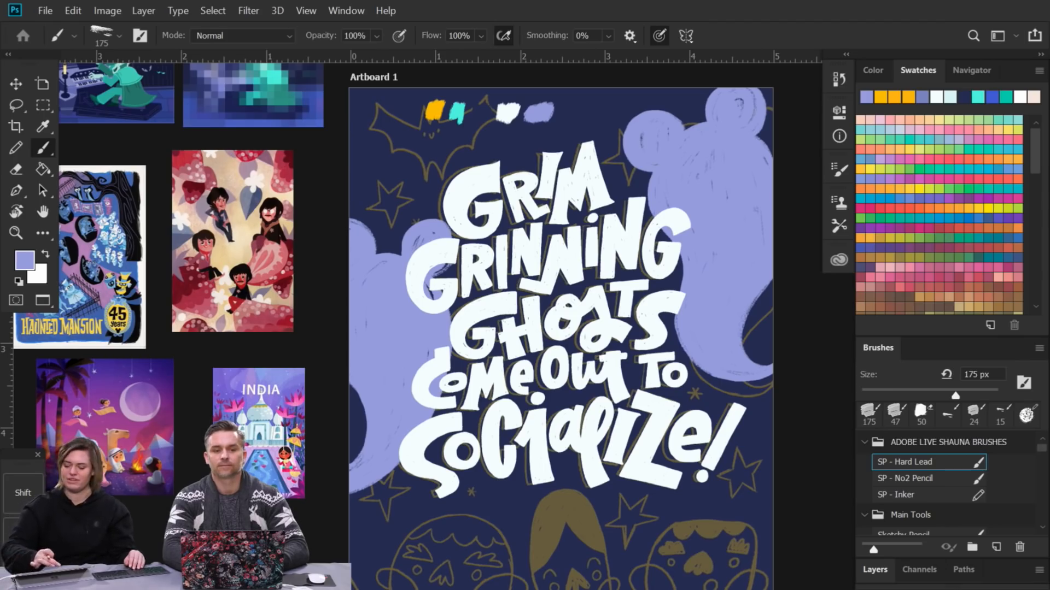
Step: Sample turquoise from the artboard swatch as the foreground colour and set the SP - Hard Lead brush size to 12 px
scroll(426, 175, "up", 5)
left_click_drag(425, 175, 464, 290)
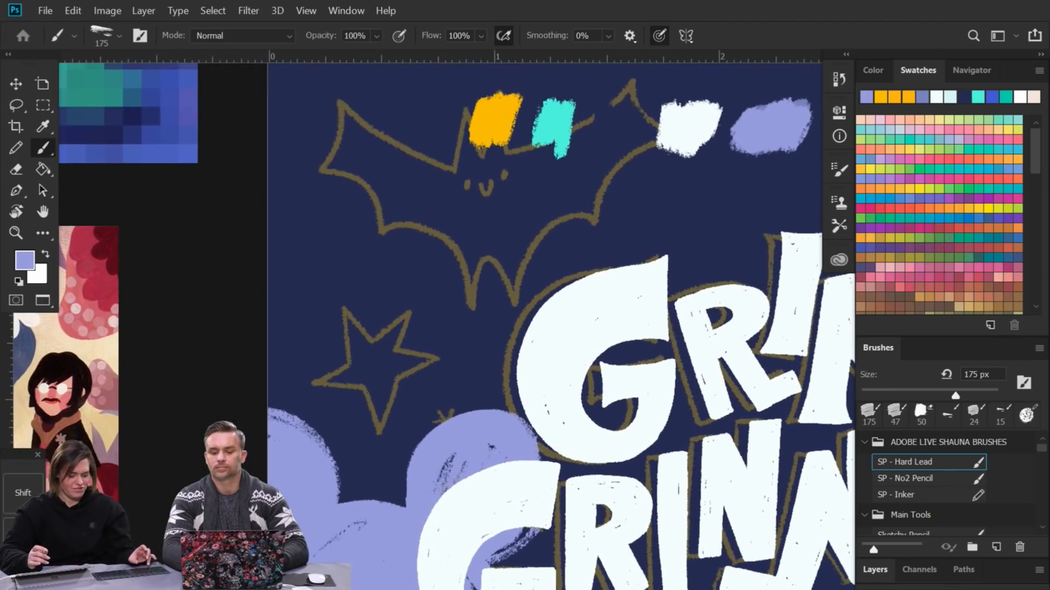
left_click(555, 134, "alt")
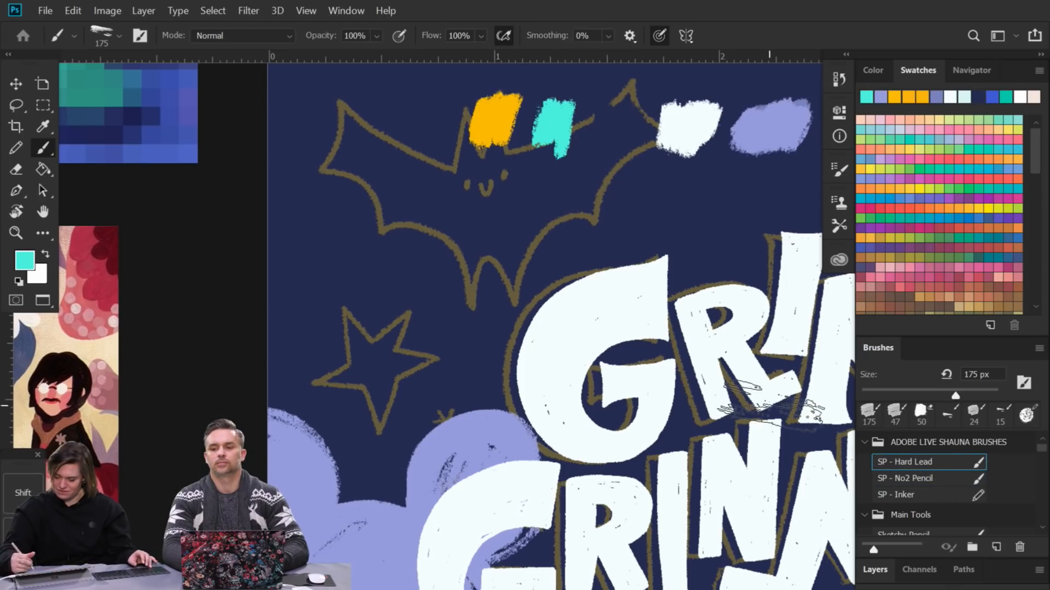
left_click(949, 495)
left_click(952, 461)
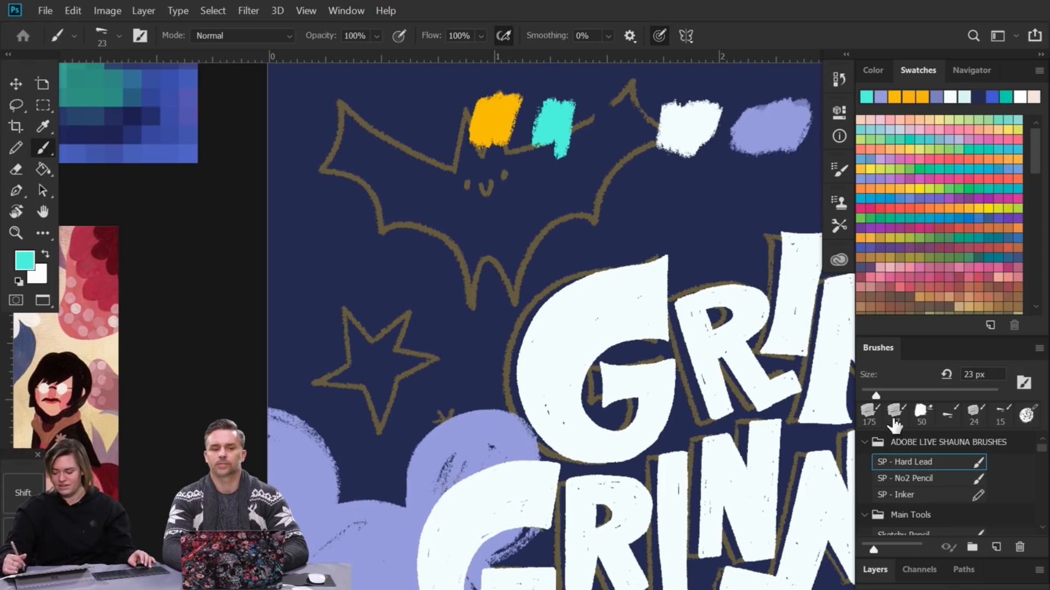
left_click(904, 460)
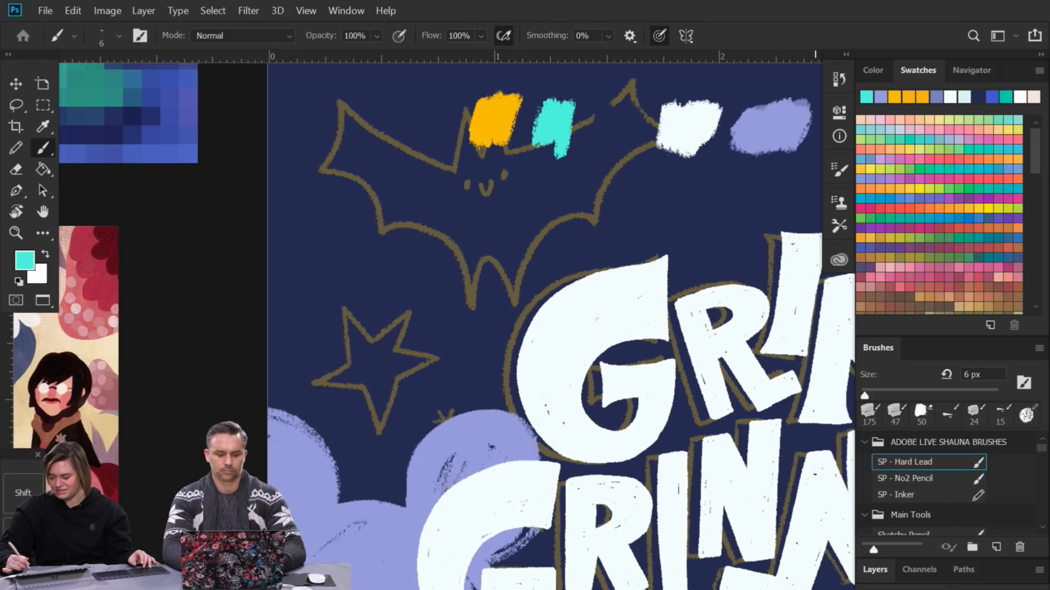
left_click_drag(865, 395, 877, 395)
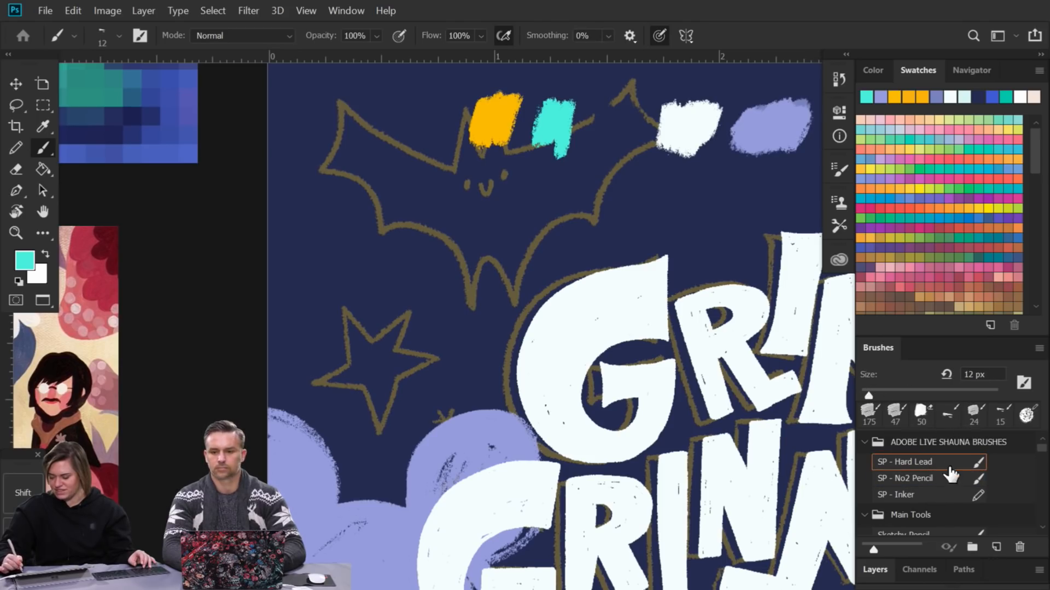
Step: Outline the sketched star below the bat in turquoise, undoing the initial test stroke
mouse_move(372, 252)
left_mouse_down()
mouse_move(381, 300)
mouse_move(421, 309)
left_mouse_up()
key("ctrl+z")
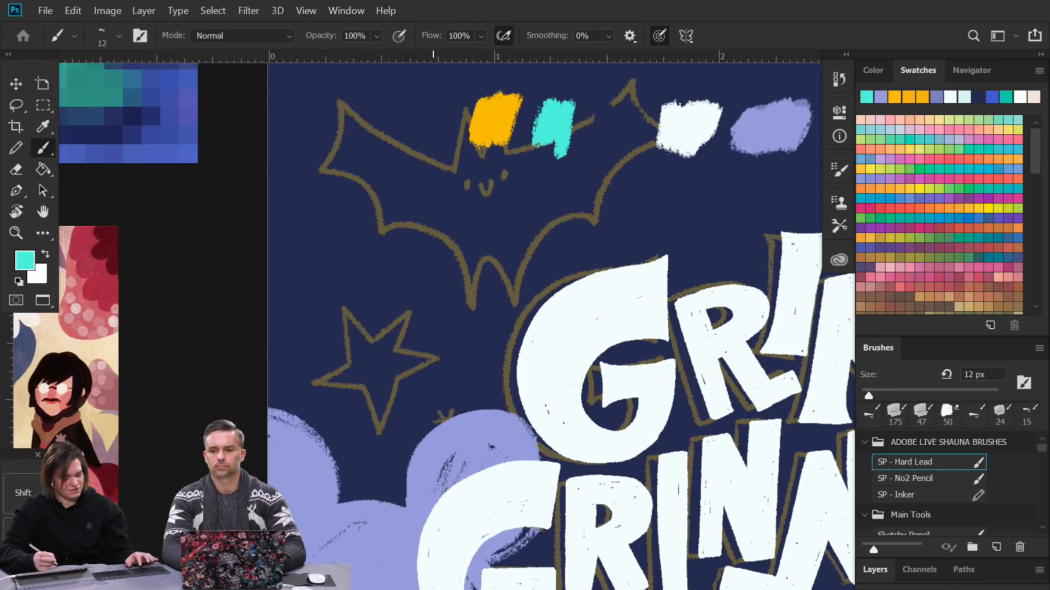
left_click_drag(382, 261, 461, 278)
mouse_move(422, 330)
left_mouse_down()
mouse_move(420, 307)
mouse_move(452, 352)
mouse_move(497, 316)
left_mouse_up()
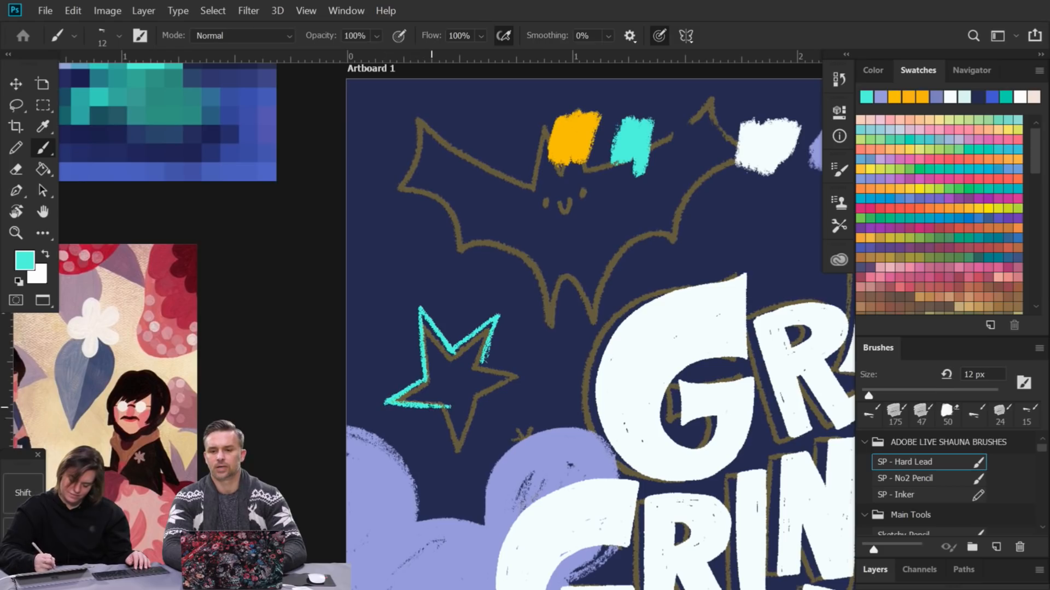
left_click_drag(433, 409, 459, 469)
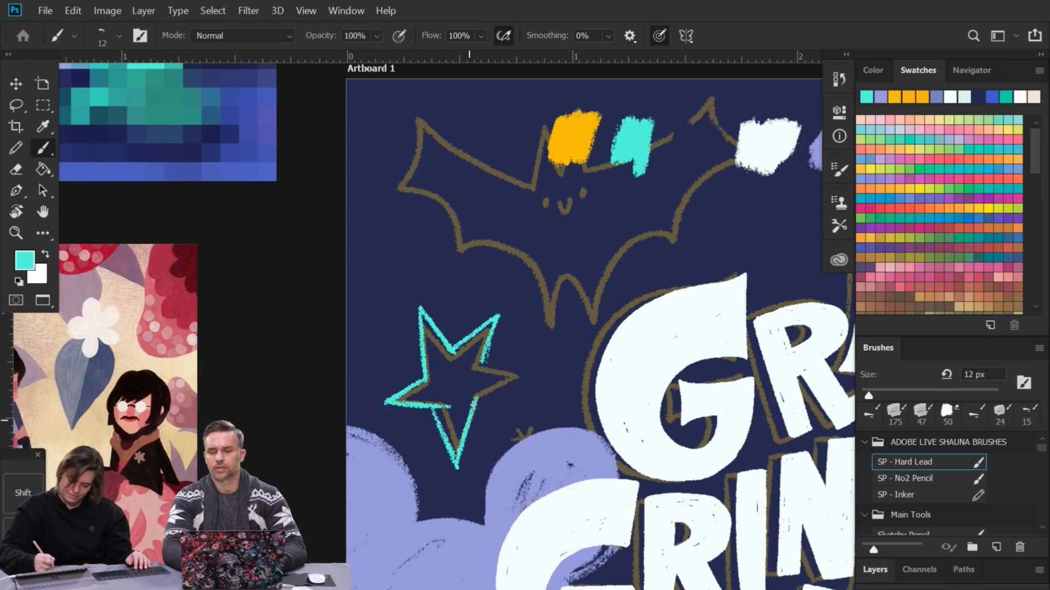
left_click_drag(482, 361, 537, 389)
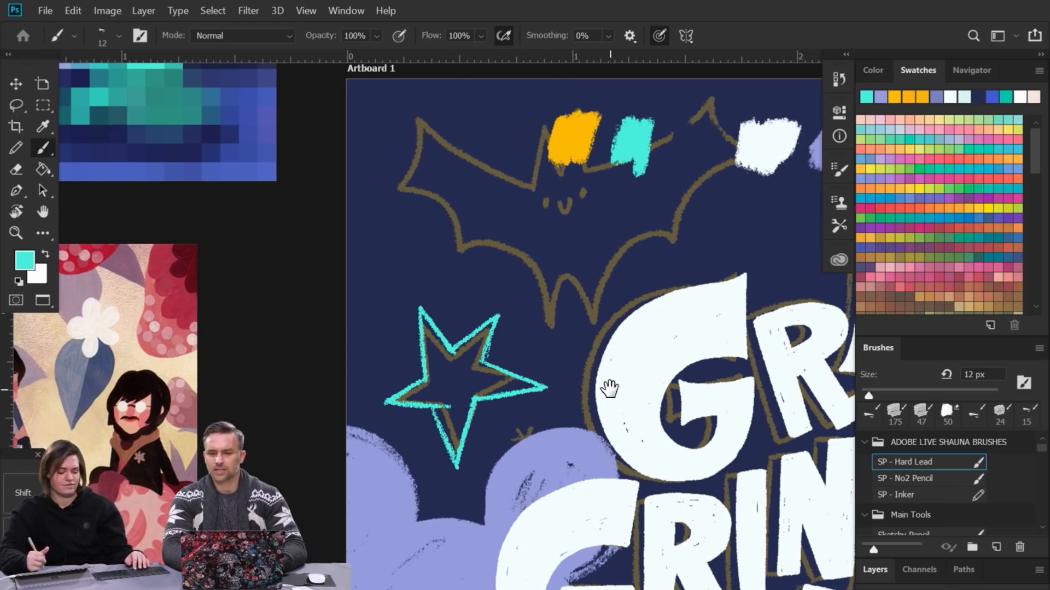
Step: Fill the outlined star below the bat with solid turquoise brush strokes
left_click_drag(609, 392, 571, 356)
mouse_move(389, 317)
left_mouse_down()
mouse_move(395, 348)
mouse_move(416, 335)
mouse_move(394, 363)
mouse_move(362, 369)
mouse_move(405, 367)
mouse_move(407, 377)
mouse_move(411, 362)
mouse_move(418, 418)
left_mouse_up()
left_click_drag(424, 375, 433, 421)
left_click_drag(430, 349, 418, 397)
scroll(404, 328, "down", 5)
scroll(383, 295, "up", 5)
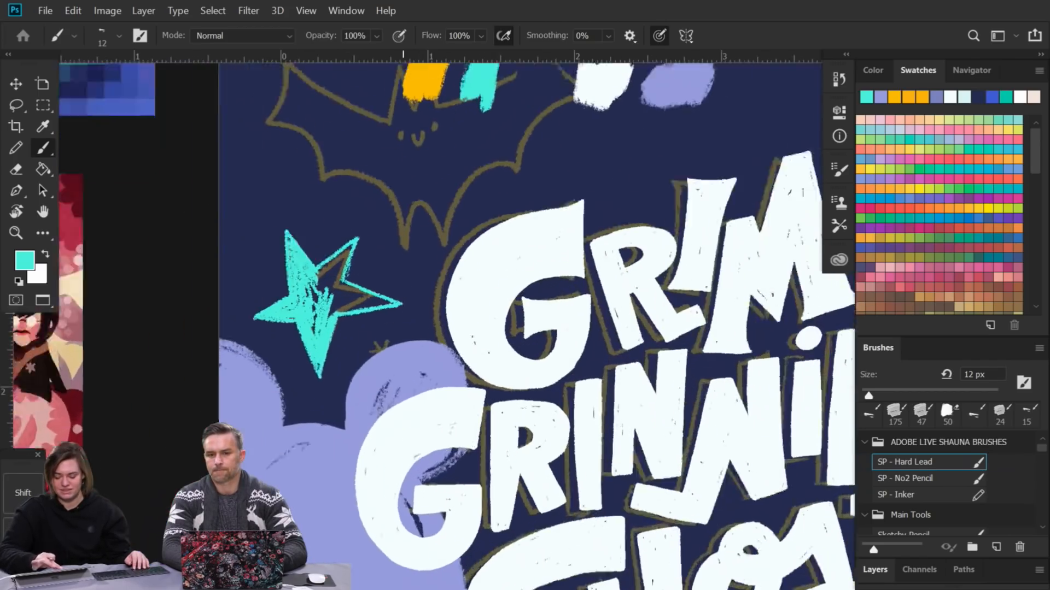
mouse_move(319, 268)
left_mouse_down()
mouse_move(294, 309)
mouse_move(323, 306)
left_mouse_up()
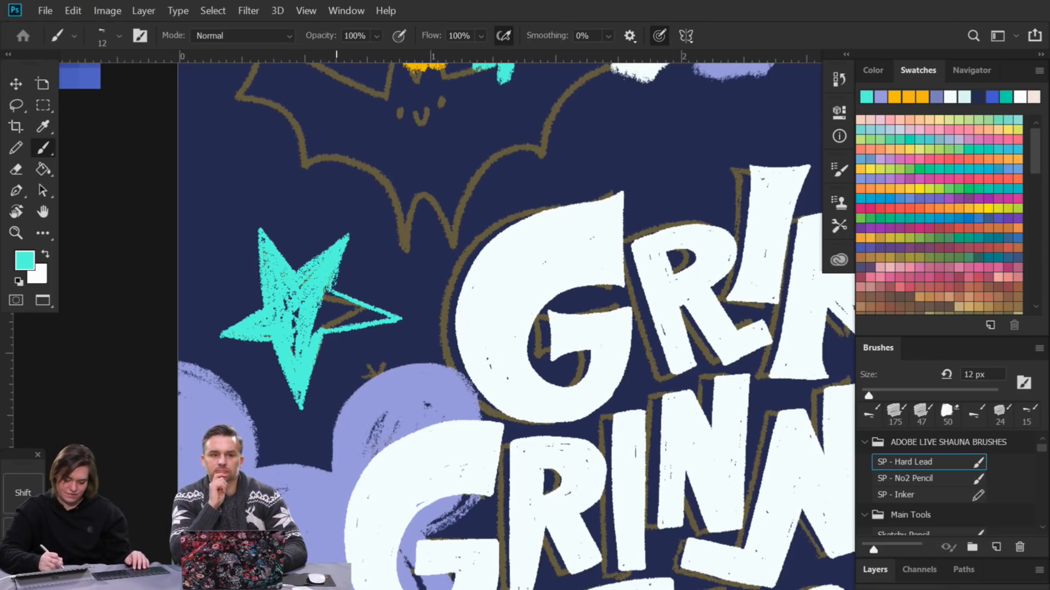
mouse_move(313, 306)
left_mouse_down()
mouse_move(317, 328)
mouse_move(356, 307)
mouse_move(378, 315)
mouse_move(350, 295)
mouse_move(353, 323)
mouse_move(326, 307)
left_mouse_up()
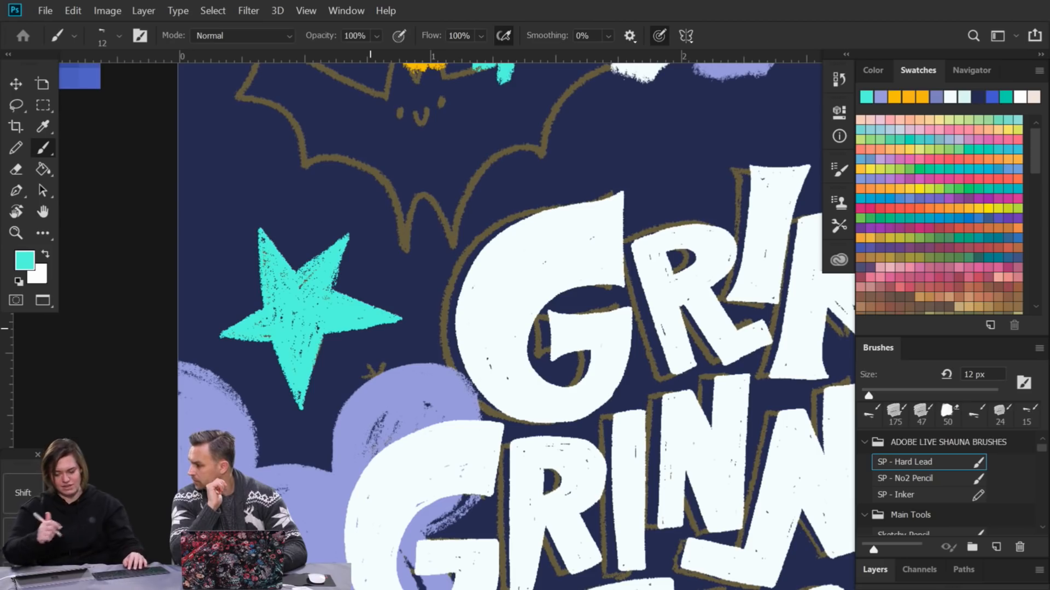
Step: Outline a turquoise star over the sketched one between the M of GRIM and the lavender cloud, undoing the misplaced final stroke
left_click_drag(554, 364, 578, 273)
mouse_move(569, 171)
left_mouse_down()
mouse_move(599, 169)
mouse_move(555, 269)
mouse_move(549, 245)
mouse_move(556, 277)
mouse_move(494, 274)
mouse_move(591, 323)
mouse_move(513, 326)
mouse_move(507, 487)
left_mouse_up()
left_click_drag(469, 350, 468, 423)
left_click_drag(469, 350, 503, 383)
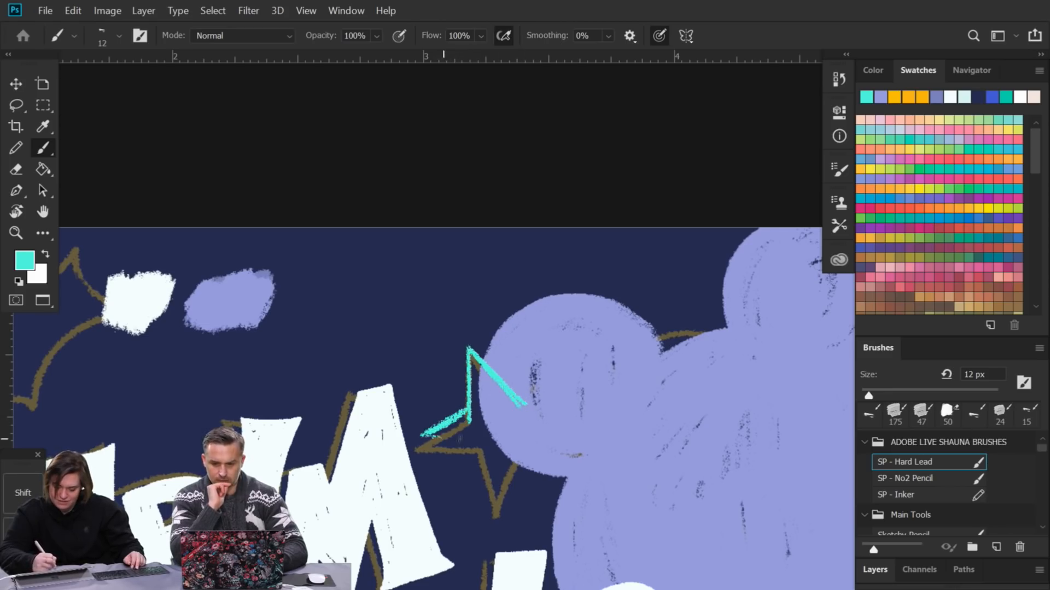
left_click_drag(501, 444, 481, 496)
left_click_drag(546, 473, 526, 431)
left_click_drag(558, 385, 527, 429)
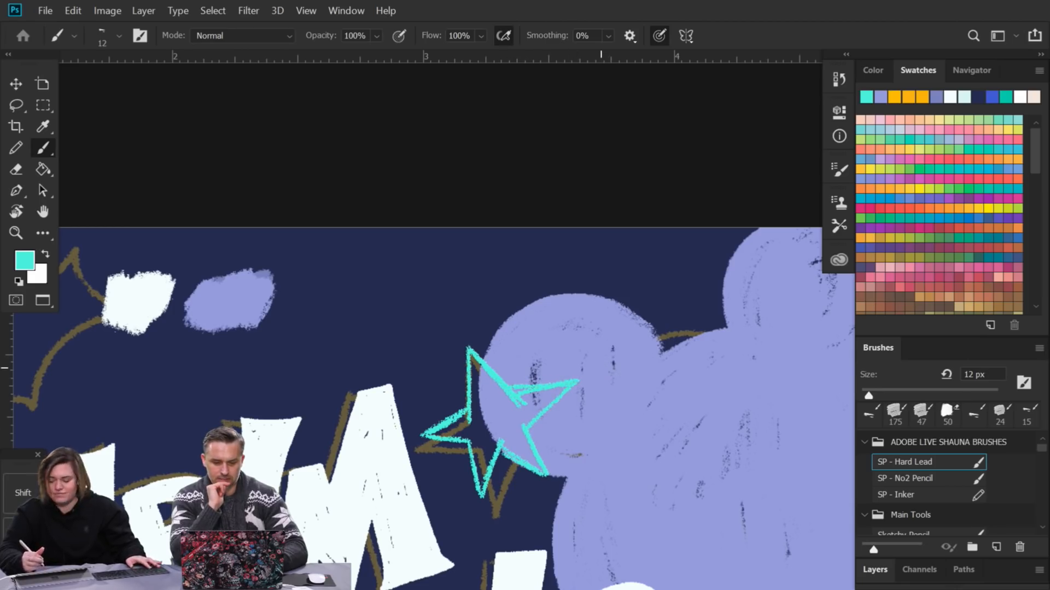
key("ctrl+z")
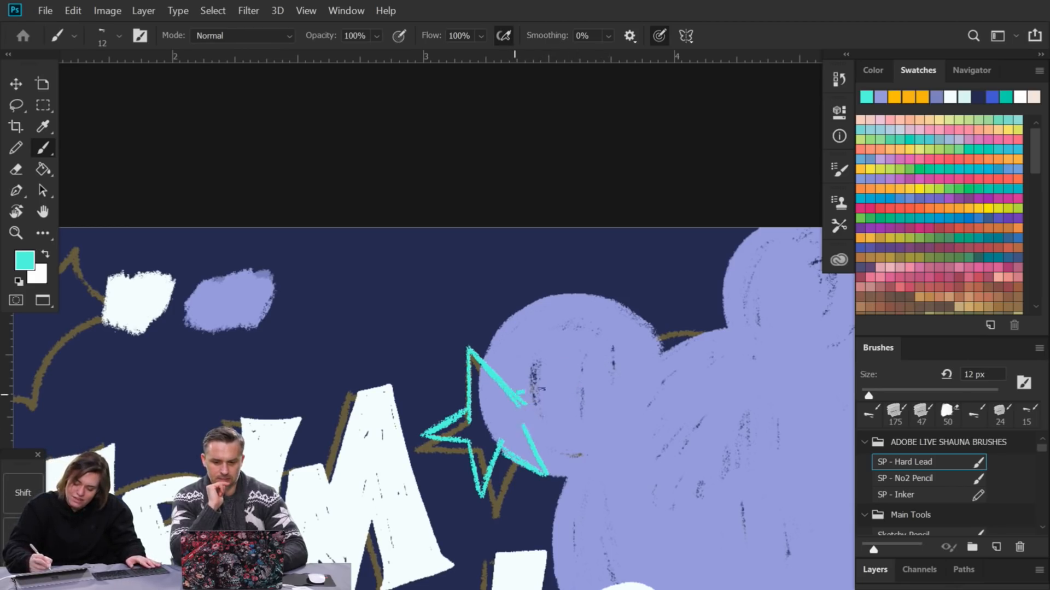
Step: Redraw the missing point of the star beside the lavender cloud and fill the whole star with turquoise
mouse_move(507, 394)
left_mouse_down()
mouse_move(571, 383)
mouse_move(528, 426)
mouse_move(553, 393)
mouse_move(539, 403)
left_mouse_up()
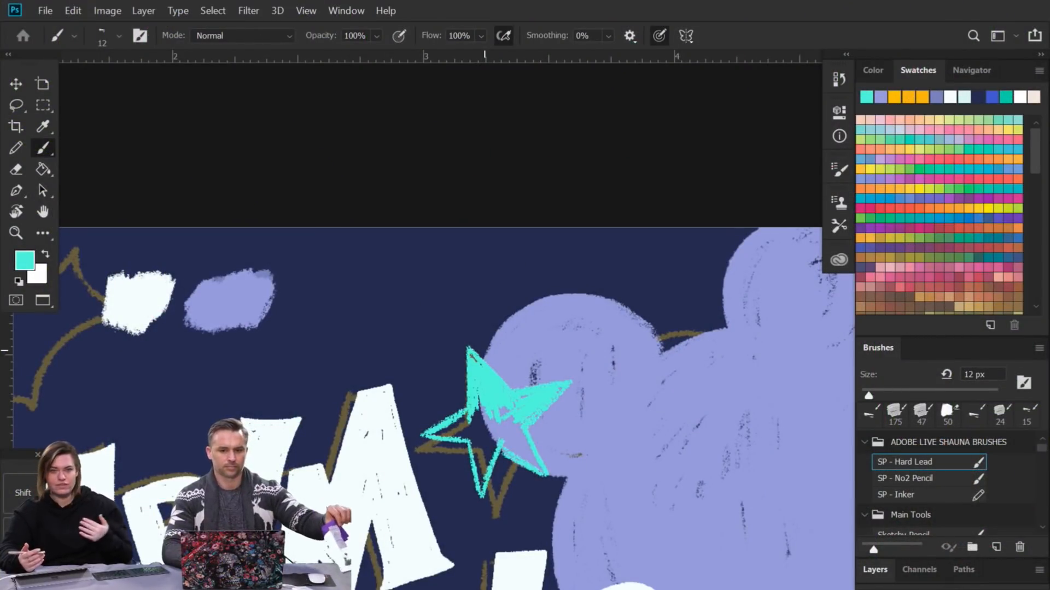
mouse_move(482, 396)
left_mouse_down()
mouse_move(482, 418)
mouse_move(478, 362)
mouse_move(476, 475)
mouse_move(480, 433)
mouse_move(441, 432)
left_mouse_up()
left_click_drag(495, 409, 494, 421)
mouse_move(528, 463)
left_mouse_down()
mouse_move(517, 438)
mouse_move(533, 462)
left_mouse_up()
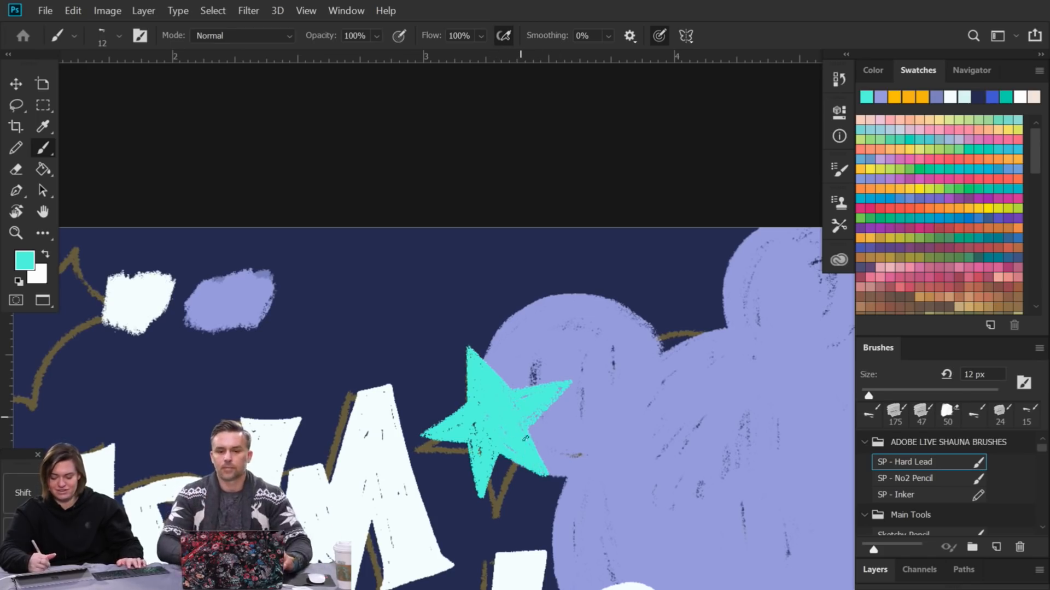
Step: Outline the sketched star beside the exclamation mark in turquoise and fill it in completely
mouse_move(625, 443)
left_mouse_down()
mouse_move(571, 303)
mouse_move(571, 252)
left_mouse_up()
left_click_drag(636, 423, 560, 186)
left_click_drag(649, 495, 596, 321)
left_click_drag(628, 462, 582, 267)
mouse_move(473, 326)
left_mouse_down()
mouse_move(485, 277)
mouse_move(504, 315)
mouse_move(473, 324)
left_mouse_up()
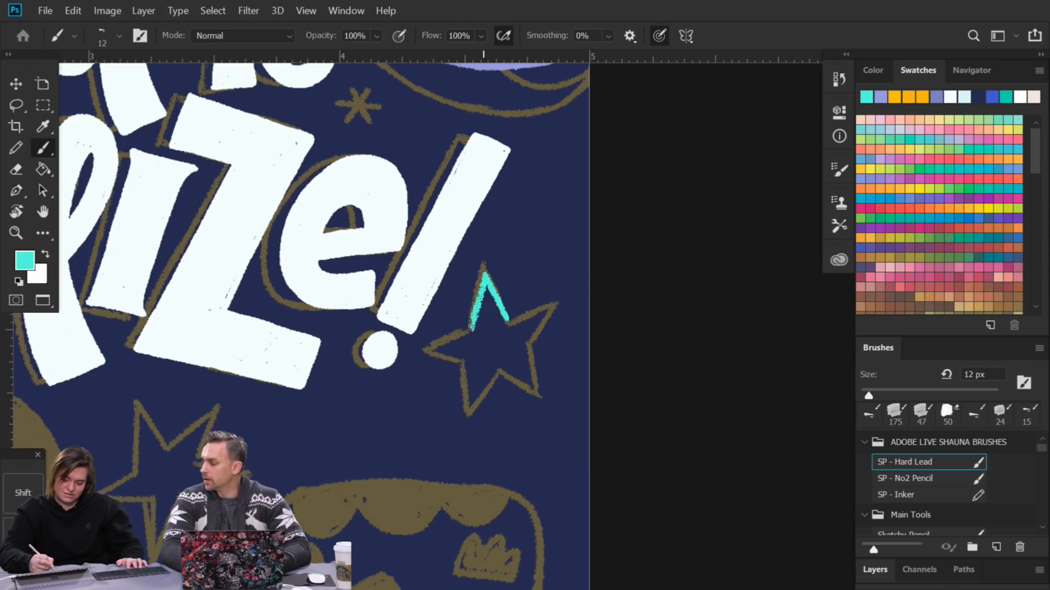
mouse_move(543, 301)
left_mouse_down()
mouse_move(553, 297)
mouse_move(533, 335)
mouse_move(433, 348)
mouse_move(467, 356)
mouse_move(469, 407)
mouse_move(500, 361)
mouse_move(470, 409)
left_mouse_up()
left_click_drag(466, 358, 469, 407)
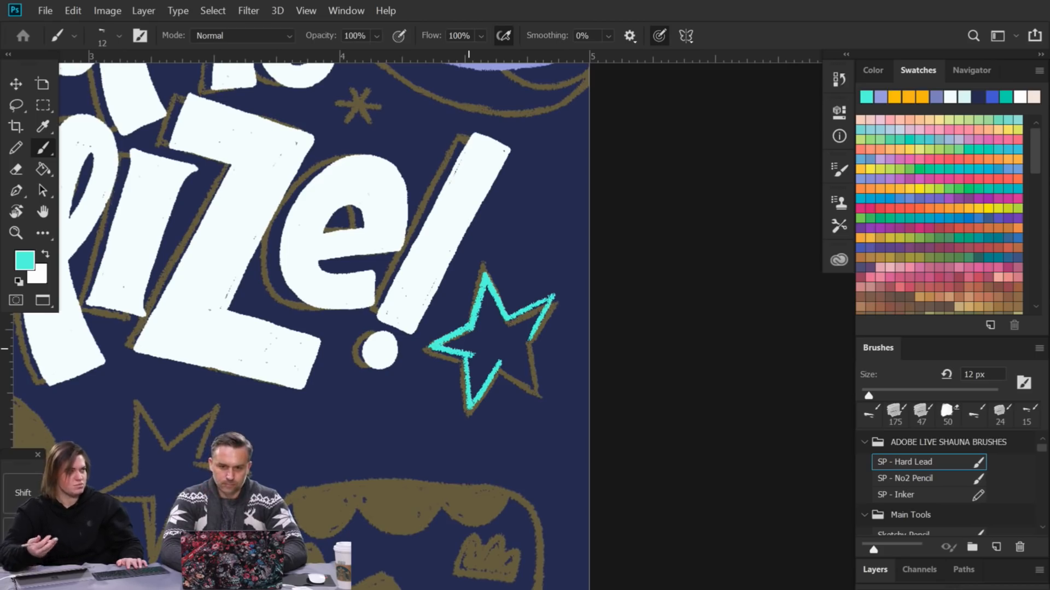
mouse_move(513, 374)
left_mouse_down()
mouse_move(535, 388)
mouse_move(513, 377)
mouse_move(531, 336)
mouse_move(536, 391)
mouse_move(503, 355)
mouse_move(520, 370)
left_mouse_up()
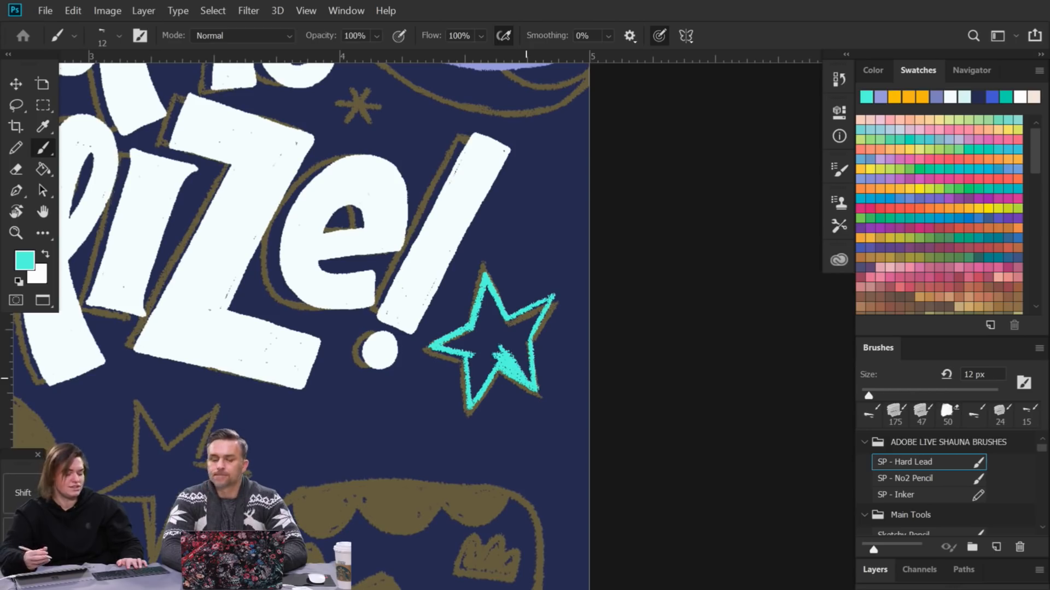
mouse_move(481, 307)
left_mouse_down()
mouse_move(477, 392)
mouse_move(484, 340)
mouse_move(449, 343)
mouse_move(474, 332)
mouse_move(461, 341)
mouse_move(475, 335)
mouse_move(482, 357)
mouse_move(507, 327)
mouse_move(513, 368)
mouse_move(527, 343)
left_mouse_up()
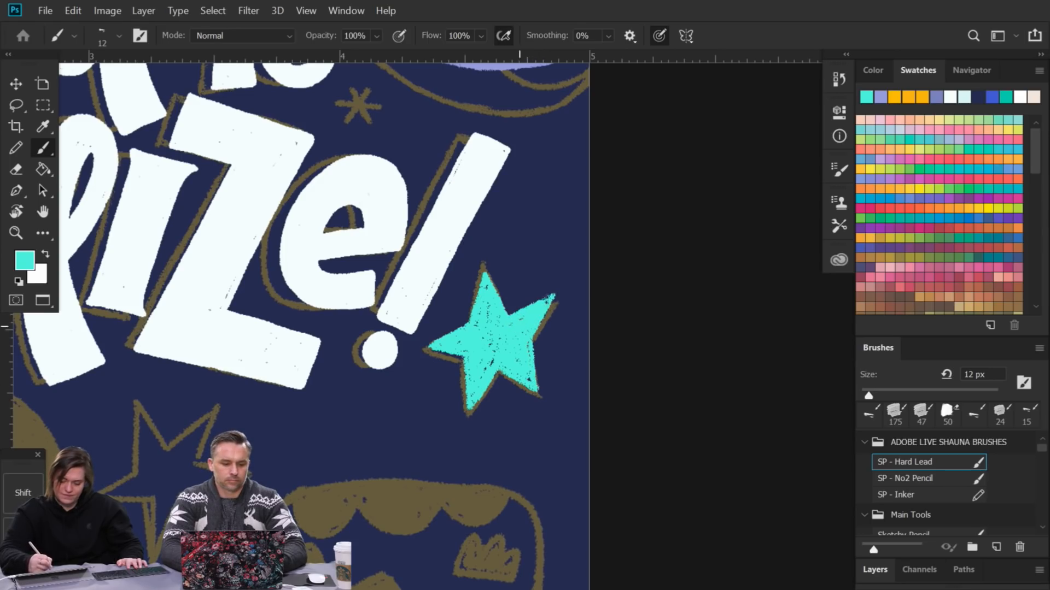
Step: Outline a five-pointed turquoise star over the sketch between the middle and right-hand heads, undoing the last stray stroke
key("space")
left_click_drag(592, 306, 686, 209)
left_click_drag(424, 337, 603, 302)
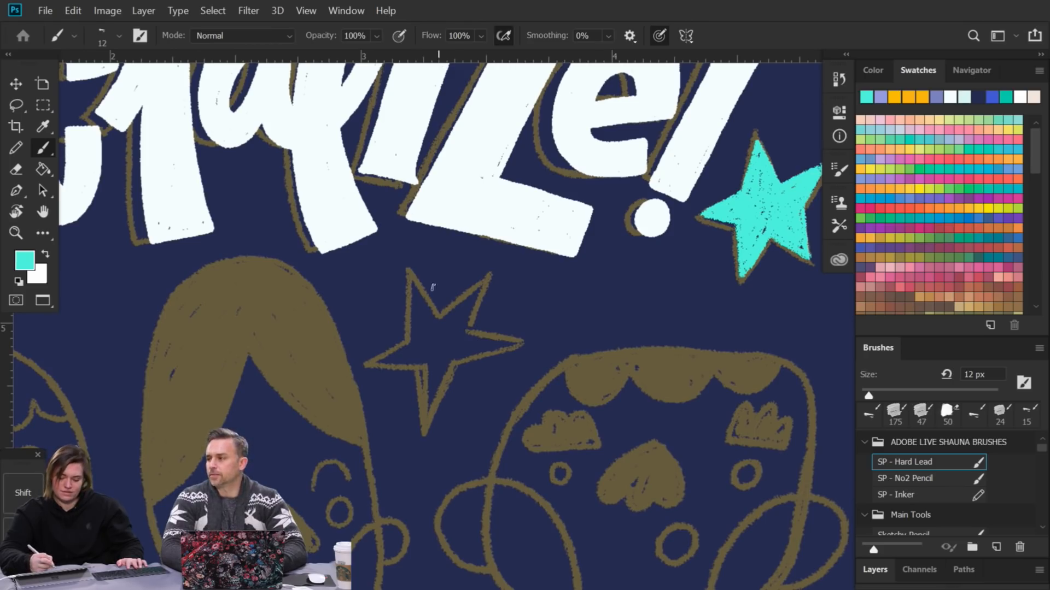
mouse_move(413, 306)
left_mouse_down()
mouse_move(412, 339)
mouse_move(412, 270)
mouse_move(442, 314)
mouse_move(490, 273)
mouse_move(469, 325)
mouse_move(377, 360)
mouse_move(407, 362)
mouse_move(387, 364)
left_mouse_up()
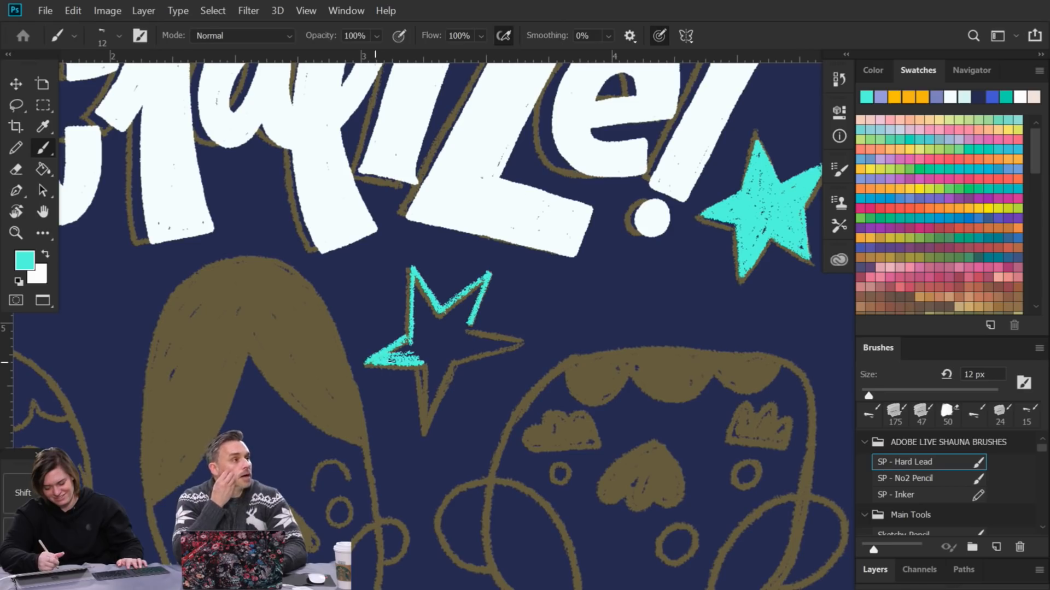
mouse_move(416, 365)
left_mouse_down()
mouse_move(433, 420)
mouse_move(454, 383)
mouse_move(437, 420)
mouse_move(462, 357)
mouse_move(505, 361)
left_mouse_up()
left_click_drag(458, 361, 512, 362)
left_click_drag(465, 363, 512, 363)
mouse_move(472, 327)
left_mouse_down()
mouse_move(508, 358)
mouse_move(475, 327)
left_mouse_up()
left_click_drag(512, 365, 452, 369)
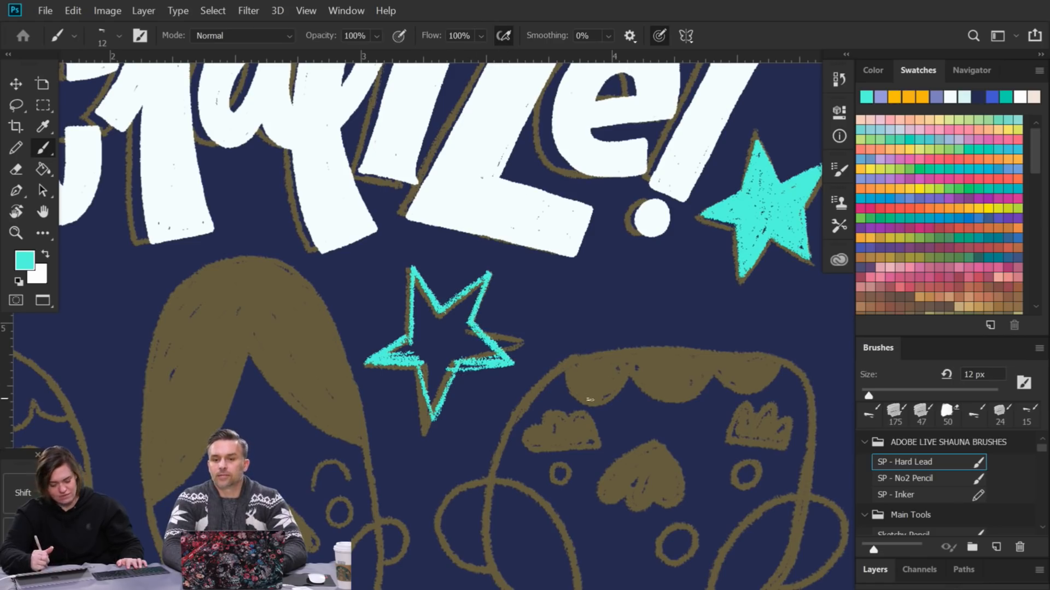
key("ctrl+z")
Step: Fill the star between the middle and right-hand heads with turquoise strokes
mouse_move(471, 326)
left_mouse_down()
mouse_move(514, 363)
mouse_move(475, 328)
mouse_move(484, 325)
mouse_move(473, 359)
left_mouse_up()
mouse_move(416, 295)
left_mouse_down()
mouse_move(423, 333)
mouse_move(438, 306)
mouse_move(429, 366)
mouse_move(435, 328)
mouse_move(449, 350)
left_mouse_up()
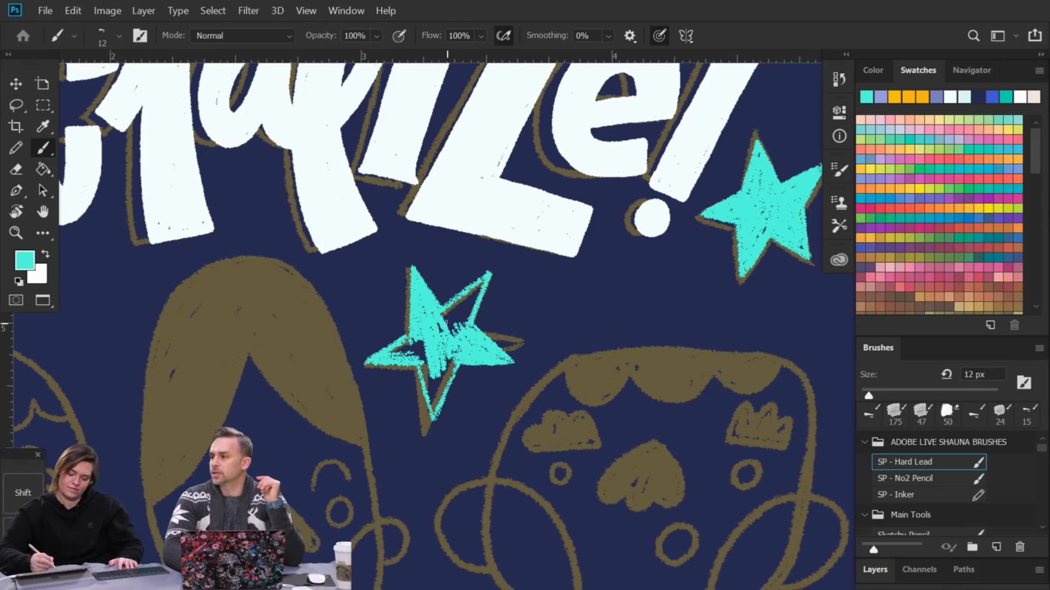
mouse_move(460, 306)
left_mouse_down()
mouse_move(470, 289)
mouse_move(454, 328)
mouse_move(478, 328)
left_mouse_up()
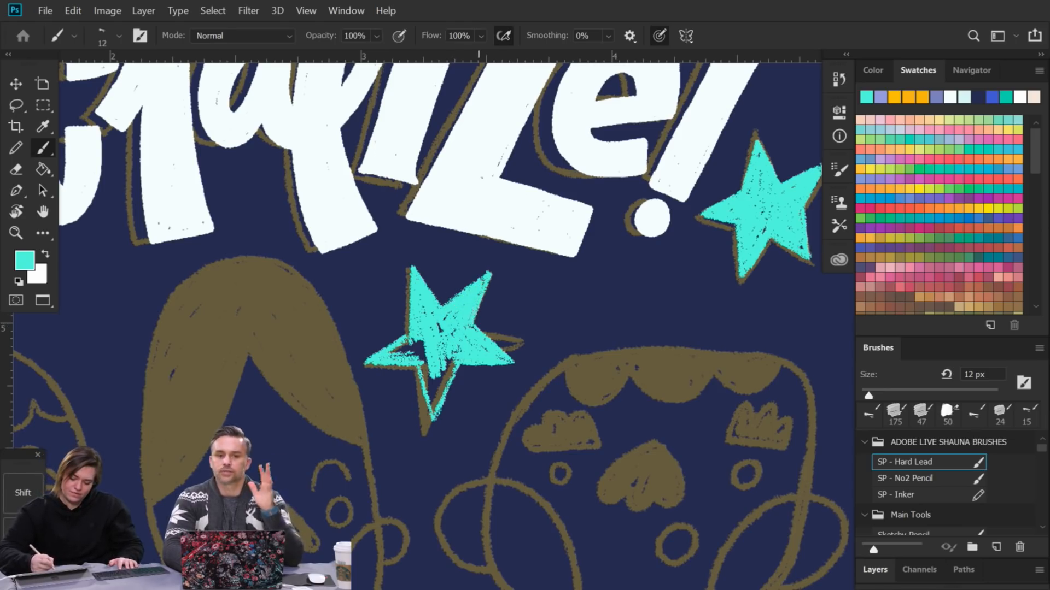
mouse_move(442, 361)
left_mouse_down()
mouse_move(431, 393)
mouse_move(420, 367)
mouse_move(440, 398)
left_mouse_up()
mouse_move(391, 348)
left_mouse_down()
mouse_move(410, 350)
mouse_move(400, 345)
left_mouse_up()
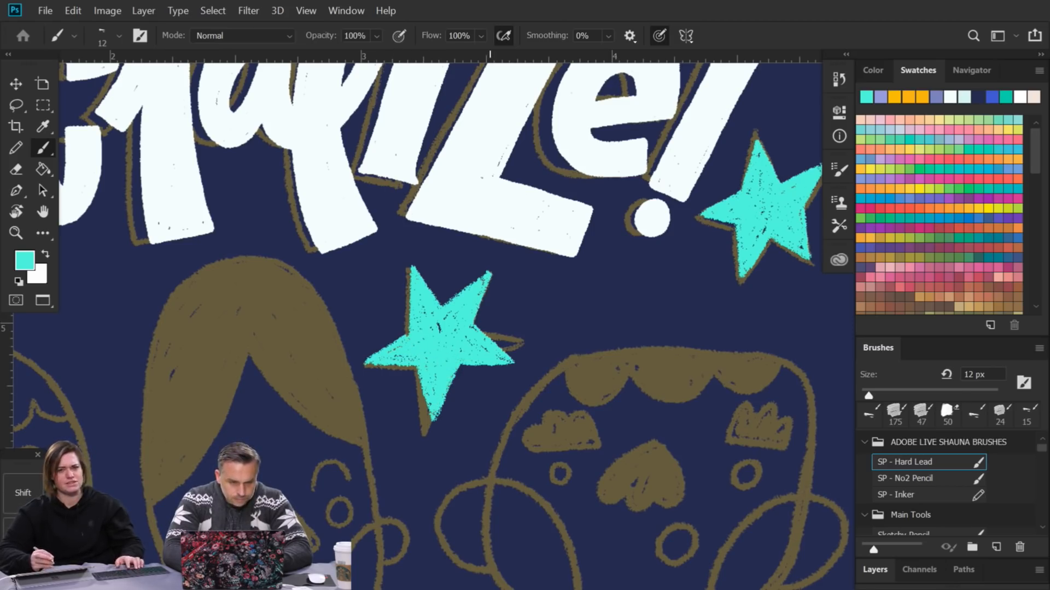
Step: Draw a small turquoise asterisk to the right of the sketched one beneath the lettering, above the round head
left_click_drag(459, 328, 601, 279)
left_click_drag(524, 276, 546, 171)
left_click_drag(625, 293, 618, 428)
left_click_drag(499, 323, 673, 362)
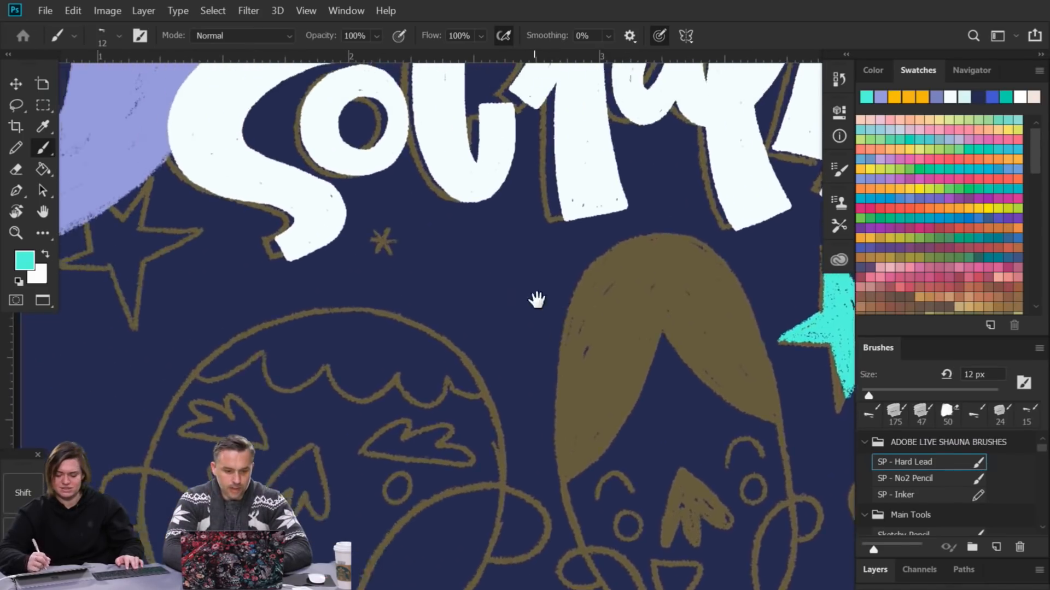
left_click_drag(552, 304, 705, 347)
mouse_move(625, 303)
left_mouse_down()
mouse_move(668, 323)
mouse_move(602, 321)
left_mouse_up()
left_click_drag(498, 379, 614, 378)
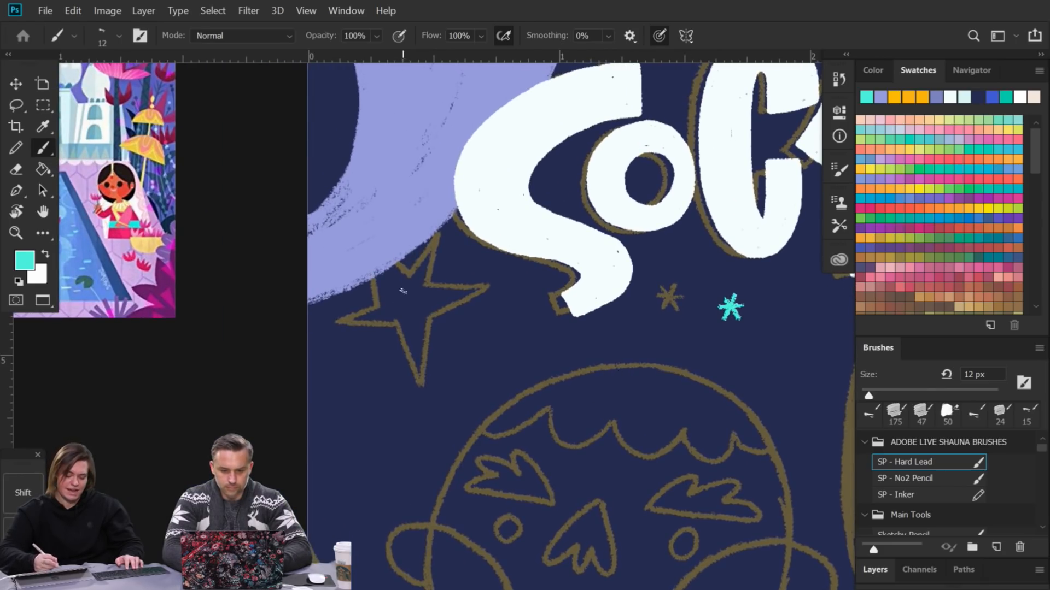
Step: Outline a turquoise star over the sketched one below the large S, partly overlapping the lavender shape
mouse_move(375, 254)
left_mouse_down()
mouse_move(414, 294)
mouse_move(454, 258)
mouse_move(432, 309)
mouse_move(448, 270)
left_mouse_up()
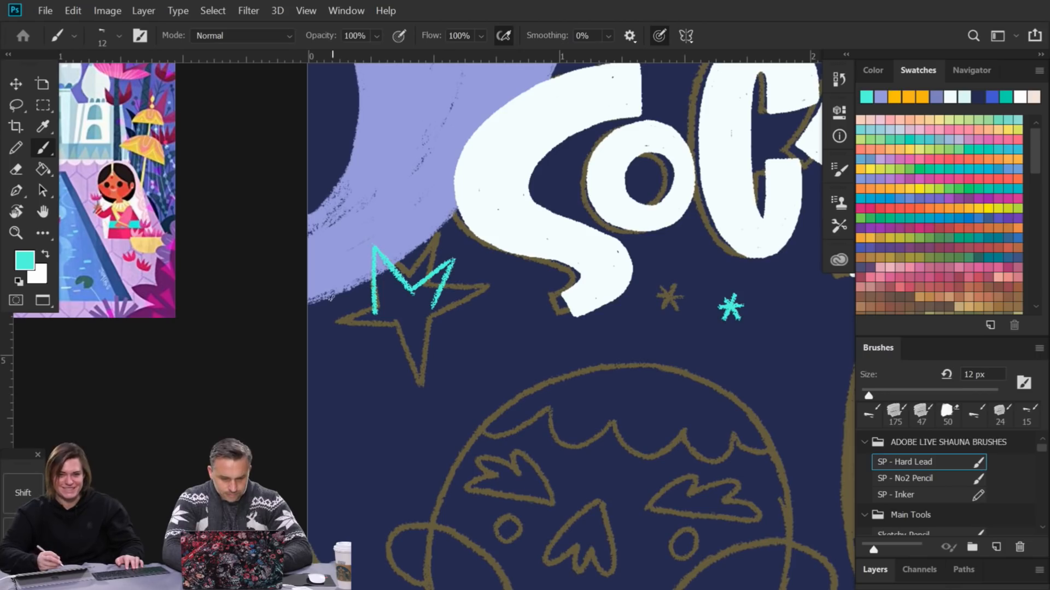
mouse_move(344, 332)
left_mouse_down()
mouse_move(371, 313)
mouse_move(334, 334)
mouse_move(392, 329)
mouse_move(370, 320)
mouse_move(410, 379)
left_mouse_up()
mouse_move(415, 330)
left_mouse_down()
mouse_move(411, 374)
mouse_move(419, 334)
mouse_move(391, 349)
mouse_move(413, 375)
left_mouse_up()
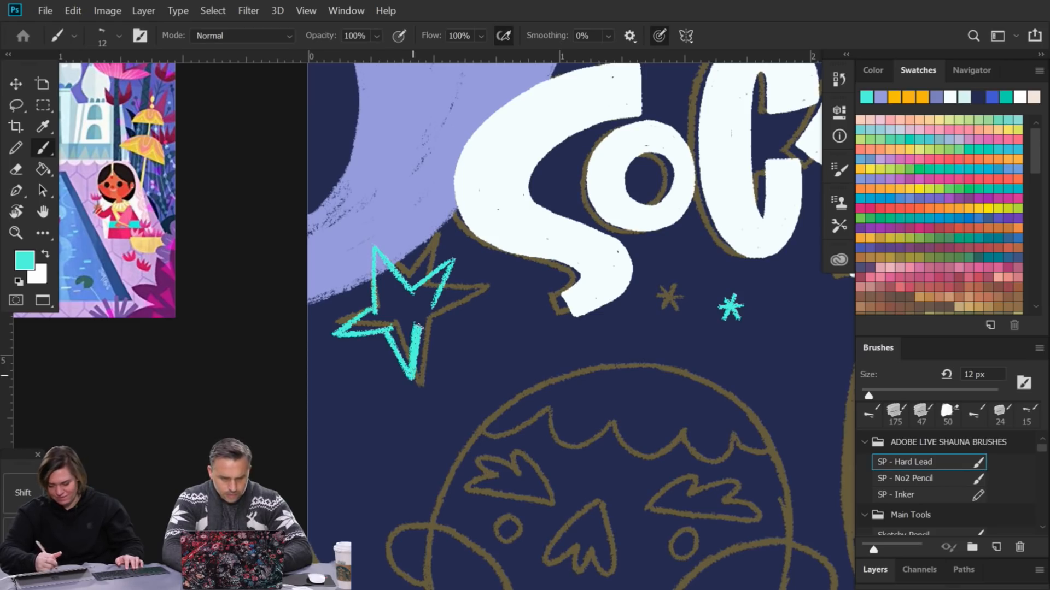
left_click_drag(421, 331, 472, 350)
left_click_drag(434, 305, 469, 347)
Step: Fill the star below the large S with turquoise strokes and sharpen its points
mouse_move(416, 325)
left_mouse_down()
mouse_move(456, 343)
mouse_move(448, 337)
left_mouse_up()
mouse_move(416, 312)
left_mouse_down()
mouse_move(457, 344)
mouse_move(424, 306)
mouse_move(462, 345)
left_mouse_up()
mouse_move(378, 263)
left_mouse_down()
mouse_move(385, 306)
mouse_move(389, 276)
mouse_move(402, 307)
mouse_move(405, 291)
mouse_move(426, 316)
left_mouse_up()
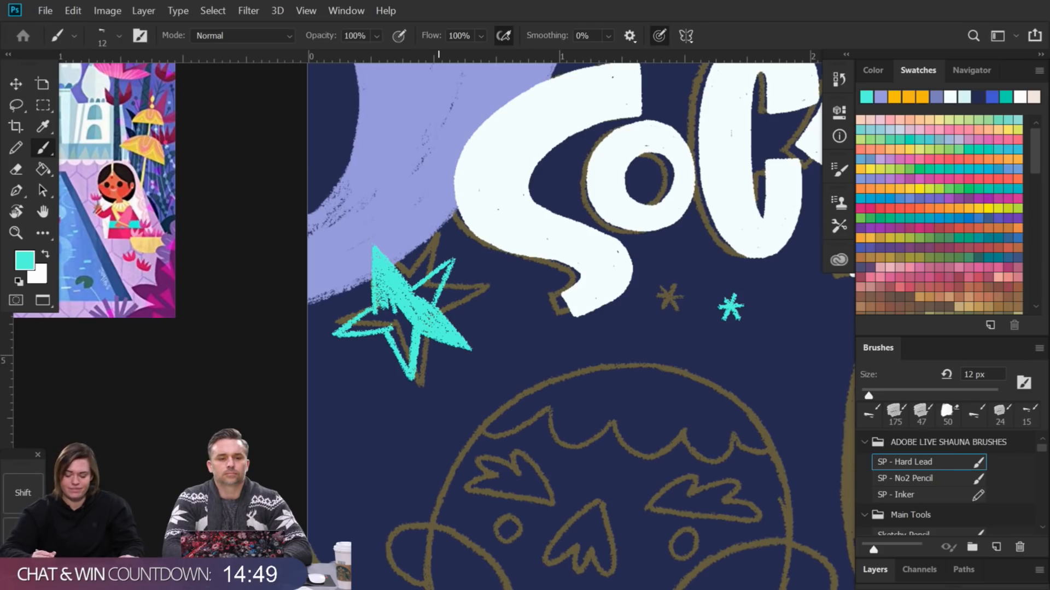
mouse_move(432, 277)
left_mouse_down()
mouse_move(415, 292)
mouse_move(442, 273)
mouse_move(427, 300)
left_mouse_up()
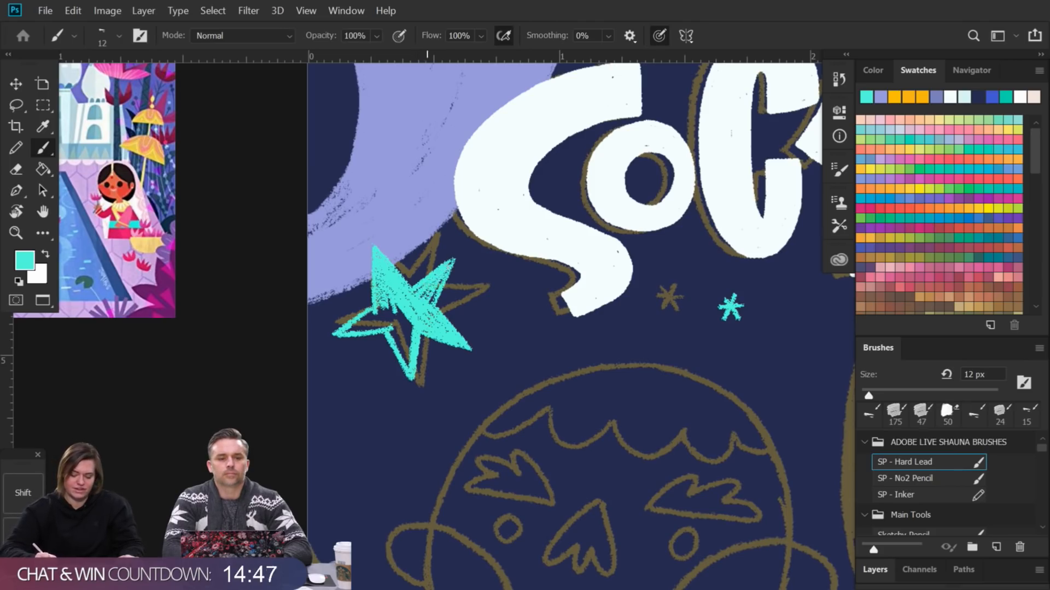
left_click_drag(457, 255, 451, 257)
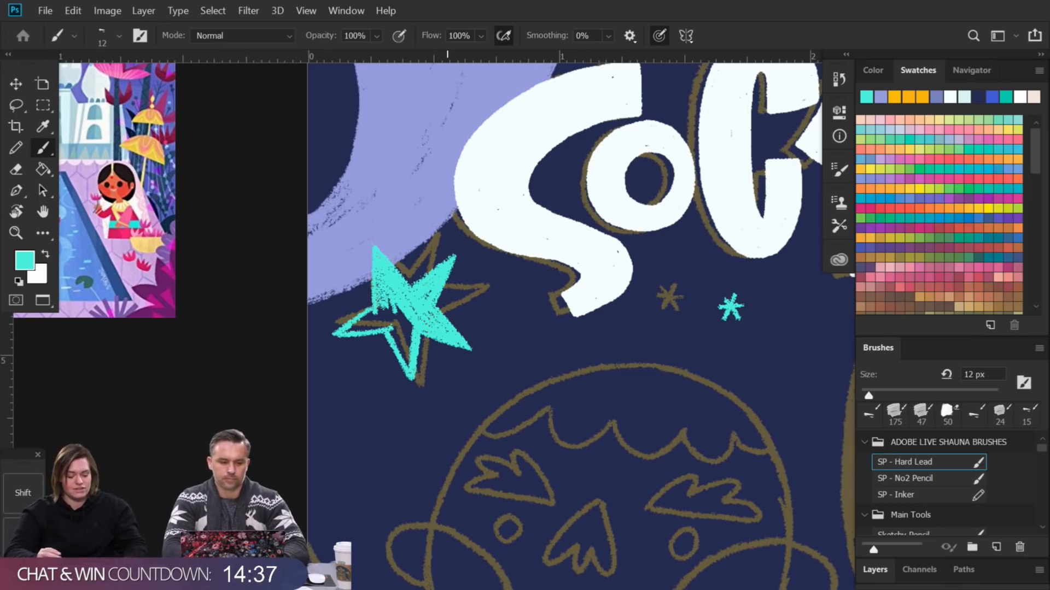
mouse_move(402, 288)
left_mouse_down()
mouse_move(399, 356)
mouse_move(404, 318)
mouse_move(407, 355)
mouse_move(411, 324)
mouse_move(391, 310)
mouse_move(396, 315)
mouse_move(372, 315)
mouse_move(383, 328)
mouse_move(373, 319)
left_mouse_up()
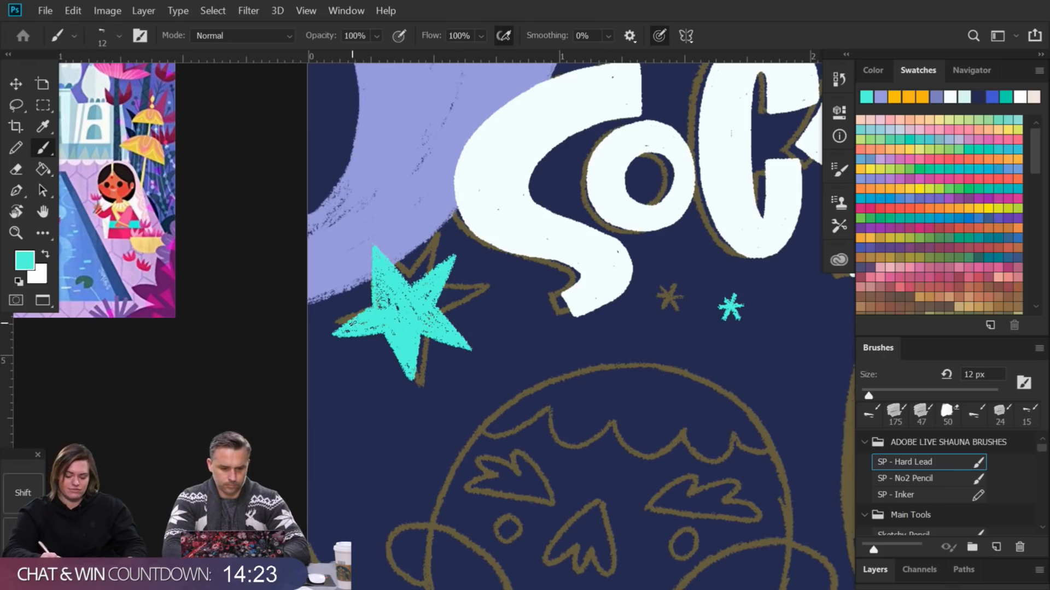
mouse_move(337, 333)
left_mouse_down()
mouse_move(371, 304)
mouse_move(363, 310)
left_mouse_up()
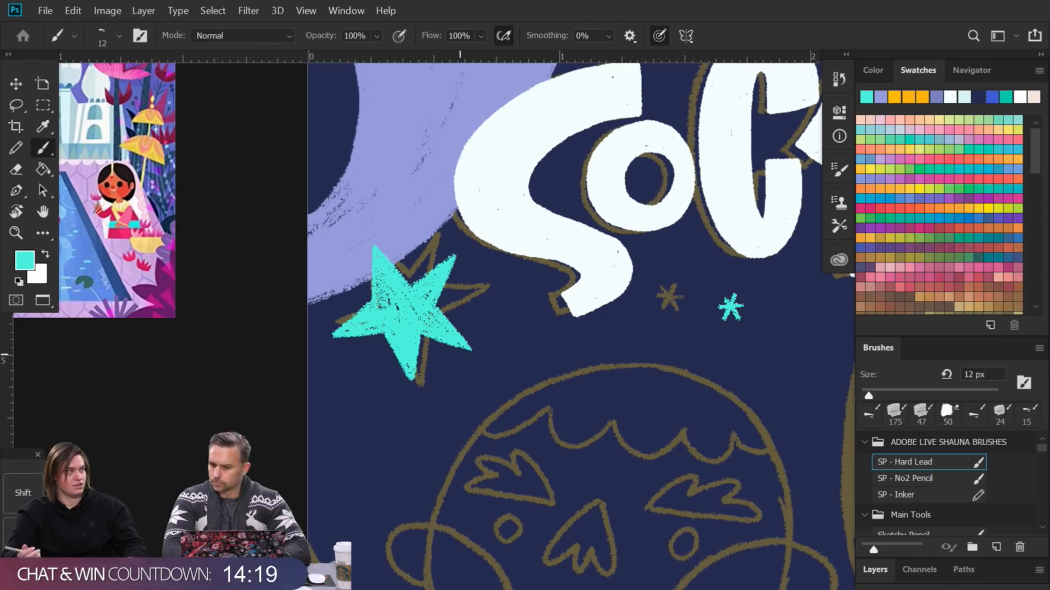
Step: Look over the sketched heads and the rest of the poster up to the bat and colour swatches
mouse_move(459, 387)
left_mouse_down()
mouse_move(461, 370)
mouse_move(485, 387)
mouse_move(469, 386)
left_mouse_up()
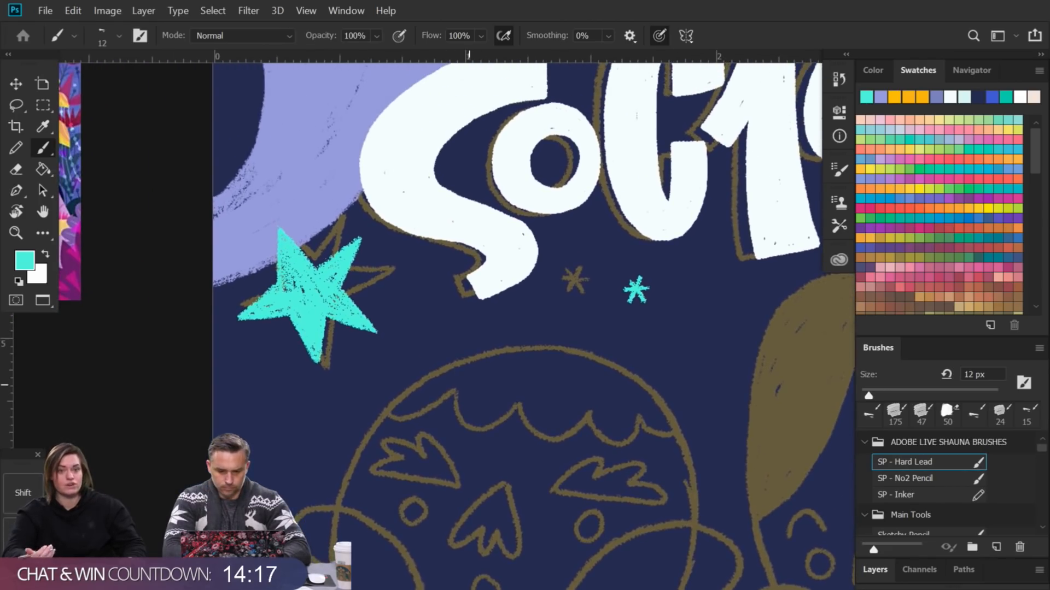
left_click_drag(288, 308, 318, 369)
left_click_drag(425, 401, 394, 296)
left_click_drag(422, 410, 375, 298)
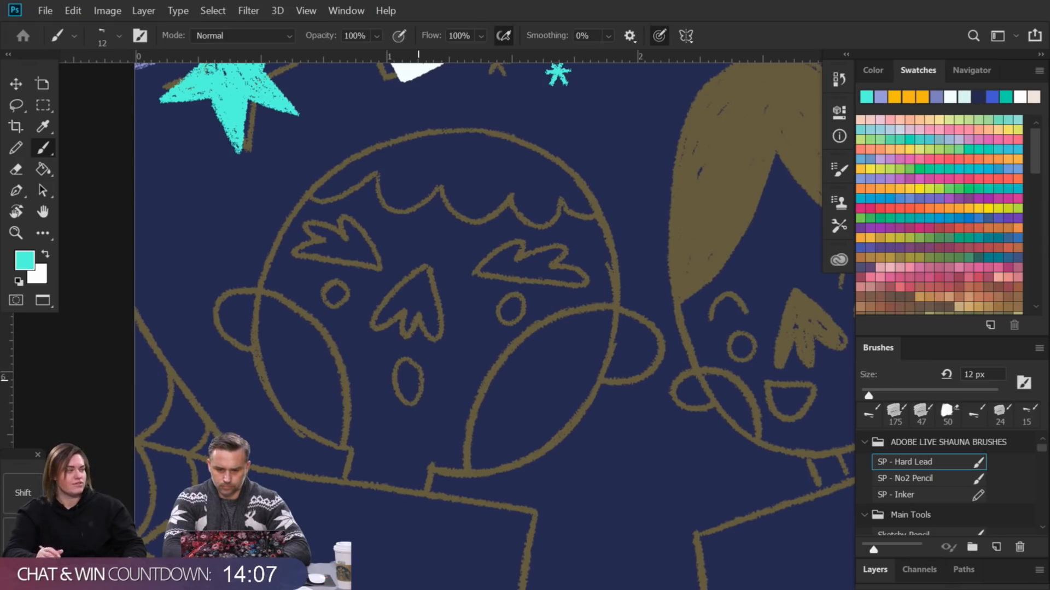
mouse_move(431, 286)
left_mouse_down()
mouse_move(468, 250)
mouse_move(336, 247)
left_mouse_up()
left_click_drag(690, 222, 542, 252)
left_click_drag(488, 227, 601, 382)
left_click_drag(501, 196, 535, 350)
left_click_drag(511, 284, 426, 254)
left_click_drag(508, 224, 439, 317)
left_click_drag(463, 157, 415, 269)
left_click_drag(636, 320, 705, 302)
left_click_drag(567, 231, 605, 345)
Step: Select Layer 22 with the painted colour swatches and move it off the artboard onto the empty canvas above
key("v")
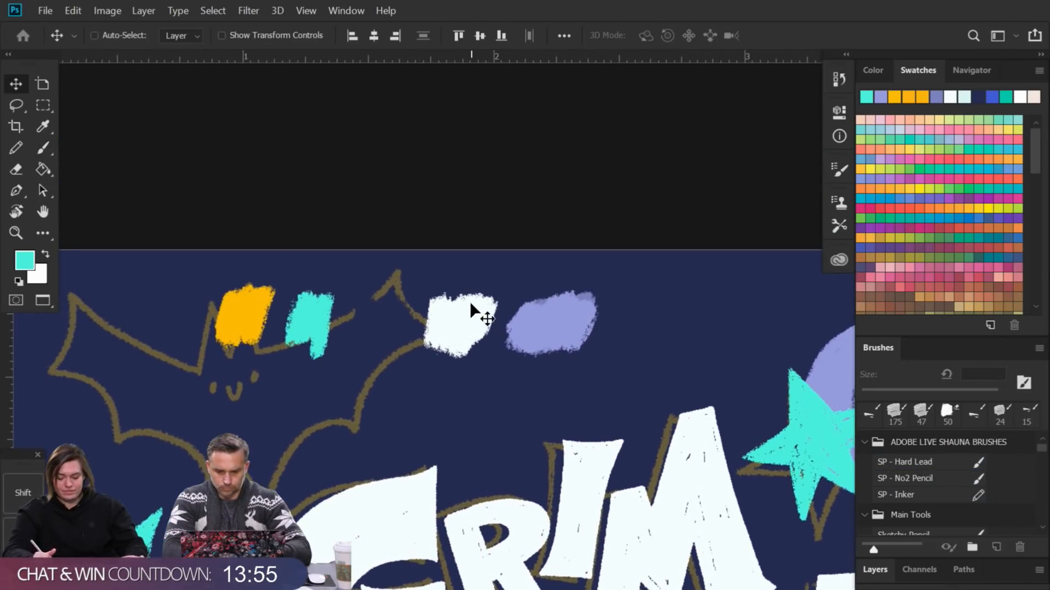
right_click(467, 315)
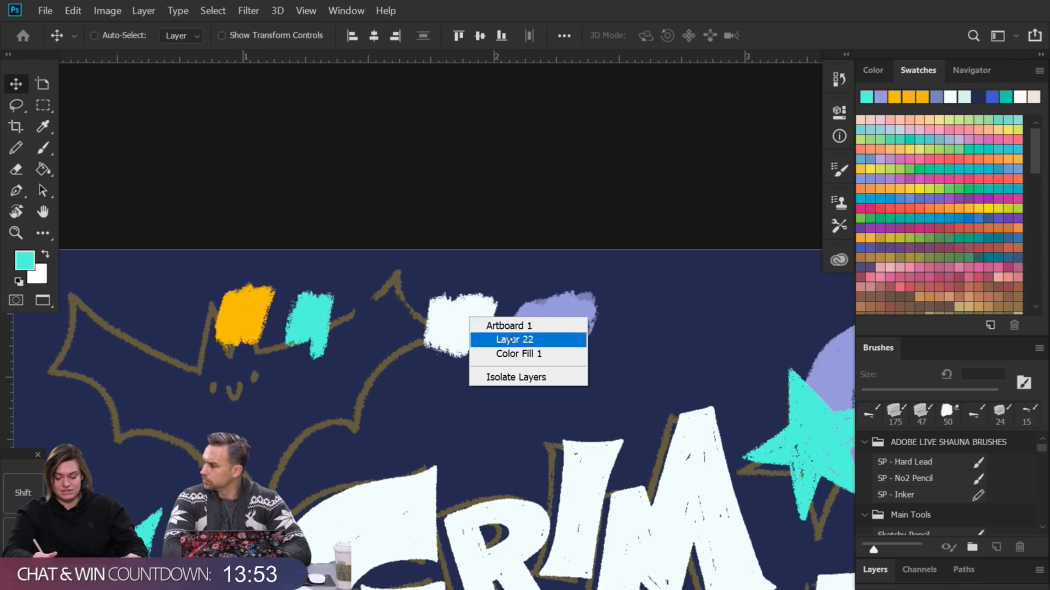
left_click(510, 340)
left_click_drag(534, 330, 541, 161)
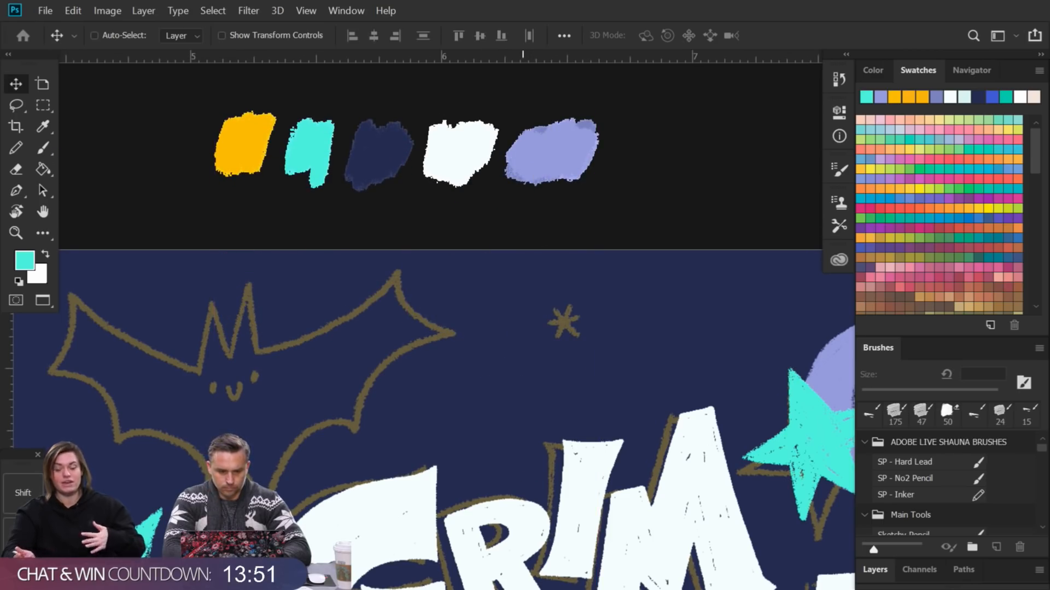
Step: Sample the golden yellow swatch and paint the sketched asterisk beside the bat with the Brush on a new layer
key("b")
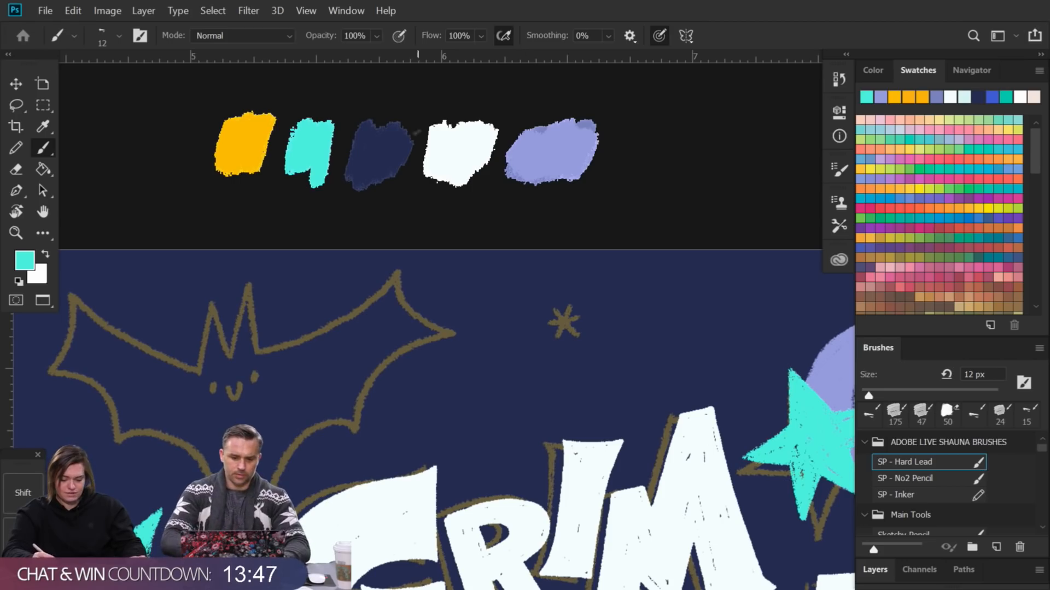
left_click(243, 153, "alt")
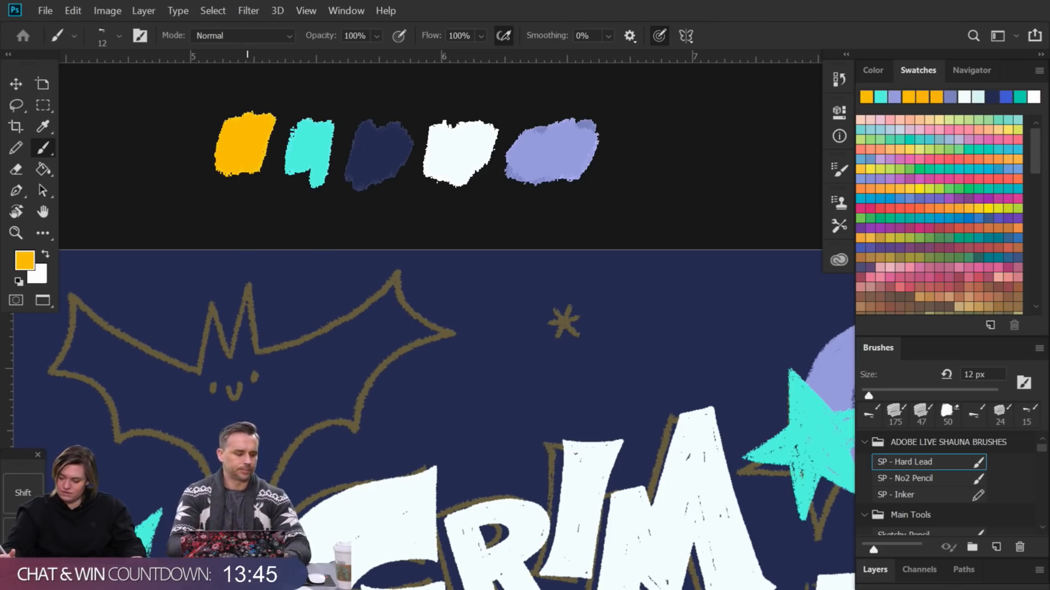
left_click(878, 571)
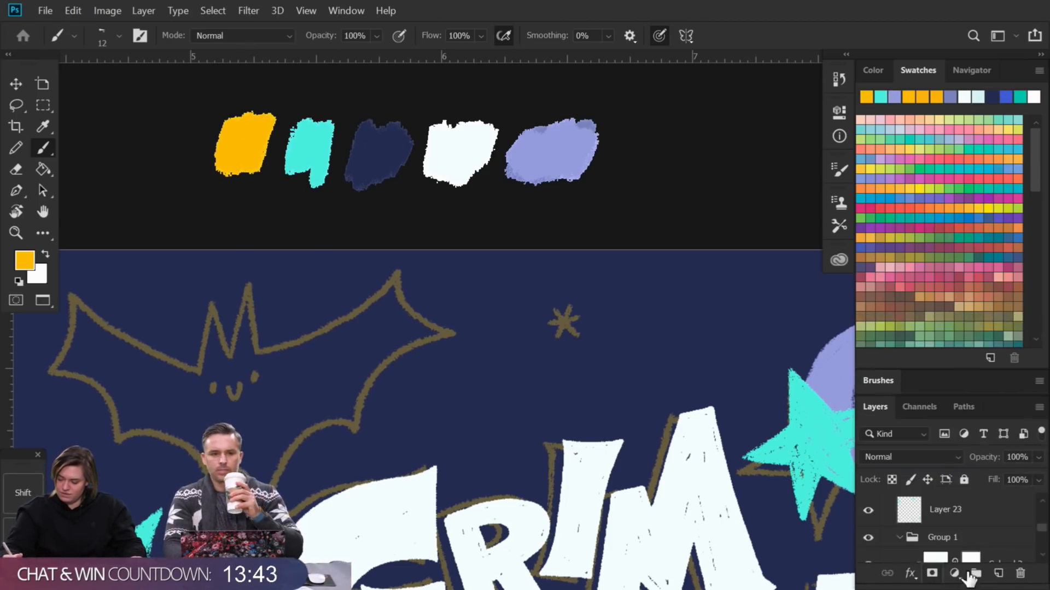
left_click(994, 581)
left_click_drag(545, 313, 301, 269)
left_click_drag(403, 312, 424, 317)
left_click_drag(329, 273, 352, 299)
mouse_move(325, 288)
left_mouse_down()
mouse_move(359, 279)
mouse_move(329, 305)
mouse_move(318, 292)
left_mouse_up()
Step: Paint a golden yellow asterisk over the sketched one beside the word "To"
mouse_move(455, 300)
left_mouse_down()
mouse_move(415, 295)
mouse_move(291, 217)
left_mouse_up()
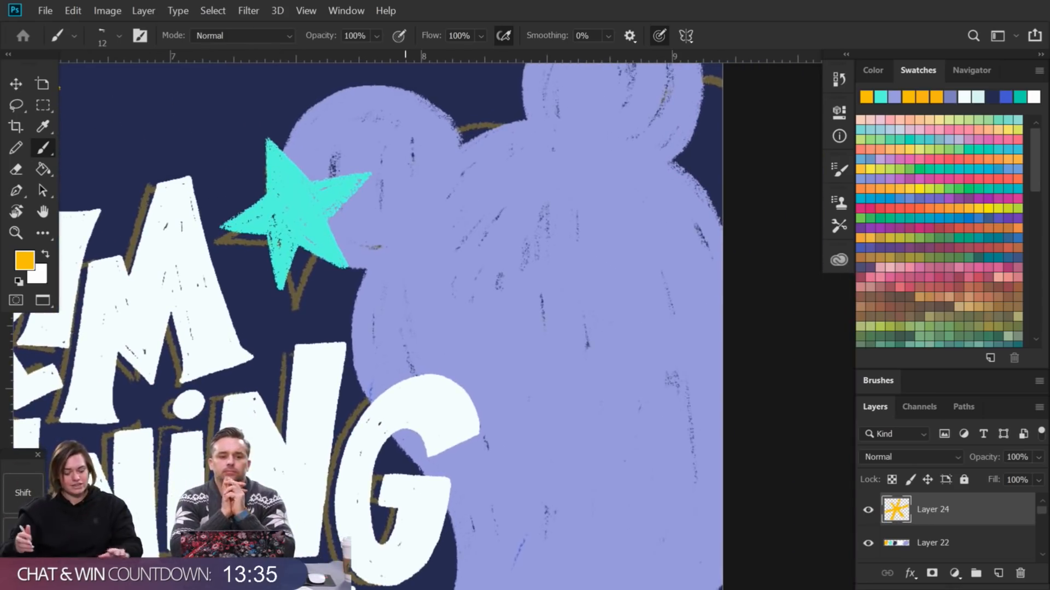
left_click_drag(494, 352, 508, 305)
left_click_drag(339, 350, 534, 182)
mouse_move(484, 438)
left_mouse_down()
mouse_move(492, 268)
mouse_move(483, 364)
left_mouse_up()
mouse_move(560, 275)
left_mouse_down()
mouse_move(577, 307)
mouse_move(585, 286)
mouse_move(553, 308)
left_mouse_up()
left_click_drag(631, 453, 755, 251)
left_click_drag(529, 255, 722, 206)
left_click_drag(362, 296, 400, 279)
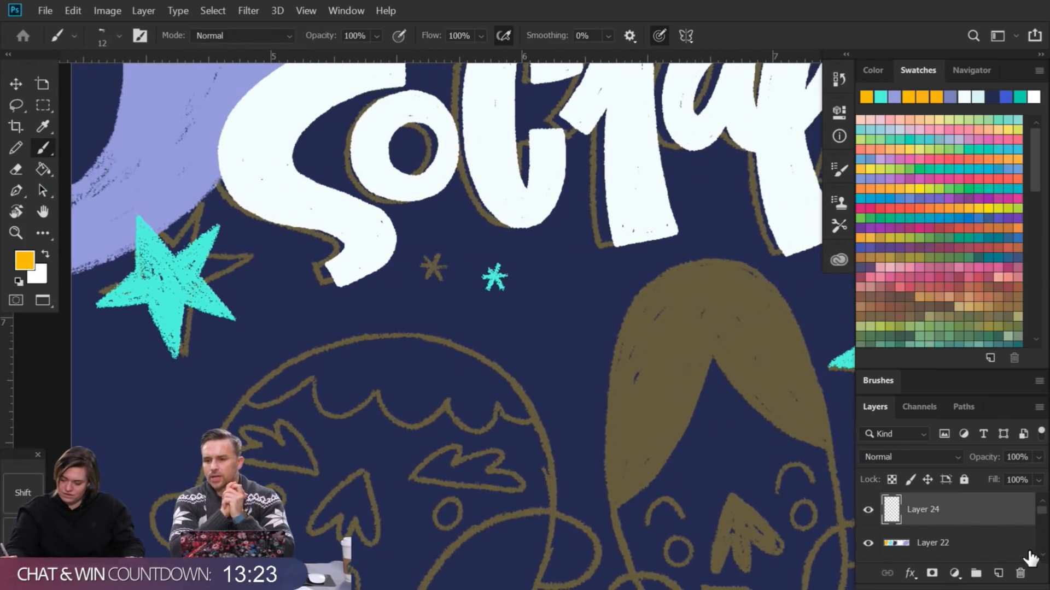
left_click_drag(889, 520, 1020, 573)
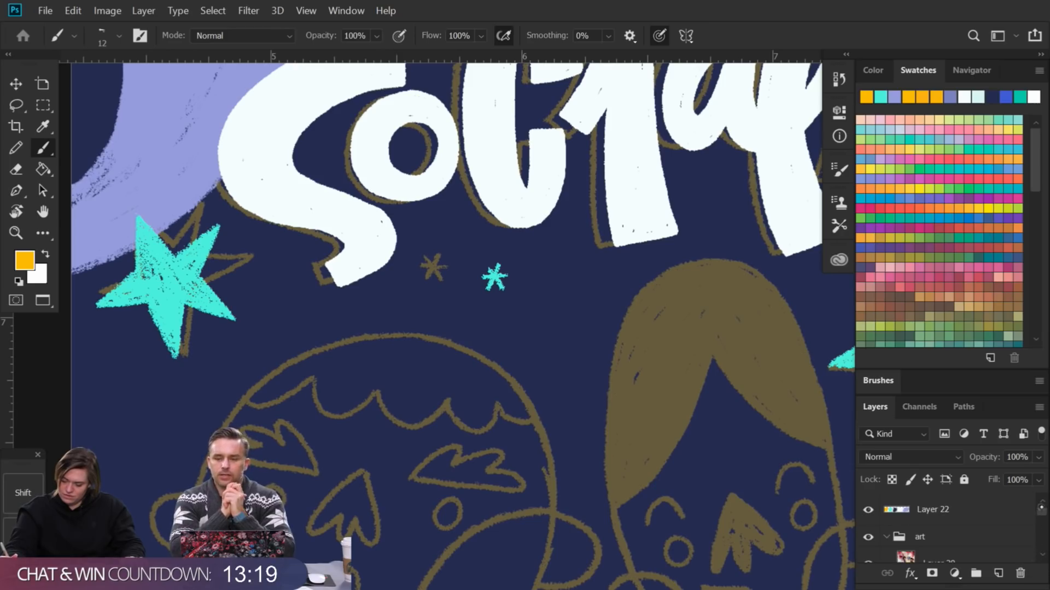
key("ctrl+z")
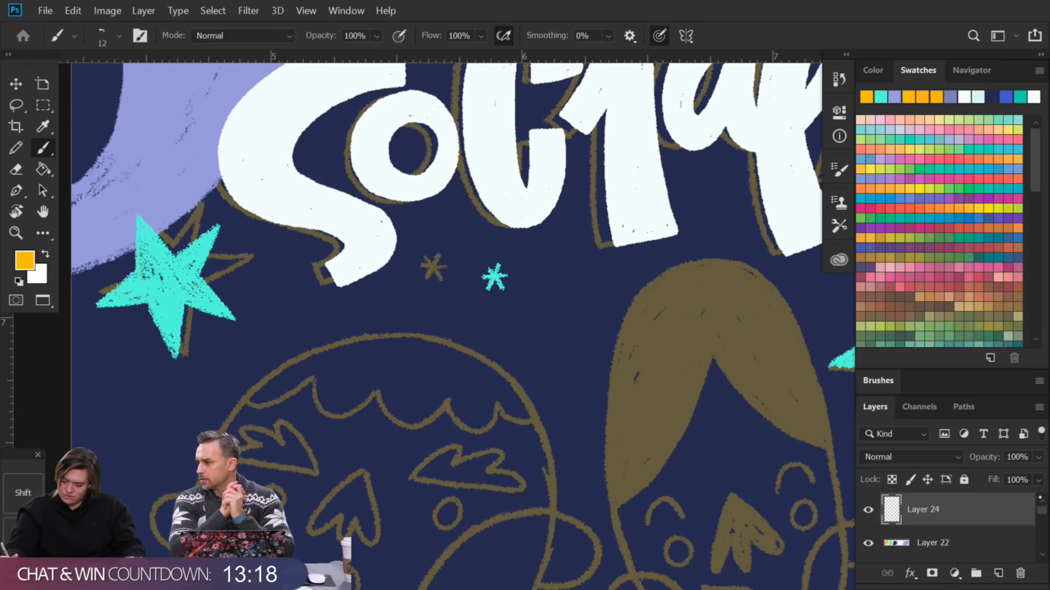
key("ctrl+z")
Step: Check the contents of Layers 22, 23 and 24 by toggling their visibility, and remove the turquoise asterisk below the large S
left_click(868, 515)
mouse_move(926, 513)
left_mouse_down()
mouse_move(977, 537)
mouse_move(957, 570)
mouse_move(965, 515)
mouse_move(932, 533)
left_mouse_up()
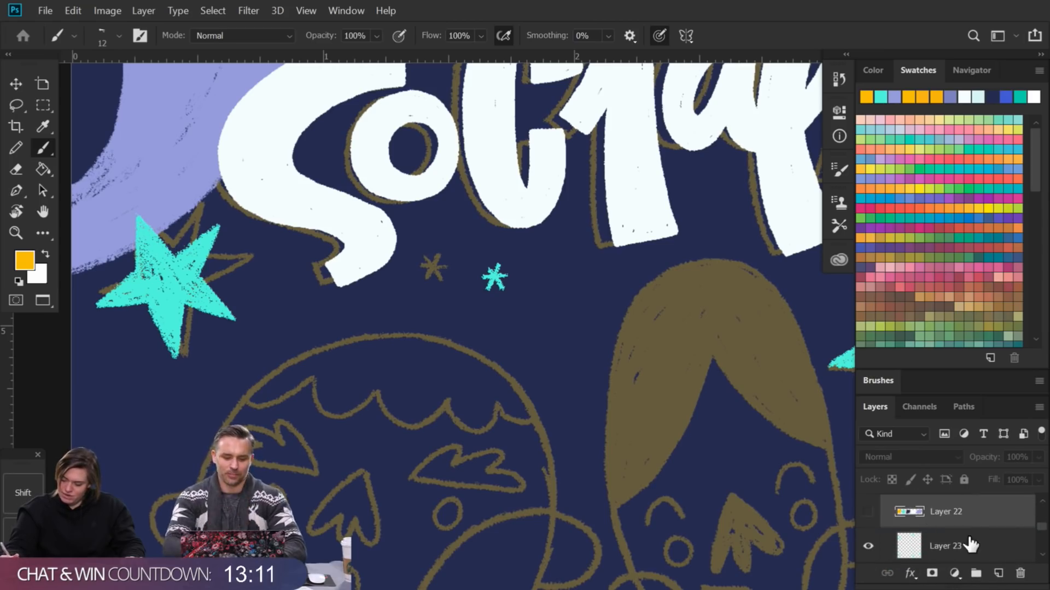
left_click(1041, 500)
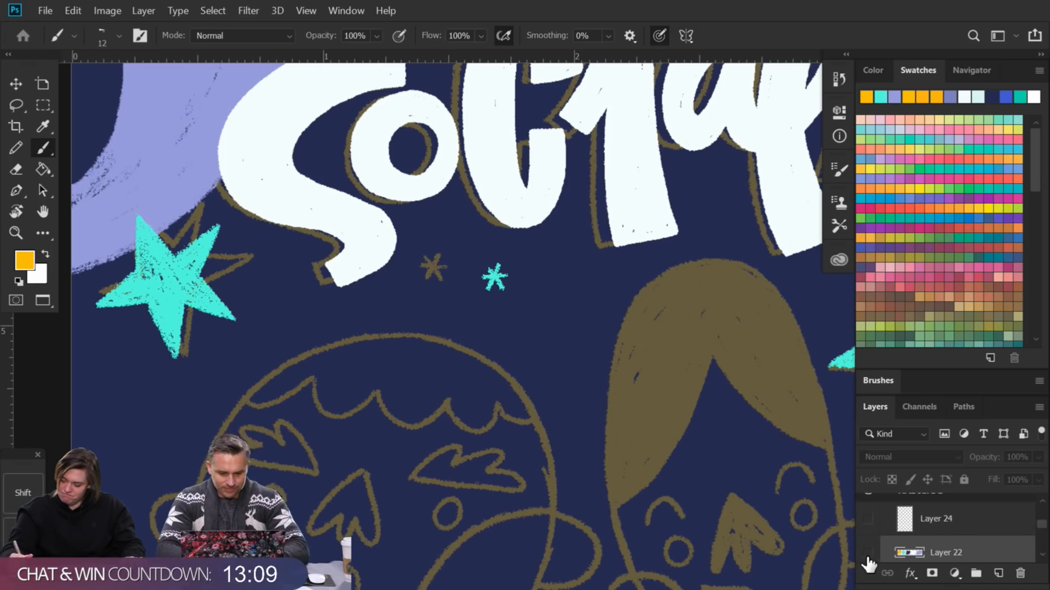
scroll(382, 442, "down", 5)
scroll(291, 554, "down", 3)
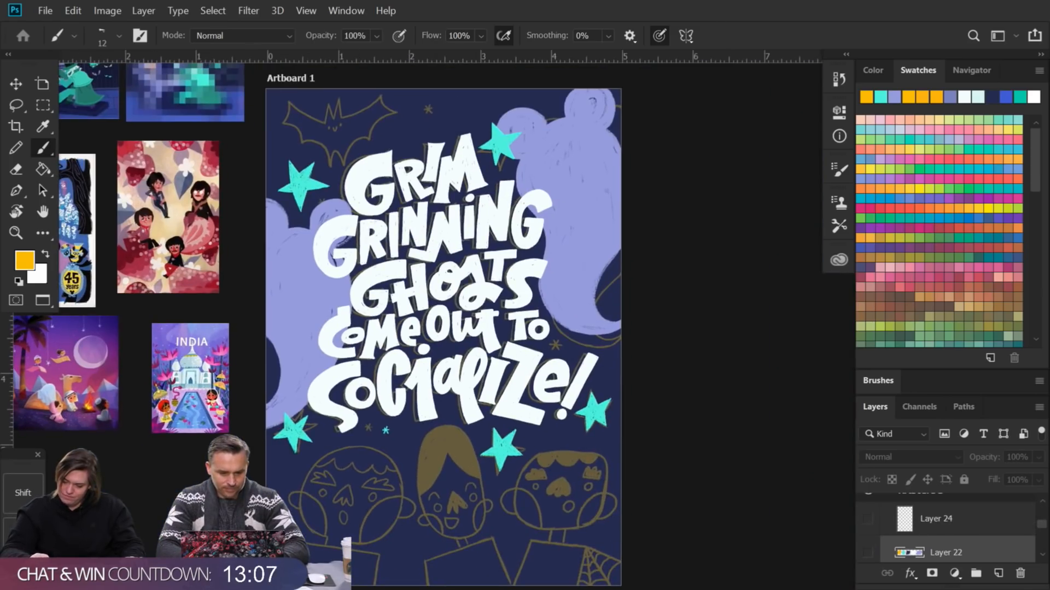
left_click(868, 519)
left_click(868, 520)
left_click(867, 520)
left_click(1042, 555)
left_click(867, 547)
left_click(868, 547)
left_click(935, 544)
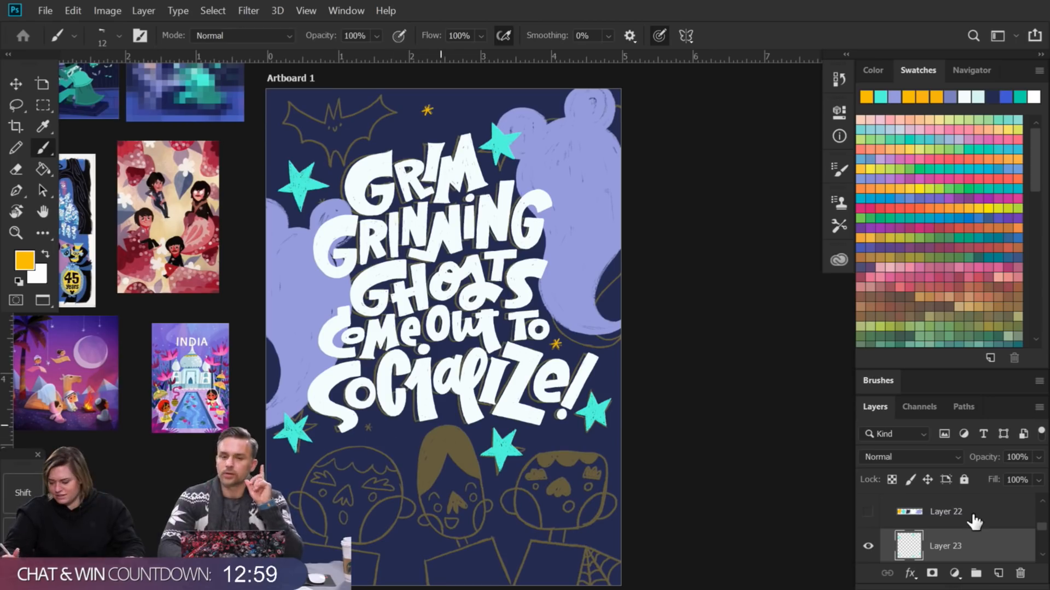
Step: Show Layer 22 again and move its colour swatches off the artboard onto the empty canvas above
left_click(940, 514)
left_click(868, 512)
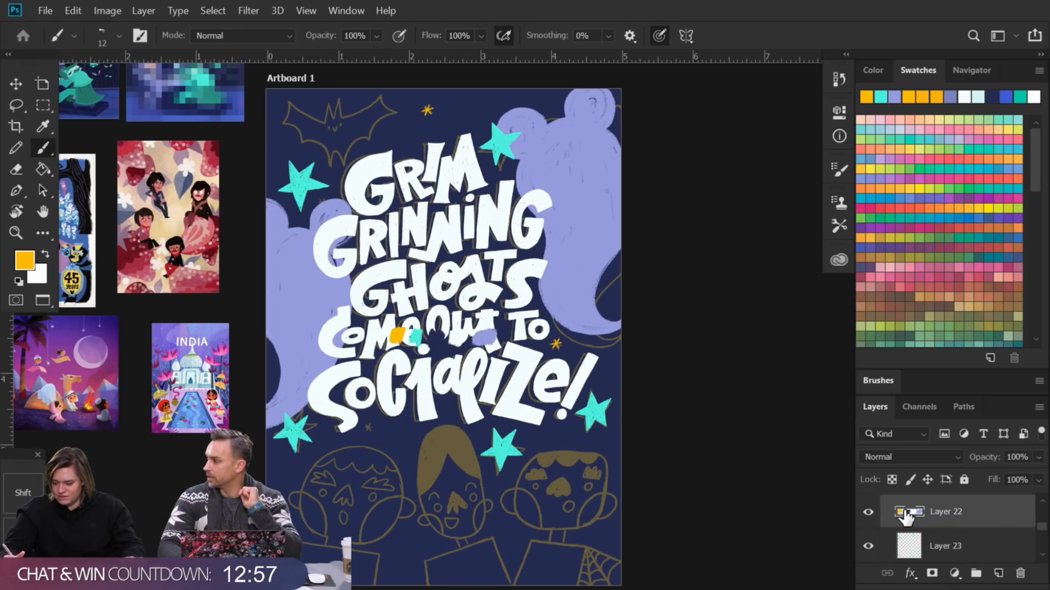
key("v")
mouse_move(526, 377)
left_mouse_down()
mouse_move(700, 219)
mouse_move(699, 98)
mouse_move(591, 112)
mouse_move(575, 97)
left_mouse_up()
key("space")
left_click_drag(594, 218, 637, 225)
left_click_drag(747, 358, 676, 347)
key("space")
Step: Select the layer with the yellow asterisks and paint another yellow asterisk next to the sketched one below the large S
left_click_drag(714, 387, 677, 293)
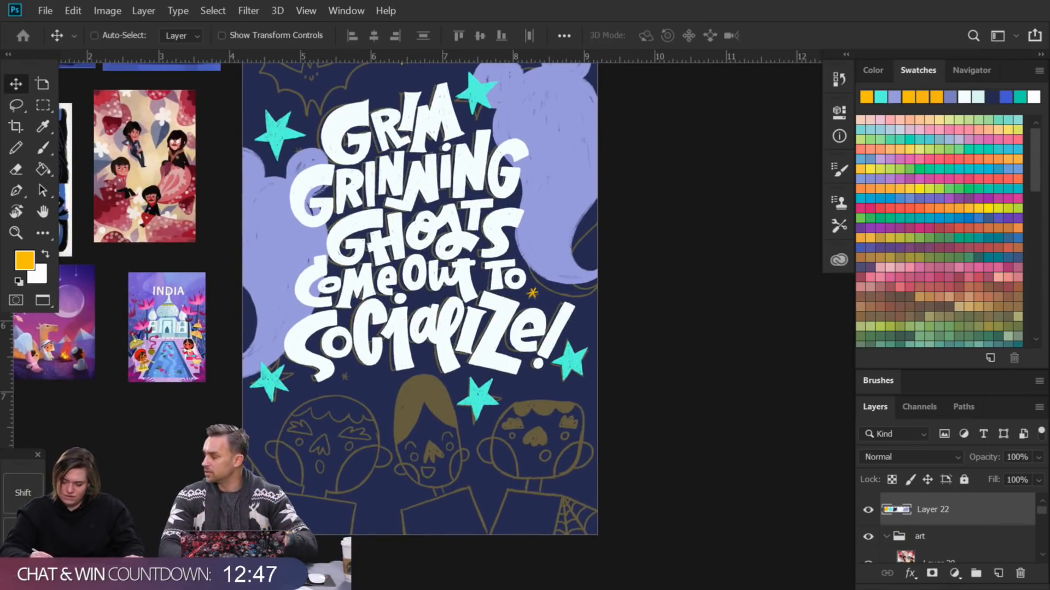
right_click(536, 293)
left_click(558, 310)
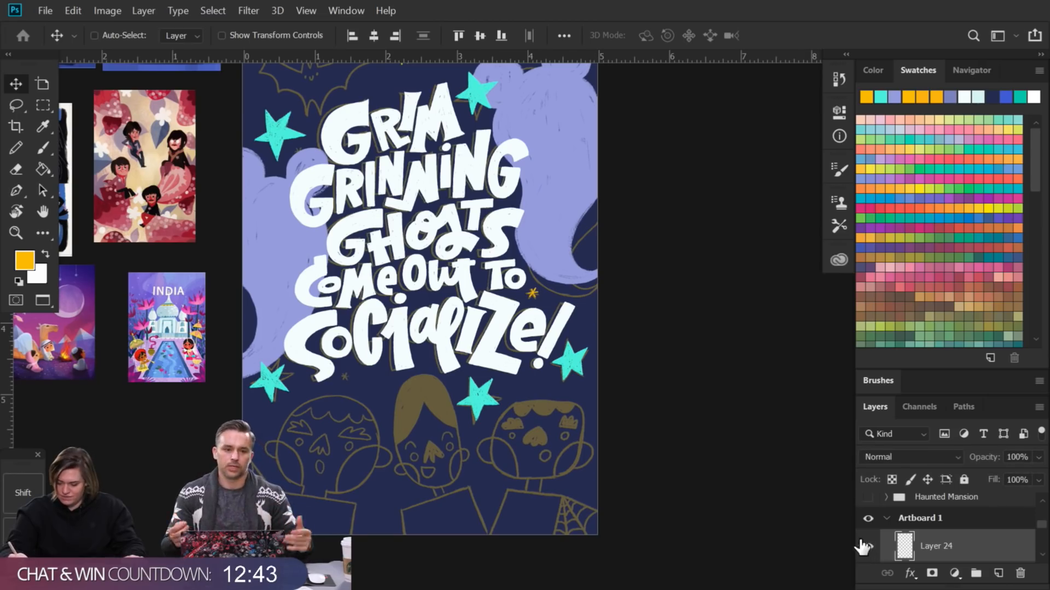
key("b")
scroll(303, 398, "up", 5)
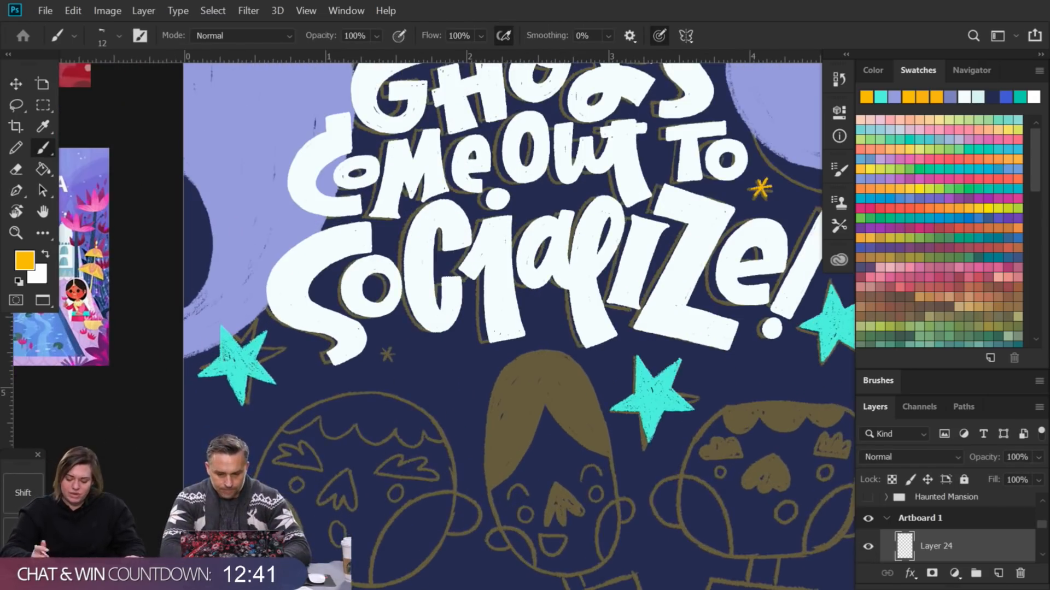
mouse_move(401, 347)
left_mouse_down()
mouse_move(409, 363)
mouse_move(413, 354)
left_mouse_up()
mouse_move(409, 348)
left_mouse_down()
mouse_move(400, 361)
mouse_move(452, 339)
mouse_move(436, 328)
left_mouse_up()
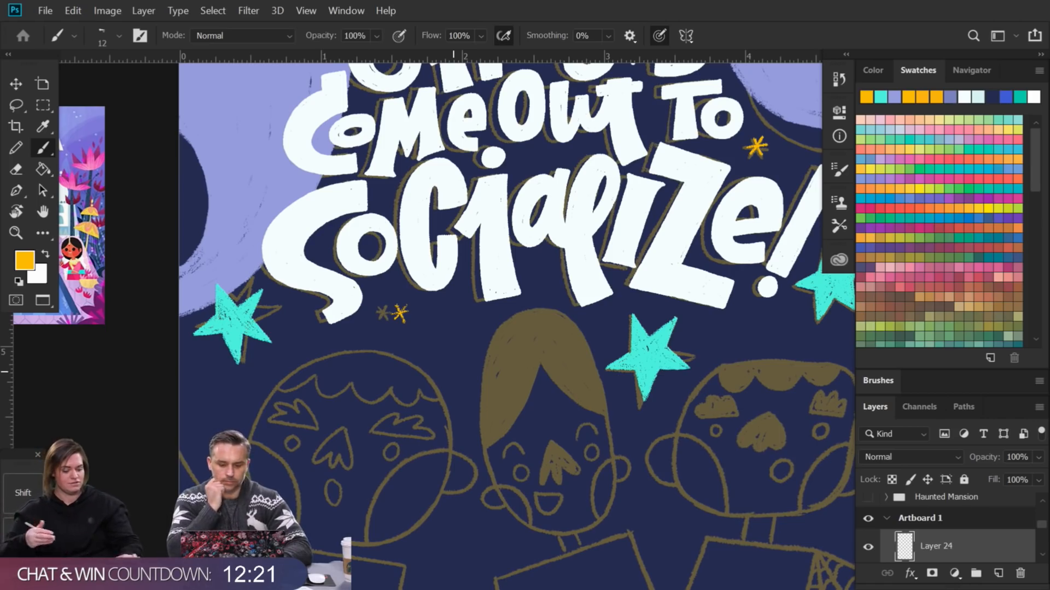
left_click_drag(444, 321, 465, 164)
left_click_drag(262, 525, 295, 524)
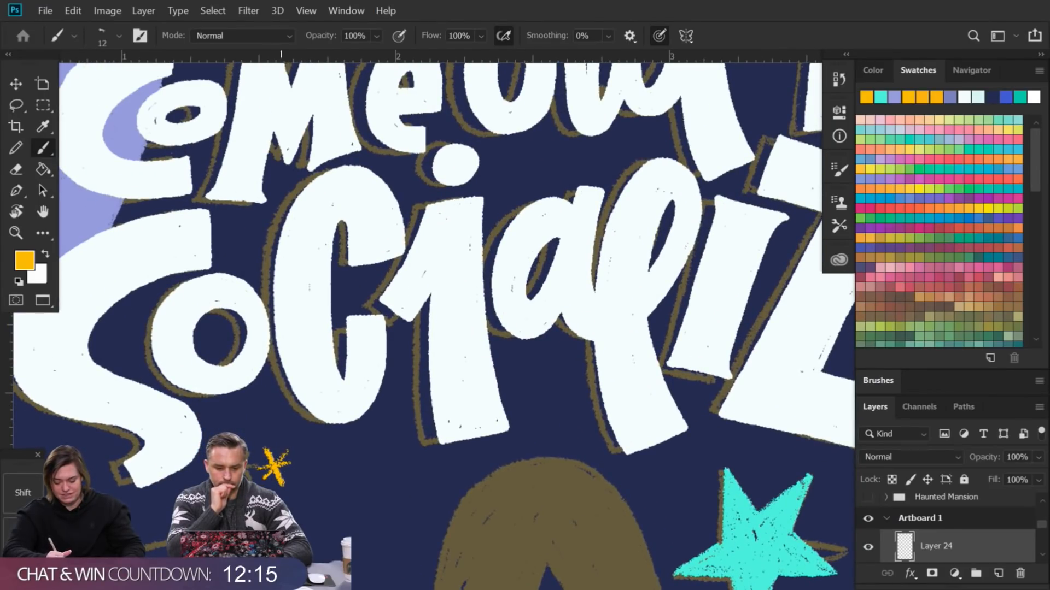
Step: Add a new layer directly above the lavender ghosts' layer and set the brush colour to black
left_click_drag(410, 302, 478, 492)
left_click_drag(339, 143, 490, 448)
left_click_drag(371, 147, 321, 394)
left_click_drag(793, 219, 492, 355)
left_click_drag(768, 336, 634, 315)
left_click_drag(730, 439, 629, 273)
left_click_drag(810, 432, 593, 199)
left_click_drag(682, 260, 722, 423)
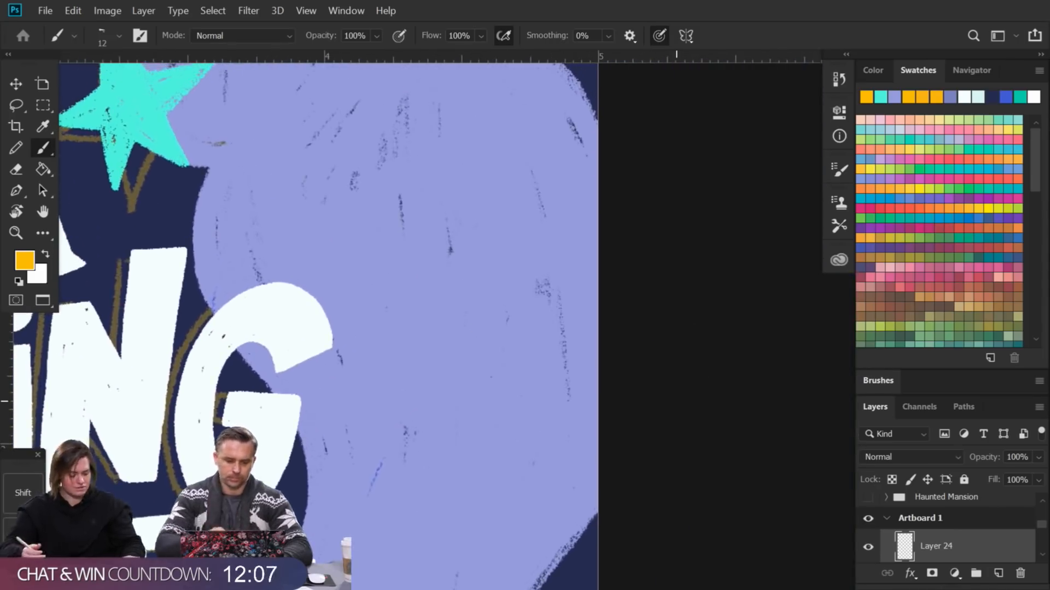
key("v")
right_click(469, 222)
left_click(510, 259)
left_click(998, 573)
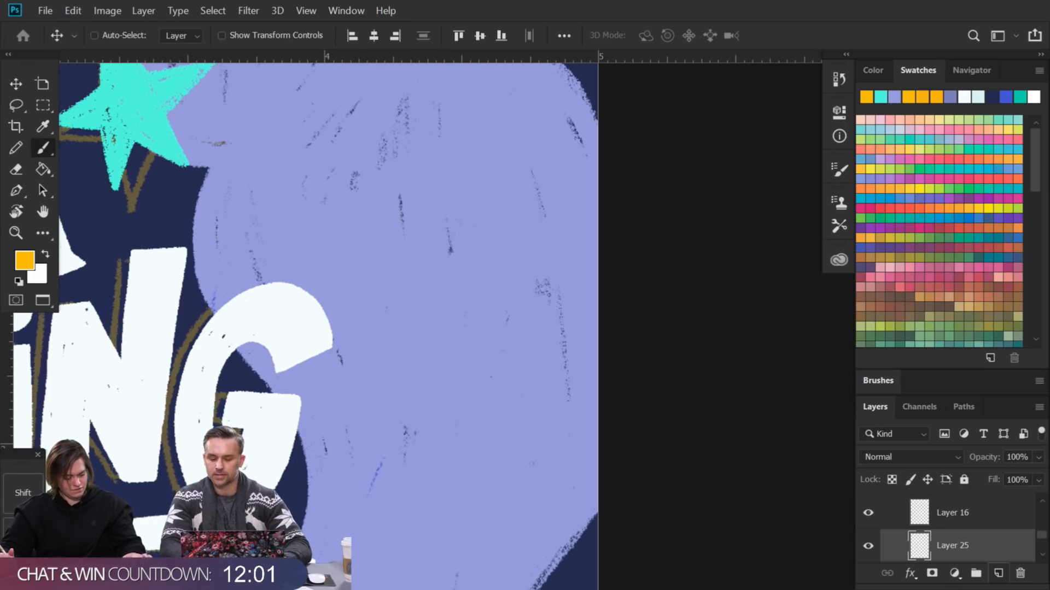
key("b")
key("d")
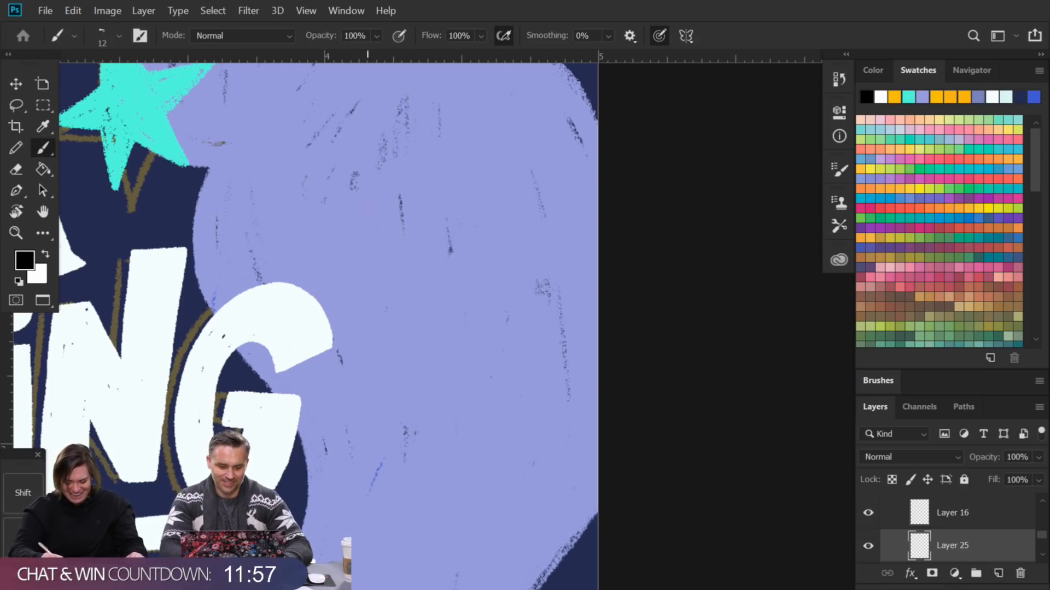
Step: Draw two oval eyes and a U-shaped smile in black on the large lavender ghost beside "Grinning"
left_click_drag(363, 206, 375, 297)
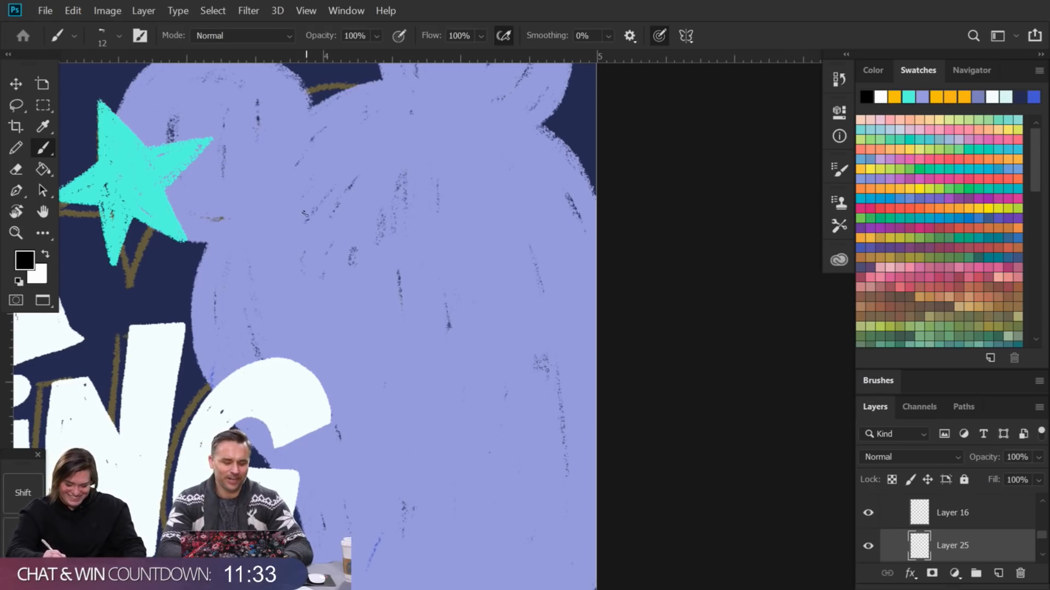
mouse_move(300, 247)
left_mouse_down()
mouse_move(292, 274)
mouse_move(310, 255)
mouse_move(300, 247)
left_mouse_up()
mouse_move(476, 189)
left_mouse_down()
mouse_move(493, 191)
mouse_move(482, 181)
left_mouse_up()
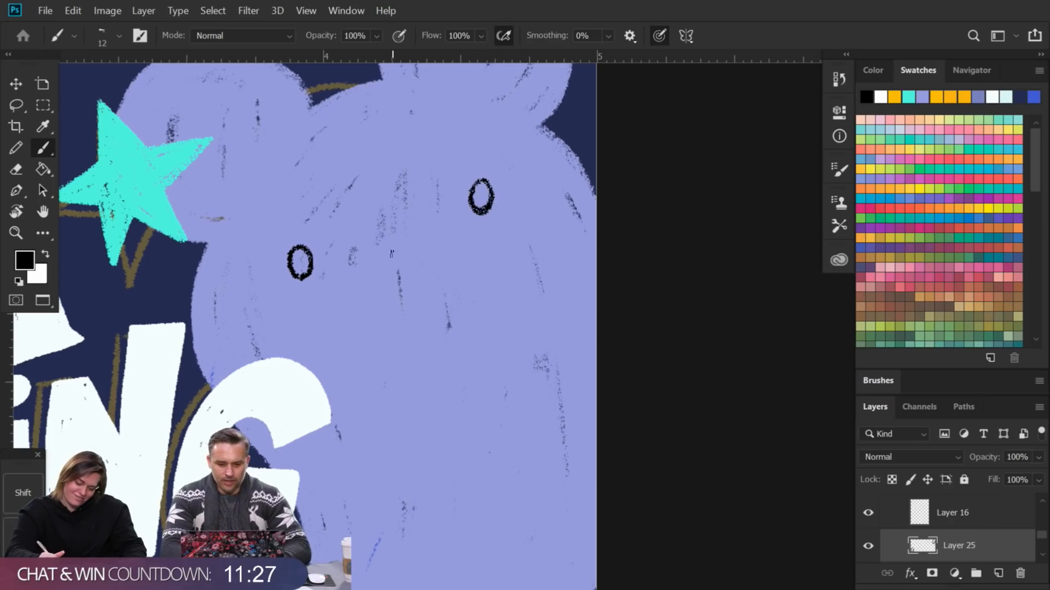
mouse_move(366, 244)
left_mouse_down()
mouse_move(405, 235)
mouse_move(365, 257)
left_mouse_up()
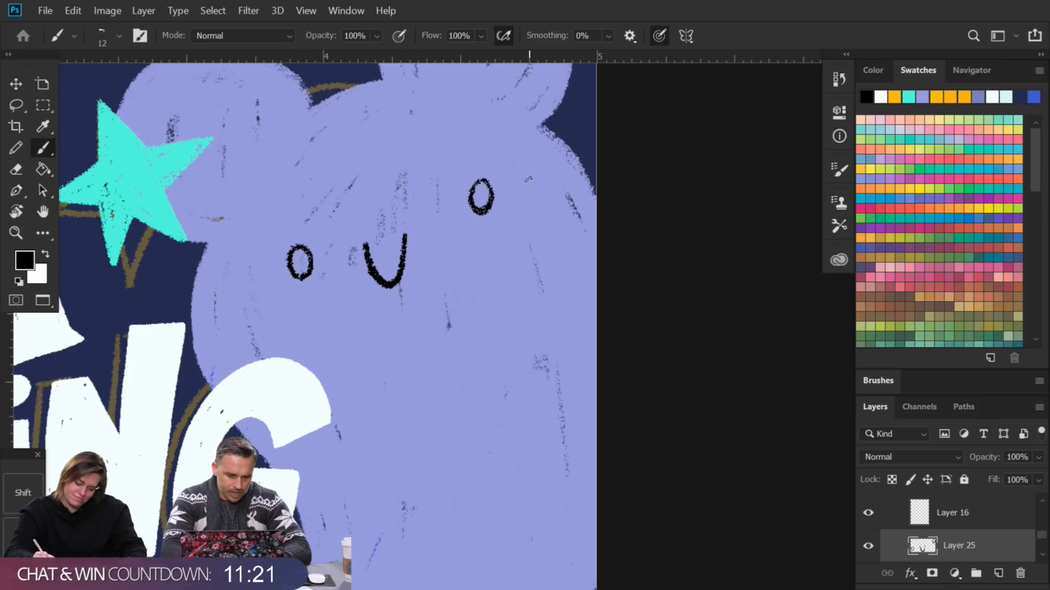
Step: Draw two black oval eyes on the smaller lavender ghost at the artboard's other edge and redo its small curved smile
left_click_drag(481, 216, 787, 97)
left_click_drag(367, 274, 752, 117)
left_click_drag(446, 216, 699, 100)
left_click_drag(587, 137, 573, 130)
left_click_drag(316, 208, 313, 190)
mouse_move(427, 189)
left_mouse_down()
mouse_move(422, 219)
mouse_move(433, 197)
left_mouse_up()
left_click_drag(364, 212, 381, 210)
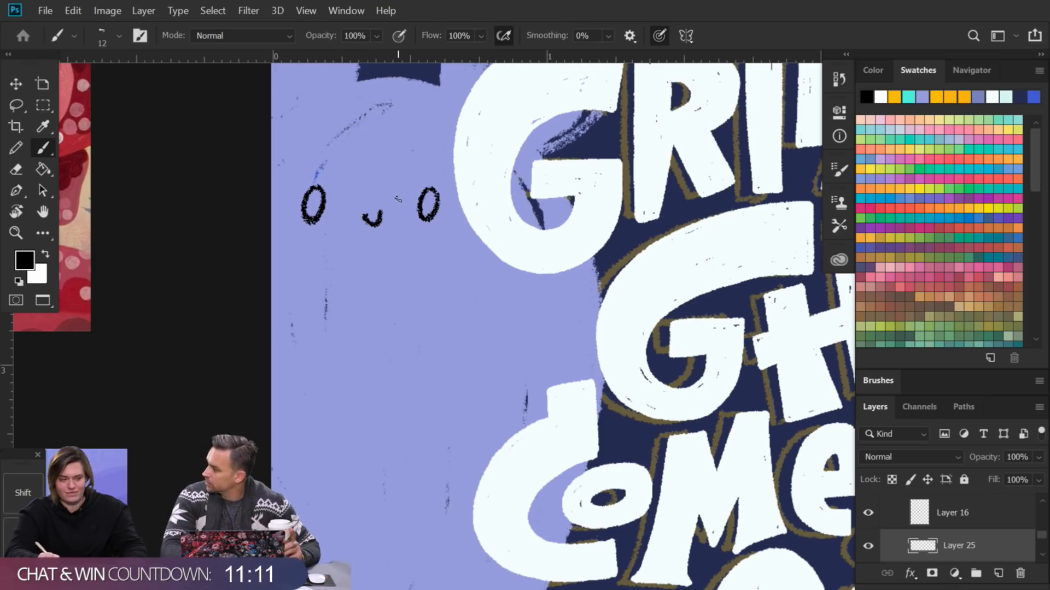
key("ctrl+z")
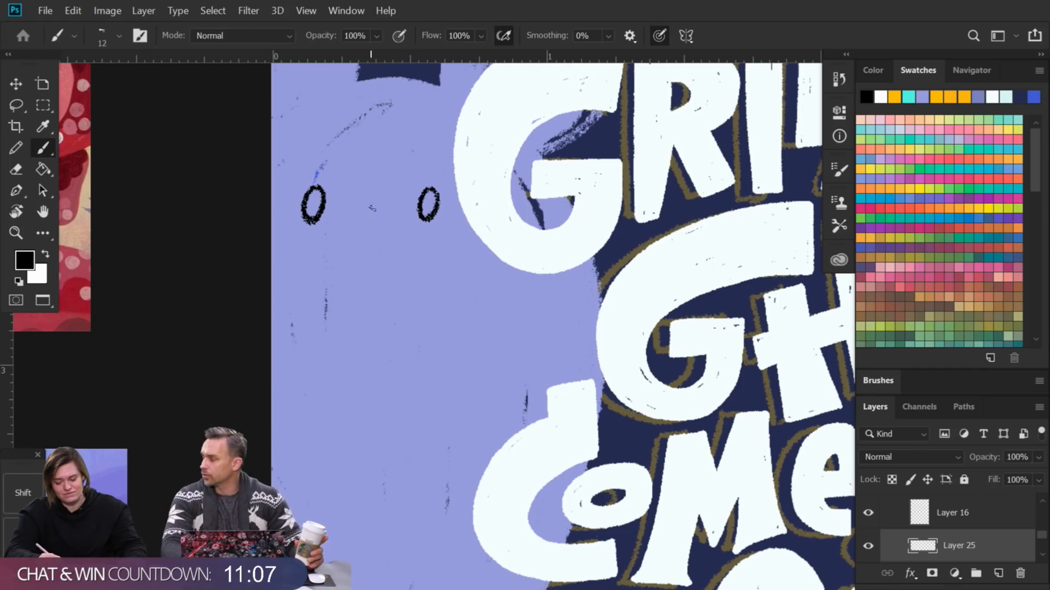
left_click_drag(365, 220, 386, 214)
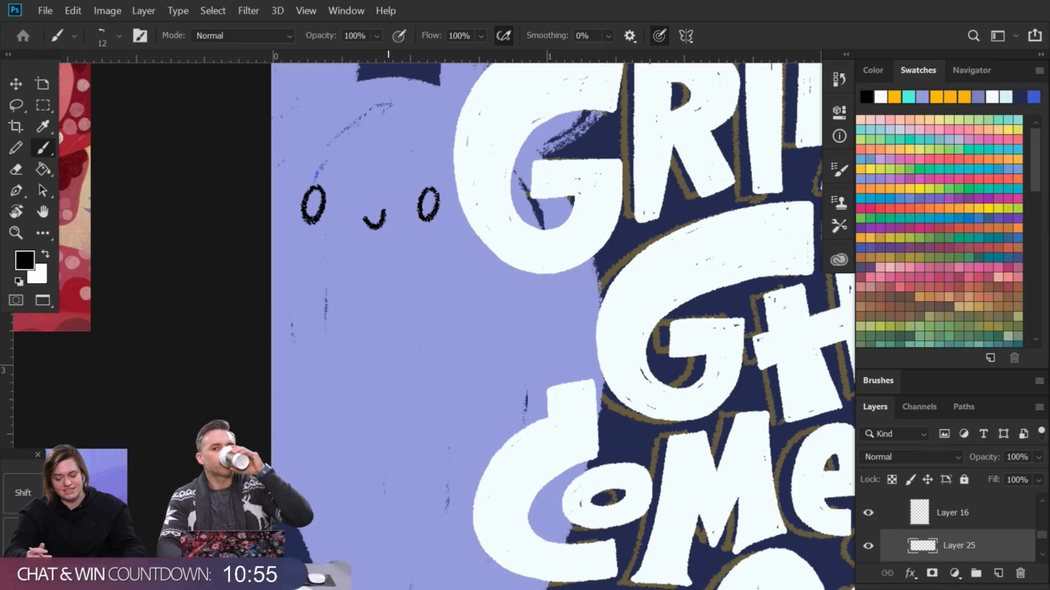
Step: Select Layer 15 with the lavender ghosts, choose the "This will be good..." brush at 47 px, and undo a test stroke
scroll(389, 218, "down", 3)
left_click_drag(389, 219, 352, 240)
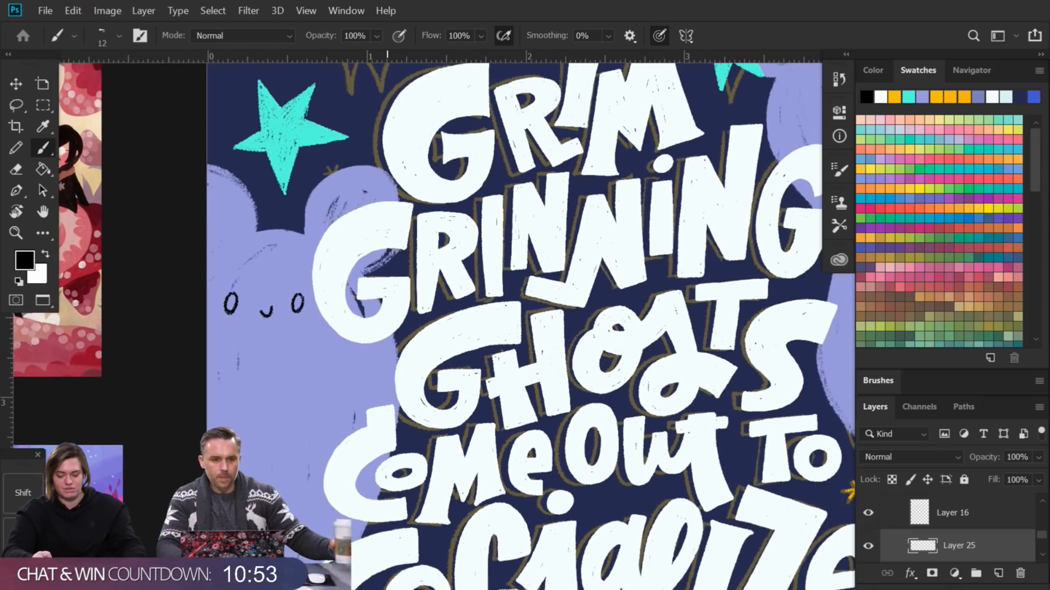
scroll(387, 219, "down", 1)
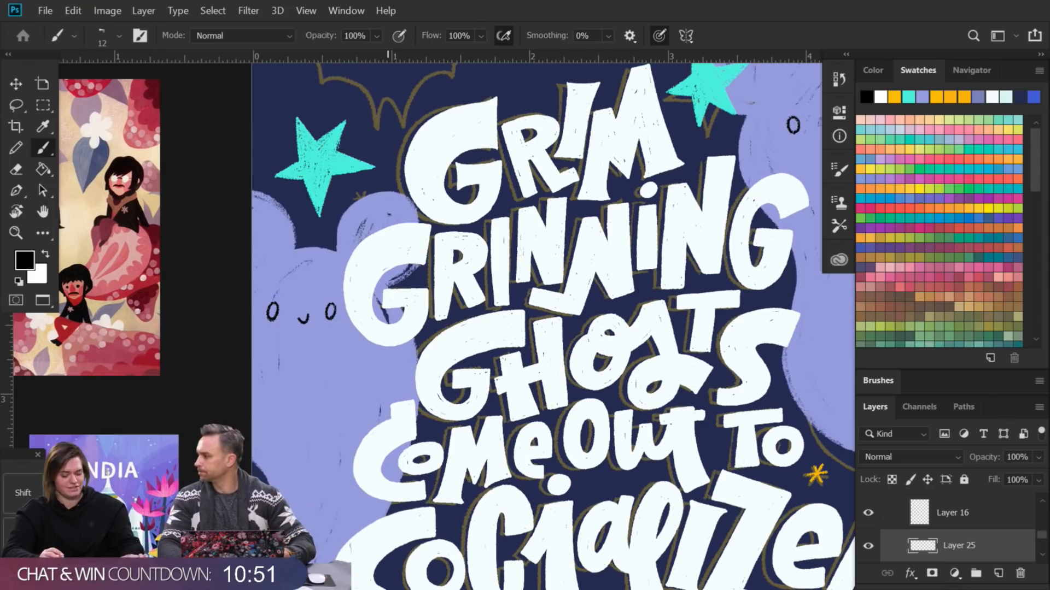
key("v")
right_click(359, 209)
left_click(416, 247)
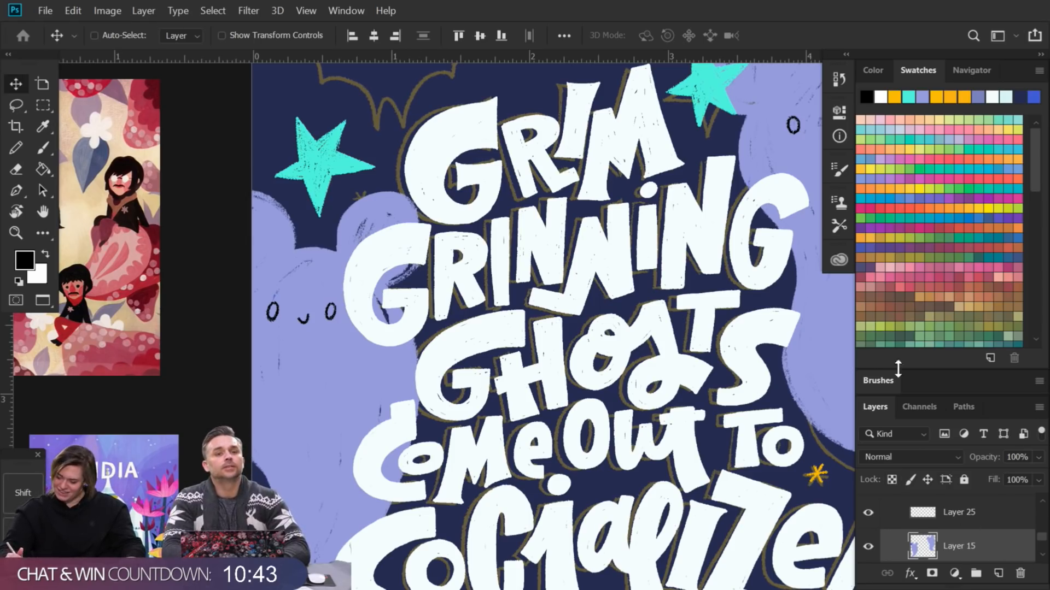
key("b")
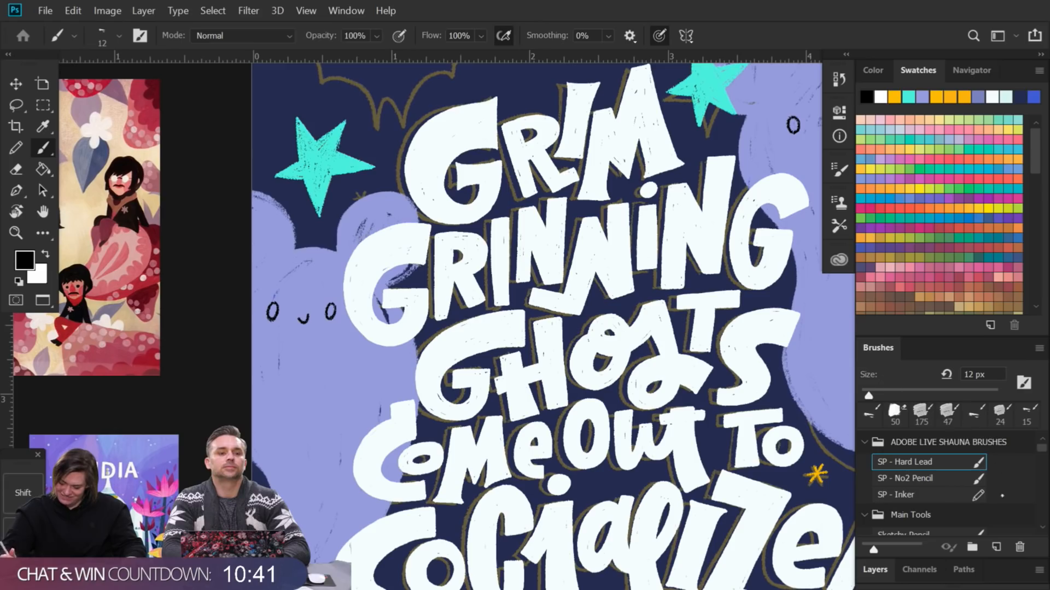
scroll(929, 482, "down", 5)
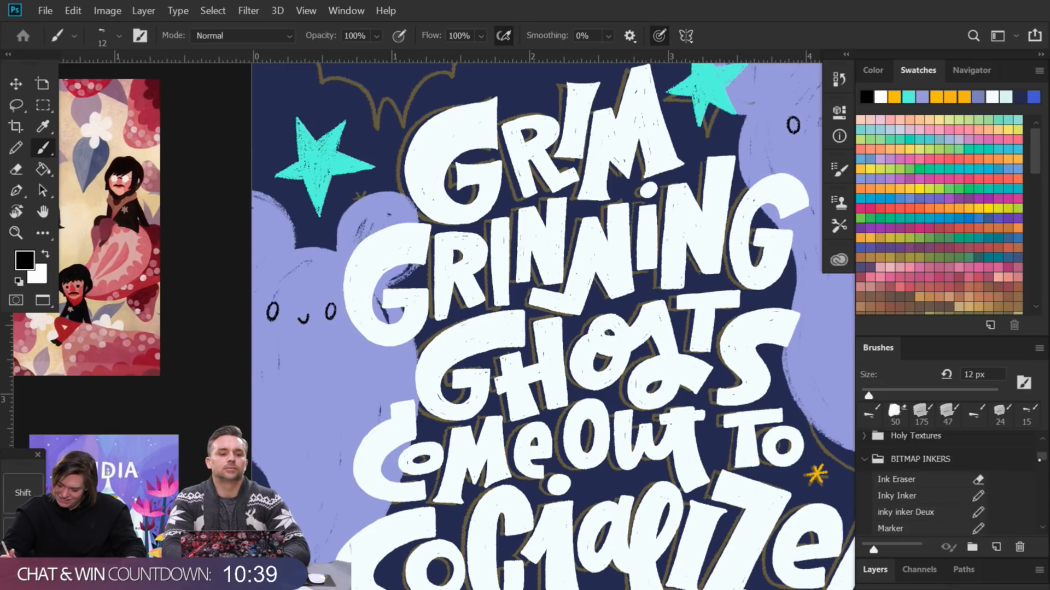
scroll(1028, 515, "down", 3)
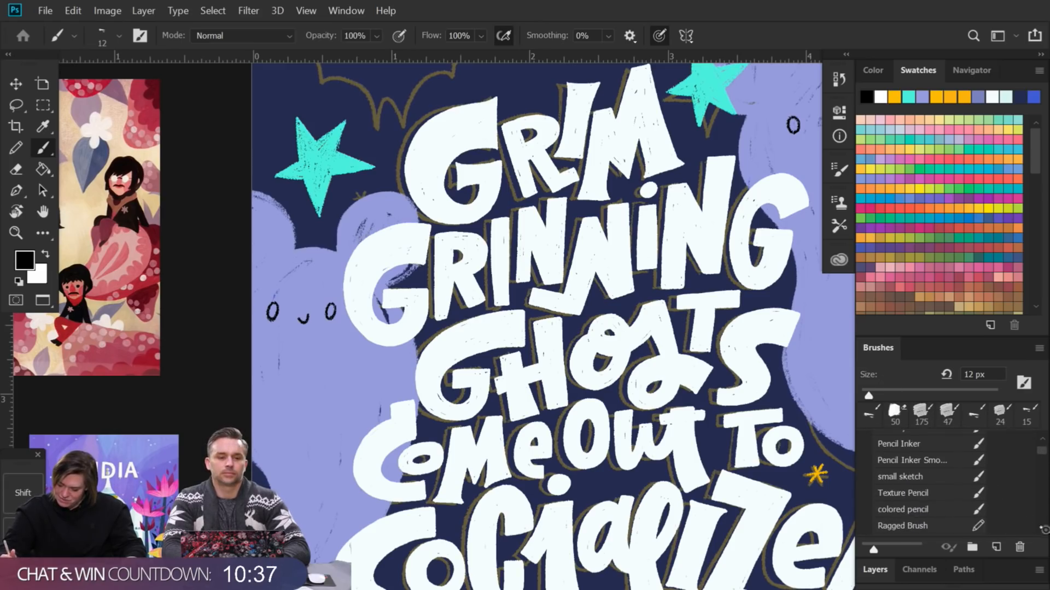
left_click(928, 518)
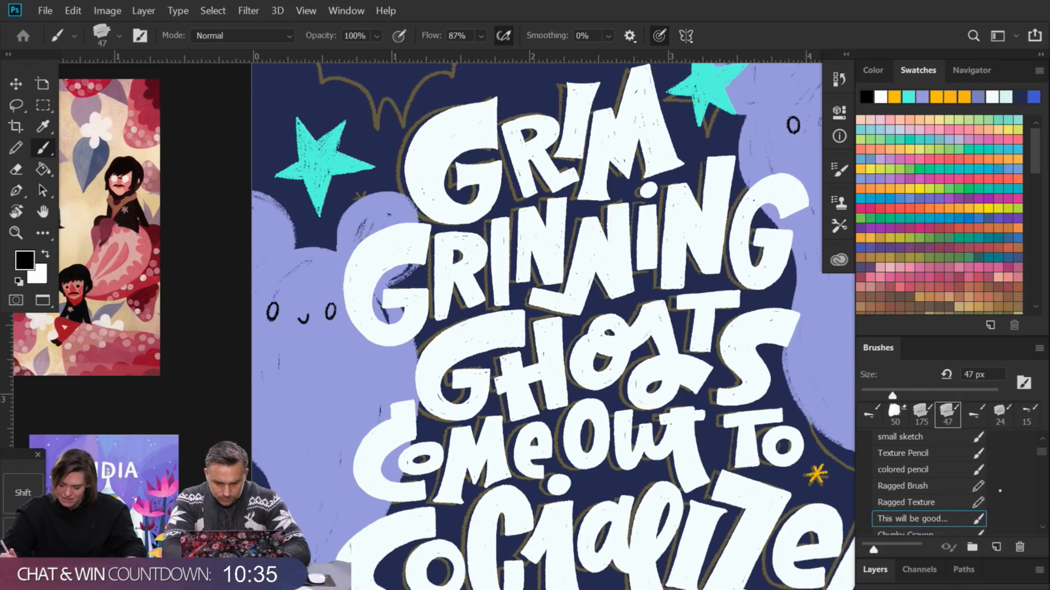
left_click_drag(421, 228, 409, 212)
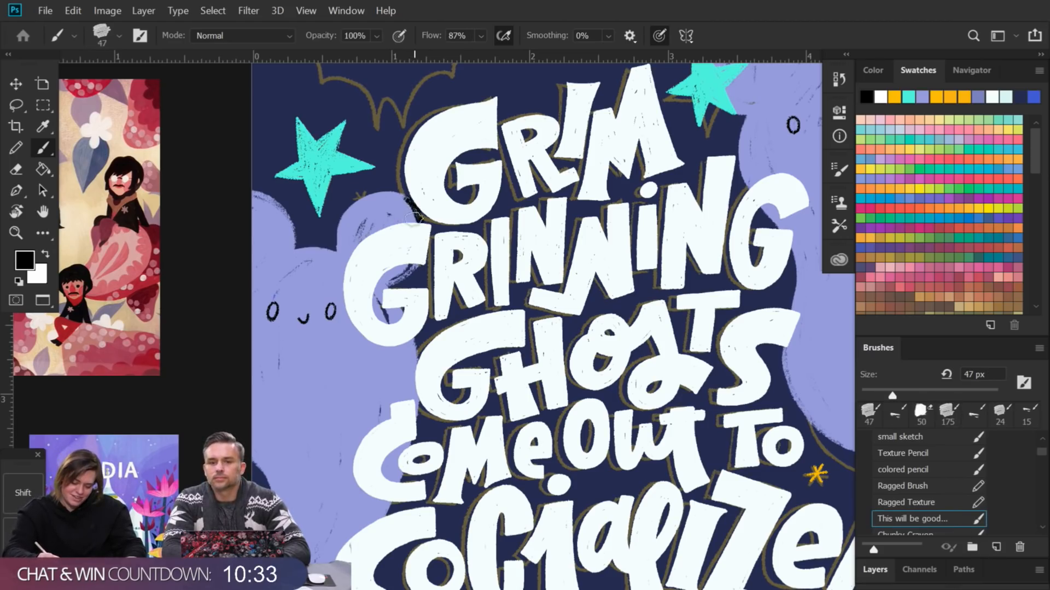
key("ctrl+z")
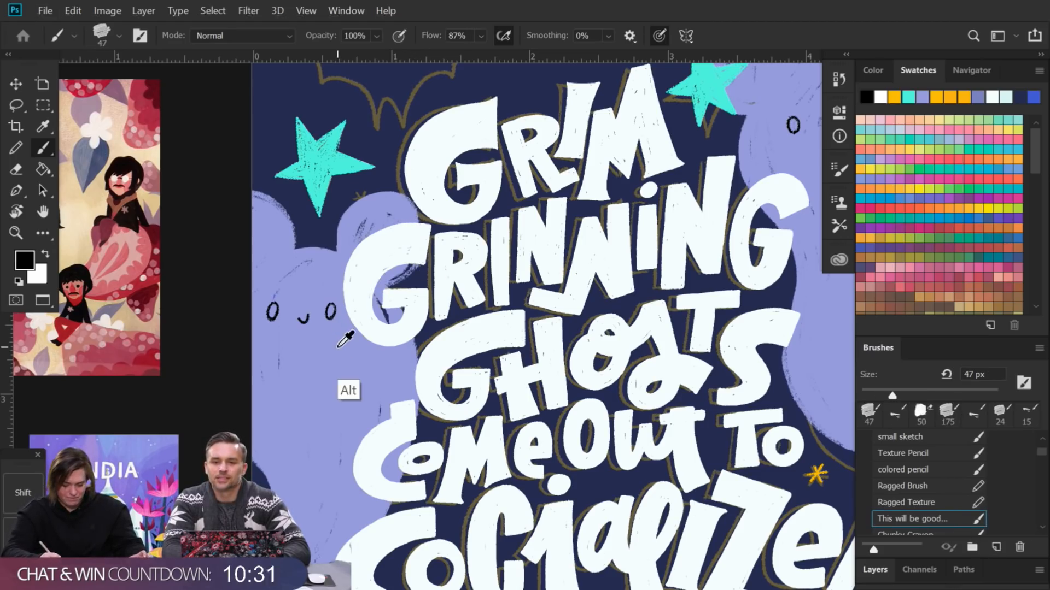
Step: Sample the lavender from the large ghost beside "Grinning" as the brush colour
left_click(342, 389, "alt")
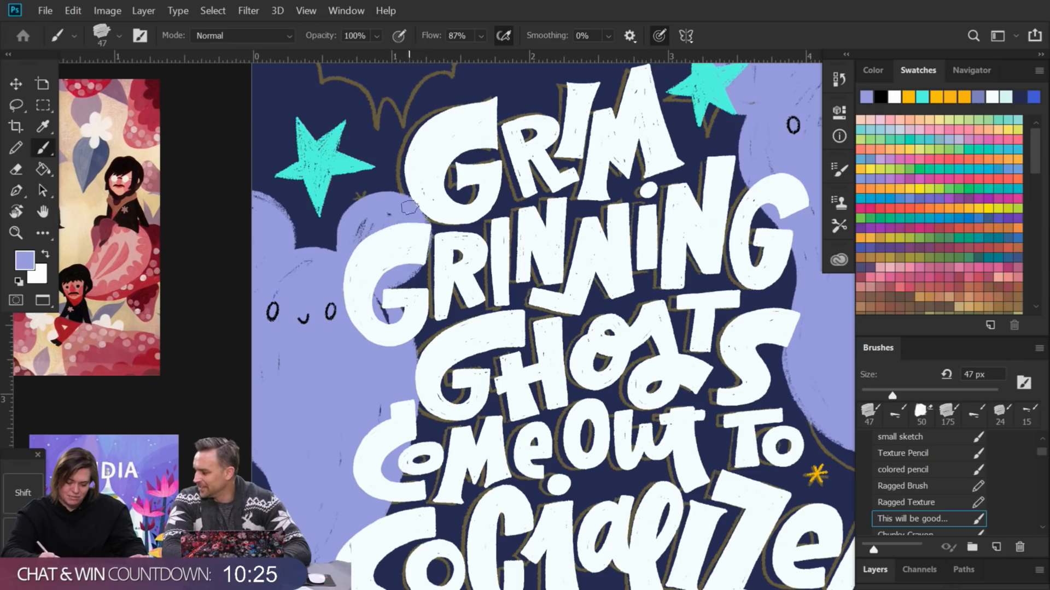
left_click_drag(486, 241, 456, 348)
mouse_move(334, 157)
left_mouse_down()
mouse_move(402, 140)
mouse_move(441, 194)
left_mouse_up()
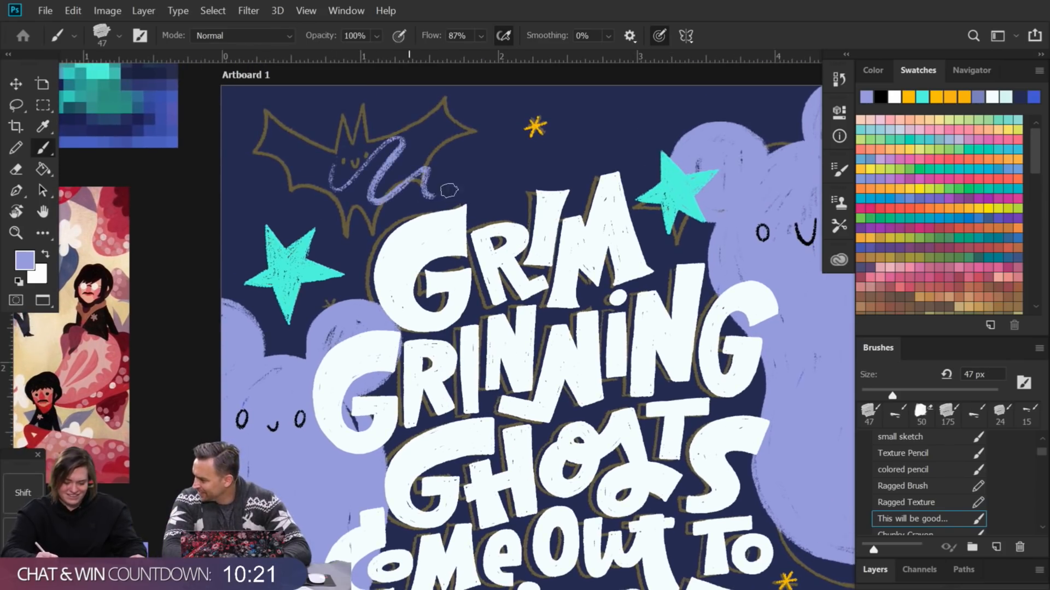
key("ctrl+z")
scroll(324, 130, "up", 5)
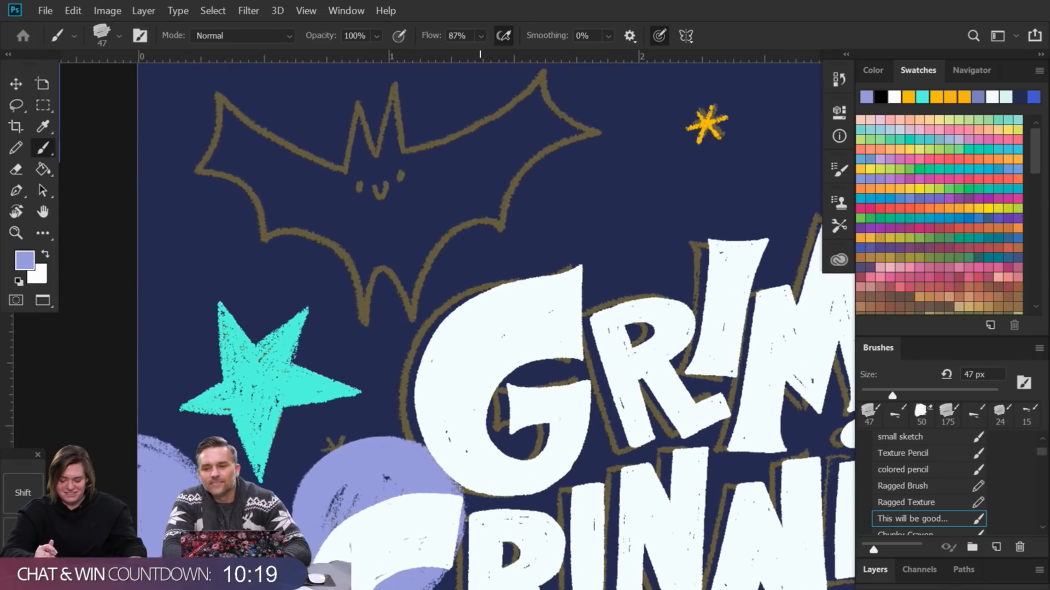
mouse_move(376, 168)
left_mouse_down()
mouse_move(377, 153)
mouse_move(403, 169)
mouse_move(436, 136)
mouse_move(445, 198)
left_mouse_up()
key("ctrl+z")
key("ctrl+z")
key("ctrl+z")
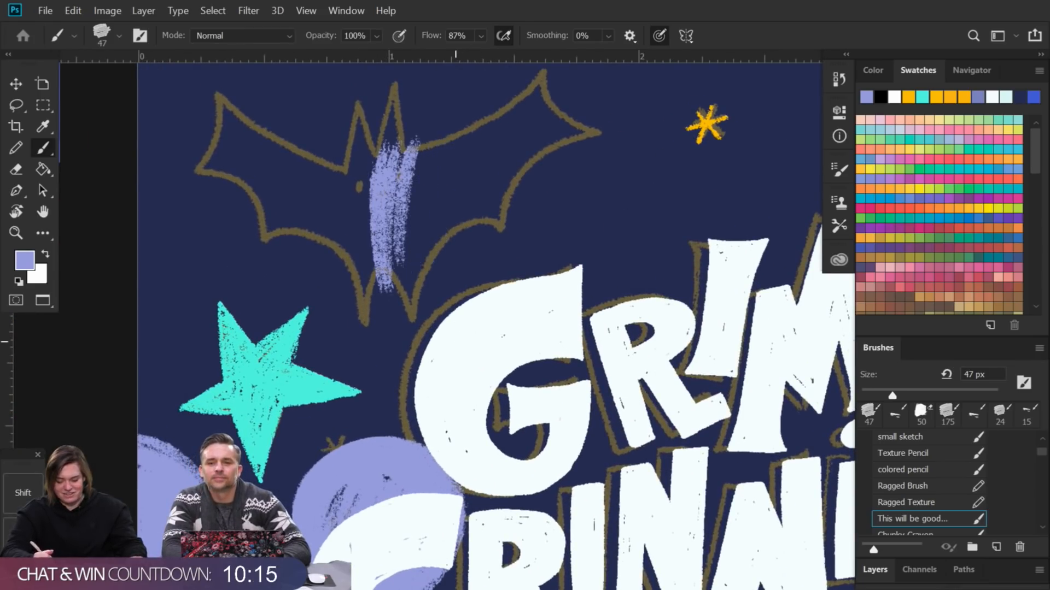
key("ctrl+z")
key("ctrl+z")
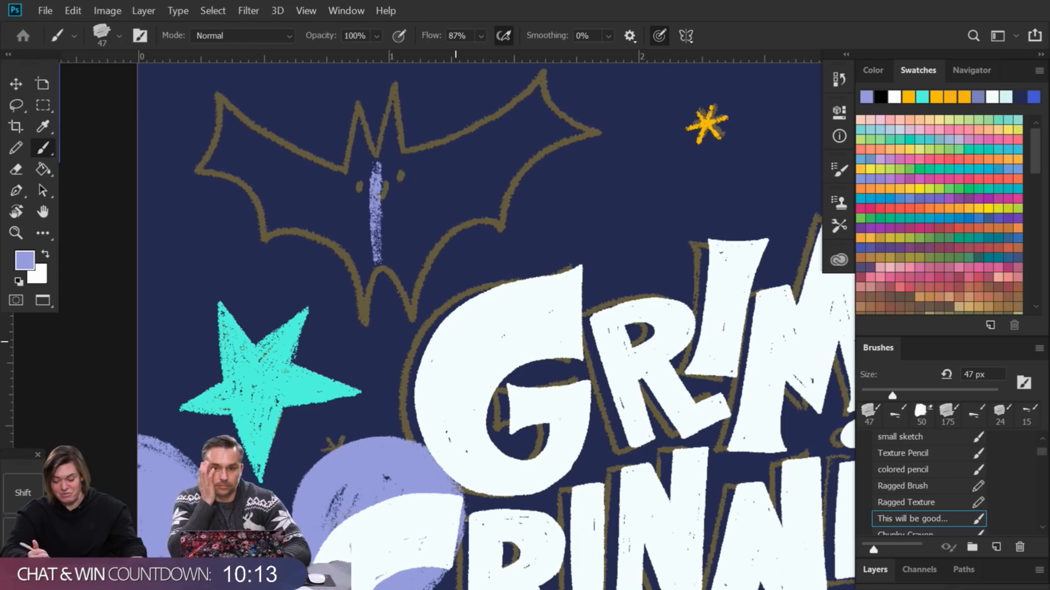
key("ctrl+z")
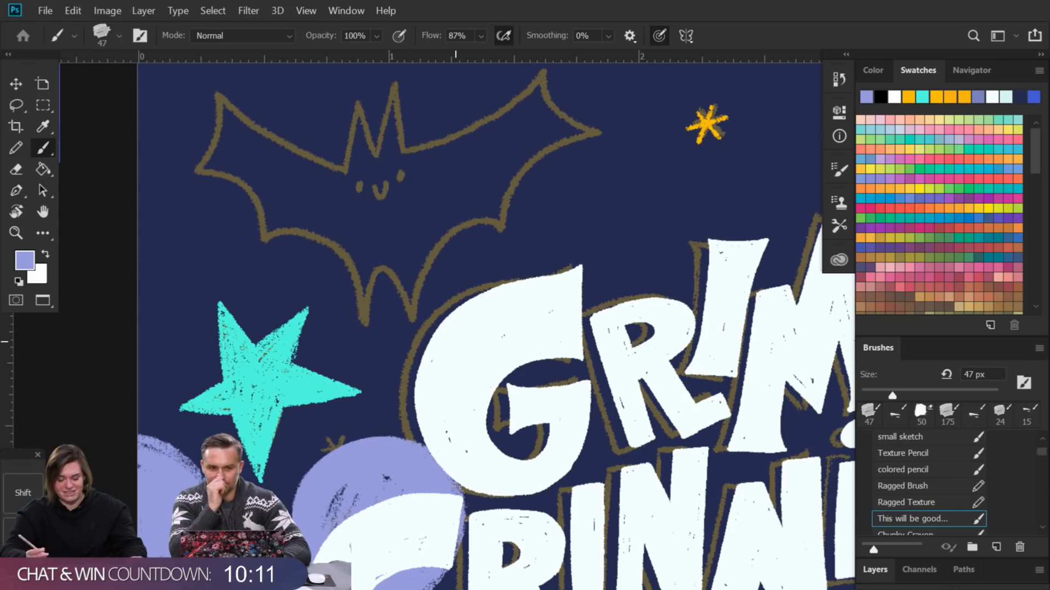
Step: Add a new empty layer directly above Layer 15 for the bat
left_click_drag(530, 313, 544, 358)
left_click(876, 570)
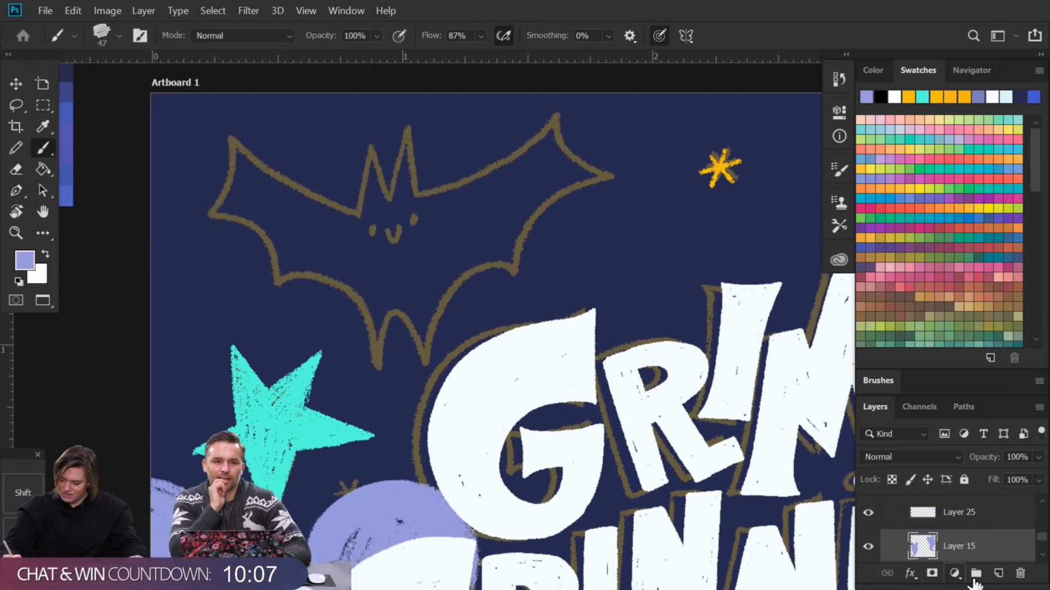
left_click(998, 574)
Step: Trace the bat sketch's outline in lavender, covering the ears, both scalloped wings and the two lower points
mouse_move(574, 109)
left_mouse_down()
mouse_move(592, 382)
mouse_move(567, 288)
left_mouse_up()
left_click_drag(605, 346, 639, 439)
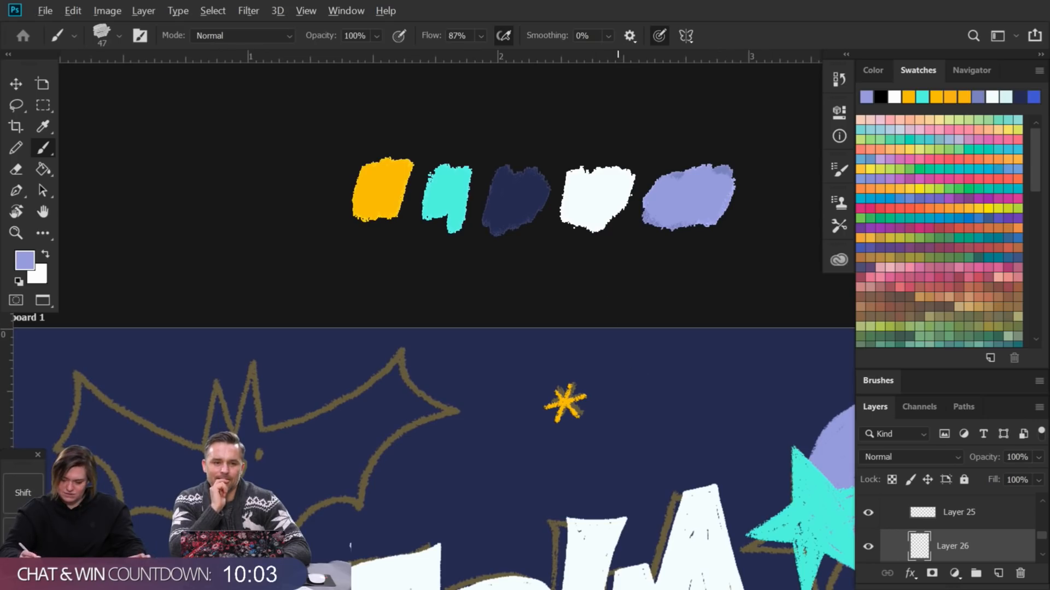
left_click_drag(600, 305, 657, 281)
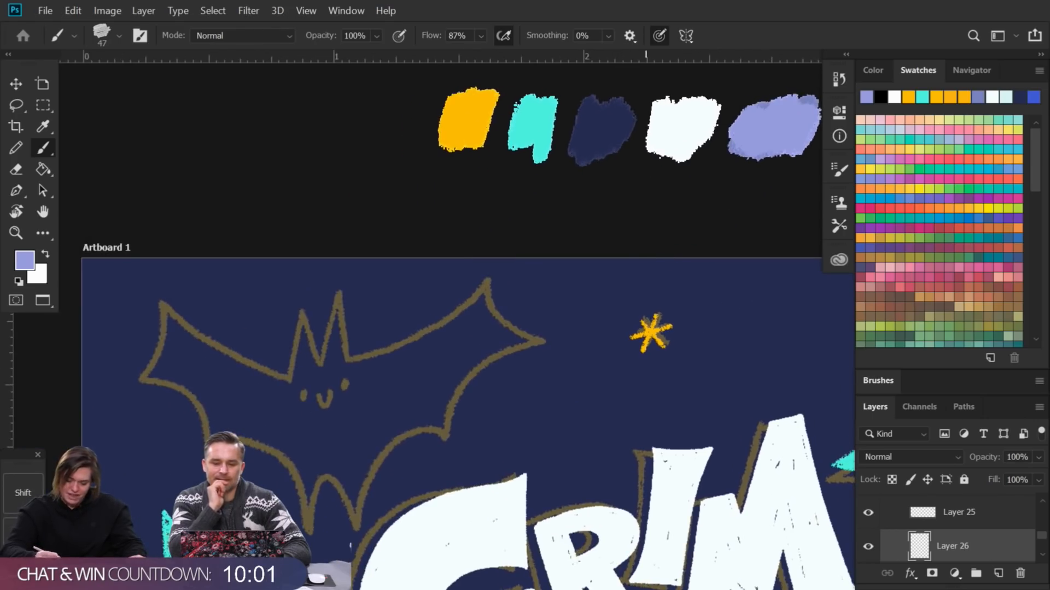
mouse_move(300, 301)
left_mouse_down()
mouse_move(286, 375)
mouse_move(287, 346)
mouse_move(319, 363)
mouse_move(309, 318)
mouse_move(316, 355)
mouse_move(343, 282)
mouse_move(358, 342)
mouse_move(346, 353)
mouse_move(410, 339)
mouse_move(445, 306)
mouse_move(495, 285)
mouse_move(355, 358)
mouse_move(497, 286)
mouse_move(520, 328)
mouse_move(562, 343)
mouse_move(487, 356)
mouse_move(525, 345)
mouse_move(443, 437)
left_mouse_up()
mouse_move(503, 343)
left_mouse_down()
mouse_move(459, 416)
mouse_move(563, 345)
mouse_move(501, 342)
mouse_move(448, 436)
mouse_move(368, 476)
mouse_move(350, 528)
mouse_move(450, 435)
mouse_move(355, 528)
left_mouse_up()
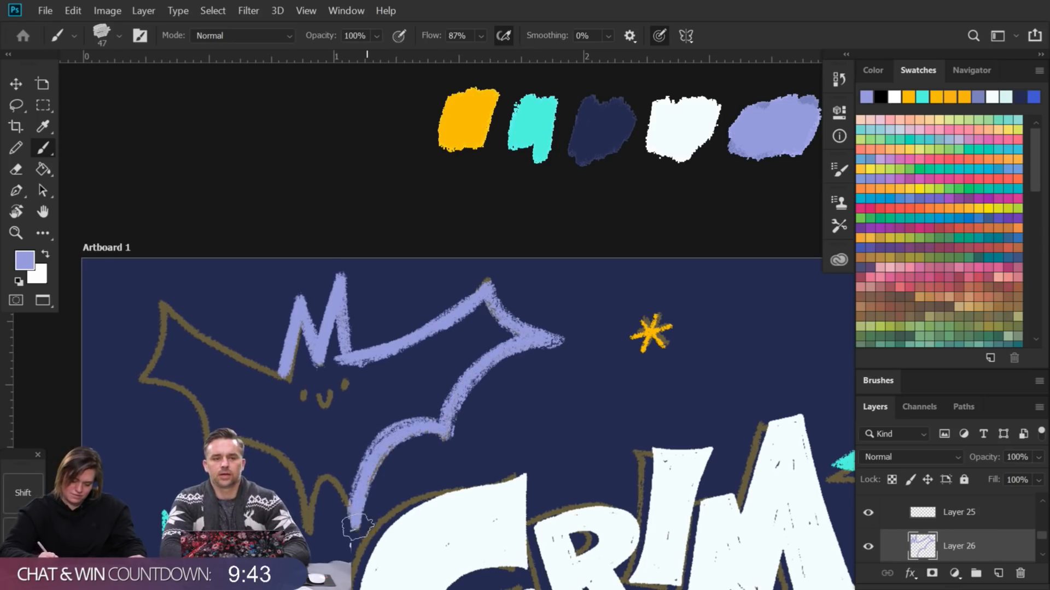
mouse_move(159, 290)
left_mouse_down()
mouse_move(217, 342)
mouse_move(287, 371)
mouse_move(163, 294)
mouse_move(256, 364)
mouse_move(198, 330)
mouse_move(157, 289)
mouse_move(168, 316)
mouse_move(152, 369)
mouse_move(156, 316)
mouse_move(140, 380)
mouse_move(210, 440)
mouse_move(162, 382)
left_mouse_up()
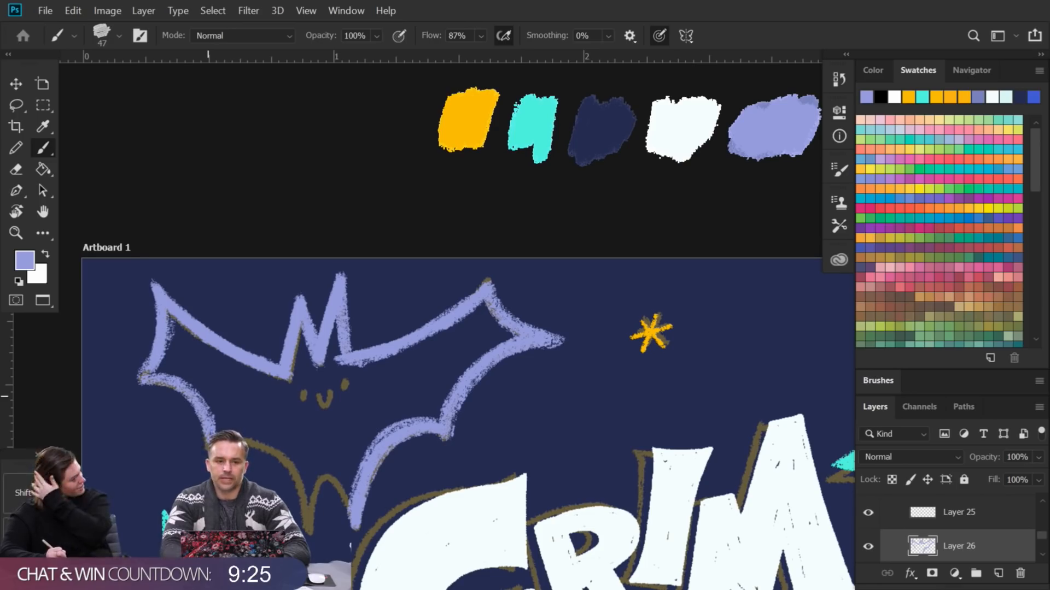
mouse_move(146, 361)
left_mouse_down()
mouse_move(134, 378)
mouse_move(188, 400)
left_mouse_up()
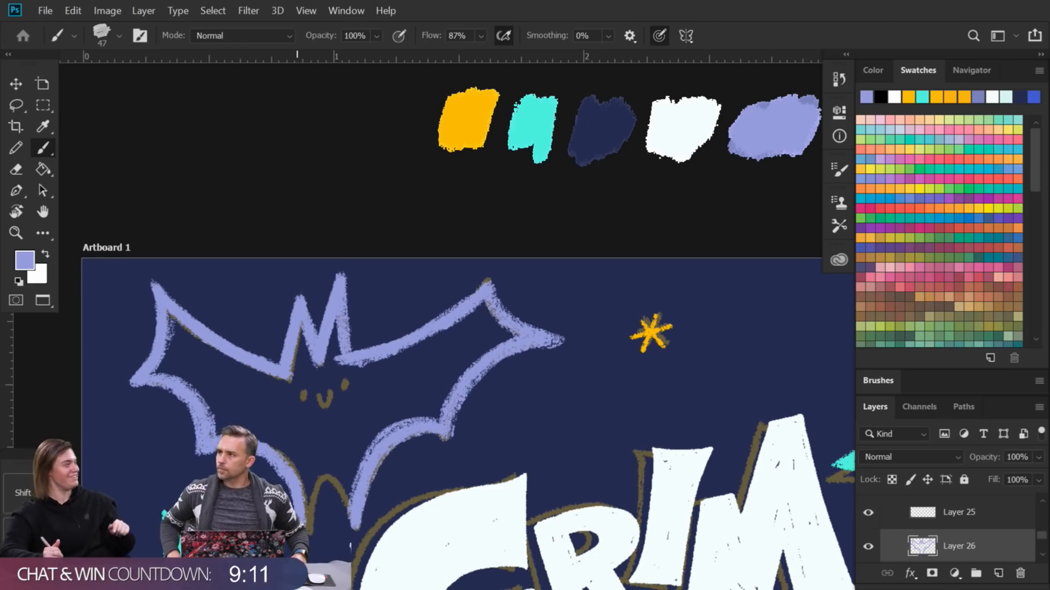
mouse_move(310, 514)
left_mouse_down()
mouse_move(352, 516)
mouse_move(313, 511)
left_mouse_up()
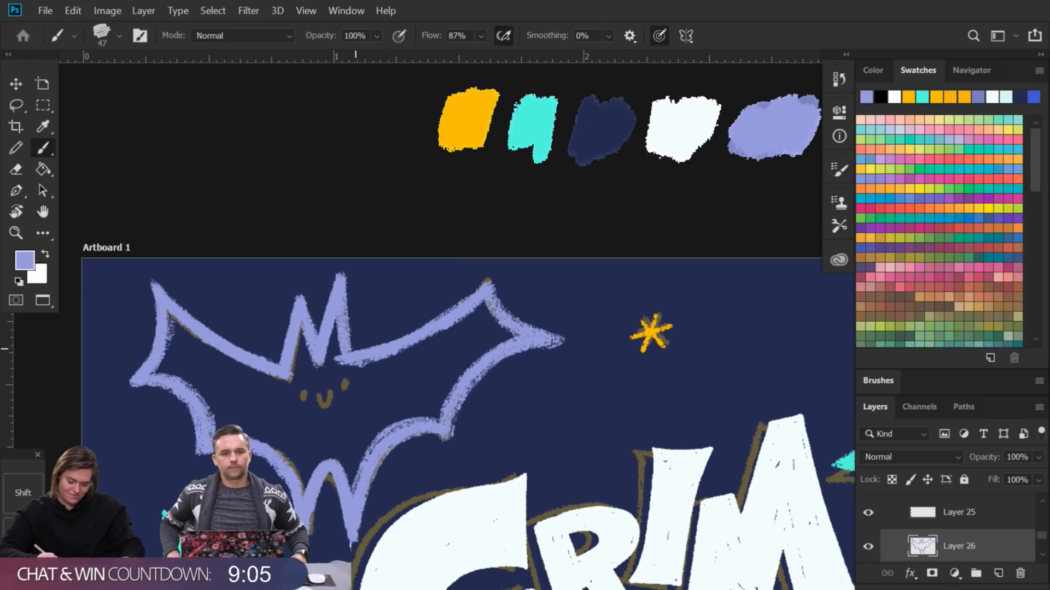
Step: Fill the bat's ears, body and right wing with lavender inside the outline
mouse_move(300, 355)
left_mouse_down()
mouse_move(305, 410)
mouse_move(335, 417)
mouse_move(346, 375)
mouse_move(340, 345)
left_mouse_up()
mouse_move(383, 383)
left_mouse_down()
mouse_move(409, 354)
mouse_move(399, 354)
mouse_move(410, 365)
mouse_move(377, 411)
mouse_move(350, 490)
mouse_move(336, 465)
mouse_move(393, 371)
mouse_move(422, 373)
mouse_move(461, 344)
mouse_move(429, 416)
mouse_move(406, 417)
mouse_move(464, 333)
mouse_move(453, 317)
mouse_move(470, 312)
mouse_move(482, 346)
mouse_move(507, 336)
left_mouse_up()
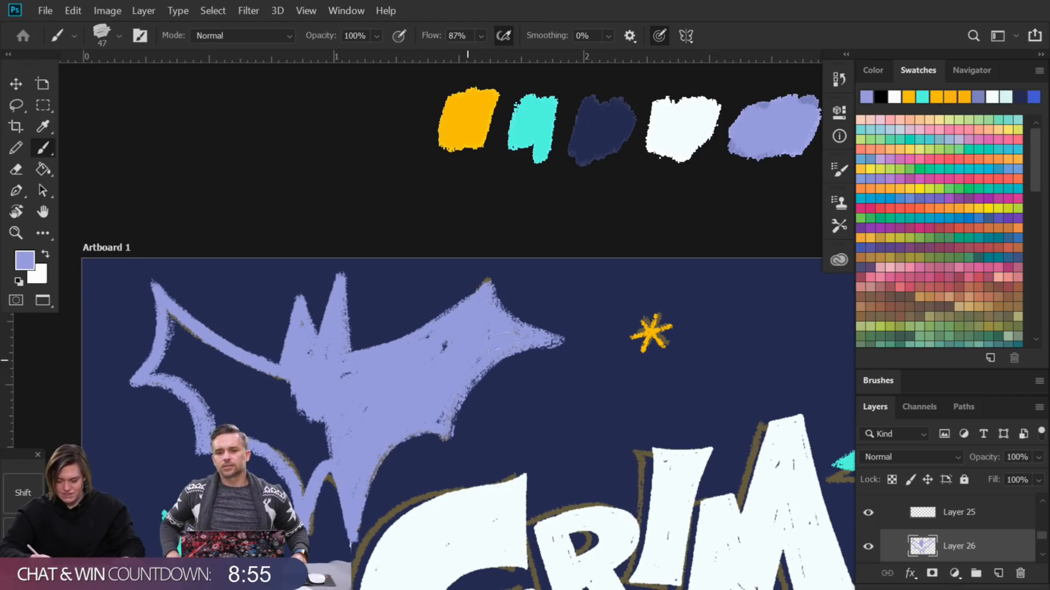
left_click_drag(500, 288, 496, 301)
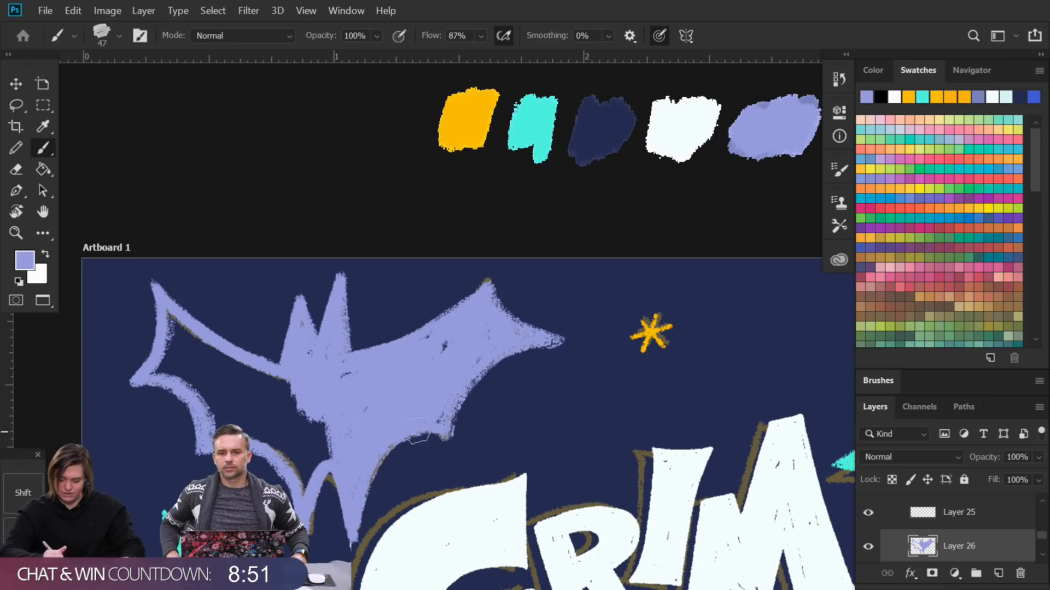
Step: Erase the outer end of the bat's right wing and repaint its upper tip reaching the artboard's top edge
left_click_drag(488, 265, 491, 385)
left_click_drag(520, 252, 529, 358)
left_click_drag(514, 298, 520, 372)
left_click_drag(556, 312, 566, 361)
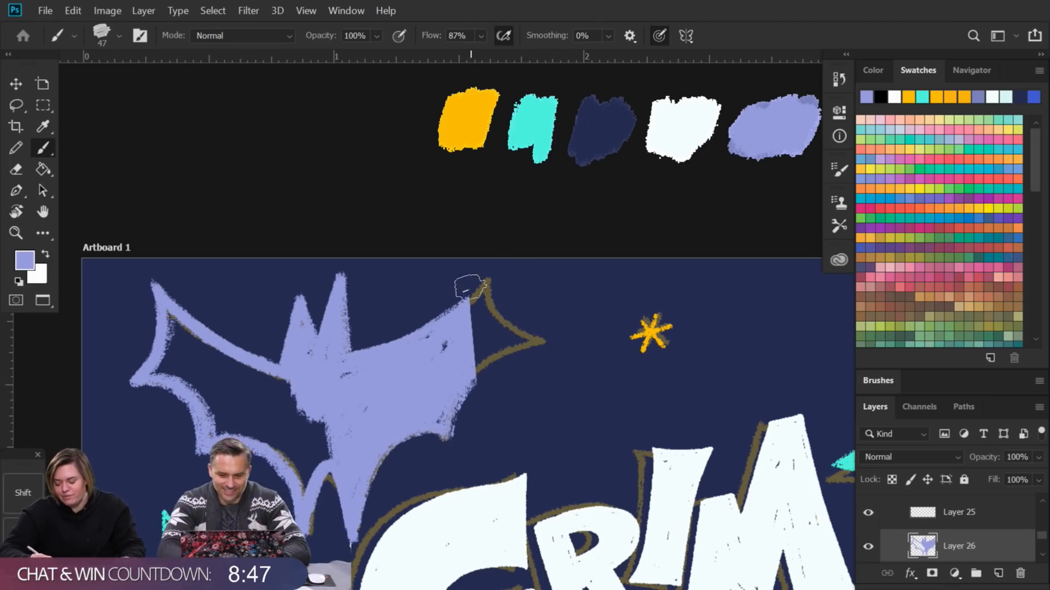
mouse_move(463, 304)
left_mouse_down()
mouse_move(512, 236)
mouse_move(504, 317)
left_mouse_up()
left_click_drag(509, 237, 525, 336)
mouse_move(507, 266)
left_mouse_down()
mouse_move(544, 340)
mouse_move(475, 365)
mouse_move(546, 340)
mouse_move(514, 329)
mouse_move(477, 376)
left_mouse_up()
mouse_move(497, 288)
left_mouse_down()
mouse_move(503, 316)
mouse_move(484, 354)
left_mouse_up()
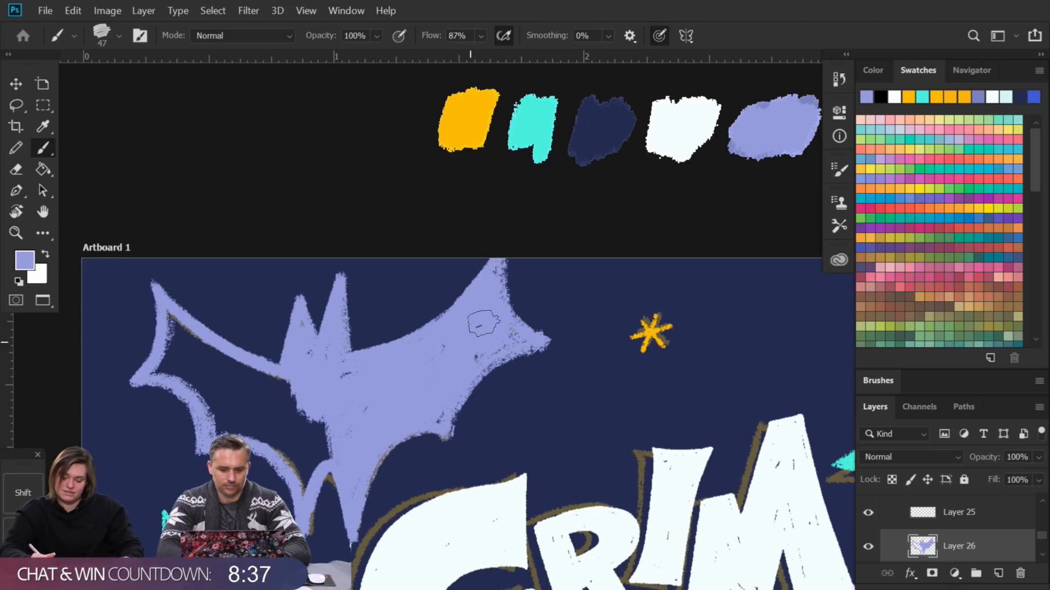
Step: Cut the bat's right wing back further and repaint it with a steeper upper tip and shorter side point
left_click_drag(514, 261, 508, 266)
mouse_move(453, 315)
left_mouse_down()
mouse_move(470, 399)
mouse_move(552, 337)
left_mouse_up()
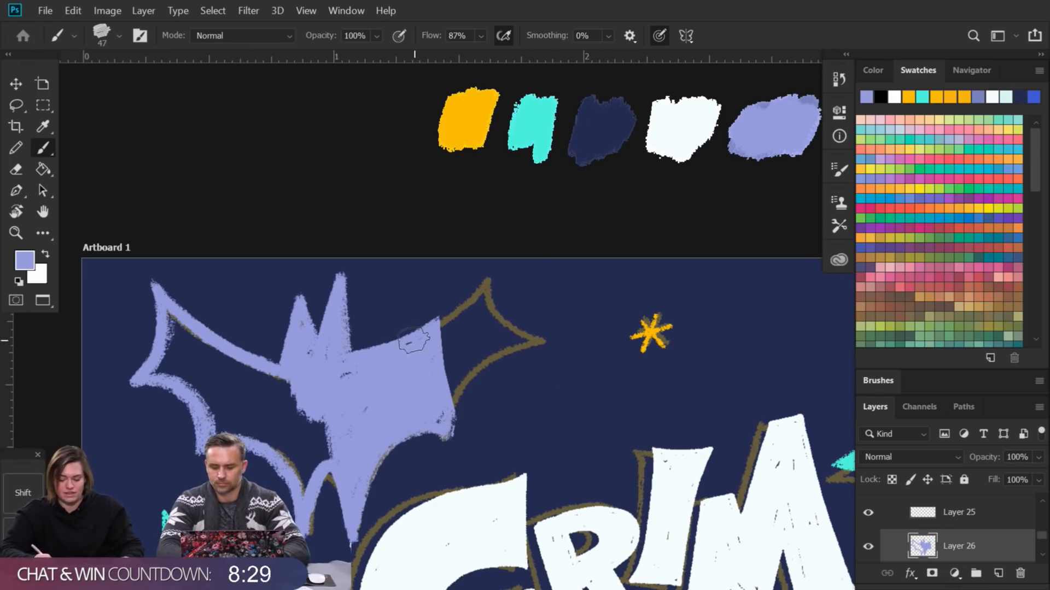
mouse_move(489, 261)
left_mouse_down()
mouse_move(440, 328)
mouse_move(448, 340)
mouse_move(477, 335)
mouse_move(497, 368)
left_mouse_up()
mouse_move(498, 304)
left_mouse_down()
mouse_move(506, 345)
mouse_move(445, 436)
mouse_move(465, 308)
mouse_move(481, 339)
mouse_move(509, 345)
left_mouse_up()
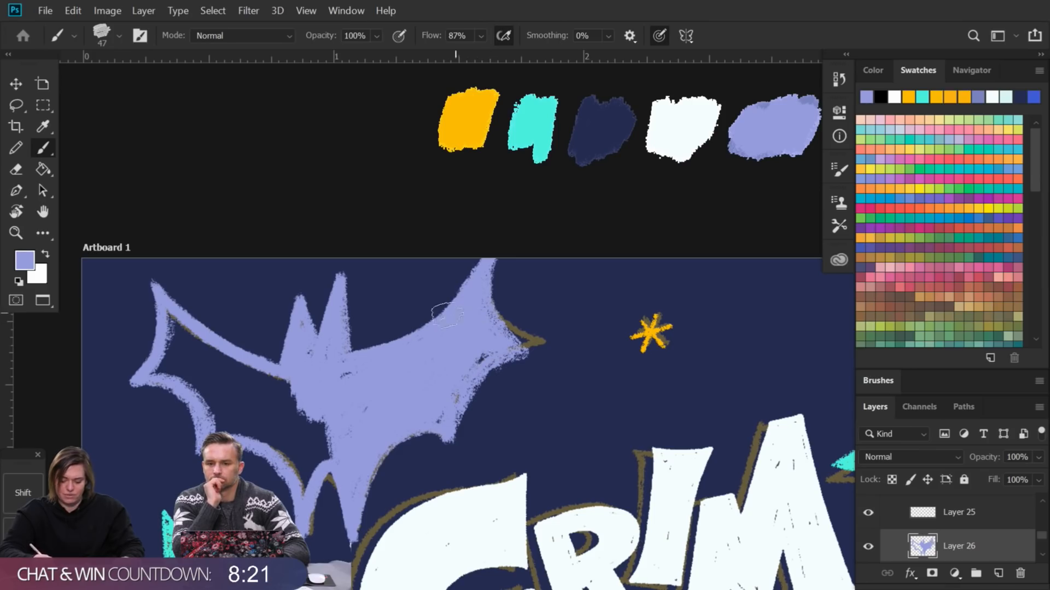
mouse_move(497, 258)
left_mouse_down()
mouse_move(516, 342)
mouse_move(500, 340)
mouse_move(538, 349)
mouse_move(481, 360)
left_mouse_up()
Step: Fill the bat's left wing and lower body with lavender and touch up the left wing's upper tip
left_click_drag(543, 347, 606, 374)
mouse_move(243, 352)
left_mouse_down()
mouse_move(259, 370)
mouse_move(219, 319)
mouse_move(243, 359)
mouse_move(228, 397)
mouse_move(225, 388)
mouse_move(244, 411)
mouse_move(241, 368)
mouse_move(292, 388)
mouse_move(253, 354)
mouse_move(351, 475)
mouse_move(273, 446)
mouse_move(272, 430)
mouse_move(365, 492)
mouse_move(391, 488)
mouse_move(387, 467)
mouse_move(344, 432)
left_mouse_up()
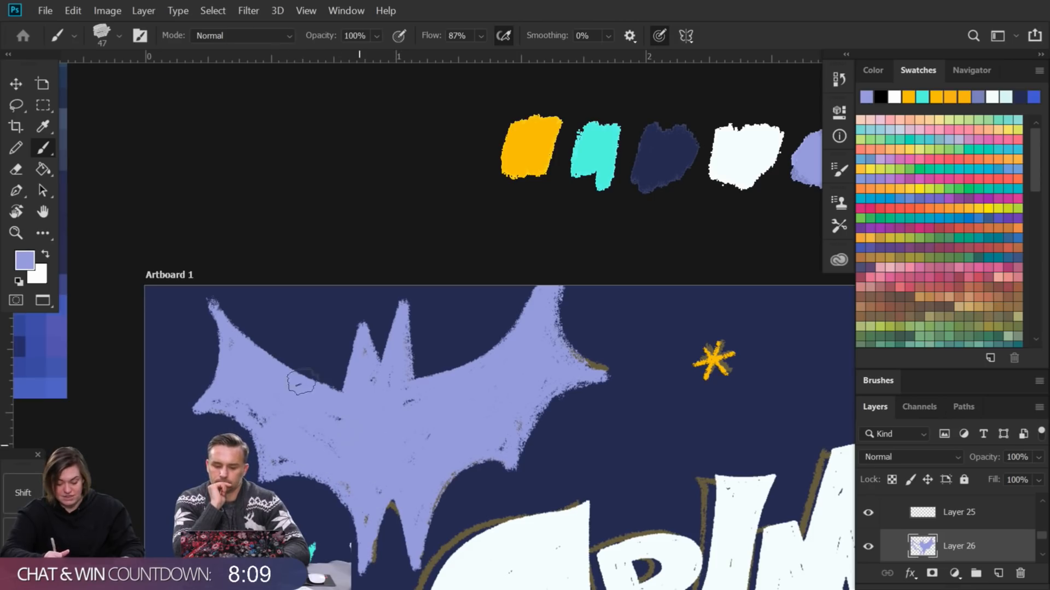
mouse_move(206, 302)
left_mouse_down()
mouse_move(217, 338)
mouse_move(210, 312)
left_mouse_up()
Step: Trim the side point of the bat's right wing and repaint the wing's outer edge in lavender
left_click_drag(606, 333, 533, 278)
left_click_drag(493, 241, 503, 317)
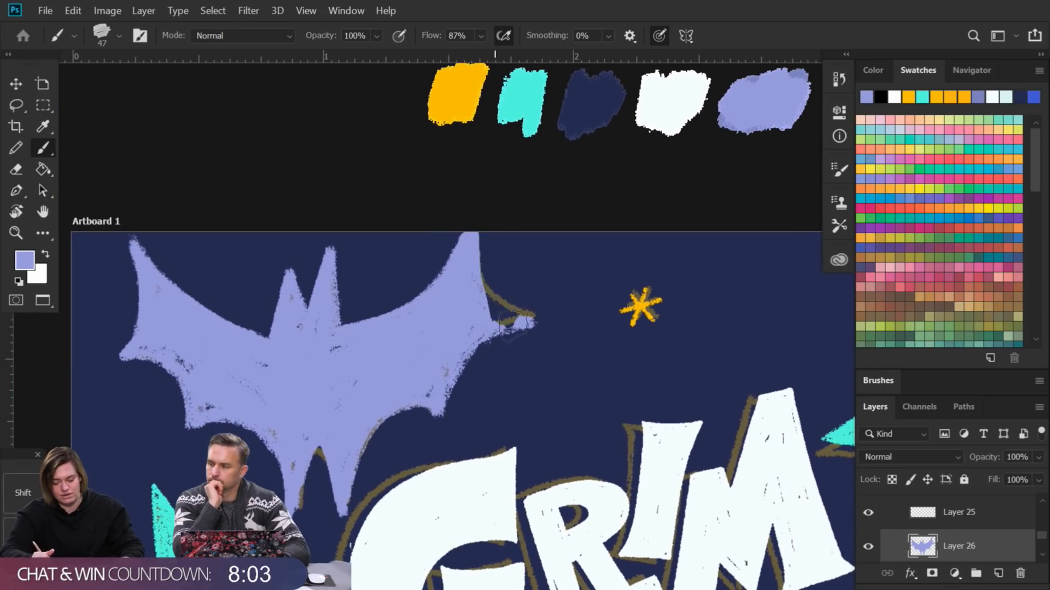
left_click_drag(401, 300, 471, 205)
mouse_move(334, 337)
left_mouse_down()
mouse_move(422, 309)
mouse_move(441, 284)
left_mouse_up()
mouse_move(380, 329)
left_mouse_down()
mouse_move(480, 236)
mouse_move(428, 296)
mouse_move(467, 247)
mouse_move(452, 272)
mouse_move(488, 207)
mouse_move(465, 253)
mouse_move(490, 210)
mouse_move(496, 310)
mouse_move(511, 321)
mouse_move(483, 269)
mouse_move(517, 310)
mouse_move(481, 304)
mouse_move(526, 326)
mouse_move(486, 225)
left_mouse_up()
left_click_drag(506, 318, 522, 290)
mouse_move(515, 191)
left_mouse_down()
mouse_move(517, 279)
mouse_move(512, 195)
left_mouse_up()
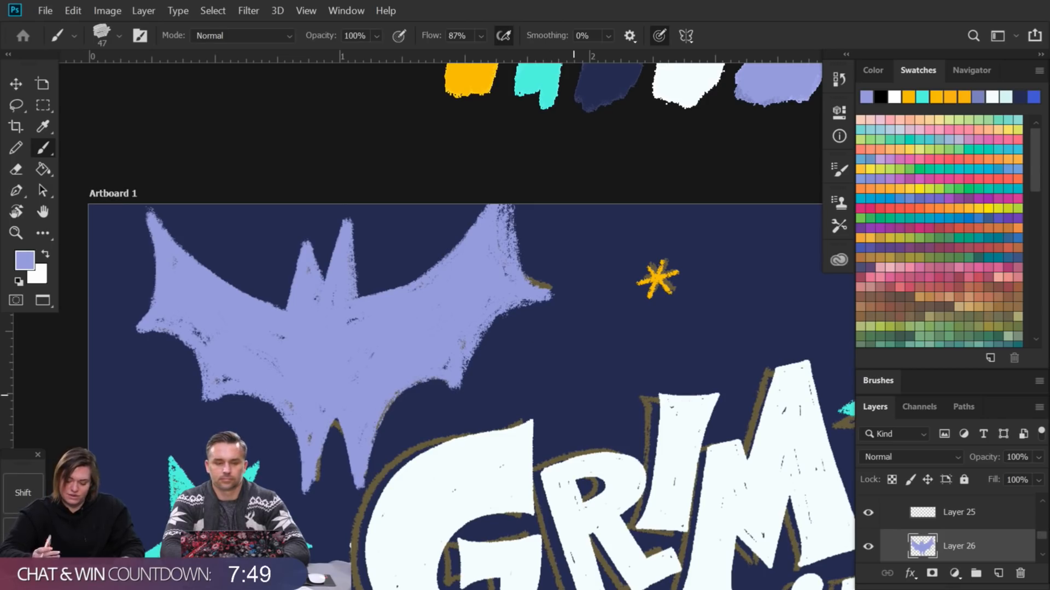
Step: Erase the bat's whole right wing and outline a narrower one in lavender with the brush at 30 px
mouse_move(389, 257)
left_mouse_down()
mouse_move(391, 377)
mouse_move(433, 405)
mouse_move(490, 363)
mouse_move(548, 267)
left_mouse_up()
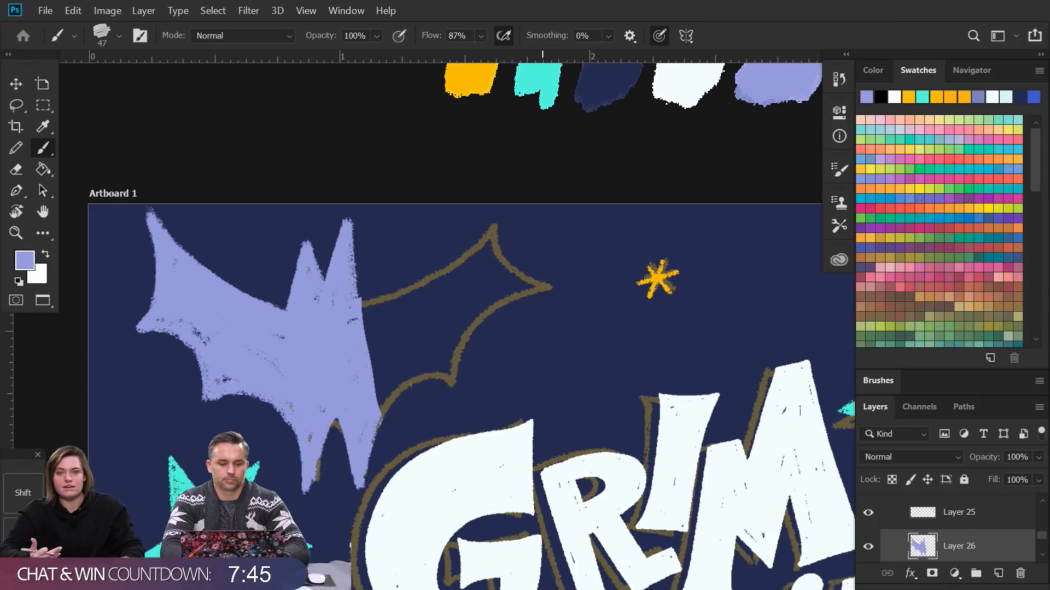
key("bracketleft")
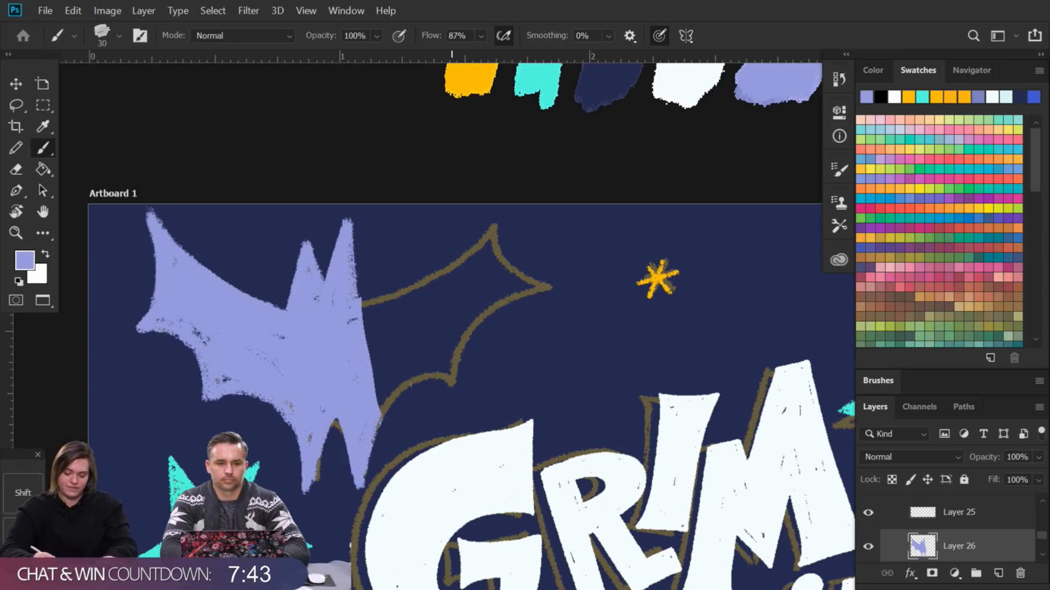
mouse_move(369, 296)
left_mouse_down()
mouse_move(408, 285)
mouse_move(498, 209)
mouse_move(350, 320)
left_mouse_up()
left_click_drag(350, 319, 515, 176)
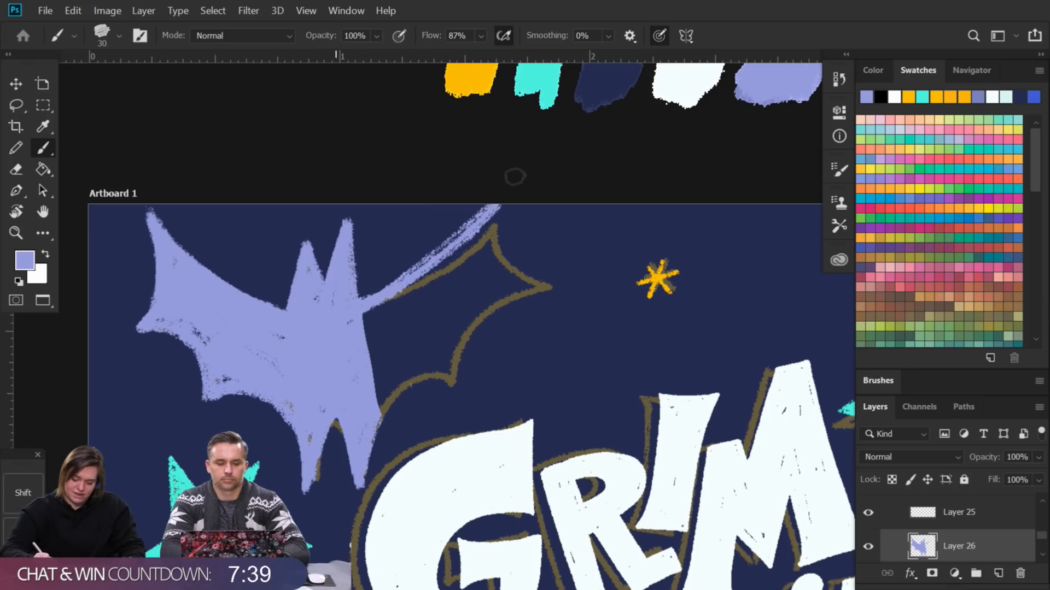
key("ctrl+z")
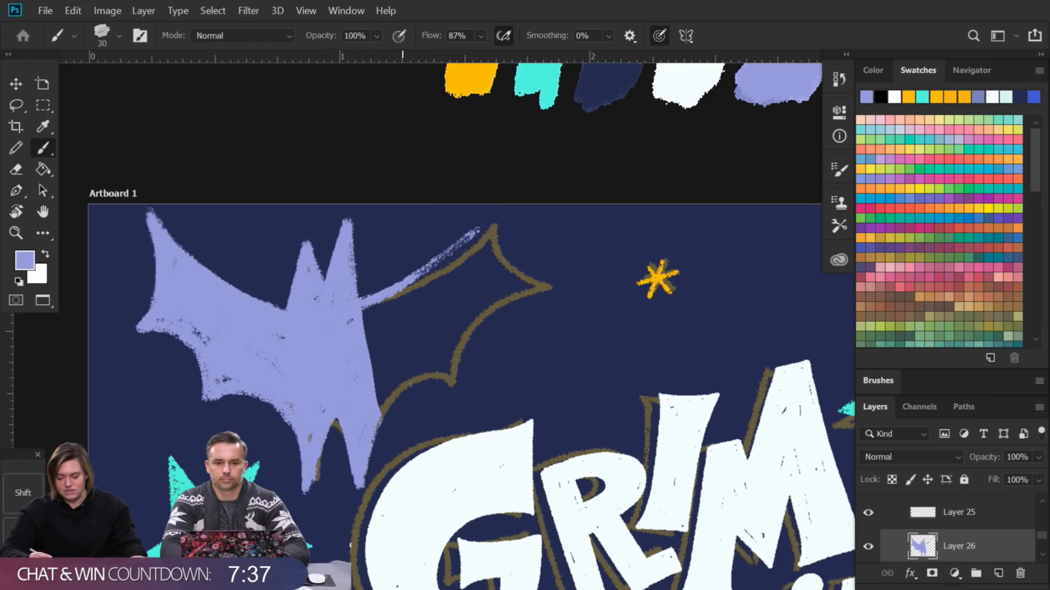
mouse_move(363, 303)
left_mouse_down()
mouse_move(499, 203)
mouse_move(393, 307)
left_mouse_up()
mouse_move(498, 201)
left_mouse_down()
mouse_move(474, 314)
mouse_move(494, 305)
mouse_move(500, 313)
mouse_move(495, 208)
mouse_move(485, 328)
mouse_move(427, 377)
mouse_move(421, 405)
mouse_move(393, 396)
mouse_move(418, 408)
left_mouse_up()
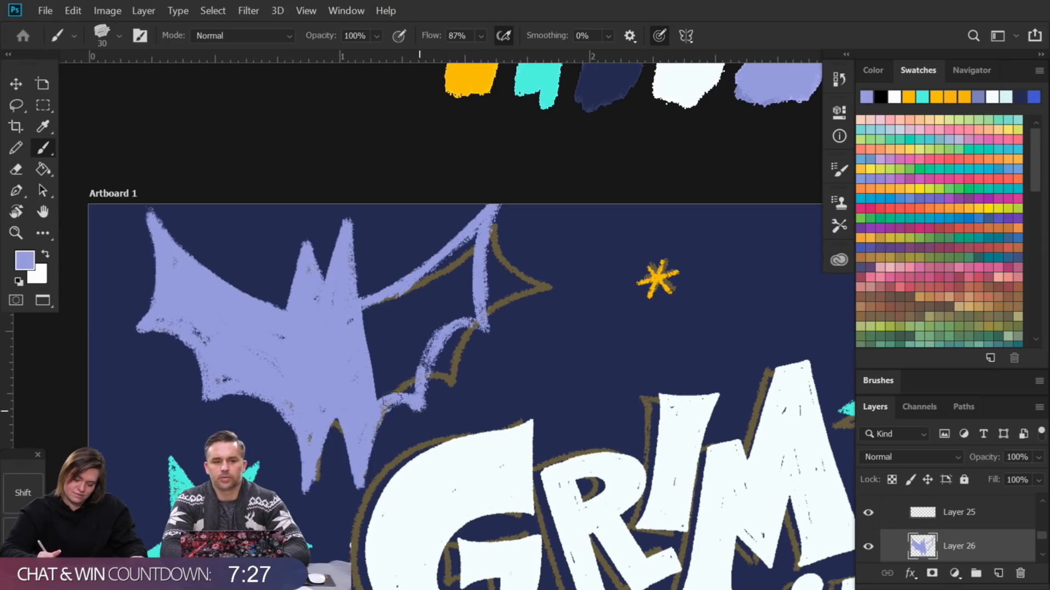
Step: Fill the narrower right wing with lavender and extend the left wing's upper tip to the artboard's top edge
mouse_move(444, 328)
left_mouse_down()
mouse_move(422, 361)
mouse_move(404, 312)
mouse_move(418, 302)
mouse_move(364, 309)
mouse_move(384, 346)
left_mouse_up()
mouse_move(371, 388)
left_mouse_down()
mouse_move(405, 391)
mouse_move(391, 373)
mouse_move(379, 386)
mouse_move(398, 388)
mouse_move(420, 362)
mouse_move(430, 318)
mouse_move(475, 284)
mouse_move(474, 315)
mouse_move(465, 240)
mouse_move(442, 260)
mouse_move(430, 306)
mouse_move(443, 322)
mouse_move(418, 369)
mouse_move(474, 321)
mouse_move(487, 328)
mouse_move(504, 213)
mouse_move(479, 301)
mouse_move(496, 214)
mouse_move(481, 254)
mouse_move(495, 209)
mouse_move(480, 296)
left_mouse_up()
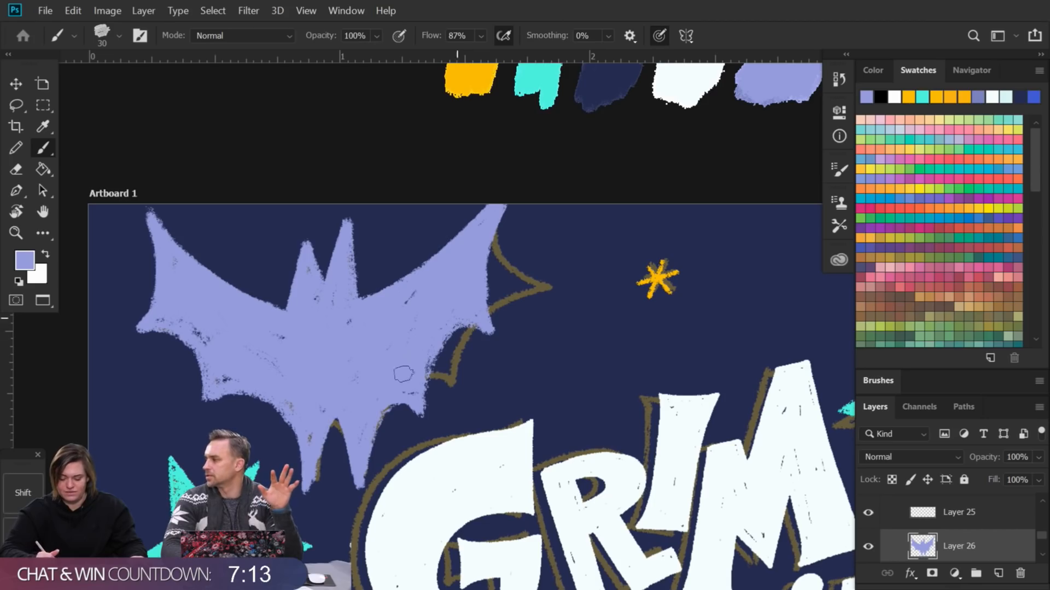
left_click_drag(154, 240, 153, 213)
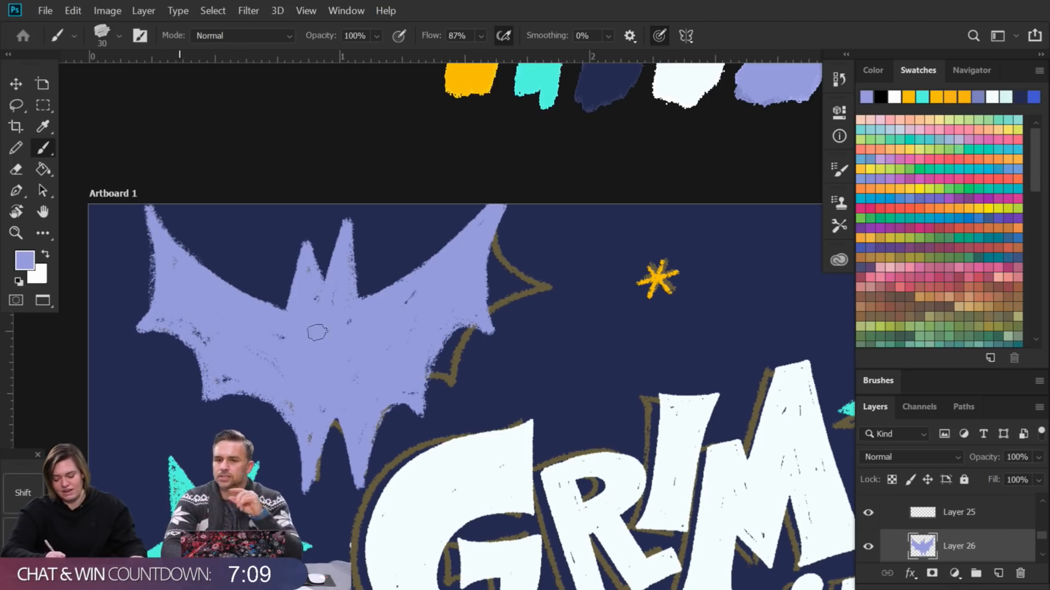
Step: Lasso the turquoise star overlapping the larger ghost's ear on Layer 23 and move it up and left, clear of the ghost
left_click_drag(492, 329, 478, 286)
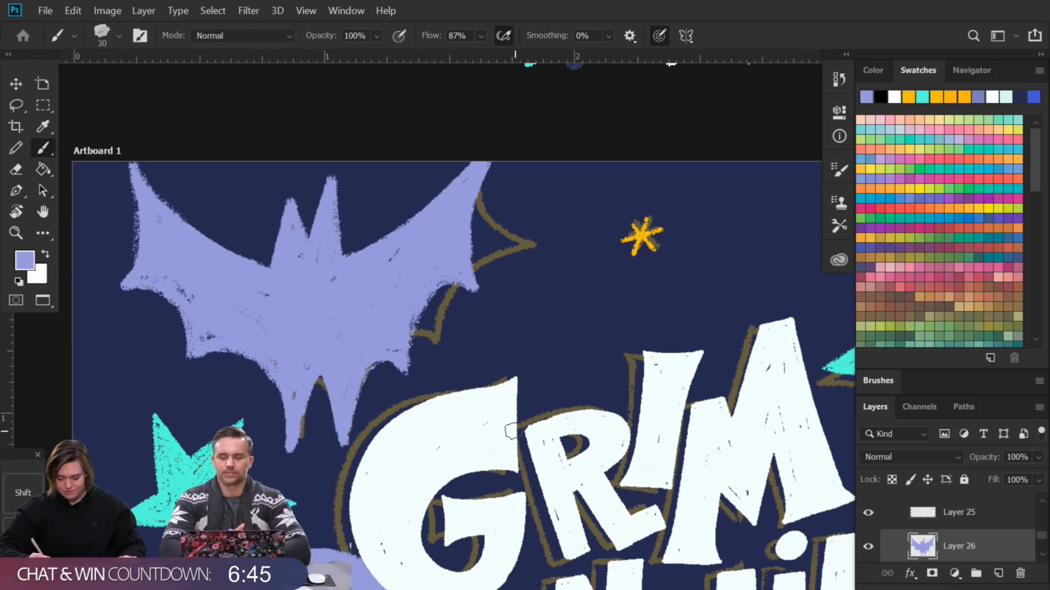
left_click_drag(541, 420, 496, 283)
left_click_drag(564, 539, 530, 368)
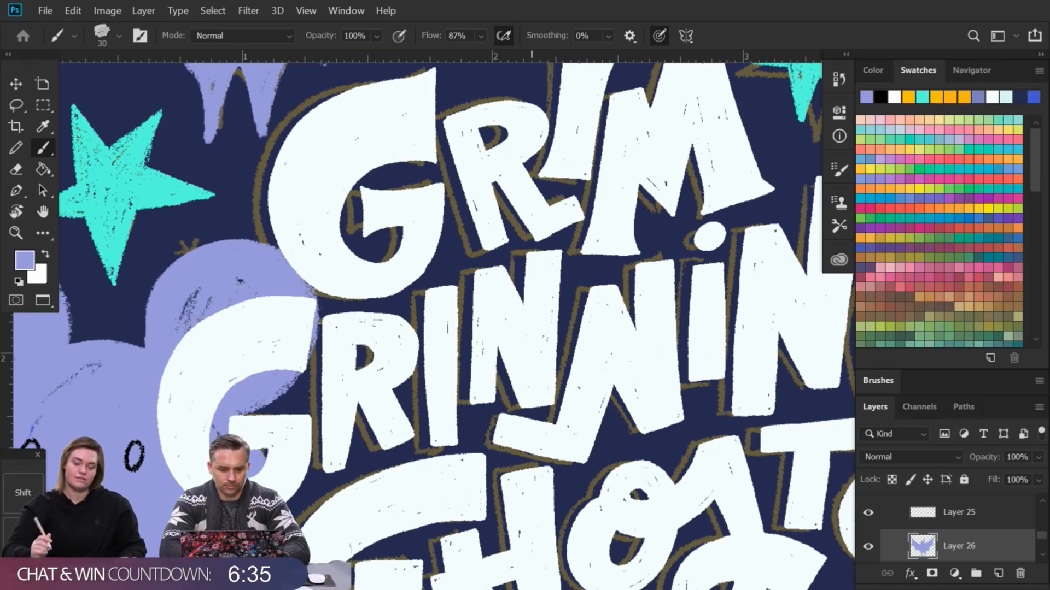
left_click_drag(627, 251, 546, 372)
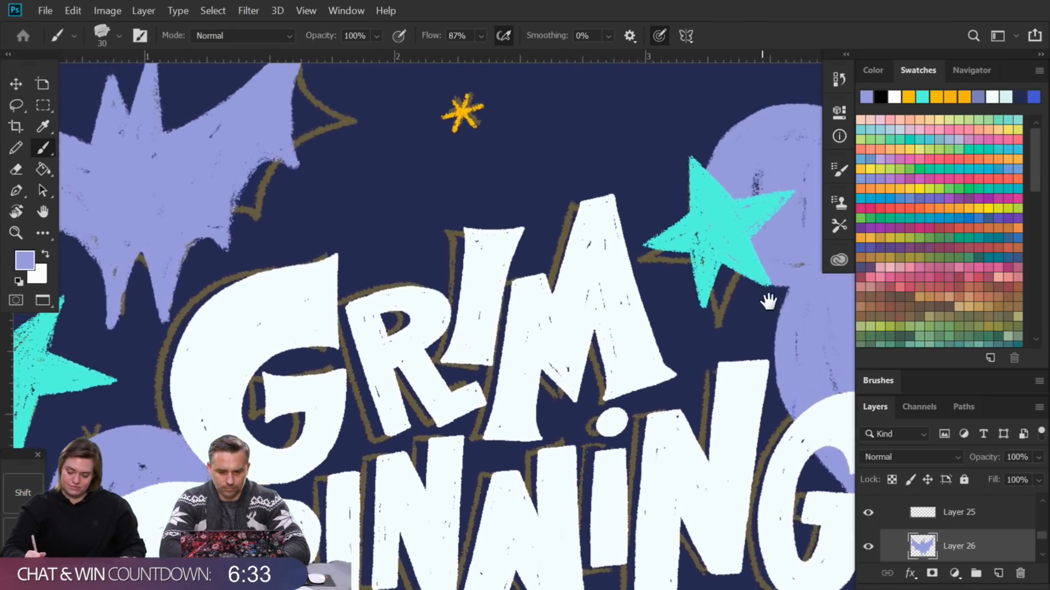
left_click_drag(765, 297, 683, 287)
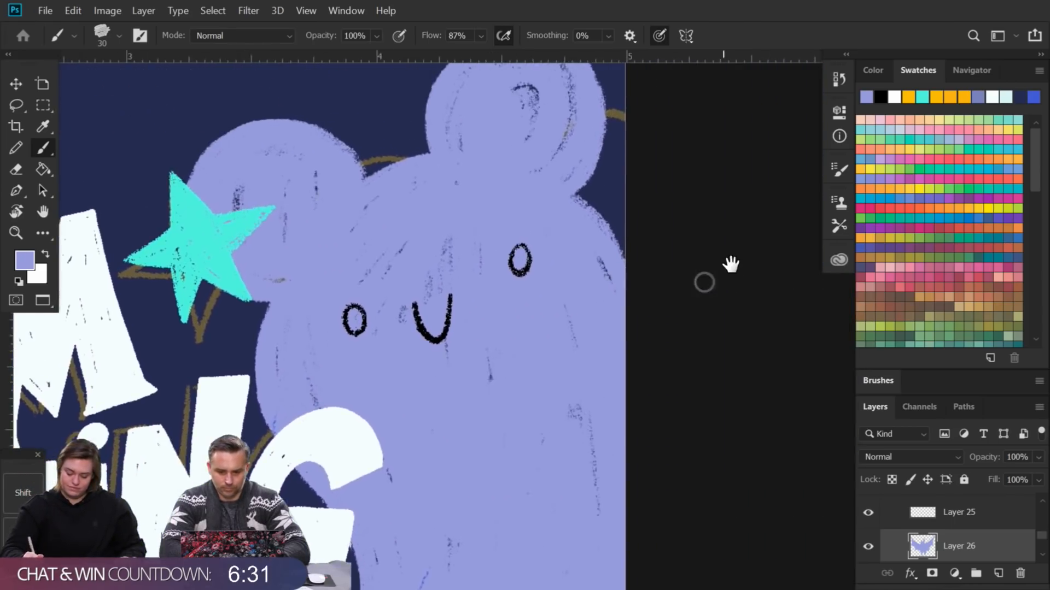
mouse_move(596, 303)
left_mouse_down()
mouse_move(736, 296)
mouse_move(750, 309)
left_mouse_up()
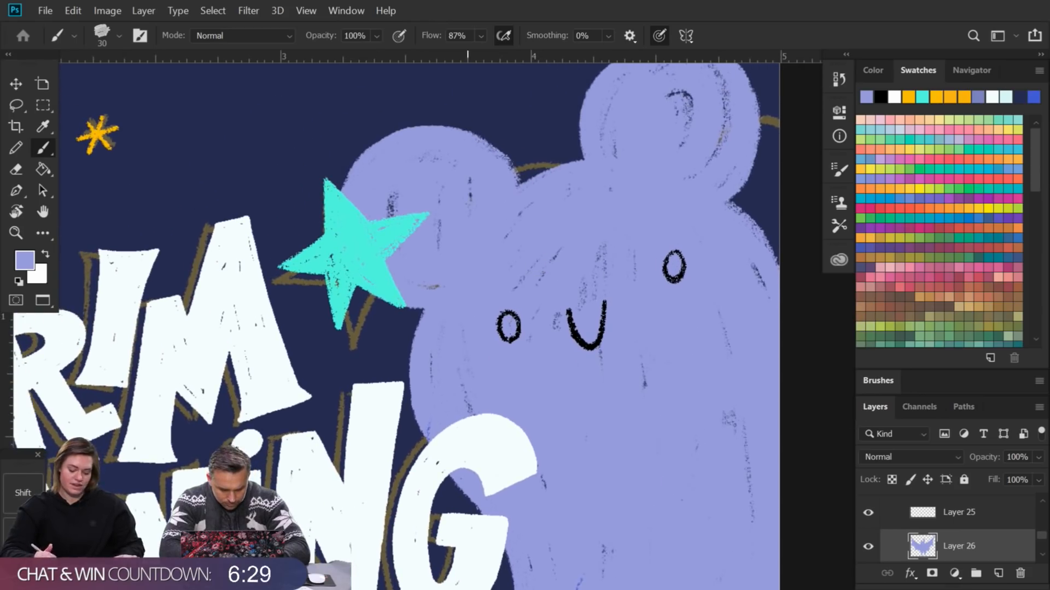
key("v")
right_click(356, 239)
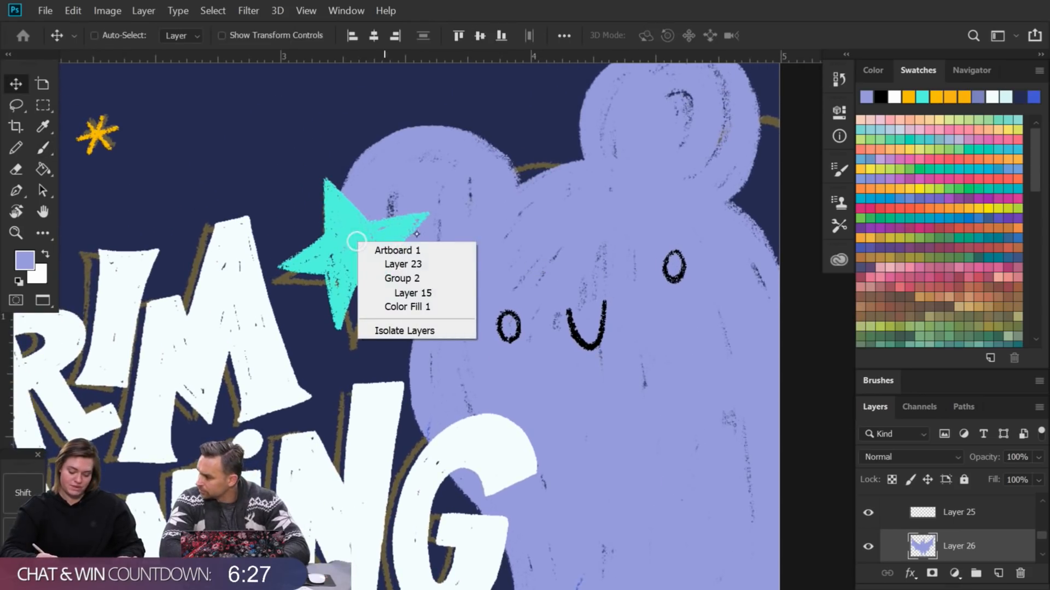
left_click(430, 293)
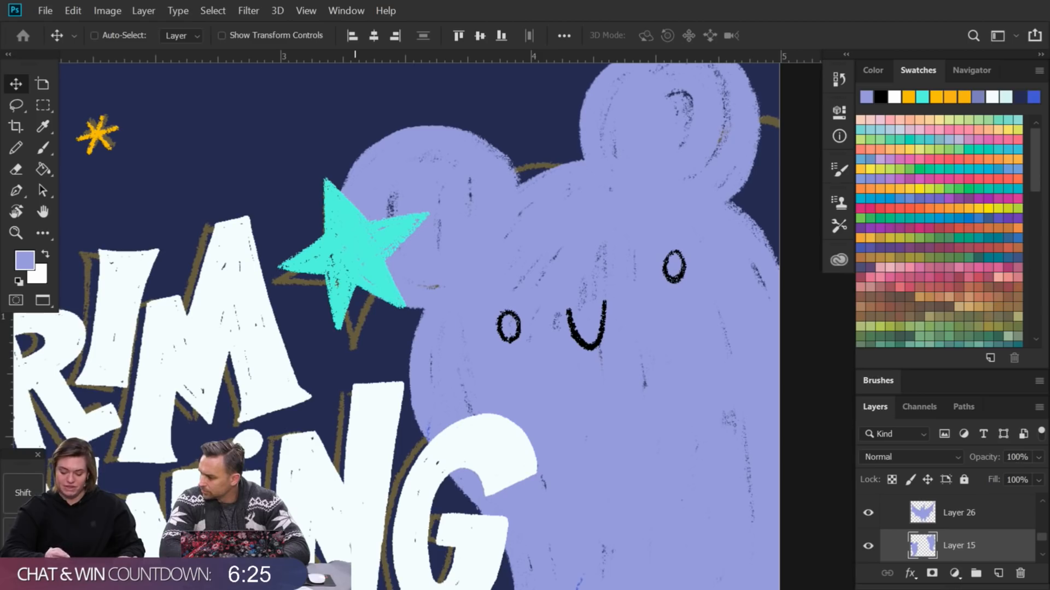
right_click(310, 259)
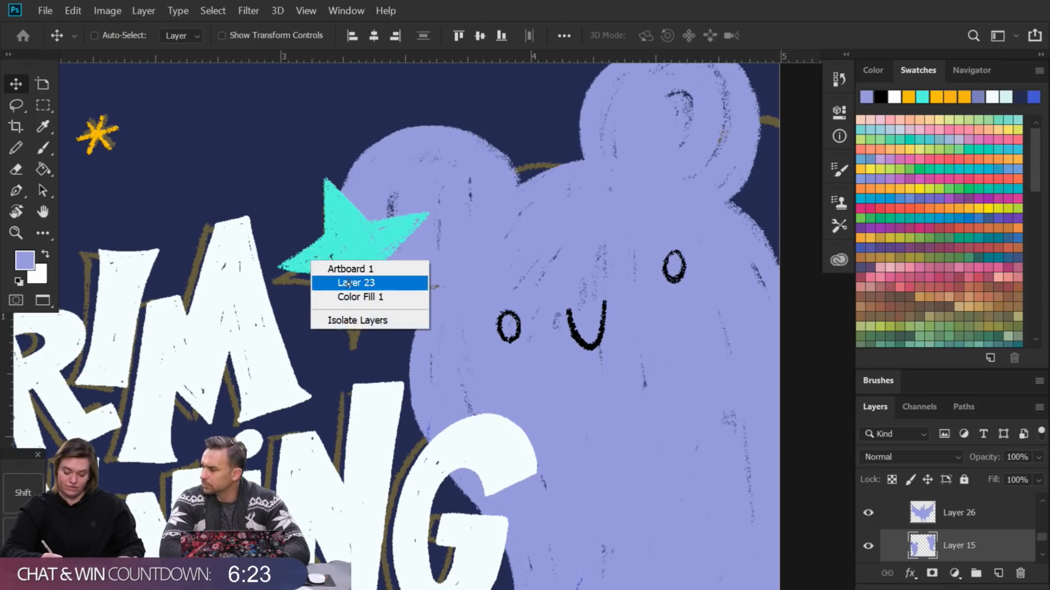
left_click(383, 281)
key("l")
mouse_move(455, 179)
left_mouse_down()
mouse_move(321, 164)
mouse_move(475, 222)
mouse_move(457, 181)
left_mouse_up()
mouse_move(389, 239)
left_mouse_down()
mouse_move(387, 207)
mouse_move(389, 237)
mouse_move(363, 232)
mouse_move(415, 223)
left_mouse_up()
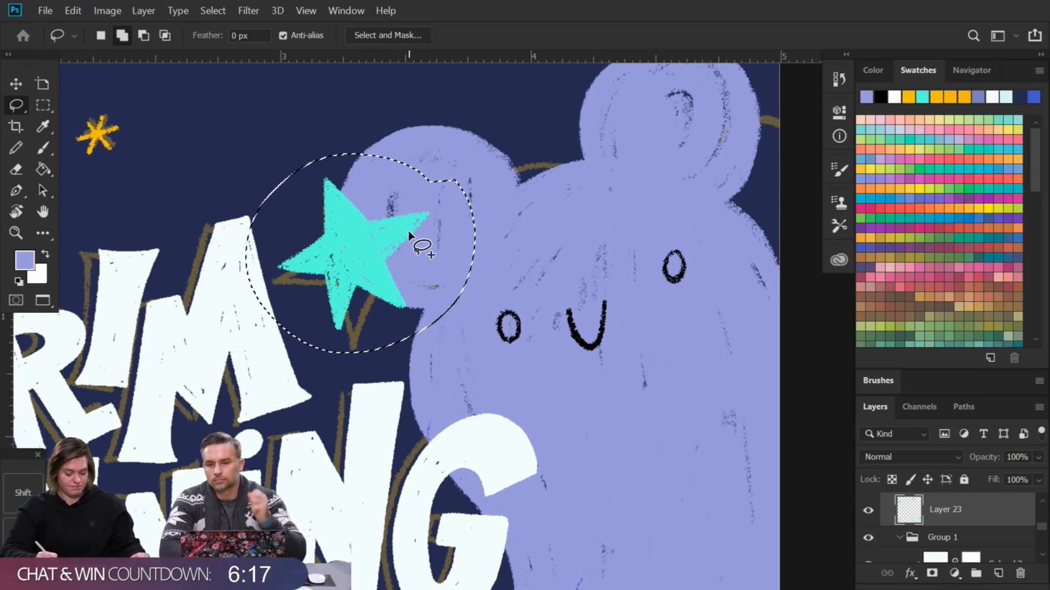
left_click_drag(368, 251, 303, 143)
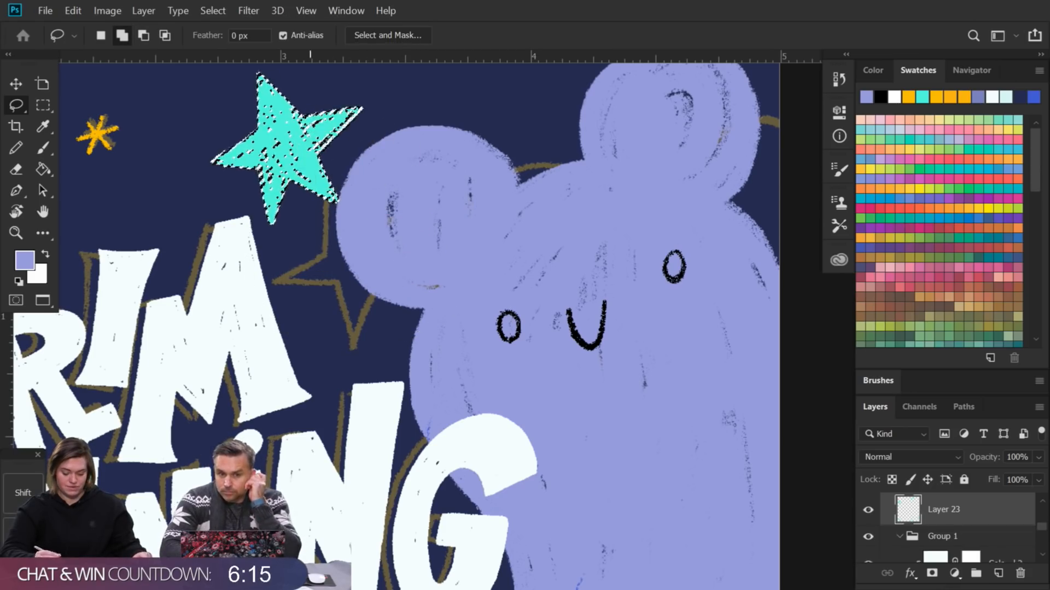
Step: Scale the moved turquoise star down to 70.79% and deselect it
key("ctrl+minus")
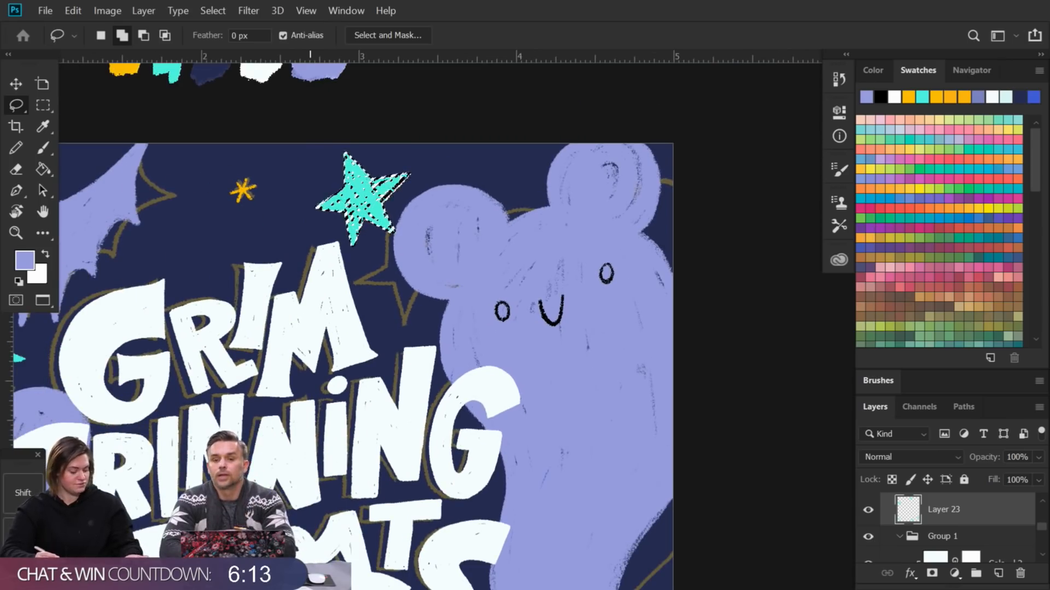
key("ctrl+t")
mouse_move(410, 149)
left_mouse_down()
mouse_move(378, 180)
mouse_move(383, 193)
left_mouse_up()
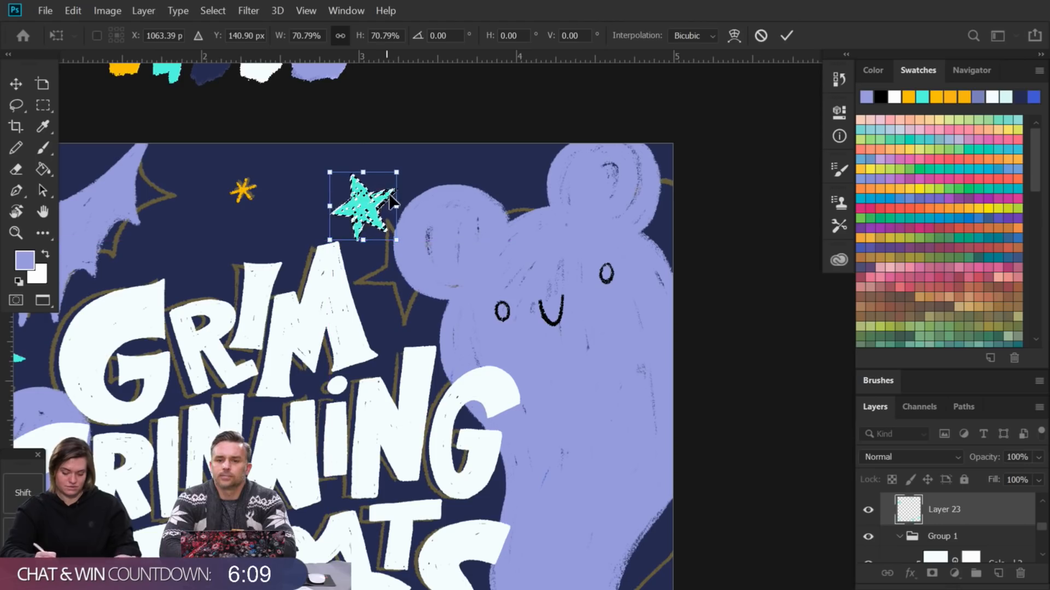
key("Return")
key("l")
left_click(402, 206)
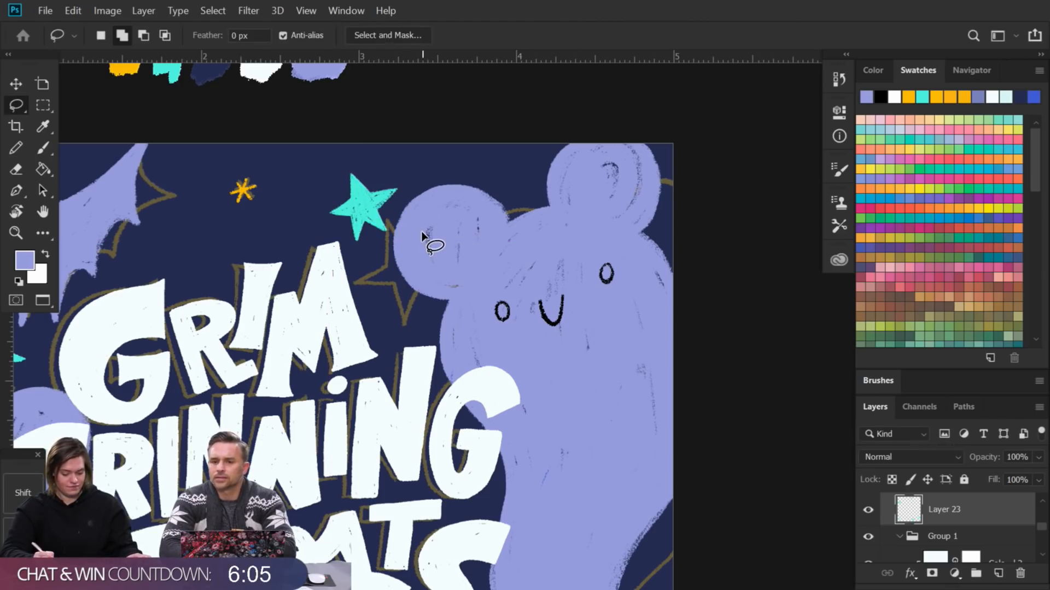
Step: Pick the ghost, ghost face, lettering and bat on the canvas in turn to check which layer each belongs to
key("v")
right_click(369, 204)
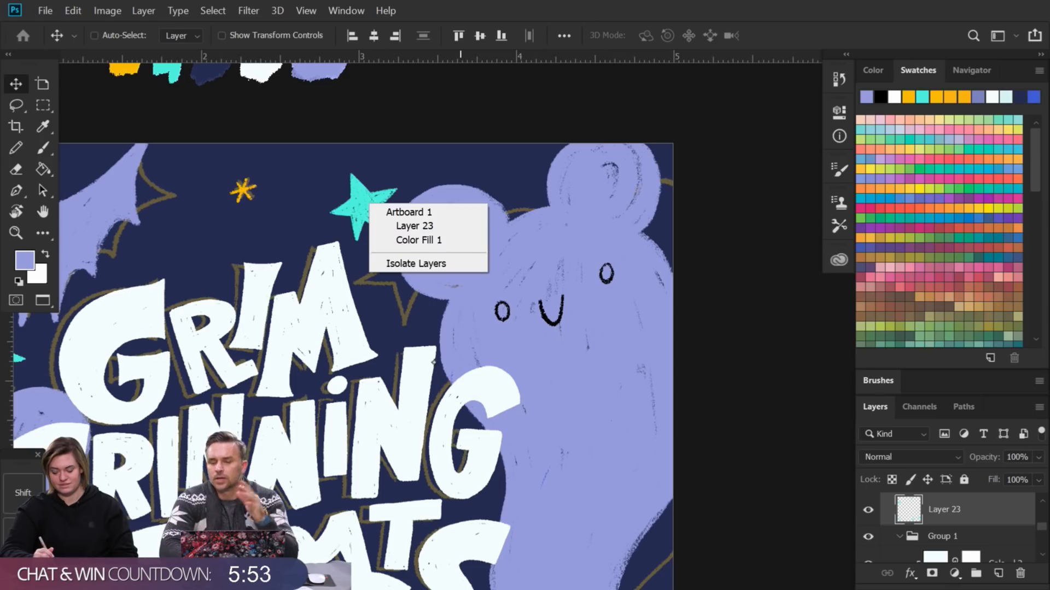
left_click(458, 385)
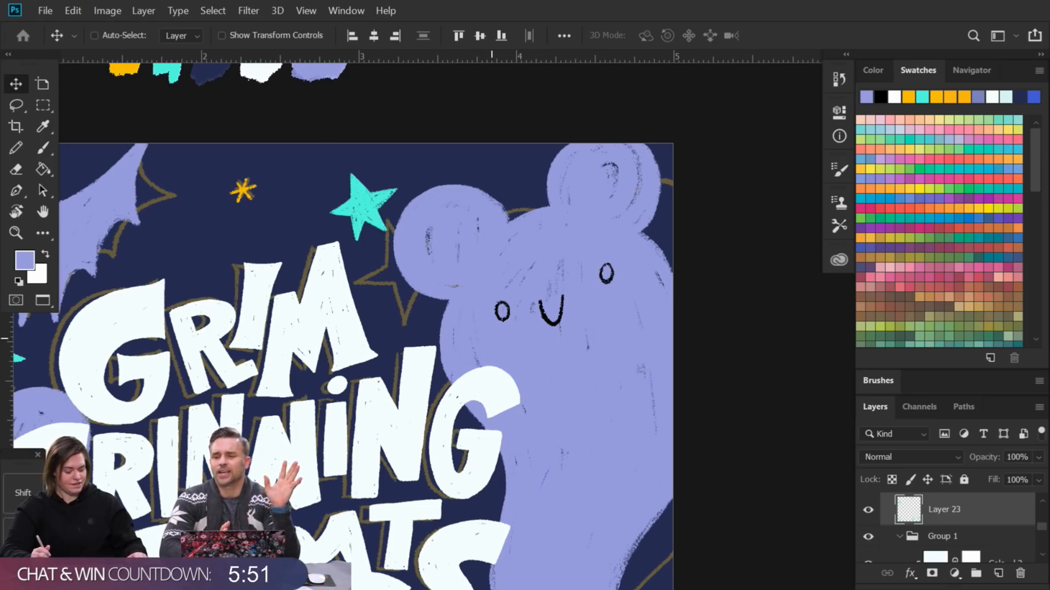
left_click(464, 274, "ctrl")
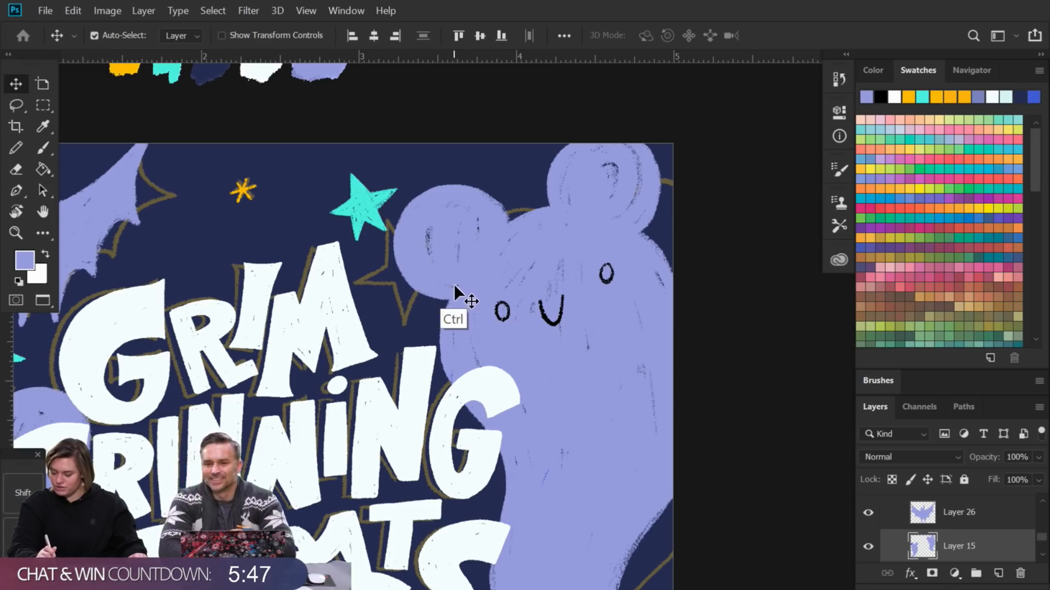
left_click(539, 324, "ctrl")
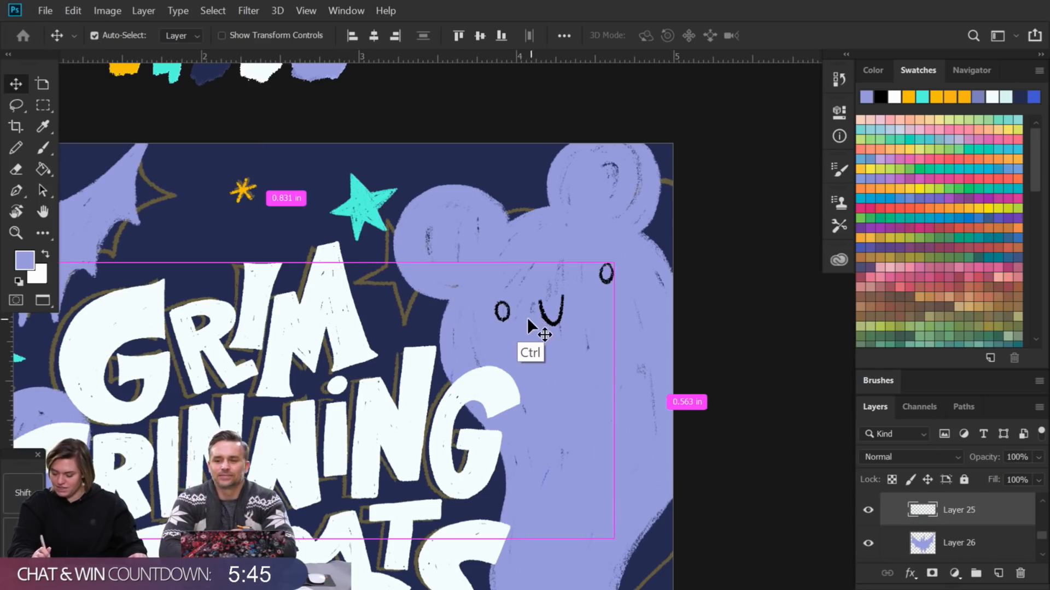
left_click(328, 323, "ctrl")
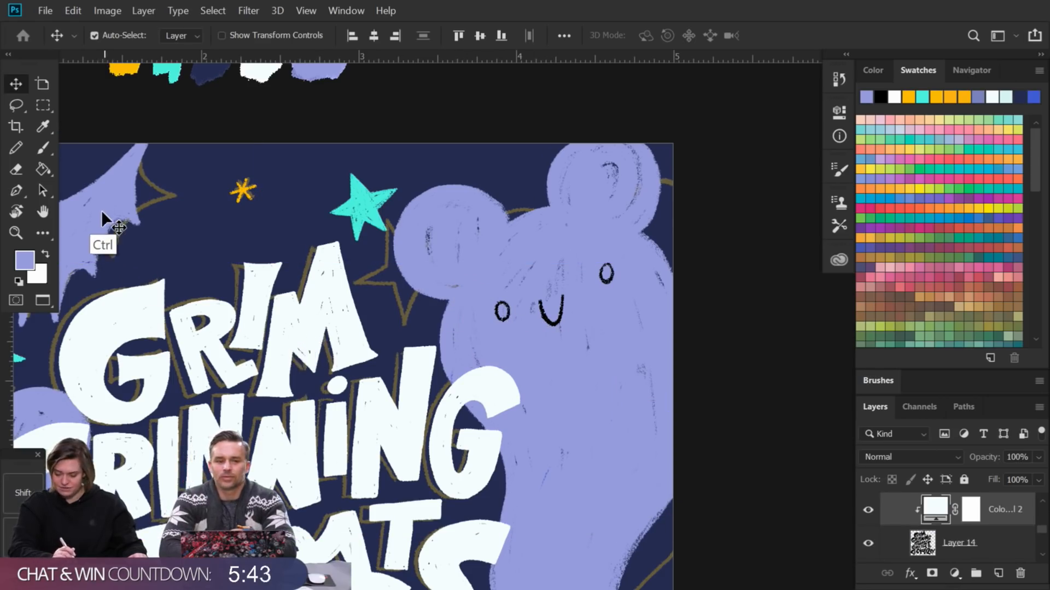
left_click(114, 237, "ctrl")
Step: Hide Layer 13, which holds the brown sketch lines, so only the painted artwork shows
left_click_drag(393, 315, 437, 218)
left_click_drag(423, 432, 384, 431)
left_click_drag(1042, 535, 1042, 551)
left_click(1041, 499)
left_click(1040, 500)
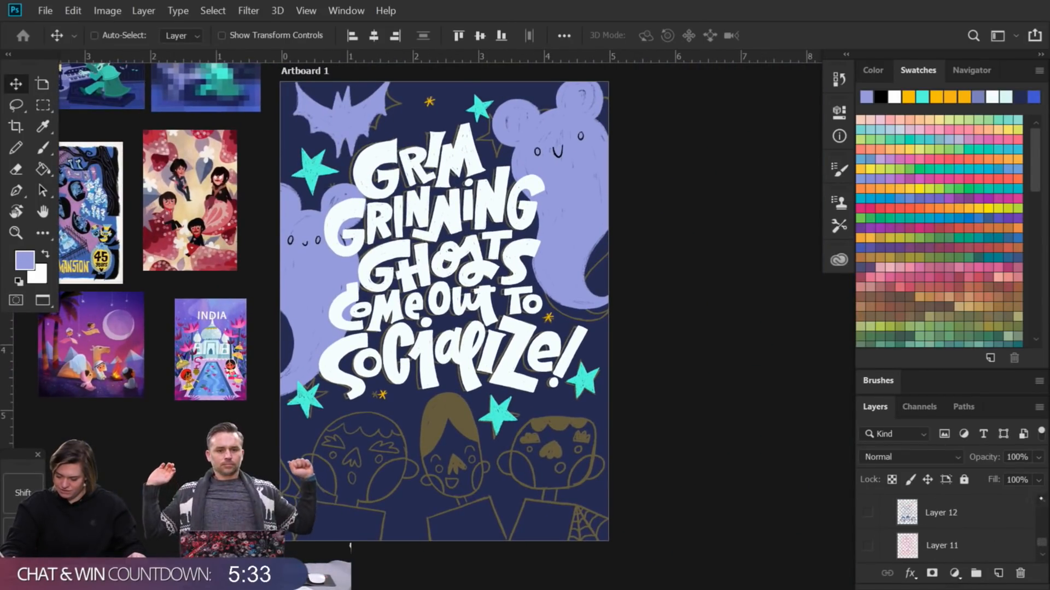
left_click(1041, 556)
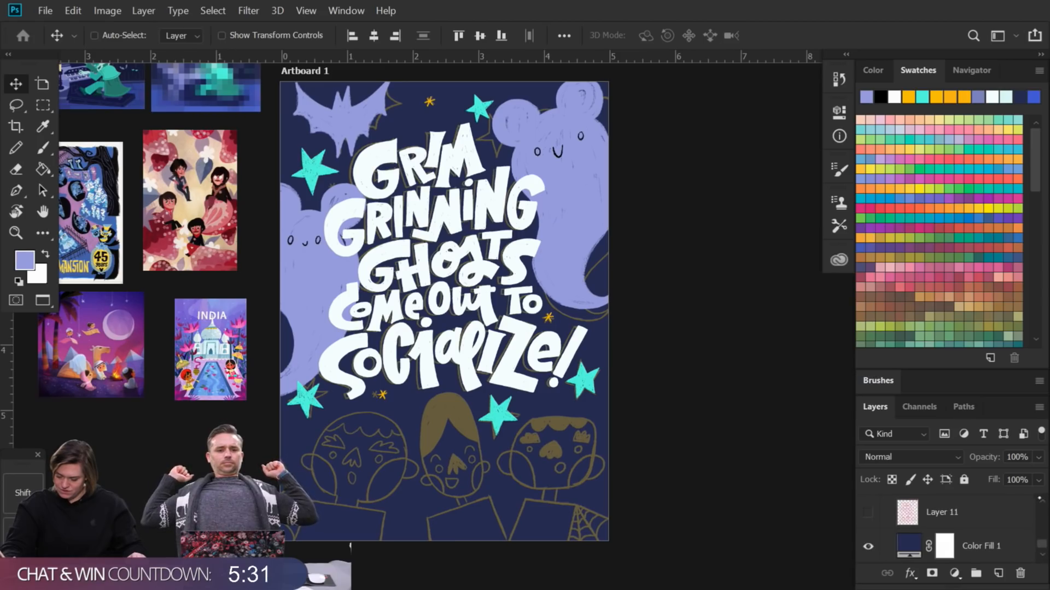
left_click(1041, 500)
left_click(1041, 499)
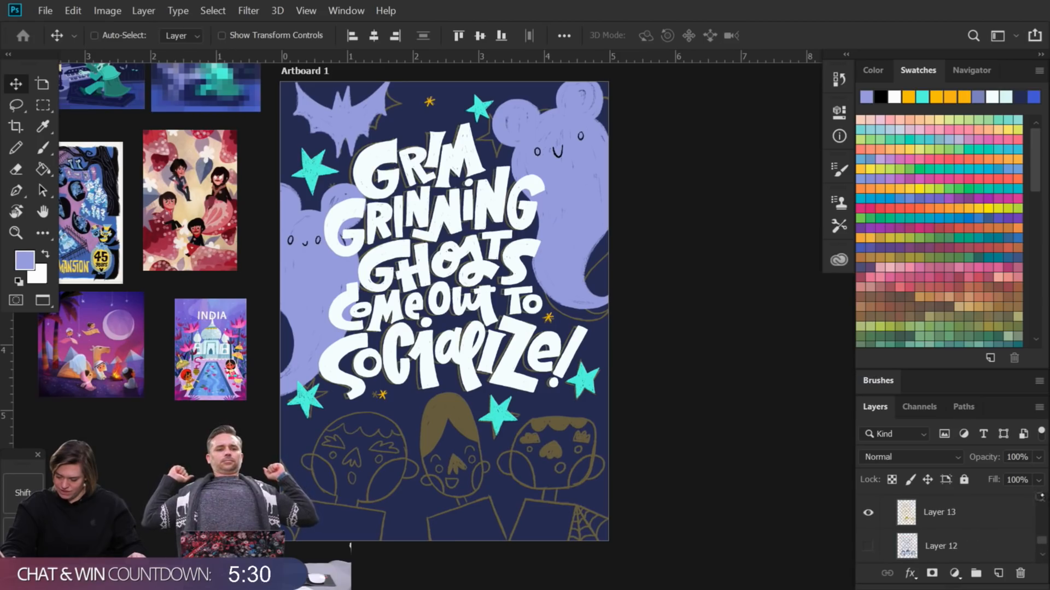
left_click(868, 514)
scroll(411, 326, "down", 1)
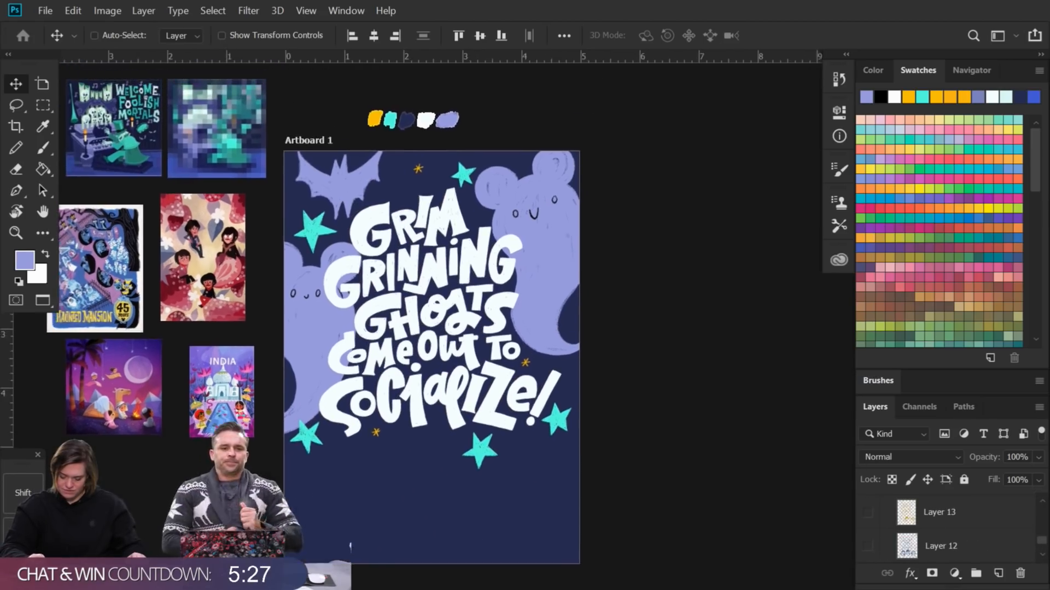
left_click_drag(429, 350, 435, 388)
key("r")
key("Escape")
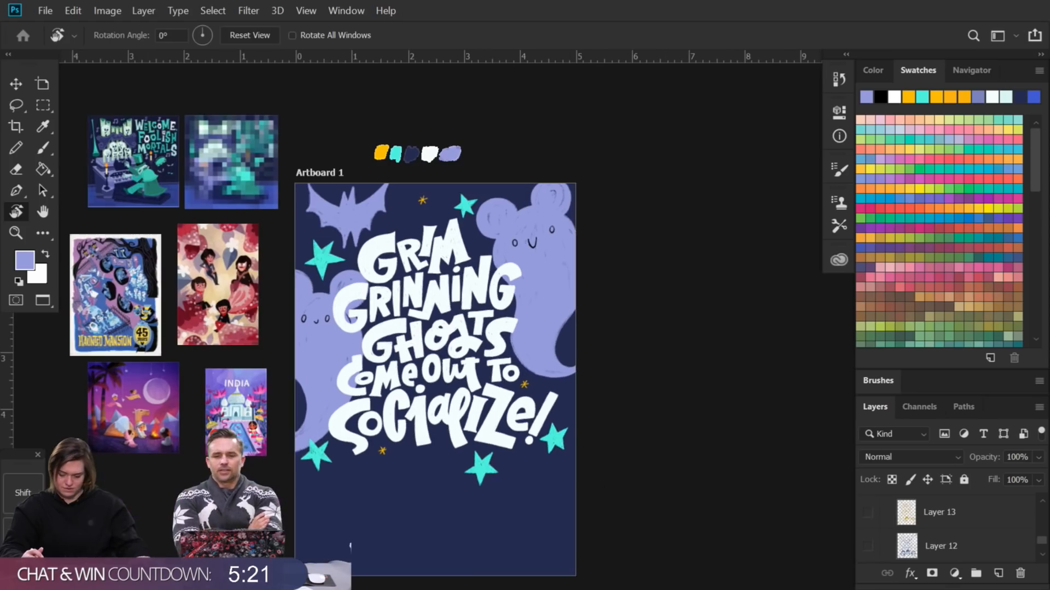
left_click_drag(611, 341, 638, 363)
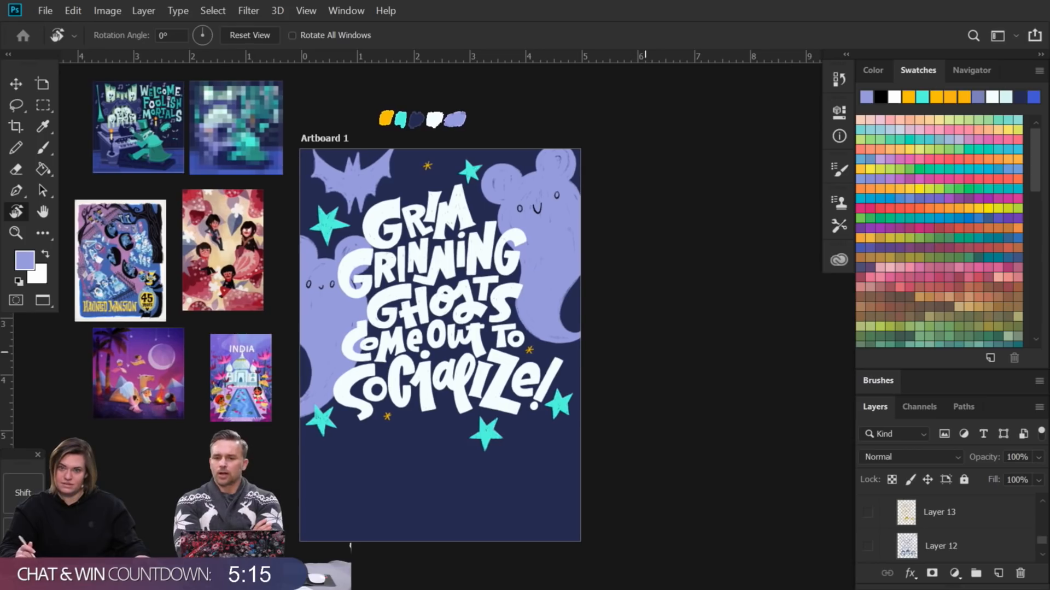
left_click_drag(660, 427, 660, 445)
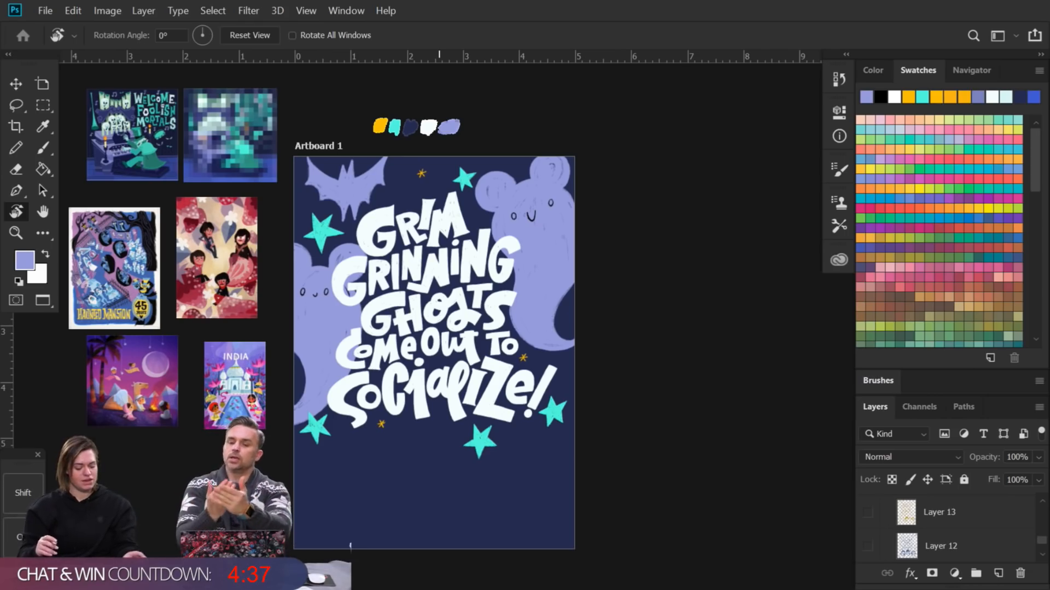
Step: Group the lettering's colour fill layer with Layer 14 and name the group "type"
key("z")
left_click_drag(511, 302, 534, 290)
key("v")
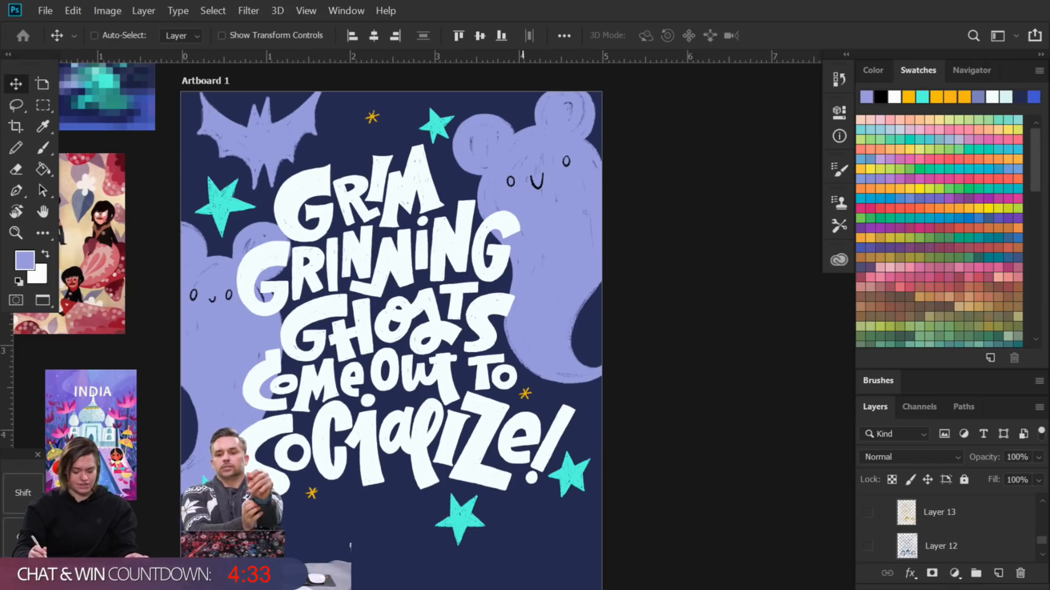
right_click(492, 311)
left_click(547, 344)
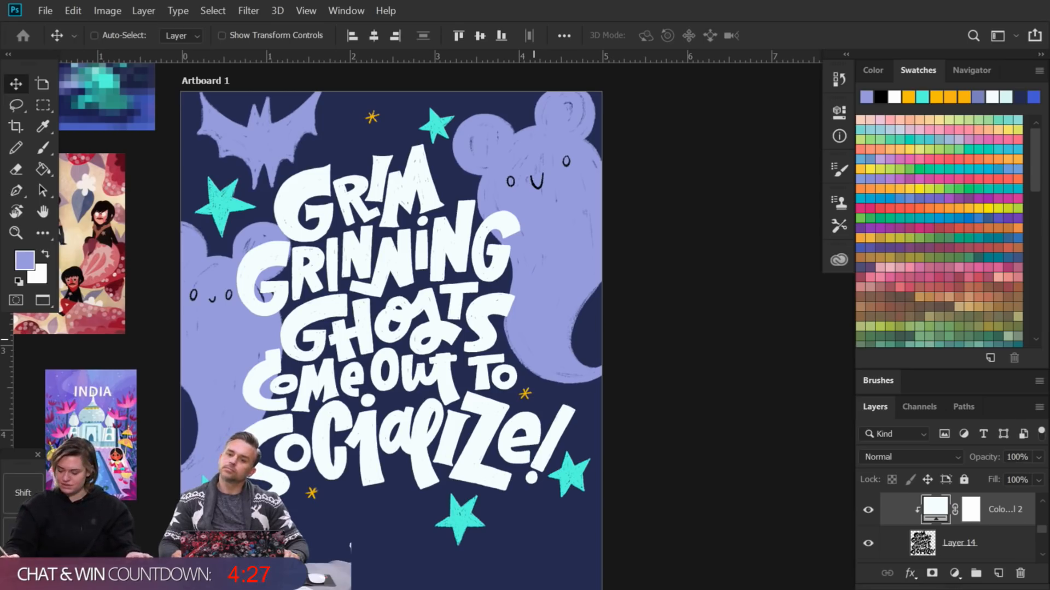
left_click(1010, 551, "shift")
key("ctrl+g")
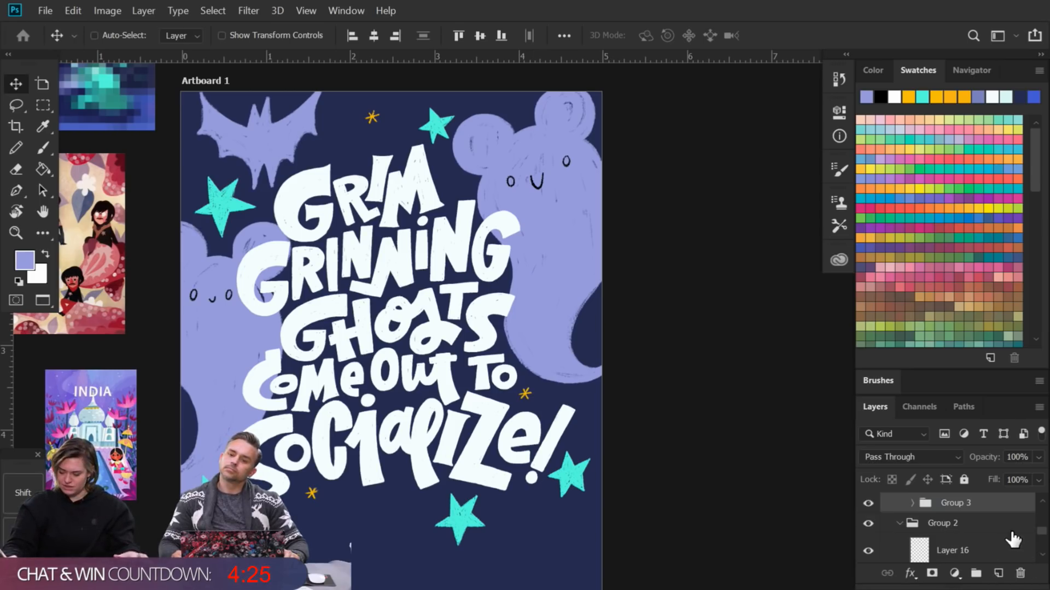
double_click(956, 503)
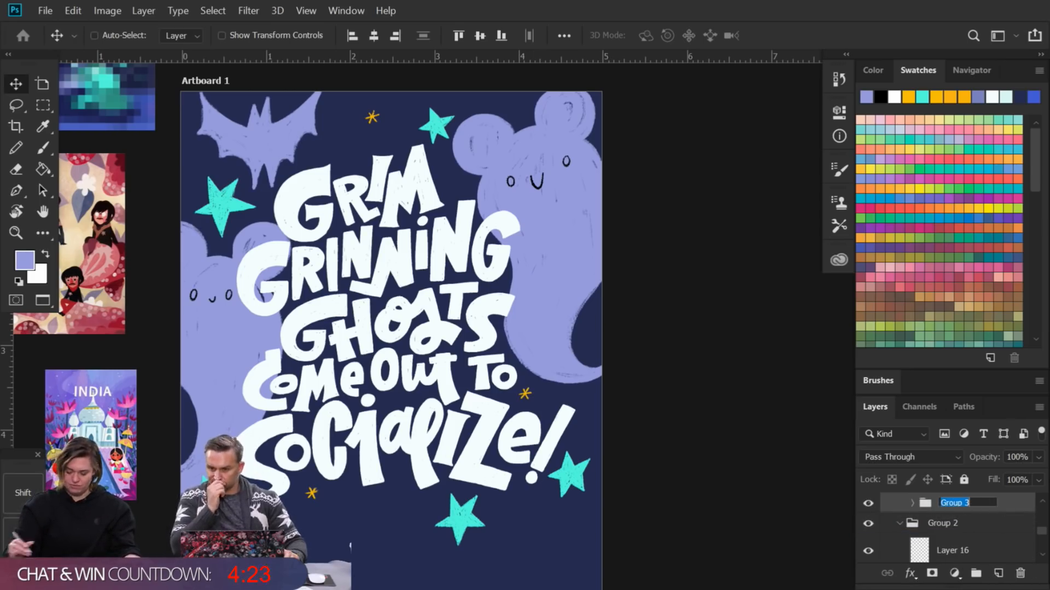
type("type")
key("Return")
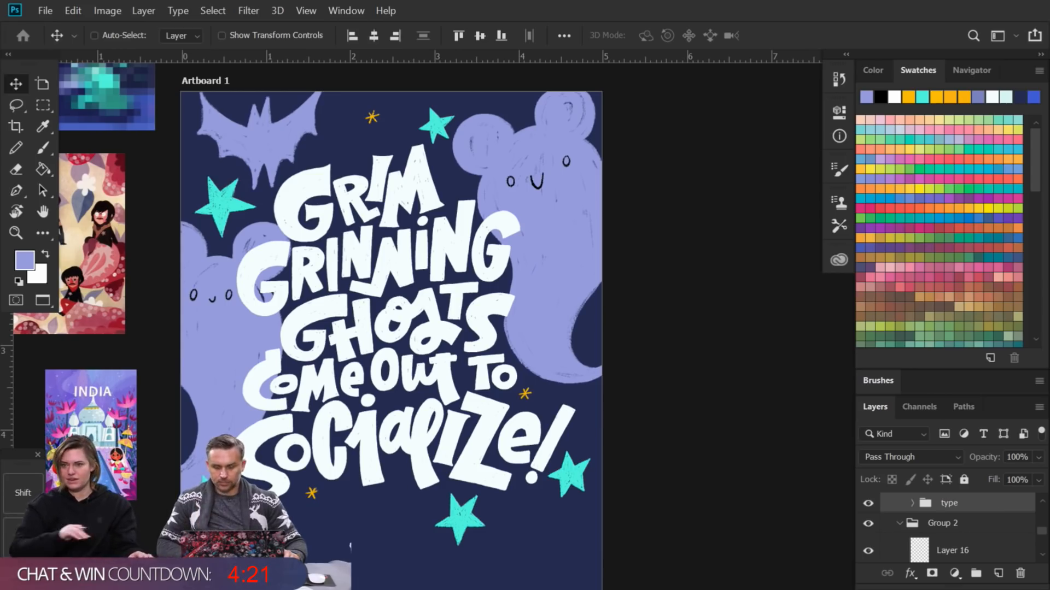
Step: Duplicate the "type" group and rename the copy "type behind"
left_click_drag(986, 504, 999, 574)
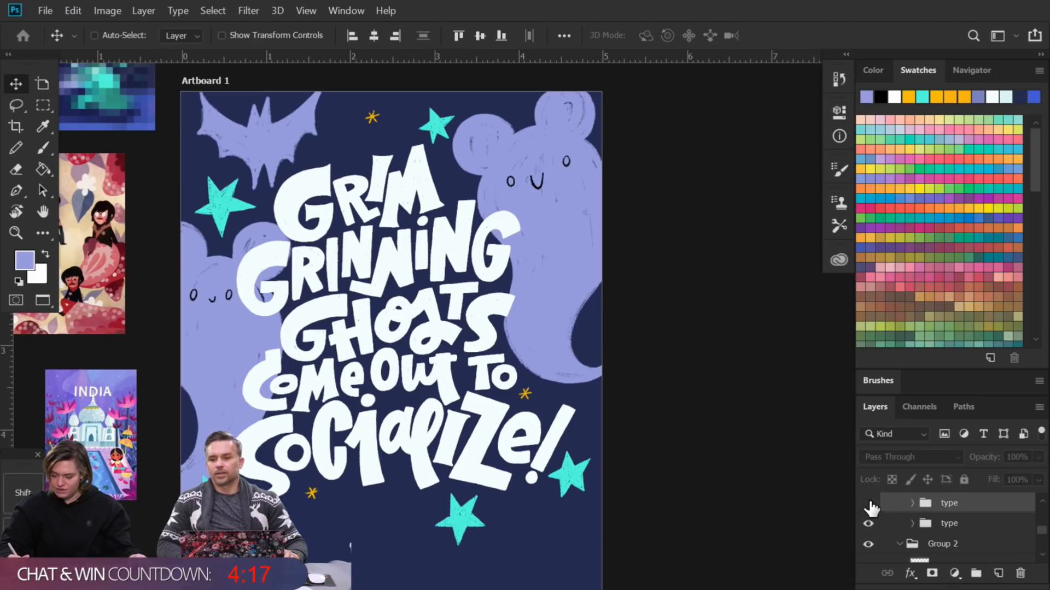
double_click(949, 503)
key("Right")
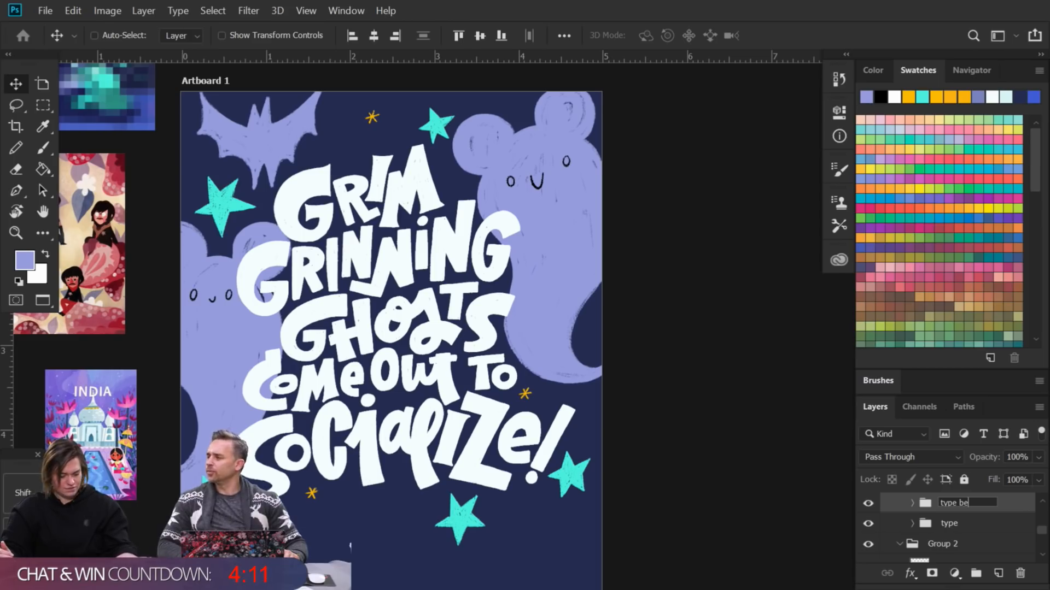
key("Return")
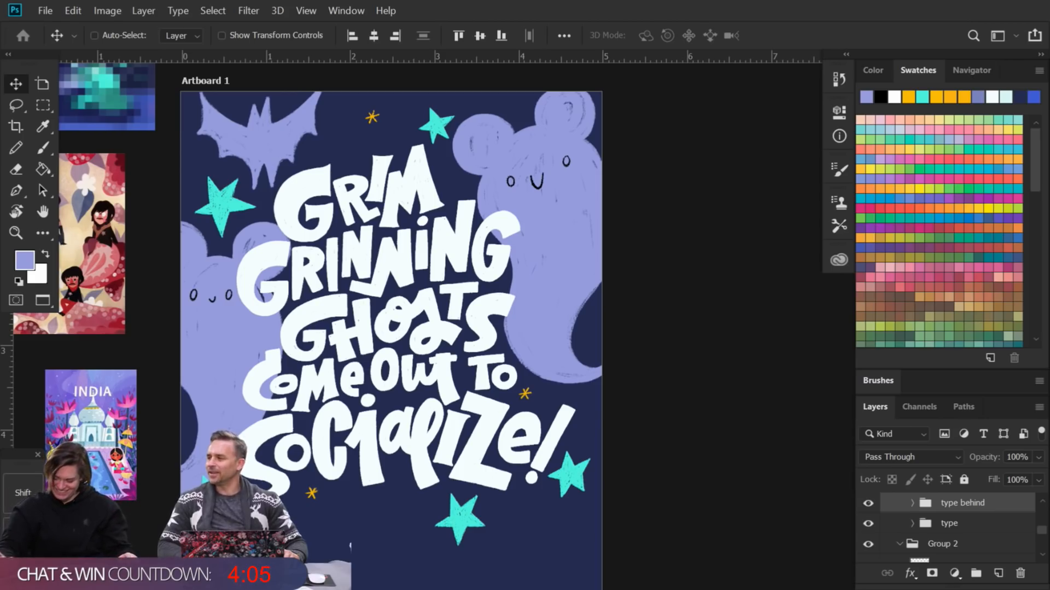
Step: Move the "type behind" group down the layer stack to just below Layer 16 in Group 2
key("ctrl")
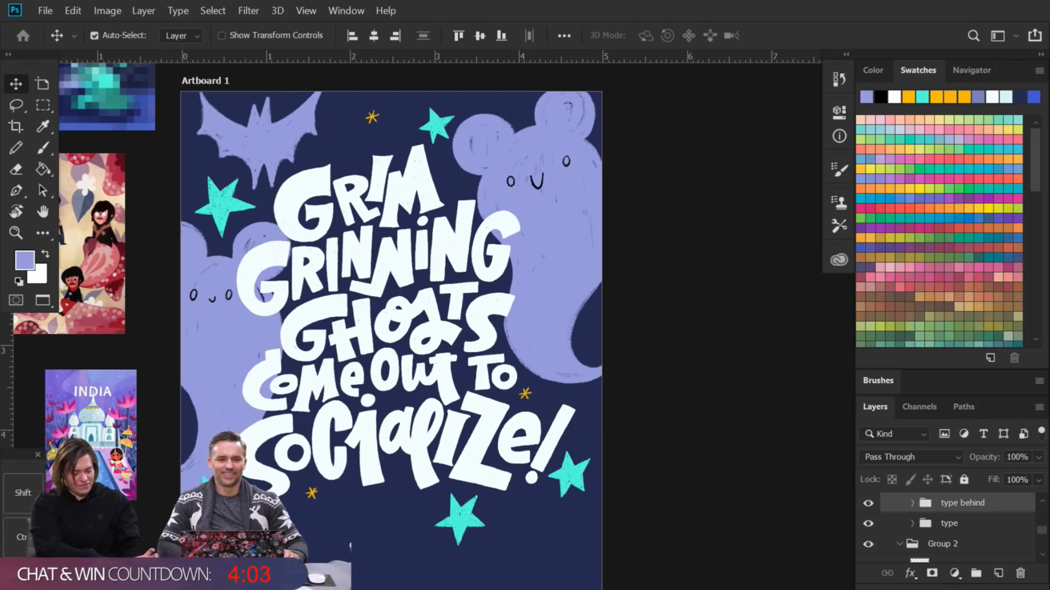
key("ctrl+bracketleft")
key("ctrl+[")
key("ctrl+[")
key("ctrl+[")
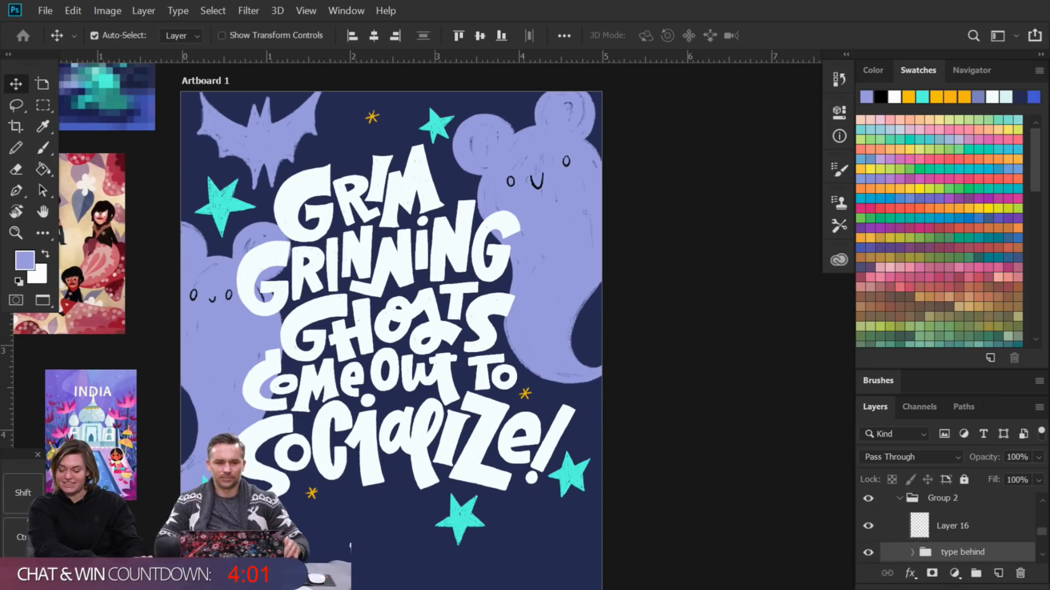
Step: Move the "type behind" group further down the layer stack to just below Layer 15
key("ctrl+[")
key("ctrl+[")
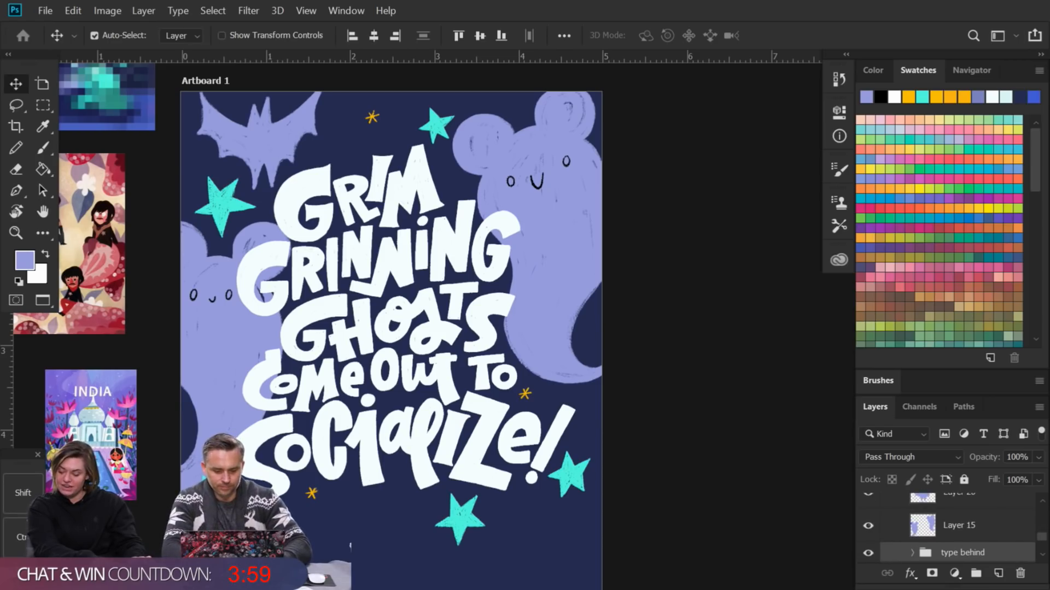
key("ctrl+[")
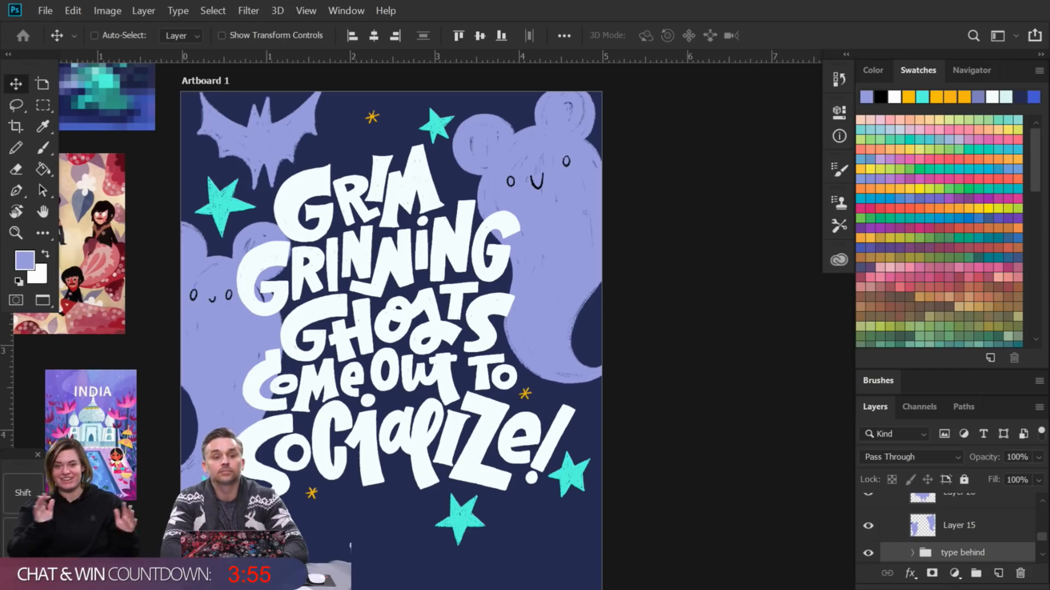
Step: Add a layer mask to the "type" group in Group 1
left_click_drag(1044, 537, 1043, 526)
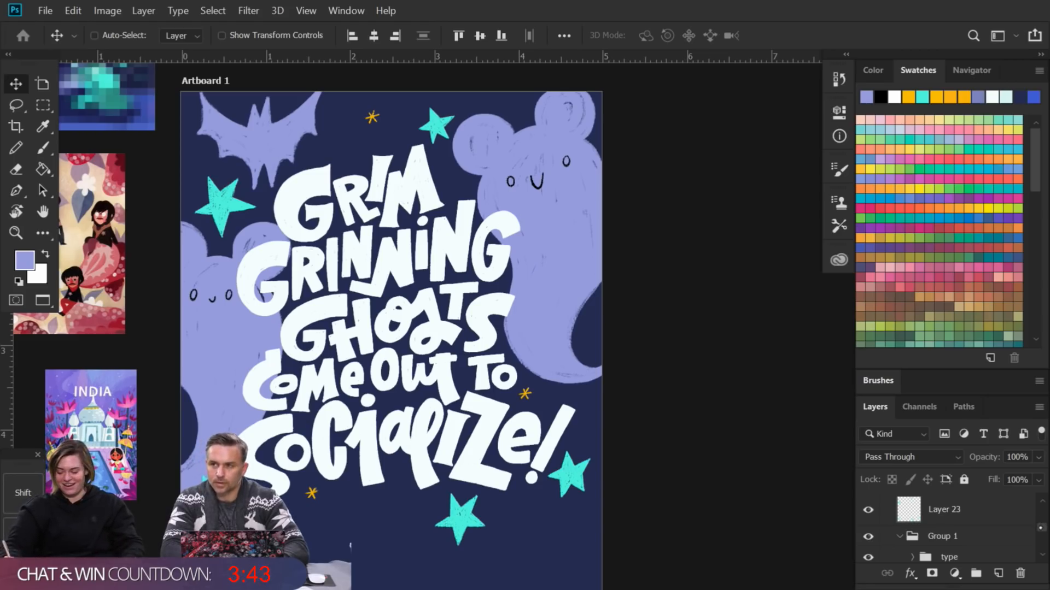
scroll(951, 525, "down", 5)
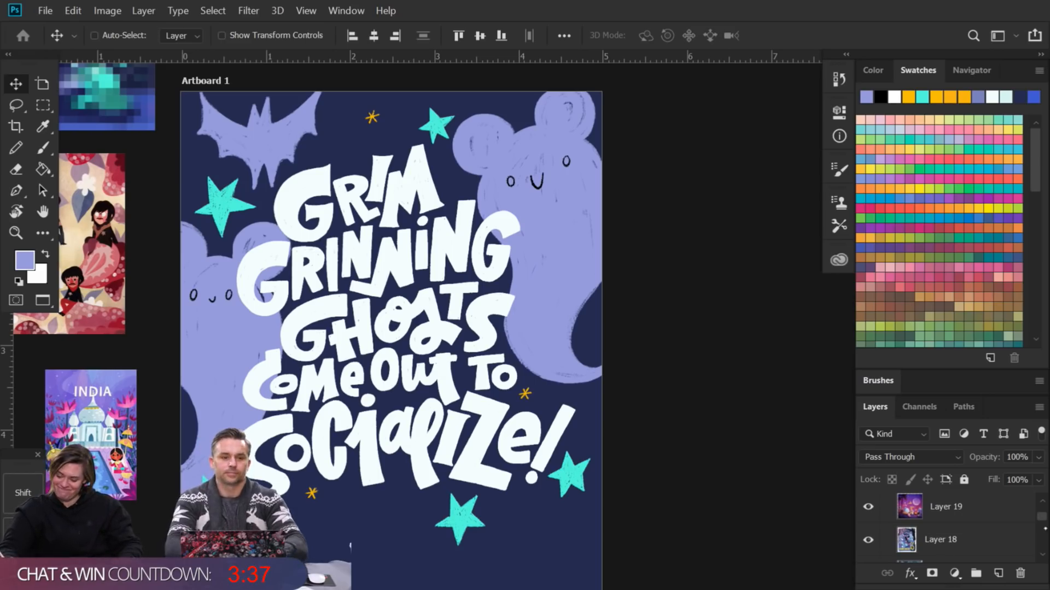
scroll(951, 525, "down", 5)
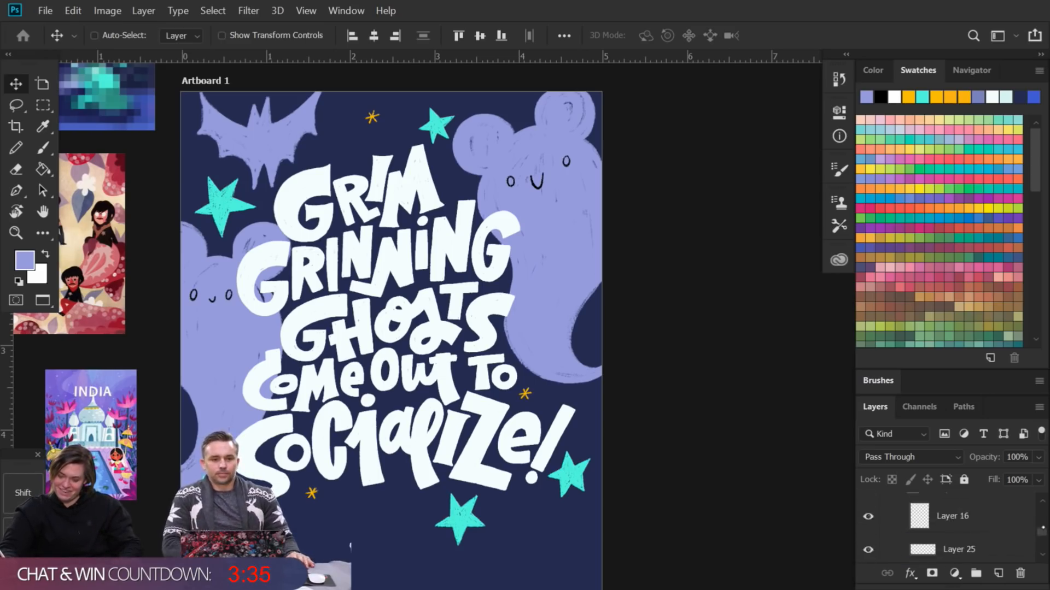
scroll(952, 525, "up", 1)
scroll(951, 525, "down", 1)
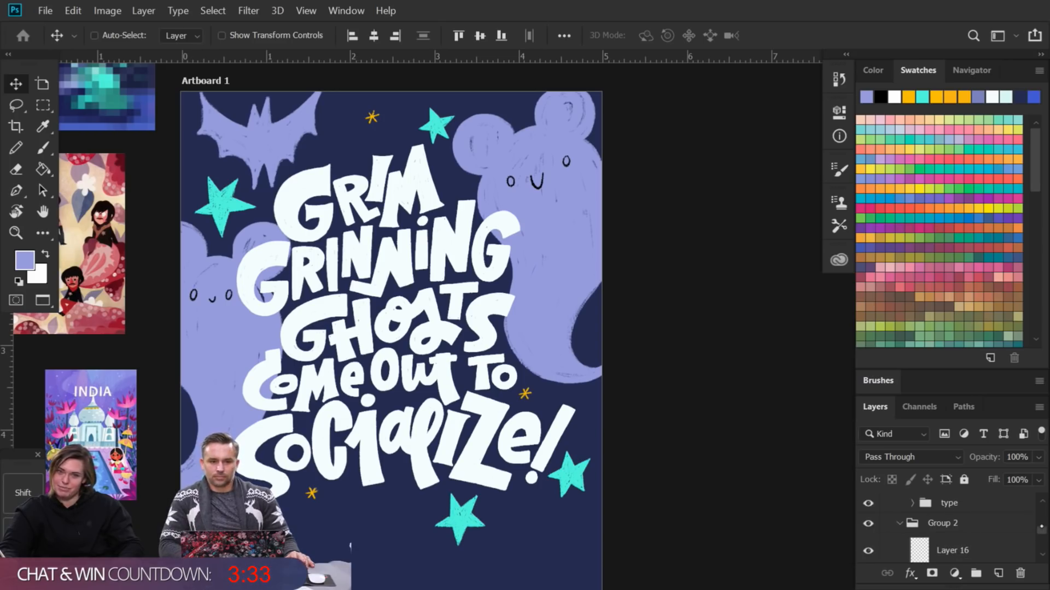
scroll(951, 525, "down", 5)
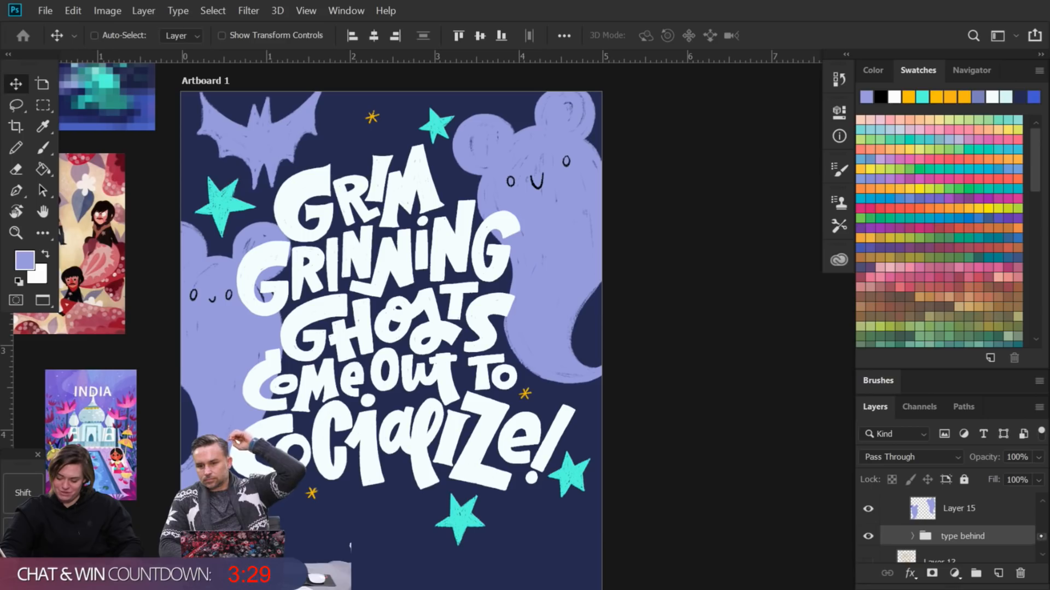
scroll(1041, 536, "up", 5)
scroll(1038, 528, "up", 5)
scroll(1037, 530, "down", 5)
scroll(1037, 537, "down", 3)
scroll(1037, 537, "up", 3)
scroll(1020, 533, "up", 3)
left_click(997, 535)
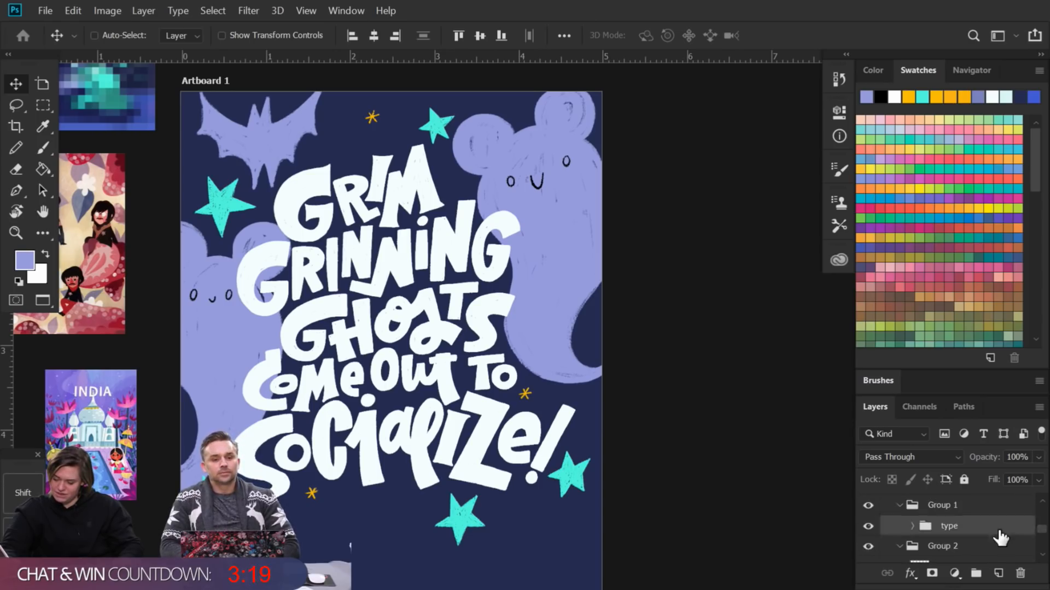
left_click(932, 573)
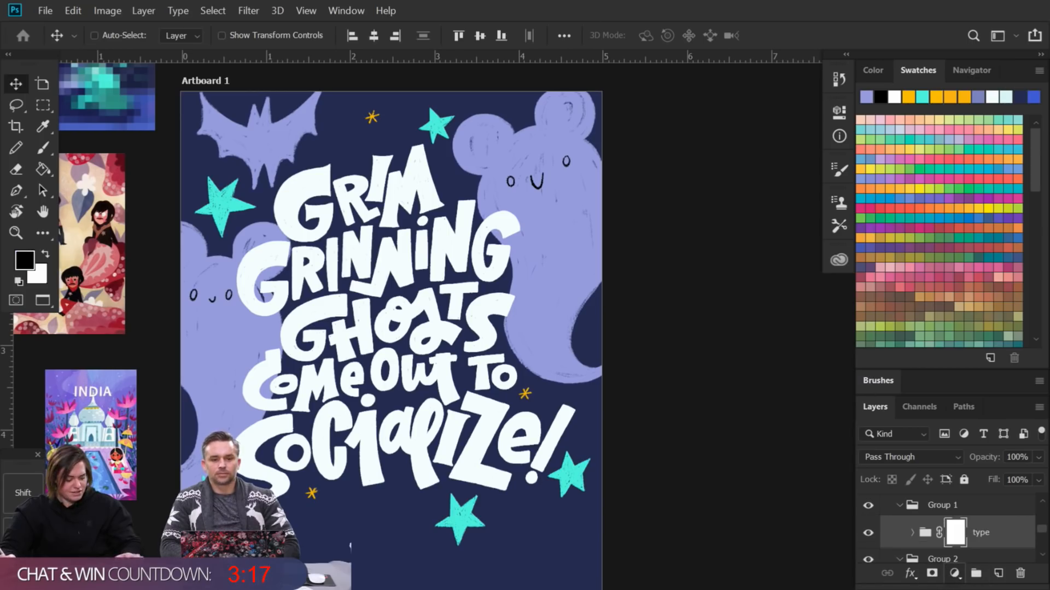
Step: Brush black on the "type" mask to hide the lower curve of GRINNING's last G where it overlaps the large ghost
key("b")
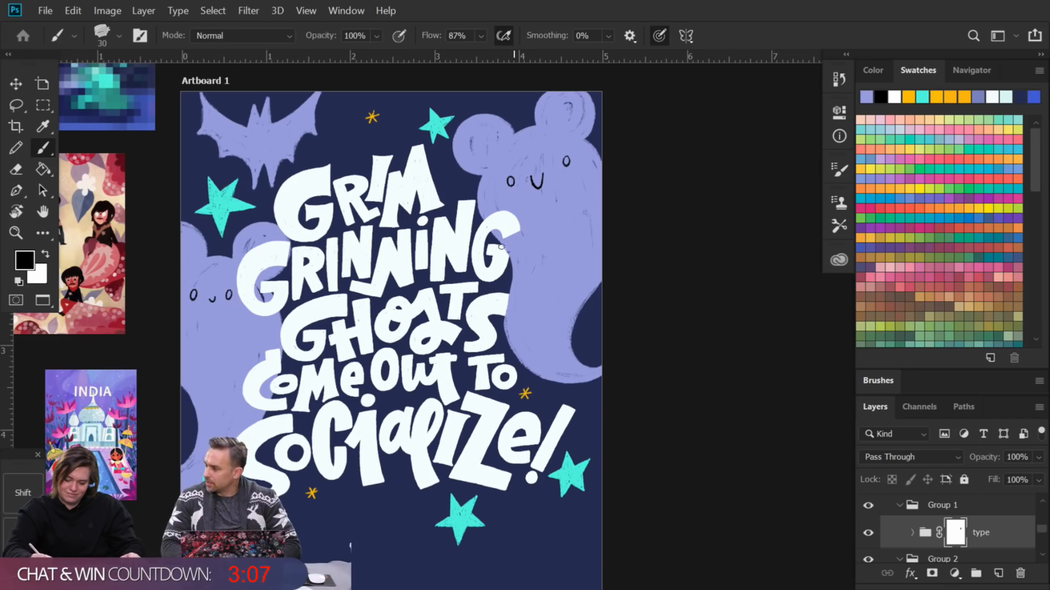
scroll(424, 224, "up", 5)
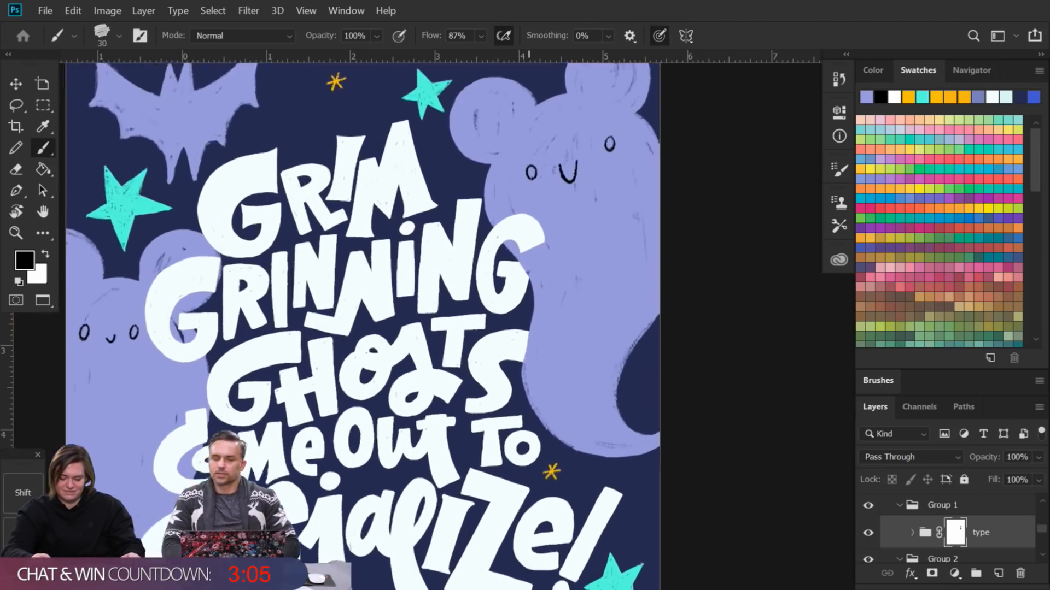
scroll(529, 273, "up", 4)
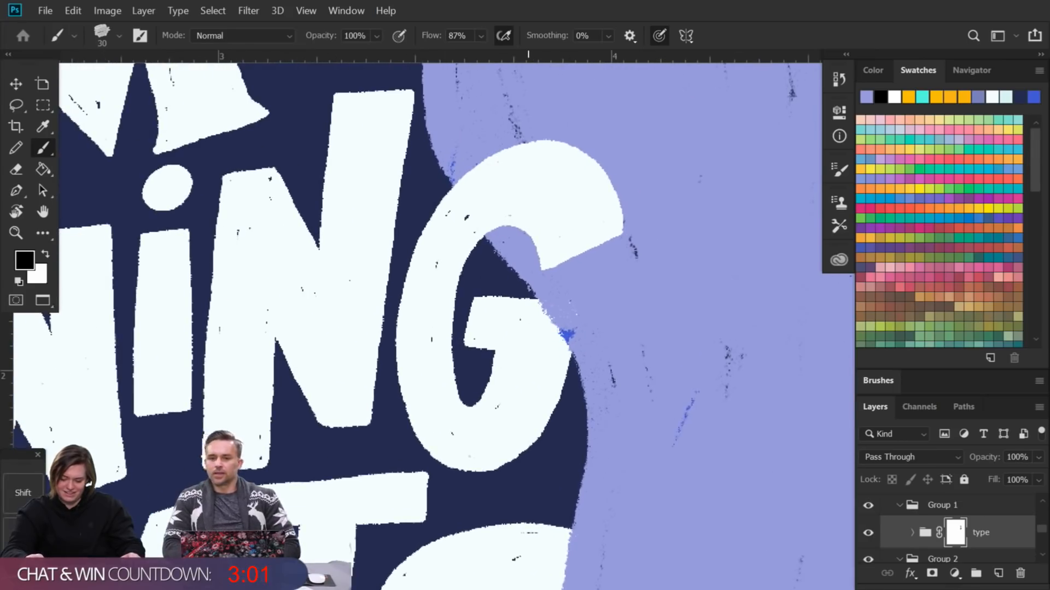
scroll(528, 276, "down", 1)
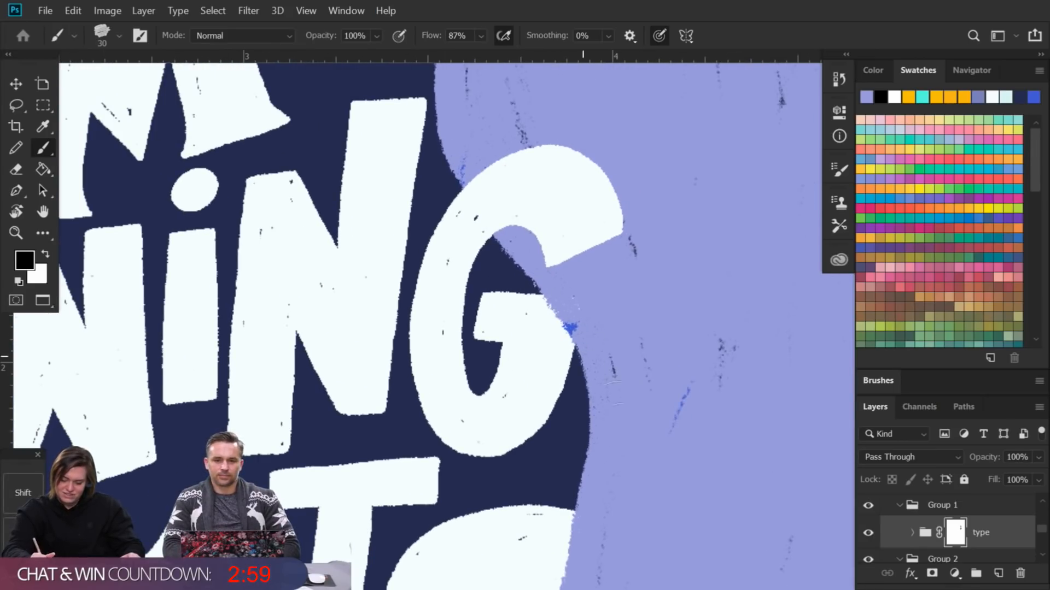
scroll(541, 164, "down", 2)
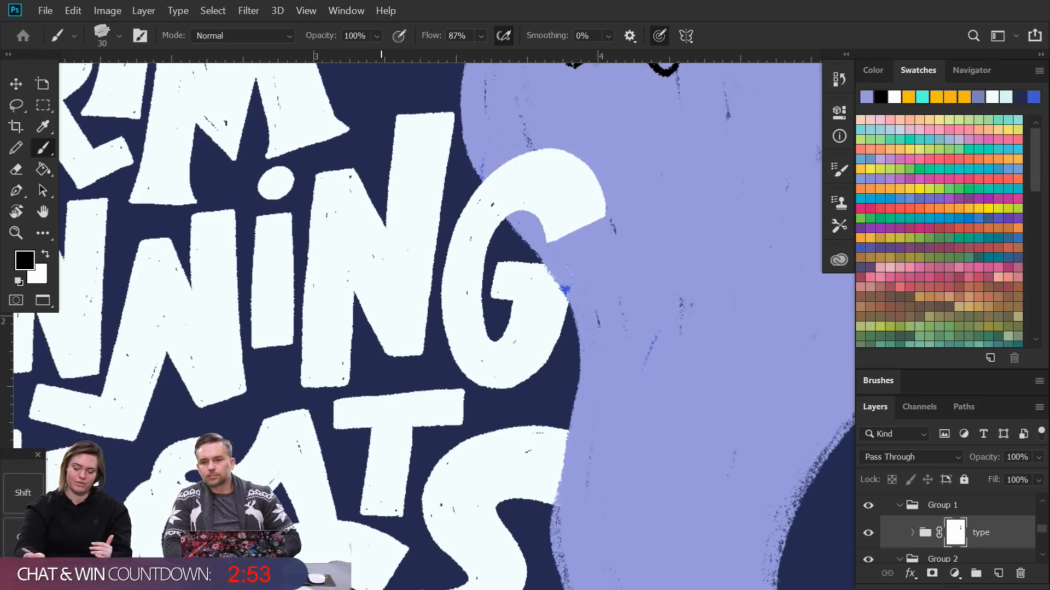
scroll(578, 276, "up", 8)
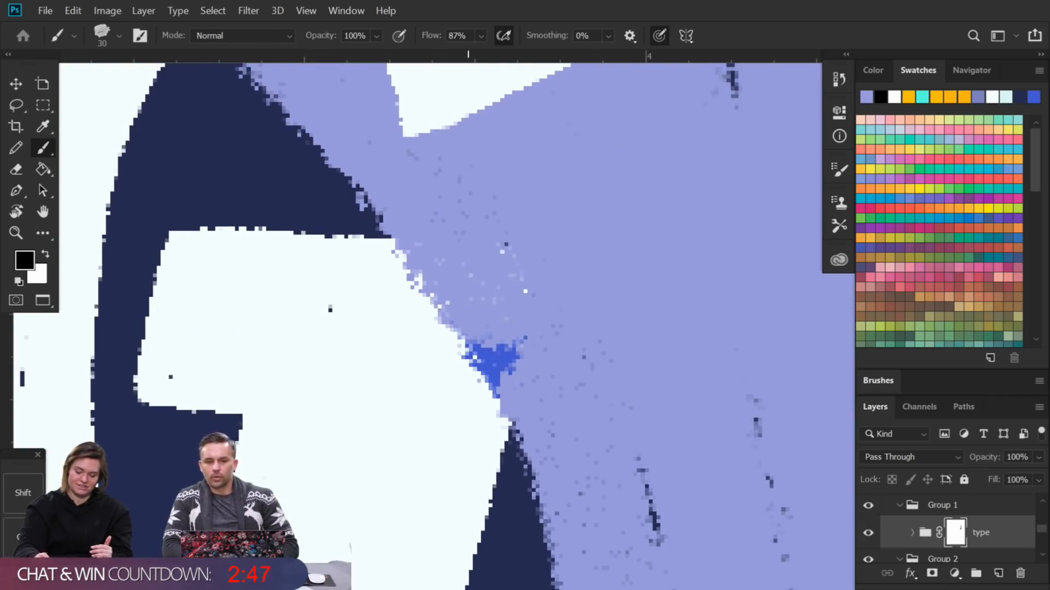
scroll(629, 184, "down", 8)
Step: Try masking the edge of the small o in COME where it overlaps the smaller ghost's body
left_click_drag(328, 393, 811, 154)
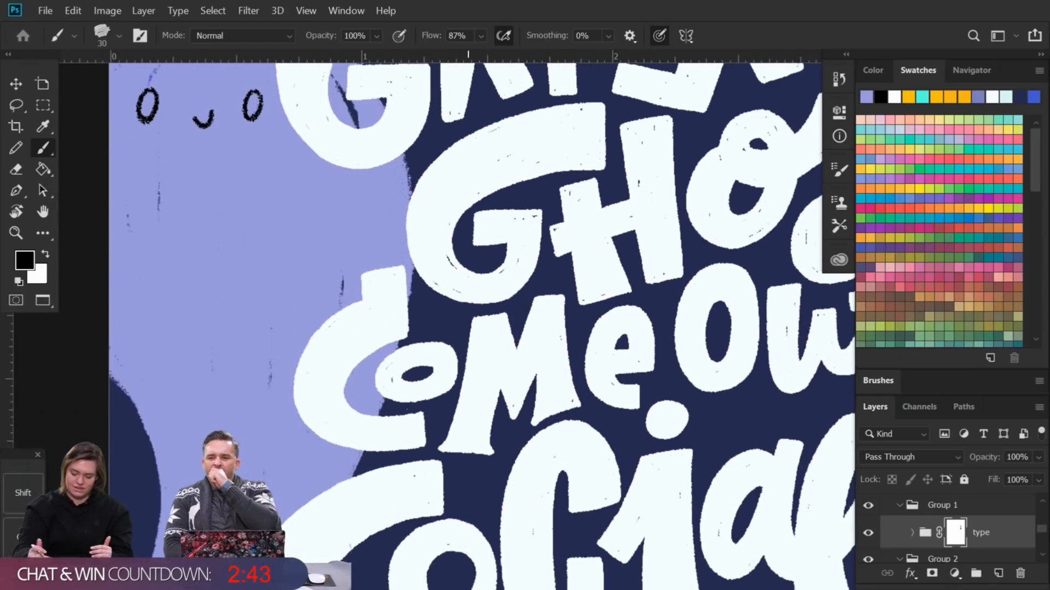
mouse_move(394, 356)
left_mouse_down()
mouse_move(373, 387)
mouse_move(380, 375)
mouse_move(381, 386)
mouse_move(391, 379)
mouse_move(382, 391)
mouse_move(399, 381)
mouse_move(395, 358)
mouse_move(394, 388)
left_mouse_up()
key("ctrl+minus")
key("ctrl+minus")
key("ctrl+minus")
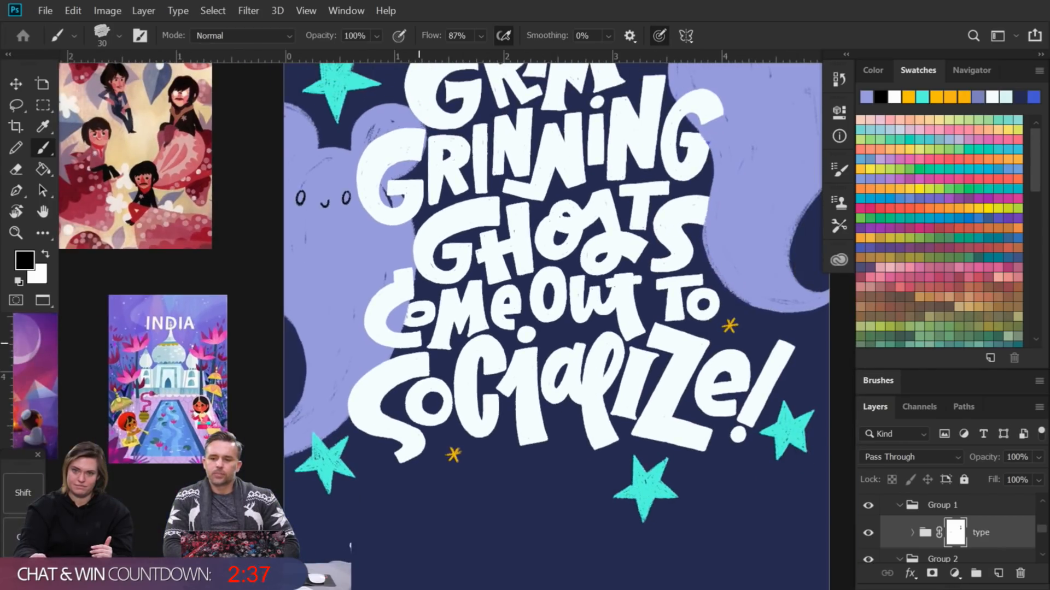
key("ctrl+plus")
key("ctrl+plus")
key("ctrl+plus")
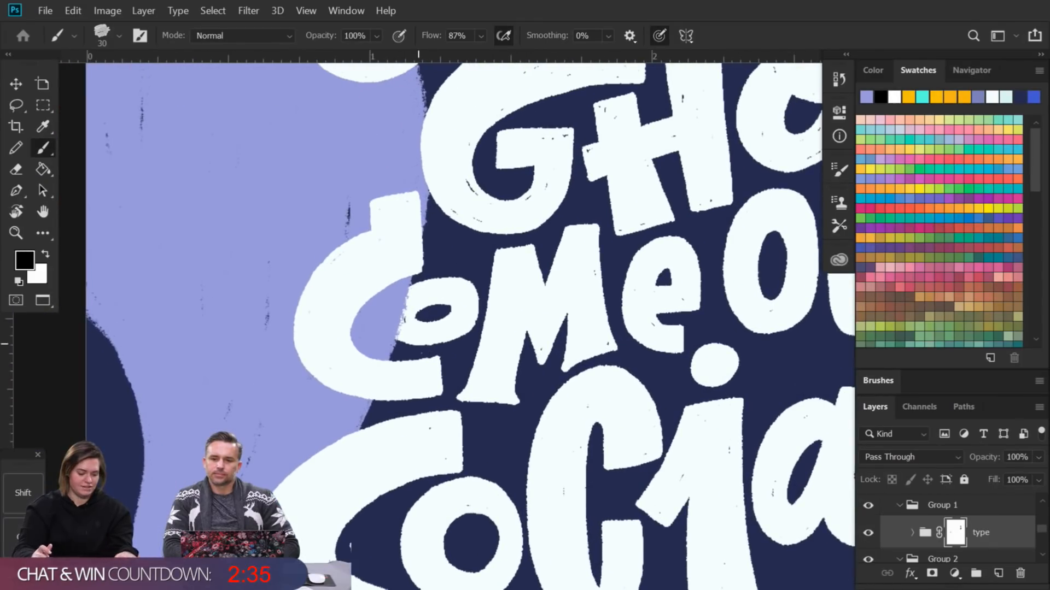
Step: Brush white on the "type" mask to restore the hidden edge of the small o in COME
key("z")
left_click(421, 304)
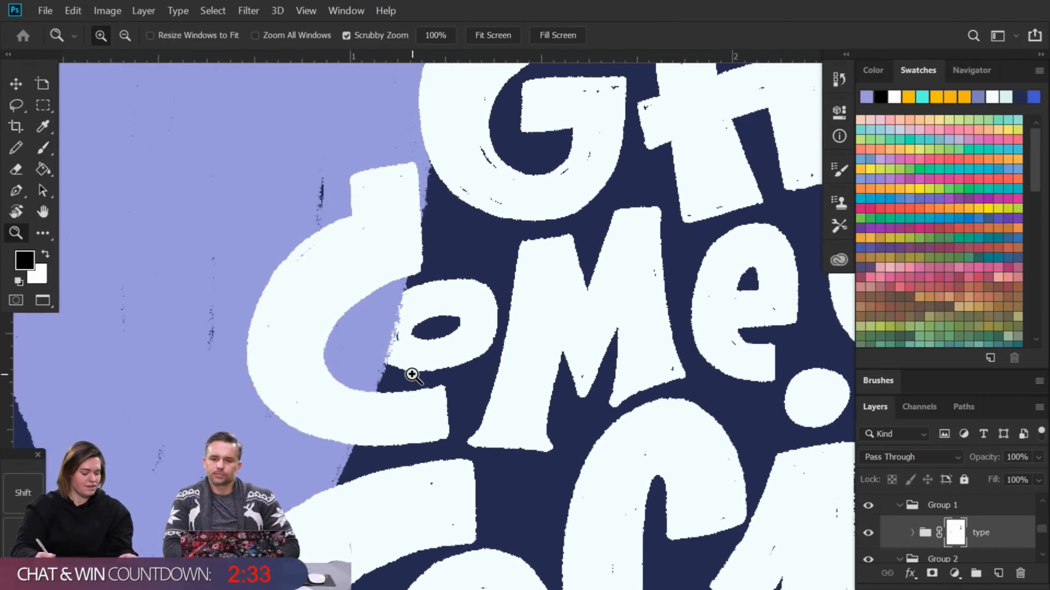
key("b")
key("x")
mouse_move(393, 334)
left_mouse_down()
mouse_move(387, 312)
mouse_move(368, 346)
mouse_move(386, 352)
mouse_move(410, 305)
mouse_move(387, 356)
left_mouse_up()
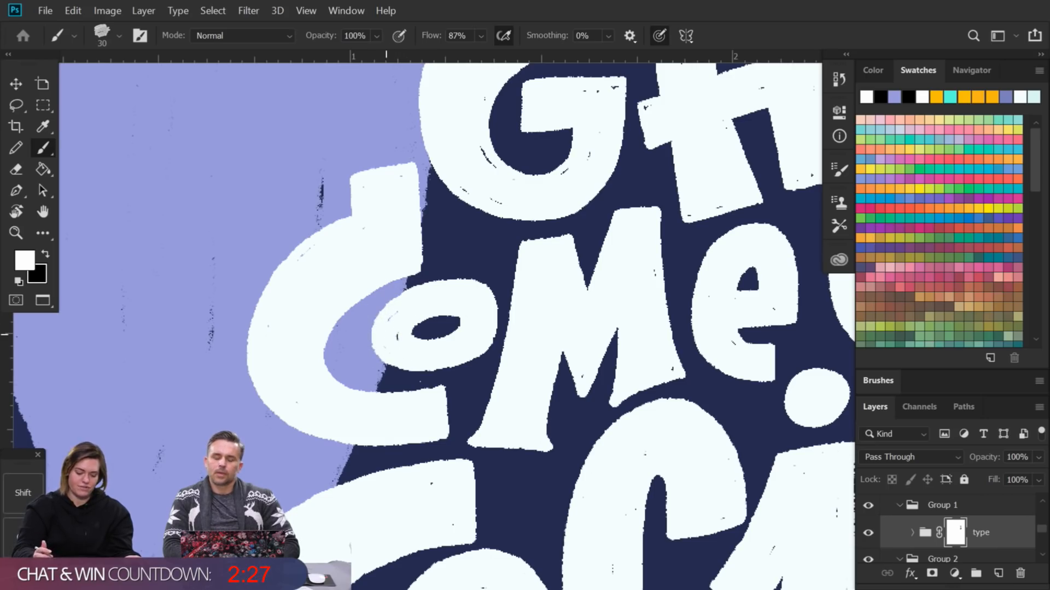
Step: Brush black on the mask to hide the outer edge of the G in GHOSTS along the smaller ghost's body
left_click_drag(500, 312, 494, 437)
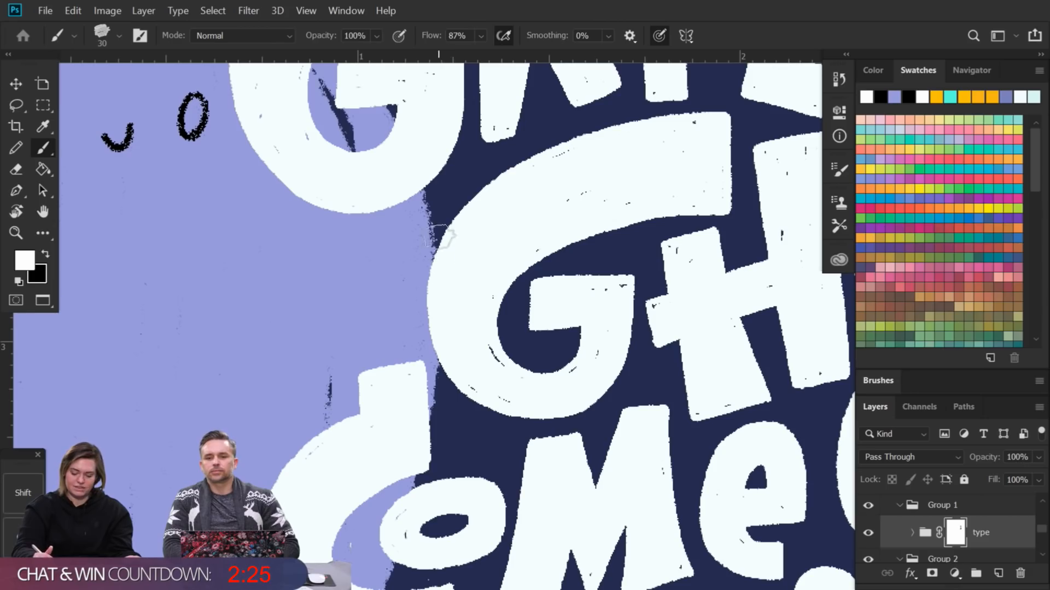
key("x")
mouse_move(429, 262)
left_mouse_down()
mouse_move(441, 361)
mouse_move(442, 318)
mouse_move(430, 304)
mouse_move(432, 328)
left_mouse_up()
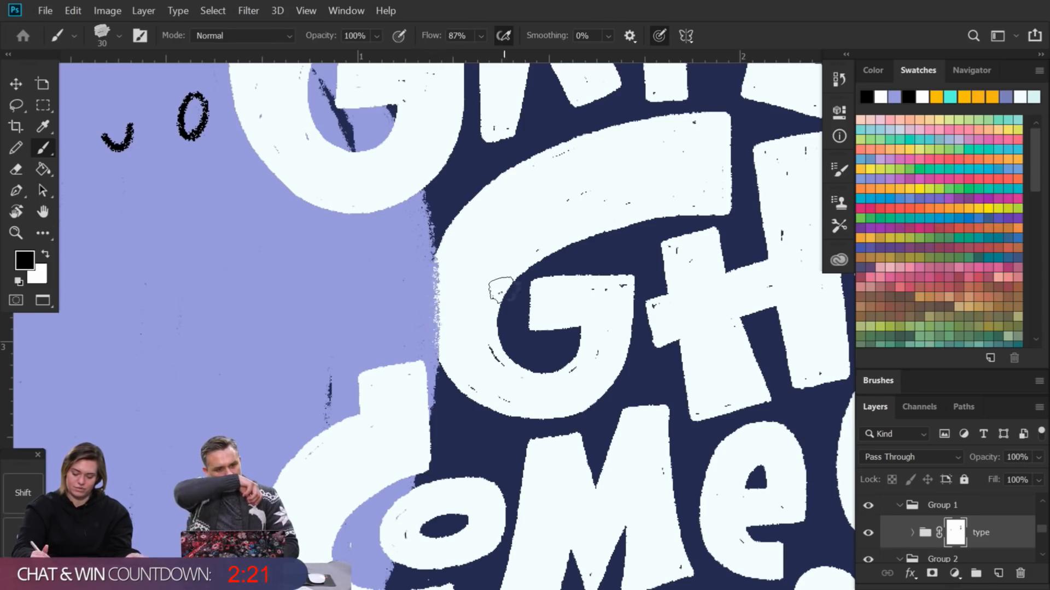
left_click_drag(501, 290, 553, 481)
mouse_move(467, 225)
left_mouse_down()
mouse_move(530, 455)
mouse_move(466, 361)
mouse_move(482, 483)
mouse_move(524, 297)
mouse_move(485, 253)
mouse_move(536, 303)
mouse_move(526, 297)
left_mouse_up()
mouse_move(640, 387)
left_mouse_down()
mouse_move(553, 306)
mouse_move(493, 276)
left_mouse_up()
Step: Mask the outer curve of the S in SOCIALIZE in black so it tucks behind the smaller ghost's tail
scroll(437, 284, "down", 6)
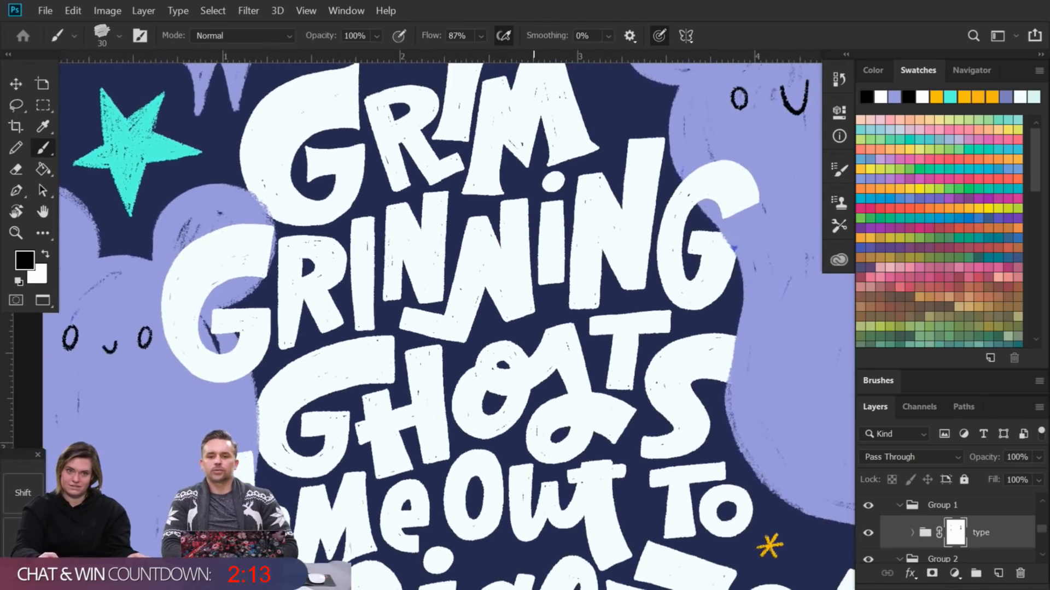
left_click_drag(533, 355, 472, 343)
scroll(437, 307, "down", 4)
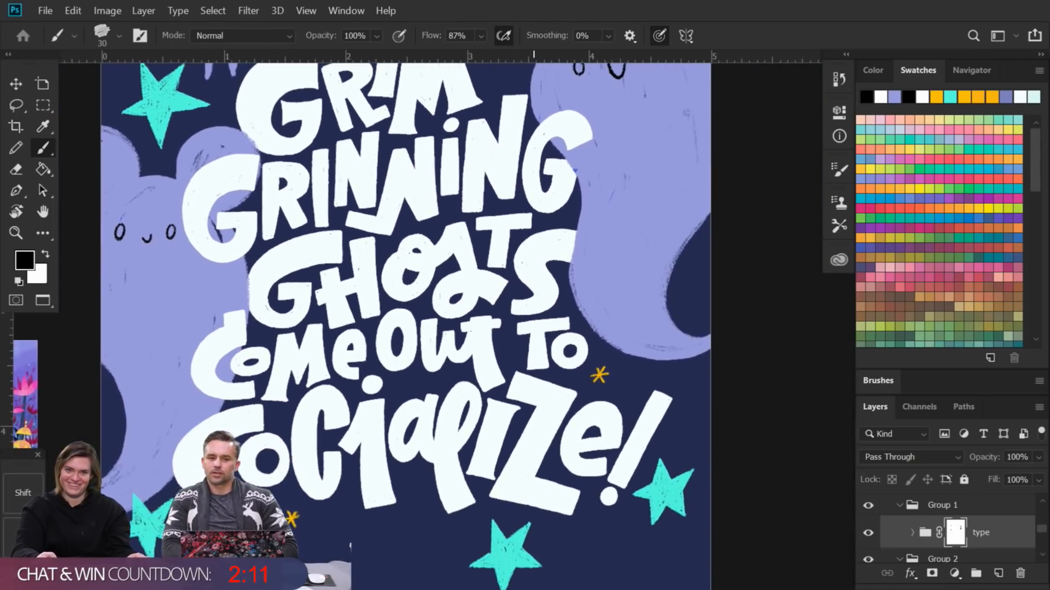
scroll(437, 306, "down", 2)
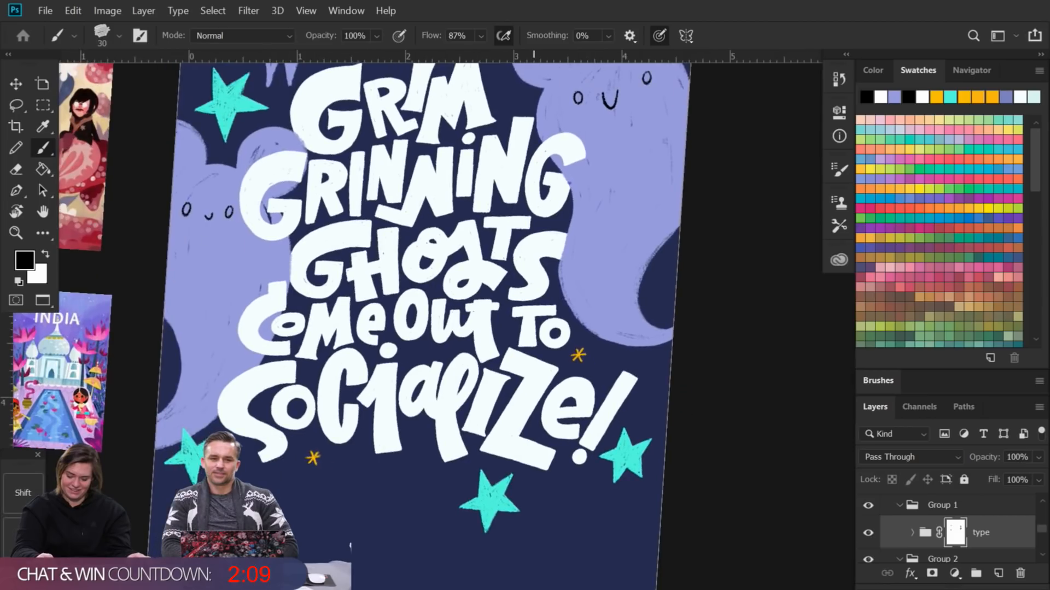
scroll(437, 306, "up", 4)
scroll(328, 427, "up", 3)
mouse_move(306, 295)
left_mouse_down()
mouse_move(262, 327)
mouse_move(221, 389)
mouse_move(253, 365)
mouse_move(219, 388)
mouse_move(268, 318)
mouse_move(242, 364)
left_mouse_up()
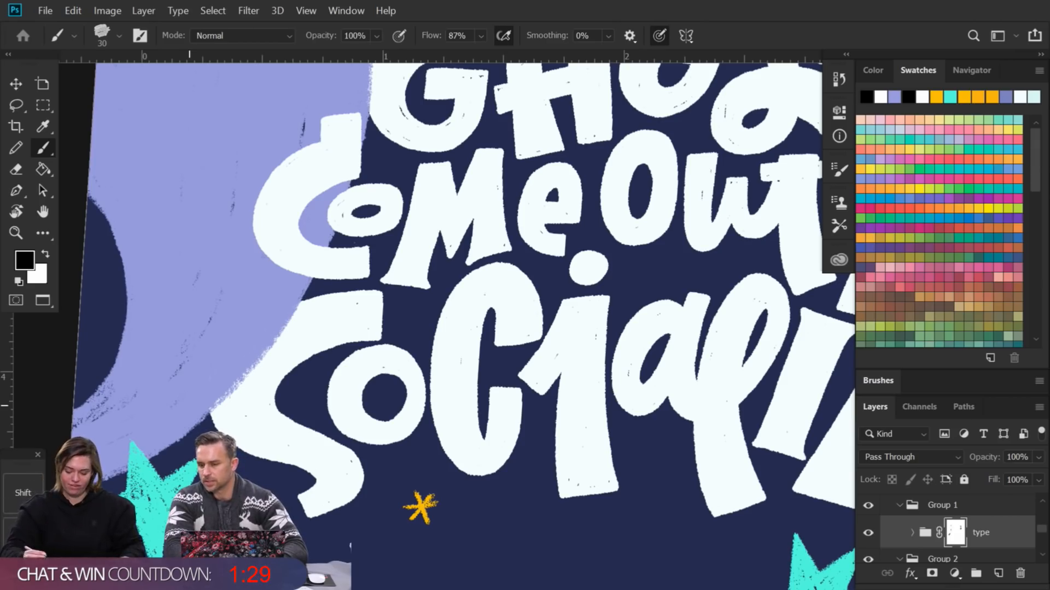
Step: Select Layer 15 and paint the dark gap inside the first G of GRINNING with the ghost's lavender
mouse_move(441, 320)
left_mouse_down()
mouse_move(442, 407)
mouse_move(431, 367)
left_mouse_up()
left_click_drag(464, 175, 437, 321)
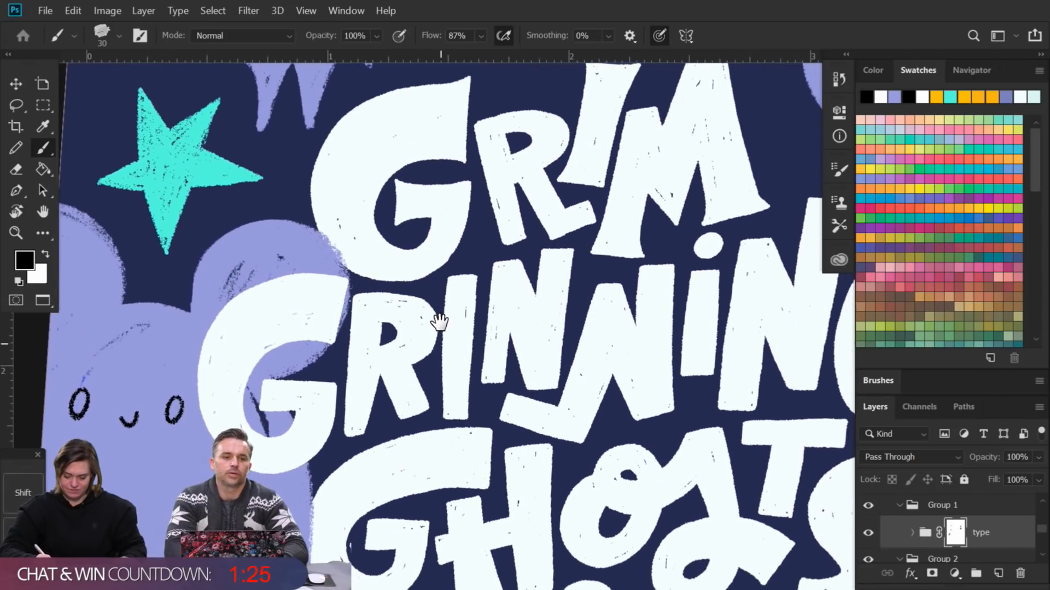
left_click_drag(563, 311, 534, 298)
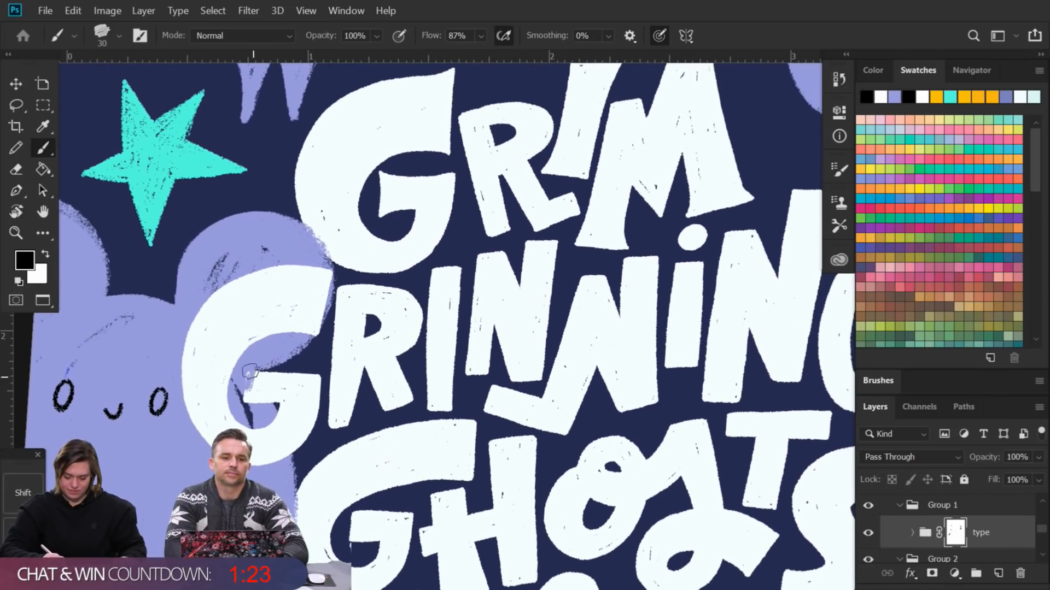
left_click_drag(252, 403, 269, 383)
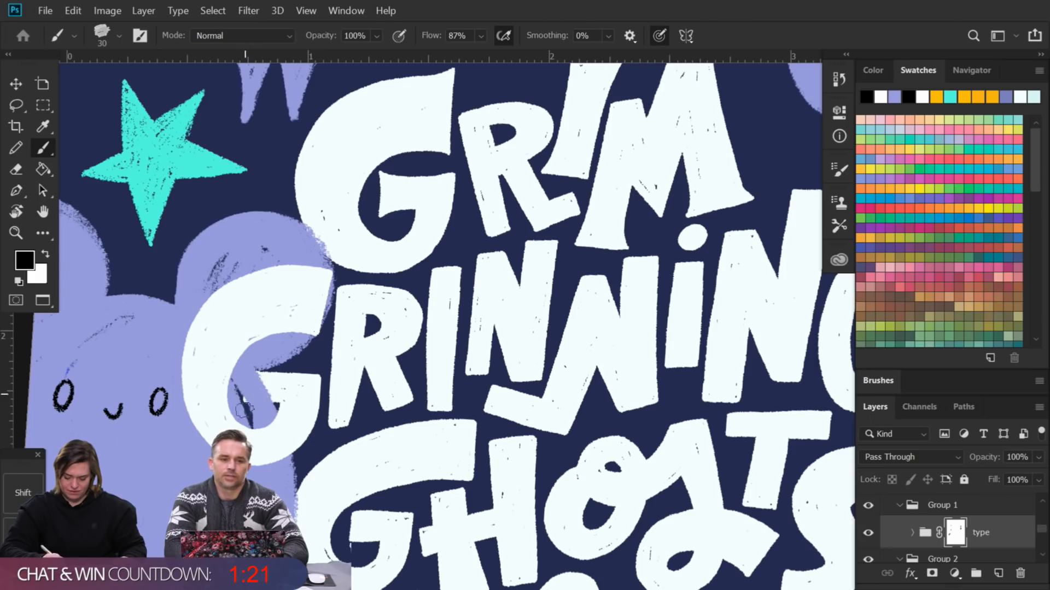
key("ctrl+minus")
key("ctrl+minus")
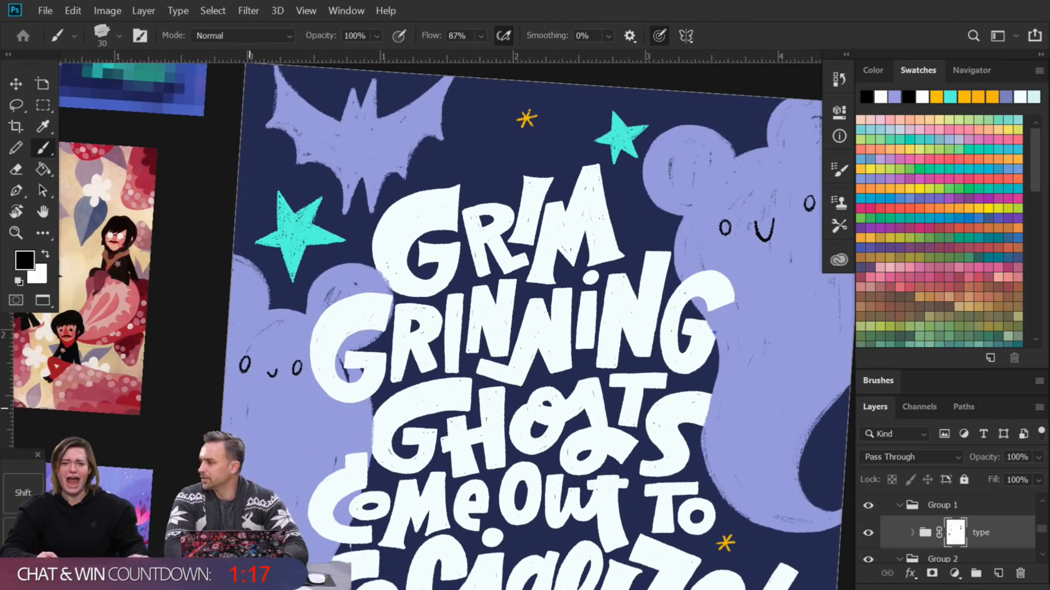
scroll(262, 380, "up", 6)
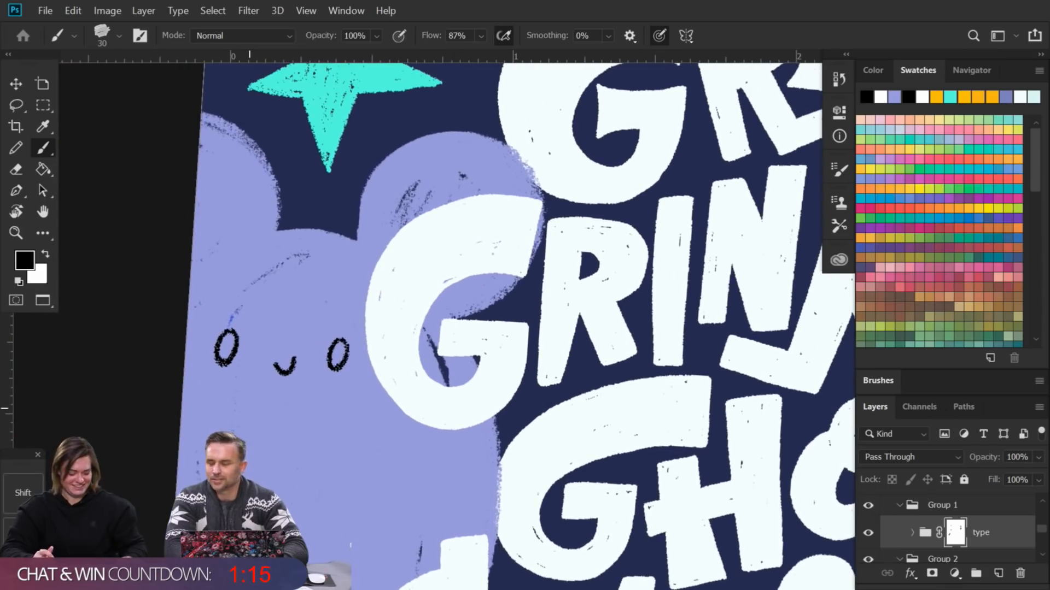
key("v")
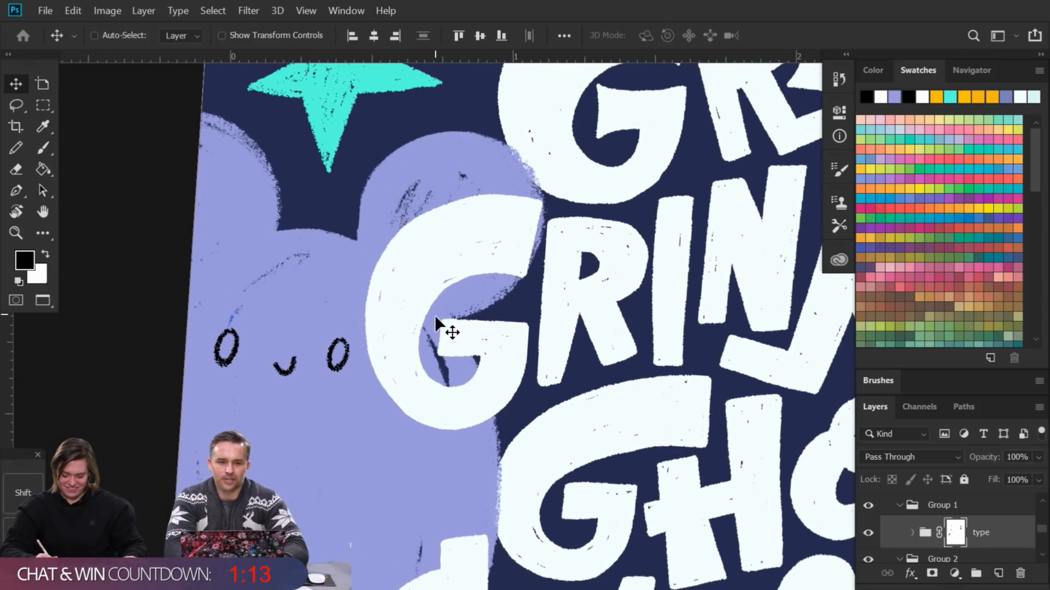
right_click(434, 315)
left_click(481, 349)
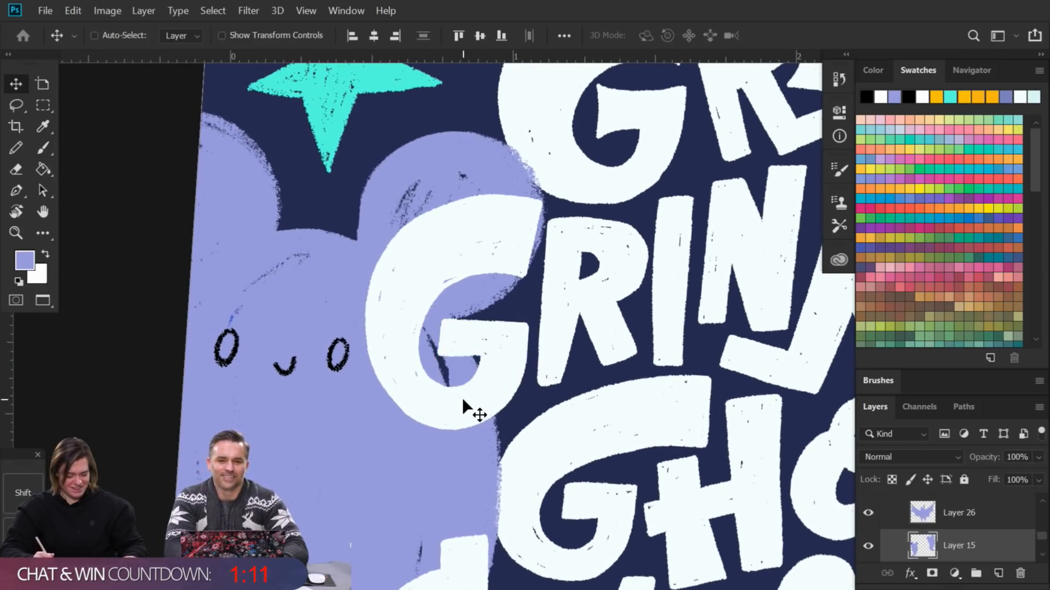
key("b")
left_click_drag(432, 378, 428, 318)
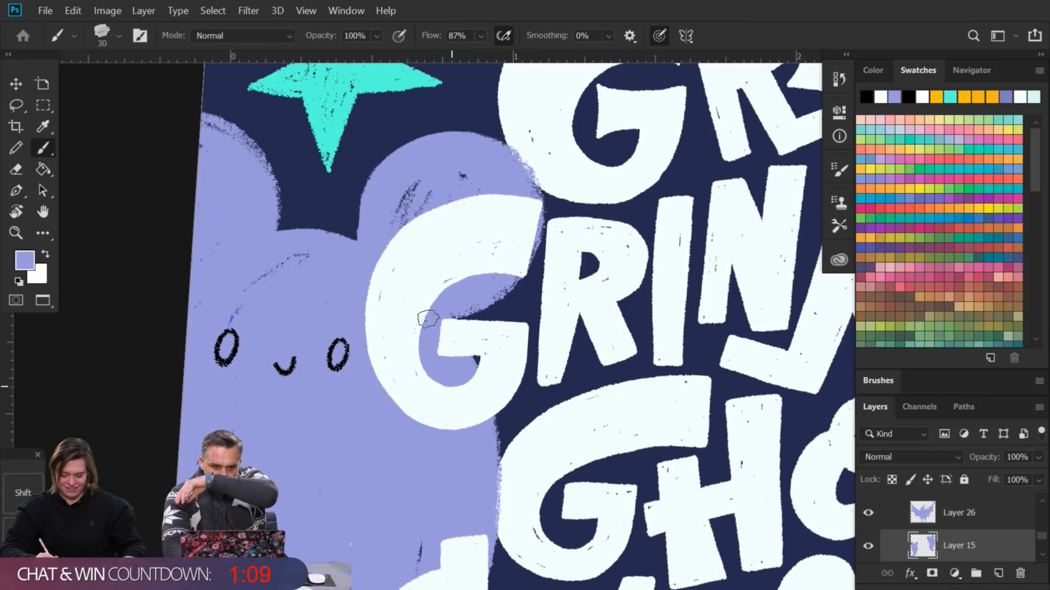
left_click_drag(645, 368, 309, 304)
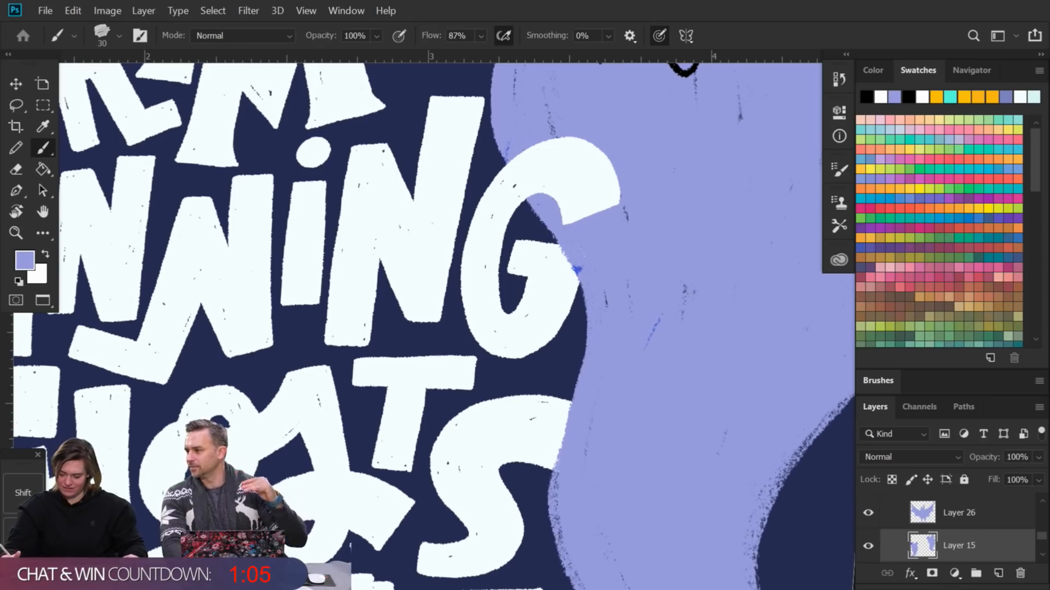
Step: Lock the transparent pixels of Layer 15 and unlock them again
left_click(892, 480)
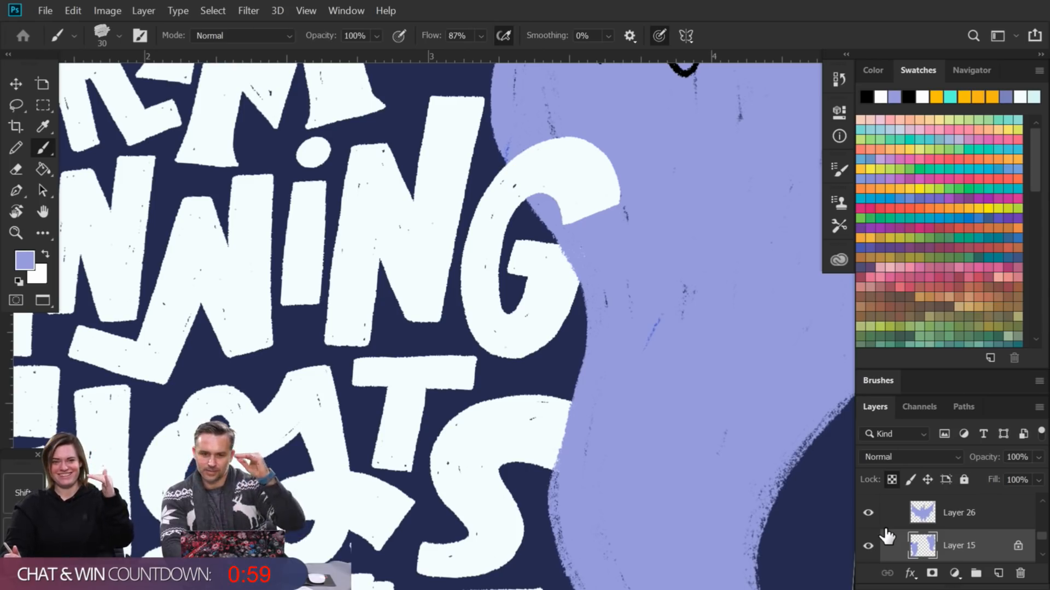
left_click(892, 479)
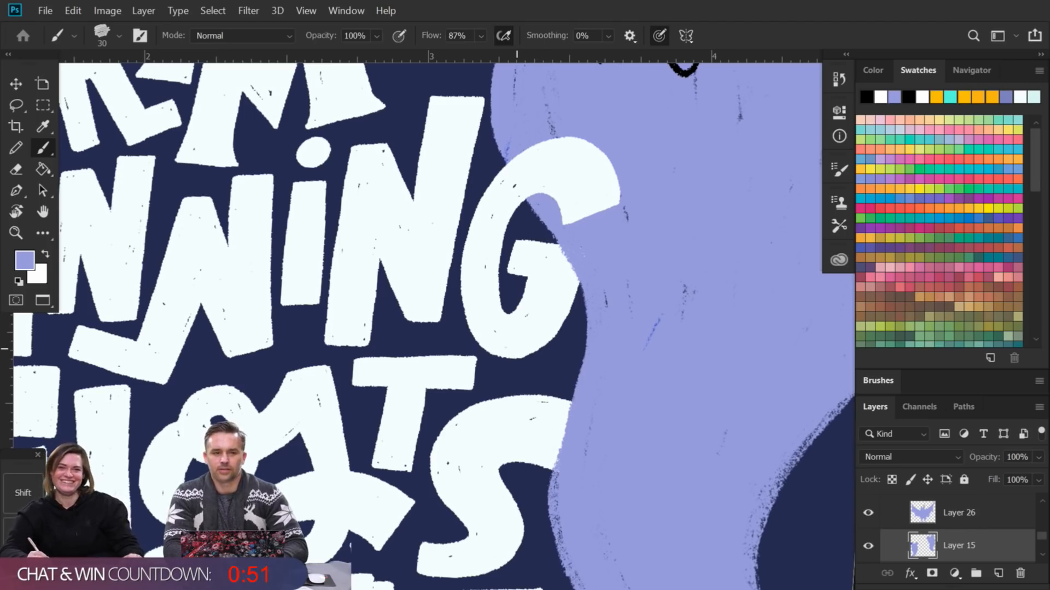
Step: Reset the canvas rotation to 0° and review the whole poster alongside the reference images
scroll(516, 349, "down", 6)
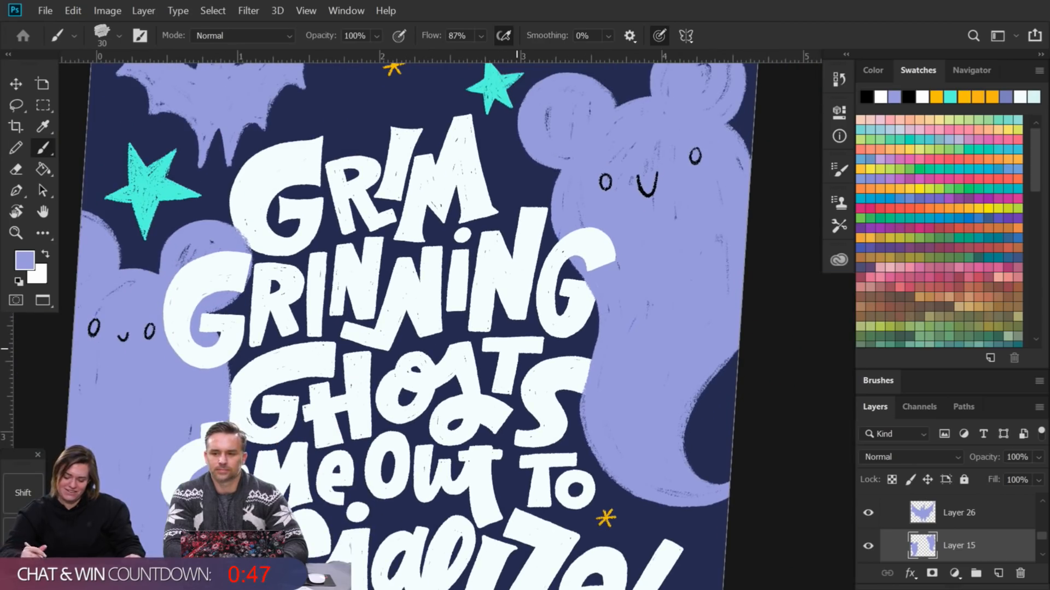
scroll(516, 349, "down", 3)
scroll(516, 349, "down", 3)
scroll(516, 349, "down", 2)
key("r")
key("Escape")
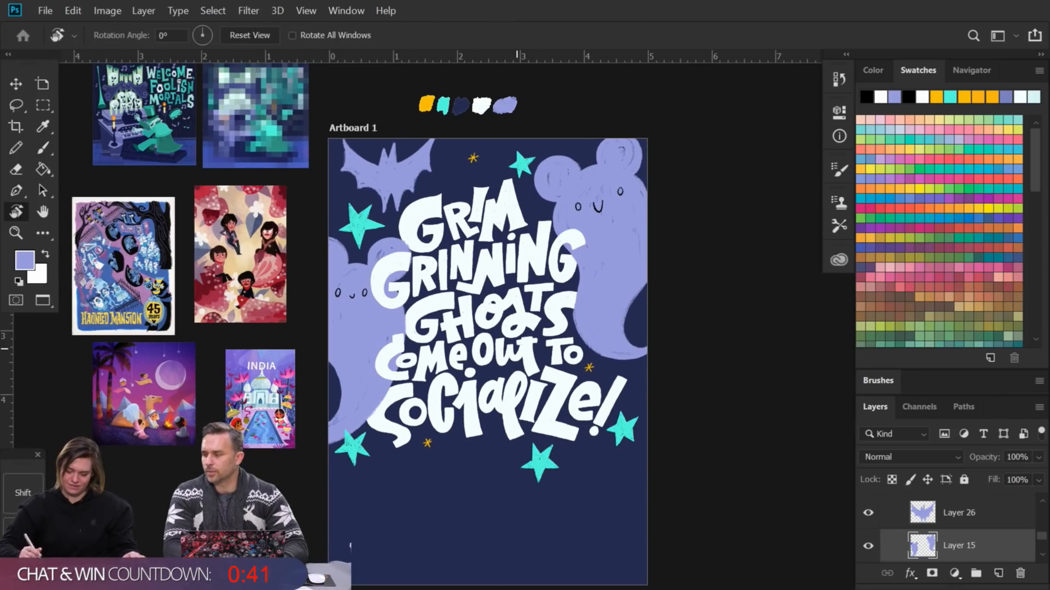
scroll(668, 422, "down", 2)
left_click_drag(691, 439, 691, 420)
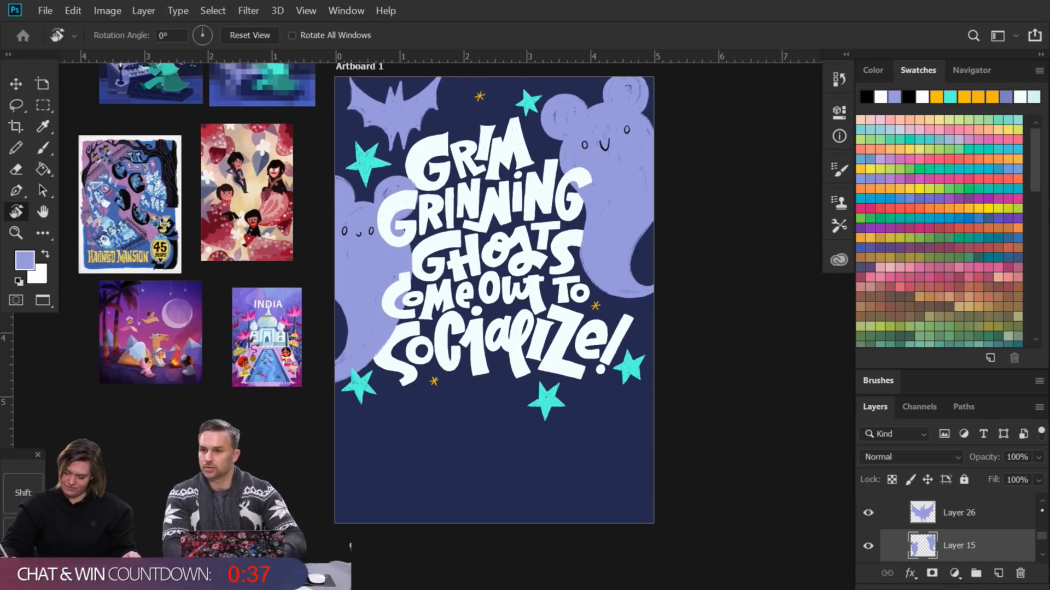
Step: Show the hidden Layer 13, which holds the sketch of the three singing busts
left_click_drag(1041, 536, 1040, 544)
left_click(870, 516)
left_click(871, 518)
left_click(872, 500)
left_click(874, 494)
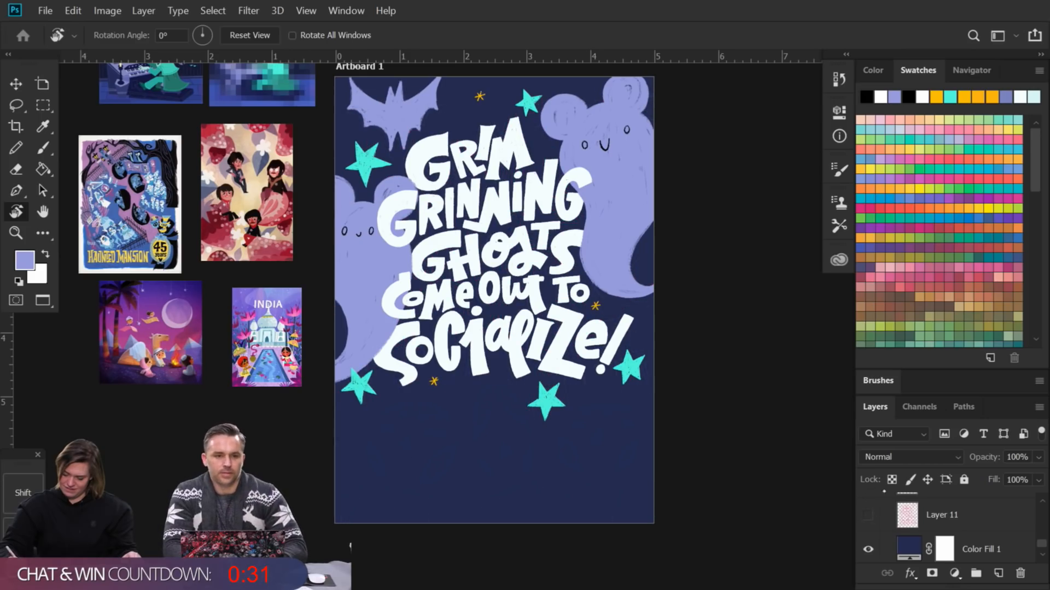
left_click(1041, 500)
left_click(1040, 499)
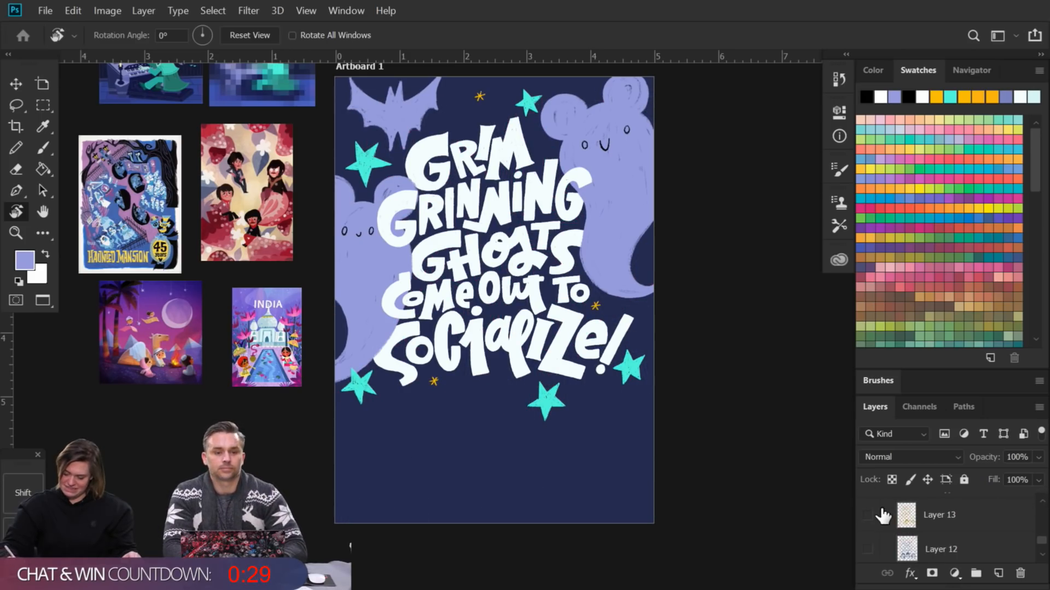
left_click(871, 517)
Step: Create a new group directly above Layer 15 and add an empty layer inside it
left_click(1041, 499)
left_click(1040, 500)
left_click(1041, 499)
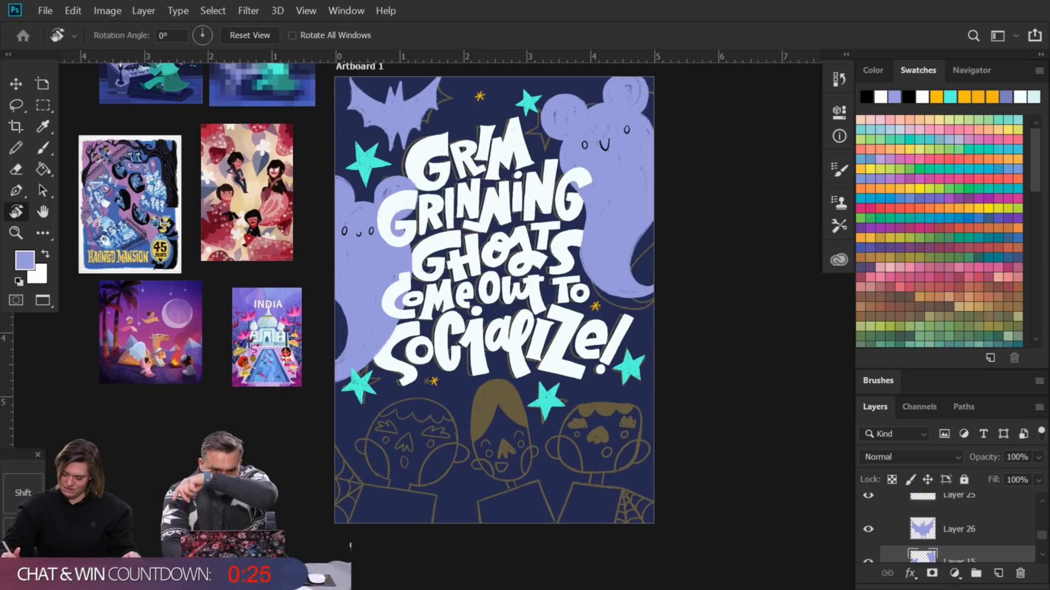
left_click(978, 574)
left_click(998, 573)
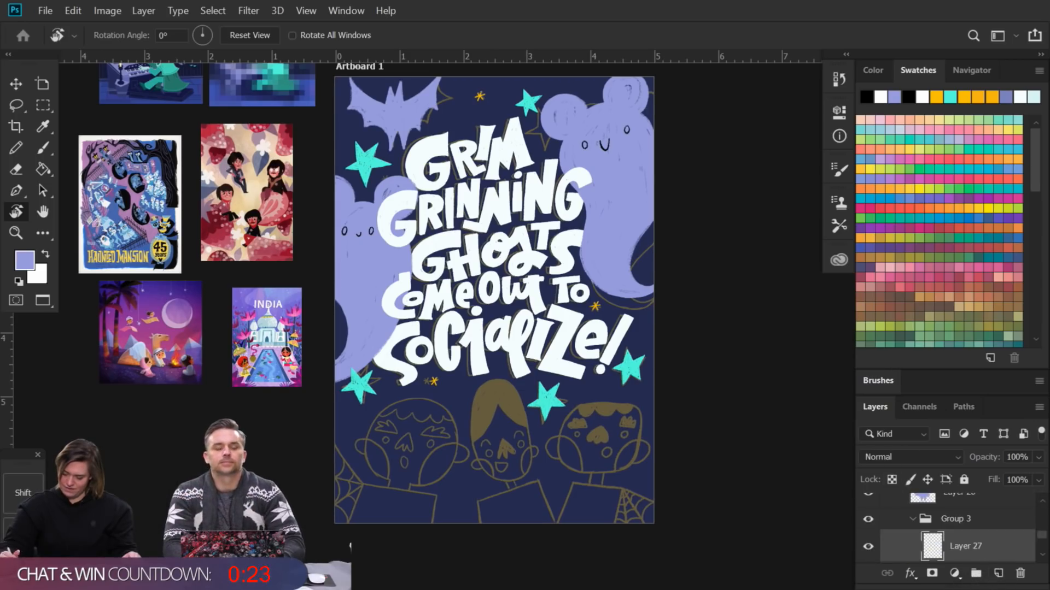
Step: Sample the white of the lettering and brush the upper-left curve of the left bust's head on the new layer
scroll(492, 300, "up", 3)
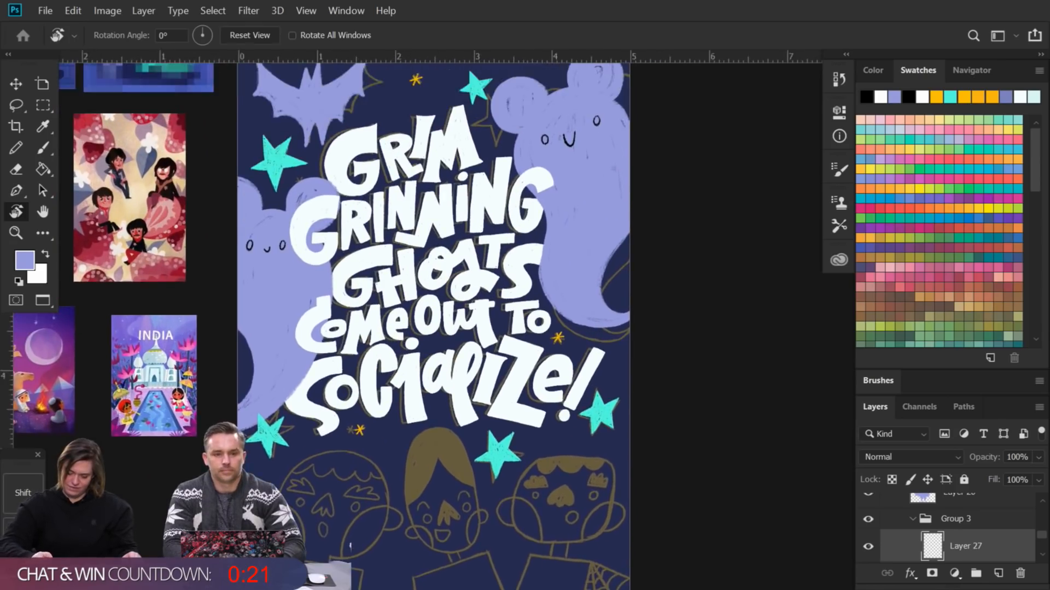
mouse_move(437, 307)
left_mouse_down()
mouse_move(403, 346)
mouse_move(444, 239)
left_mouse_up()
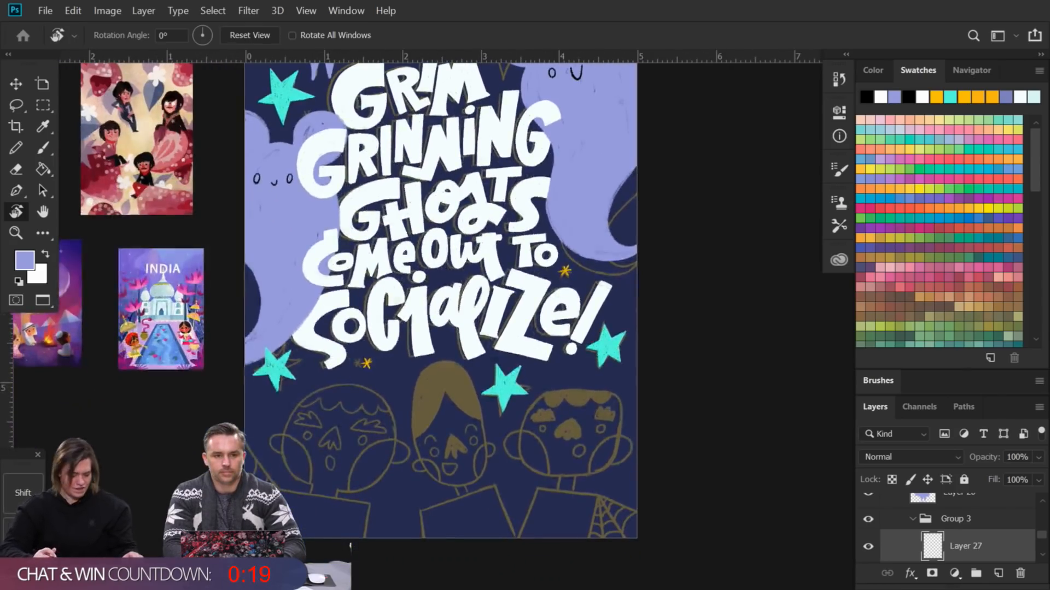
key("b")
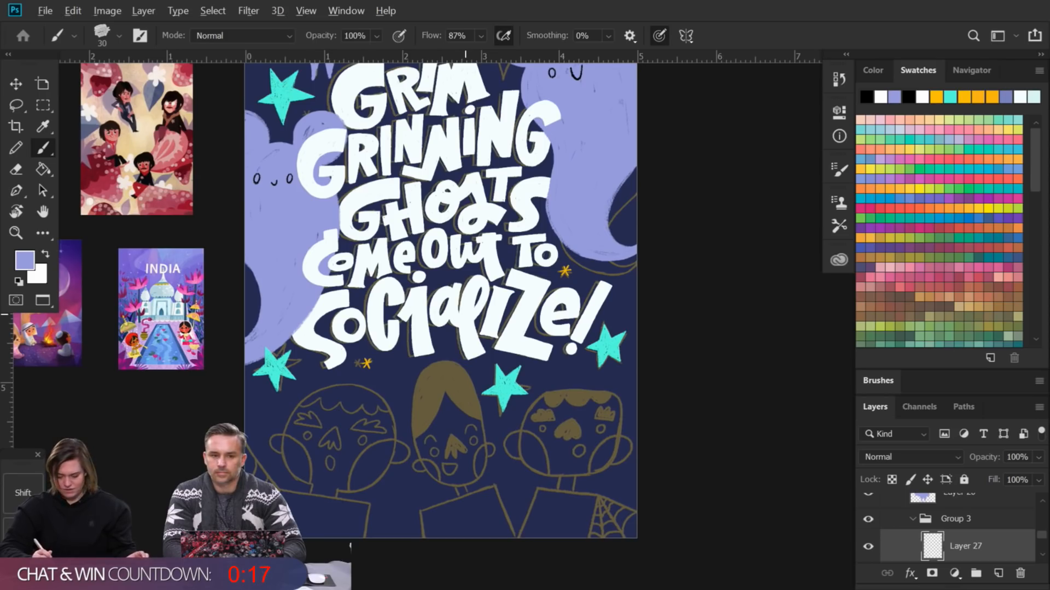
left_click(474, 309, "alt")
scroll(437, 377, "up", 5)
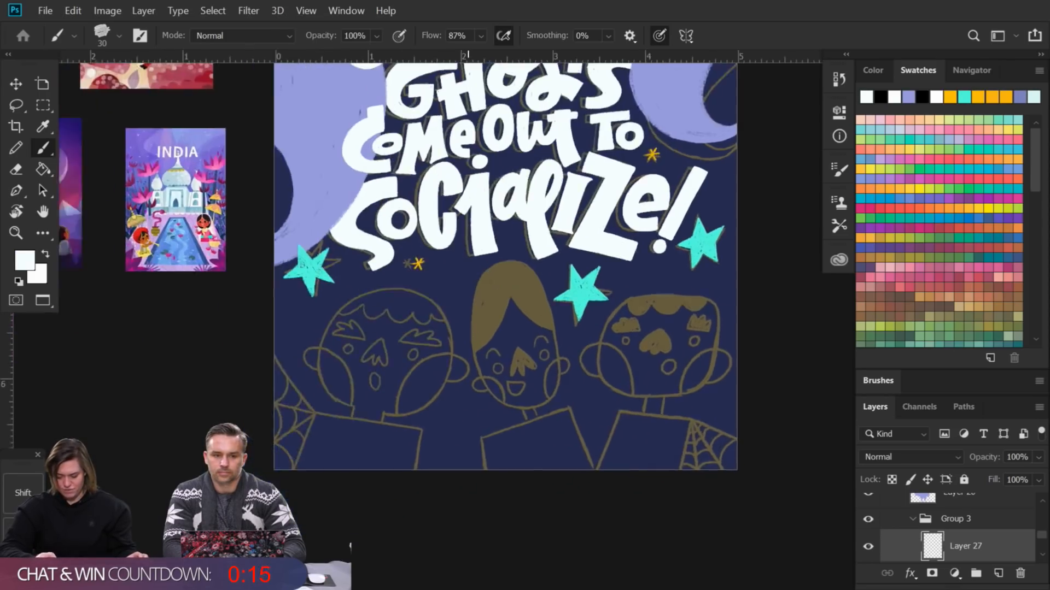
mouse_move(420, 233)
left_mouse_down()
mouse_move(343, 275)
mouse_move(399, 231)
mouse_move(314, 292)
mouse_move(322, 277)
mouse_move(312, 282)
mouse_move(298, 372)
left_mouse_up()
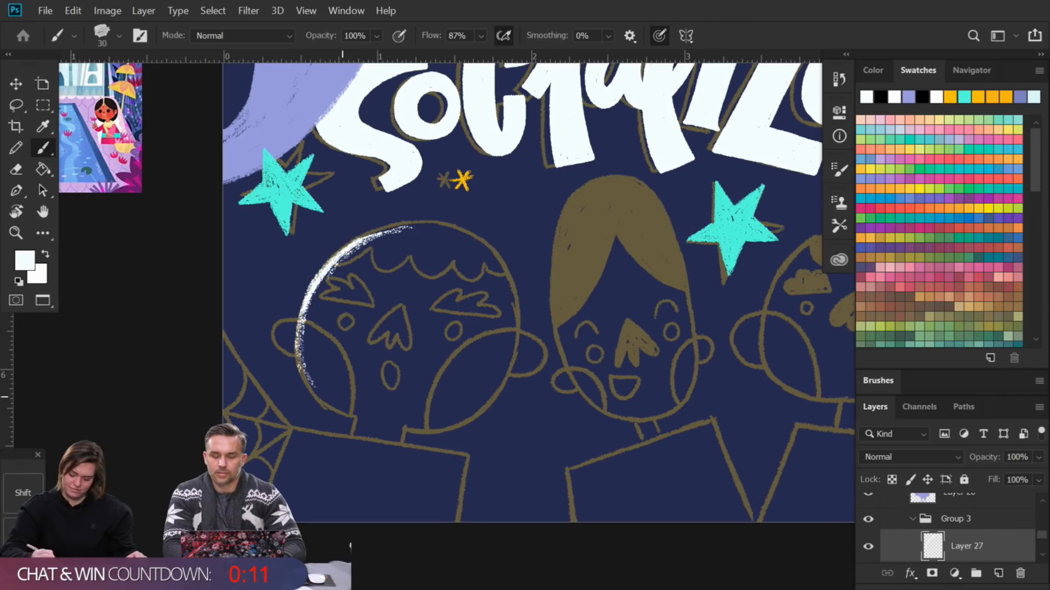
Step: Using the "This will be good..." brush at 47 px, paint the left side, crown and chin line of the left bust's head white
left_click(957, 390)
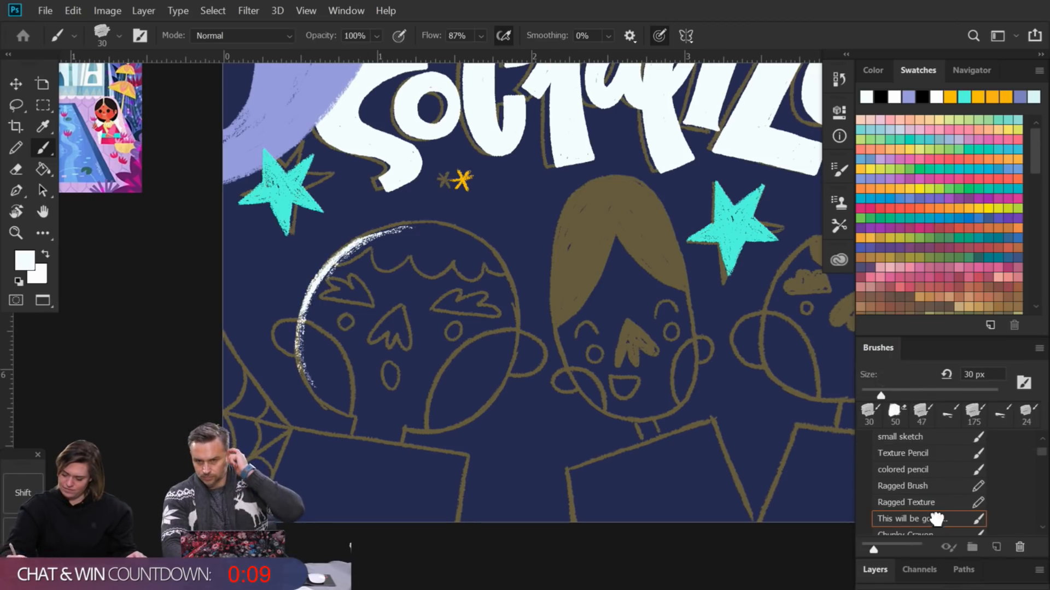
left_click_drag(322, 275, 330, 389)
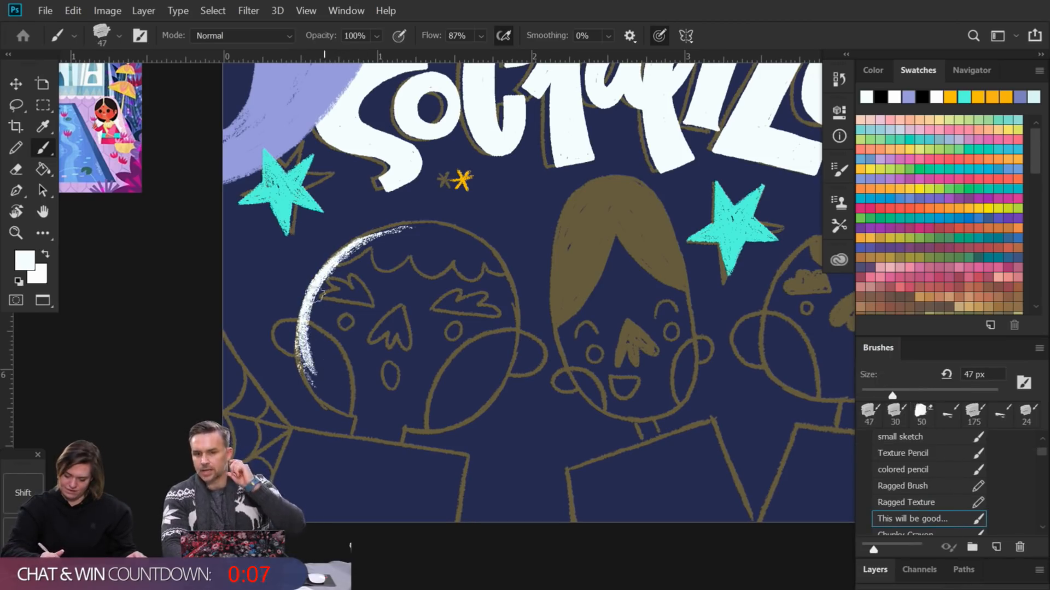
left_click_drag(300, 306, 357, 409)
left_click_drag(302, 332, 380, 404)
mouse_move(311, 312)
left_mouse_down()
mouse_move(335, 393)
mouse_move(374, 408)
left_mouse_up()
left_click_drag(312, 352, 366, 254)
mouse_move(308, 348)
left_mouse_down()
mouse_move(331, 279)
mouse_move(344, 383)
mouse_move(385, 407)
mouse_move(393, 393)
left_mouse_up()
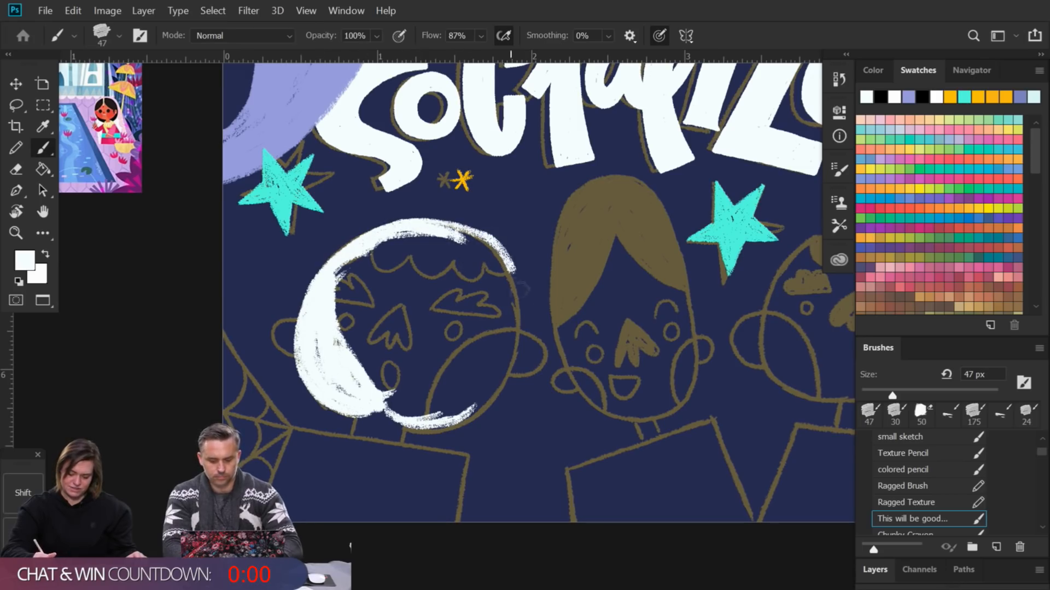
Step: Undo the last stroke and paint the right side of the left bust's head to close its white outline
key("ctrl+z")
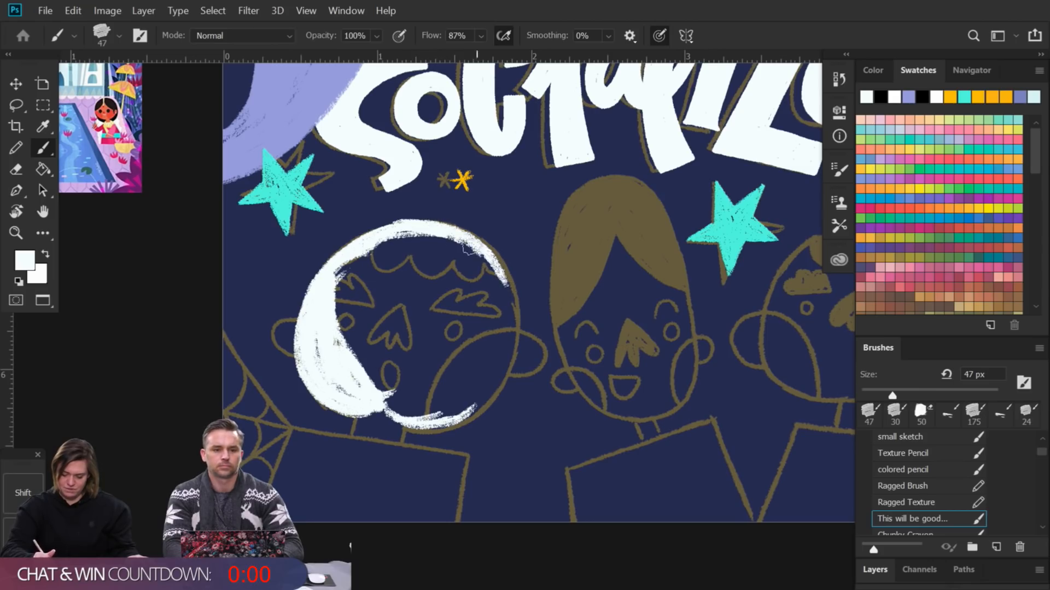
mouse_move(496, 379)
left_mouse_down()
mouse_move(449, 422)
mouse_move(370, 403)
left_mouse_up()
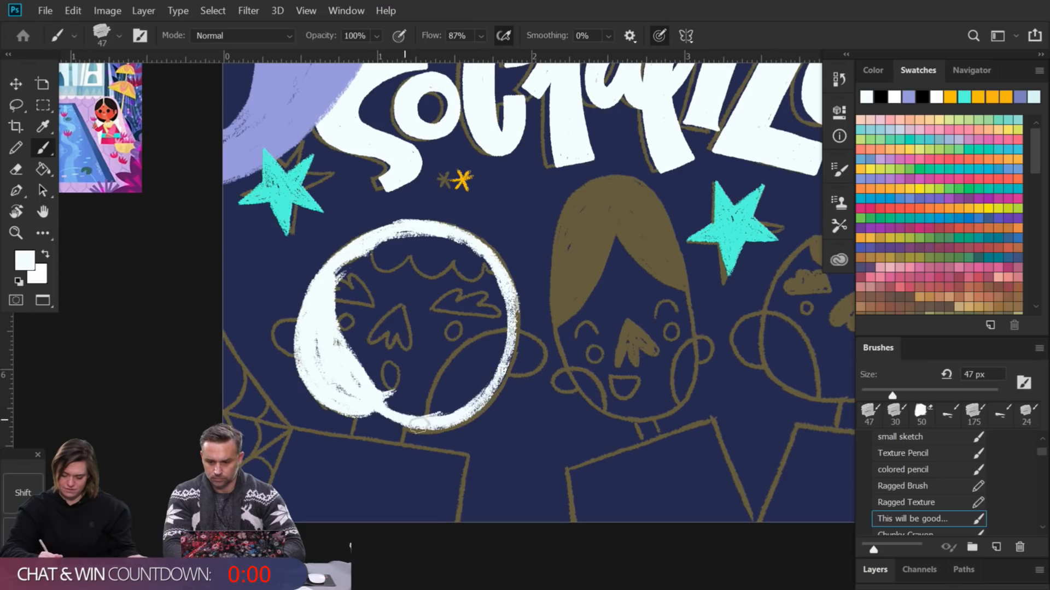
left_click_drag(503, 343, 436, 406)
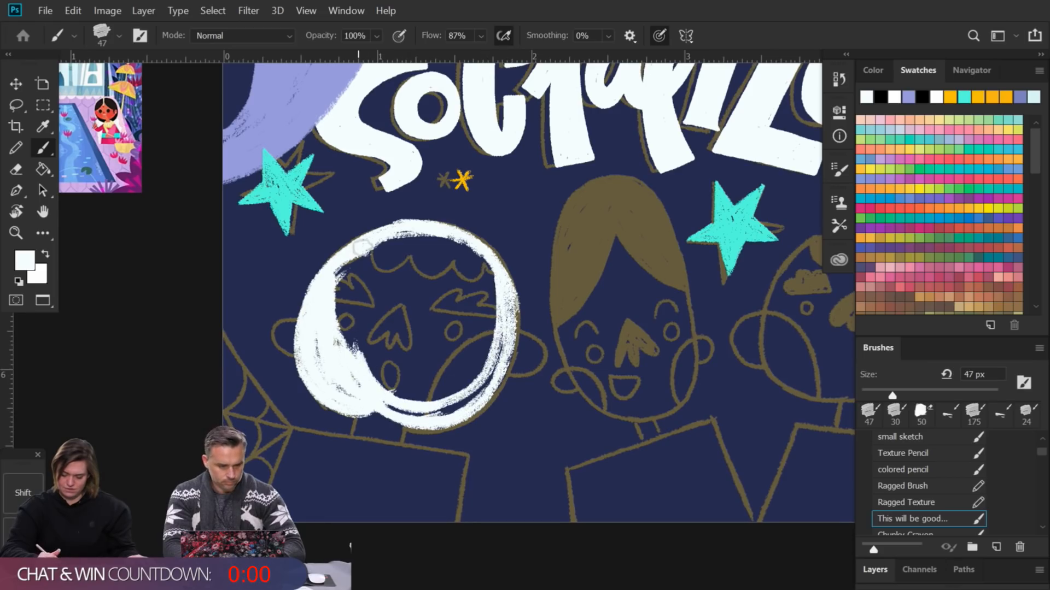
Step: Fill the inside of the left bust's head with solid white and paint its neck
mouse_move(335, 276)
left_mouse_down()
mouse_move(366, 368)
mouse_move(329, 327)
mouse_move(360, 258)
mouse_move(407, 242)
mouse_move(332, 326)
left_mouse_up()
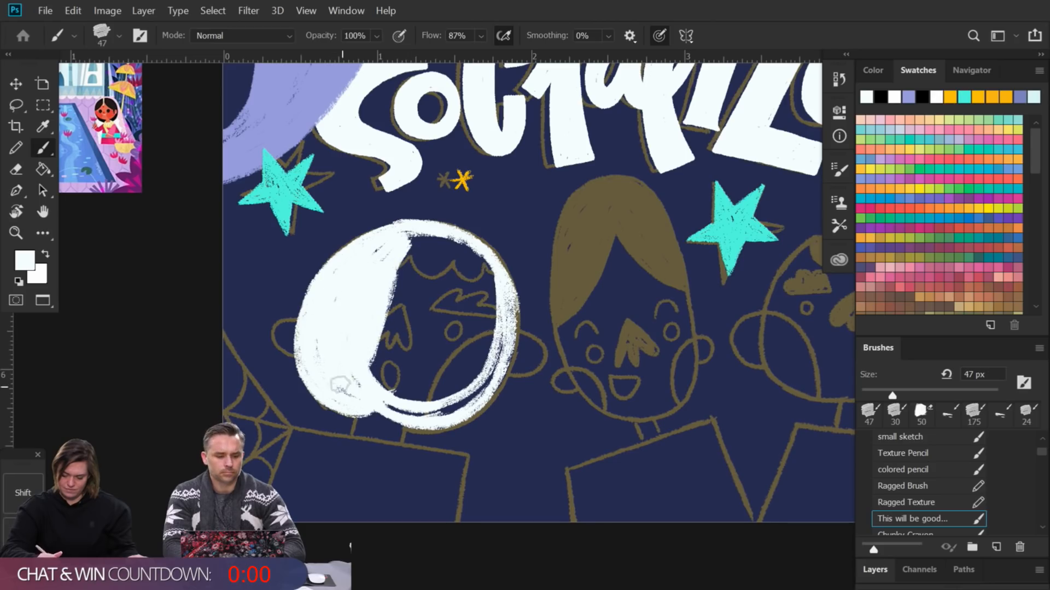
mouse_move(366, 377)
left_mouse_down()
mouse_move(406, 375)
mouse_move(382, 386)
mouse_move(392, 410)
mouse_move(358, 406)
mouse_move(355, 436)
mouse_move(382, 404)
mouse_move(395, 422)
left_mouse_up()
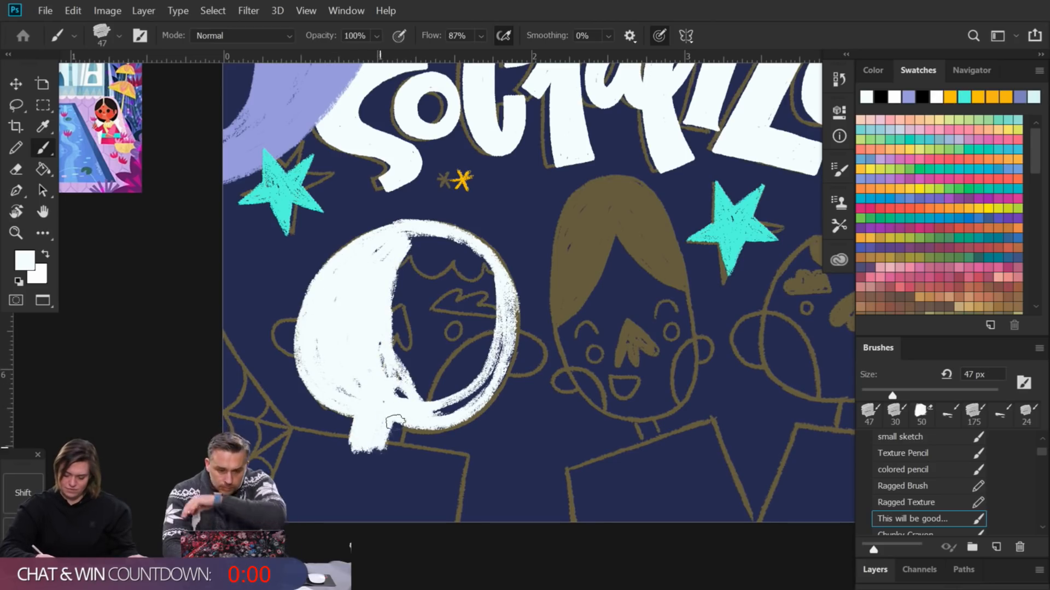
mouse_move(388, 257)
left_mouse_down()
mouse_move(433, 250)
mouse_move(403, 355)
mouse_move(448, 294)
mouse_move(424, 356)
left_mouse_up()
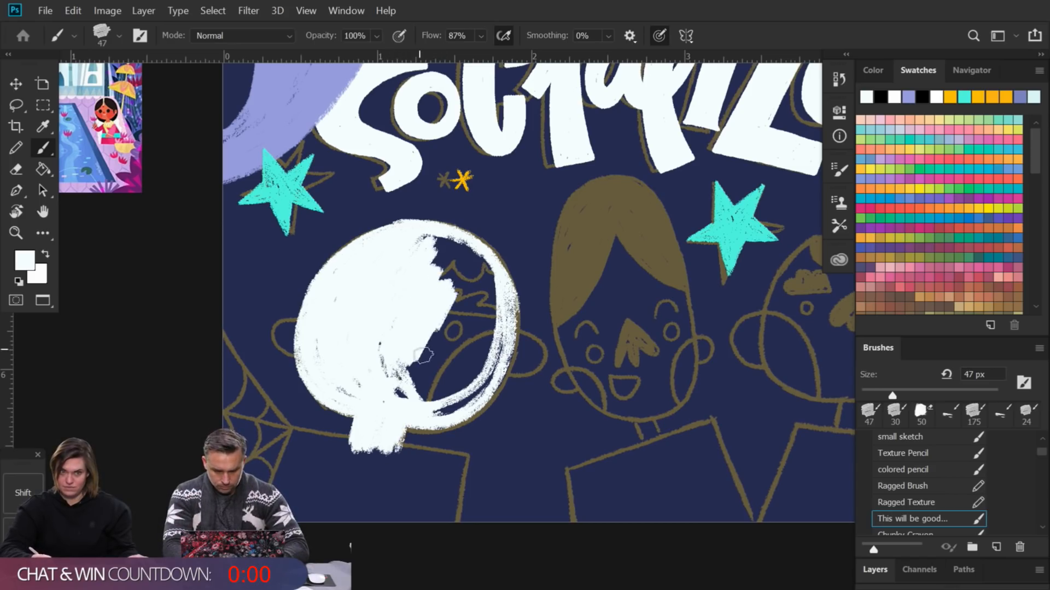
mouse_move(459, 304)
left_mouse_down()
mouse_move(465, 333)
mouse_move(492, 322)
mouse_move(478, 355)
mouse_move(420, 378)
left_mouse_up()
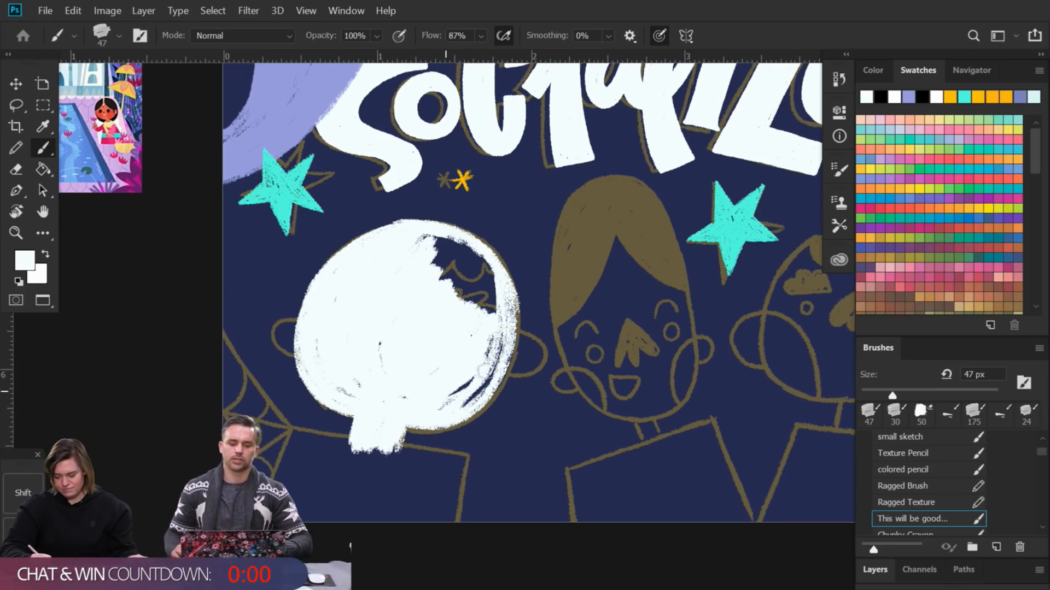
left_click_drag(492, 312, 479, 379)
mouse_move(461, 262)
left_mouse_down()
mouse_move(416, 239)
mouse_move(445, 279)
left_mouse_up()
left_click_drag(443, 235, 484, 269)
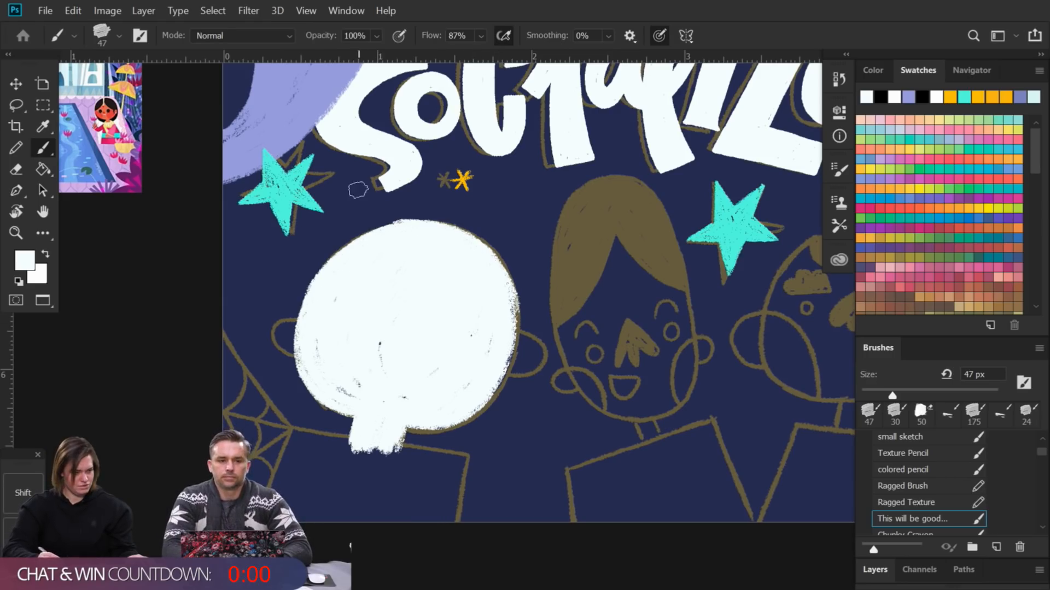
mouse_move(399, 227)
left_mouse_down()
mouse_move(322, 269)
mouse_move(316, 283)
mouse_move(342, 253)
mouse_move(307, 302)
mouse_move(307, 332)
left_mouse_up()
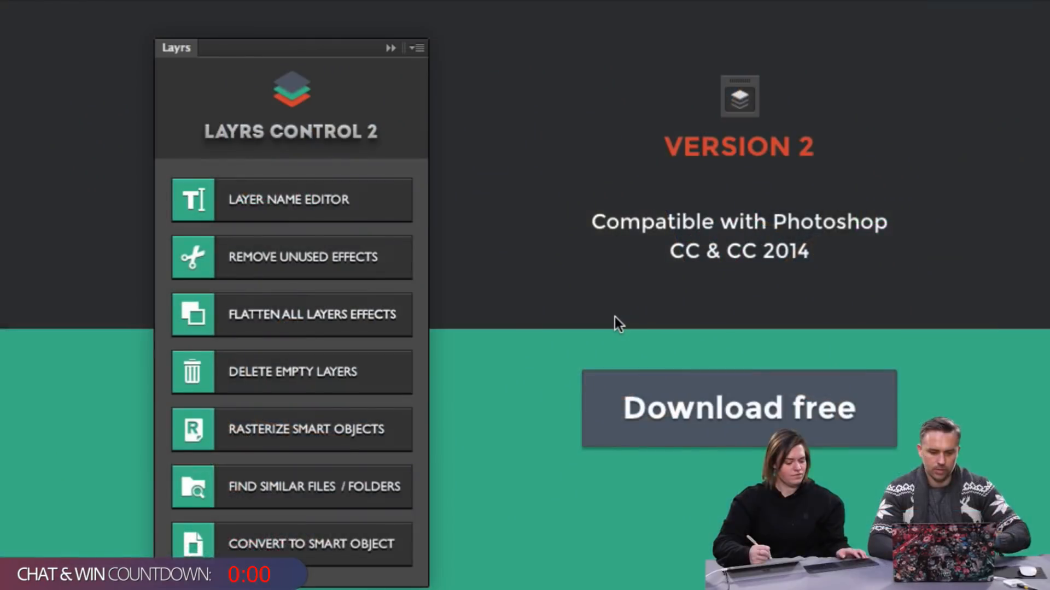
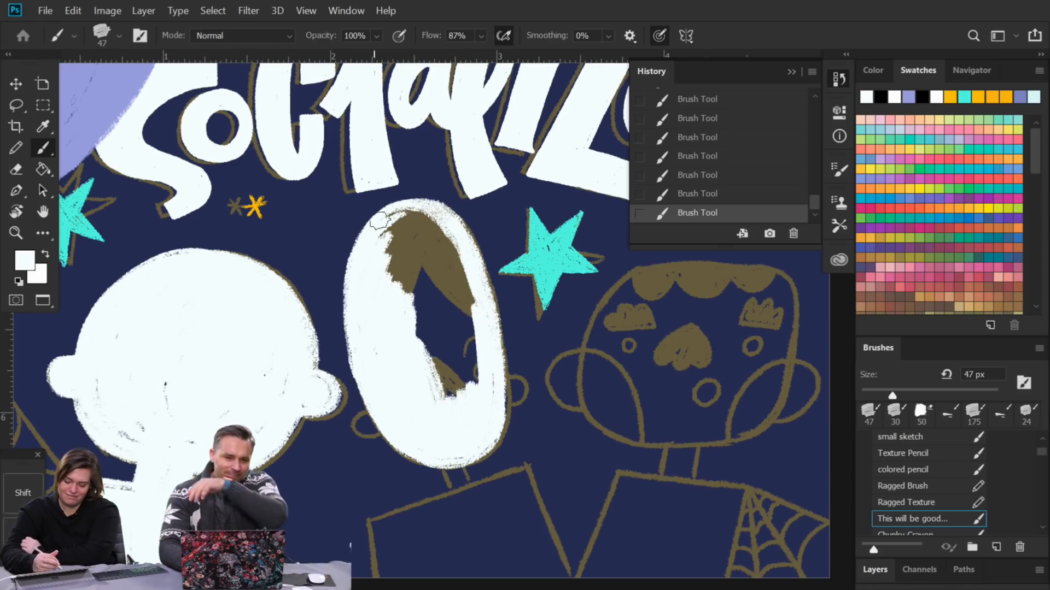
Step: Fill the middle bust's head with solid white and paint both ears along the sketch
mouse_move(404, 209)
left_mouse_down()
mouse_move(416, 271)
mouse_move(427, 219)
mouse_move(412, 215)
mouse_move(464, 287)
mouse_move(475, 351)
mouse_move(438, 265)
mouse_move(458, 394)
mouse_move(410, 275)
mouse_move(440, 360)
mouse_move(443, 253)
mouse_move(455, 394)
mouse_move(439, 252)
left_mouse_up()
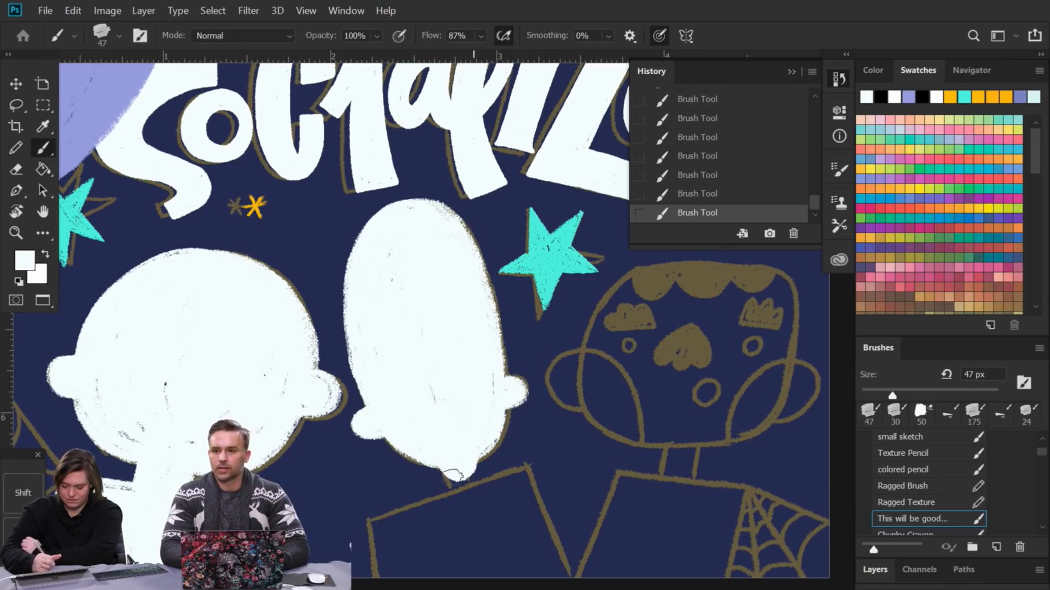
mouse_move(445, 449)
left_mouse_down()
mouse_move(443, 477)
mouse_move(478, 474)
mouse_move(482, 451)
left_mouse_up()
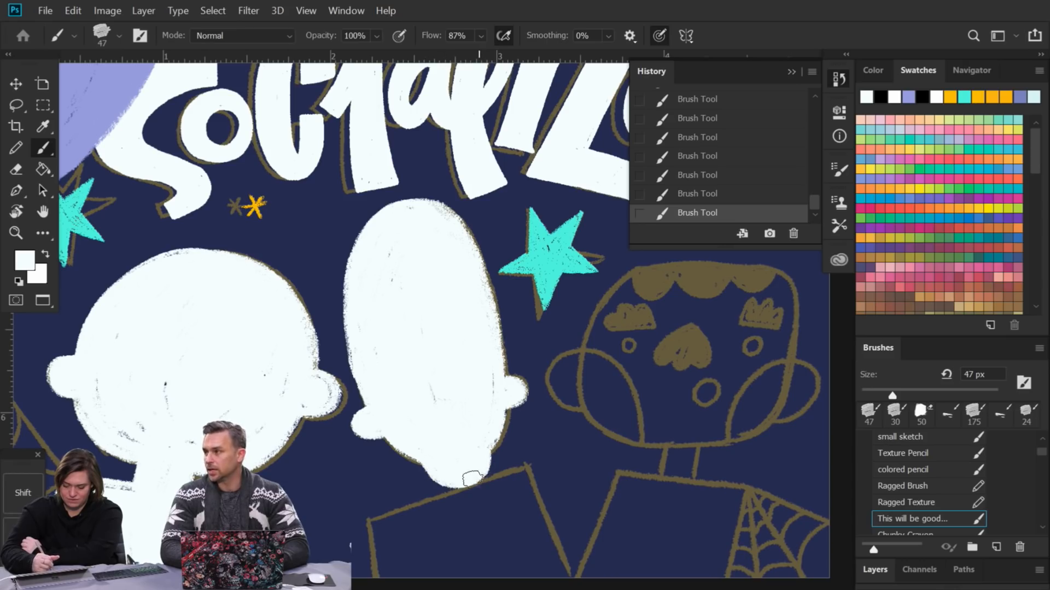
left_click(698, 193)
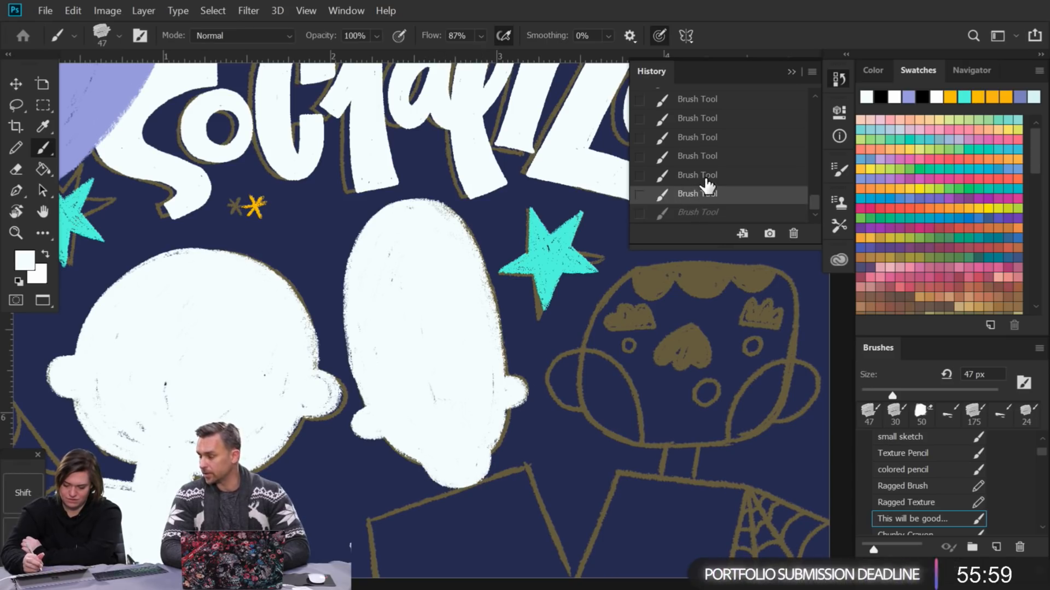
left_click(705, 175)
left_click(700, 156)
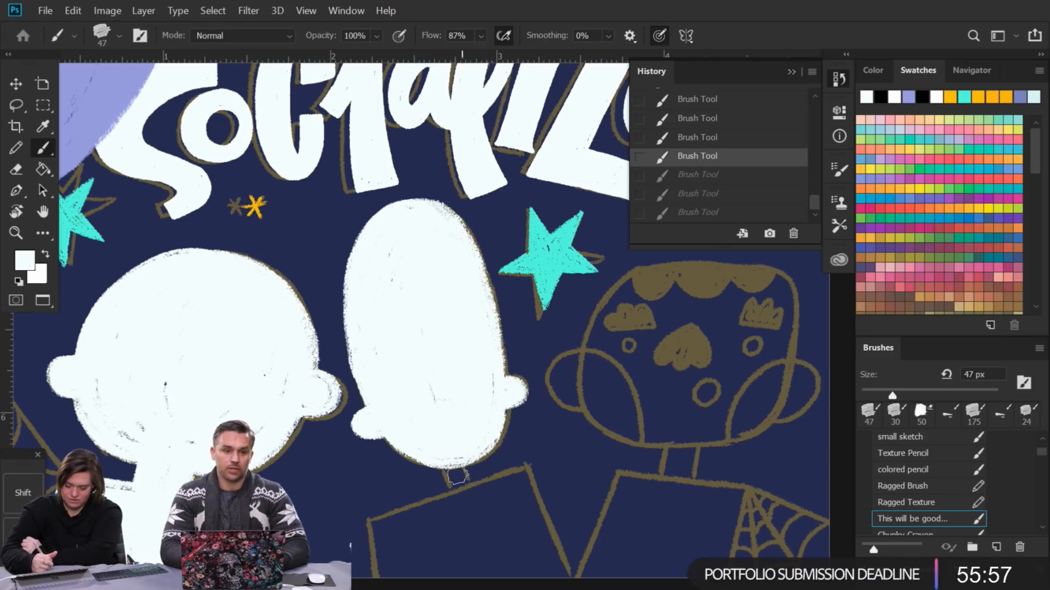
Step: Paint the middle bust's neck in white and outline its shoulders and torso along the sketch
mouse_move(444, 457)
left_mouse_down()
mouse_move(467, 487)
mouse_move(486, 484)
mouse_move(438, 475)
mouse_move(446, 501)
mouse_move(446, 474)
left_mouse_up()
left_click_drag(464, 413, 365, 295)
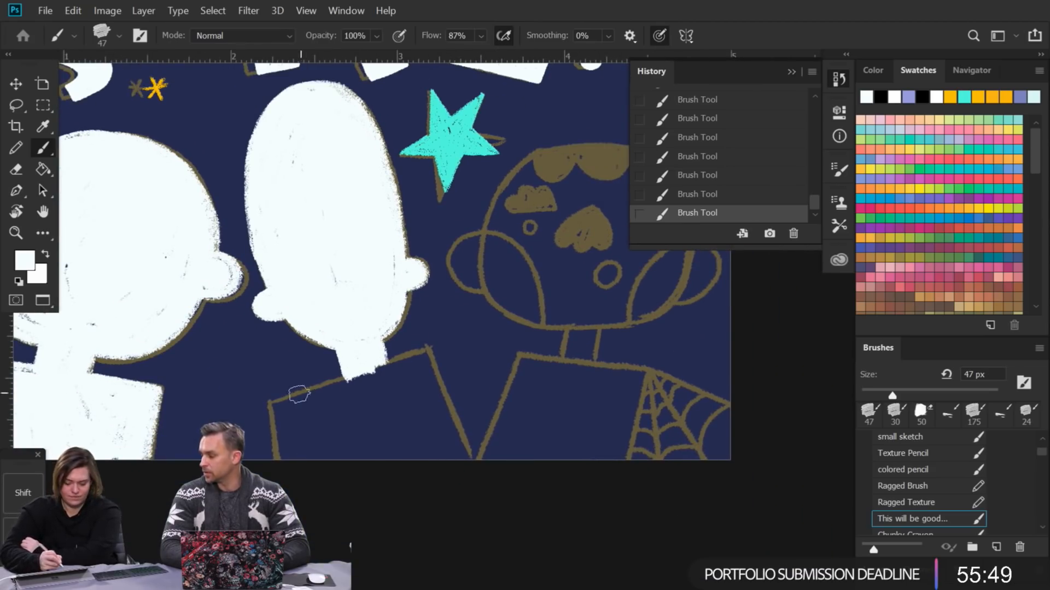
mouse_move(274, 403)
left_mouse_down()
mouse_move(433, 345)
mouse_move(478, 482)
left_mouse_up()
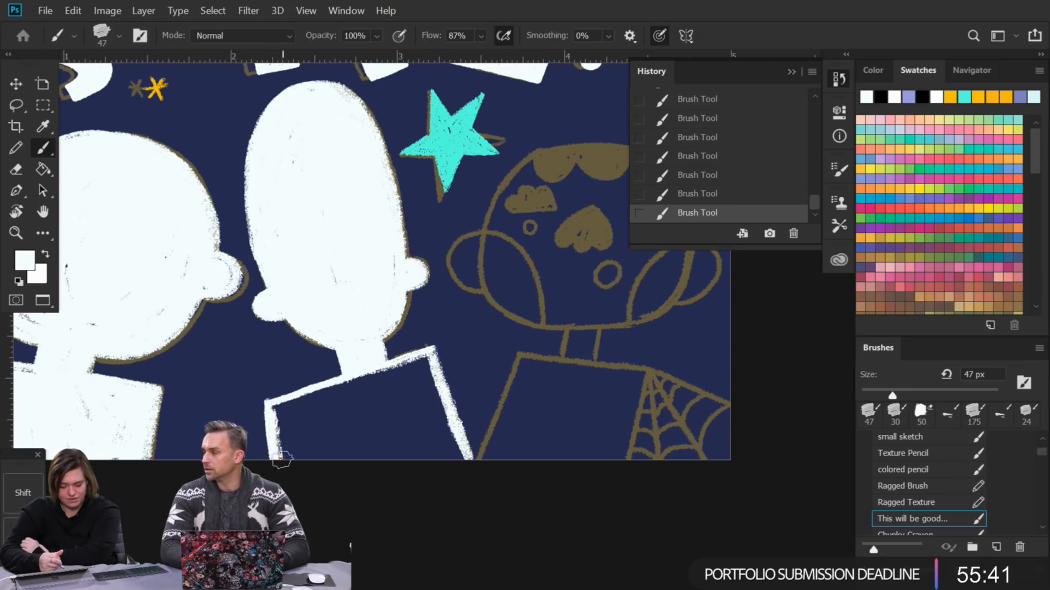
Step: Fill the middle bust's torso with white, sharpen its shoulder corners and extend its right edge
mouse_move(296, 399)
left_mouse_down()
mouse_move(342, 383)
mouse_move(356, 391)
mouse_move(343, 388)
mouse_move(316, 413)
mouse_move(311, 443)
left_mouse_up()
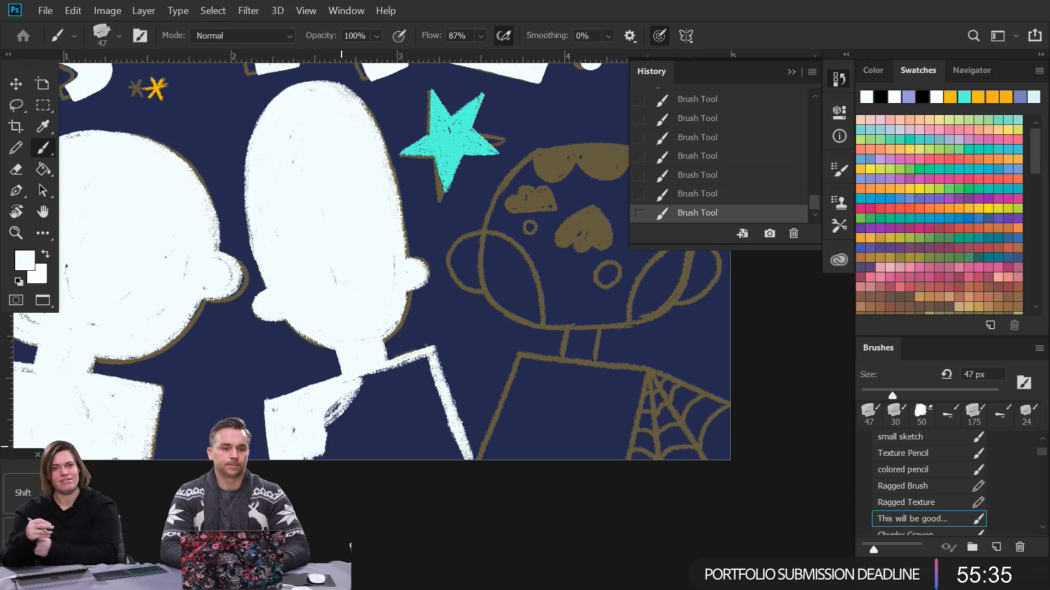
mouse_move(433, 377)
left_mouse_down()
mouse_move(443, 436)
mouse_move(471, 465)
mouse_move(443, 471)
mouse_move(415, 412)
mouse_move(409, 423)
mouse_move(358, 379)
mouse_move(404, 432)
mouse_move(372, 373)
mouse_move(388, 371)
mouse_move(399, 390)
mouse_move(420, 375)
mouse_move(411, 364)
mouse_move(346, 395)
mouse_move(322, 465)
mouse_move(332, 472)
mouse_move(367, 443)
mouse_move(379, 416)
mouse_move(366, 459)
left_mouse_up()
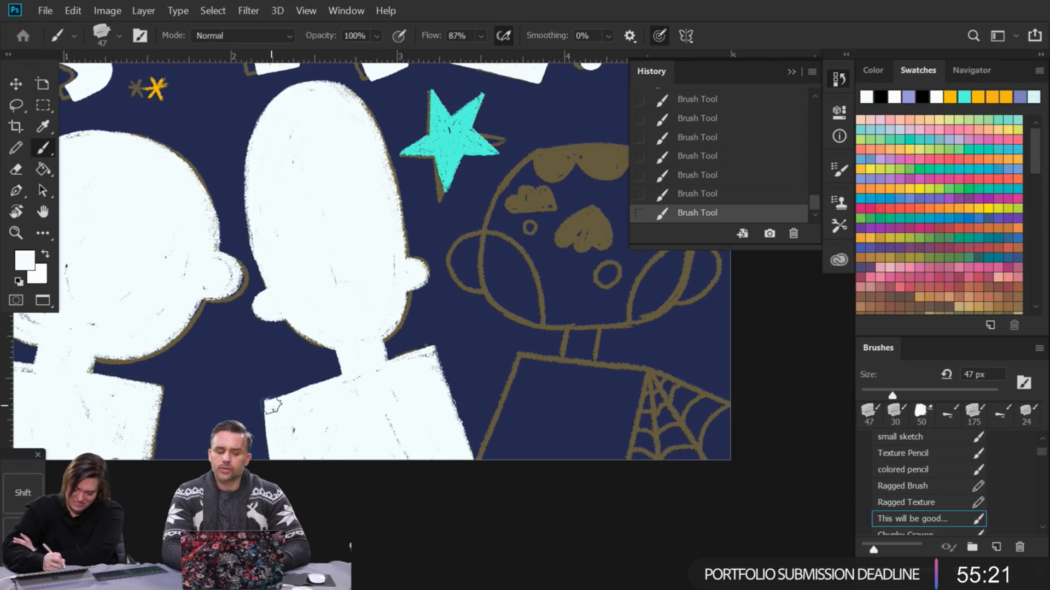
mouse_move(284, 401)
left_mouse_down()
mouse_move(439, 346)
mouse_move(266, 396)
left_mouse_up()
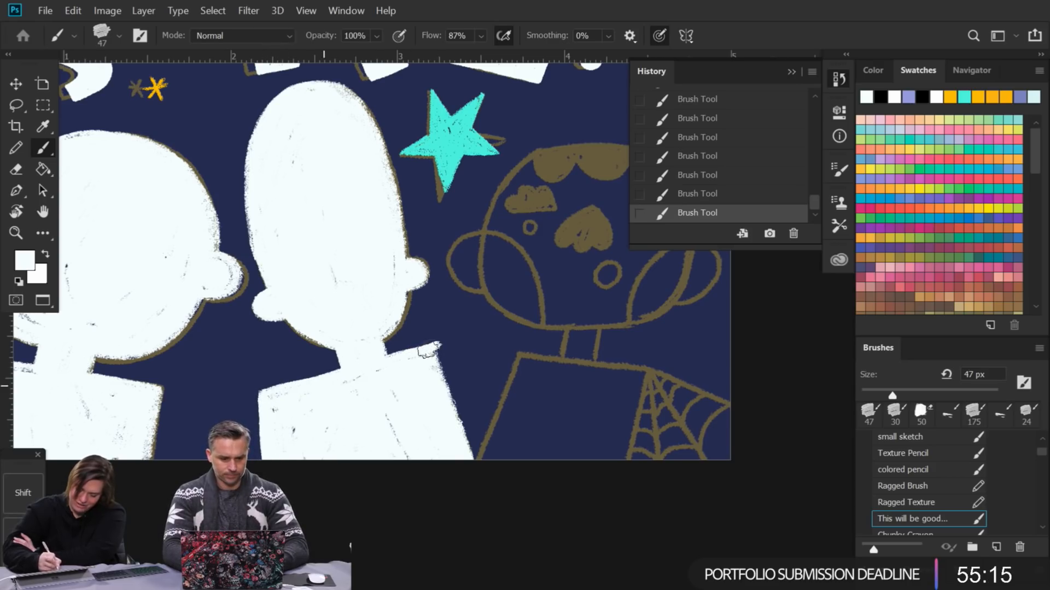
mouse_move(440, 358)
left_mouse_down()
mouse_move(456, 417)
mouse_move(439, 356)
mouse_move(477, 472)
left_mouse_up()
left_click_drag(449, 391, 479, 462)
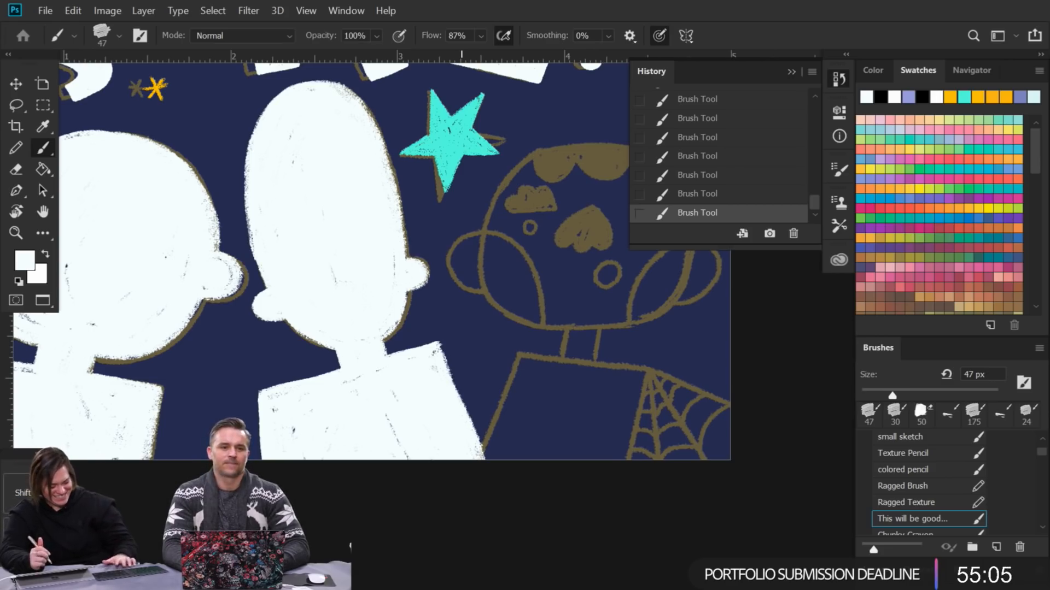
Step: Brush a white outline around the flat-topped head at the far end and fill in both of its ears
mouse_move(612, 349)
left_mouse_down()
mouse_move(621, 350)
mouse_move(590, 388)
left_mouse_up()
left_click_drag(420, 215, 425, 235)
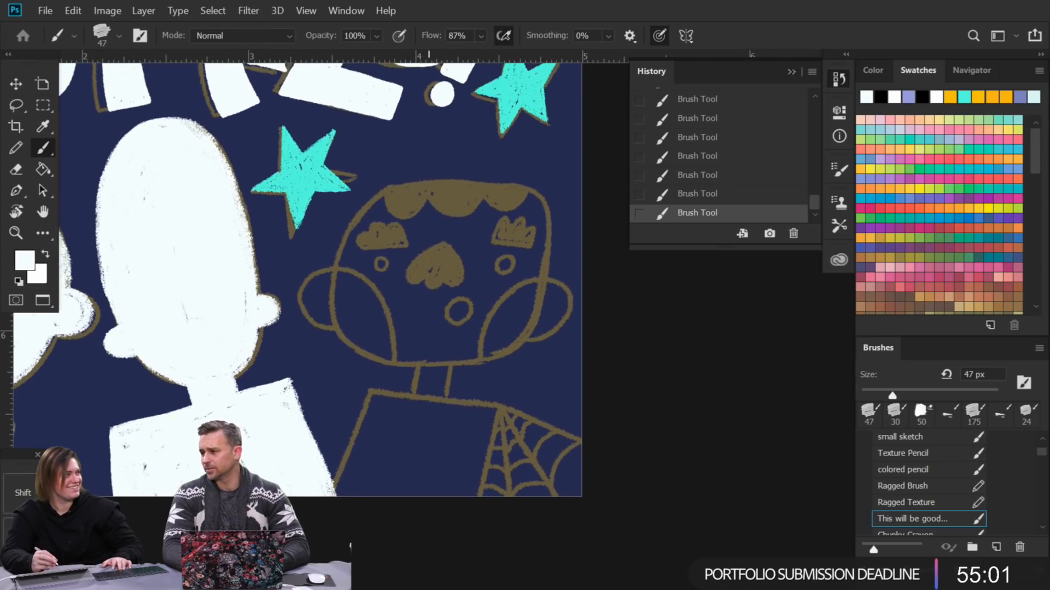
left_click_drag(434, 272, 436, 255)
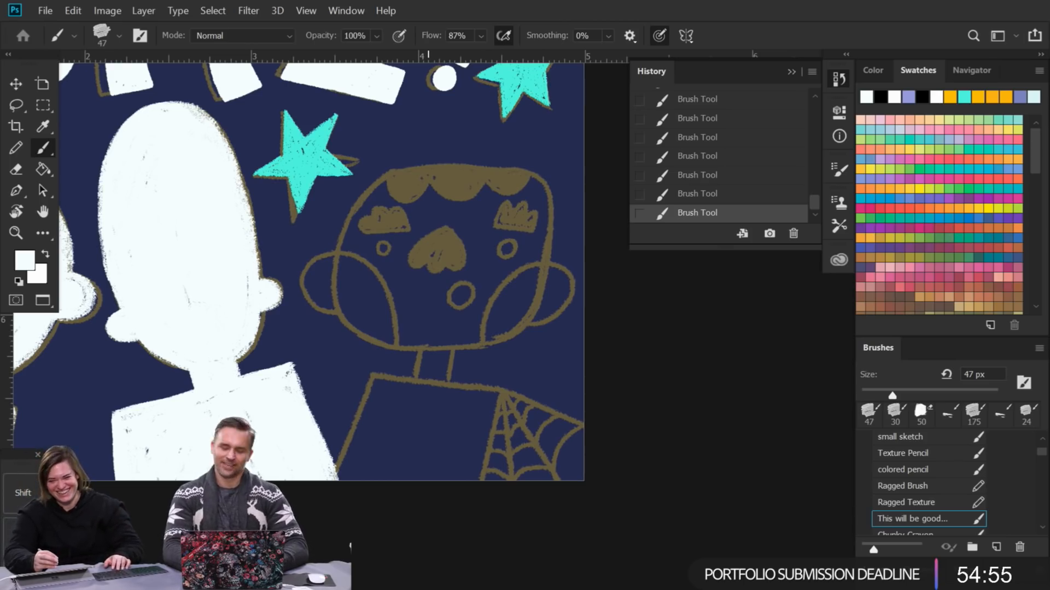
left_click_drag(394, 275, 401, 293)
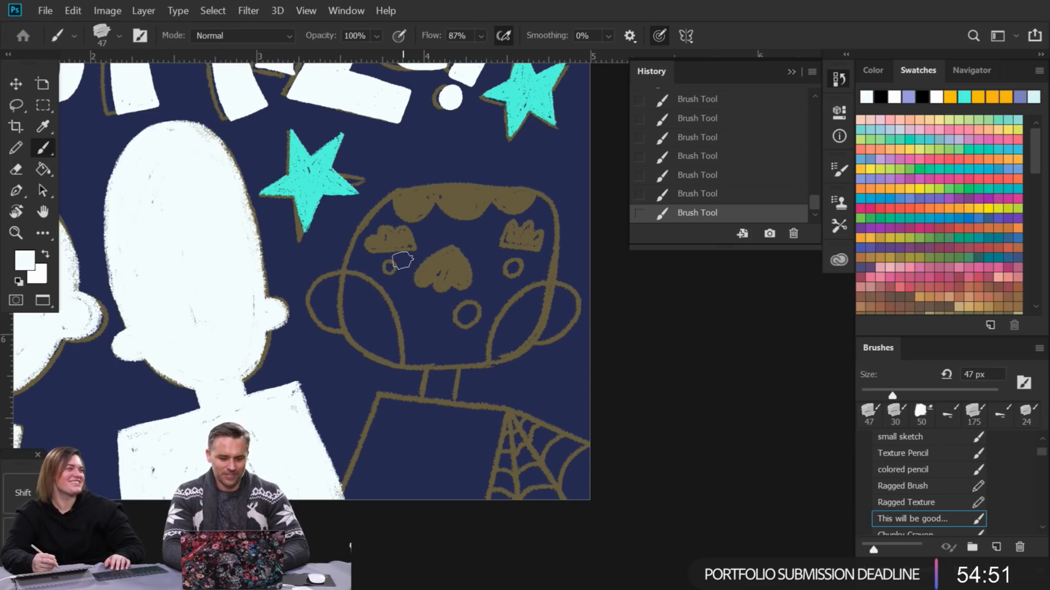
mouse_move(425, 192)
left_mouse_down()
mouse_move(358, 287)
mouse_move(348, 273)
mouse_move(353, 331)
left_mouse_up()
mouse_move(348, 268)
left_mouse_down()
mouse_move(400, 355)
mouse_move(428, 360)
mouse_move(382, 232)
mouse_move(396, 332)
left_mouse_up()
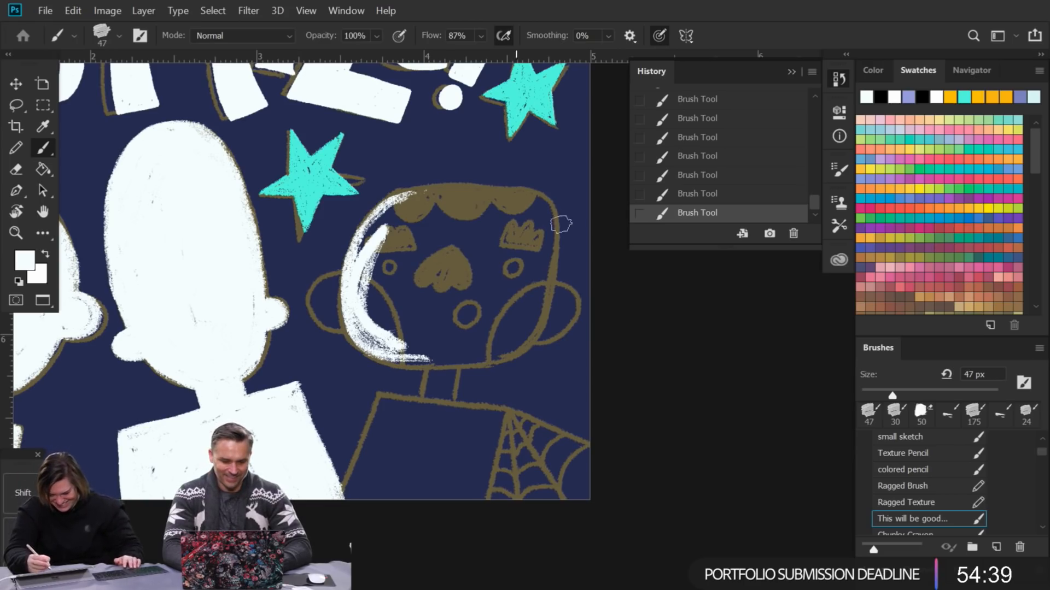
mouse_move(552, 300)
left_mouse_down()
mouse_move(558, 235)
mouse_move(539, 336)
mouse_move(415, 362)
mouse_move(390, 355)
mouse_move(470, 363)
mouse_move(522, 339)
left_mouse_up()
mouse_move(361, 251)
left_mouse_down()
mouse_move(455, 190)
mouse_move(551, 199)
mouse_move(561, 232)
mouse_move(553, 244)
mouse_move(538, 189)
mouse_move(488, 187)
mouse_move(429, 191)
mouse_move(358, 257)
left_mouse_up()
mouse_move(551, 283)
left_mouse_down()
mouse_move(571, 325)
mouse_move(540, 342)
mouse_move(563, 310)
mouse_move(544, 282)
mouse_move(557, 310)
left_mouse_up()
mouse_move(350, 276)
left_mouse_down()
mouse_move(313, 319)
mouse_move(346, 332)
mouse_move(351, 289)
mouse_move(331, 289)
mouse_move(334, 319)
mouse_move(348, 326)
mouse_move(336, 281)
left_mouse_up()
mouse_move(363, 325)
left_mouse_down()
mouse_move(408, 216)
mouse_move(374, 233)
mouse_move(388, 207)
left_mouse_up()
Step: Fill the inside of the flat-topped head with solid white, covering the sketched face and hair
key("ctrl+minus")
key("ctrl+minus")
key("ctrl+minus")
key("ctrl+minus")
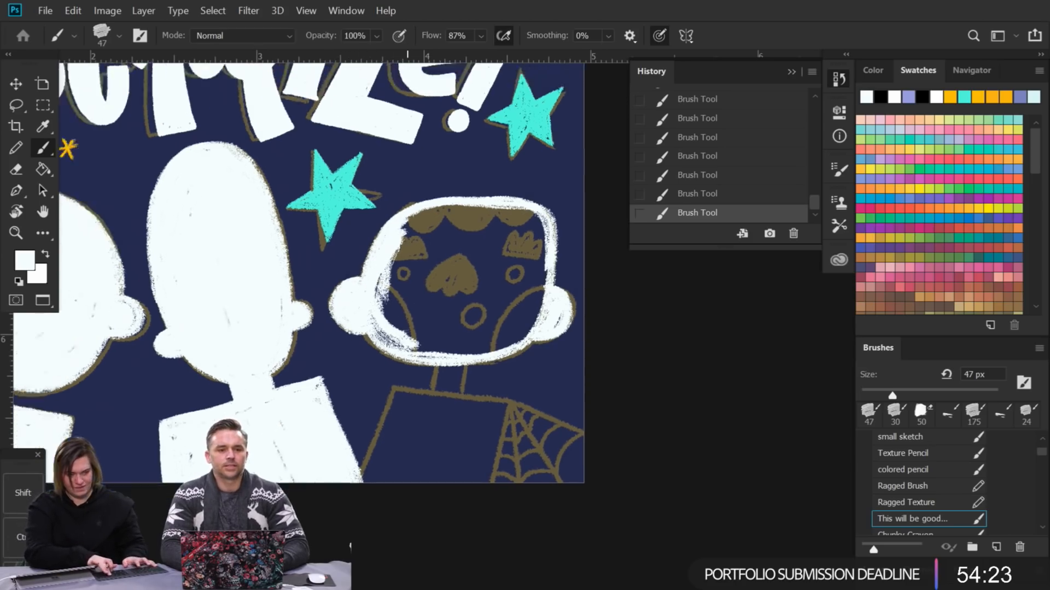
key("ctrl+plus")
key("ctrl+plus")
key("ctrl+plus")
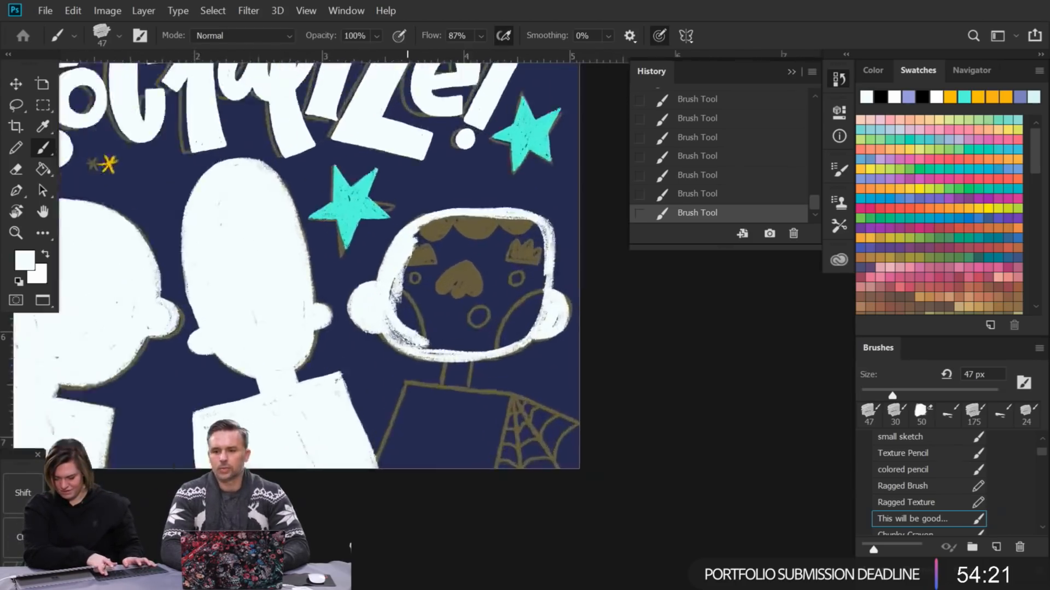
mouse_move(399, 180)
left_mouse_down()
mouse_move(328, 292)
mouse_move(421, 209)
mouse_move(393, 305)
mouse_move(476, 224)
mouse_move(445, 308)
mouse_move(461, 311)
mouse_move(521, 224)
mouse_move(511, 320)
mouse_move(530, 294)
mouse_move(558, 309)
mouse_move(538, 328)
mouse_move(327, 289)
mouse_move(376, 356)
mouse_move(399, 349)
mouse_move(433, 366)
mouse_move(469, 347)
mouse_move(478, 360)
mouse_move(521, 313)
mouse_move(483, 356)
left_mouse_up()
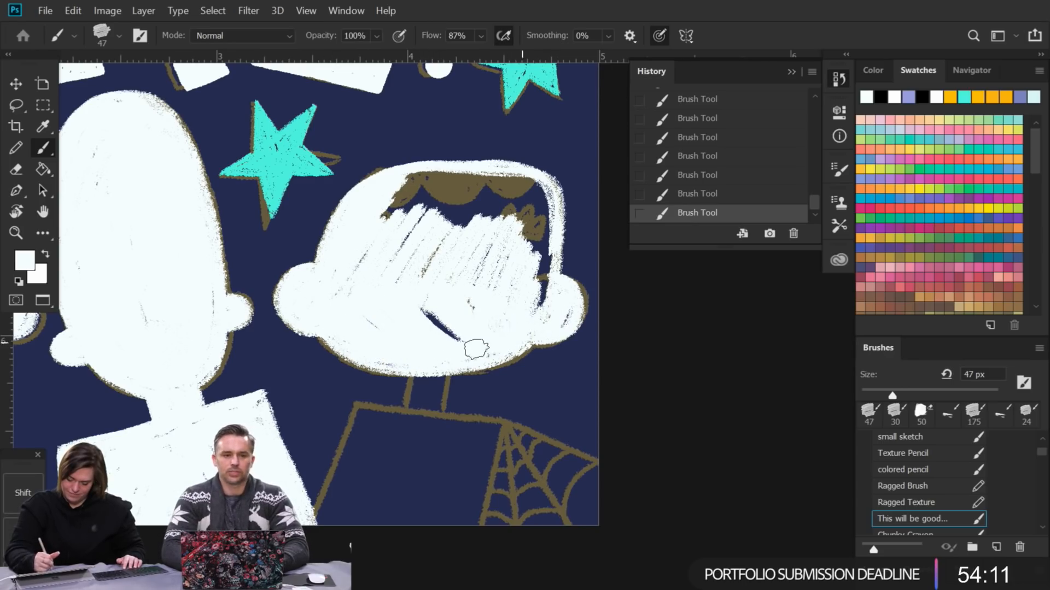
left_click_drag(447, 327, 391, 289)
mouse_move(395, 186)
left_mouse_down()
mouse_move(398, 239)
mouse_move(377, 267)
mouse_move(427, 200)
mouse_move(503, 198)
mouse_move(430, 172)
mouse_move(441, 167)
mouse_move(437, 183)
mouse_move(481, 169)
mouse_move(492, 174)
mouse_move(473, 202)
mouse_move(475, 227)
mouse_move(525, 189)
mouse_move(532, 265)
mouse_move(543, 272)
mouse_move(516, 177)
mouse_move(545, 218)
mouse_move(541, 316)
mouse_move(548, 198)
mouse_move(553, 206)
mouse_move(515, 171)
mouse_move(363, 184)
mouse_move(329, 262)
mouse_move(385, 195)
mouse_move(395, 310)
mouse_move(469, 323)
mouse_move(501, 312)
left_mouse_up()
Step: Paint the flat-topped figure's neck and shirt solid white, leaving the spider web beside the shoulder unpainted
scroll(494, 300, "down", 5)
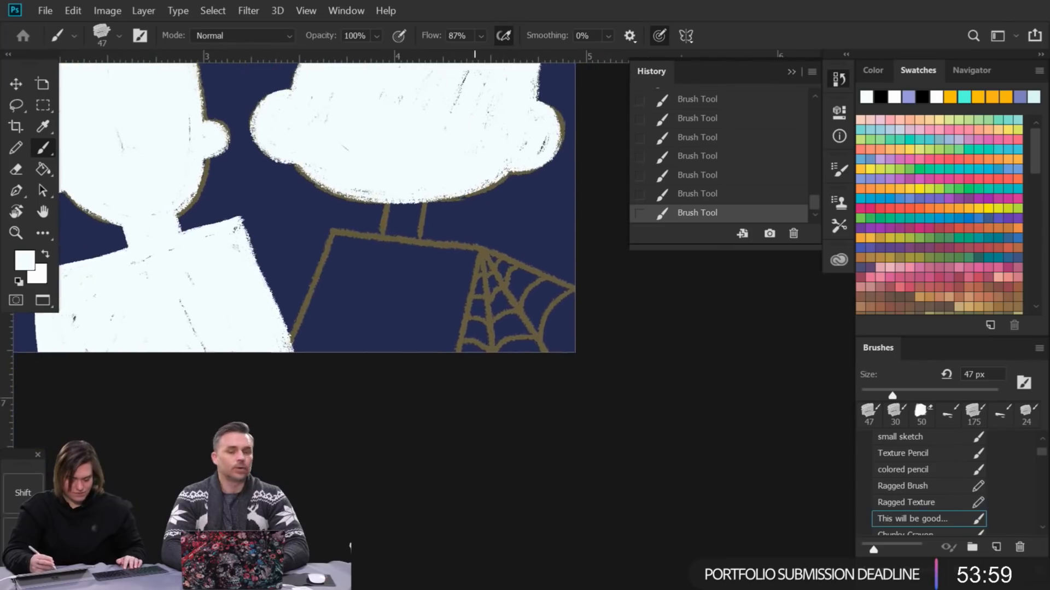
mouse_move(379, 170)
left_mouse_down()
mouse_move(408, 159)
mouse_move(401, 180)
left_mouse_up()
mouse_move(397, 216)
left_mouse_down()
mouse_move(400, 164)
mouse_move(371, 227)
mouse_move(385, 146)
mouse_move(381, 218)
mouse_move(394, 226)
mouse_move(409, 182)
mouse_move(371, 215)
mouse_move(323, 205)
mouse_move(283, 336)
left_mouse_up()
mouse_move(432, 221)
left_mouse_down()
mouse_move(403, 218)
mouse_move(464, 220)
mouse_move(441, 347)
mouse_move(462, 223)
mouse_move(443, 314)
mouse_move(452, 241)
mouse_move(407, 259)
mouse_move(396, 289)
mouse_move(402, 264)
mouse_move(398, 283)
mouse_move(388, 271)
mouse_move(379, 282)
mouse_move(392, 229)
mouse_move(411, 233)
mouse_move(420, 250)
mouse_move(435, 247)
mouse_move(412, 317)
left_mouse_up()
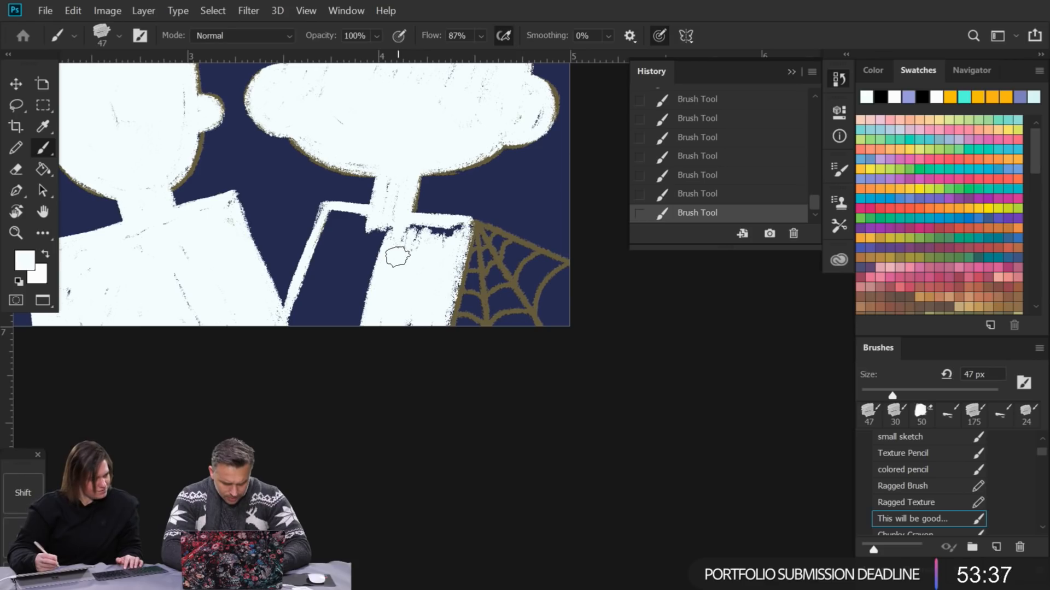
mouse_move(456, 227)
left_mouse_down()
mouse_move(417, 232)
mouse_move(331, 211)
mouse_move(295, 306)
mouse_move(349, 246)
mouse_move(372, 264)
mouse_move(356, 234)
mouse_move(435, 328)
mouse_move(467, 230)
mouse_move(445, 317)
mouse_move(443, 306)
left_mouse_up()
key("ctrl+minus")
key("ctrl+minus")
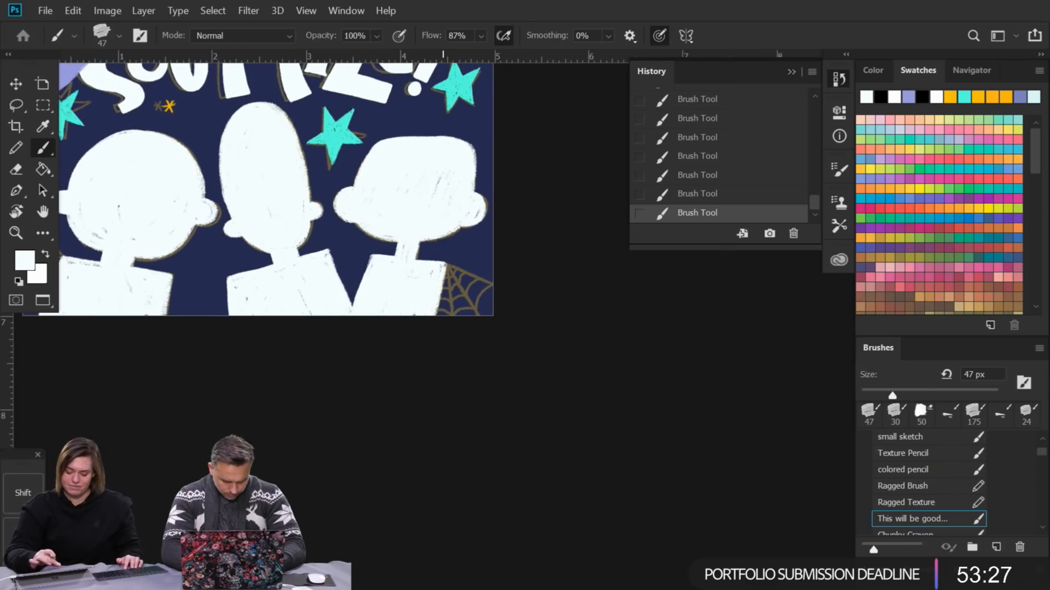
Step: Lower the white figures layer's opacity to reveal the sketch, and add a new layer clipped to Layer 27
mouse_move(484, 317)
left_mouse_down()
mouse_move(593, 328)
mouse_move(525, 402)
left_mouse_up()
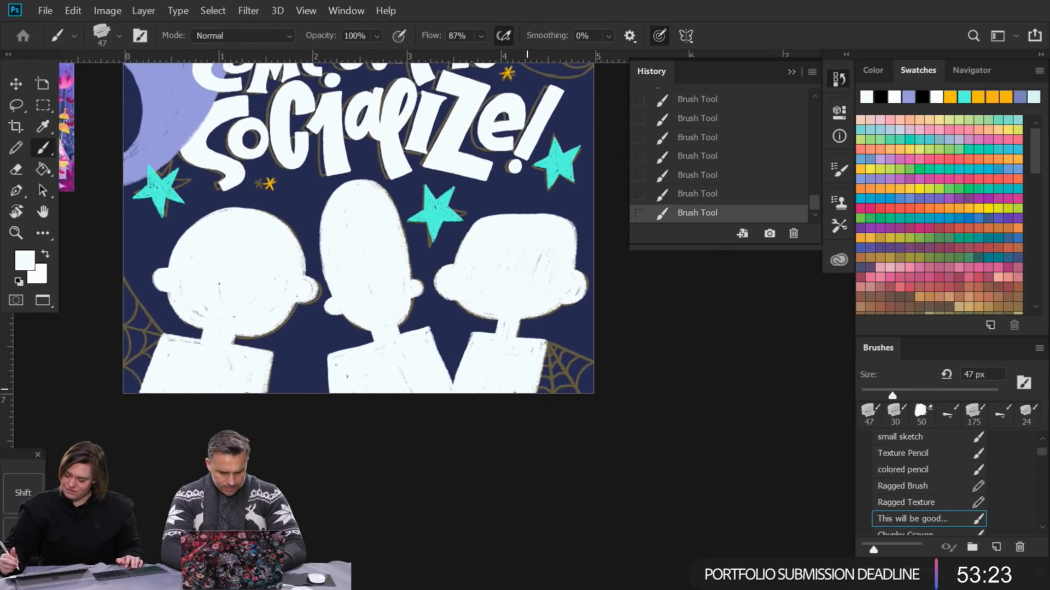
left_click(876, 571)
left_click_drag(982, 462, 977, 469)
left_click(998, 574)
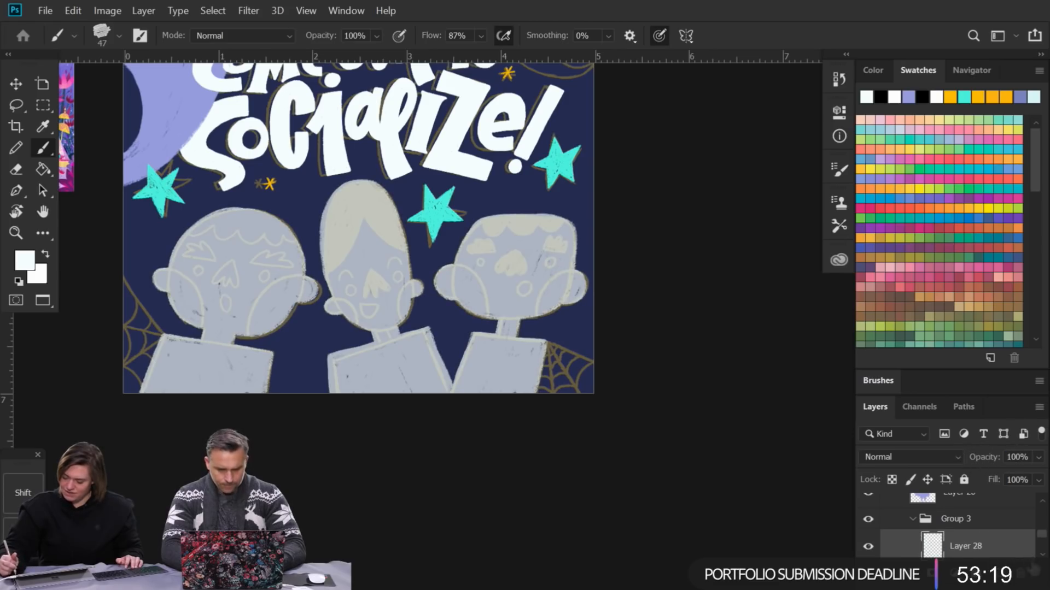
left_click(1042, 555)
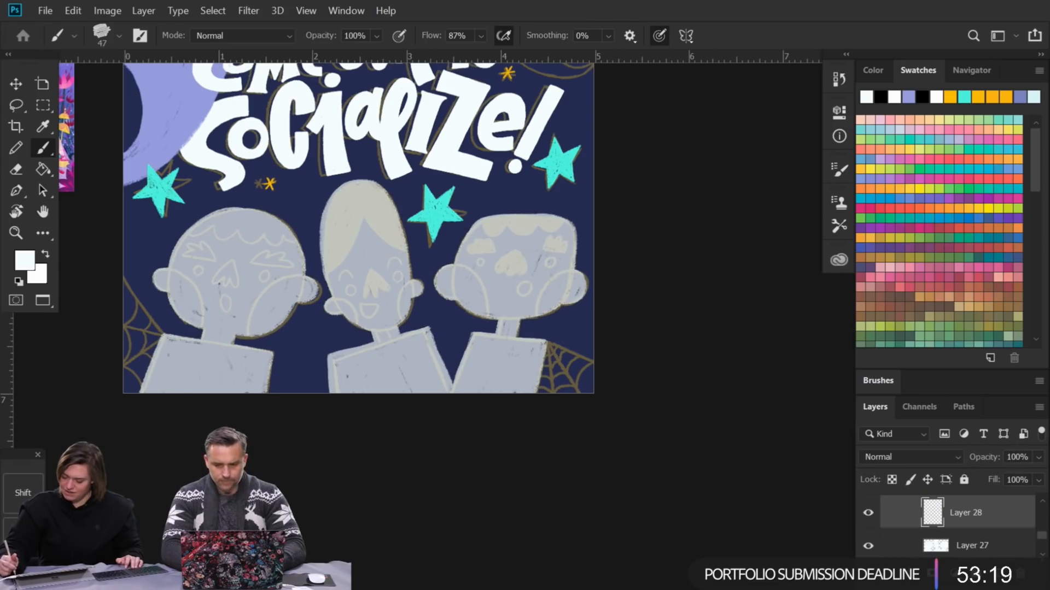
left_click(987, 529, "alt")
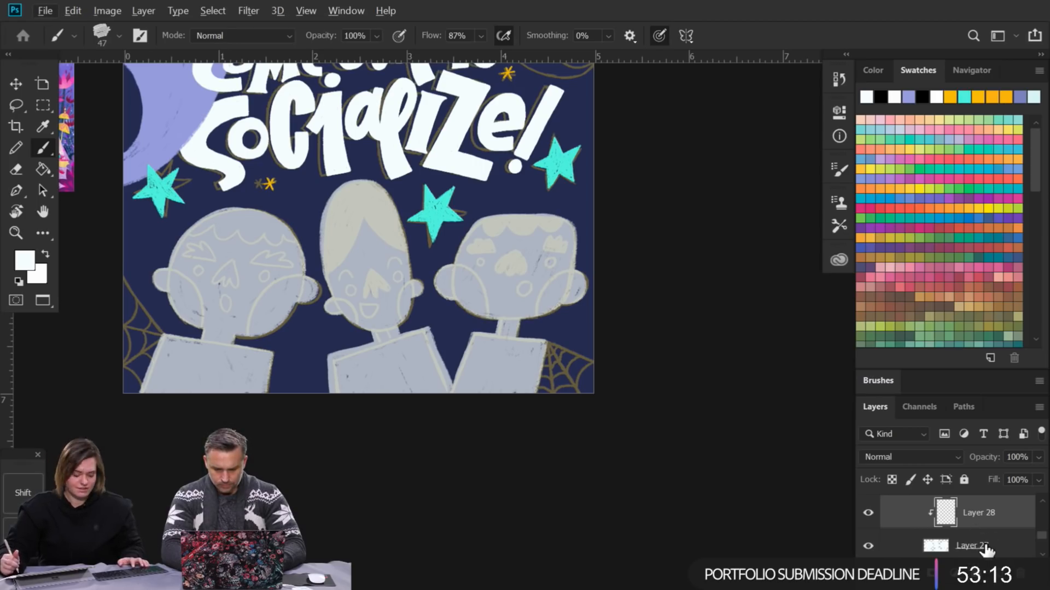
Step: Sample the moon's lavender and paint both large cheek shapes on the round-headed figure
key("ctrl+plus")
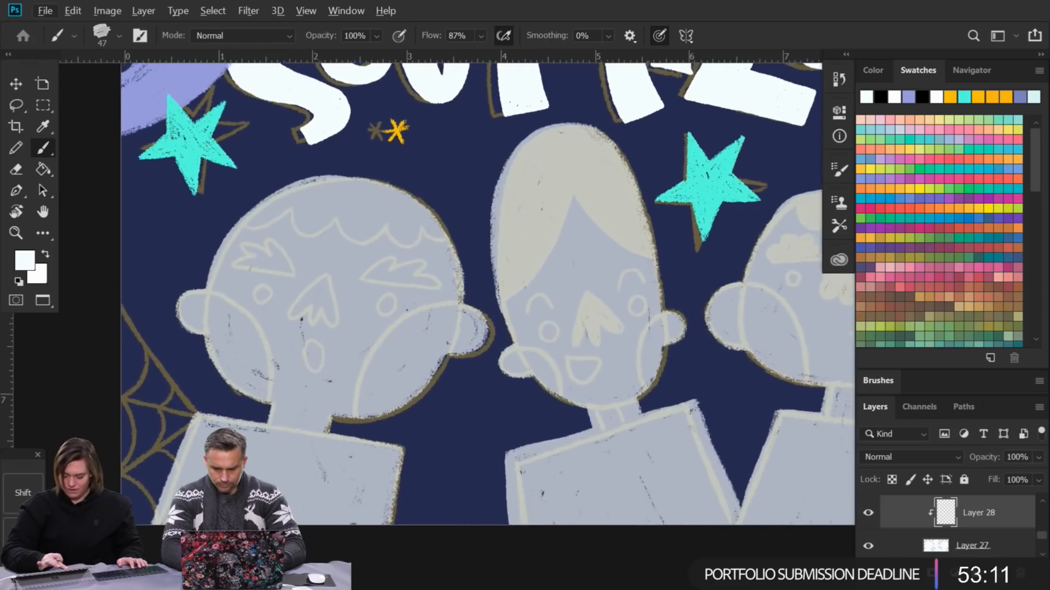
left_click_drag(454, 240, 457, 337)
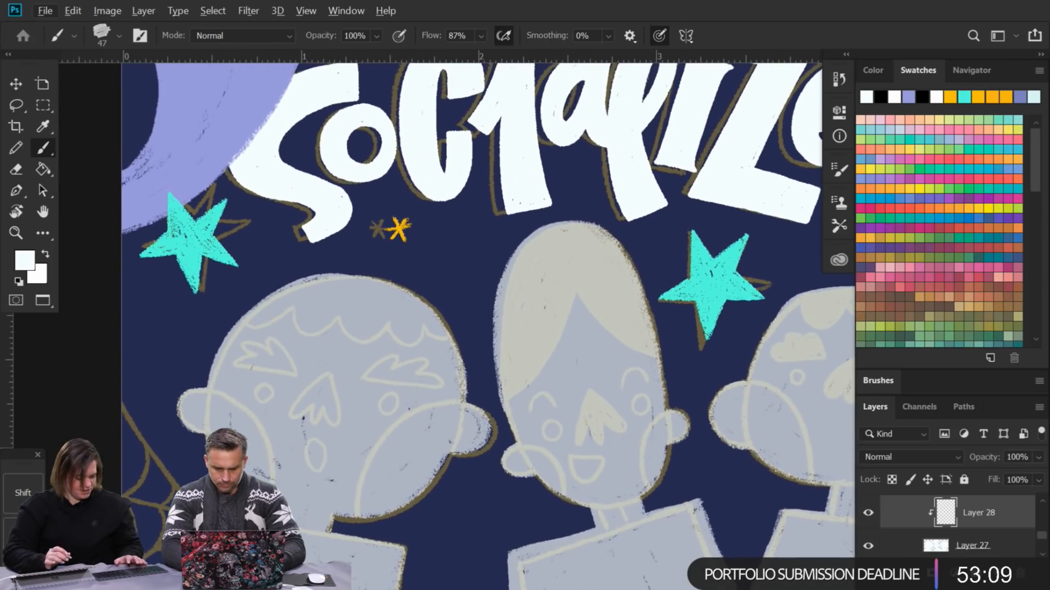
left_click(204, 163, "alt")
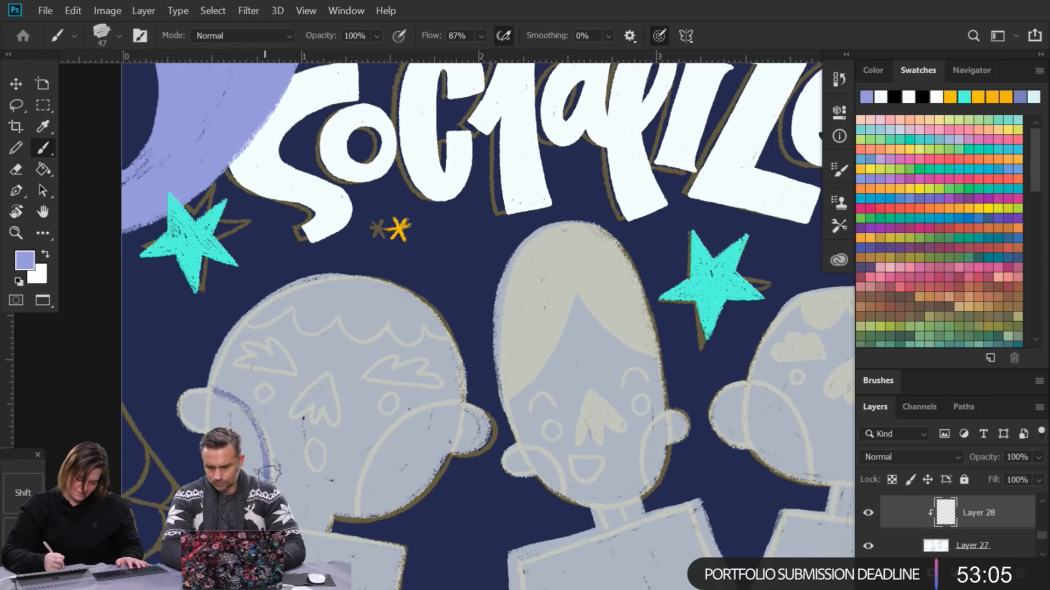
left_click_drag(216, 391, 208, 428)
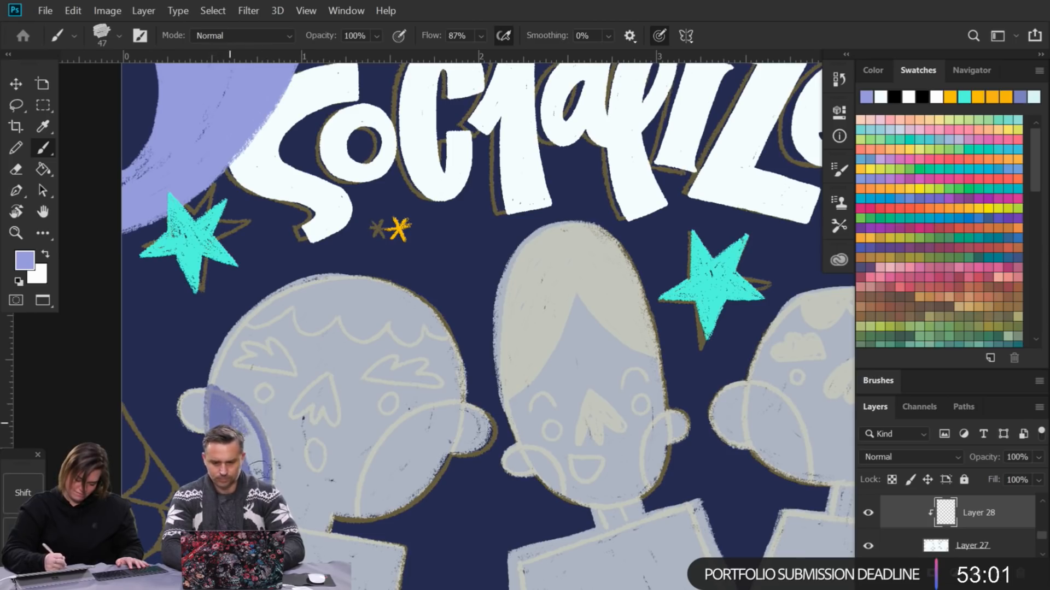
mouse_move(252, 465)
left_mouse_down()
mouse_move(230, 449)
mouse_move(257, 487)
left_mouse_up()
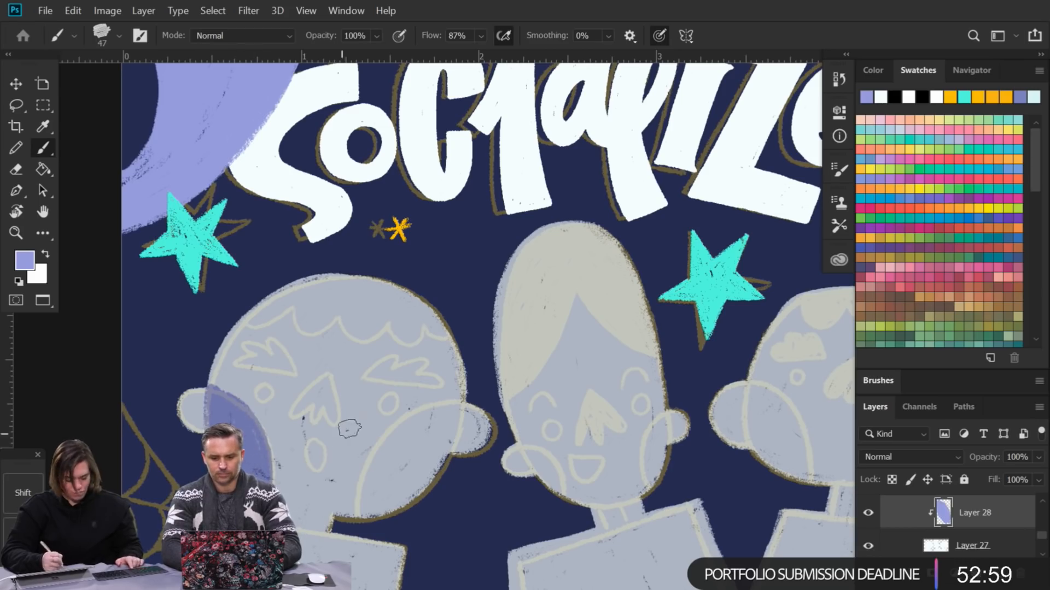
left_click_drag(393, 369, 337, 290)
mouse_move(409, 329)
left_mouse_down()
mouse_move(360, 417)
mouse_move(299, 433)
mouse_move(313, 390)
mouse_move(354, 342)
mouse_move(402, 327)
mouse_move(384, 331)
mouse_move(312, 410)
mouse_move(346, 361)
mouse_move(316, 436)
mouse_move(349, 412)
mouse_move(392, 338)
mouse_move(339, 420)
mouse_move(397, 331)
mouse_move(384, 377)
left_mouse_up()
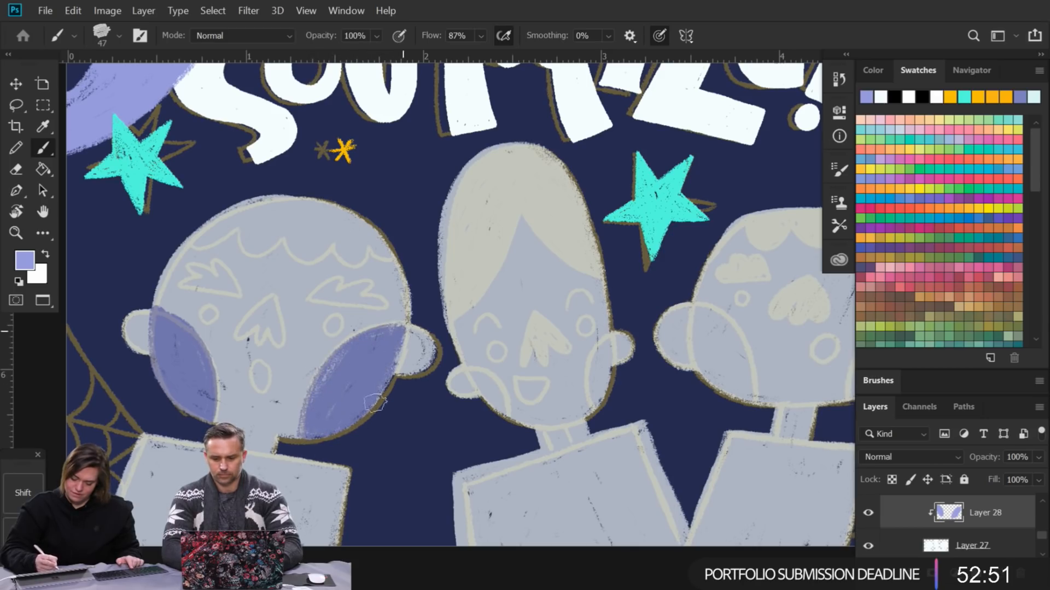
mouse_move(378, 335)
left_mouse_down()
mouse_move(311, 423)
mouse_move(348, 354)
mouse_move(328, 383)
mouse_move(304, 441)
left_mouse_up()
Step: Paint the two cheek shapes on the tall middle figure in lavender, following the sketch lines
mouse_move(445, 399)
left_mouse_down()
mouse_move(272, 363)
mouse_move(339, 374)
left_mouse_up()
left_click_drag(306, 331, 346, 393)
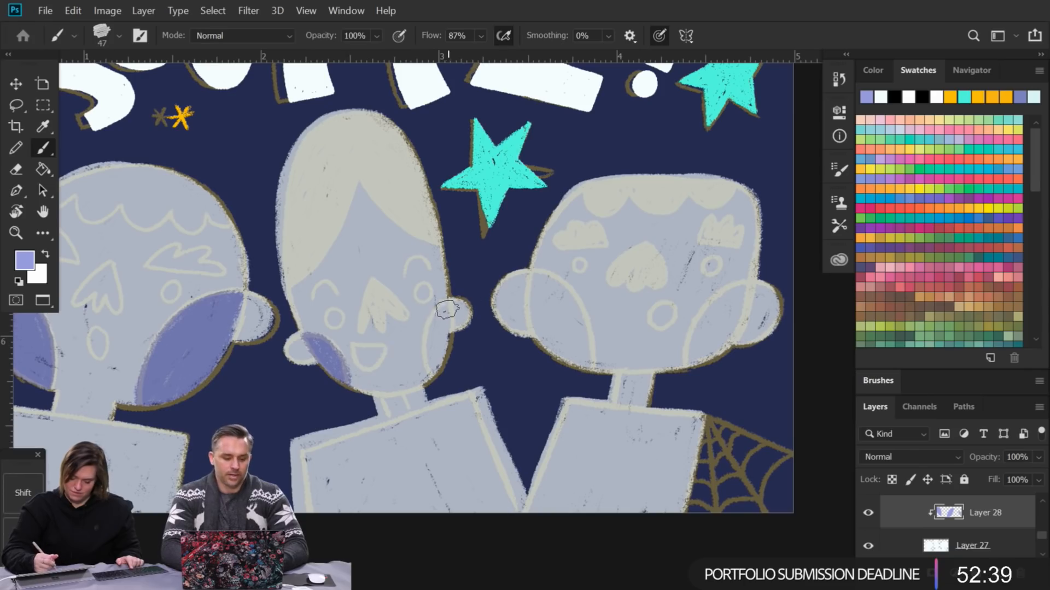
mouse_move(438, 309)
left_mouse_down()
mouse_move(432, 377)
mouse_move(446, 307)
mouse_move(436, 358)
mouse_move(437, 328)
mouse_move(444, 342)
mouse_move(536, 361)
left_mouse_up()
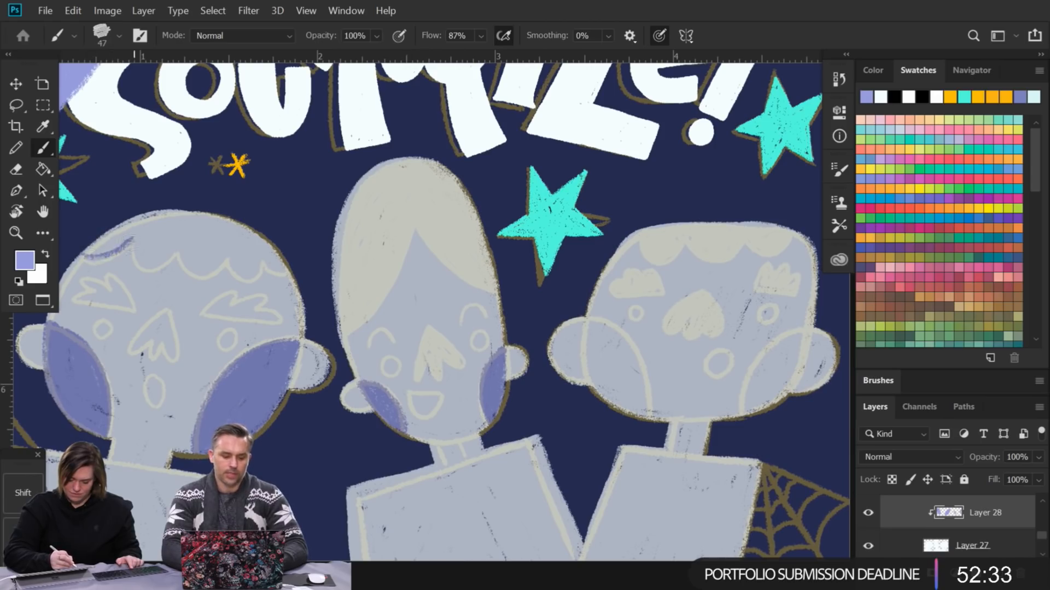
Step: Paint the round head's scalloped hair and the tall middle head's parted hair in lavender
mouse_move(139, 250)
left_mouse_down()
mouse_move(178, 248)
mouse_move(150, 258)
mouse_move(134, 245)
mouse_move(181, 243)
mouse_move(178, 261)
mouse_move(225, 250)
mouse_move(189, 266)
mouse_move(222, 242)
mouse_move(243, 254)
mouse_move(221, 250)
mouse_move(243, 275)
mouse_move(255, 267)
mouse_move(227, 258)
mouse_move(292, 272)
mouse_move(251, 229)
mouse_move(188, 229)
mouse_move(131, 212)
mouse_move(120, 219)
mouse_move(141, 223)
mouse_move(98, 239)
mouse_move(152, 216)
mouse_move(165, 228)
mouse_move(153, 257)
mouse_move(204, 219)
mouse_move(193, 256)
mouse_move(220, 242)
mouse_move(271, 248)
left_mouse_up()
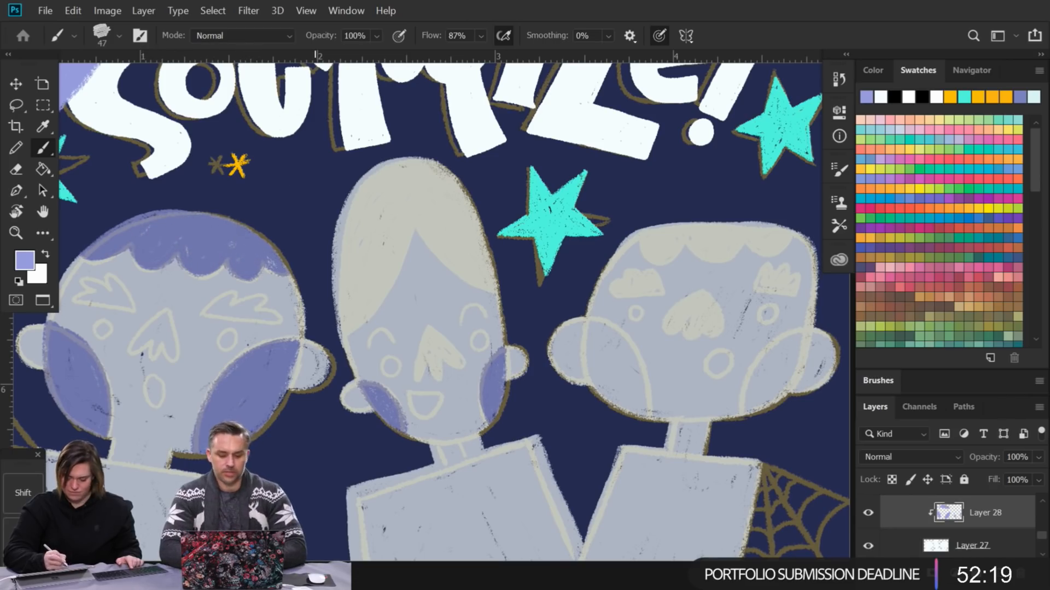
left_click_drag(459, 273, 467, 287)
mouse_move(340, 353)
left_mouse_down()
mouse_move(423, 227)
mouse_move(344, 356)
left_mouse_up()
mouse_move(430, 254)
left_mouse_down()
mouse_move(489, 299)
mouse_move(422, 228)
mouse_move(495, 298)
mouse_move(437, 194)
mouse_move(496, 295)
mouse_move(440, 232)
mouse_move(417, 186)
mouse_move(473, 234)
mouse_move(399, 182)
mouse_move(354, 214)
mouse_move(373, 216)
mouse_move(358, 230)
left_mouse_up()
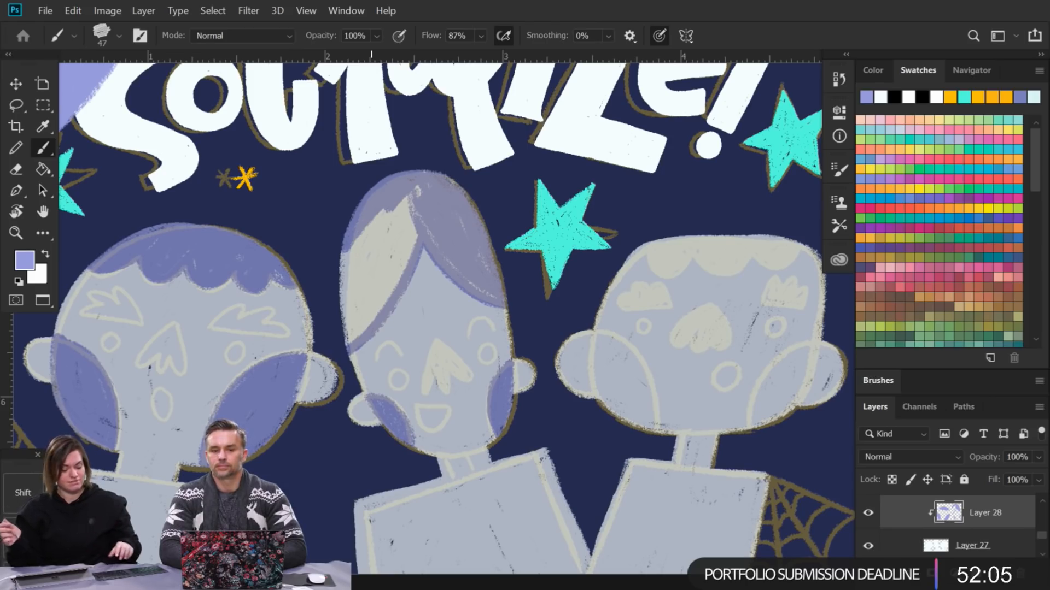
mouse_move(401, 202)
left_mouse_down()
mouse_move(334, 266)
mouse_move(364, 266)
mouse_move(403, 226)
mouse_move(413, 230)
mouse_move(373, 312)
mouse_move(359, 324)
mouse_move(368, 297)
mouse_move(350, 322)
left_mouse_up()
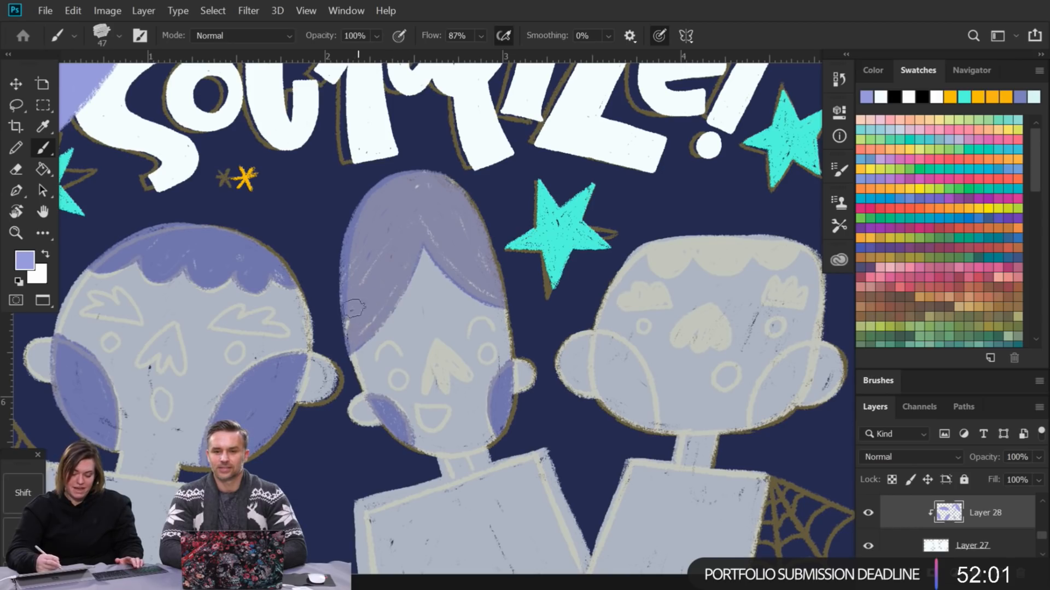
Step: Paint both rounded cheek shapes on the flat-topped figure in lavender, following the sketch lines
left_click_drag(472, 328, 430, 330)
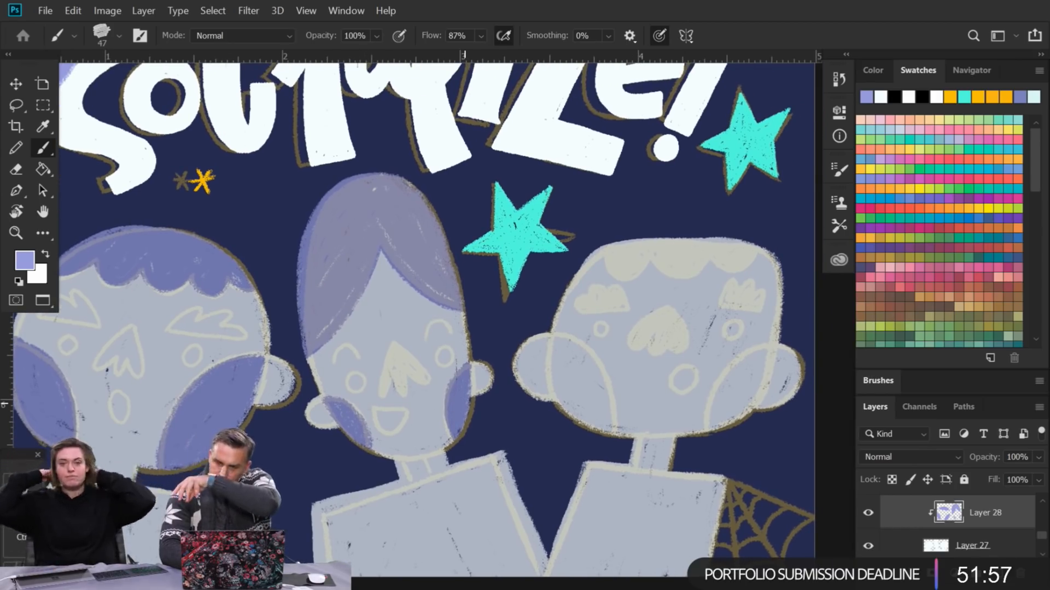
mouse_move(549, 264)
left_mouse_down()
mouse_move(466, 241)
mouse_move(365, 179)
left_mouse_up()
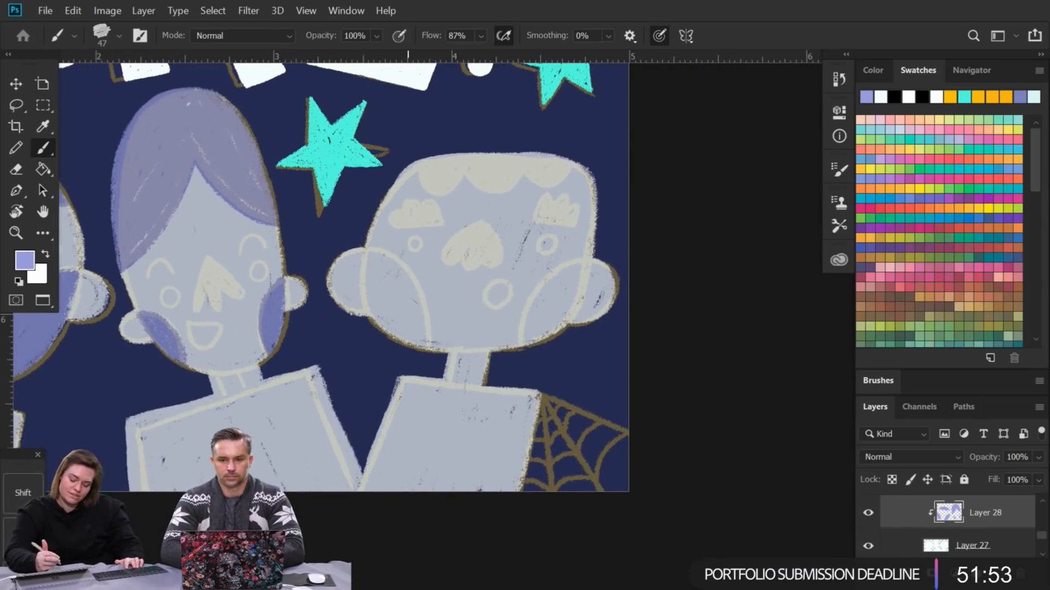
left_click_drag(364, 253, 376, 318)
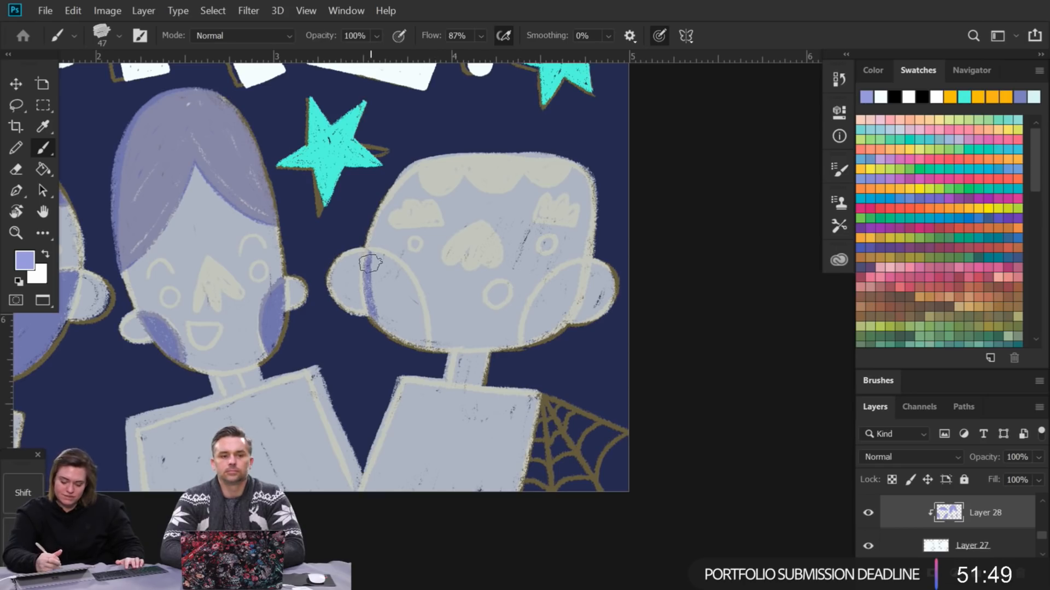
left_click_drag(365, 253, 398, 338)
mouse_move(375, 241)
left_mouse_down()
mouse_move(417, 305)
mouse_move(426, 348)
mouse_move(416, 284)
mouse_move(430, 335)
mouse_move(384, 298)
mouse_move(389, 328)
left_mouse_up()
mouse_move(376, 260)
left_mouse_down()
mouse_move(409, 342)
mouse_move(396, 266)
mouse_move(417, 337)
left_mouse_up()
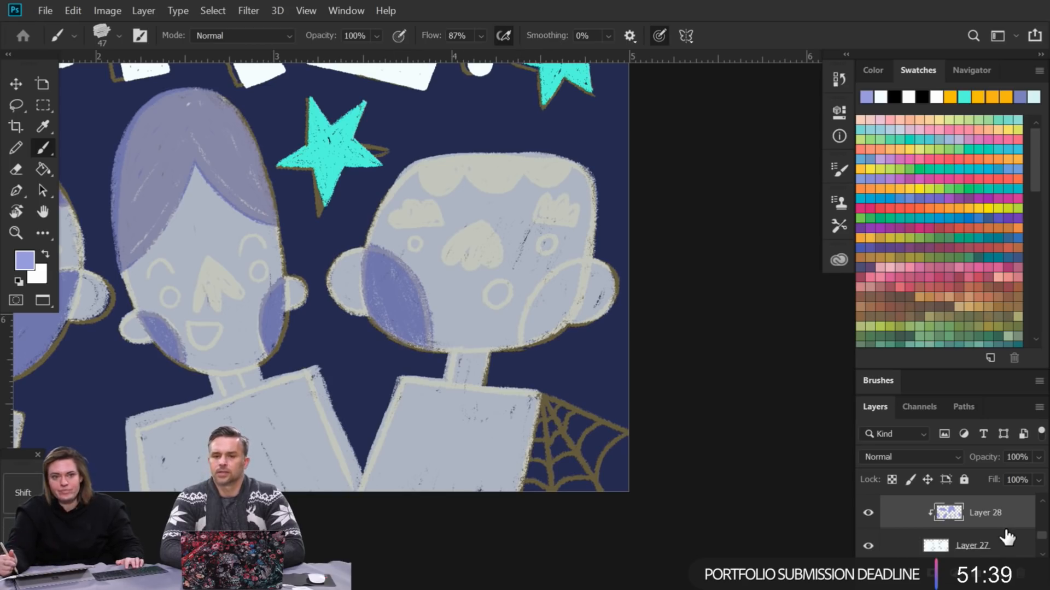
mouse_move(583, 268)
left_mouse_down()
mouse_move(558, 327)
mouse_move(584, 264)
mouse_move(557, 326)
mouse_move(523, 347)
mouse_move(556, 272)
mouse_move(521, 355)
mouse_move(570, 266)
mouse_move(534, 337)
mouse_move(525, 336)
mouse_move(576, 282)
mouse_move(564, 318)
mouse_move(581, 272)
mouse_move(568, 315)
mouse_move(577, 265)
left_mouse_up()
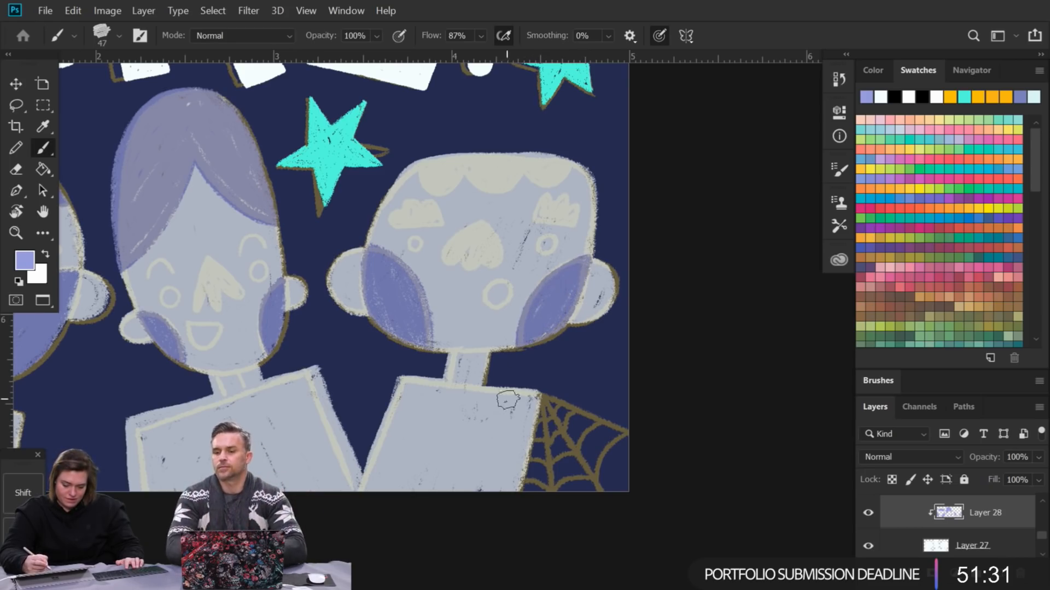
left_click_drag(547, 353, 550, 379)
left_click_drag(594, 185, 502, 212)
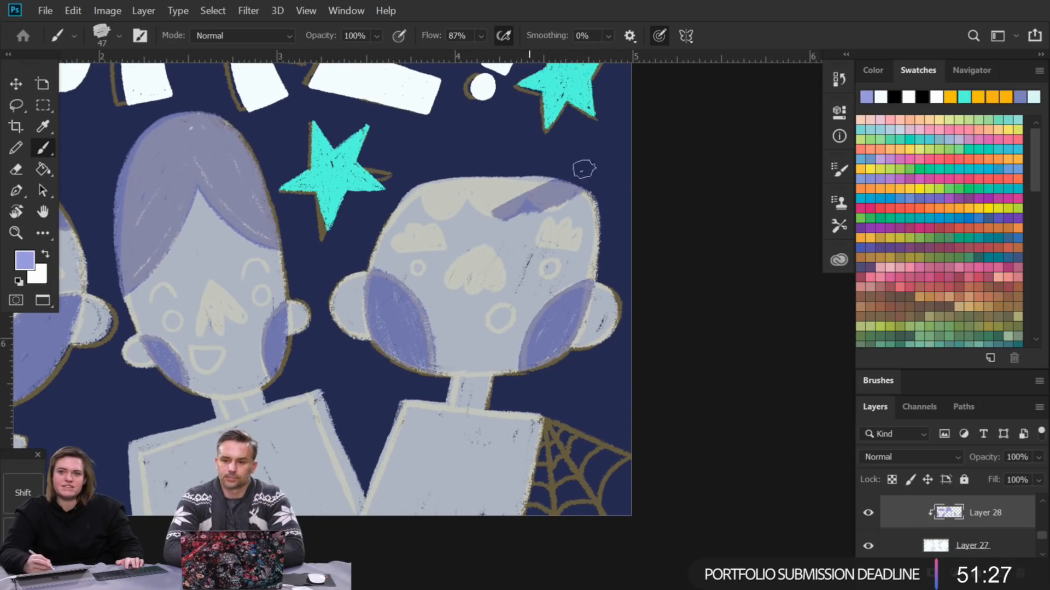
mouse_move(598, 169)
left_mouse_down()
mouse_move(610, 181)
mouse_move(601, 205)
mouse_move(617, 202)
mouse_move(566, 244)
mouse_move(588, 205)
mouse_move(514, 227)
mouse_move(473, 210)
left_mouse_up()
key("ctrl+z")
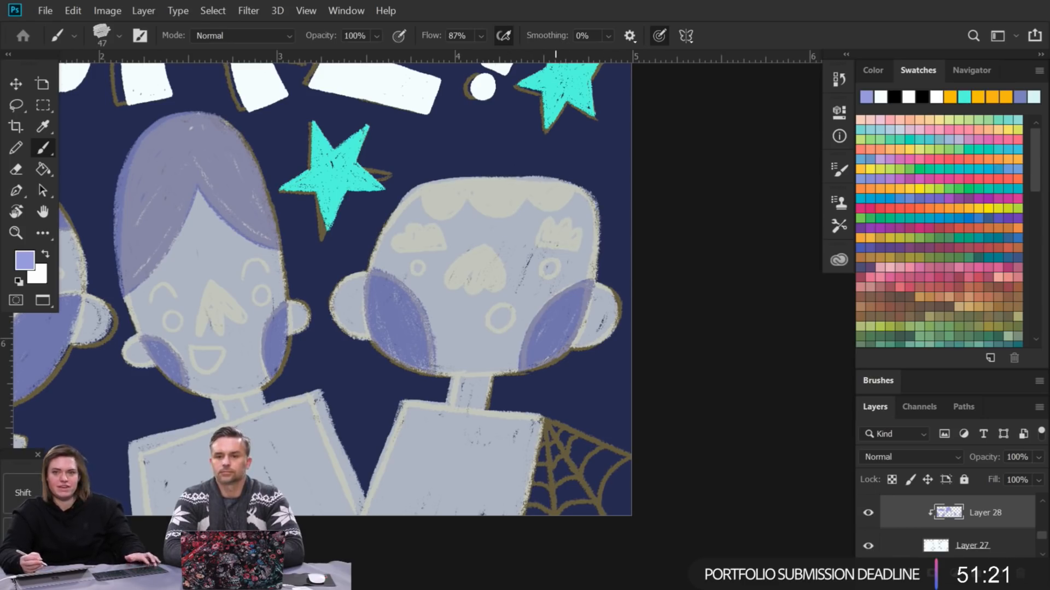
Step: Brush lavender hair across one side of the flat-topped head, and toggle Layer 28's clipping mask off and back on
mouse_move(549, 181)
left_mouse_down()
mouse_move(509, 203)
mouse_move(527, 235)
left_mouse_up()
mouse_move(590, 192)
left_mouse_down()
mouse_move(481, 175)
mouse_move(507, 219)
left_mouse_up()
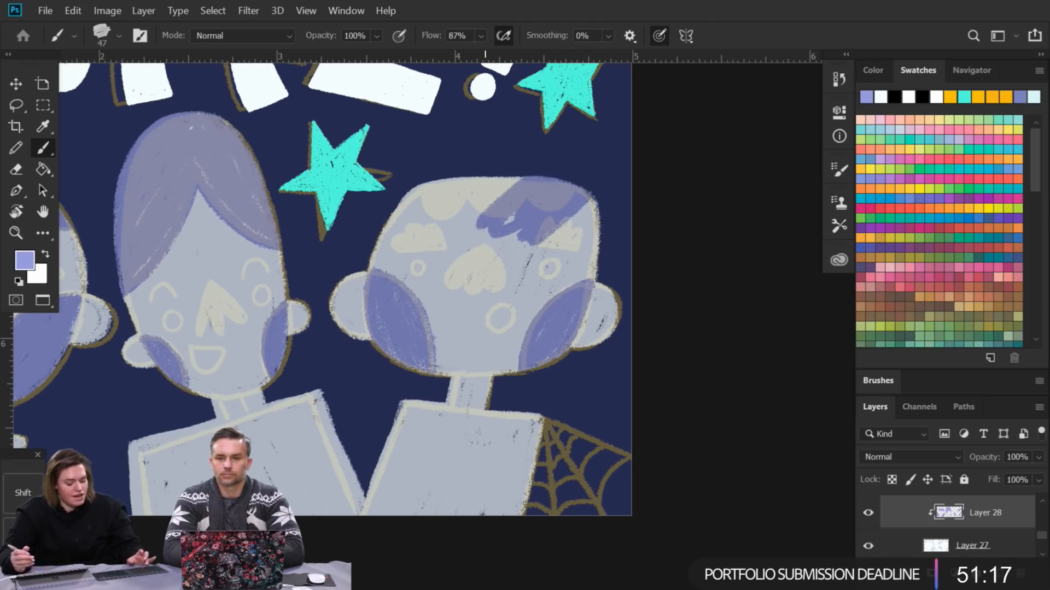
left_click(977, 525, "alt")
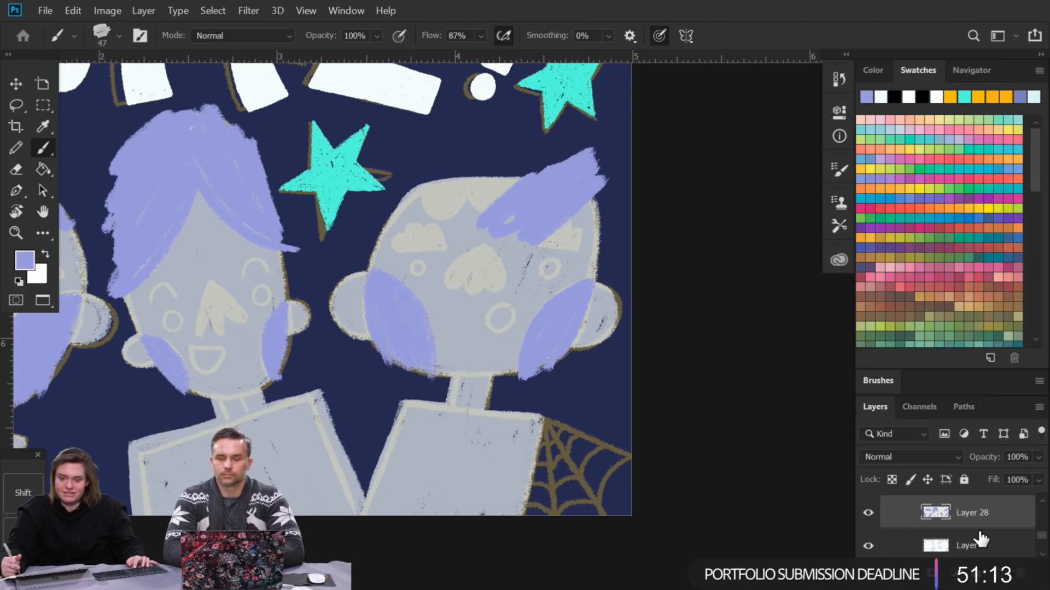
left_click(977, 525, "alt")
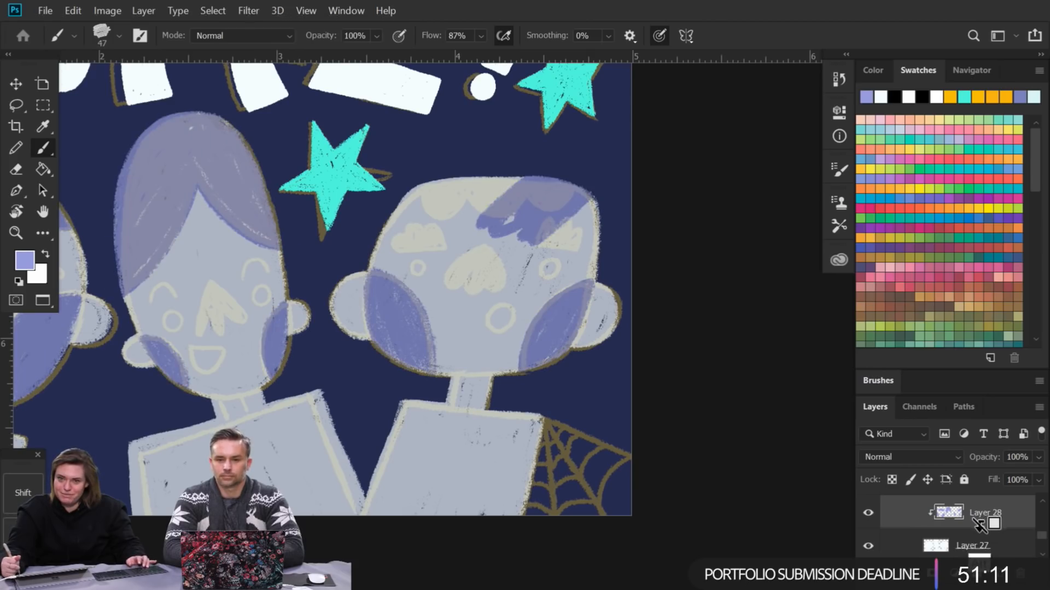
Step: Raise Layer 27's opacity to 100% to review the three characters' colors, and return it to 66%
left_click(987, 540)
left_click(1016, 457)
type("100")
key("Return")
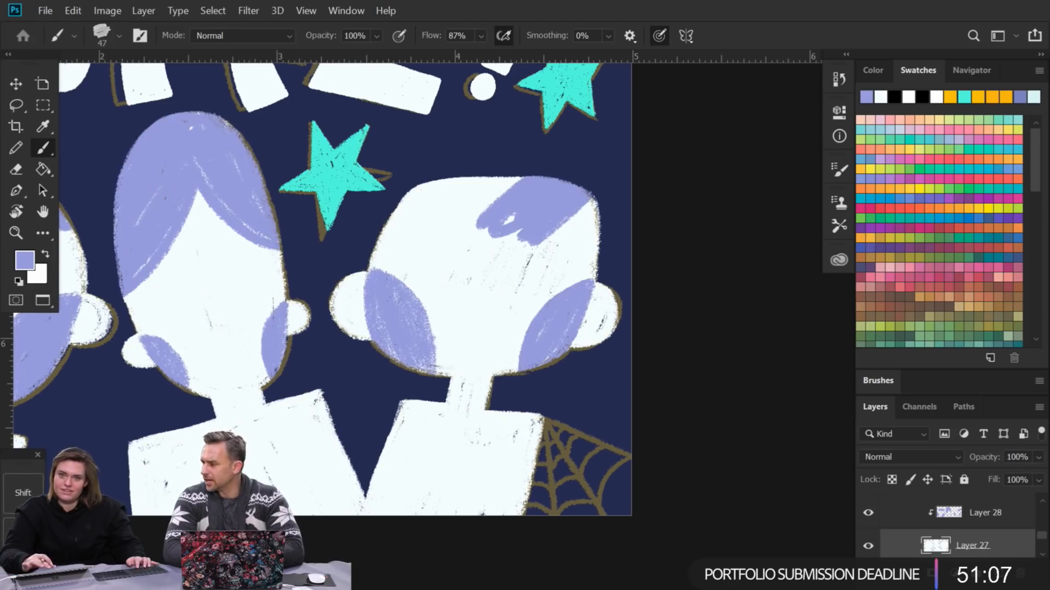
left_click_drag(581, 332, 530, 334)
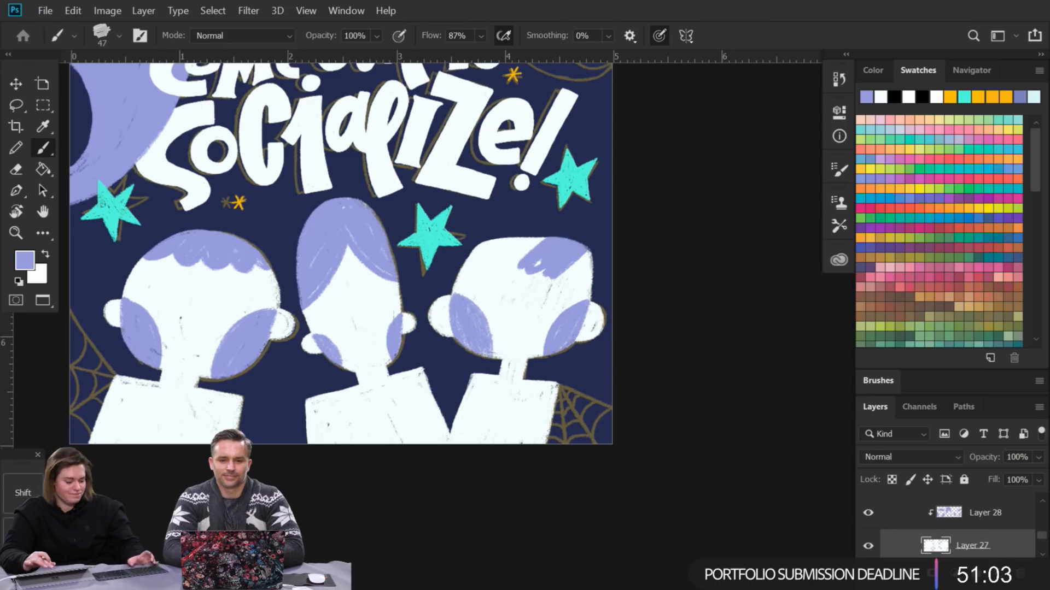
left_click_drag(655, 344, 612, 345)
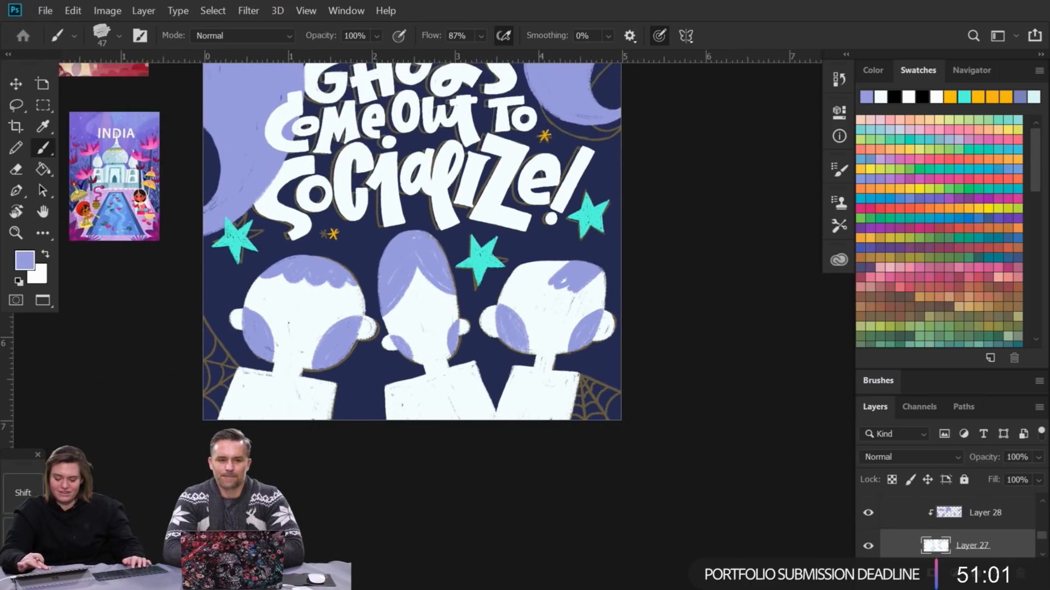
left_click_drag(569, 298, 610, 298)
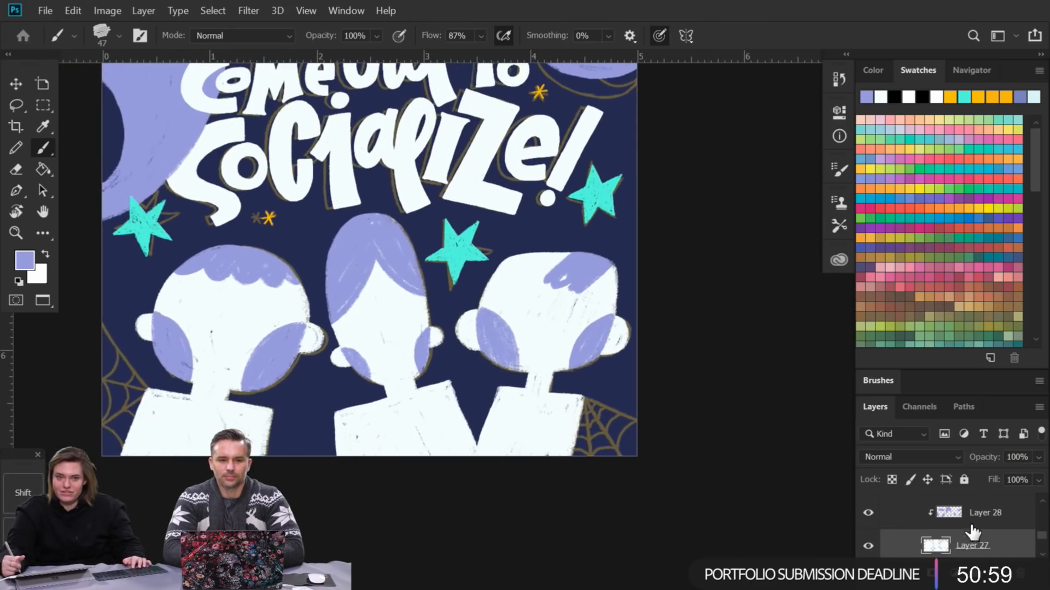
left_click_drag(973, 458, 954, 457)
Step: Undo the stray erasure on Layer 27, and erase the flat-topped head's lavender hair patch on Layer 28
left_click_drag(629, 206, 660, 206)
left_click_drag(572, 267, 507, 296)
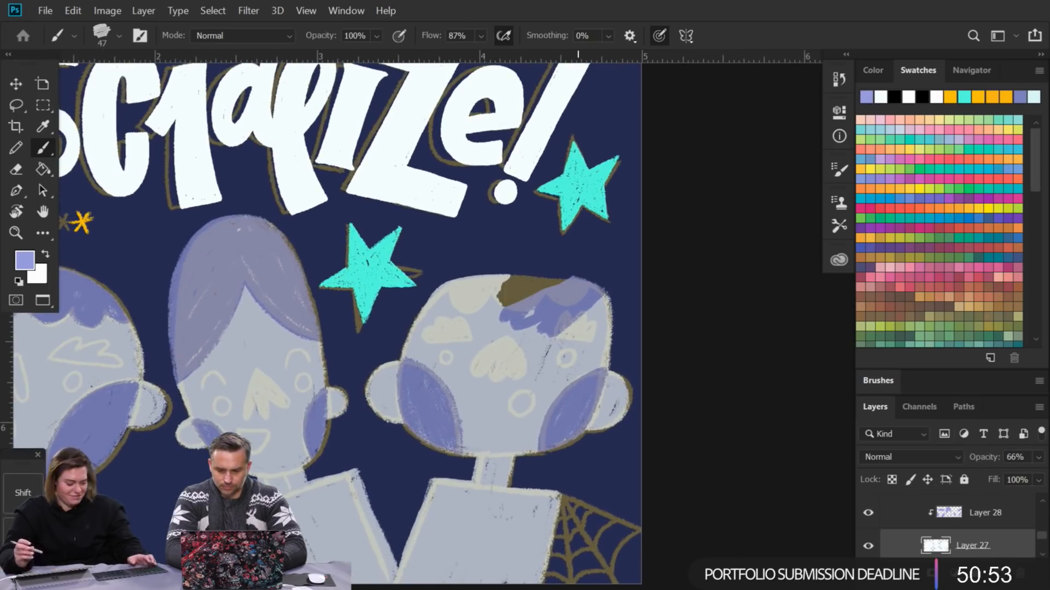
key("ctrl+z")
left_click(964, 517)
left_click_drag(506, 303, 599, 306)
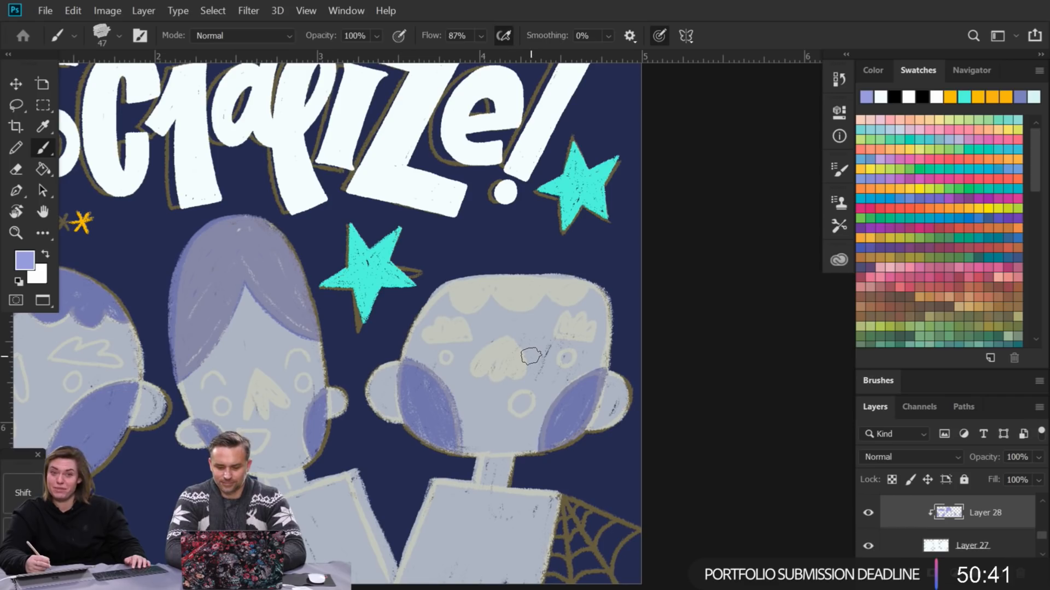
Step: Paint a scalloped lavender fringe along the top of the flat-topped head, following the sketch lines
left_click_drag(521, 349, 522, 362)
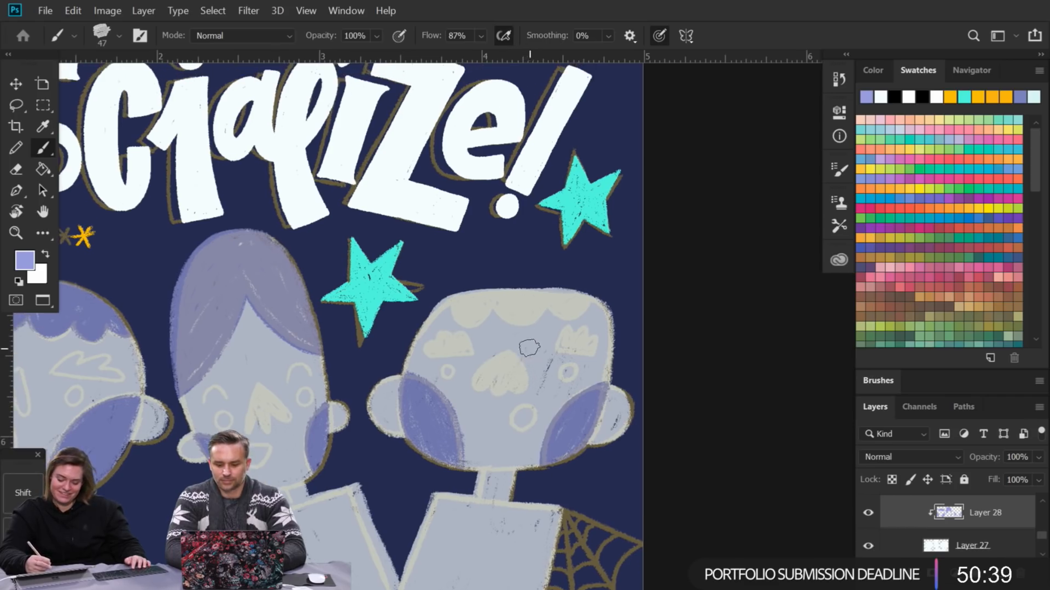
left_click_drag(449, 291, 429, 360)
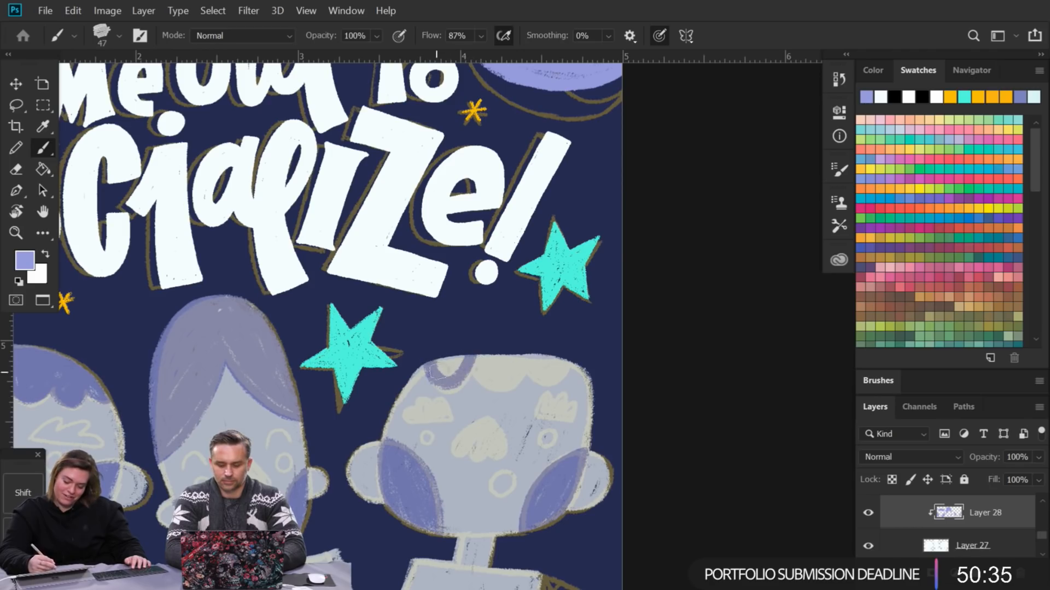
mouse_move(486, 360)
left_mouse_down()
mouse_move(500, 384)
mouse_move(526, 353)
left_mouse_up()
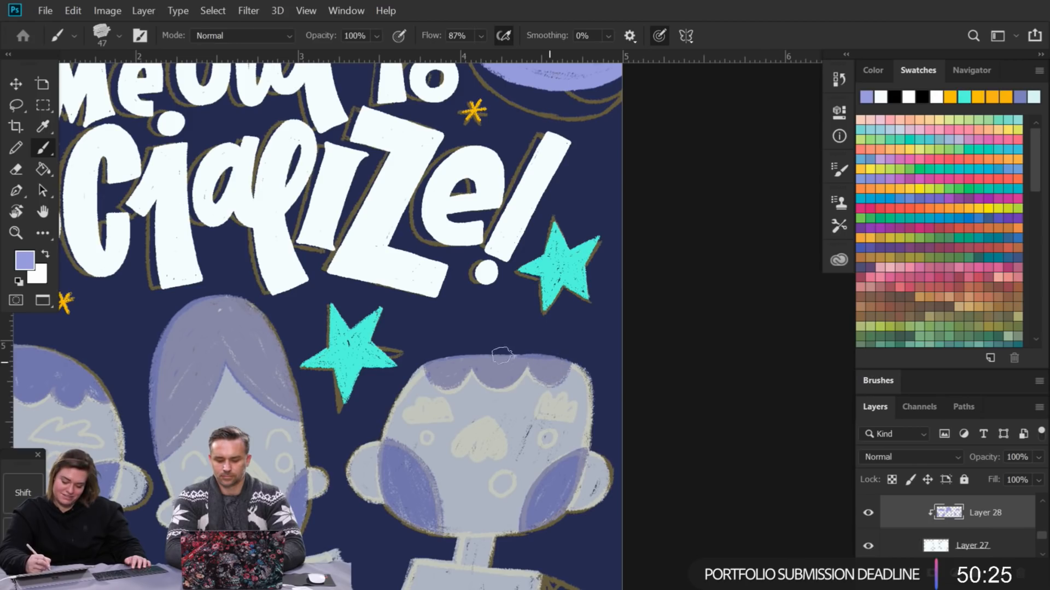
left_click_drag(605, 356, 500, 262)
left_click_drag(541, 317, 555, 289)
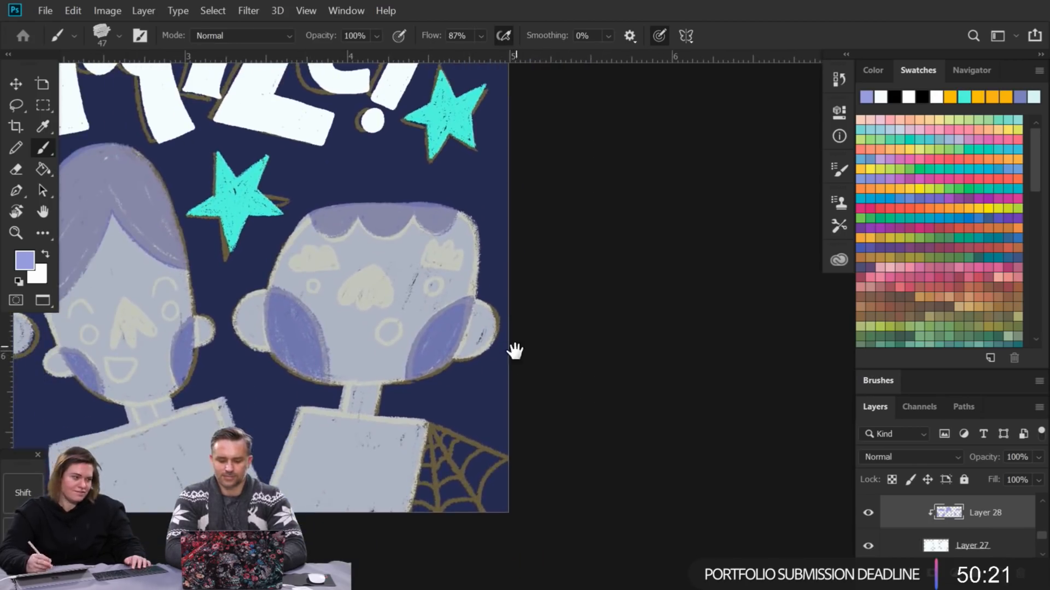
left_click_drag(523, 386, 577, 286)
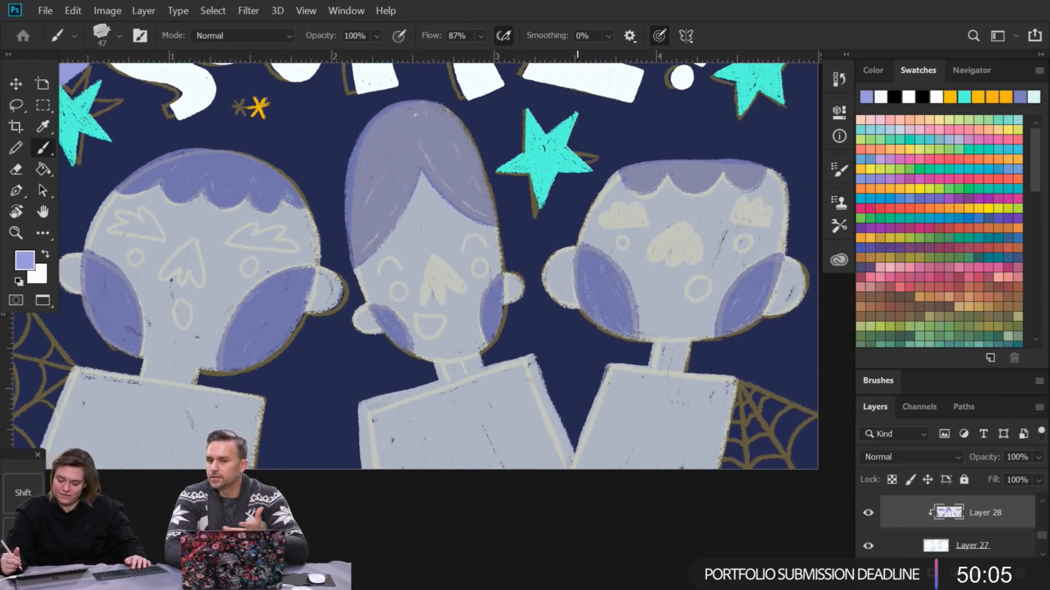
Step: Add a new layer above Layer 28 and choose the SP - Hard Lead brush after undoing an SP - No2 Pencil test stroke
key("ctrl+shift+alt+n")
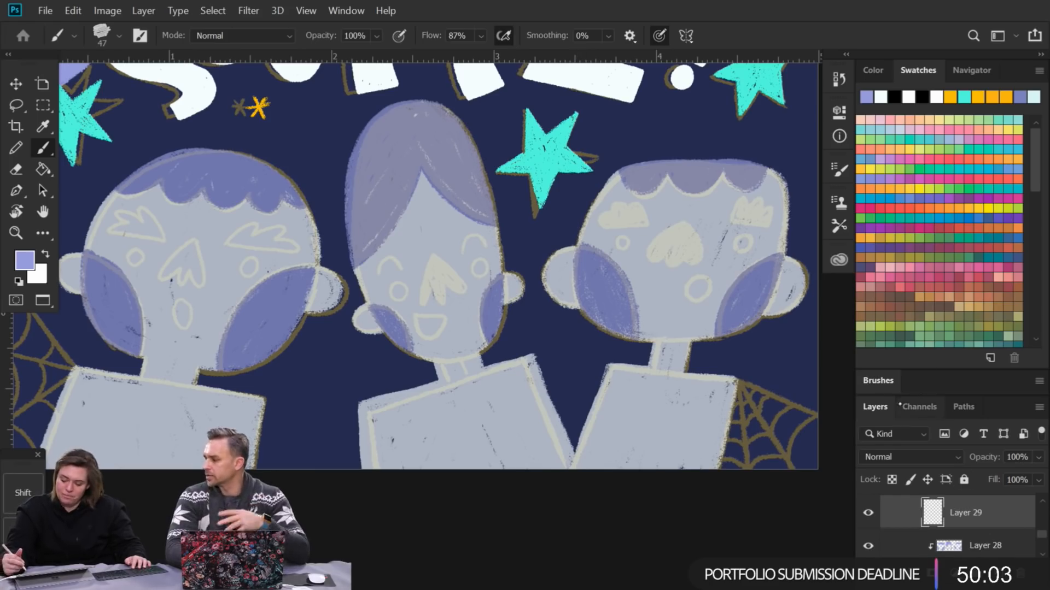
left_click(878, 382)
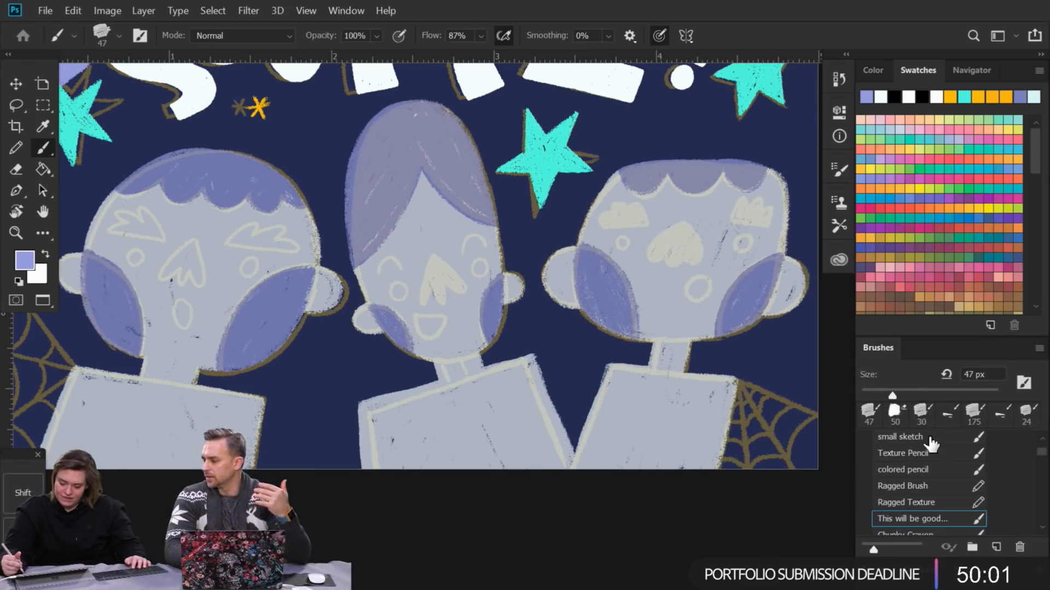
left_click_drag(1041, 452, 1041, 440)
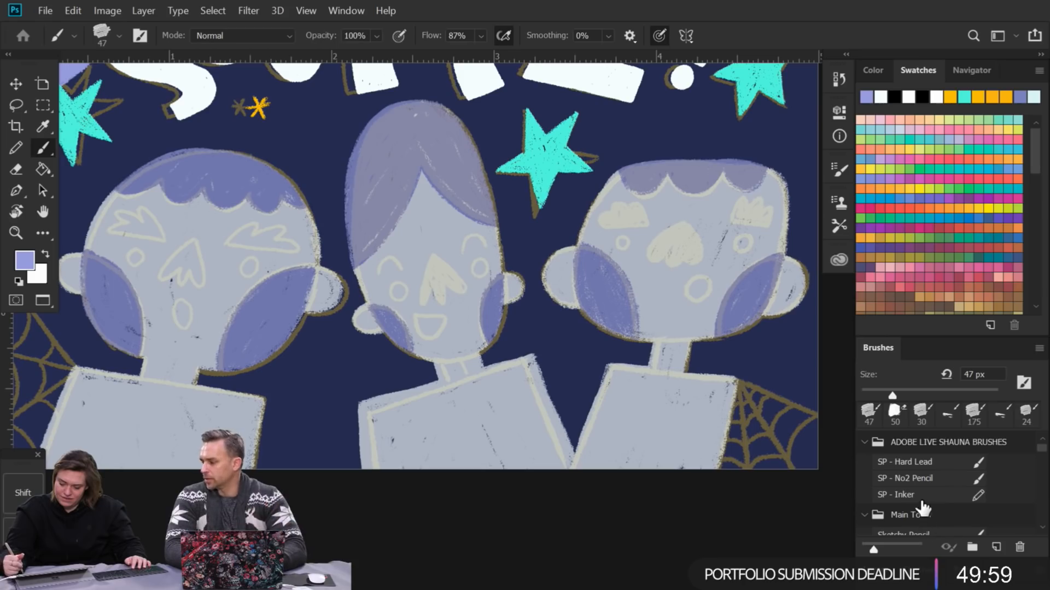
left_click(921, 481)
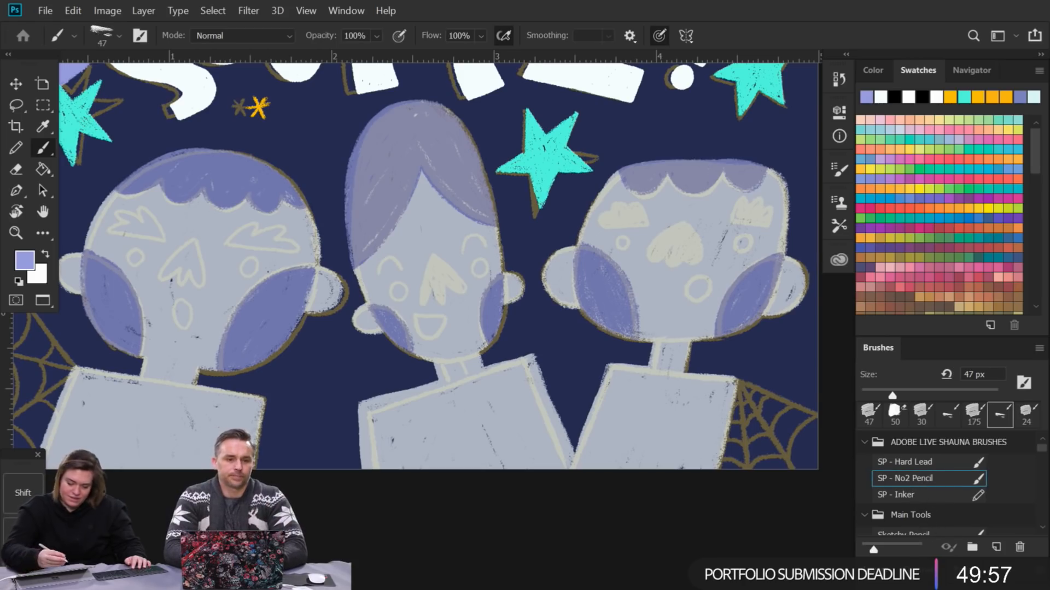
left_click_drag(166, 238, 137, 202)
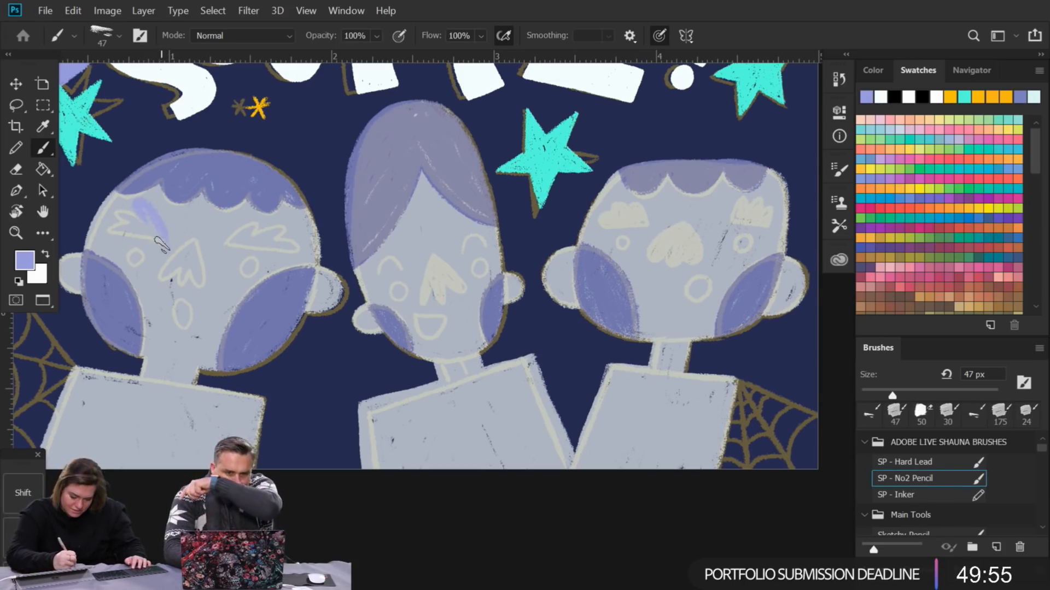
key("ctrl+z")
left_click(912, 462)
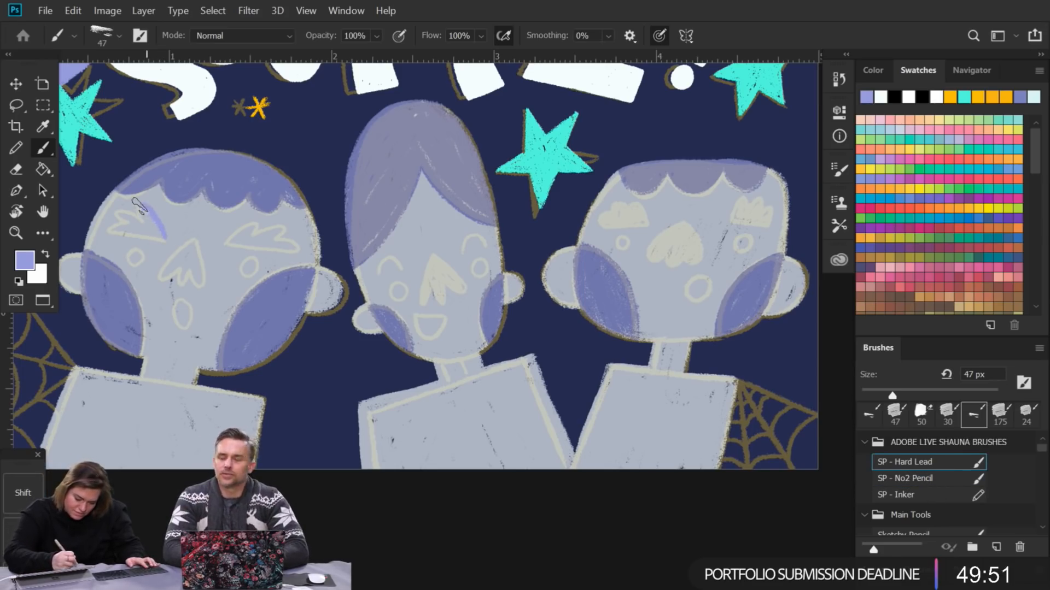
Step: Outline the round head's eyebrows, eyes, nose and mouth in lavender, following the sketch
left_click_drag(121, 232, 167, 241)
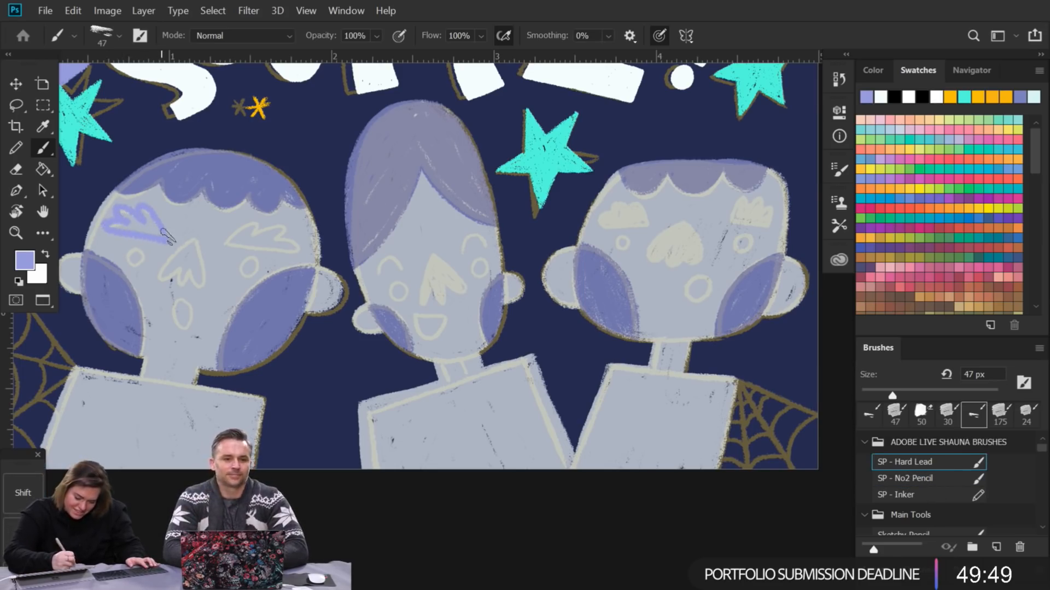
mouse_move(254, 234)
left_mouse_down()
mouse_move(298, 241)
mouse_move(261, 247)
left_mouse_up()
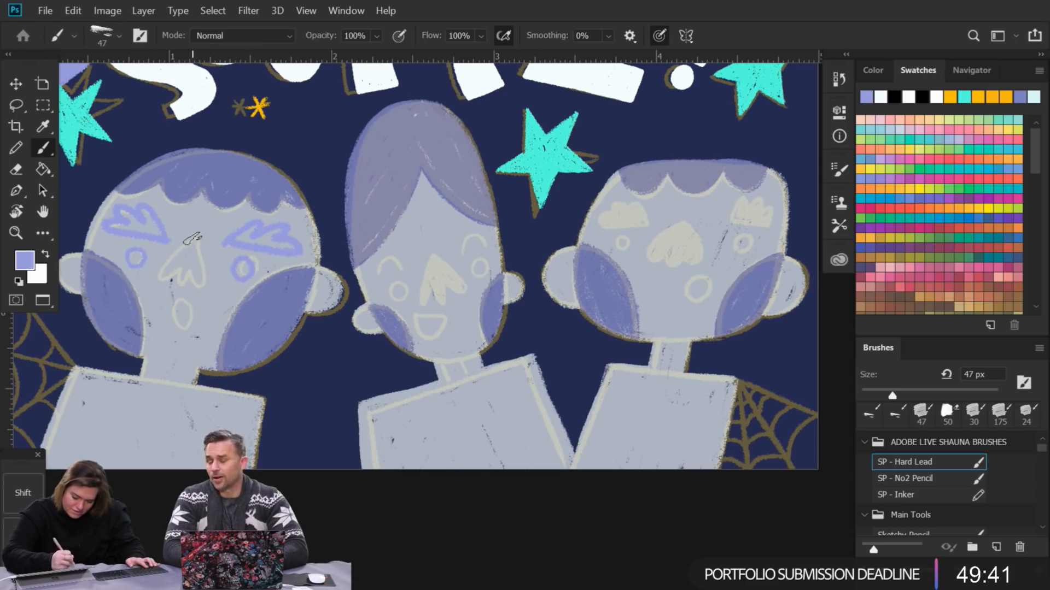
mouse_move(159, 271)
left_mouse_down()
mouse_move(194, 281)
mouse_move(198, 242)
left_mouse_up()
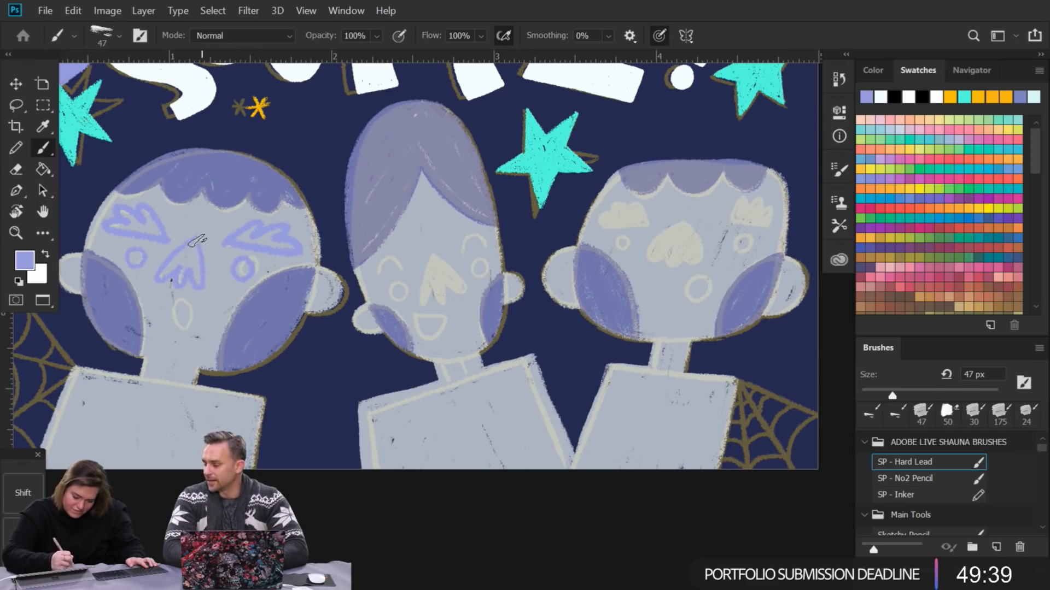
mouse_move(182, 311)
left_mouse_down()
mouse_move(191, 326)
mouse_move(182, 300)
left_mouse_up()
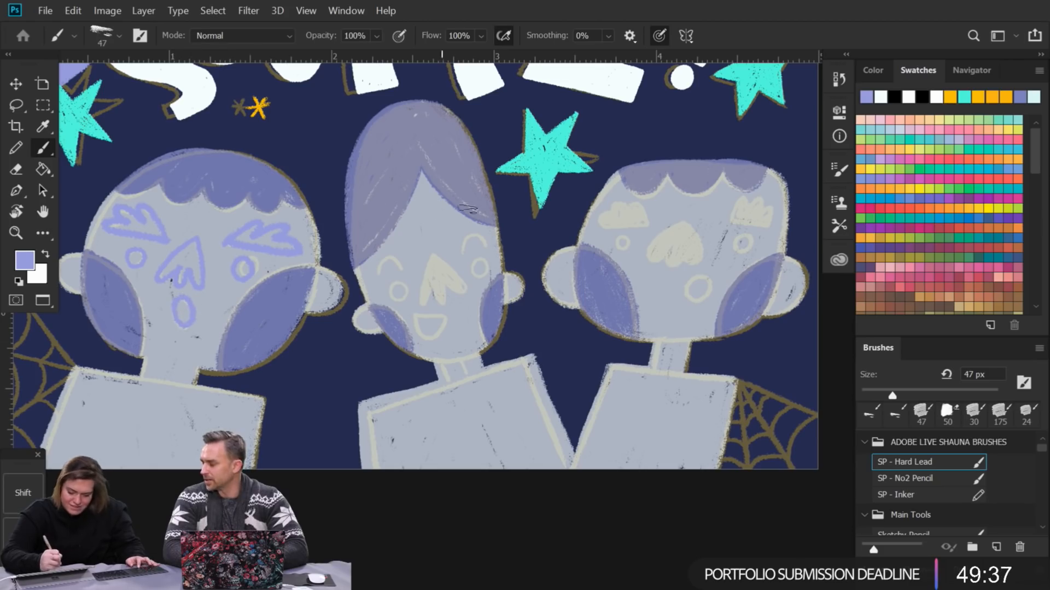
Step: Outline the tall middle head's eyes, pointed nose, arched eyebrows and smiling mouth in lavender, following the sketch
left_click_drag(475, 195, 418, 107)
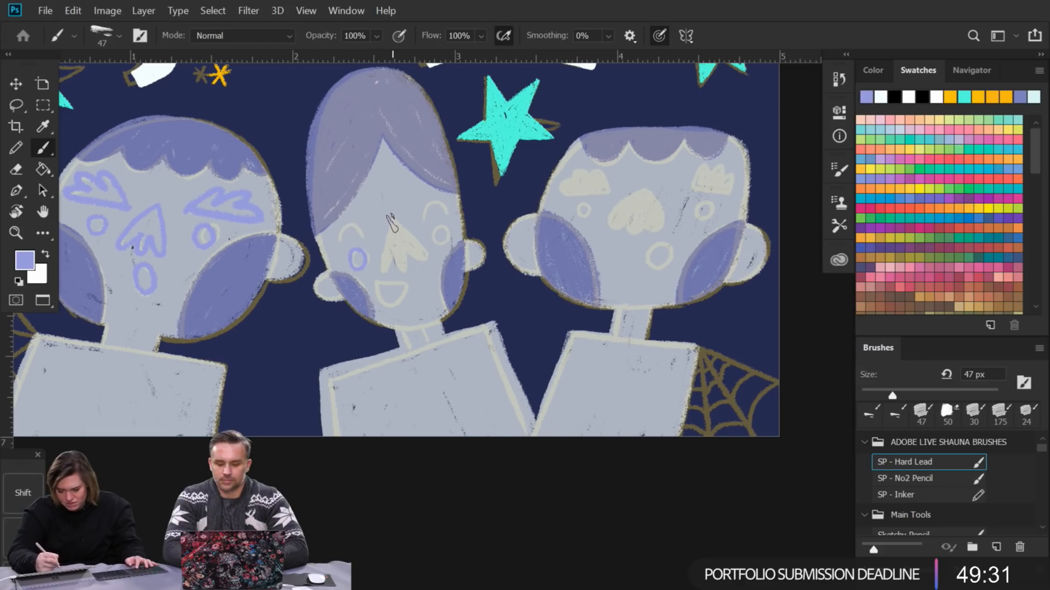
mouse_move(381, 271)
left_mouse_down()
mouse_move(416, 244)
mouse_move(394, 219)
left_mouse_up()
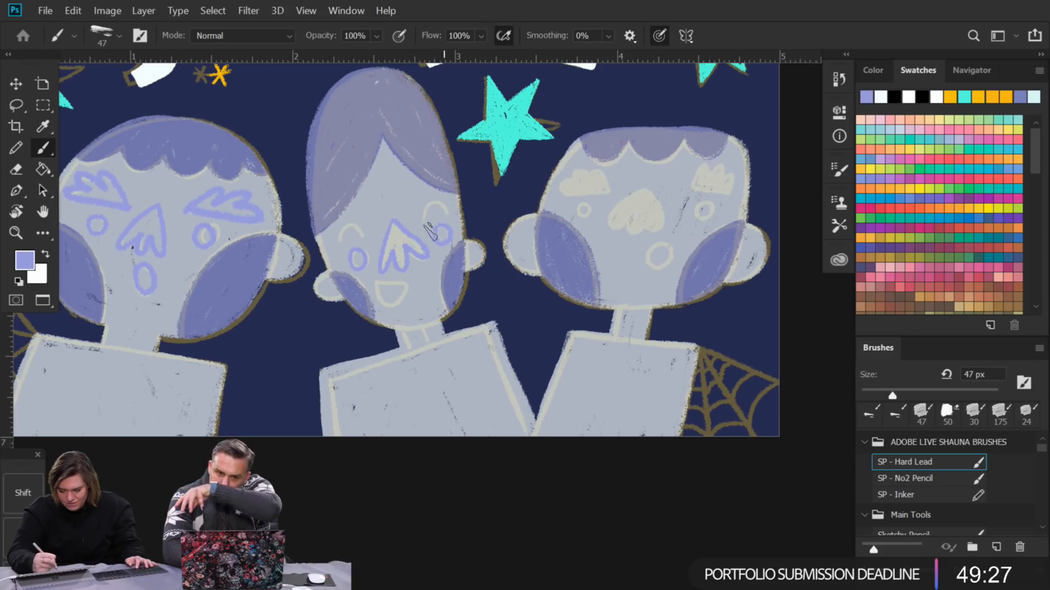
mouse_move(426, 218)
left_mouse_down()
mouse_move(435, 200)
mouse_move(450, 214)
left_mouse_up()
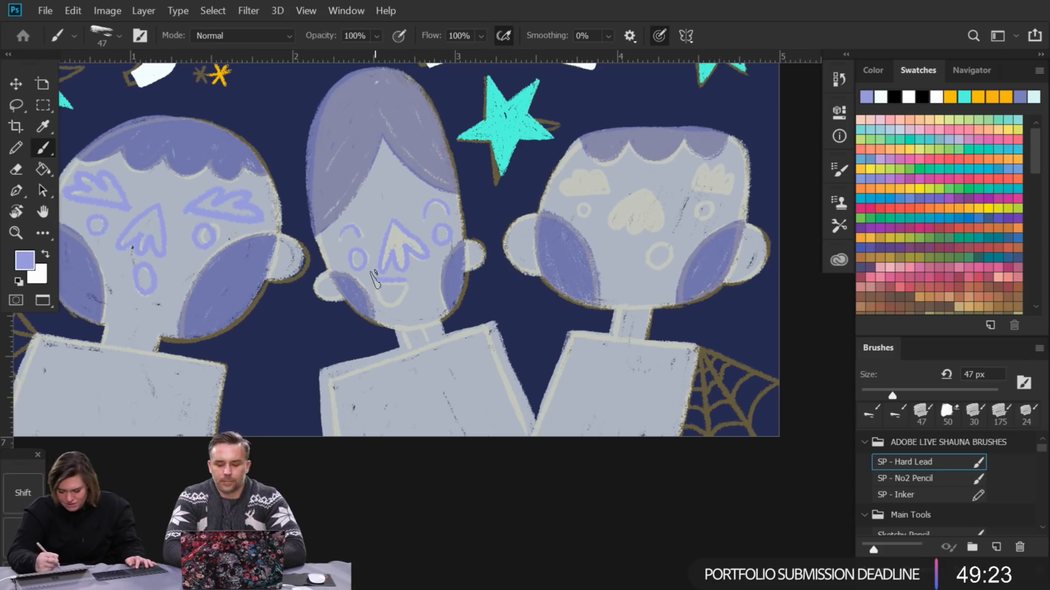
Step: Outline the flat-topped head's jagged eyebrows, round eyes, nose and open mouth in lavender, following the sketch
left_click_drag(534, 307, 396, 279)
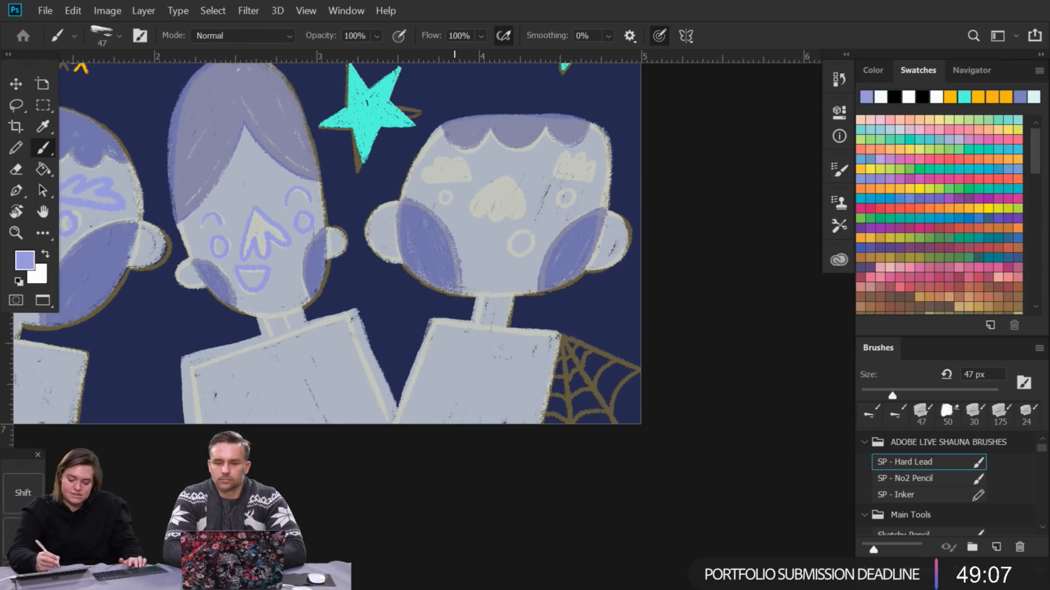
mouse_move(452, 168)
left_mouse_down()
mouse_move(471, 178)
mouse_move(458, 183)
left_mouse_up()
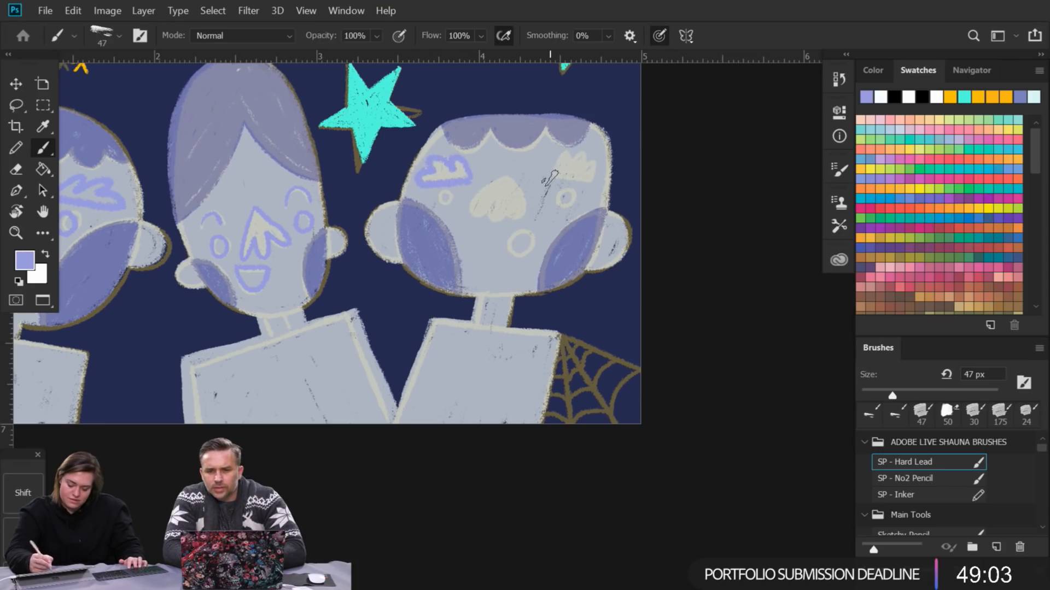
mouse_move(600, 168)
left_mouse_down()
mouse_move(591, 187)
mouse_move(569, 176)
left_mouse_up()
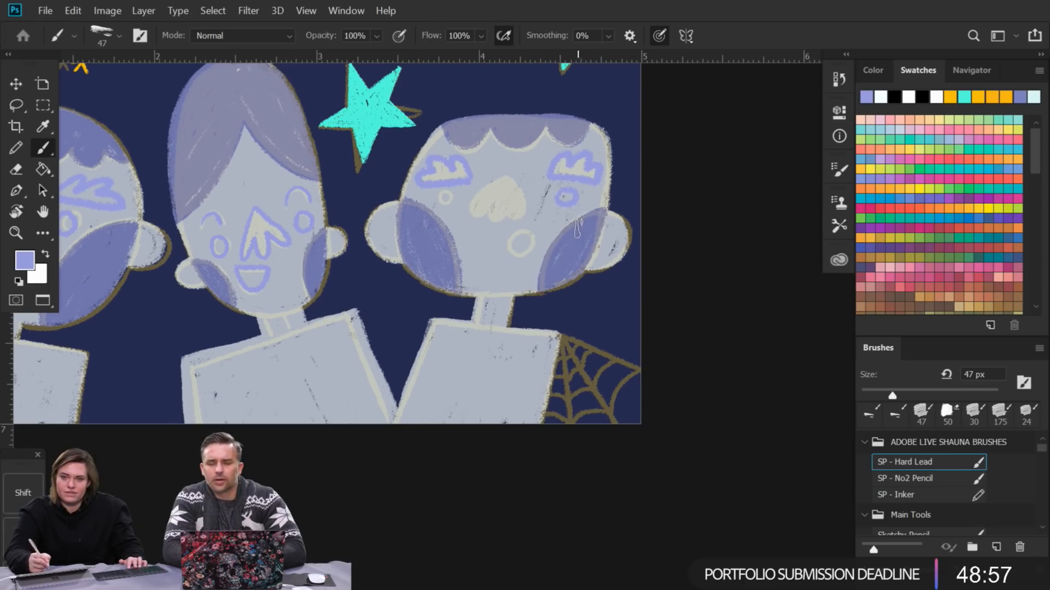
scroll(366, 328, "down", 8)
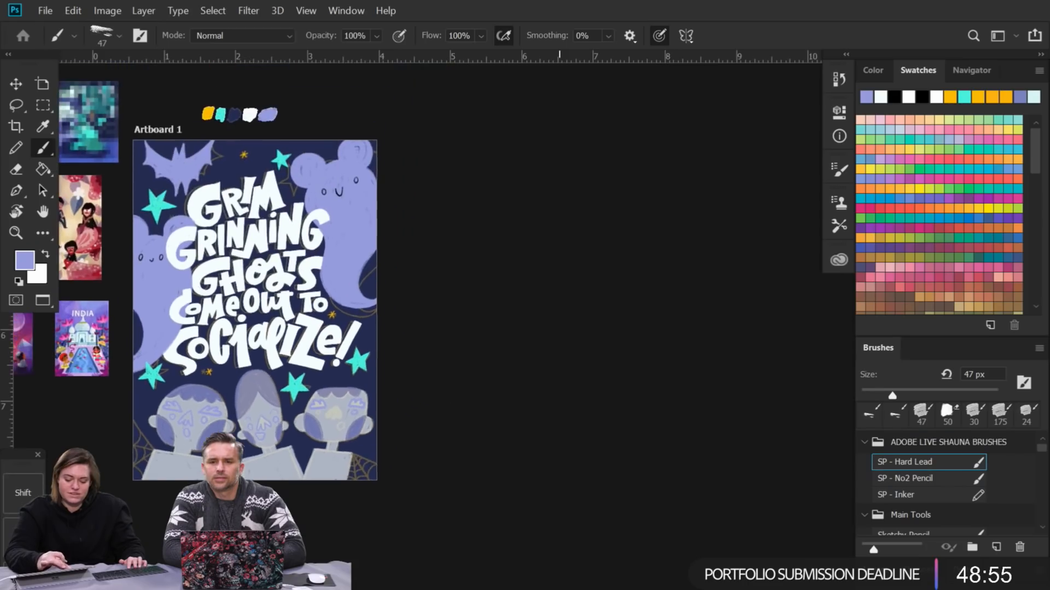
scroll(367, 328, "up", 3)
scroll(319, 354, "down", 1)
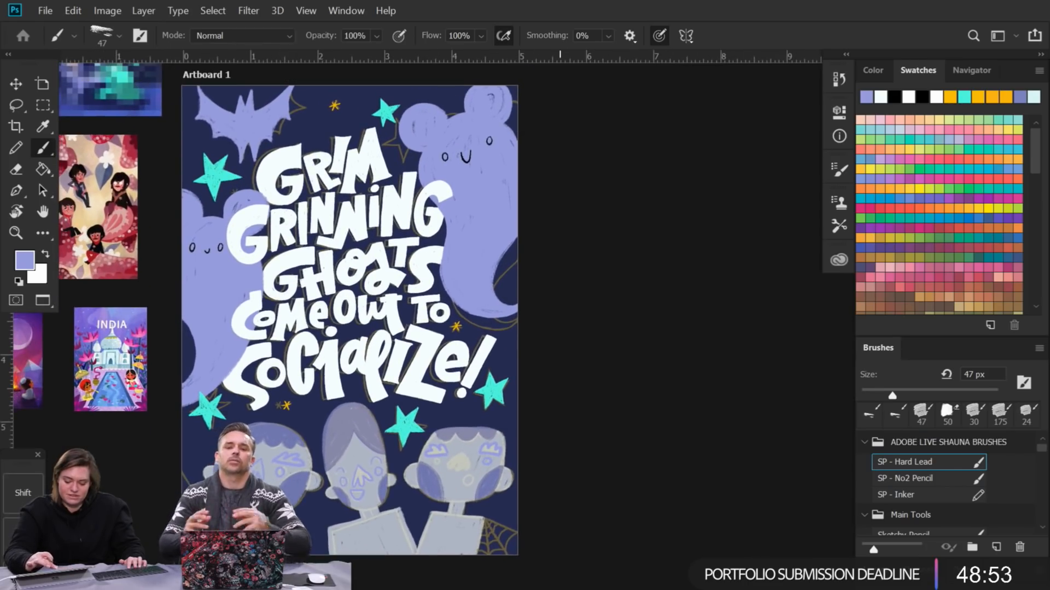
scroll(455, 502, "up", 5)
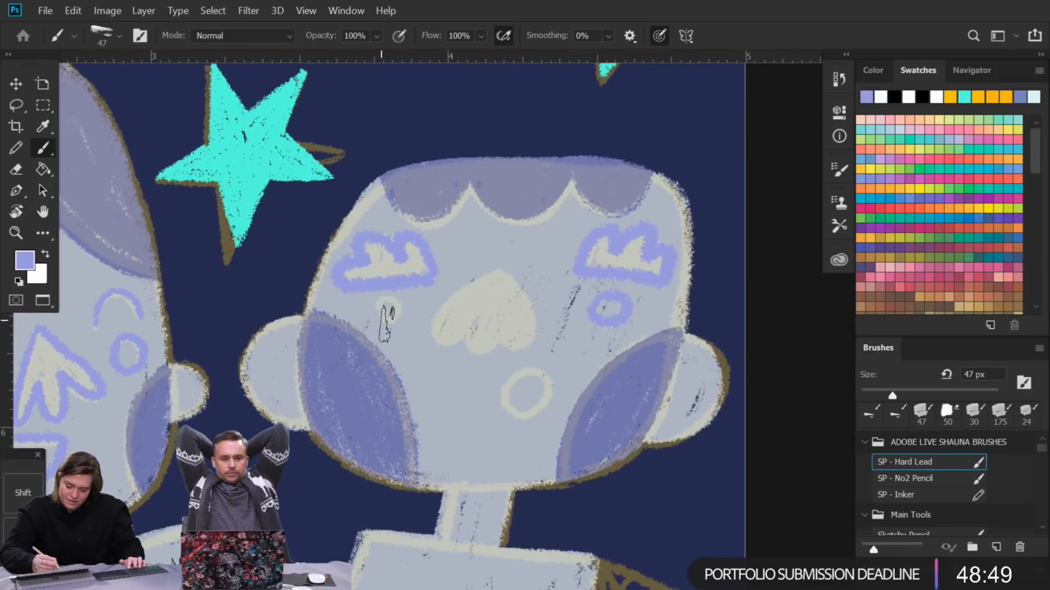
mouse_move(511, 268)
left_mouse_down()
mouse_move(450, 298)
mouse_move(469, 330)
mouse_move(501, 335)
mouse_move(521, 295)
mouse_move(511, 267)
left_mouse_up()
mouse_move(518, 372)
left_mouse_down()
mouse_move(498, 407)
mouse_move(530, 379)
mouse_move(508, 381)
left_mouse_up()
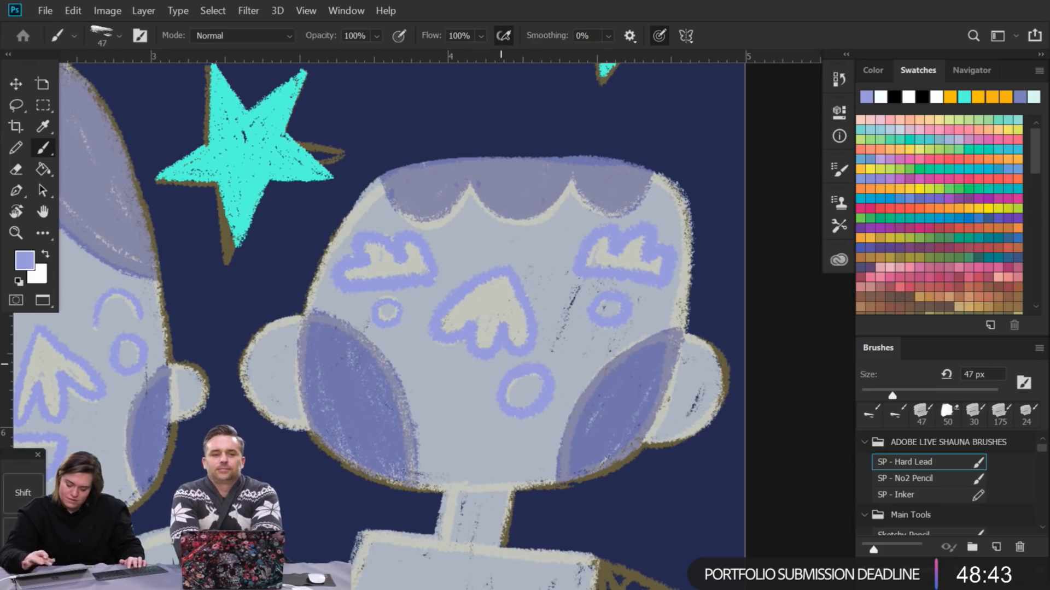
Step: Set the opacity of Layer 27, the white character base shapes, to 100%
scroll(500, 364, "down", 3)
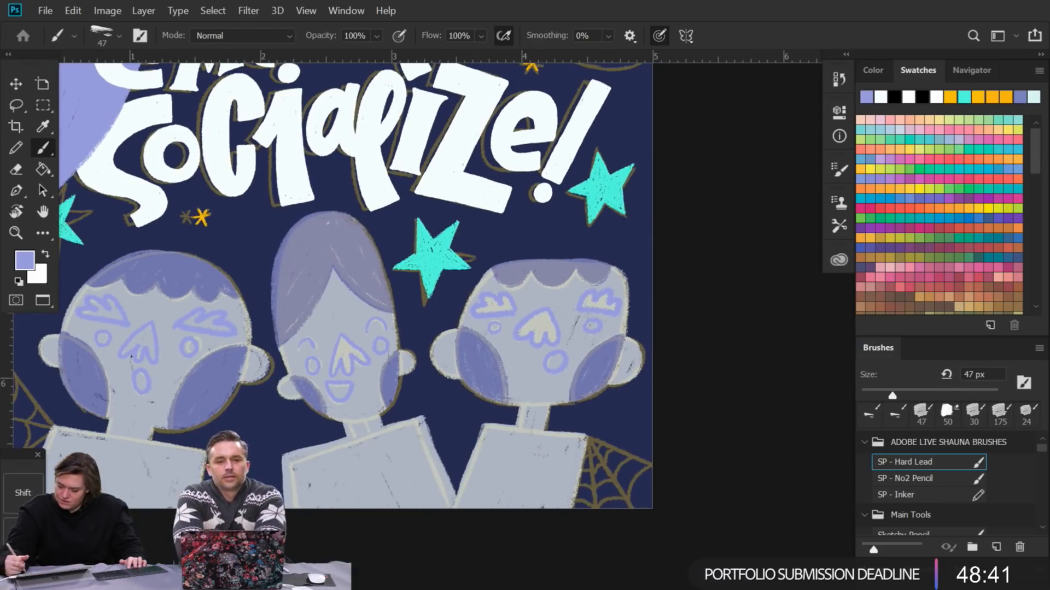
left_click(875, 572)
scroll(946, 528, "down", 2)
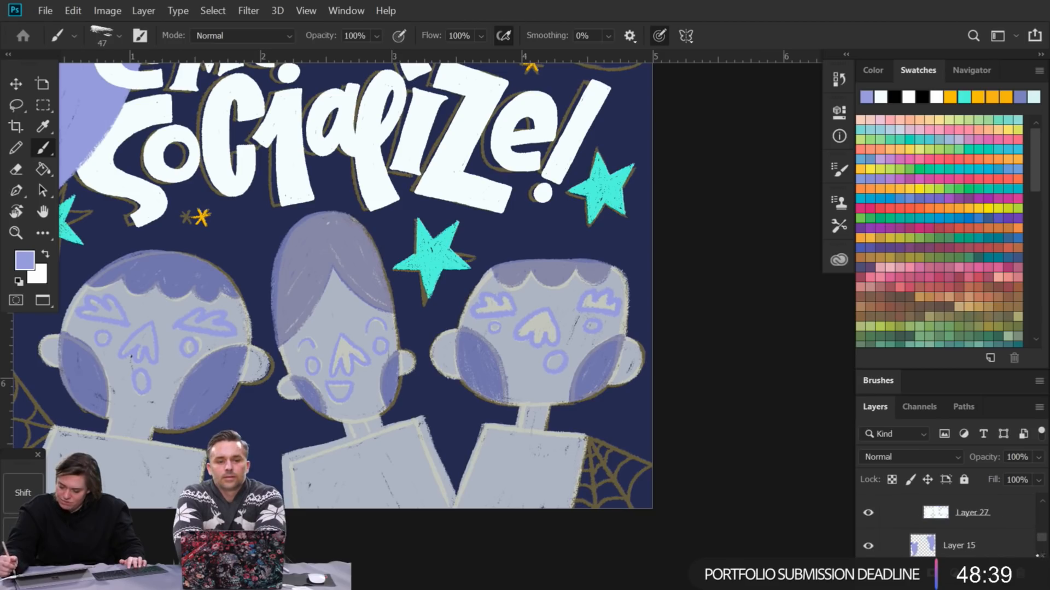
left_click(1006, 521)
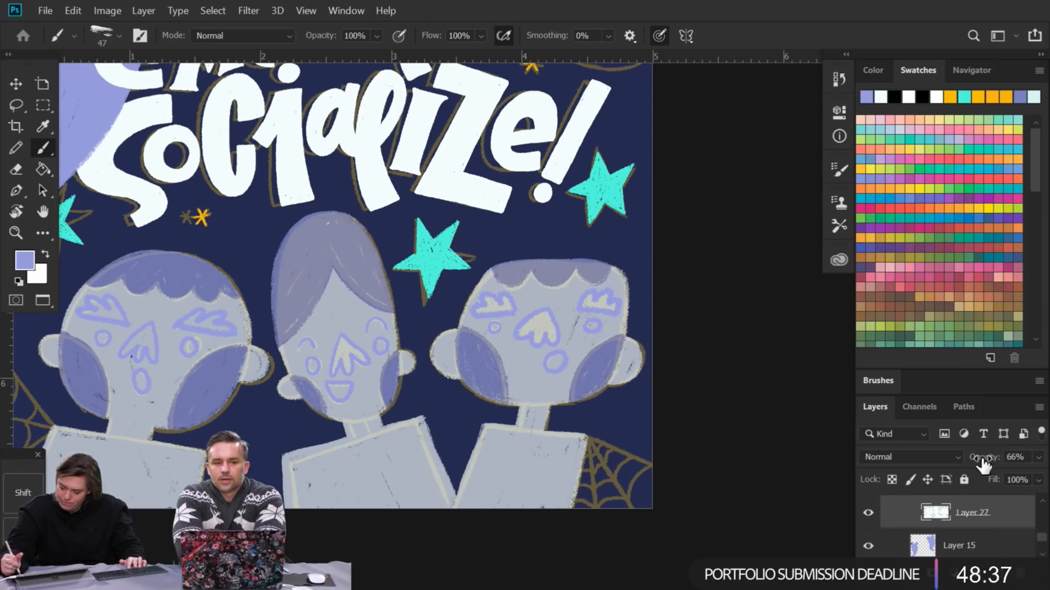
left_click_drag(983, 459, 1018, 460)
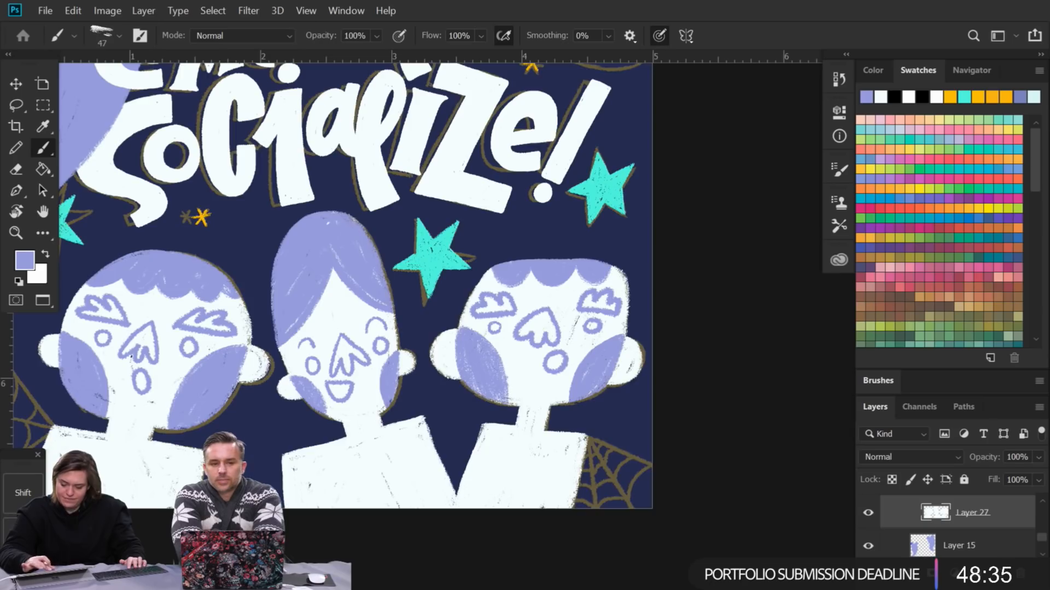
Step: Add a clipped layer above the white character base shapes and choose the textured "This will be good..." brush at 47 px
key("ctrl+minus")
key("ctrl+minus")
key("ctrl+plus")
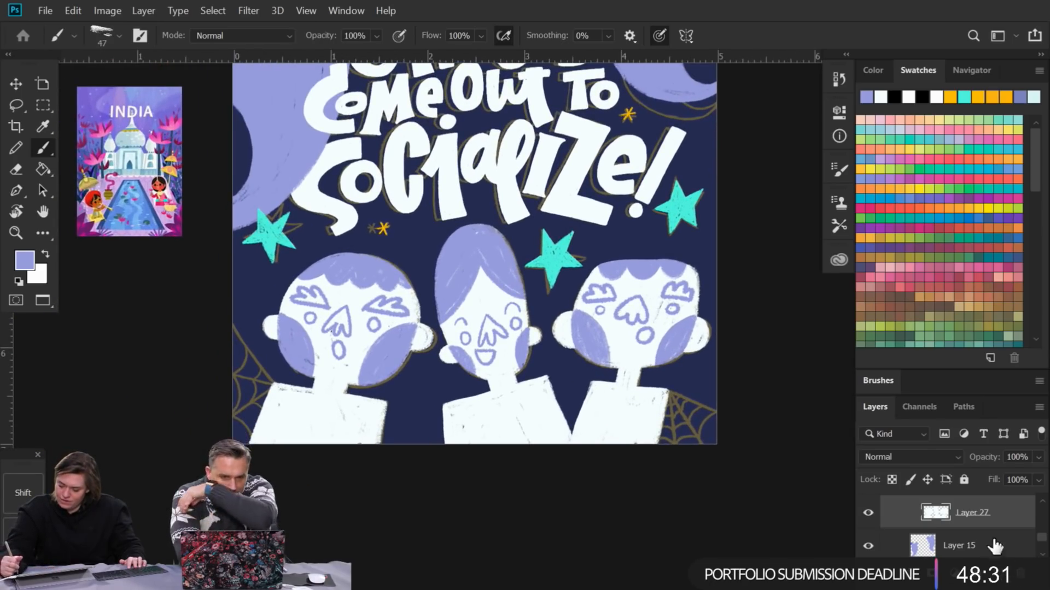
left_click(998, 573)
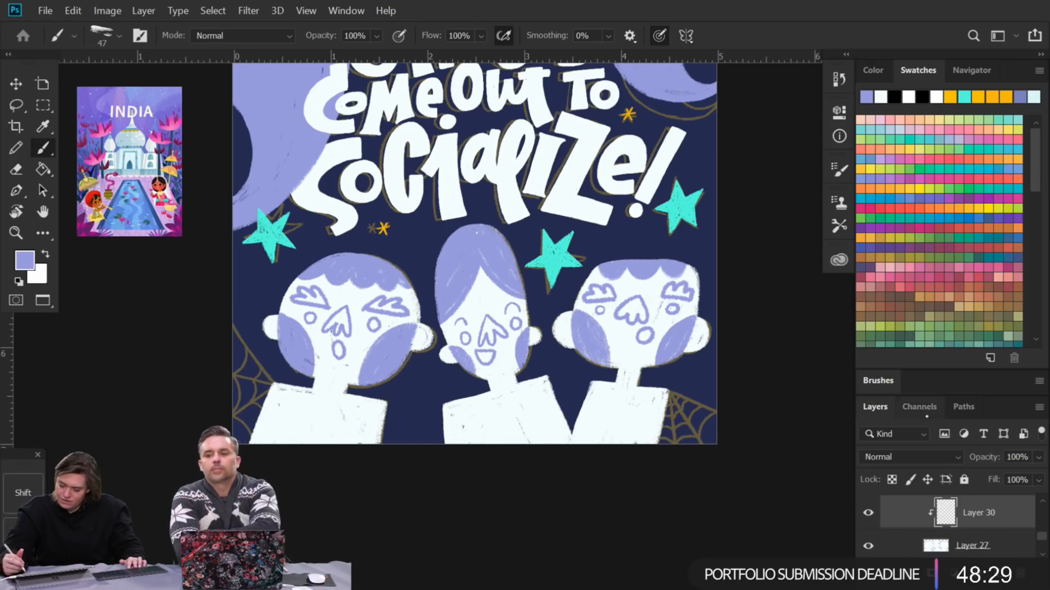
left_click(1041, 498)
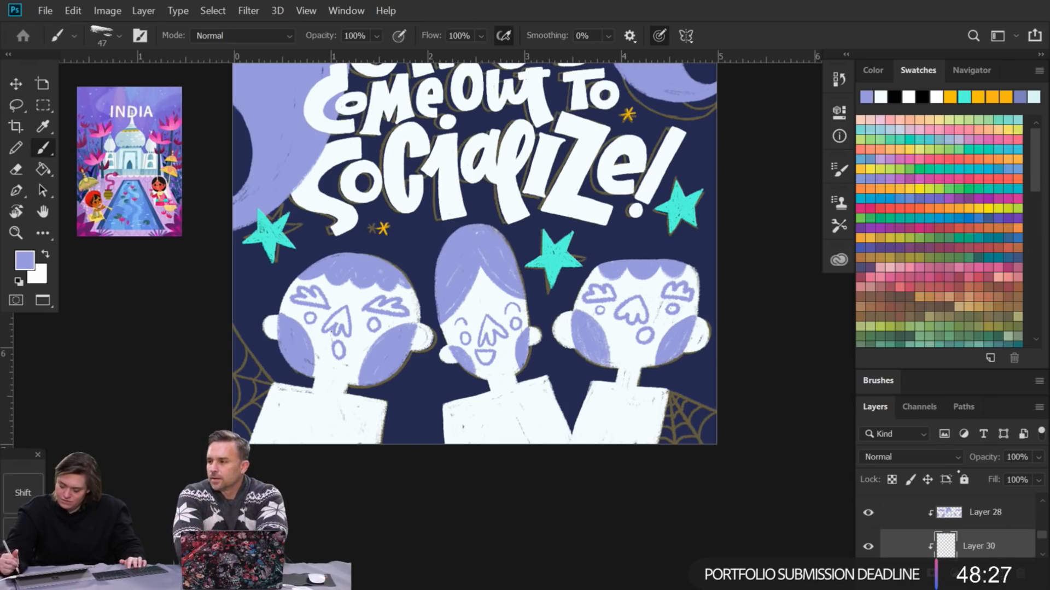
left_click(879, 380)
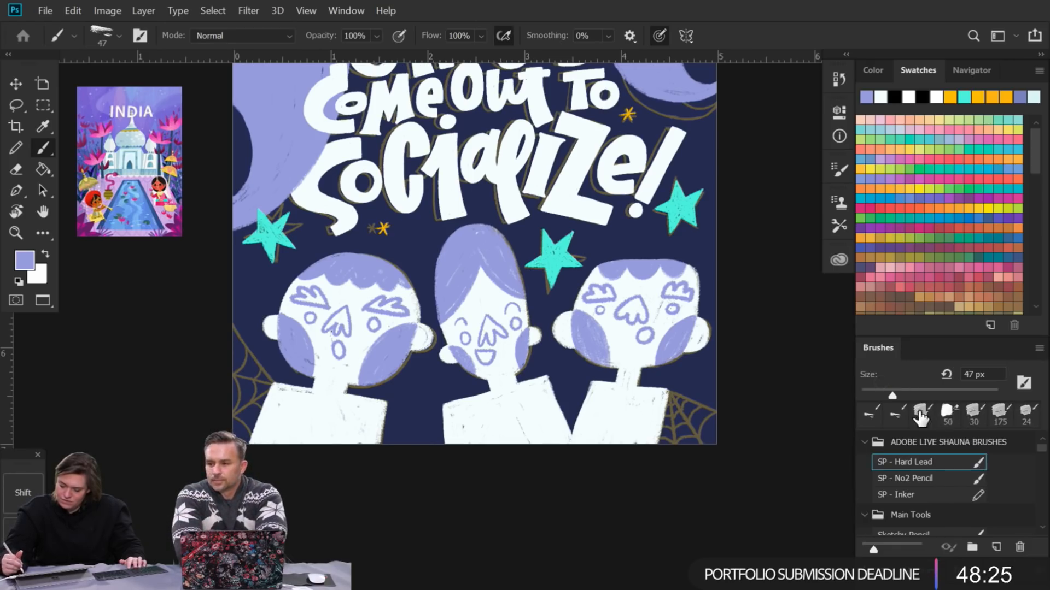
left_click(921, 414)
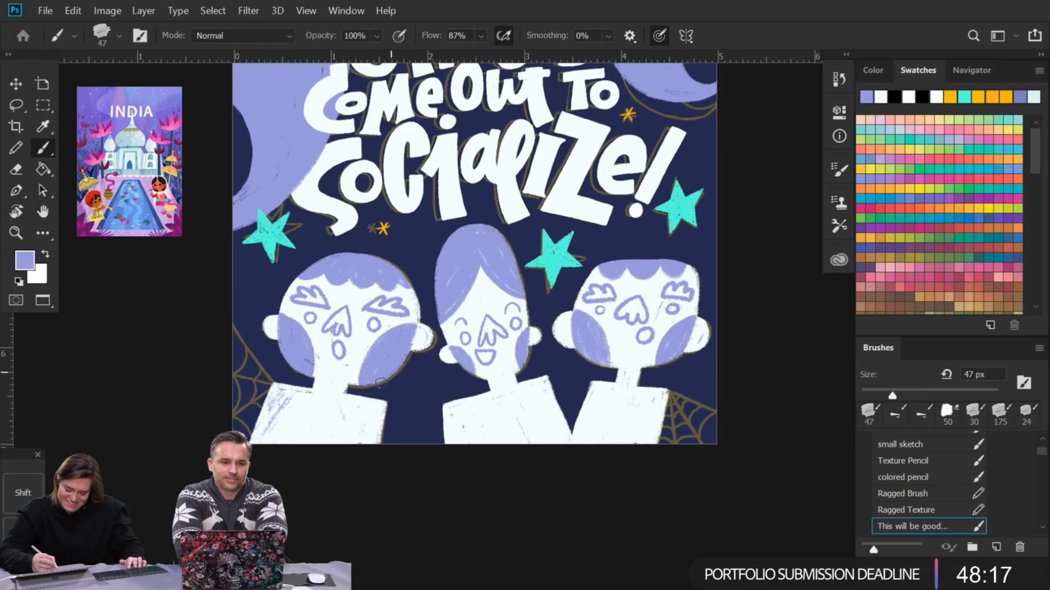
Step: Shade the round-headed character's neck, shoulders and both ears with loose textured lavender strokes
key("ctrl+plus")
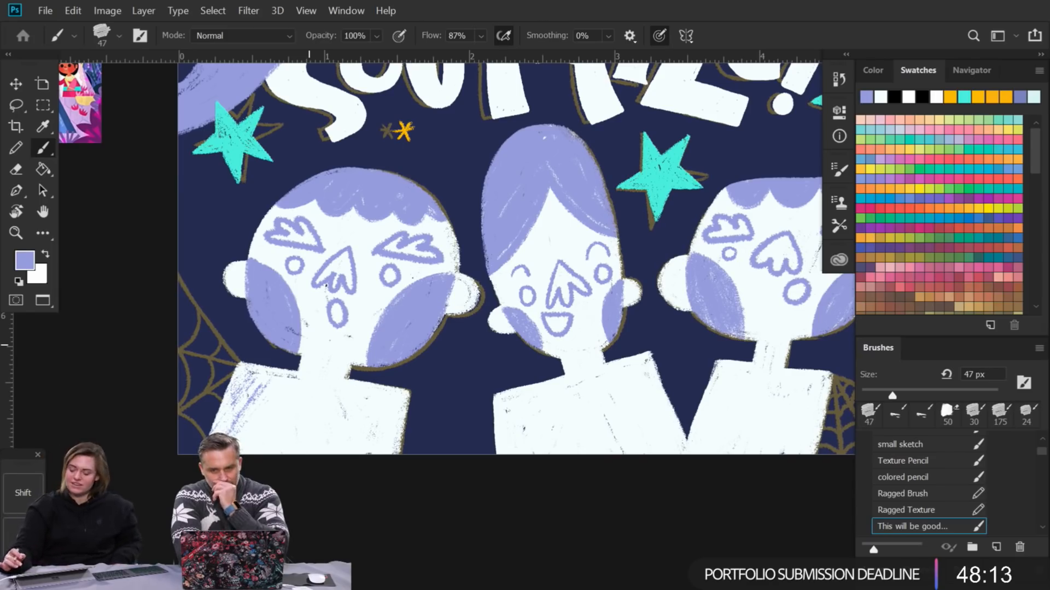
key("ctrl+plus")
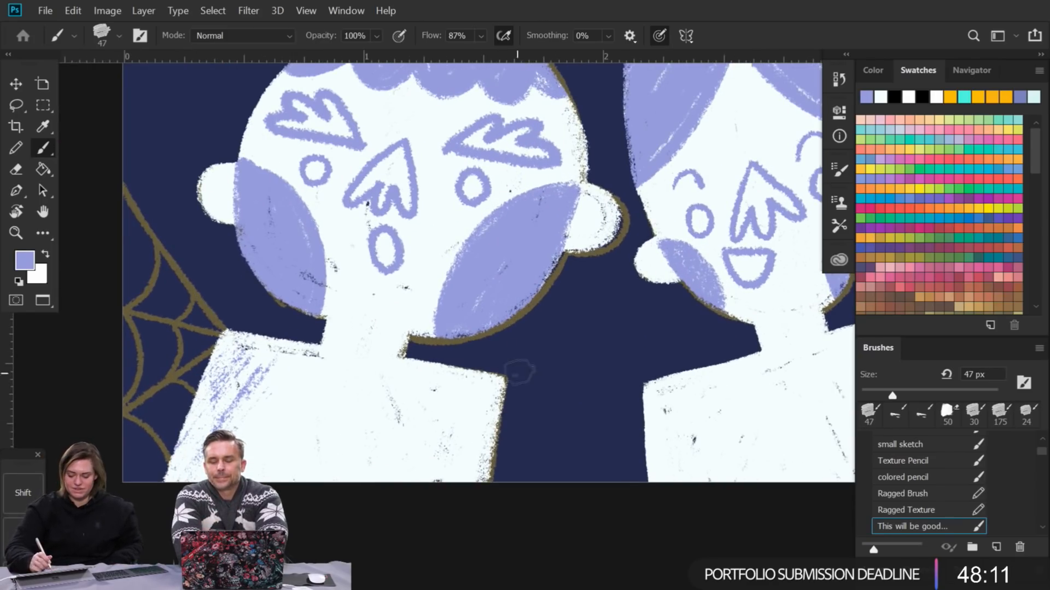
mouse_move(526, 378)
left_mouse_down()
mouse_move(522, 446)
mouse_move(541, 481)
left_mouse_up()
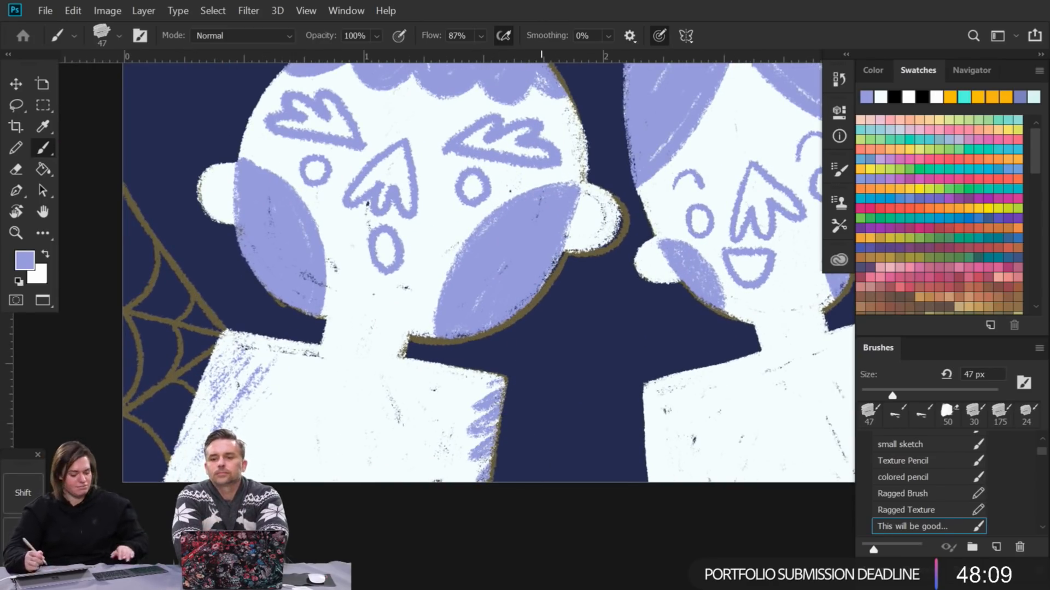
key("ctrl+z")
mouse_move(345, 322)
left_mouse_down()
mouse_move(375, 328)
mouse_move(363, 336)
mouse_move(375, 347)
left_mouse_up()
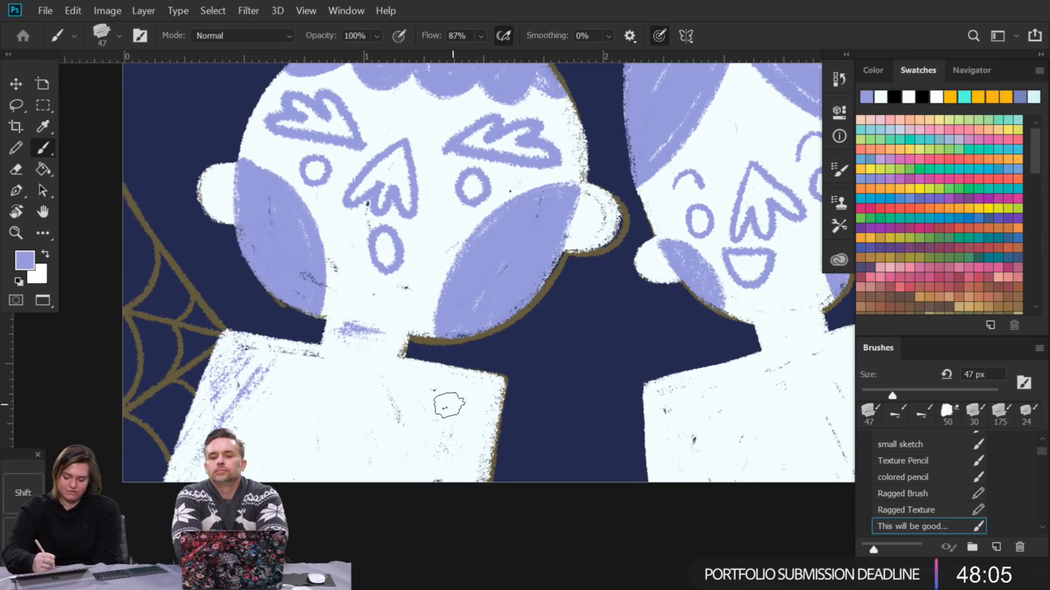
mouse_move(459, 394)
left_mouse_down()
mouse_move(447, 433)
mouse_move(441, 389)
mouse_move(455, 392)
mouse_move(418, 385)
mouse_move(408, 397)
mouse_move(456, 421)
mouse_move(455, 397)
mouse_move(428, 413)
mouse_move(403, 401)
mouse_move(441, 441)
mouse_move(485, 455)
left_mouse_up()
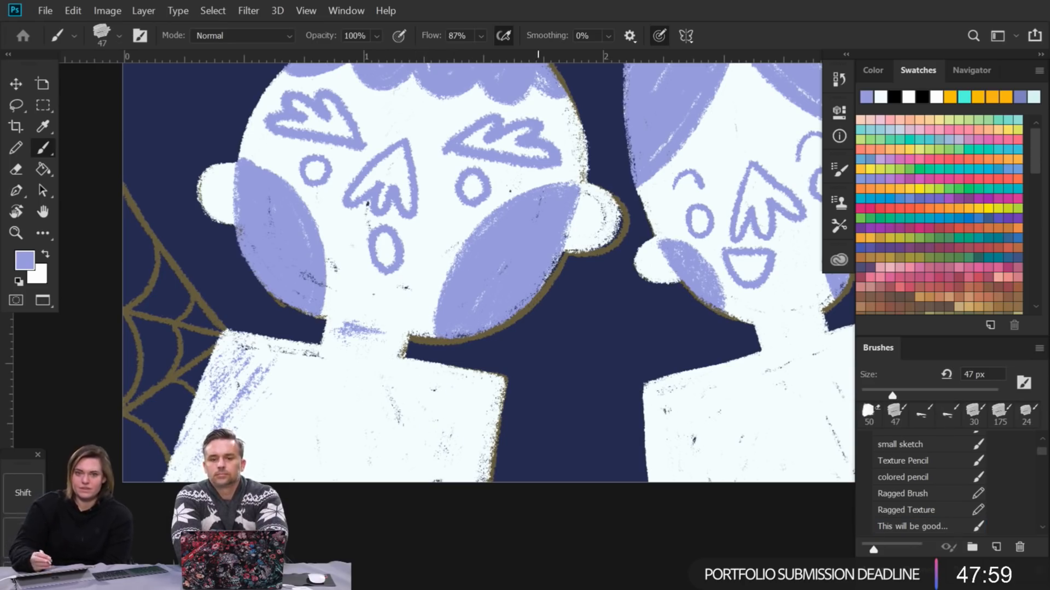
mouse_move(411, 402)
left_mouse_down()
mouse_move(441, 402)
mouse_move(433, 428)
mouse_move(462, 399)
mouse_move(454, 421)
left_mouse_up()
mouse_move(590, 198)
left_mouse_down()
mouse_move(586, 223)
mouse_move(601, 215)
left_mouse_up()
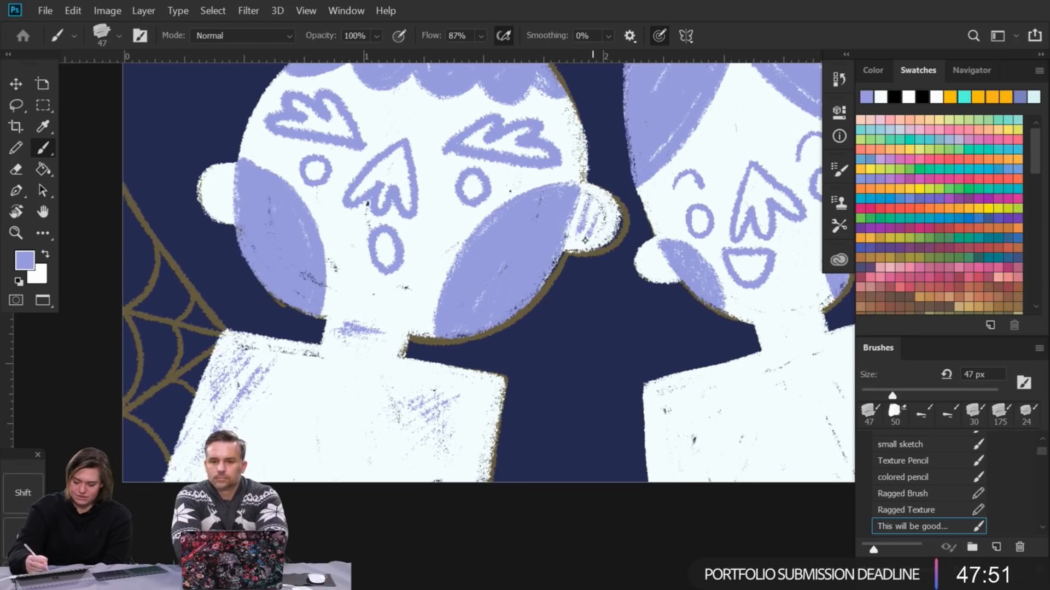
mouse_move(211, 205)
left_mouse_down()
mouse_move(213, 192)
mouse_move(221, 211)
left_mouse_up()
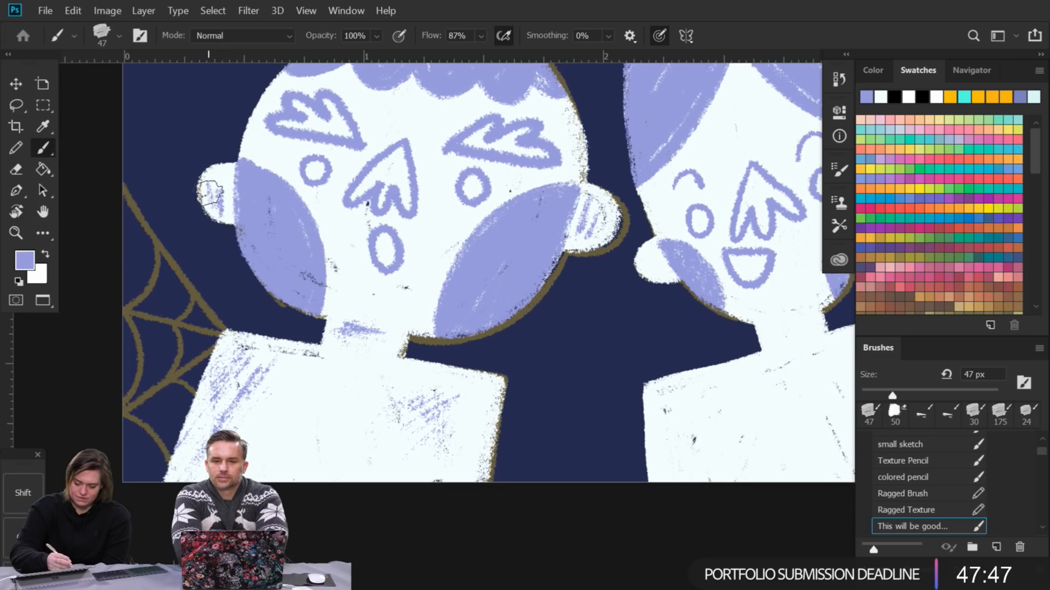
Step: Shade the tall middle character's forehead, neck and shoulders with textured lavender strokes
left_click_drag(579, 224, 420, 386)
left_click_drag(537, 197, 506, 237)
left_click_drag(560, 321, 422, 111)
left_click_drag(415, 193, 390, 266)
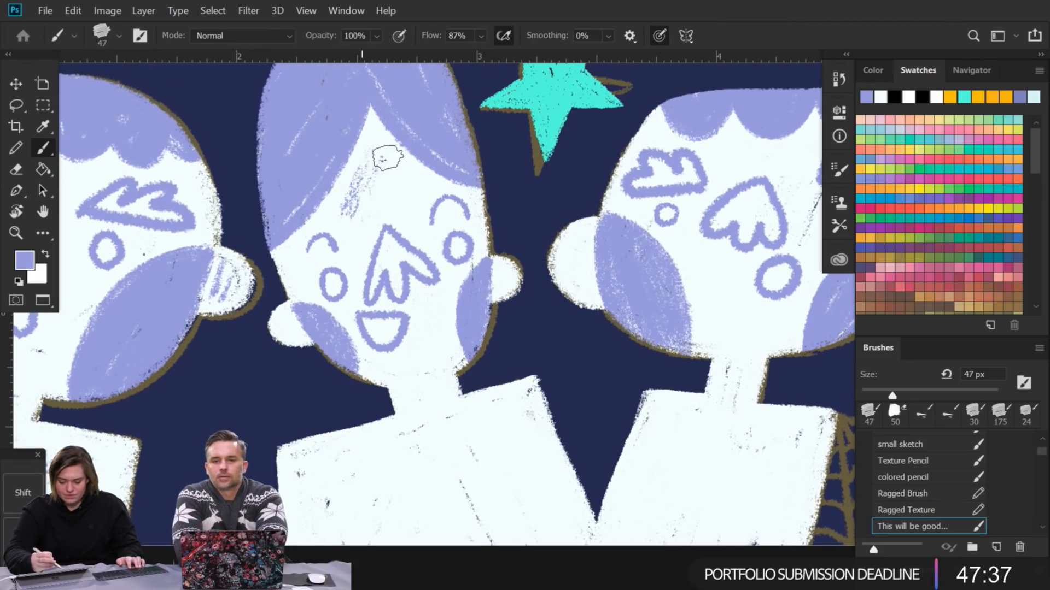
mouse_move(452, 347)
left_mouse_down()
mouse_move(421, 339)
mouse_move(400, 278)
mouse_move(368, 270)
mouse_move(403, 268)
left_mouse_up()
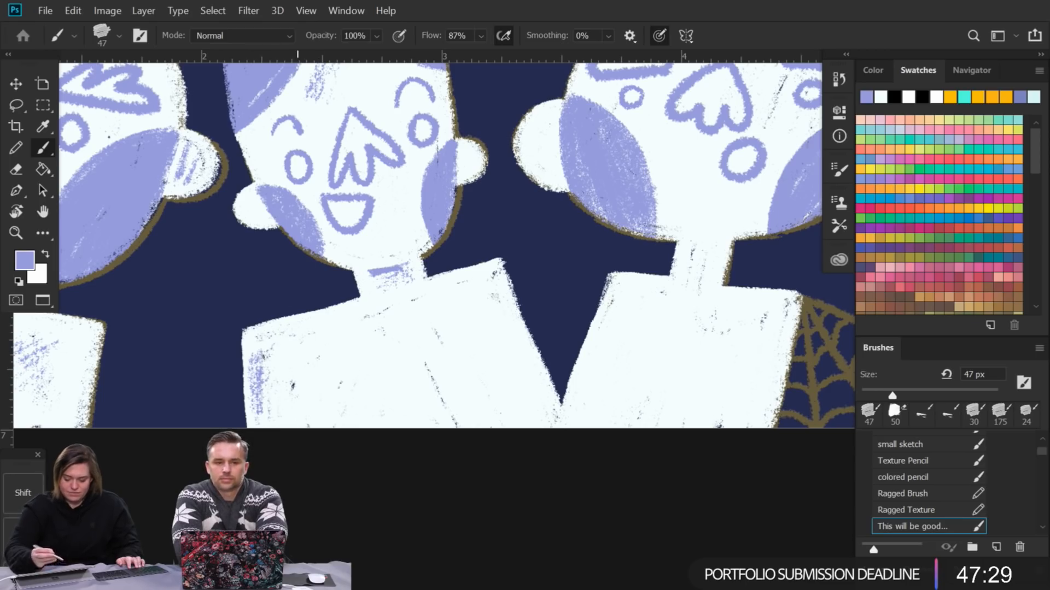
mouse_move(339, 320)
left_mouse_down()
mouse_move(288, 335)
mouse_move(281, 346)
mouse_move(332, 342)
mouse_move(286, 378)
left_mouse_up()
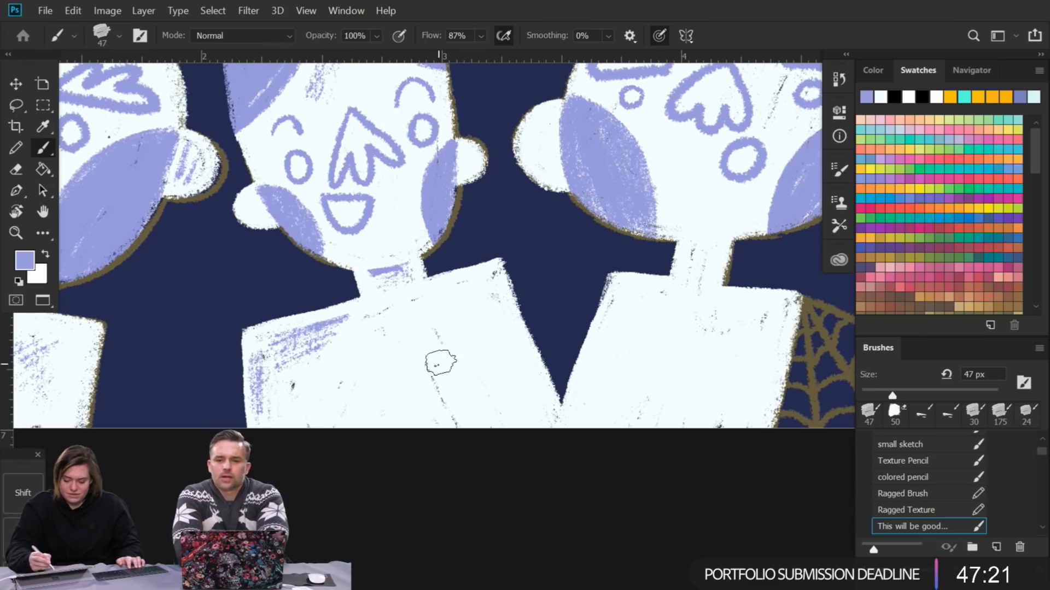
mouse_move(484, 341)
left_mouse_down()
mouse_move(439, 320)
mouse_move(469, 308)
mouse_move(459, 340)
mouse_move(467, 352)
mouse_move(490, 346)
mouse_move(480, 392)
mouse_move(492, 395)
mouse_move(465, 355)
mouse_move(467, 367)
mouse_move(483, 302)
mouse_move(491, 335)
mouse_move(519, 367)
mouse_move(517, 391)
mouse_move(483, 295)
mouse_move(466, 294)
mouse_move(425, 351)
mouse_move(451, 301)
mouse_move(470, 295)
mouse_move(438, 386)
left_mouse_up()
Step: Examine the shaded characters against the whole poster and the reference images
scroll(487, 353, "down", 5)
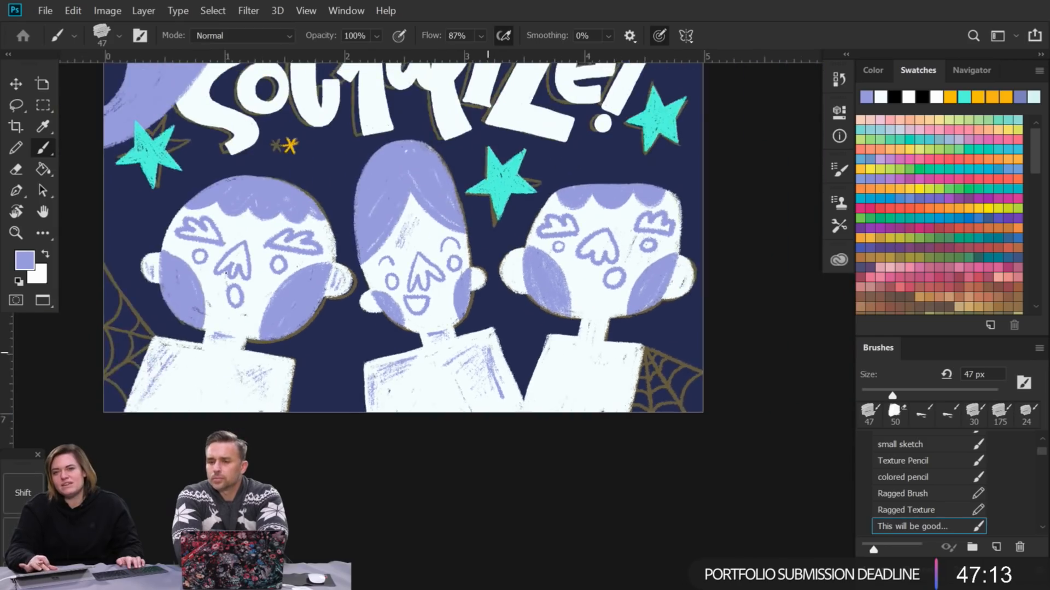
scroll(487, 352, "down", 4)
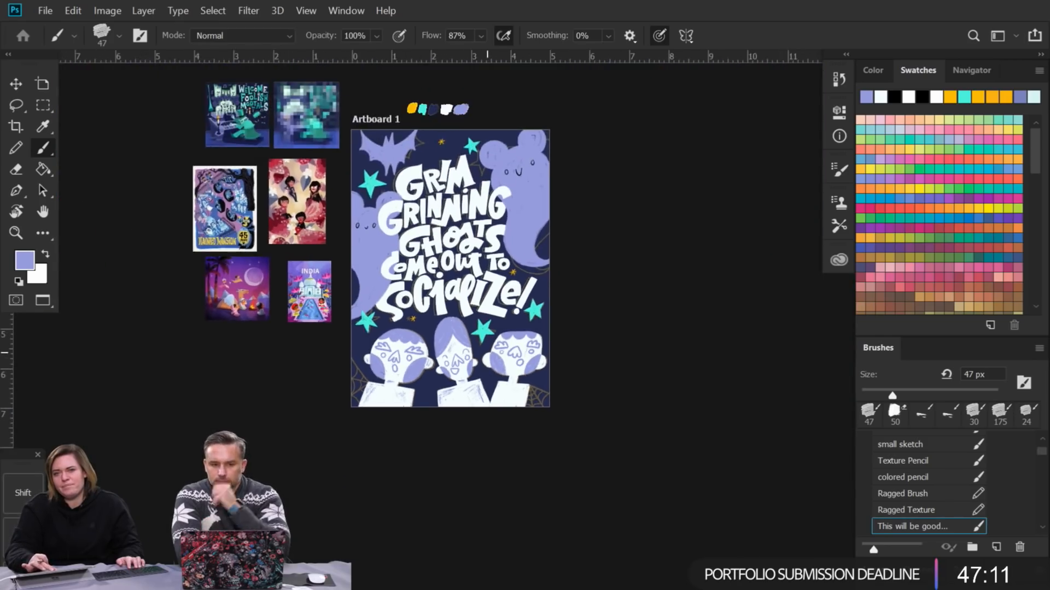
scroll(487, 352, "up", 5)
scroll(487, 352, "up", 3)
scroll(487, 352, "down", 4)
scroll(487, 353, "down", 4)
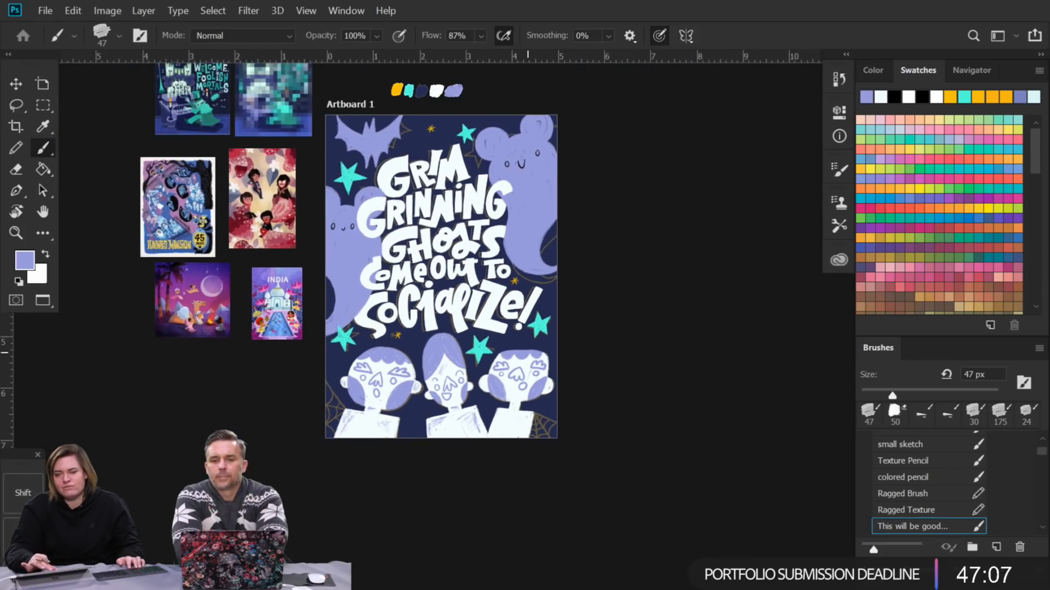
scroll(487, 352, "down", 1)
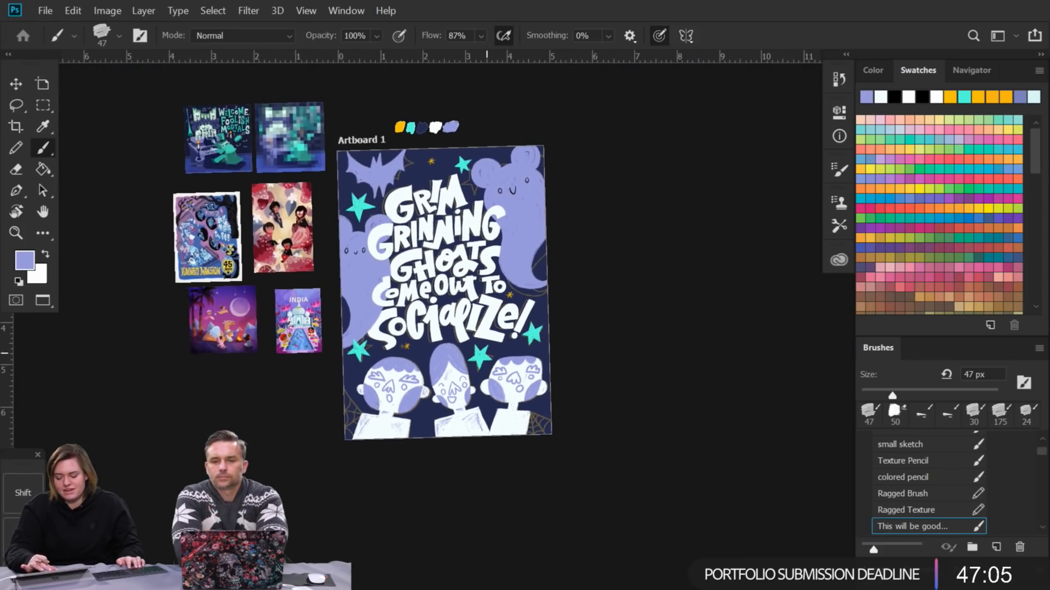
scroll(487, 353, "up", 3)
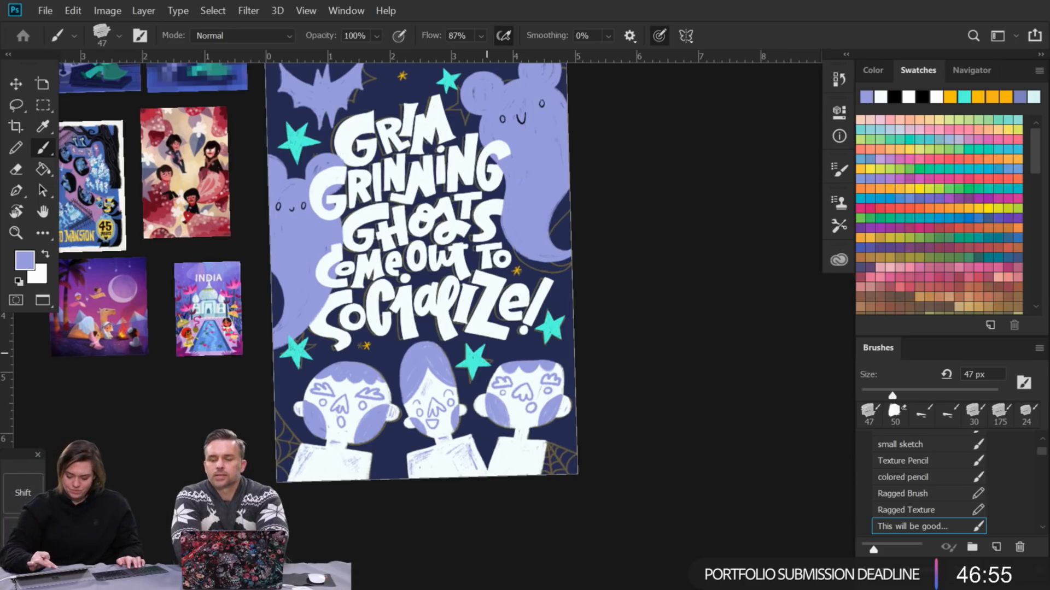
scroll(487, 353, "up", 5)
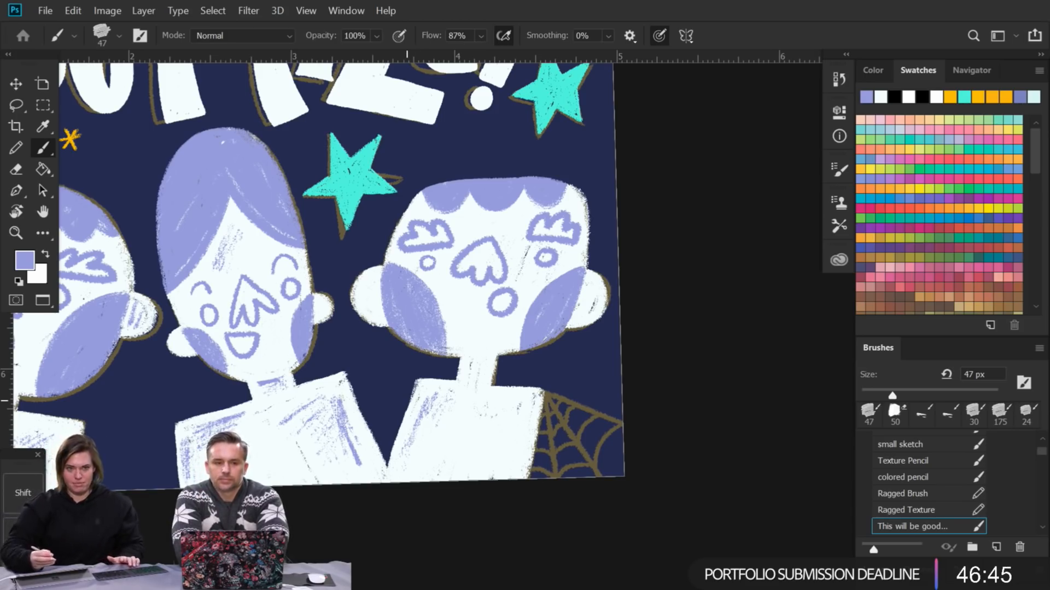
mouse_move(428, 398)
left_mouse_down()
mouse_move(407, 453)
mouse_move(434, 408)
mouse_move(421, 450)
mouse_move(436, 419)
left_mouse_up()
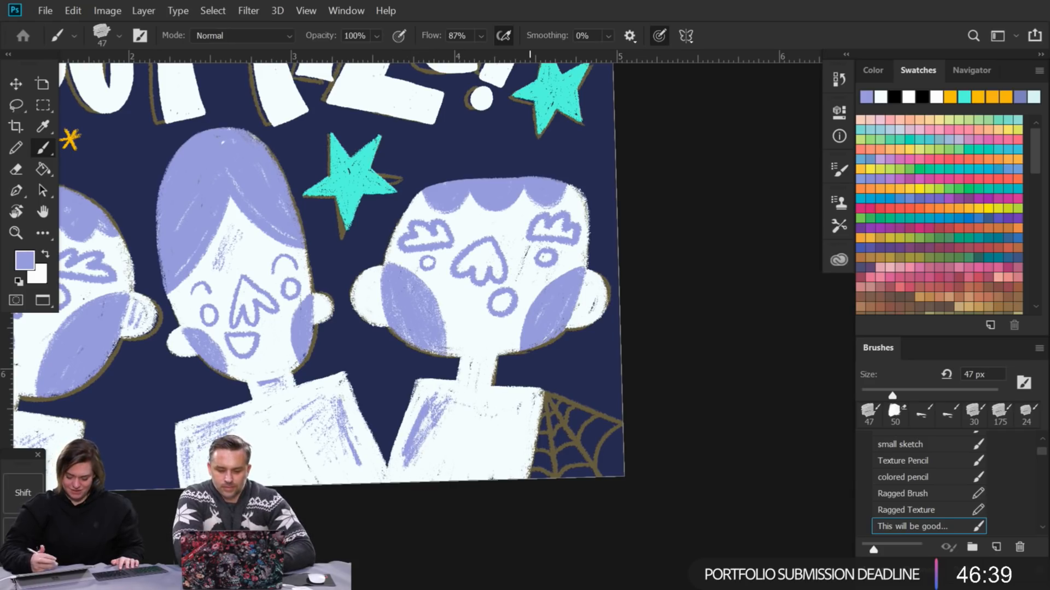
key("ctrl+z")
key("ctrl+z")
key("ctrl+z")
key("ctrl+z")
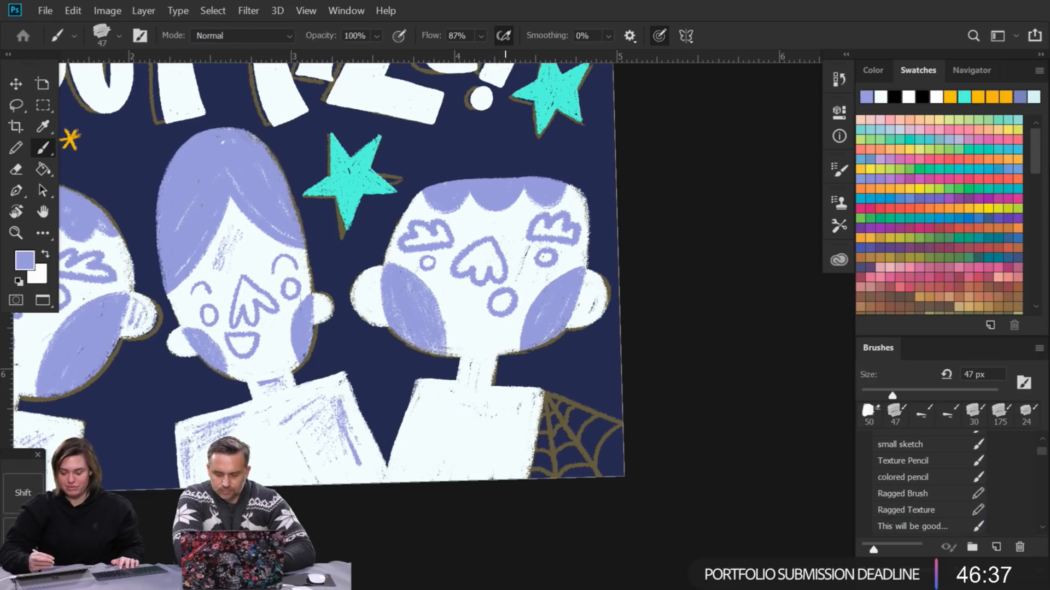
Step: Shade the flat-topped character's neck, shoulders and ears with light textured lavender strokes
left_click_drag(472, 360, 483, 360)
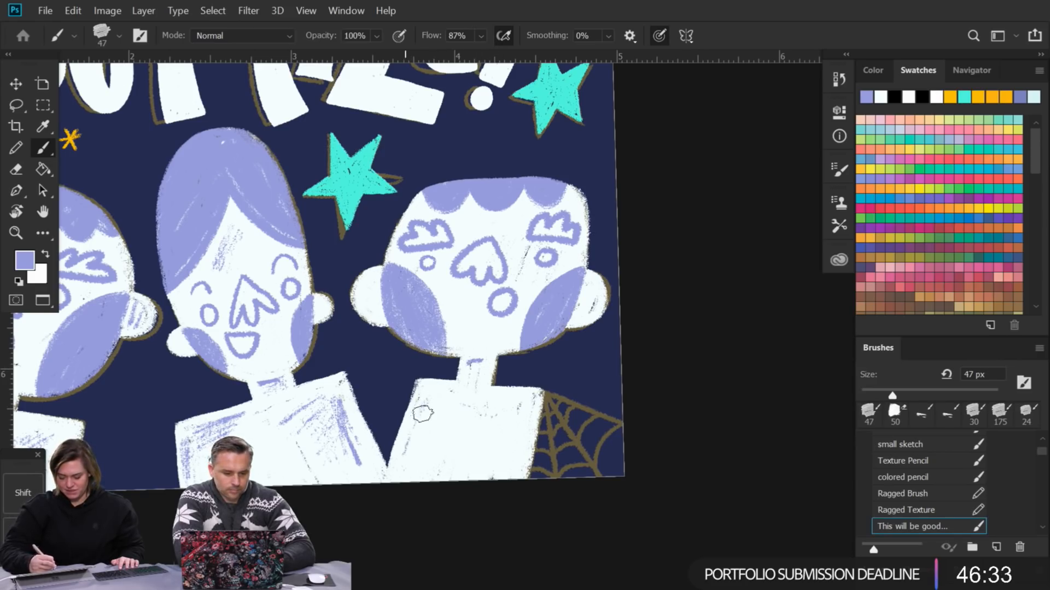
left_click_drag(438, 403, 413, 456)
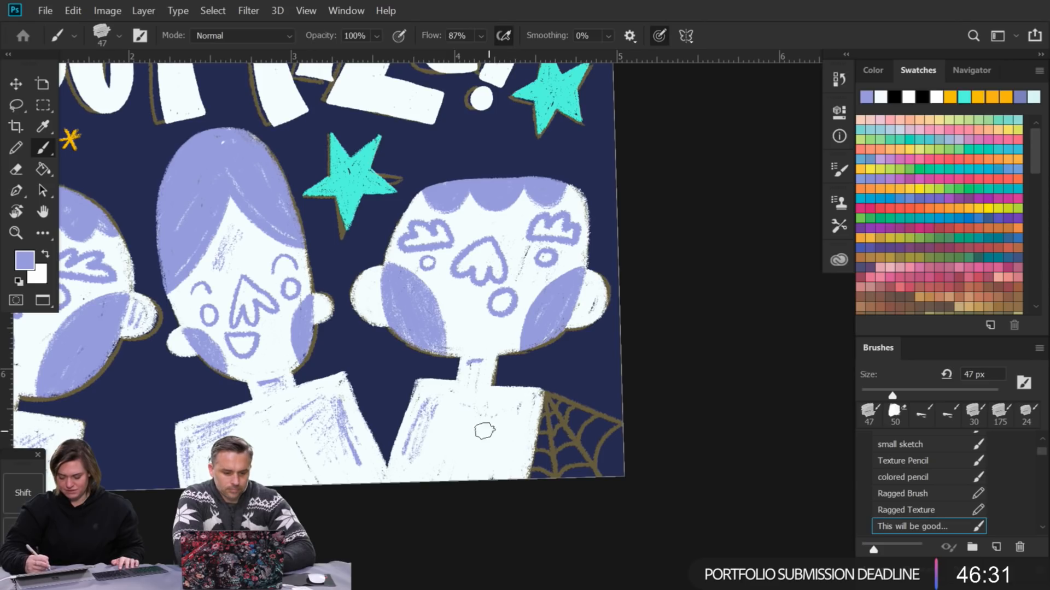
mouse_move(500, 404)
left_mouse_down()
mouse_move(518, 437)
mouse_move(524, 417)
mouse_move(504, 446)
mouse_move(514, 411)
left_mouse_up()
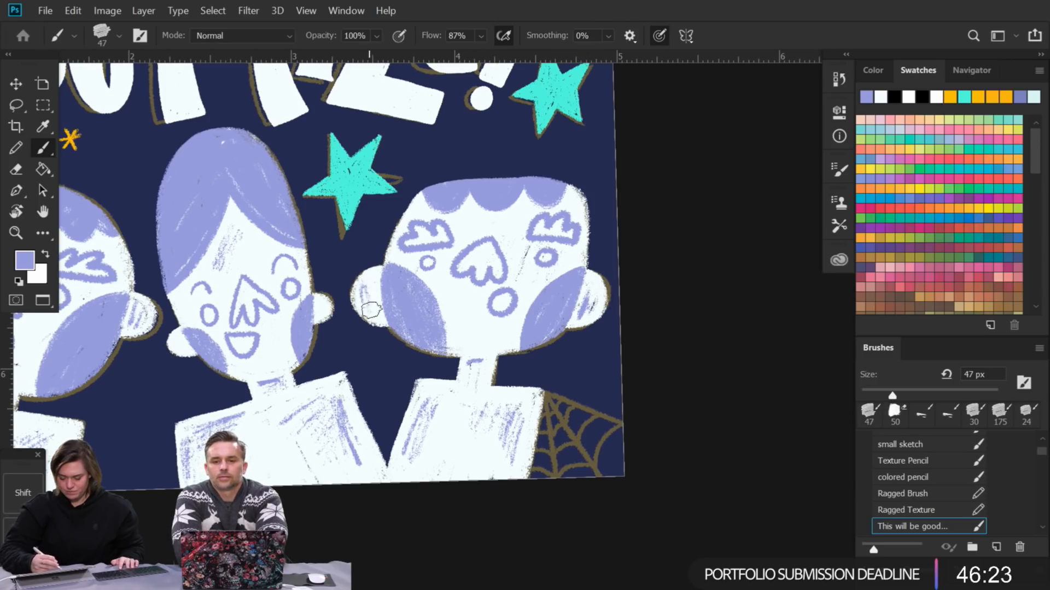
Step: Add a new unclipped layer above Layer 28
scroll(520, 355, "down", 5)
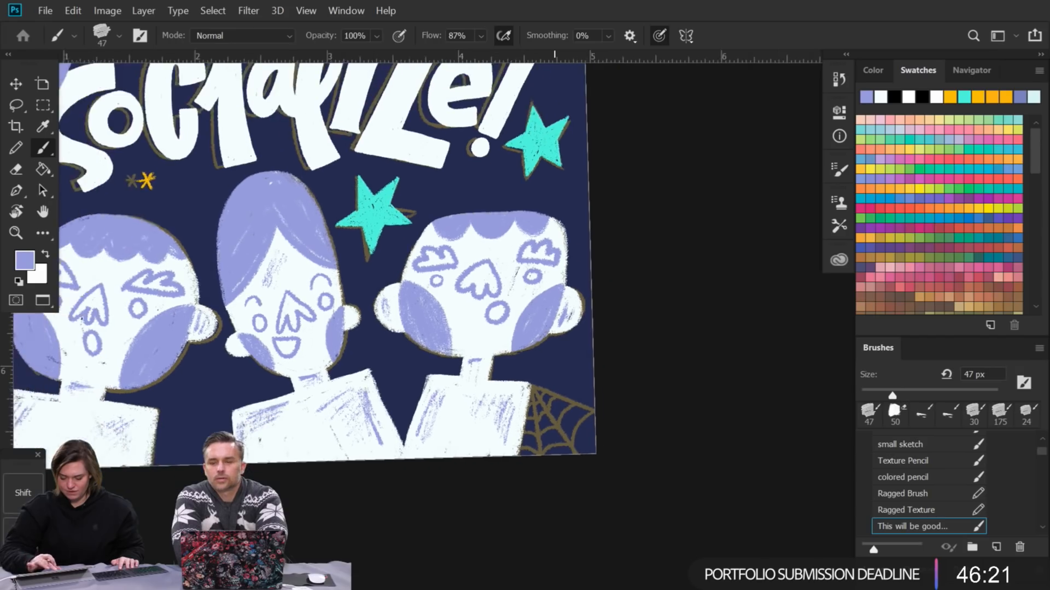
scroll(508, 379, "down", 4)
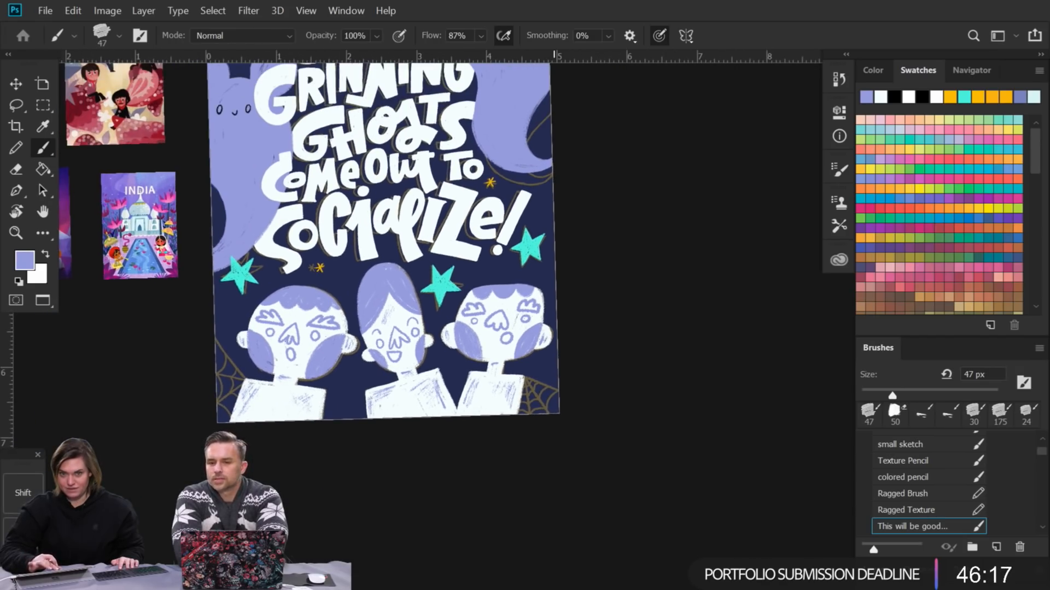
scroll(508, 379, "down", 3)
scroll(602, 438, "up", 6)
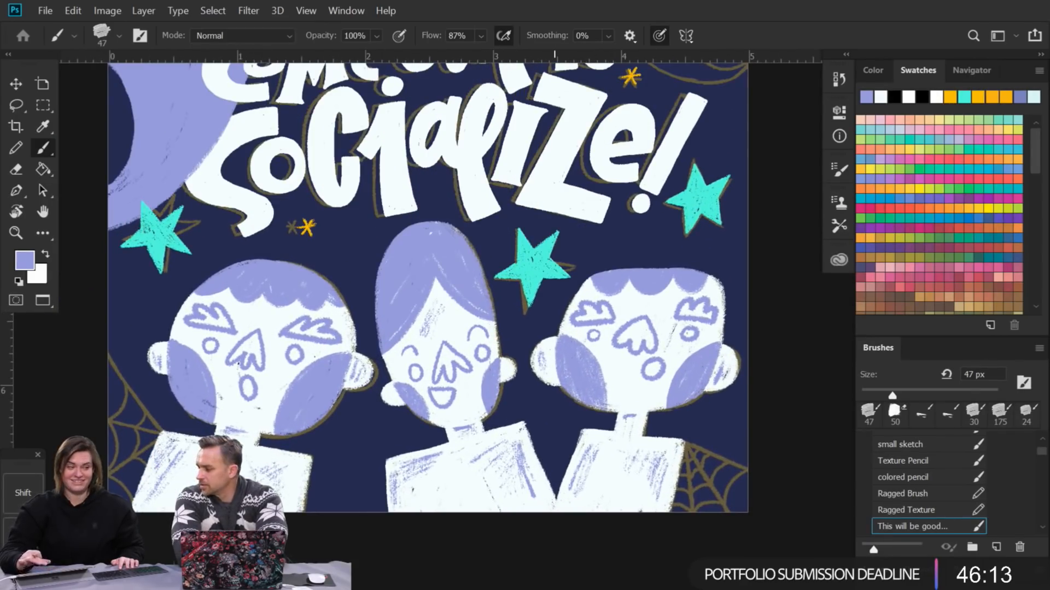
double_click(878, 348)
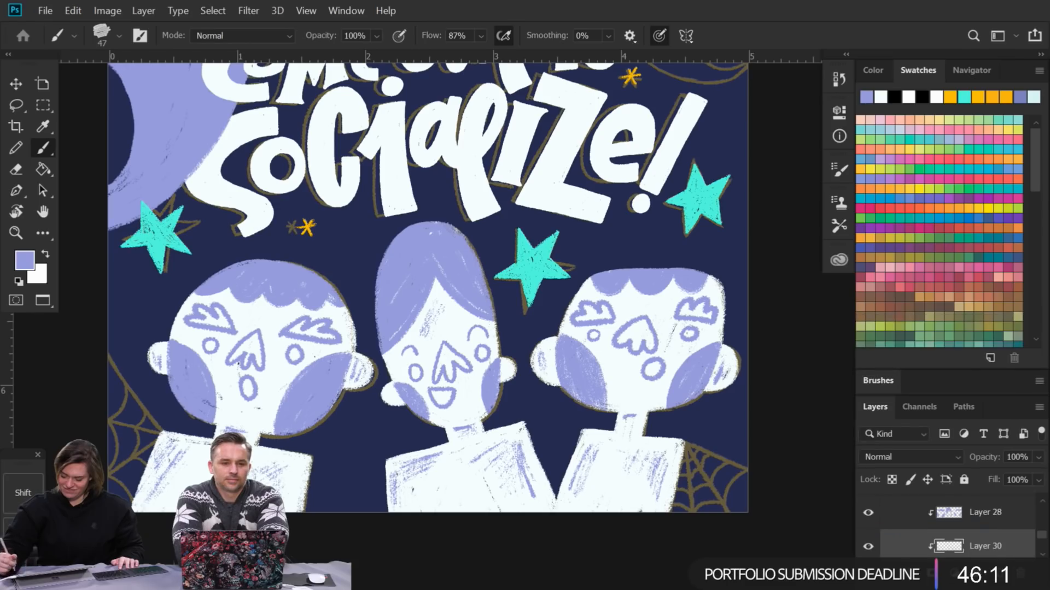
left_click(952, 525)
left_click(999, 575)
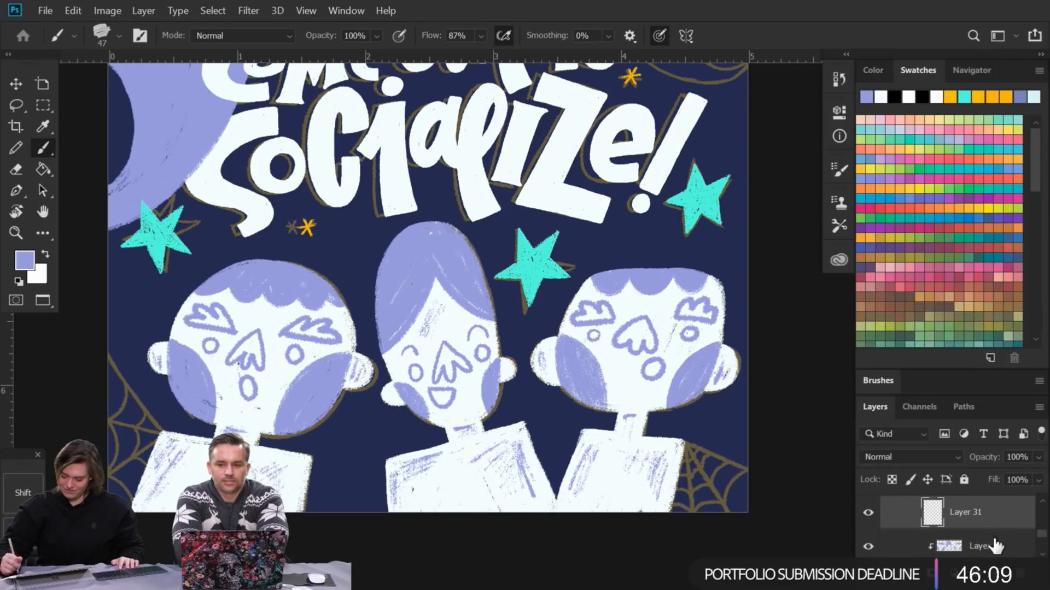
Step: Try the SP - No2 Pencil brush on the canvas, and switch to the SP - Hard Lead brush at 47 px
key("ctrl+plus")
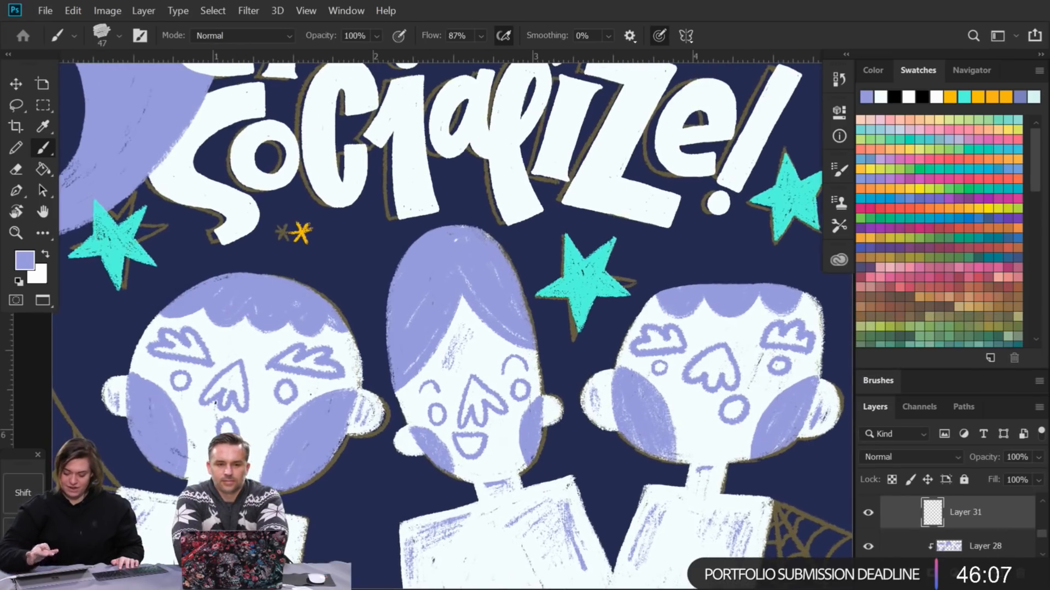
left_click(878, 381)
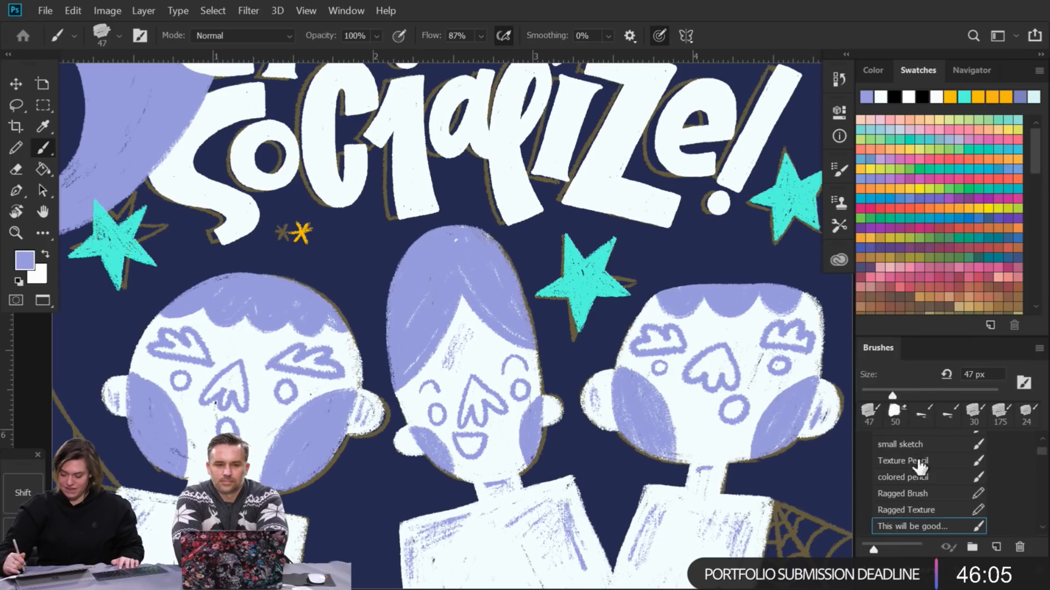
scroll(929, 481, "up", 10)
left_click(913, 478)
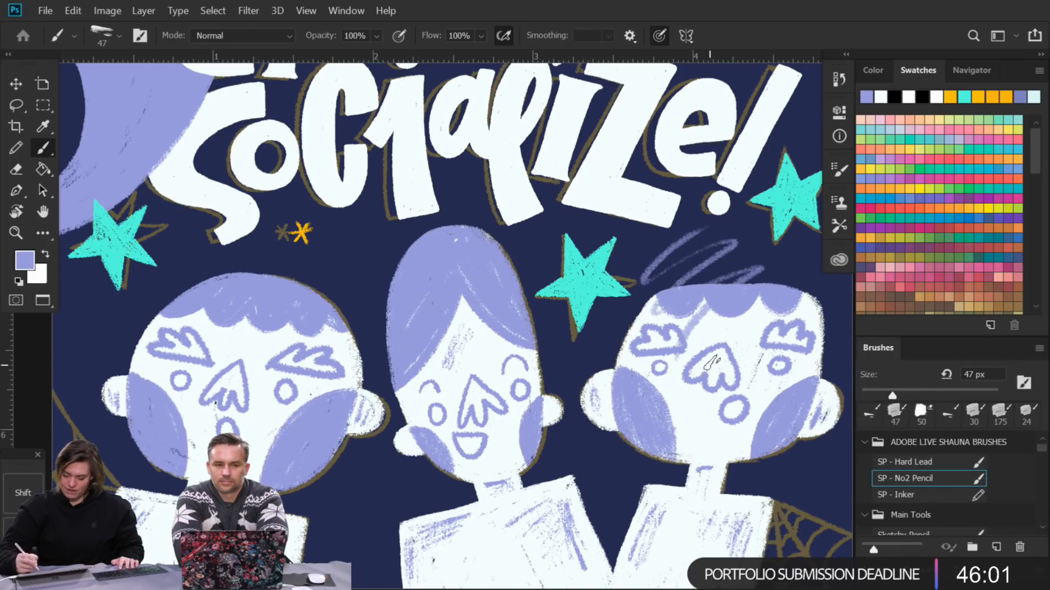
left_click(948, 413)
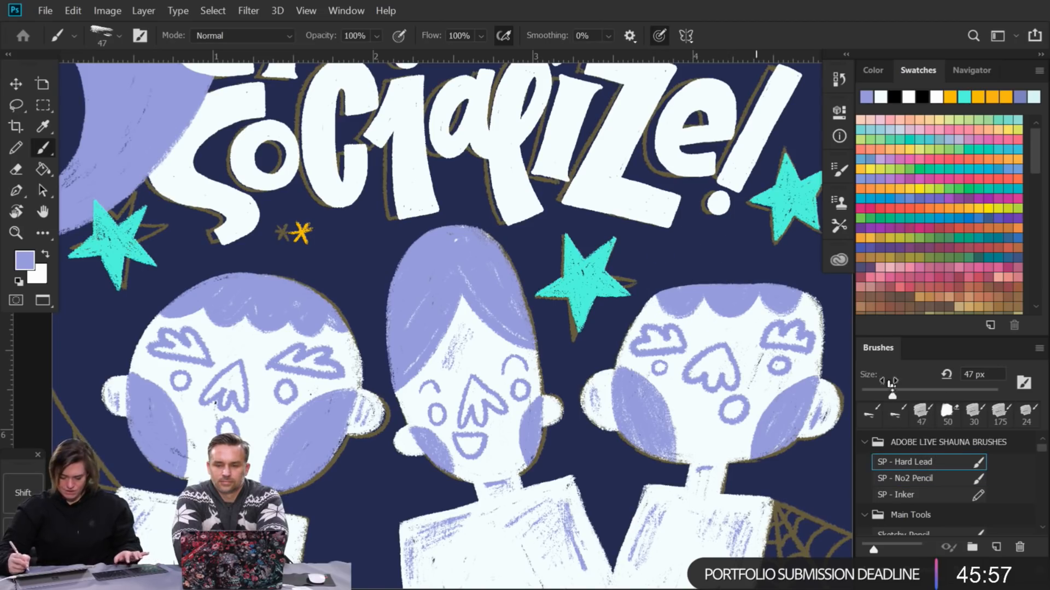
Step: Try the SP - Hard Lead brush at 14 px with test strokes below the lettering and undo them
left_click(870, 390)
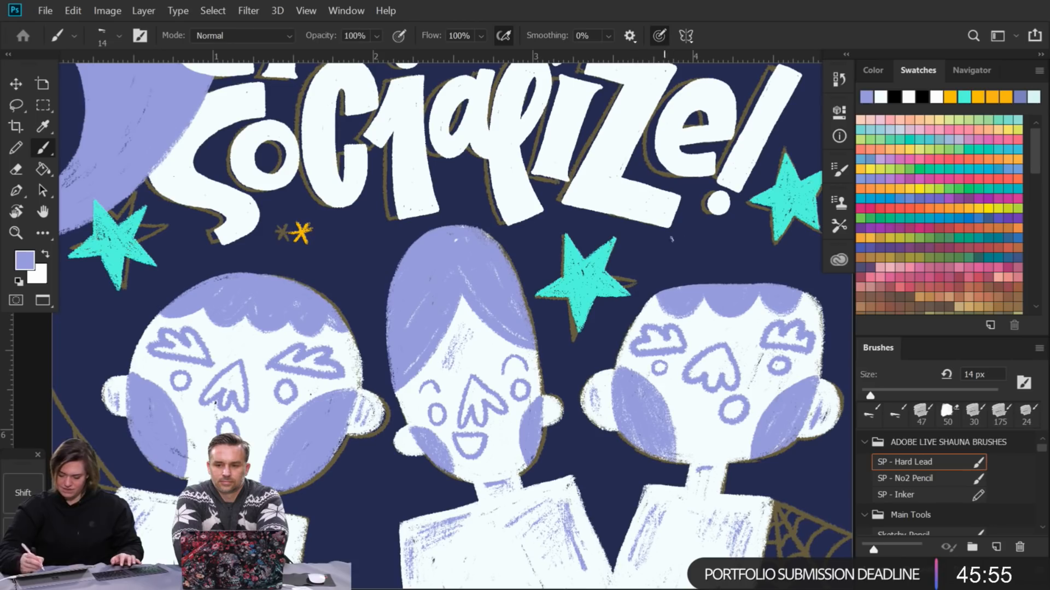
left_click_drag(707, 248, 735, 268)
key("ctrl+z")
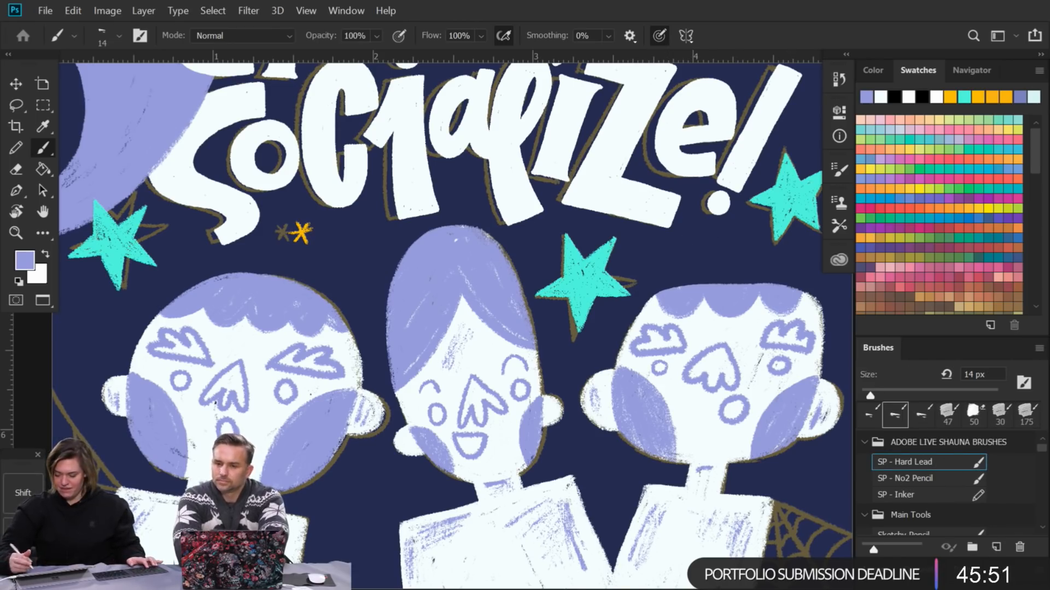
left_click_drag(681, 257, 750, 253)
key("ctrl+z")
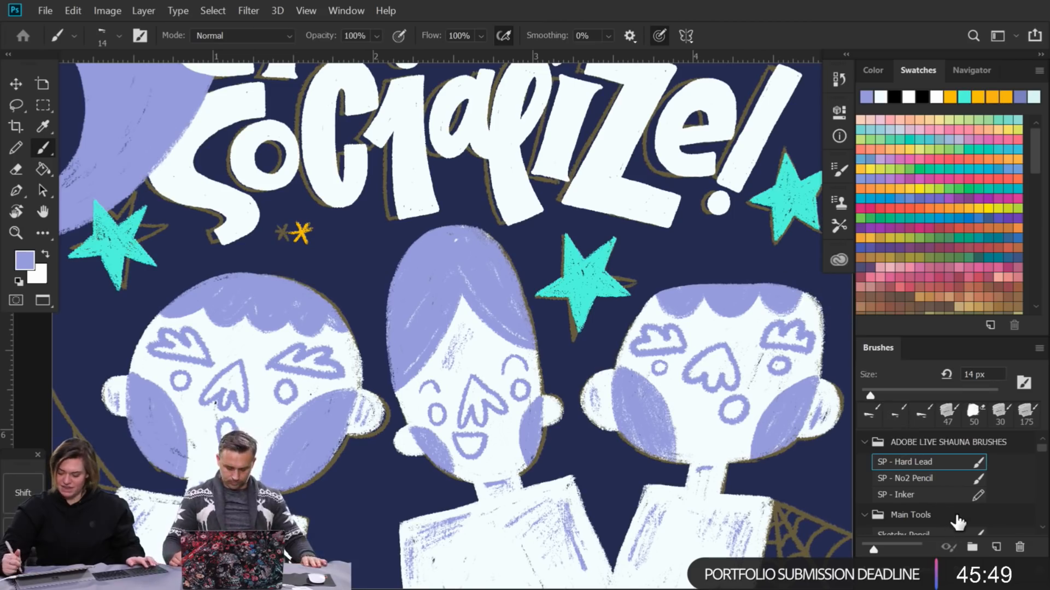
Step: Set the SP - Hard Lead brush size to 24 px
left_click_drag(870, 395, 876, 394)
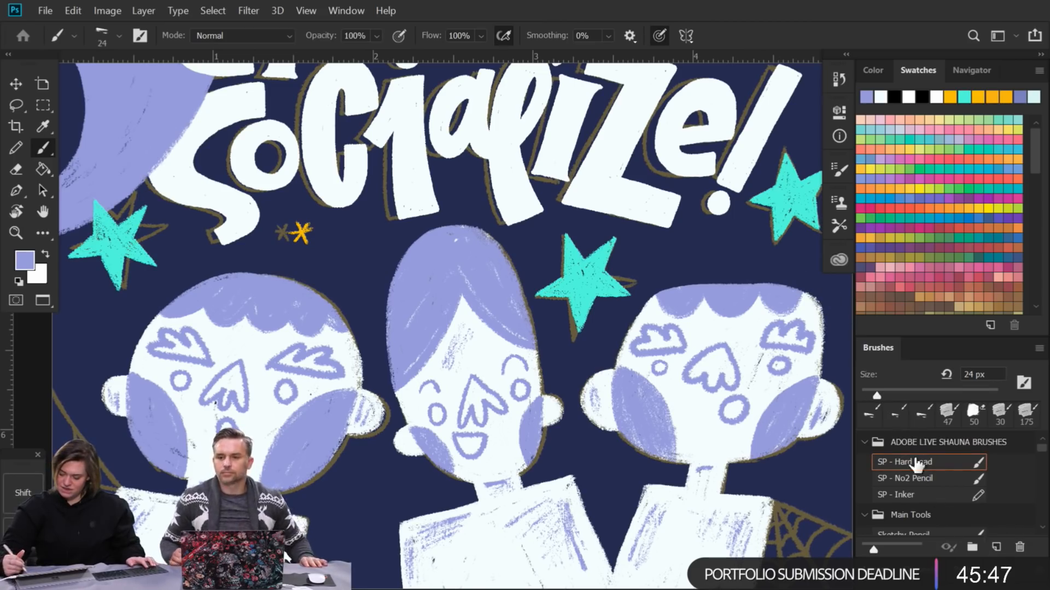
left_click(995, 548)
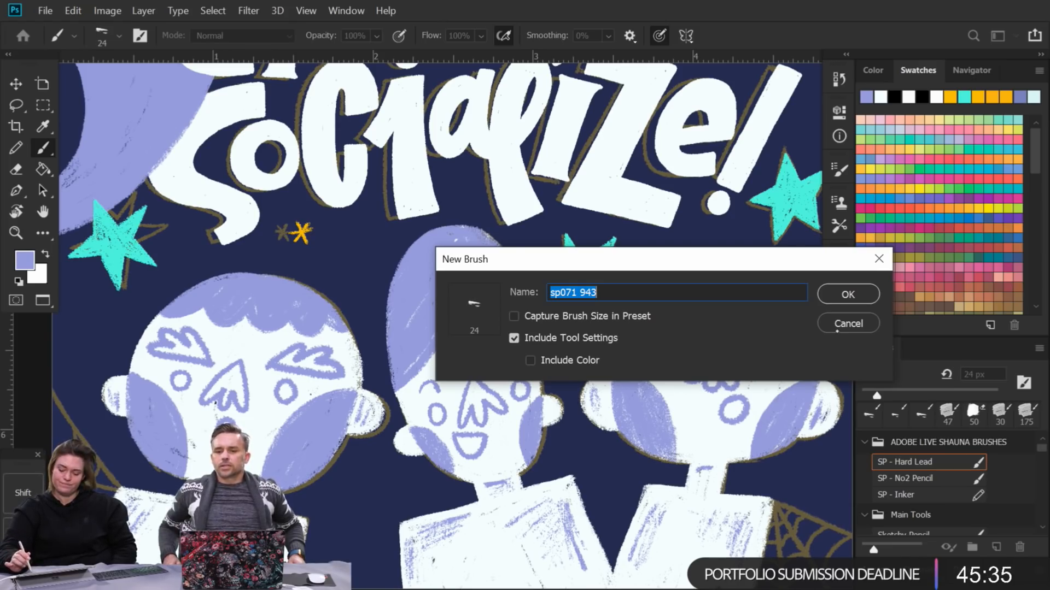
left_click(846, 323)
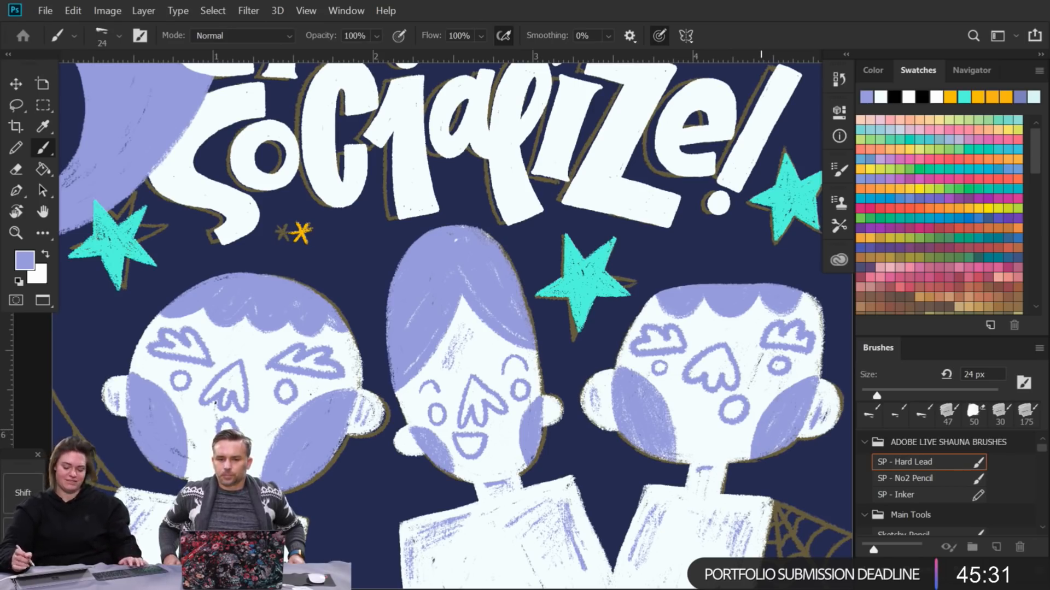
Step: Sample the lavender from the round-headed character's cheek and trace the spider web in the poster's lower-left corner
left_click_drag(399, 336, 572, 258)
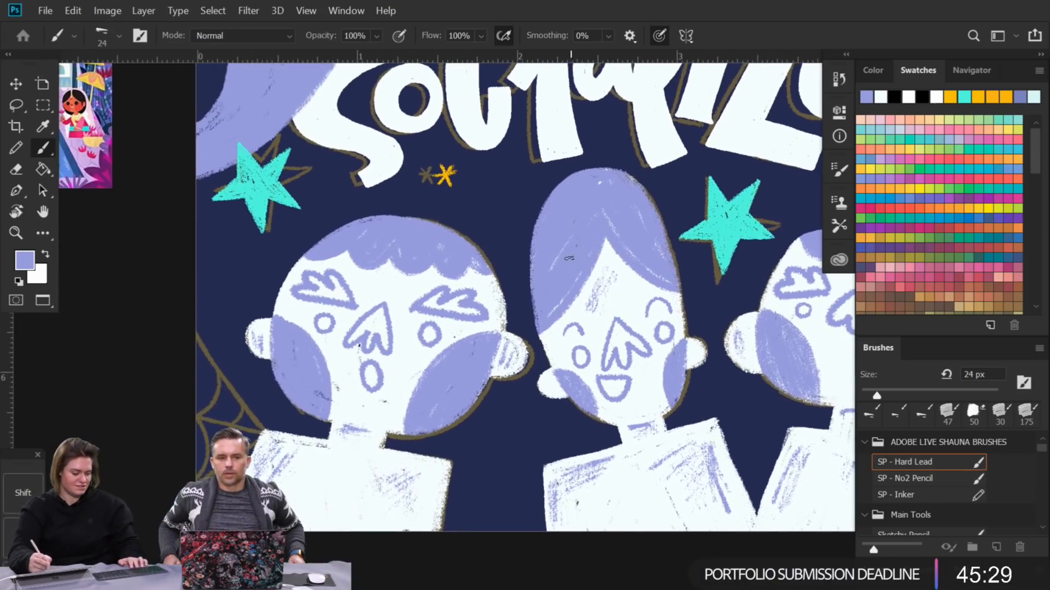
left_click(349, 463, "alt")
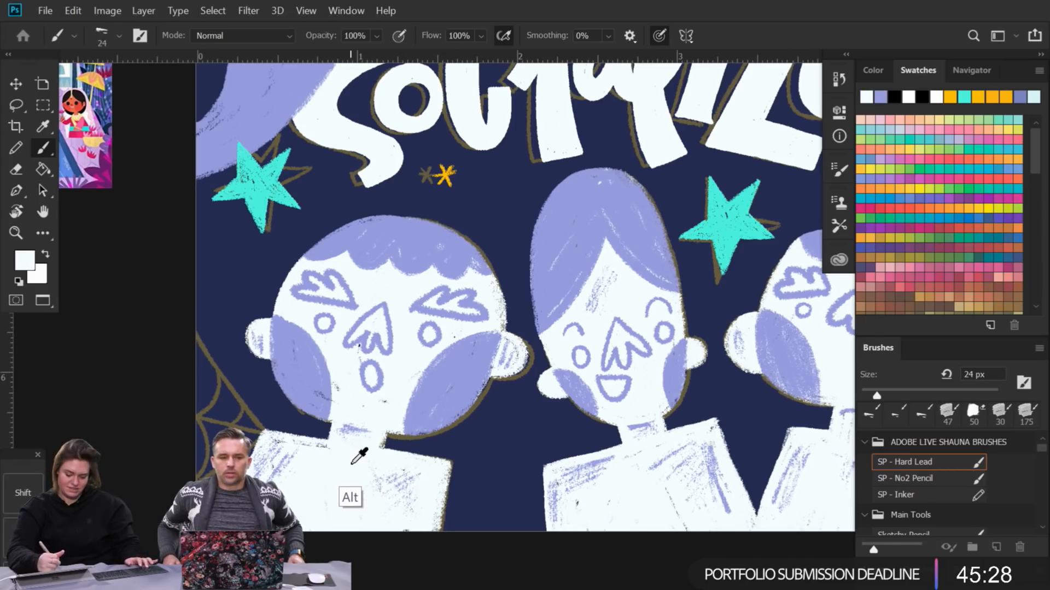
left_click(305, 377, "alt")
left_click_drag(193, 327, 246, 408)
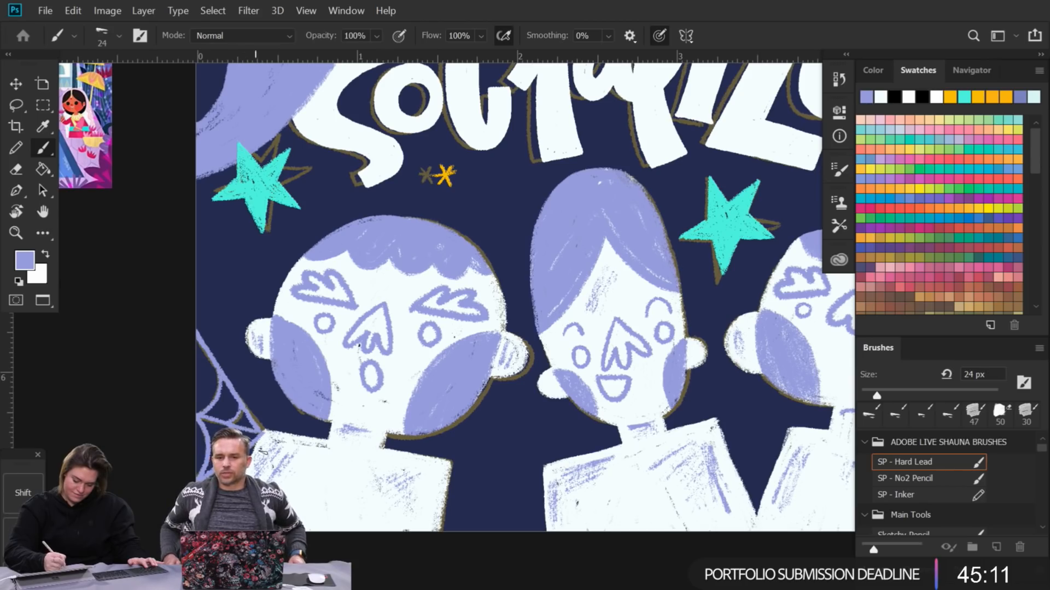
Step: Draw three straight lavender web threads fanning out from the flat-topped character's shoulder to the poster's lower-right corner
left_click_drag(648, 354, 599, 333)
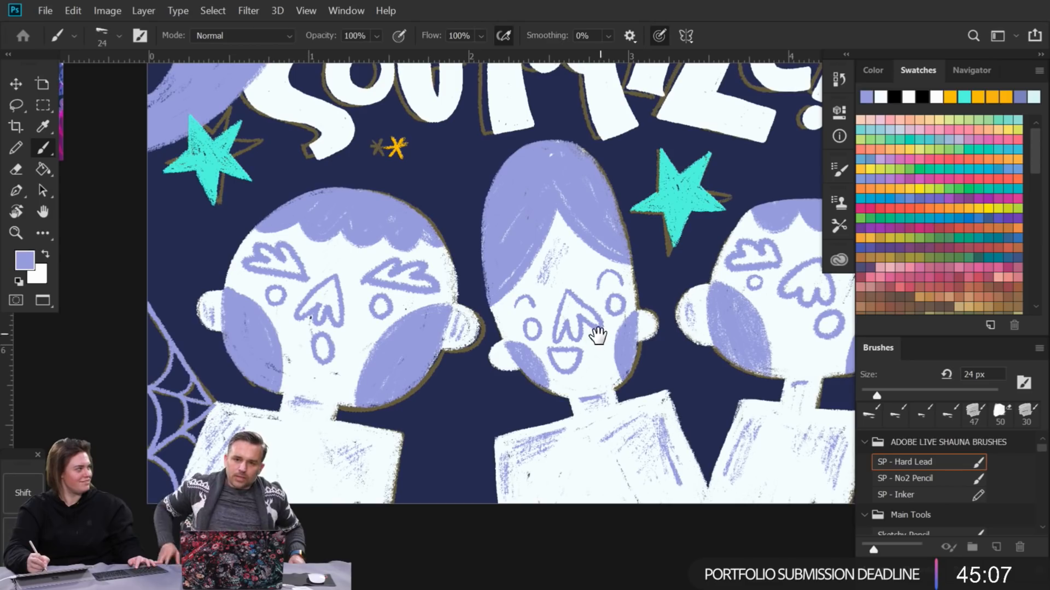
left_click_drag(601, 361, 558, 323)
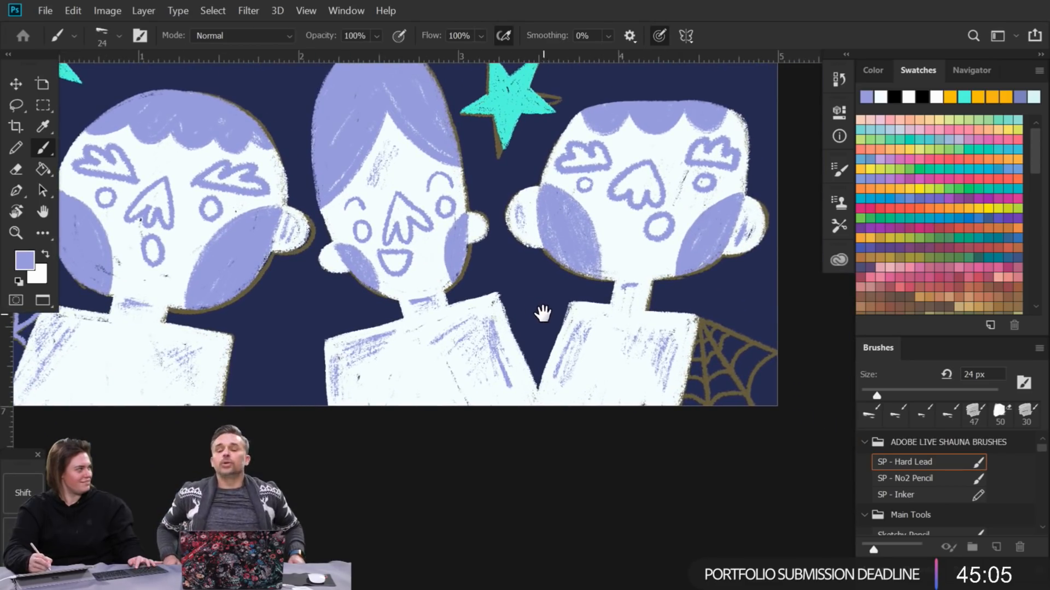
left_click_drag(555, 335, 527, 316)
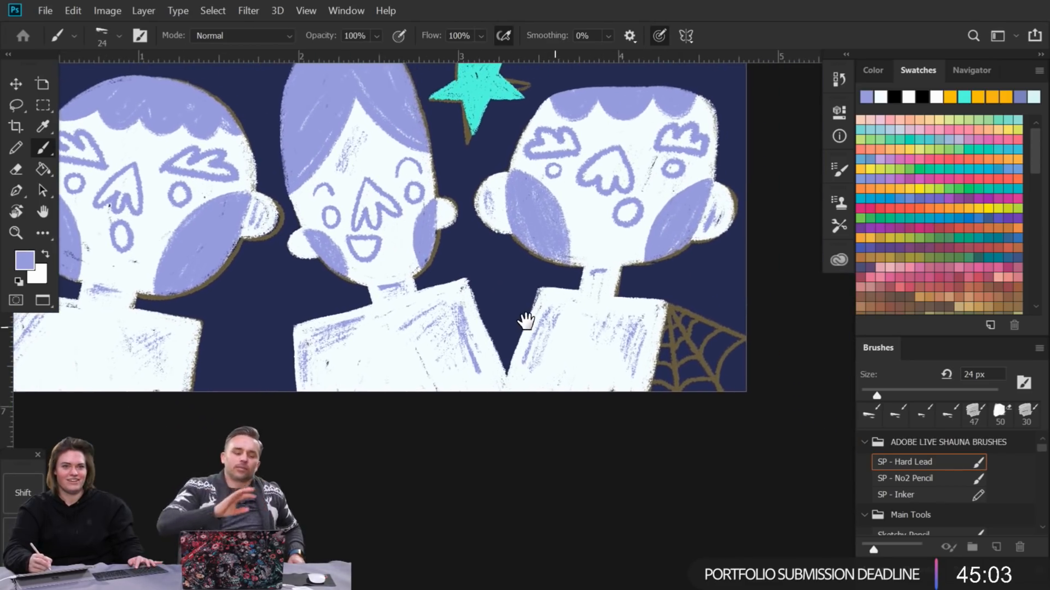
scroll(519, 312, "down", 5)
scroll(518, 311, "up", 3)
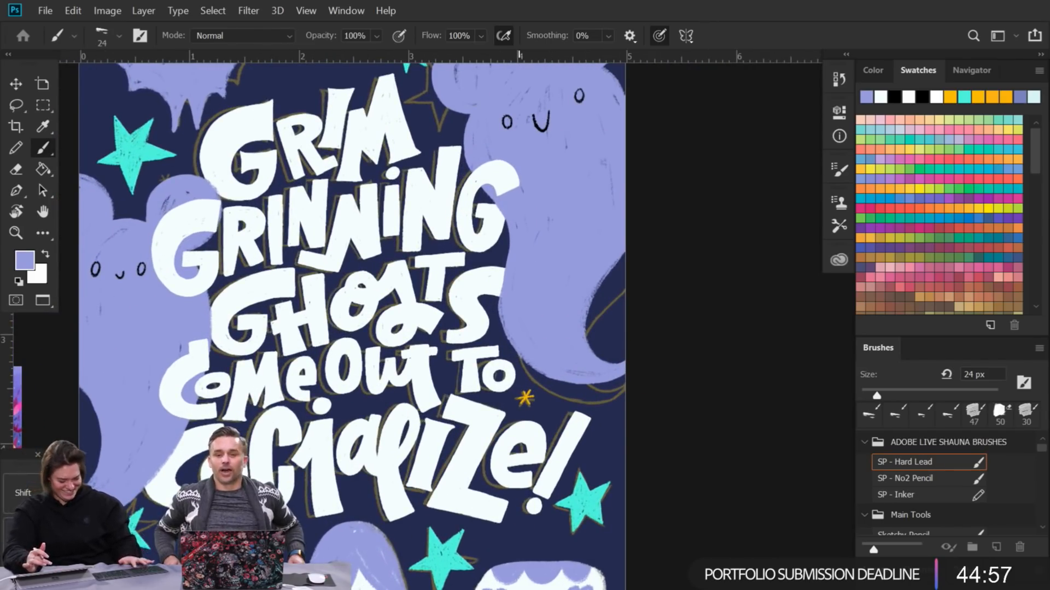
left_click_drag(563, 464, 538, 318)
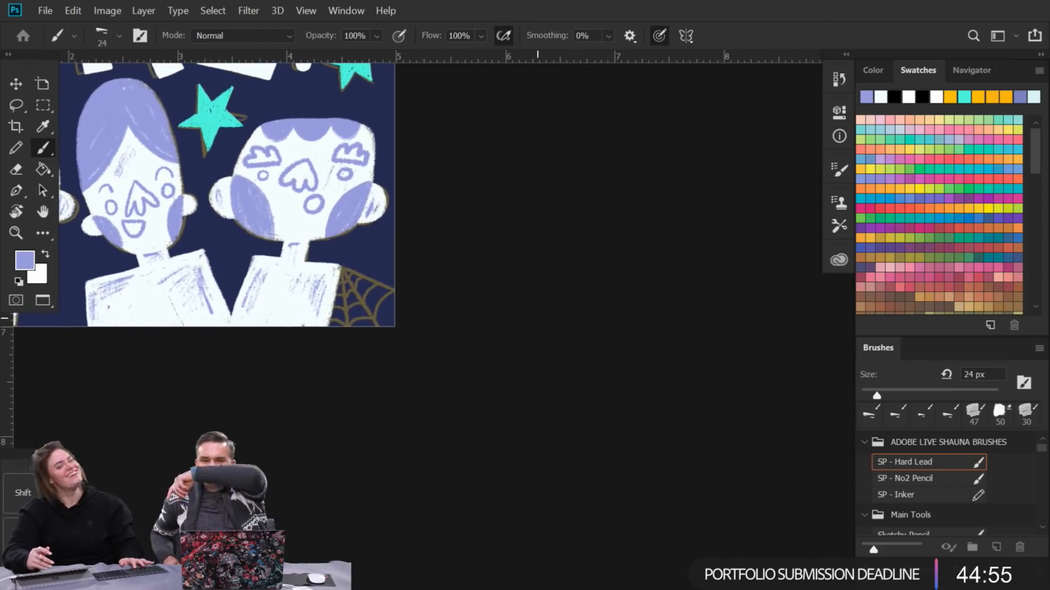
left_click_drag(358, 281, 418, 280)
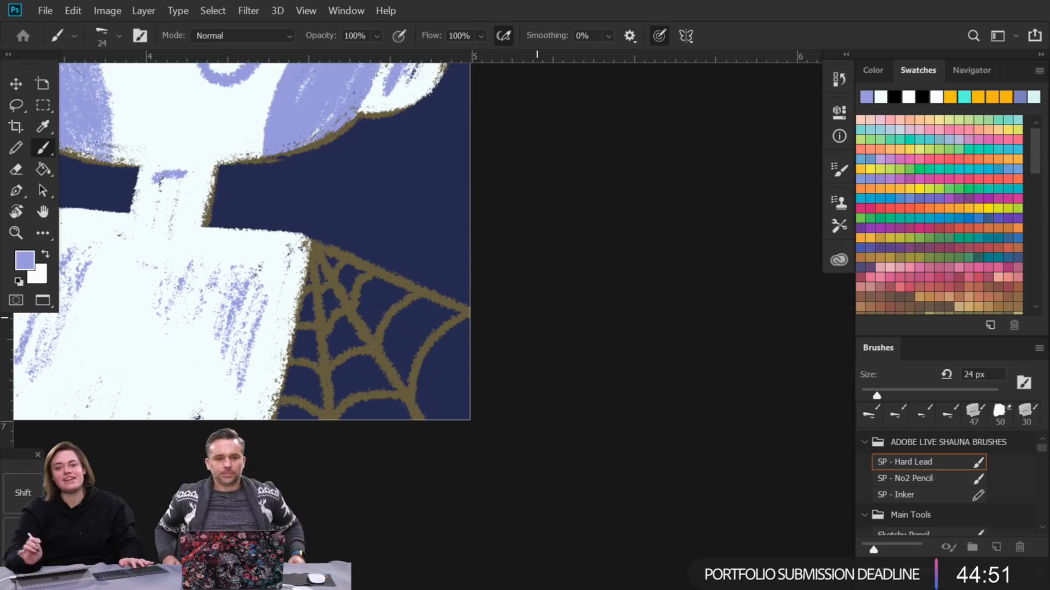
left_click_drag(308, 241, 469, 320)
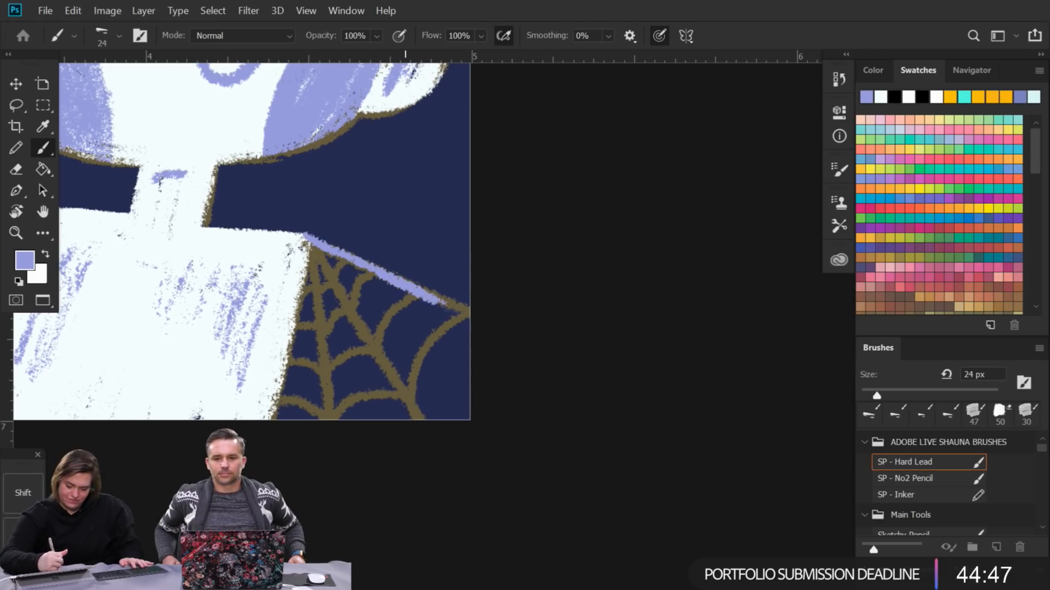
left_click_drag(306, 241, 440, 427)
left_click_drag(309, 246, 342, 445)
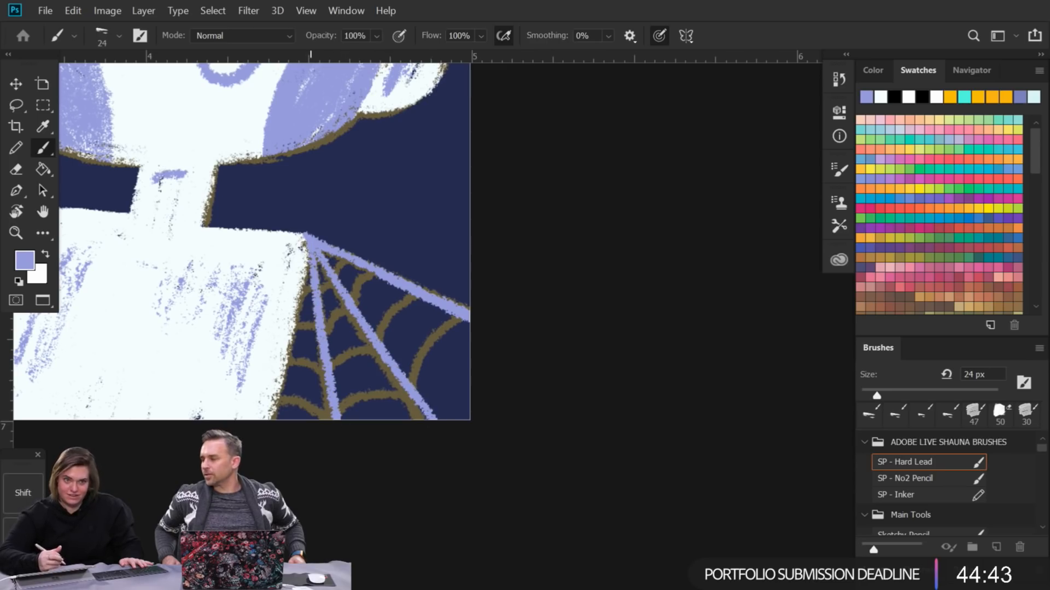
Step: Connect the lower-right web's threads with rows of curved lavender cross-threads, following the sketch
mouse_move(279, 409)
left_mouse_down()
mouse_move(334, 421)
mouse_move(347, 401)
mouse_move(340, 413)
mouse_move(379, 392)
mouse_move(440, 416)
left_mouse_up()
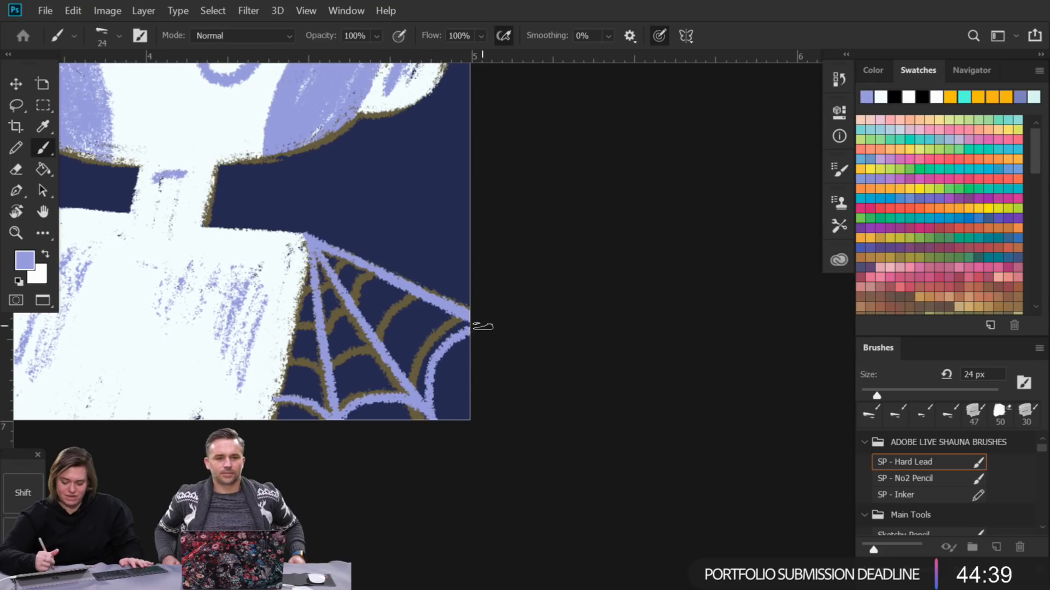
mouse_move(432, 420)
left_mouse_down()
mouse_move(426, 368)
mouse_move(470, 323)
mouse_move(398, 331)
mouse_move(389, 352)
left_mouse_up()
mouse_move(288, 328)
left_mouse_down()
mouse_move(360, 324)
mouse_move(387, 277)
left_mouse_up()
left_click_drag(298, 296, 318, 295)
mouse_move(319, 292)
left_mouse_down()
mouse_move(342, 286)
mouse_move(354, 264)
left_mouse_up()
Step: Try two lavender threads from the round-headed character's cheek to the tall middle character's shoulder
scroll(366, 273, "down", 10)
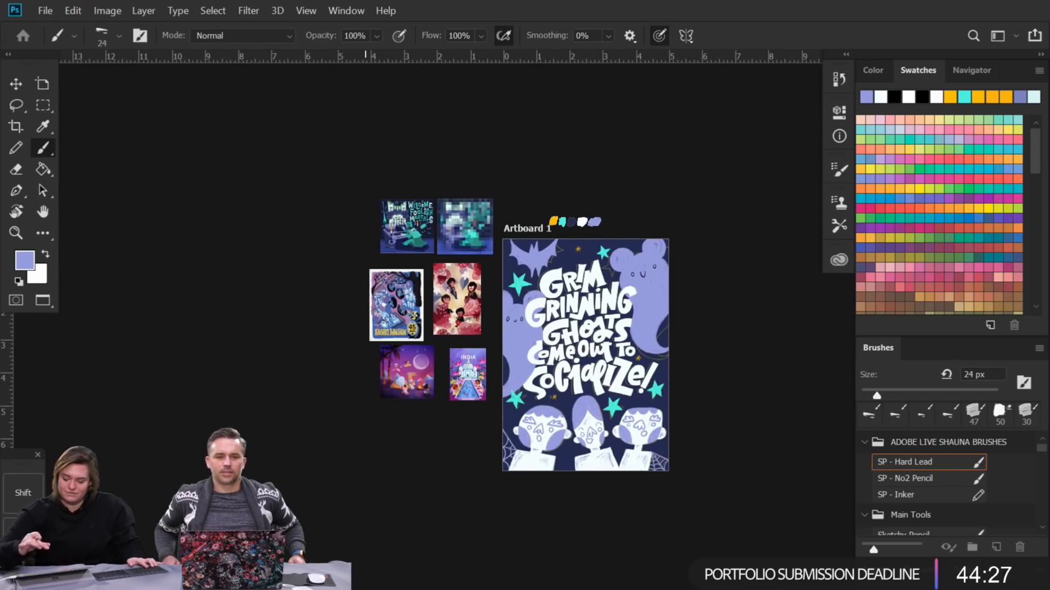
scroll(651, 451, "up", 10)
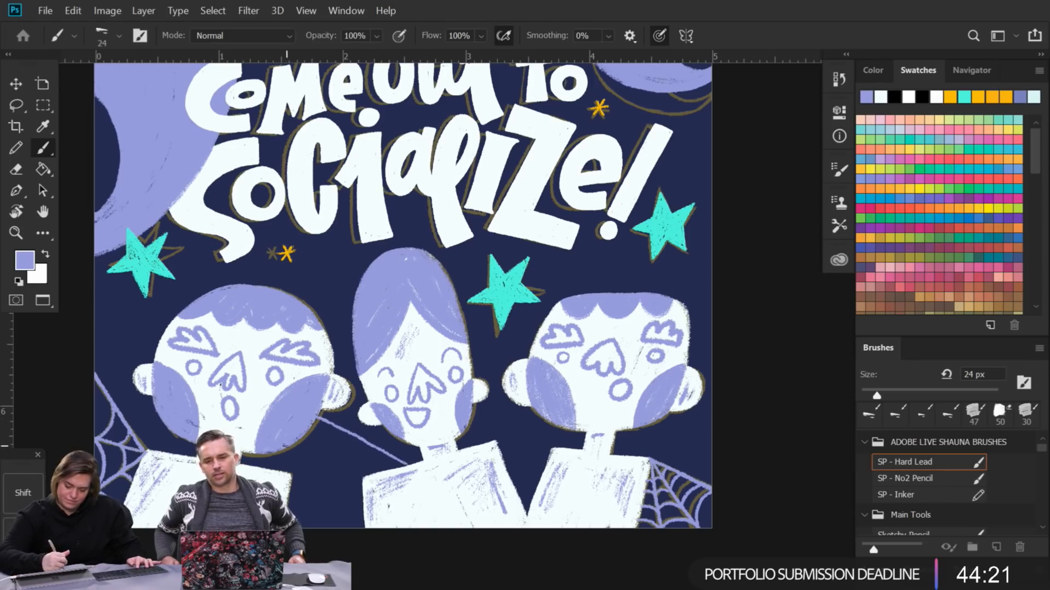
left_click_drag(328, 451, 411, 468)
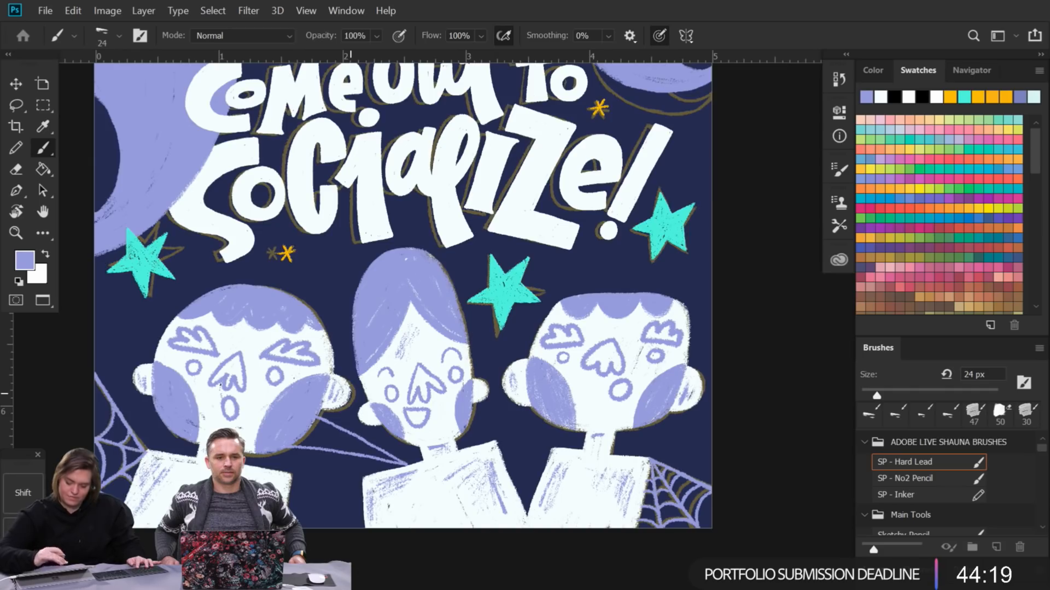
Step: Draw two long lavender threads from the round head to the middle character's shoulder and a short one between their ears
scroll(349, 393, "up", 8)
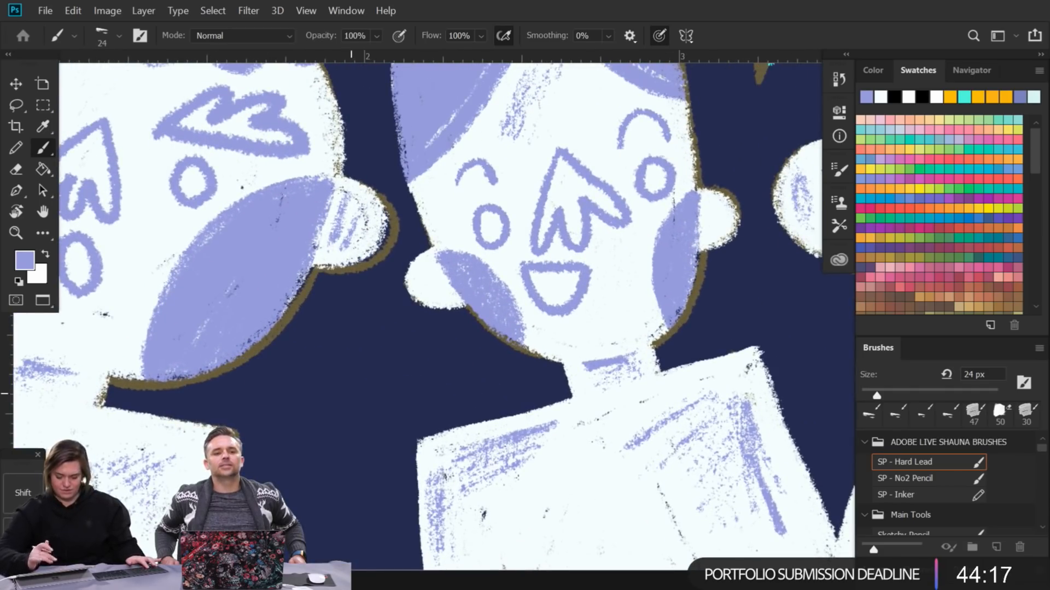
left_click_drag(312, 269, 563, 407)
left_click_drag(244, 349, 467, 425)
left_click_drag(462, 296, 473, 348)
key("ctrl+z")
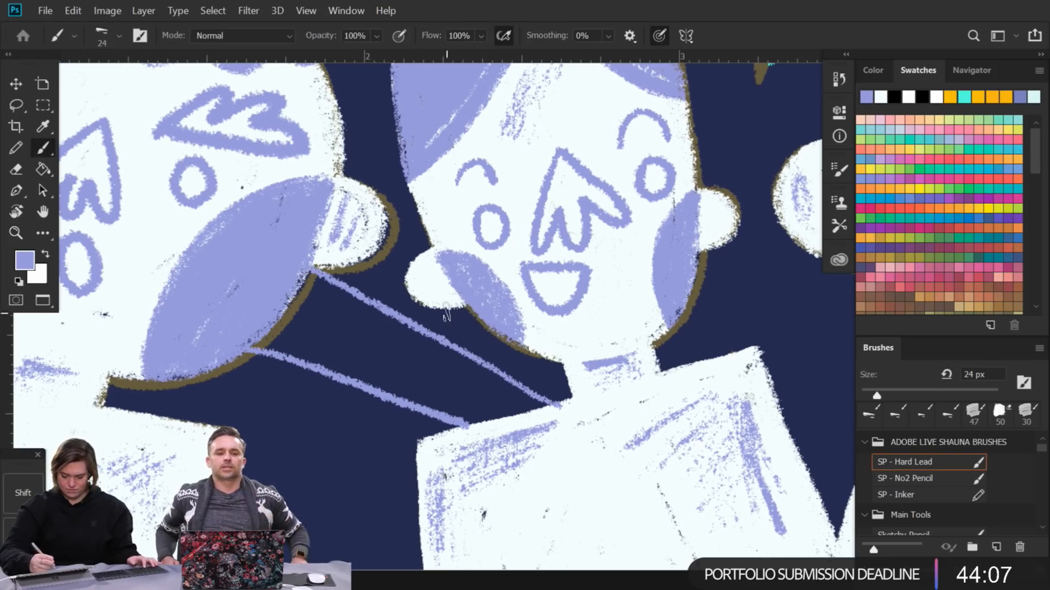
left_click_drag(464, 307, 471, 355)
key("ctrl+z")
left_click_drag(385, 245, 406, 273)
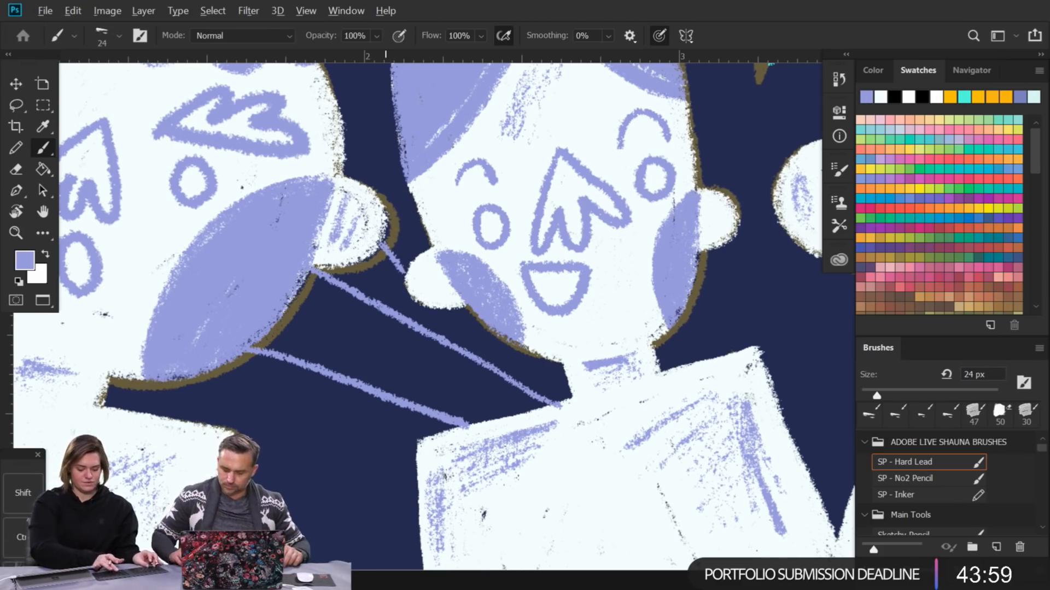
Step: Check the document's pixel dimensions and resolution in the Image Size settings
key("ctrl+alt+i")
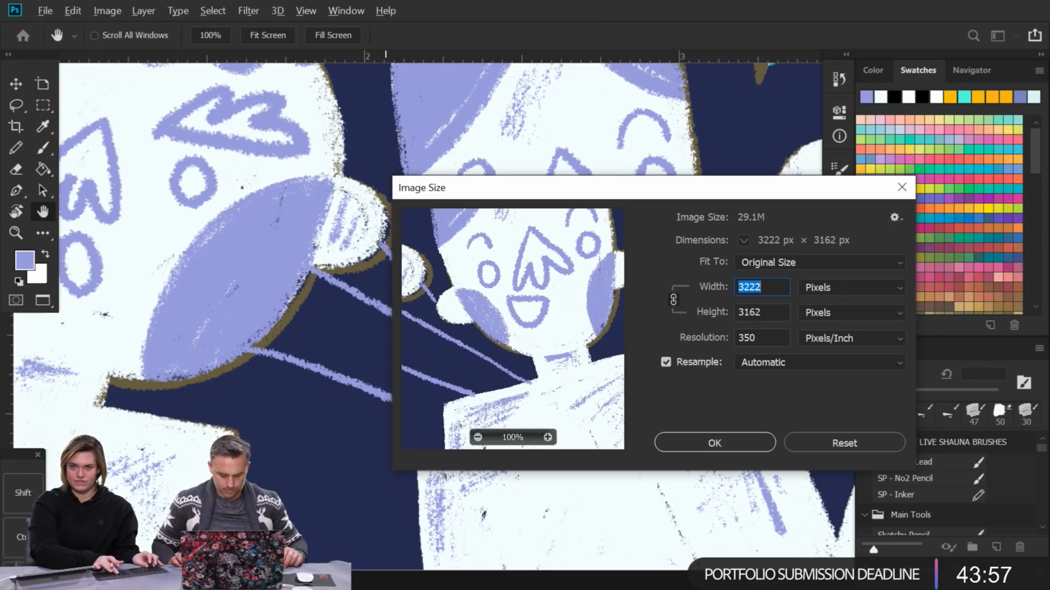
left_click_drag(816, 200, 635, 130)
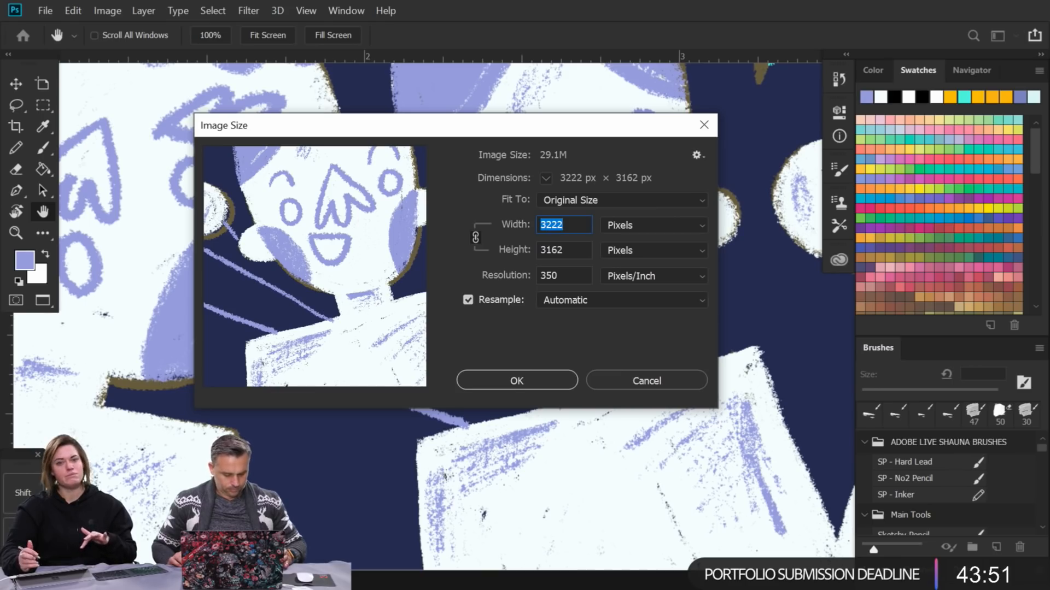
left_click(664, 379)
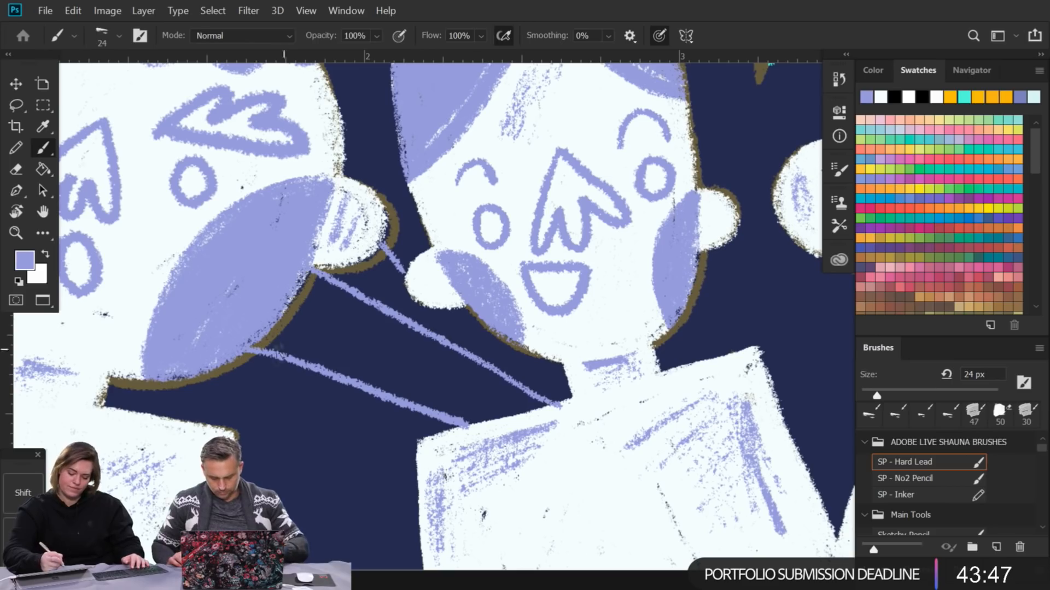
Step: Link the threads between the round-headed and middle characters with curved lavender cross-threads to form a web
mouse_move(298, 356)
left_mouse_down()
mouse_move(336, 340)
mouse_move(358, 291)
mouse_move(401, 266)
left_mouse_up()
mouse_move(464, 311)
left_mouse_down()
mouse_move(418, 322)
mouse_move(384, 392)
left_mouse_up()
left_click_drag(439, 410, 469, 359)
left_click_drag(472, 359, 509, 345)
mouse_move(469, 420)
left_mouse_down()
mouse_move(519, 380)
mouse_move(556, 369)
mouse_move(579, 251)
mouse_move(503, 300)
mouse_move(685, 370)
mouse_move(489, 321)
mouse_move(530, 418)
mouse_move(520, 363)
mouse_move(494, 420)
mouse_move(369, 269)
mouse_move(285, 211)
left_mouse_up()
Step: Hand-letter the artist's surname in lavender above the word GRIM at the top of the poster, then remove it
left_click_drag(496, 263, 503, 338)
left_click_drag(236, 335, 250, 421)
left_click_drag(240, 330, 249, 377)
mouse_move(266, 413)
left_mouse_down()
mouse_move(284, 339)
mouse_move(303, 407)
left_mouse_up()
mouse_move(276, 386)
left_mouse_down()
mouse_move(358, 404)
mouse_move(355, 328)
mouse_move(407, 398)
left_mouse_up()
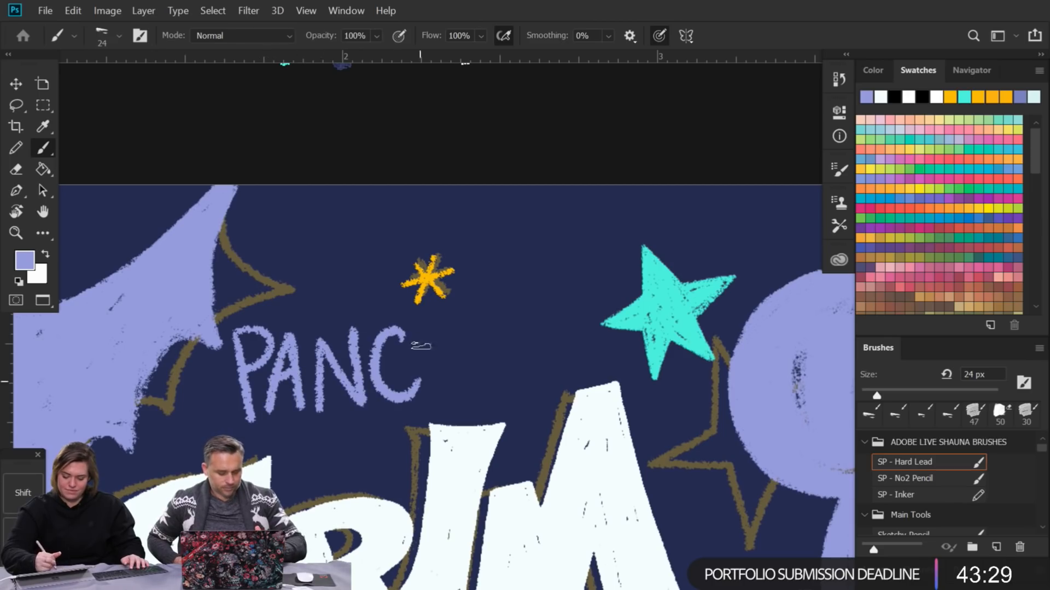
left_click_drag(412, 334, 470, 384)
left_click_drag(462, 323, 484, 355)
left_click_drag(497, 303, 500, 391)
mouse_move(555, 296)
left_mouse_down()
mouse_move(522, 374)
mouse_move(590, 353)
left_mouse_up()
left_click_drag(583, 240, 610, 306)
left_click_drag(620, 240, 612, 350)
left_click_drag(638, 294, 688, 267)
left_click_drag(695, 198, 688, 266)
left_click_drag(692, 385, 672, 360)
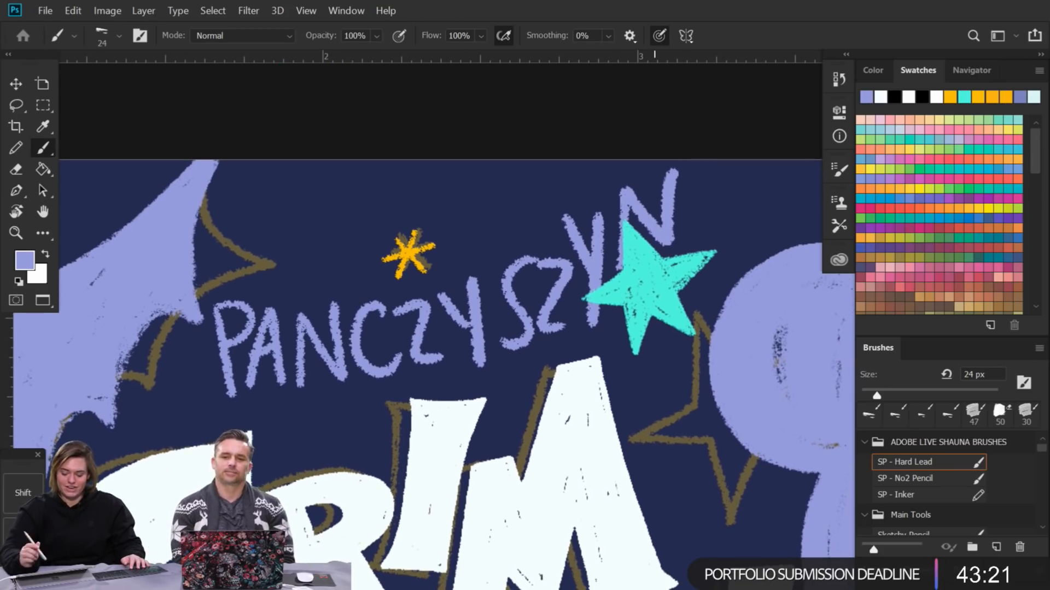
left_click_drag(628, 192, 677, 182)
left_click_drag(569, 216, 600, 203)
mouse_move(683, 181)
left_mouse_down()
mouse_move(675, 211)
mouse_move(596, 279)
mouse_move(581, 311)
mouse_move(444, 309)
mouse_move(527, 301)
mouse_move(331, 365)
mouse_move(246, 293)
mouse_move(300, 328)
left_mouse_up()
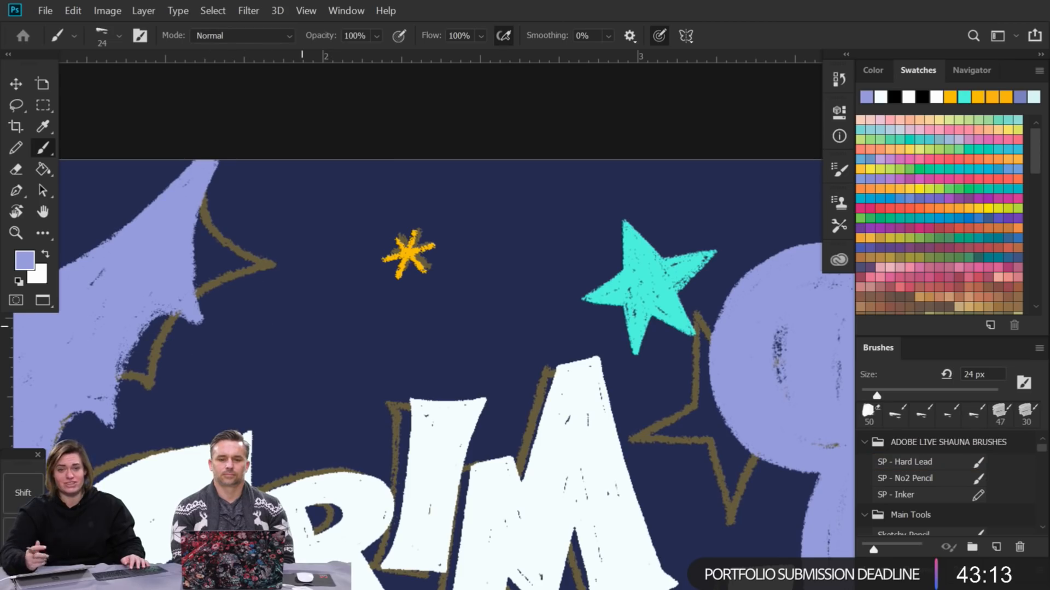
Step: Add a lower web thread between the round-headed and middle characters' shoulders and join it upward with two curved cross-threads
mouse_move(438, 405)
left_mouse_down()
mouse_move(350, 143)
mouse_move(361, 142)
left_mouse_up()
left_click_drag(436, 355, 448, 159)
left_click_drag(440, 382, 478, 147)
left_click_drag(444, 382, 491, 313)
left_click_drag(476, 358, 679, 460)
left_click_drag(481, 307, 553, 234)
left_click_drag(546, 344, 543, 250)
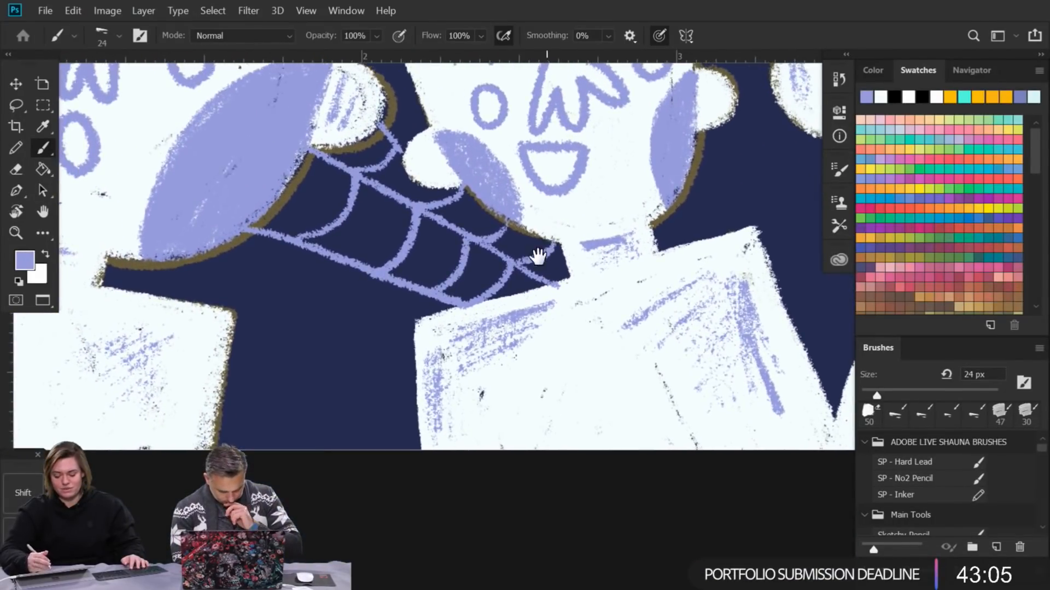
left_click_drag(419, 322, 227, 358)
left_click_drag(389, 277, 366, 340)
mouse_move(301, 245)
left_mouse_down()
mouse_move(325, 310)
mouse_move(314, 342)
left_mouse_up()
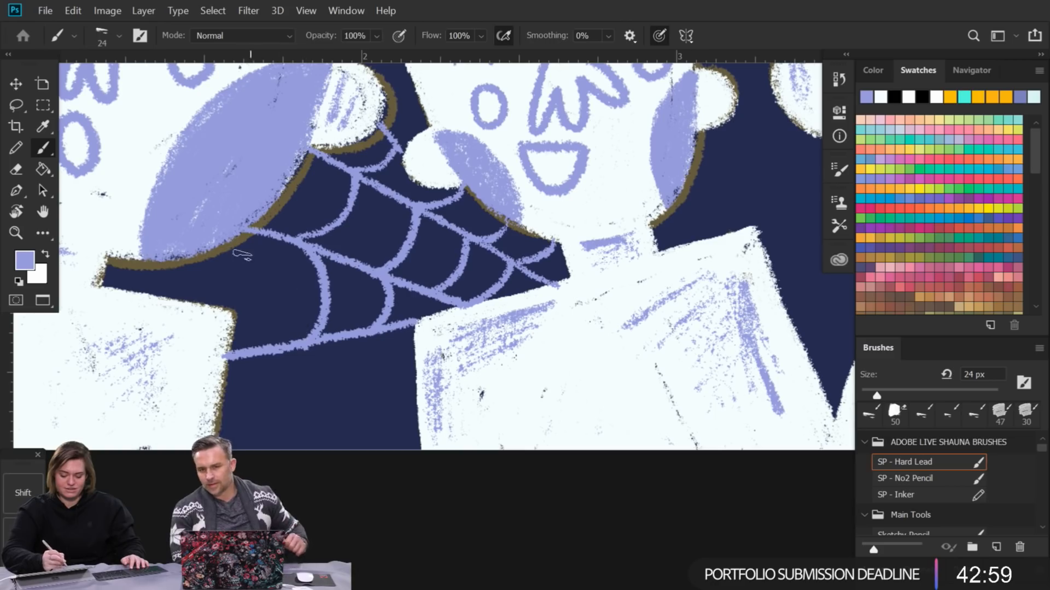
Step: Extend the web with curved lavender threads from under the round head's chin to the shoulder, undoing the extra straight thread
left_click_drag(249, 239, 242, 310)
left_click_drag(183, 258, 163, 296)
mouse_move(580, 283)
left_mouse_down()
mouse_move(552, 339)
mouse_move(476, 375)
left_mouse_up()
left_click_drag(179, 327, 228, 384)
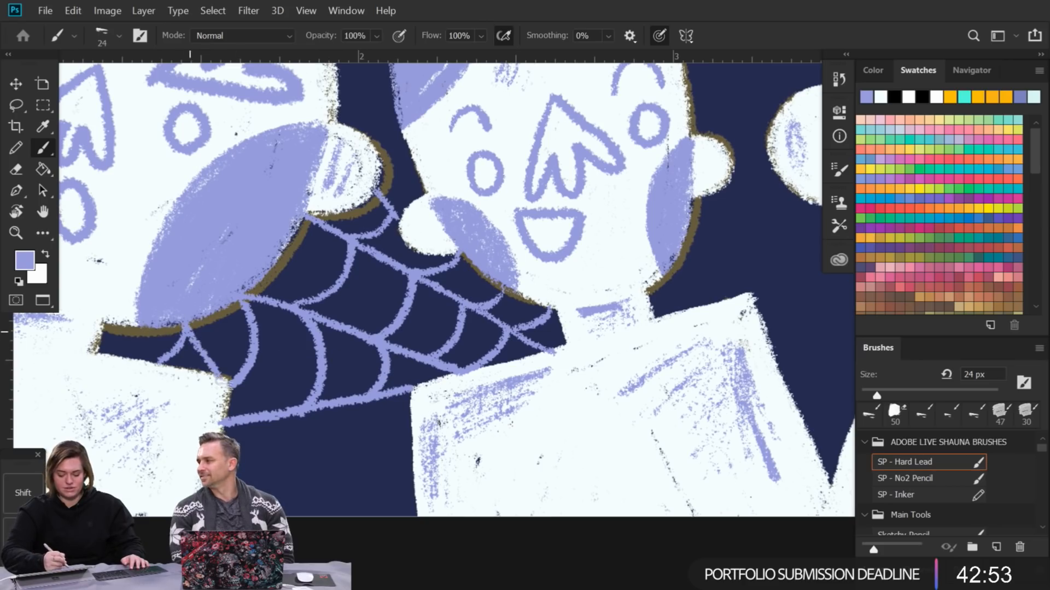
key("ctrl+z")
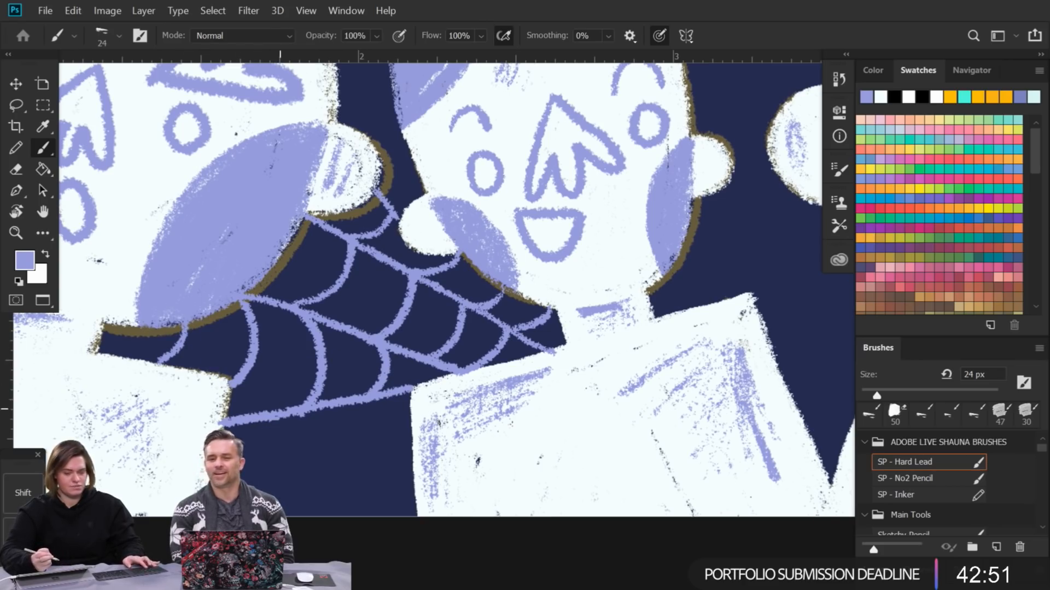
left_click_drag(421, 404, 392, 252)
left_click_drag(604, 254, 495, 315)
left_click_drag(504, 262, 527, 384)
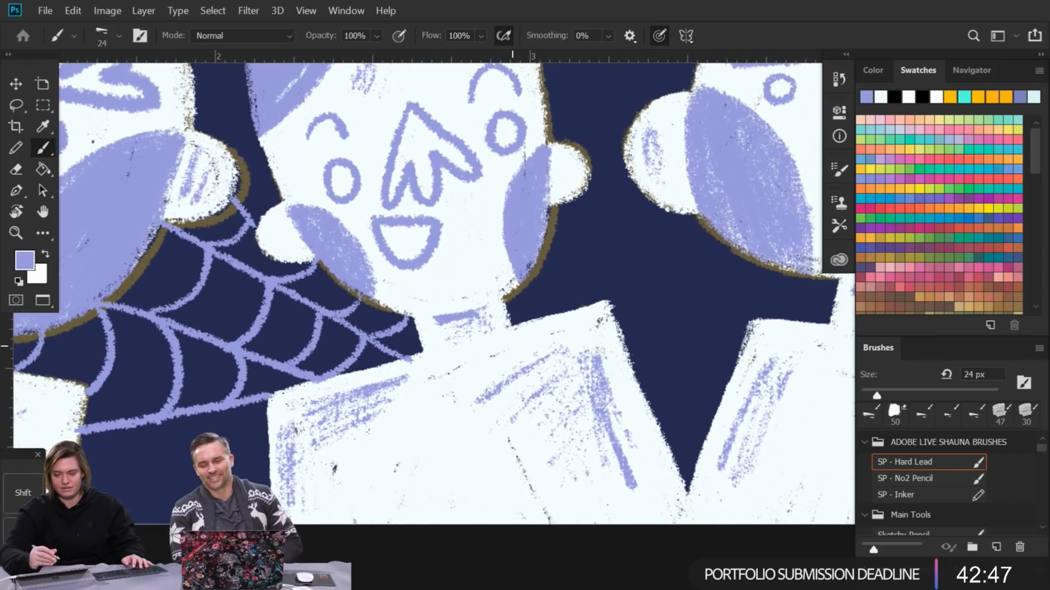
Step: On a new layer, draw curved white strands down the left half of the middle character's lavender hair
key("ctrl+minus")
key("ctrl+minus")
scroll(513, 346, "down", 5)
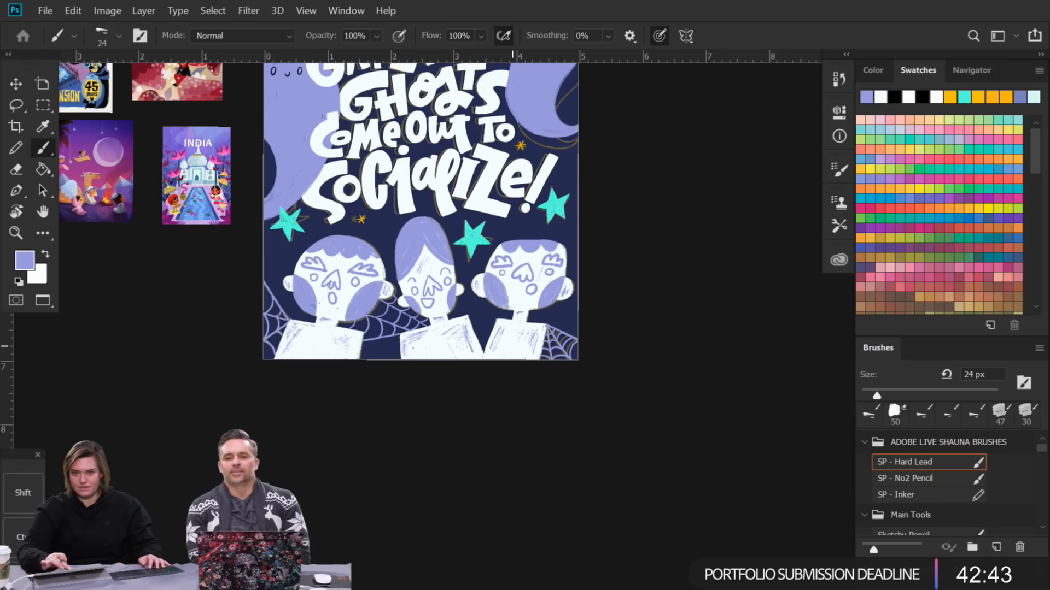
left_click(876, 573)
left_click(997, 573)
scroll(386, 226, "up", 5)
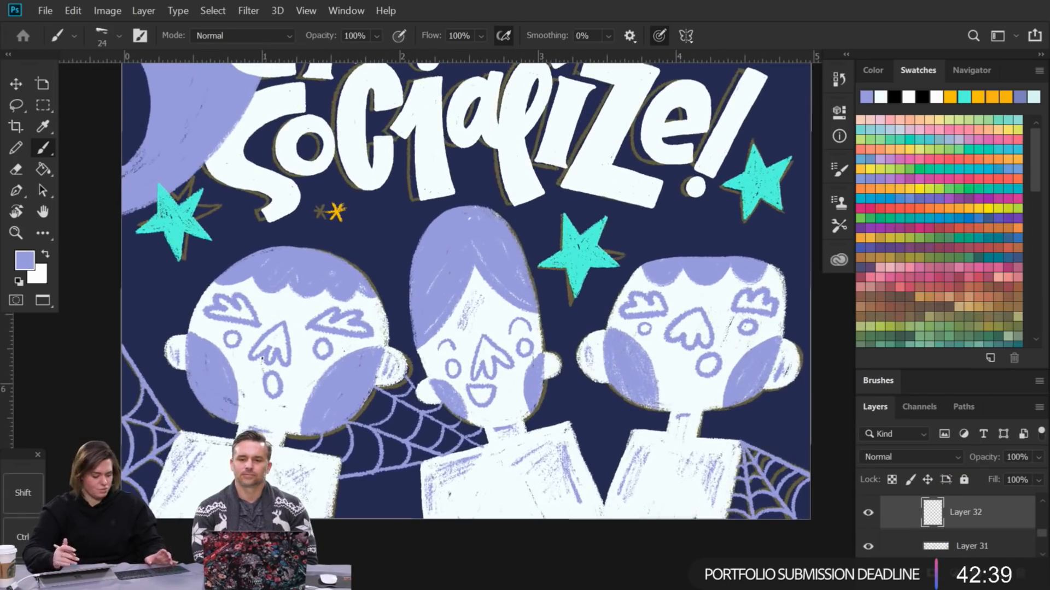
left_click(492, 316, "alt")
scroll(509, 216, "up", 3)
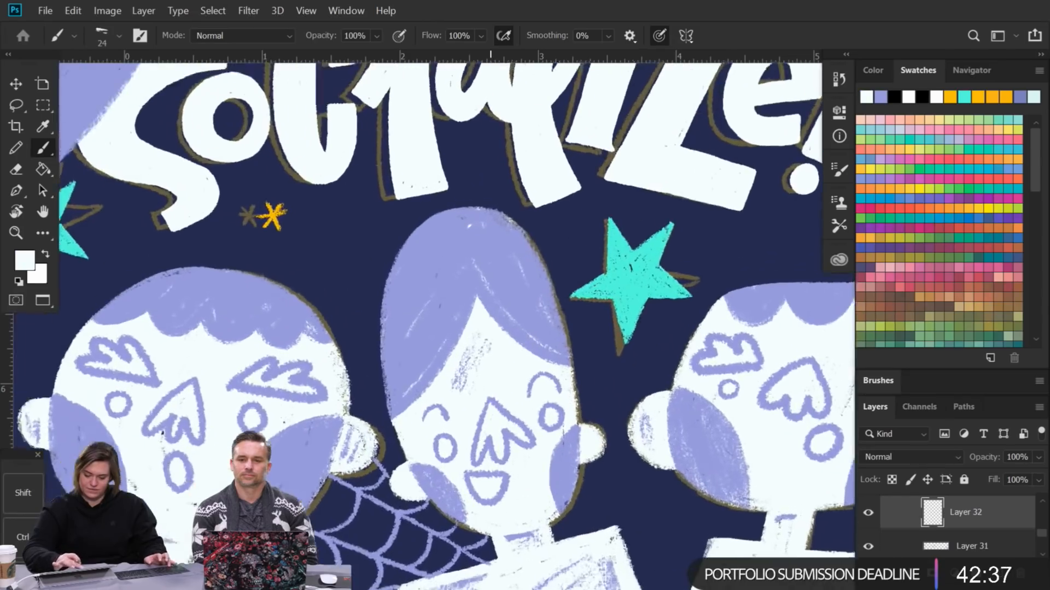
mouse_move(446, 267)
left_mouse_down()
mouse_move(405, 350)
mouse_move(357, 402)
mouse_move(340, 373)
mouse_move(451, 237)
left_mouse_up()
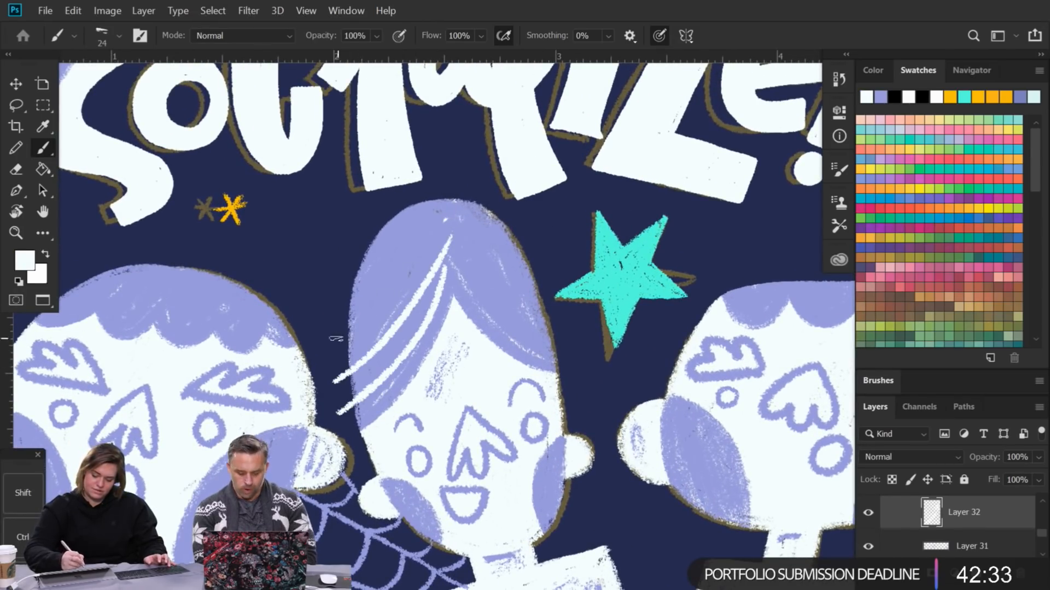
left_click_drag(339, 337, 454, 211)
mouse_move(345, 283)
left_mouse_down()
mouse_move(413, 238)
mouse_move(446, 197)
left_mouse_up()
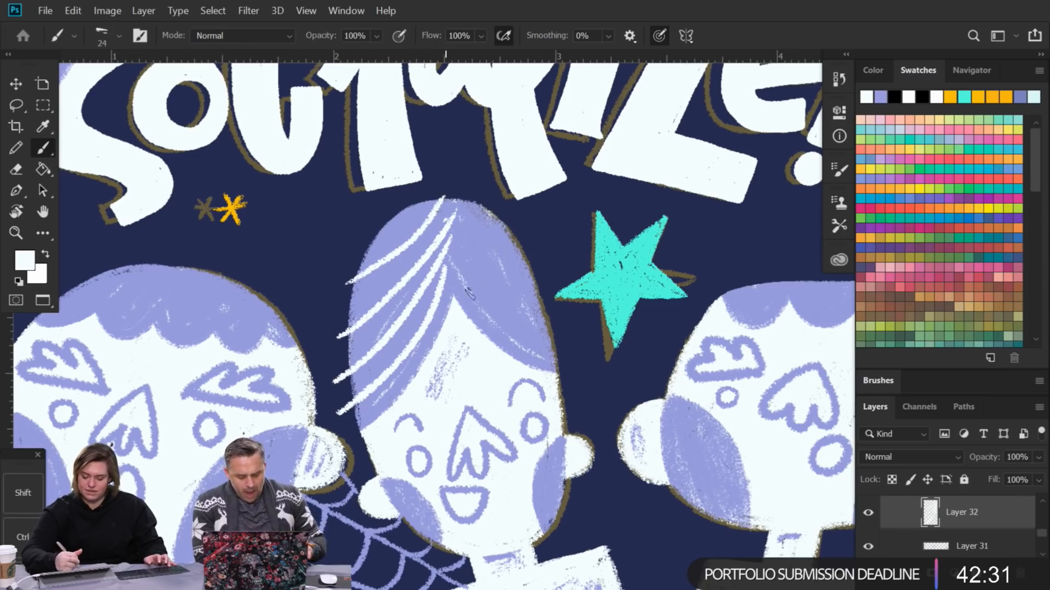
Step: Draw matching curved white strands from the parting down the right half of the middle character's hair
left_click_drag(449, 267, 577, 368)
left_click_drag(445, 246, 577, 339)
left_click_drag(444, 228, 544, 282)
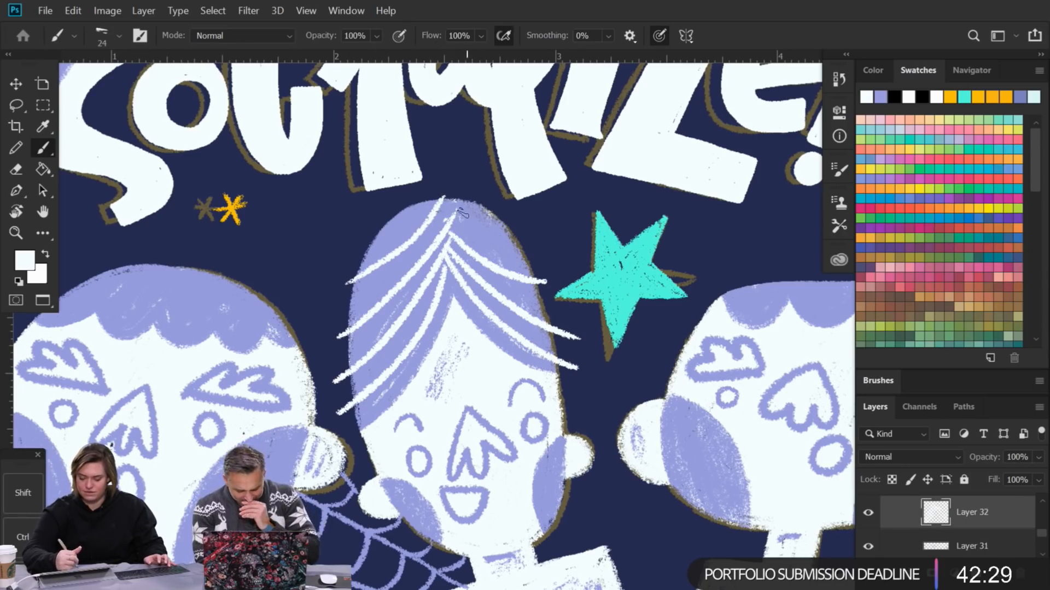
left_click_drag(444, 200, 554, 249)
Step: Draw white zigzag strands across the top of the square-headed character's lavender hair
left_click_drag(682, 361, 565, 265)
mouse_move(799, 391)
left_mouse_down()
mouse_move(621, 370)
mouse_move(597, 419)
left_mouse_up()
mouse_move(411, 211)
left_mouse_down()
mouse_move(447, 239)
mouse_move(568, 237)
mouse_move(593, 218)
left_mouse_up()
mouse_move(429, 230)
left_mouse_down()
mouse_move(492, 189)
mouse_move(595, 207)
left_mouse_up()
left_click_drag(546, 330, 664, 298)
left_click_drag(437, 296, 790, 335)
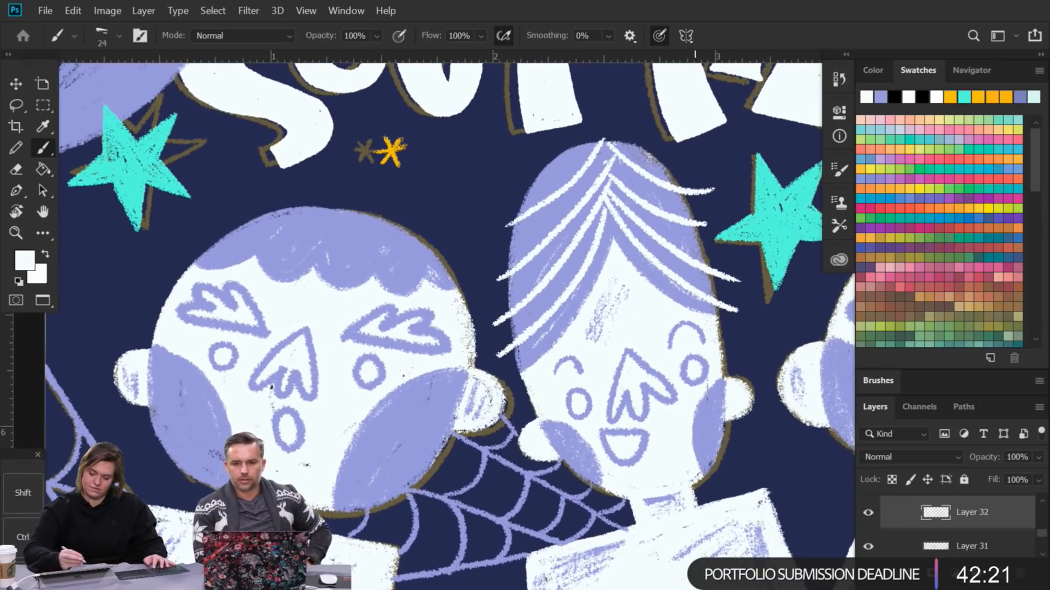
Step: Draw a row of near-vertical white strands fanning across the round-headed character's lavender fringe
left_click_drag(215, 253, 295, 198)
left_click_drag(240, 252, 316, 203)
left_click_drag(283, 257, 328, 196)
left_click_drag(314, 252, 339, 200)
mouse_move(340, 273)
left_mouse_down()
mouse_move(353, 204)
mouse_move(372, 197)
left_mouse_up()
mouse_move(385, 271)
left_mouse_down()
mouse_move(389, 208)
mouse_move(403, 221)
left_mouse_up()
key("ctrl+minus")
key("ctrl+minus")
key("ctrl+minus")
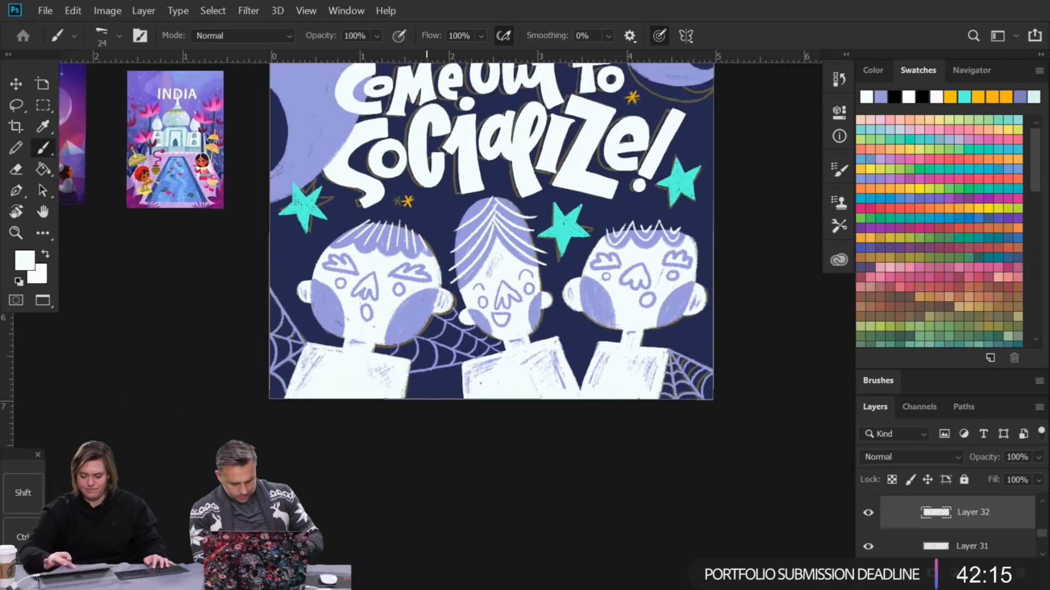
Step: Examine the whole poster from the three characters up to the lettering and ghosts to judge which details are missing
key("ctrl+plus")
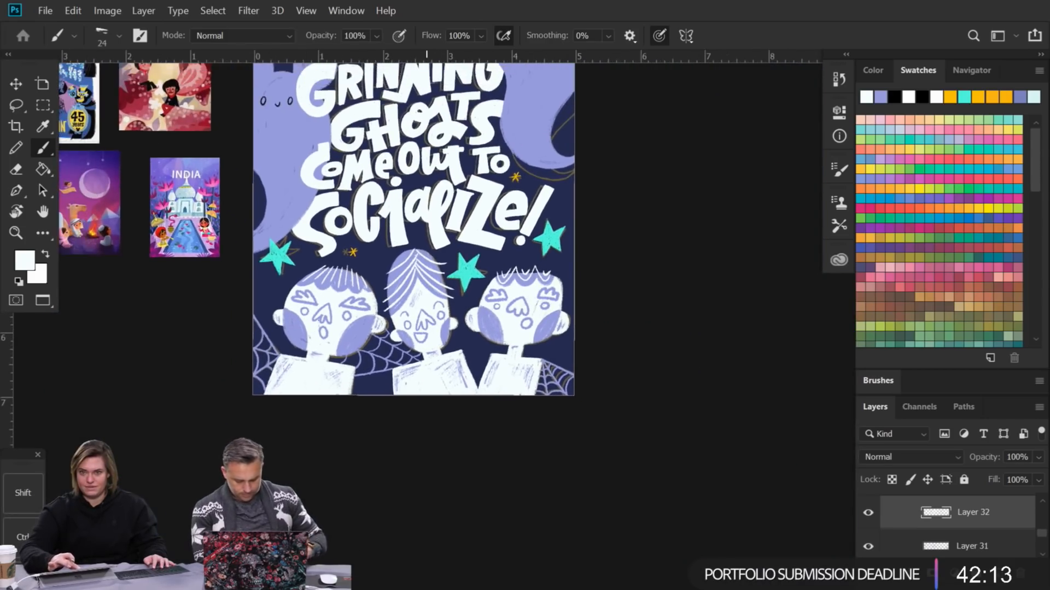
scroll(426, 262, "down", 1)
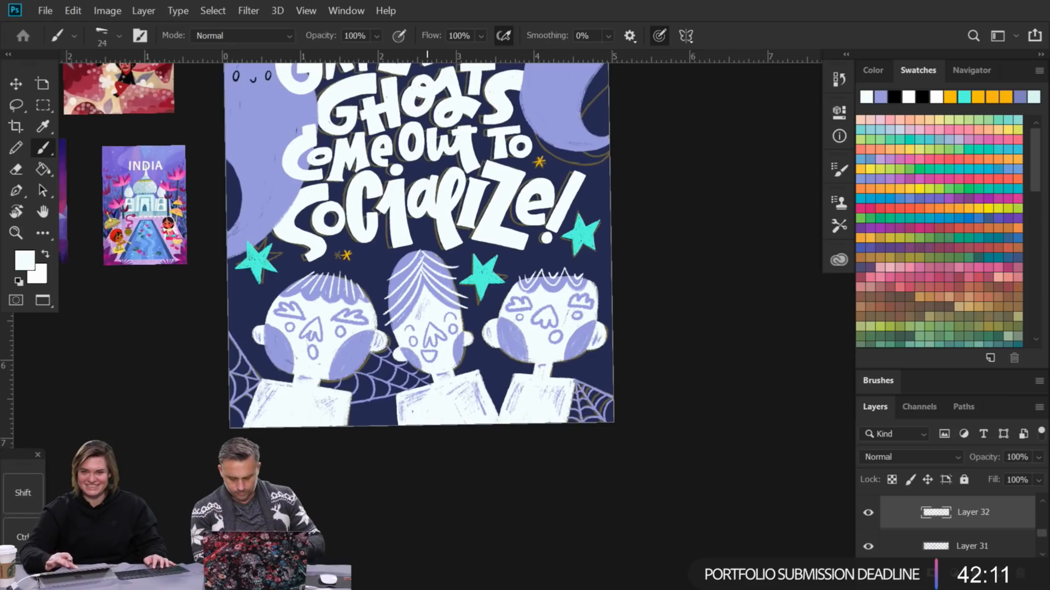
scroll(426, 263, "up", 1)
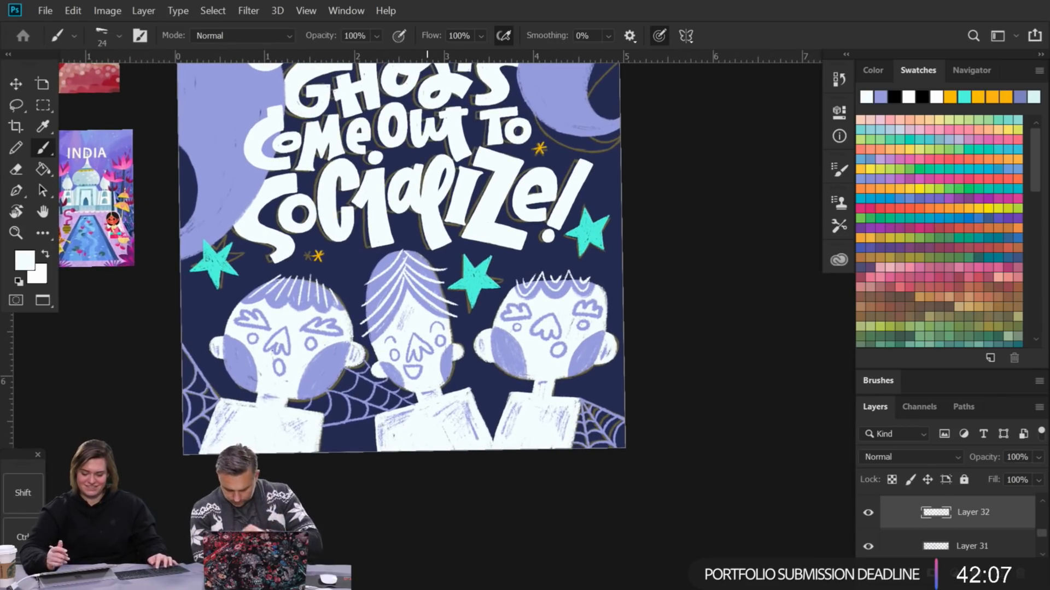
scroll(657, 213, "up", 10)
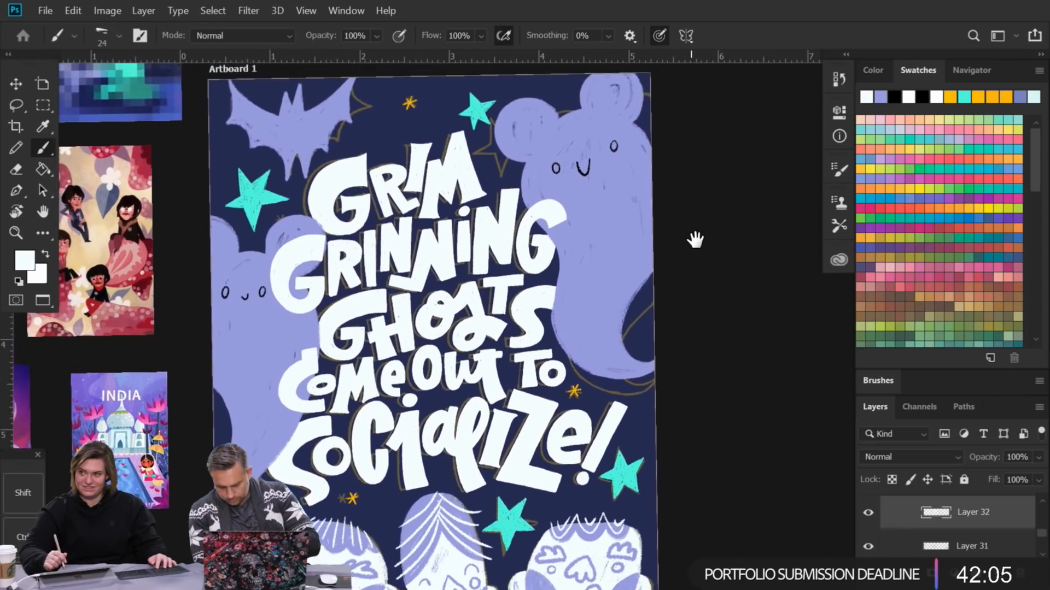
scroll(700, 284, "down", 5)
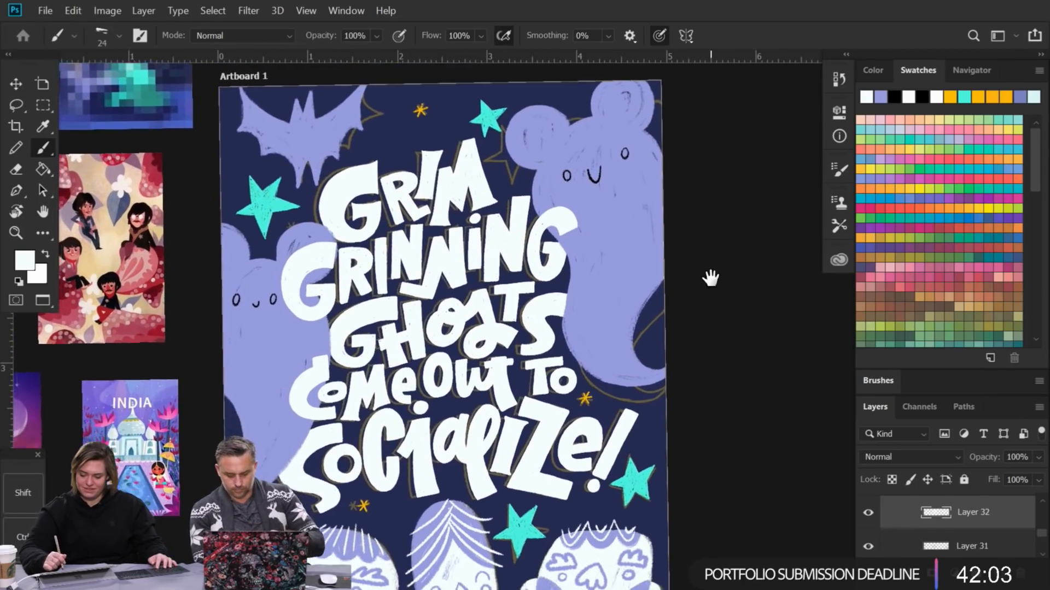
scroll(716, 241, "down", 3)
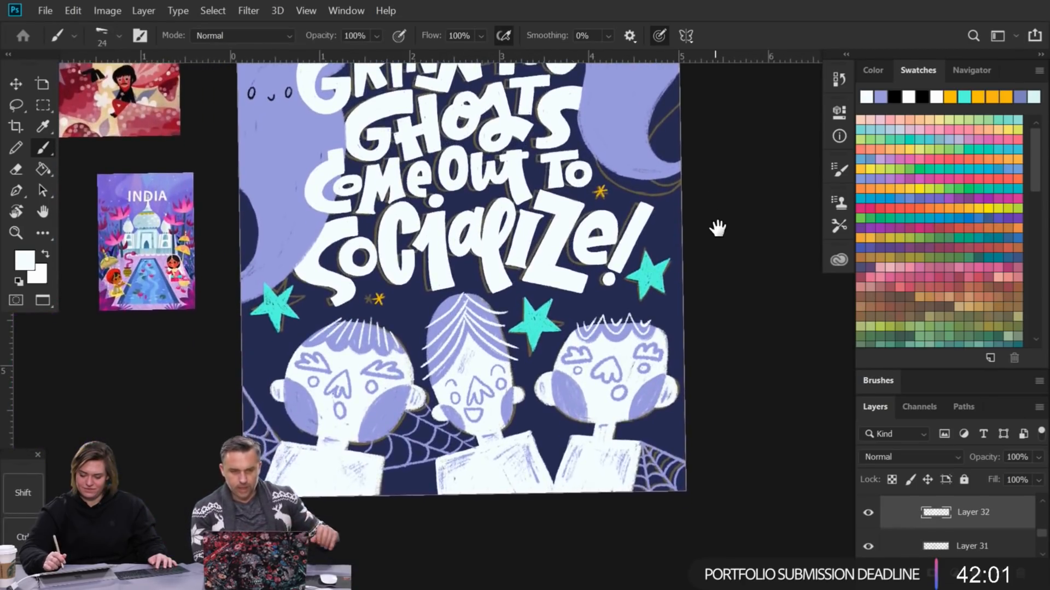
scroll(705, 324, "up", 2)
left_click_drag(705, 324, 684, 393)
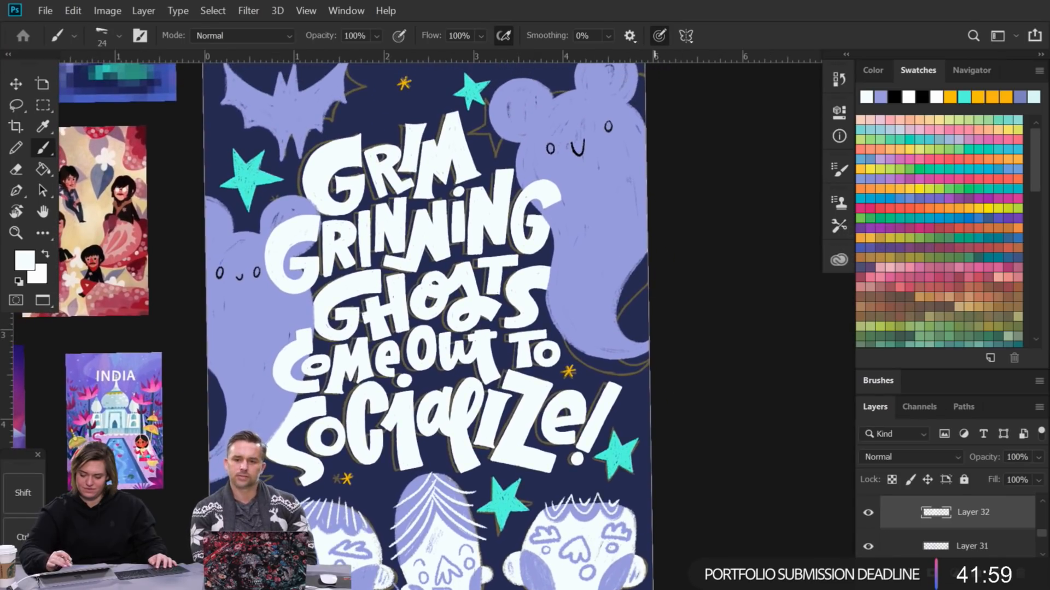
Step: On a new layer, outline a white bow tie with a square knot below the upper-right ghost's smile
key("ctrl+plus")
key("ctrl+plus")
key("ctrl+shift+alt+n")
left_click_drag(605, 381, 588, 588)
left_click_drag(656, 465, 713, 465)
left_click_drag(467, 371, 472, 401)
mouse_move(491, 354)
left_mouse_down()
mouse_move(469, 370)
mouse_move(494, 357)
mouse_move(499, 384)
mouse_move(488, 399)
mouse_move(514, 324)
mouse_move(500, 341)
mouse_move(540, 318)
mouse_move(523, 372)
mouse_move(529, 365)
mouse_move(539, 397)
mouse_move(430, 356)
mouse_move(407, 383)
mouse_move(444, 399)
mouse_move(438, 429)
mouse_move(471, 410)
left_mouse_up()
Step: Draw a white pointed collar on both sides of the upper-right ghost's bow tie, reaching to the ghost's edges
left_click_drag(536, 345, 650, 225)
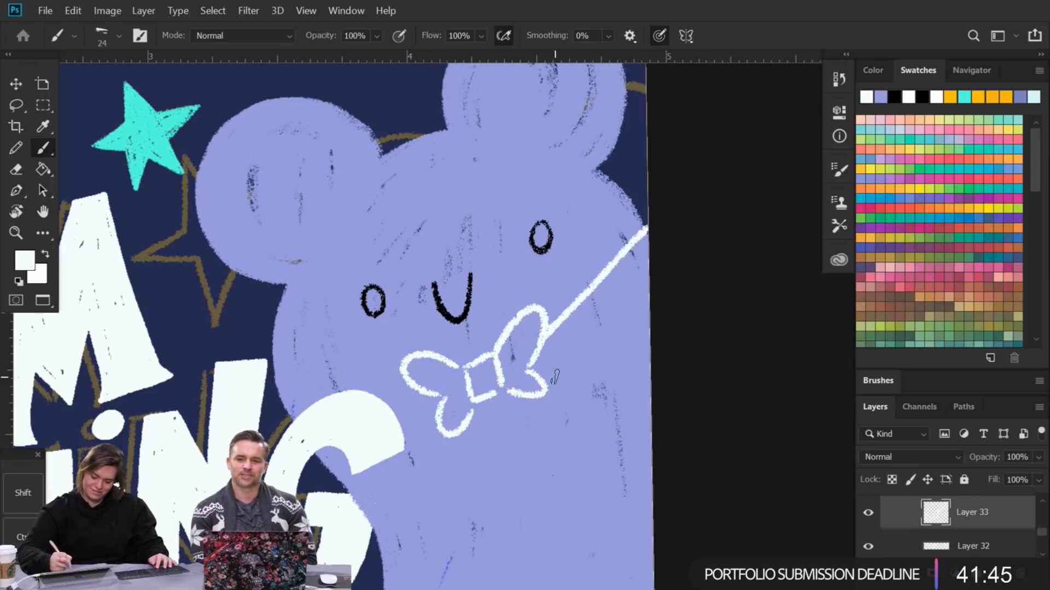
mouse_move(495, 402)
left_mouse_down()
mouse_move(528, 460)
mouse_move(635, 274)
left_mouse_up()
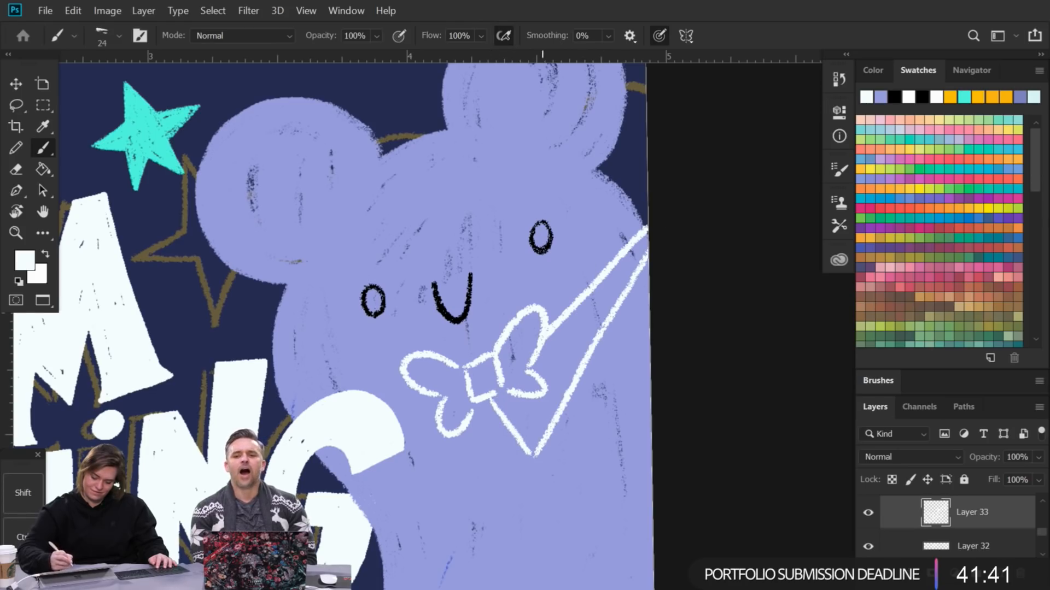
left_click_drag(267, 343, 404, 377)
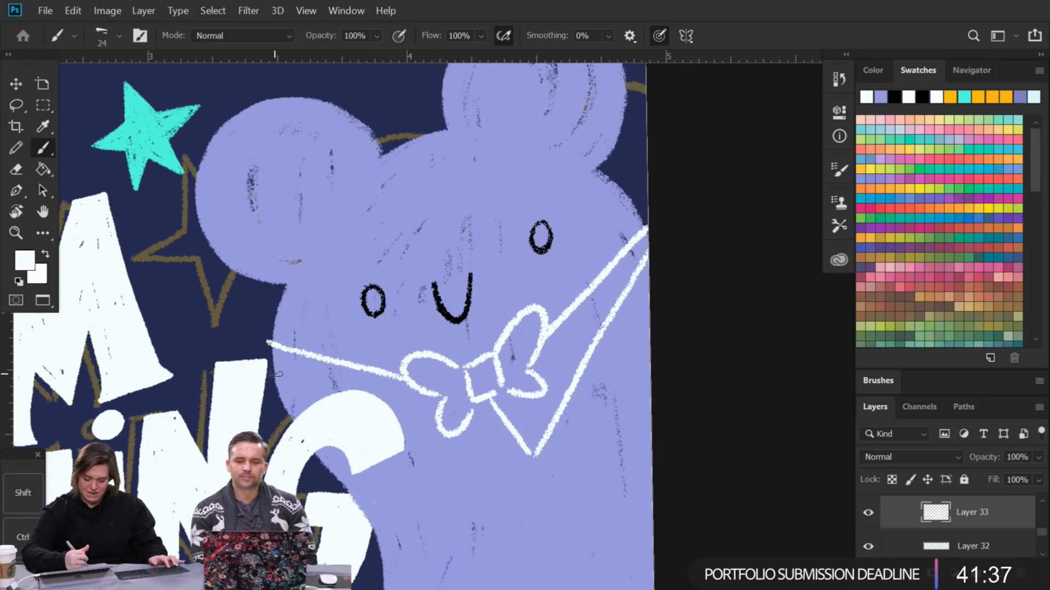
left_click_drag(268, 366, 473, 481)
left_click_drag(488, 403, 469, 482)
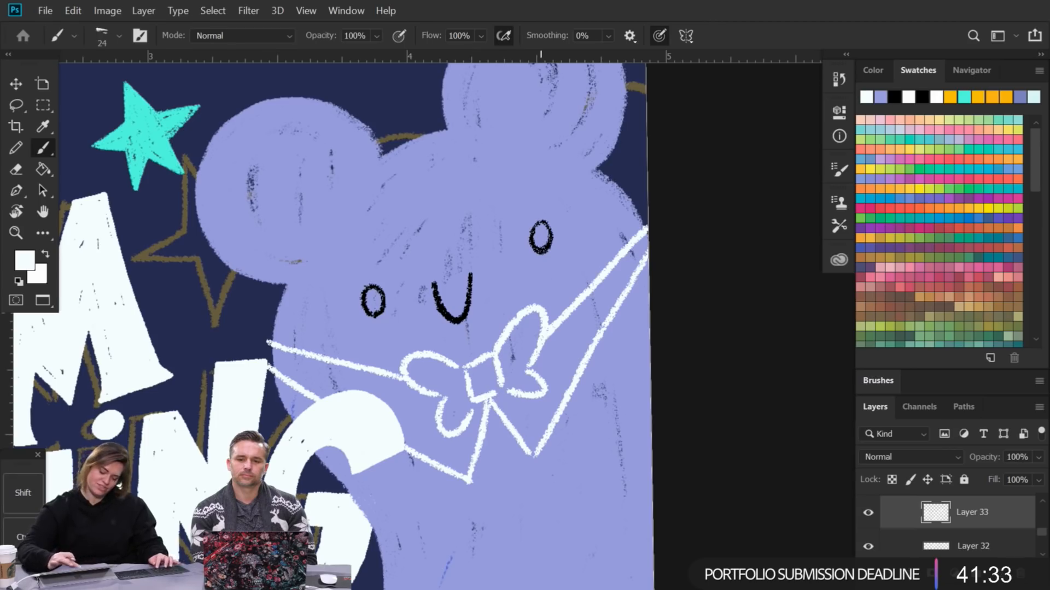
Step: Draw three small round white buttons in a column below the upper-right ghost's collar
scroll(595, 268, "down", 5)
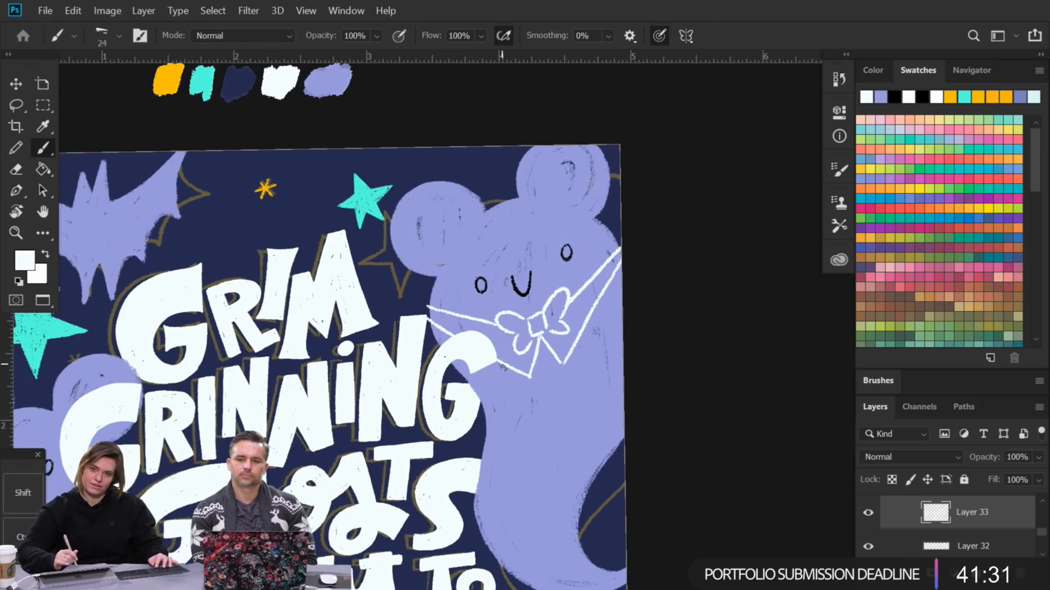
left_click_drag(579, 317, 673, 286)
left_click_drag(715, 400, 535, 322)
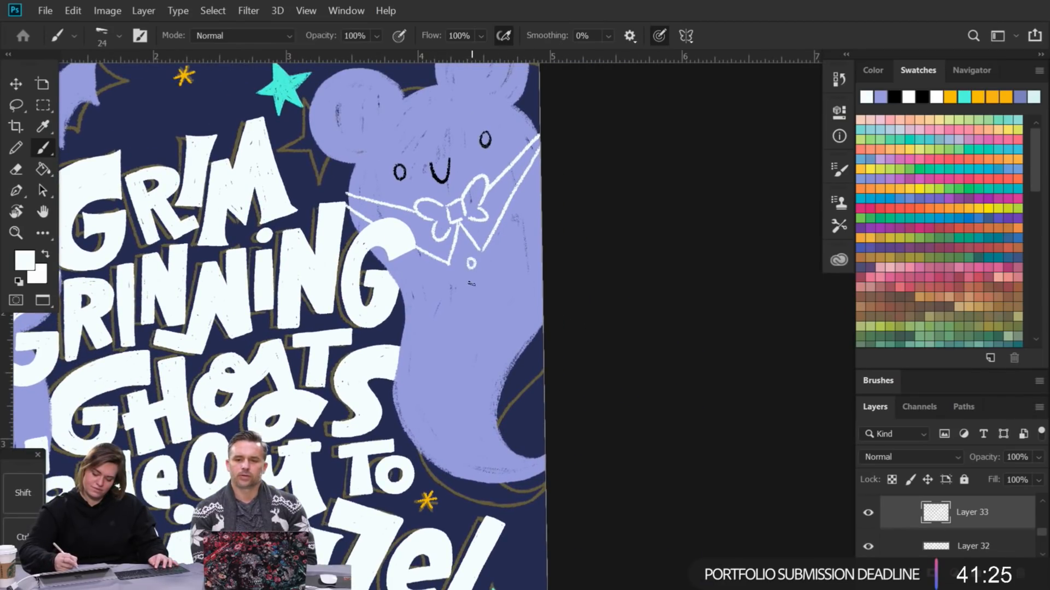
left_click_drag(469, 293, 469, 288)
left_click_drag(451, 328, 602, 345)
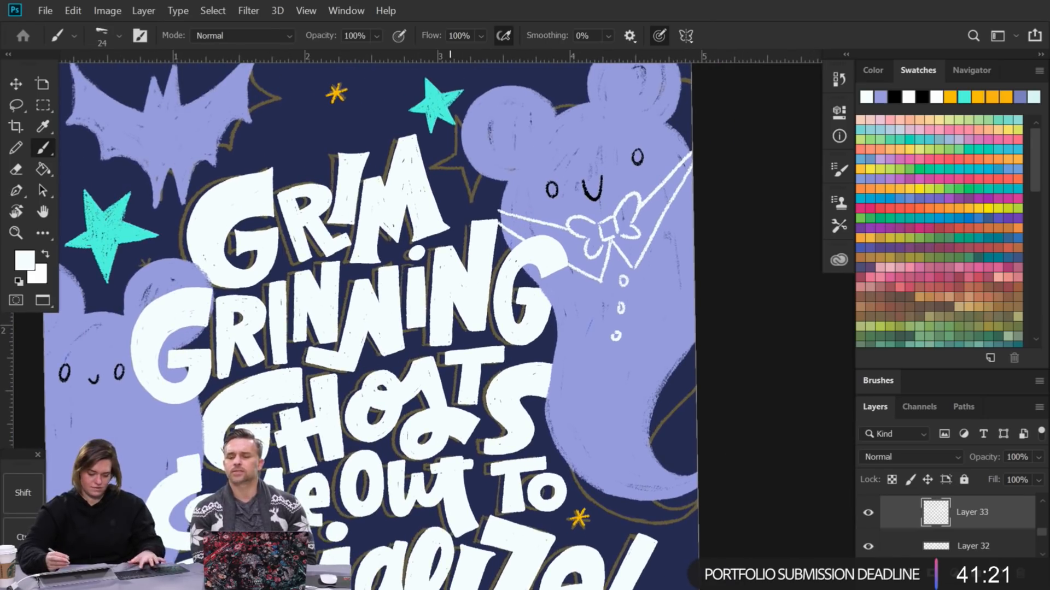
Step: Lasso the three buttons and shift them slightly left beneath the collar opening, then deselect
key("l")
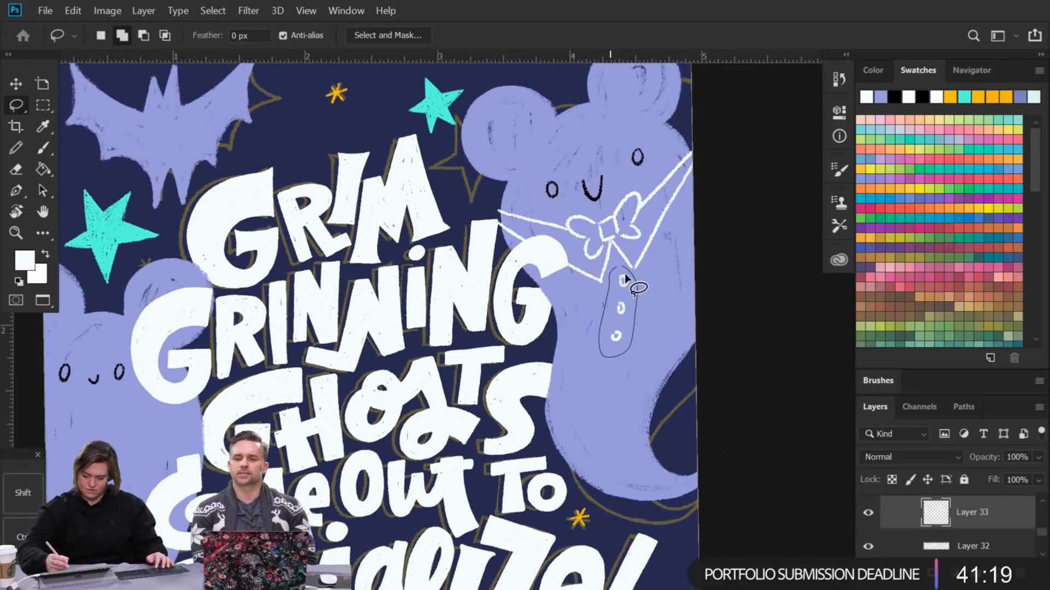
left_click_drag(622, 269, 623, 271)
key("alt")
key("shift")
key("ctrl")
left_click_drag(629, 330, 615, 331)
key("ctrl+d")
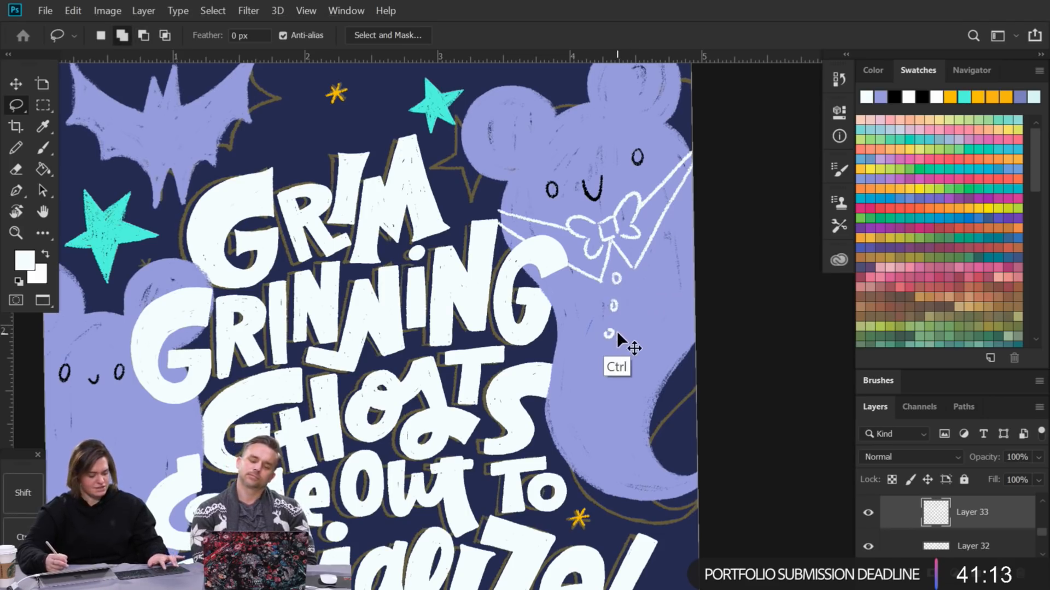
Step: Outline a white bow tie with a square knot and two rounded loops below the left ghost's smile
key("ctrl+minus")
key("ctrl+minus")
key("ctrl+minus")
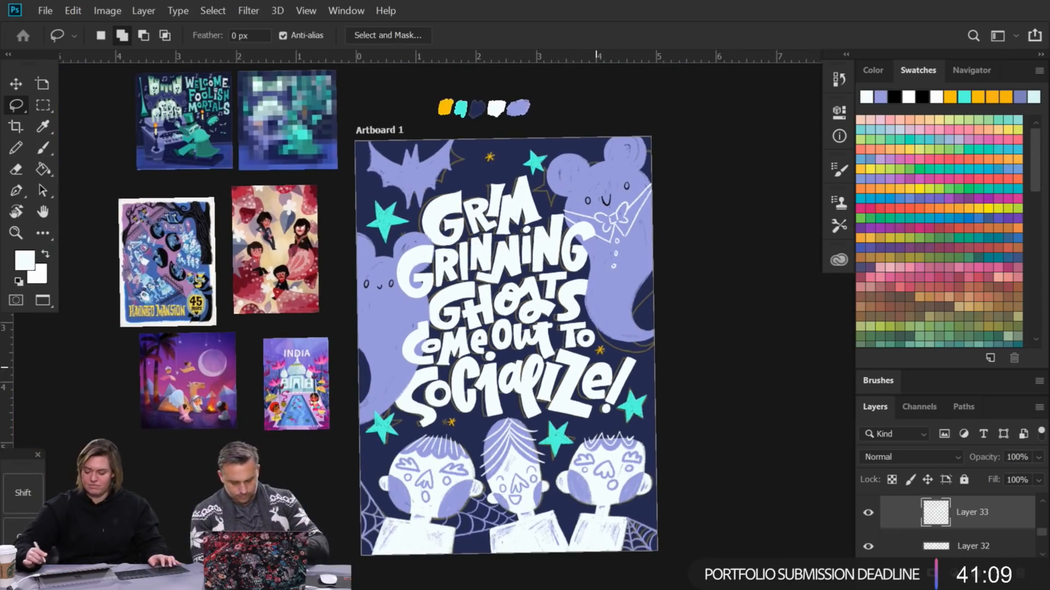
scroll(910, 529, "down", 2)
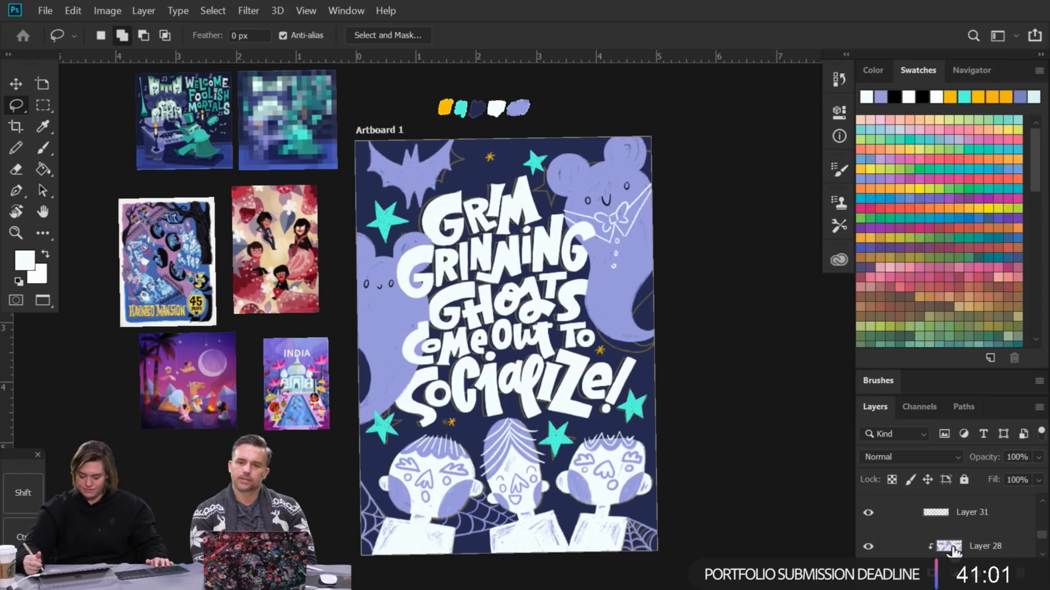
scroll(377, 299, "up", 8)
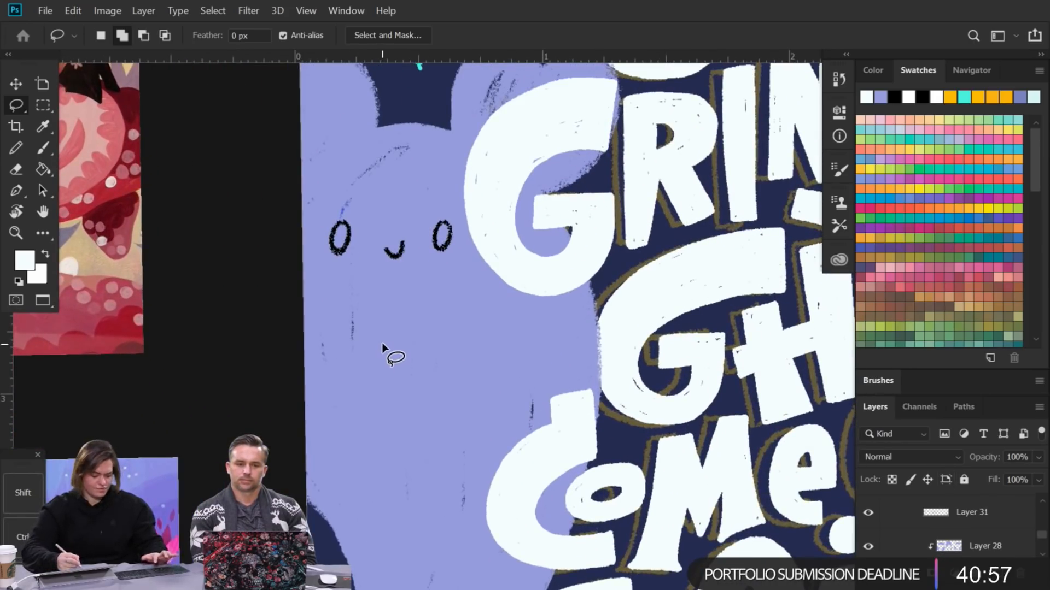
key("b")
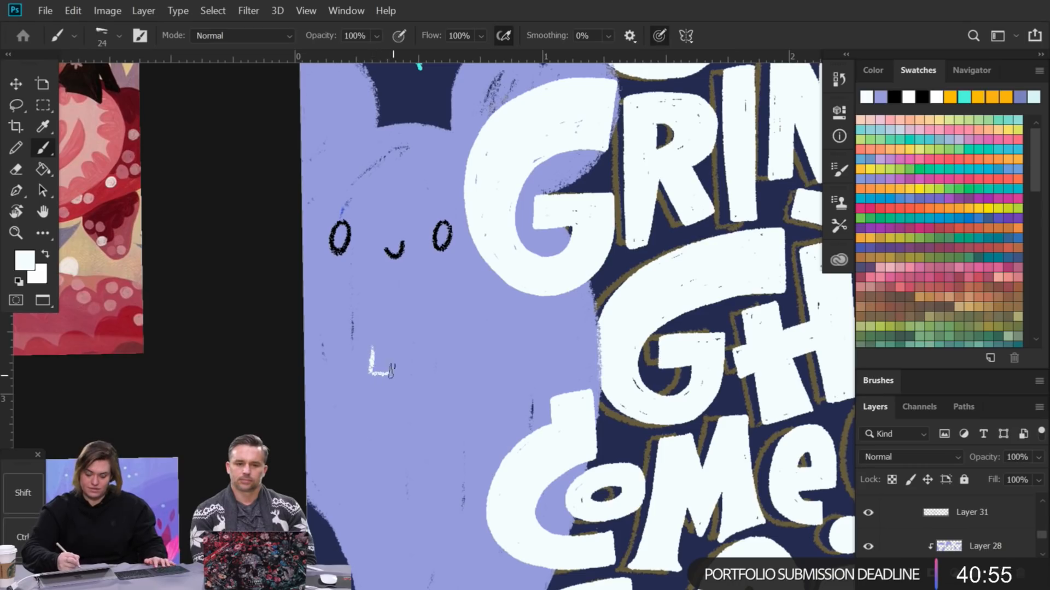
left_click_drag(370, 373, 383, 345)
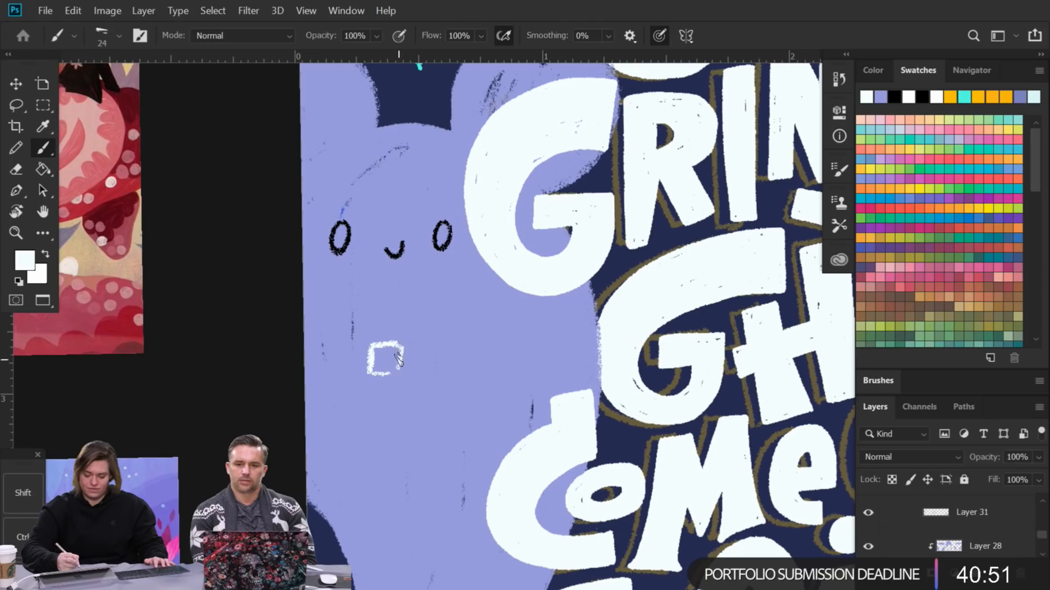
mouse_move(402, 353)
left_mouse_down()
mouse_move(430, 321)
mouse_move(444, 335)
mouse_move(419, 399)
mouse_move(389, 381)
mouse_move(410, 401)
mouse_move(402, 395)
mouse_move(425, 387)
left_mouse_up()
mouse_move(347, 321)
left_mouse_down()
mouse_move(319, 323)
mouse_move(336, 382)
mouse_move(356, 380)
mouse_move(332, 386)
mouse_move(350, 366)
left_mouse_up()
Step: Draw a white pointed collar around the left ghost's bow tie, running behind the lettering and off the poster's edge
left_click_drag(455, 335, 533, 296)
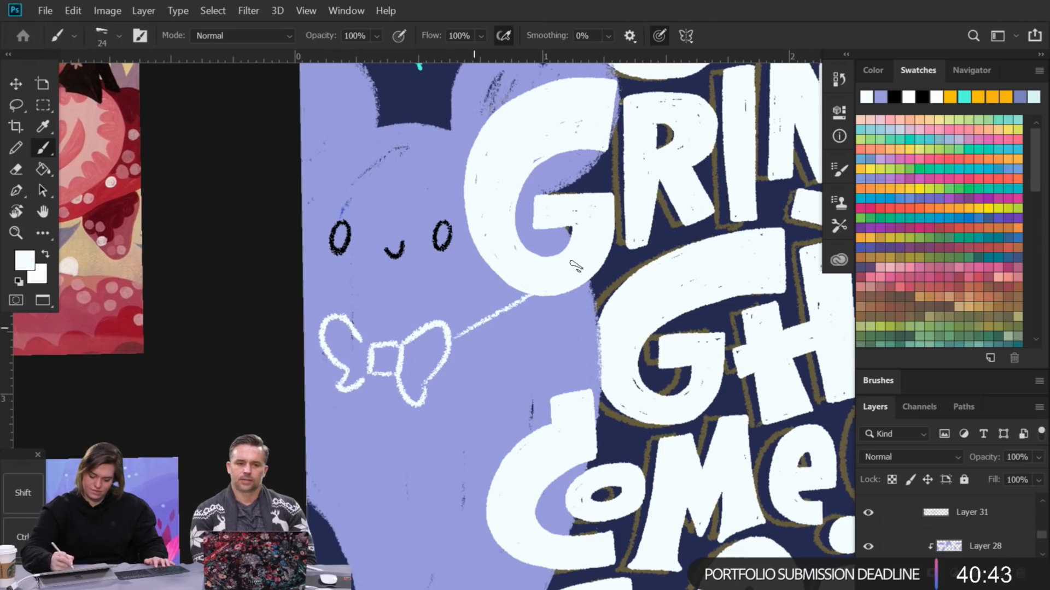
left_click_drag(378, 377, 395, 451)
mouse_move(379, 377)
left_mouse_down()
mouse_move(345, 446)
mouse_move(437, 423)
mouse_move(604, 298)
left_mouse_up()
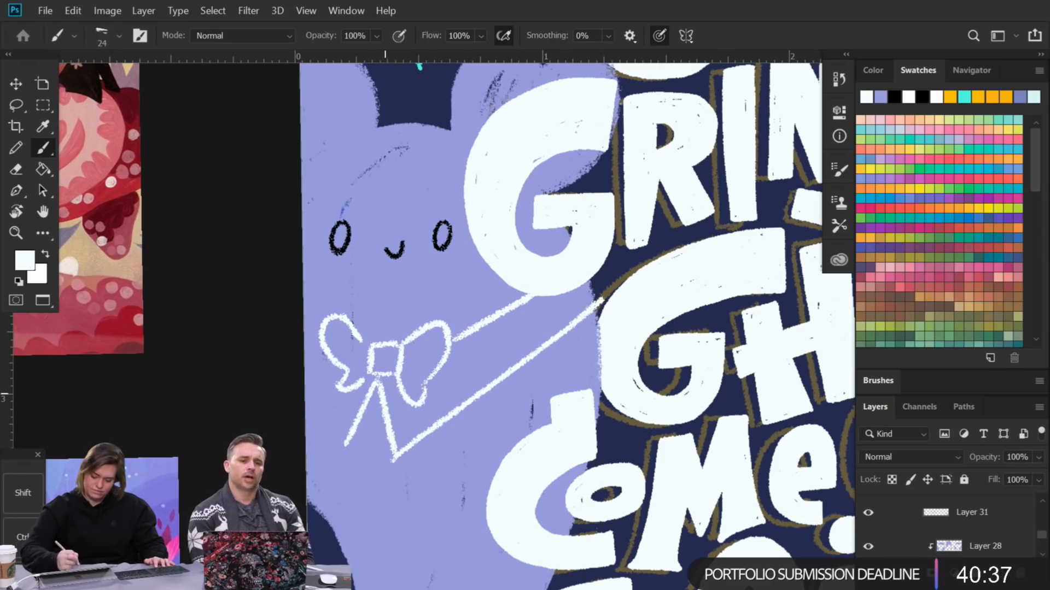
left_click_drag(289, 390, 343, 443)
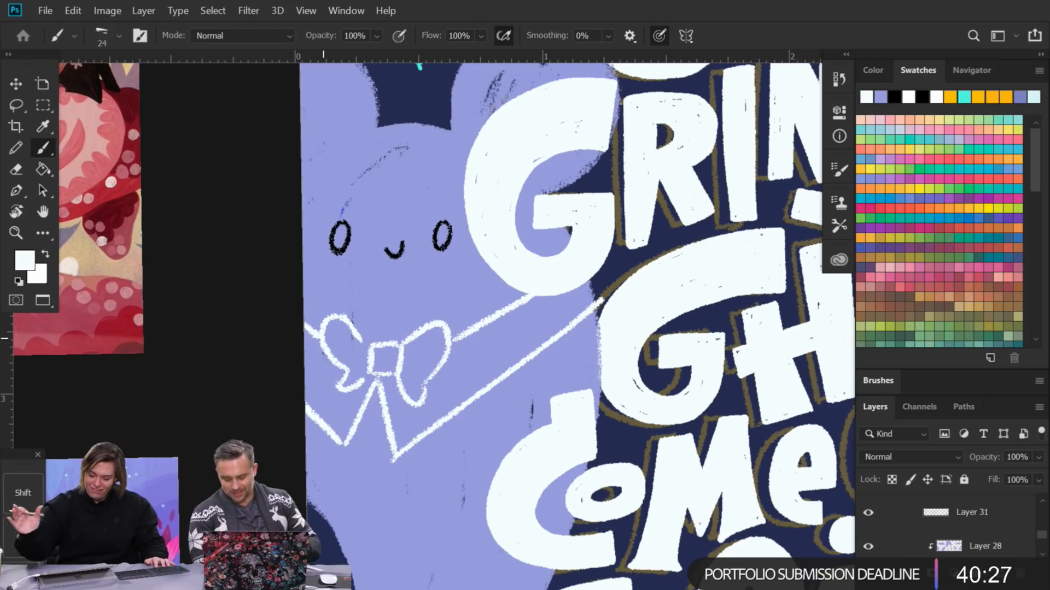
left_click_drag(347, 458, 358, 419)
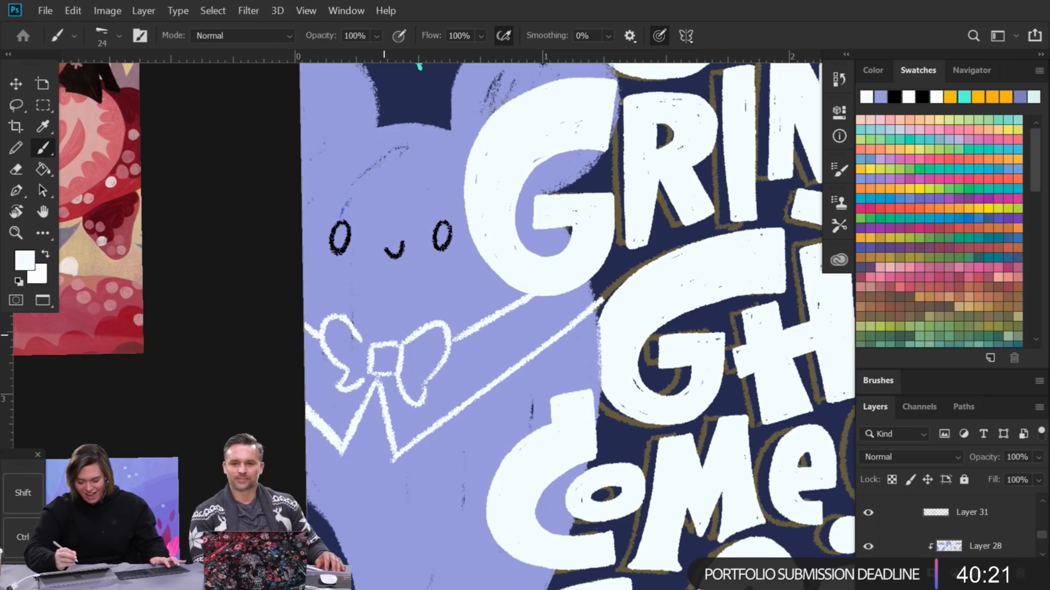
Step: Add short white fold lines beside the knots of both ghosts' bow ties
scroll(384, 335, "down", 2)
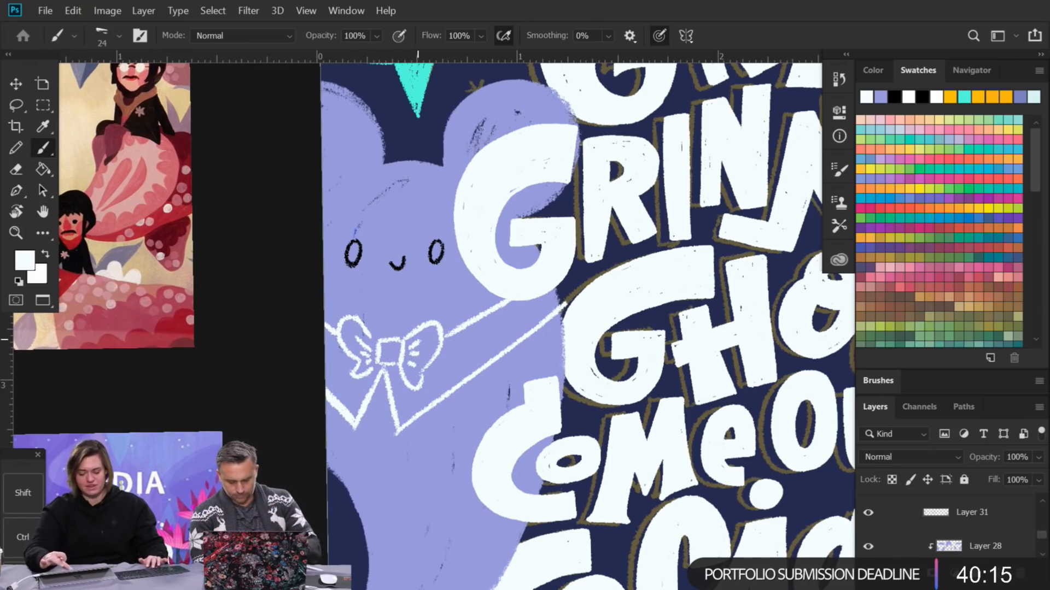
scroll(417, 340, "right", 10)
scroll(417, 339, "up", 3)
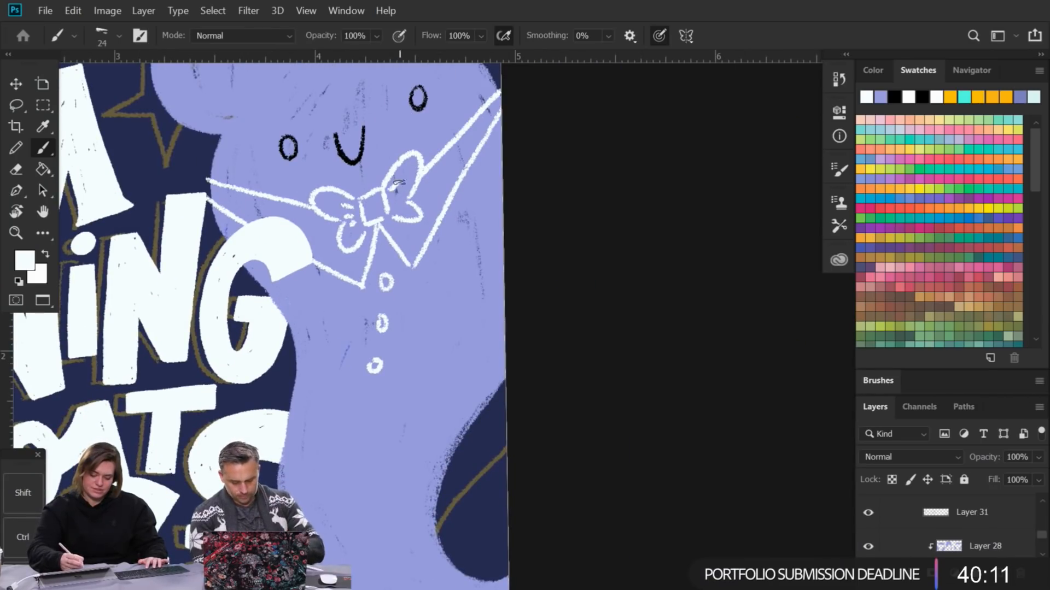
scroll(412, 193, "down", 8)
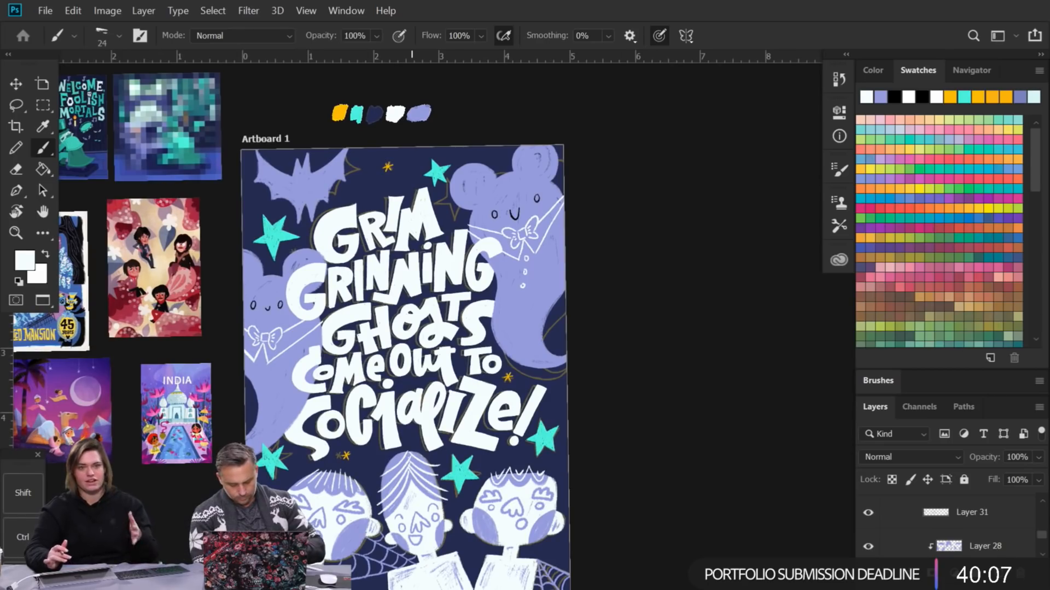
Step: Create a new layer for the characters' neckwear and sample the lavender of the left character's cheek as the brush colour
left_click_drag(514, 350, 440, 314)
left_click_drag(528, 323, 601, 260)
left_click_drag(329, 493, 594, 491)
left_click(995, 577)
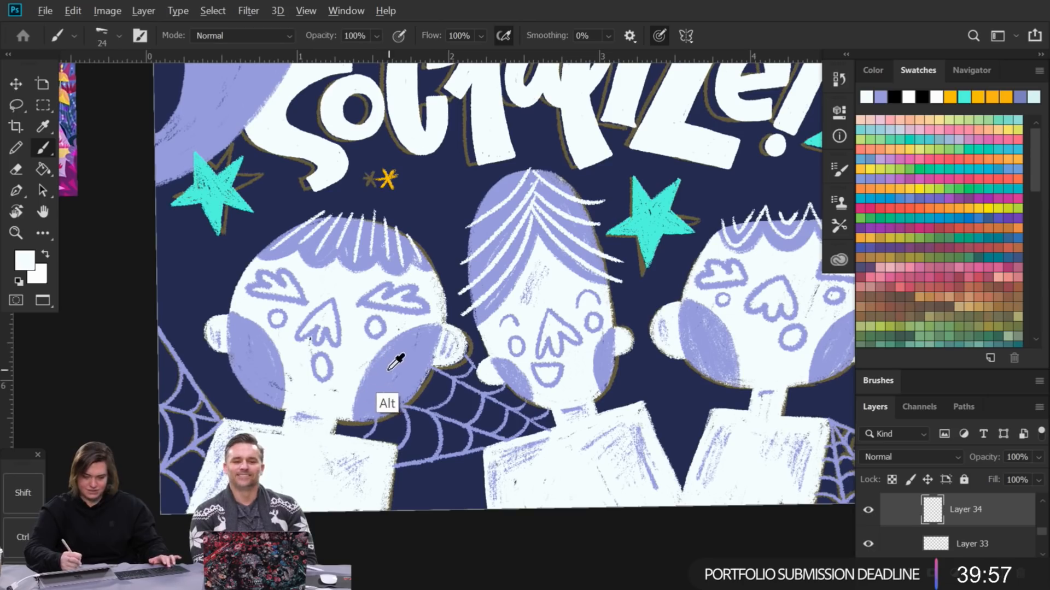
left_click(384, 350, "alt")
scroll(384, 350, "up", 5)
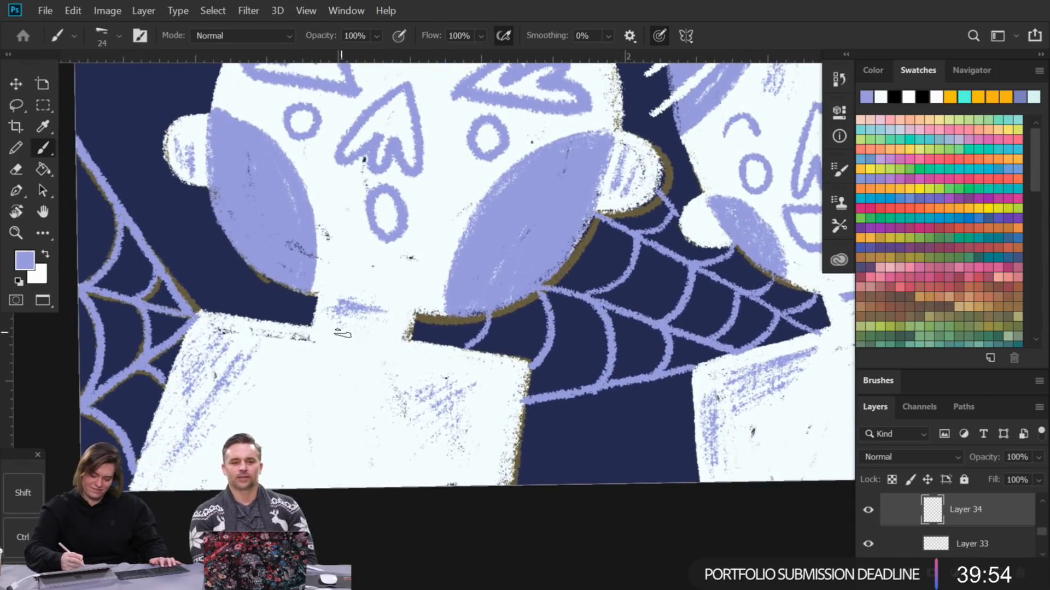
Step: Draw a lavender bow tie with a knot and two loops at the left character's neck
mouse_move(344, 321)
left_mouse_down()
mouse_move(338, 361)
mouse_move(379, 325)
mouse_move(374, 365)
left_mouse_up()
mouse_move(339, 313)
left_mouse_down()
mouse_move(298, 347)
mouse_move(424, 345)
mouse_move(379, 362)
left_mouse_up()
left_click_drag(529, 392, 344, 348)
left_click_drag(615, 376, 427, 391)
left_click_drag(590, 276, 389, 309)
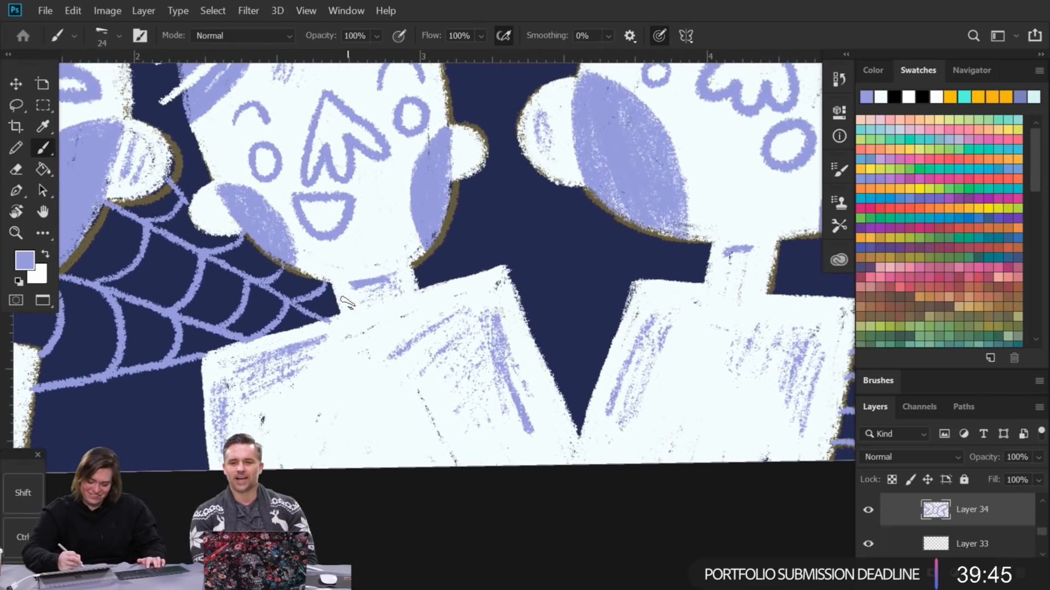
Step: Outline a lavender necktie that widens down the middle character's chest and tapers towards the poster's lower edge
mouse_move(404, 302)
left_mouse_down()
mouse_move(347, 368)
mouse_move(331, 446)
mouse_move(345, 392)
mouse_move(376, 474)
mouse_move(367, 463)
mouse_move(428, 337)
mouse_move(471, 394)
left_mouse_up()
left_click_drag(471, 395, 456, 471)
left_click_drag(472, 394, 457, 467)
left_click_drag(360, 323, 336, 437)
left_click_drag(336, 438, 376, 466)
Step: Draw a lavender collar with a small flap on each side of the middle character's neck
mouse_move(403, 271)
left_mouse_down()
mouse_move(424, 256)
mouse_move(435, 291)
mouse_move(414, 304)
left_mouse_up()
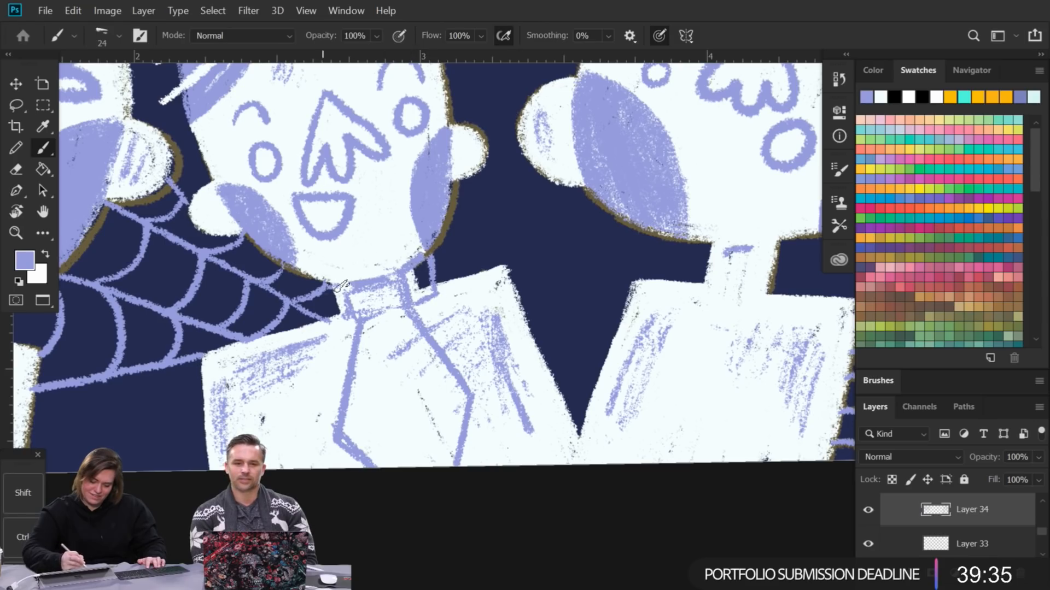
left_click_drag(555, 321, 513, 329)
mouse_move(363, 311)
left_mouse_down()
mouse_move(316, 328)
mouse_move(286, 312)
mouse_move(361, 308)
left_mouse_up()
left_click_drag(384, 265, 388, 301)
left_click_drag(394, 377, 382, 330)
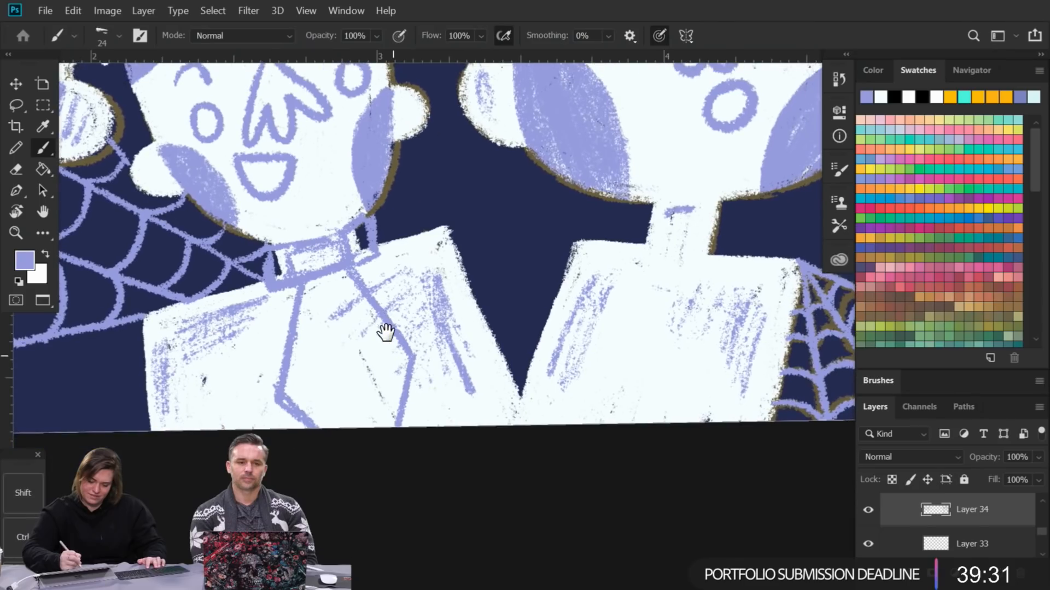
Step: Add lavender stripes inside the middle character's necktie, following its outline
mouse_move(316, 289)
left_mouse_down()
mouse_move(306, 353)
mouse_move(337, 415)
mouse_move(324, 358)
mouse_move(359, 414)
left_mouse_up()
left_click_drag(351, 340, 350, 346)
left_click_drag(357, 372, 383, 405)
mouse_move(366, 321)
left_mouse_down()
mouse_move(390, 360)
mouse_move(386, 397)
left_mouse_up()
Step: Try a lavender bow tie with a round knot and pointed loops at the right character's neck
left_click_drag(481, 355, 222, 425)
left_click_drag(446, 376, 438, 373)
mouse_move(403, 298)
left_mouse_down()
mouse_move(423, 325)
mouse_move(403, 297)
mouse_move(459, 279)
mouse_move(462, 326)
mouse_move(449, 358)
mouse_move(434, 358)
mouse_move(458, 330)
mouse_move(339, 283)
mouse_move(355, 317)
left_mouse_up()
key("ctrl+z")
mouse_move(347, 329)
left_mouse_down()
mouse_move(374, 339)
mouse_move(385, 330)
left_mouse_up()
left_click_drag(348, 323, 340, 340)
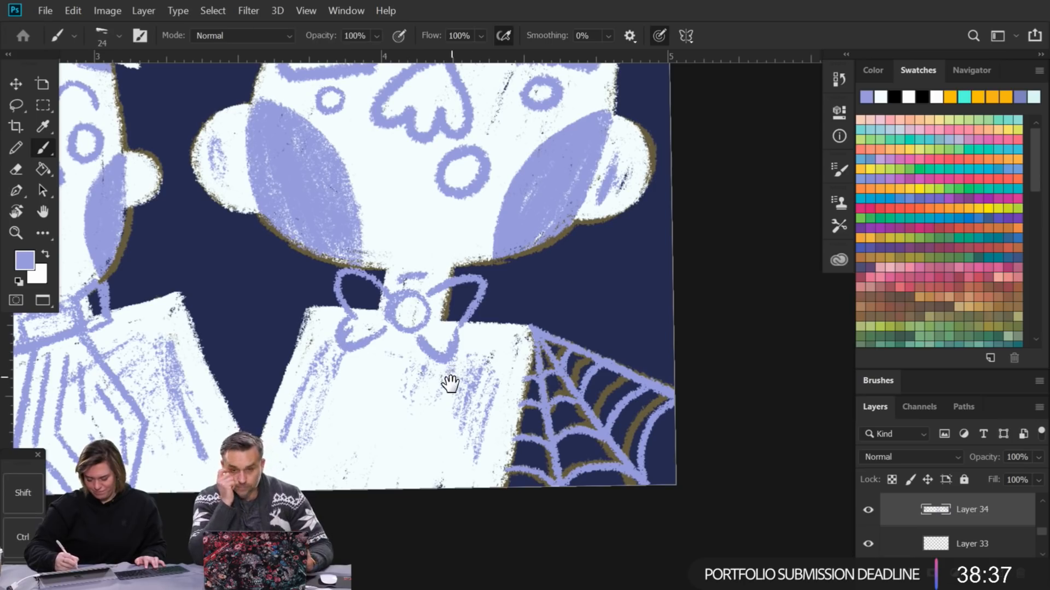
scroll(441, 369, "up", 1)
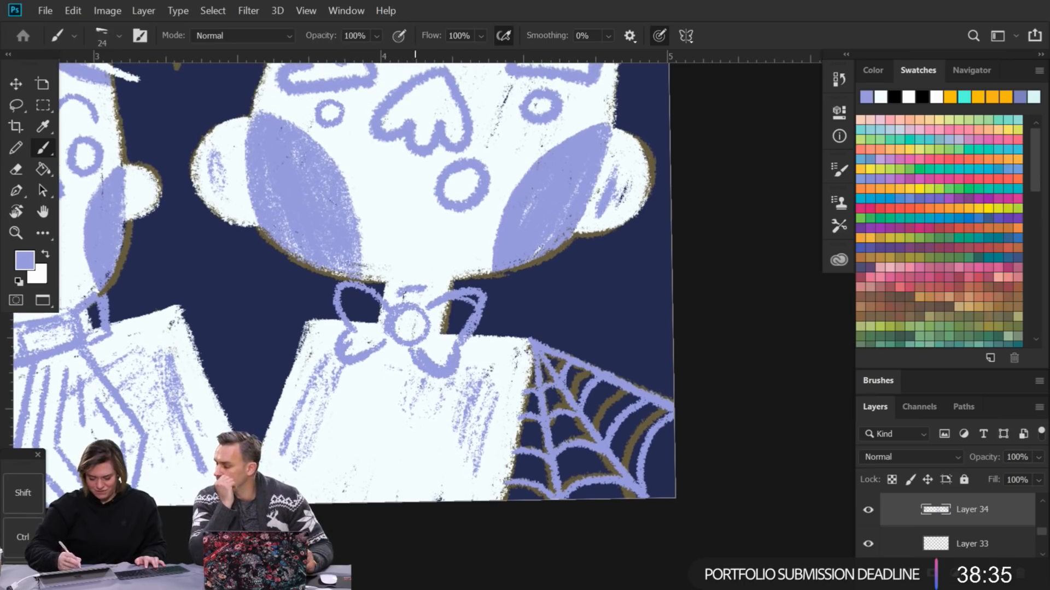
scroll(443, 322, "down", 2)
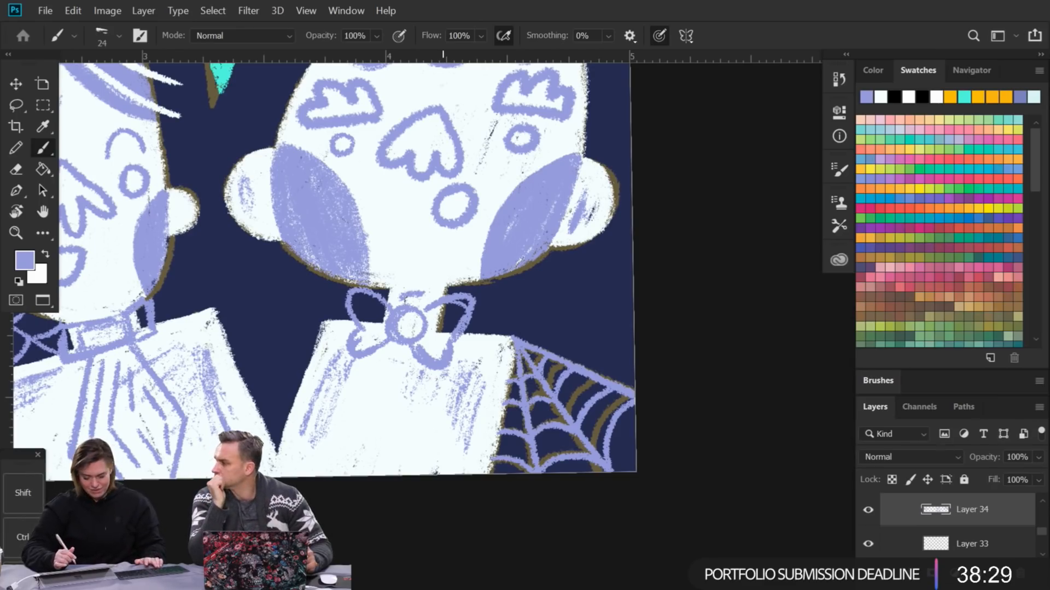
mouse_move(356, 295)
left_mouse_down()
mouse_move(353, 348)
mouse_move(475, 305)
left_mouse_up()
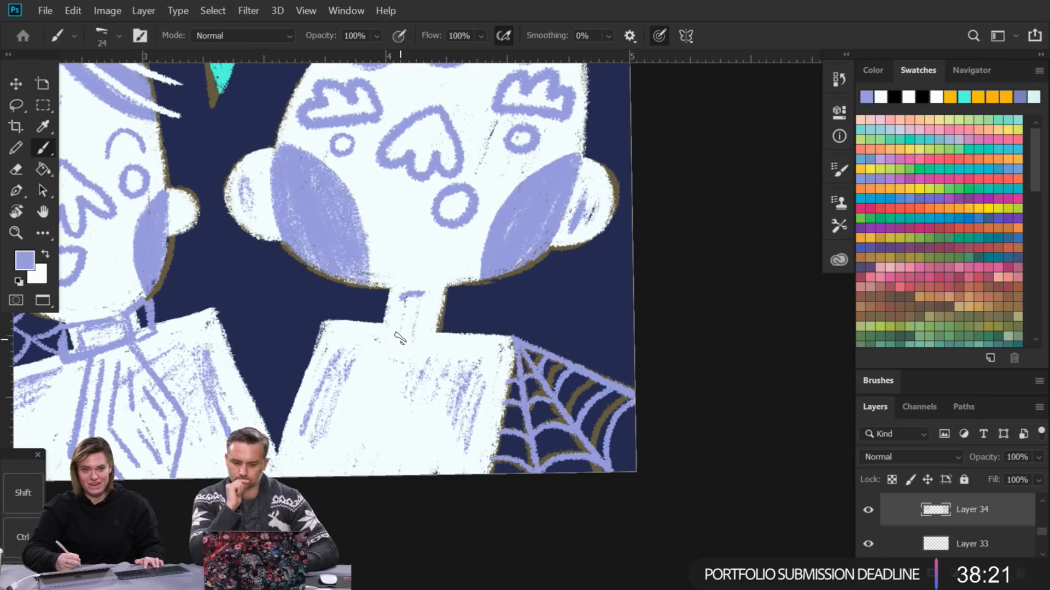
Step: Draw a lavender bow tie with a square knot, two rounded loops and short tails at the right character's neck
mouse_move(395, 331)
left_mouse_down()
mouse_move(426, 319)
mouse_move(418, 345)
mouse_move(430, 321)
left_mouse_up()
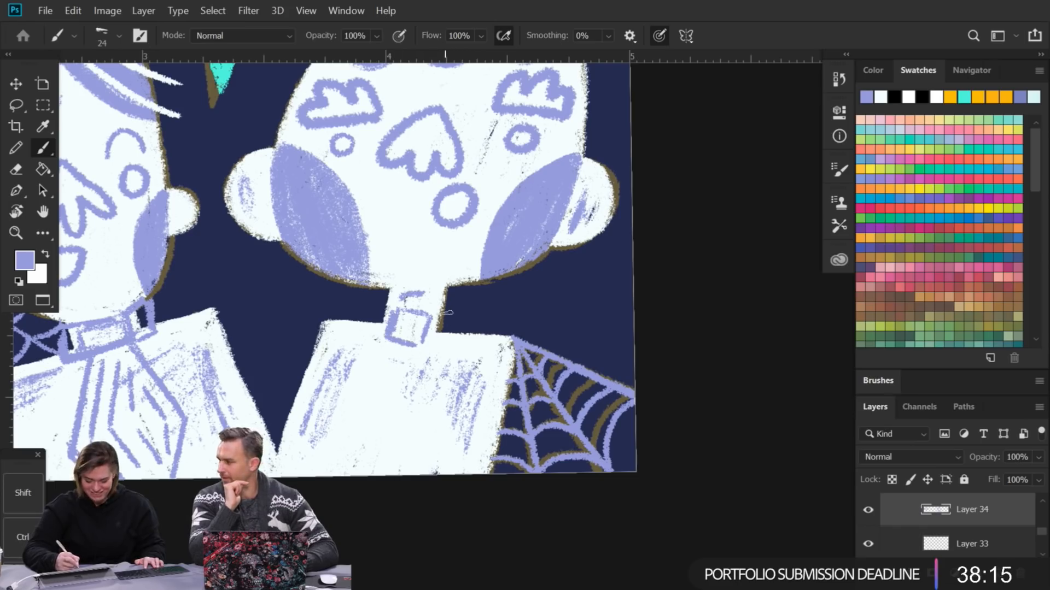
mouse_move(429, 316)
left_mouse_down()
mouse_move(475, 297)
mouse_move(443, 358)
mouse_move(419, 352)
mouse_move(442, 341)
left_mouse_up()
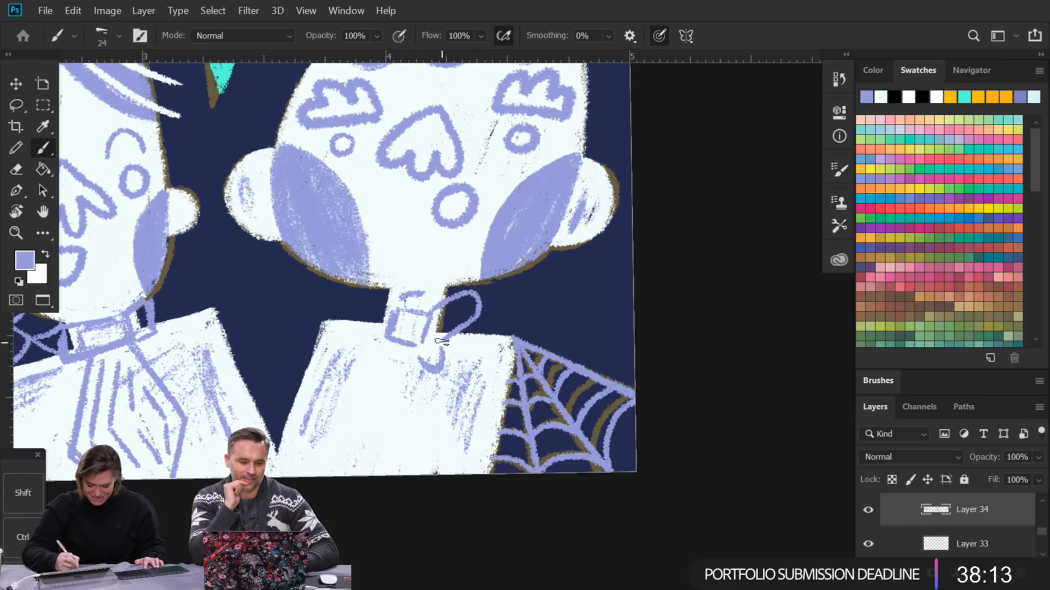
mouse_move(391, 316)
left_mouse_down()
mouse_move(356, 285)
mouse_move(362, 322)
mouse_move(351, 345)
mouse_move(385, 335)
left_mouse_up()
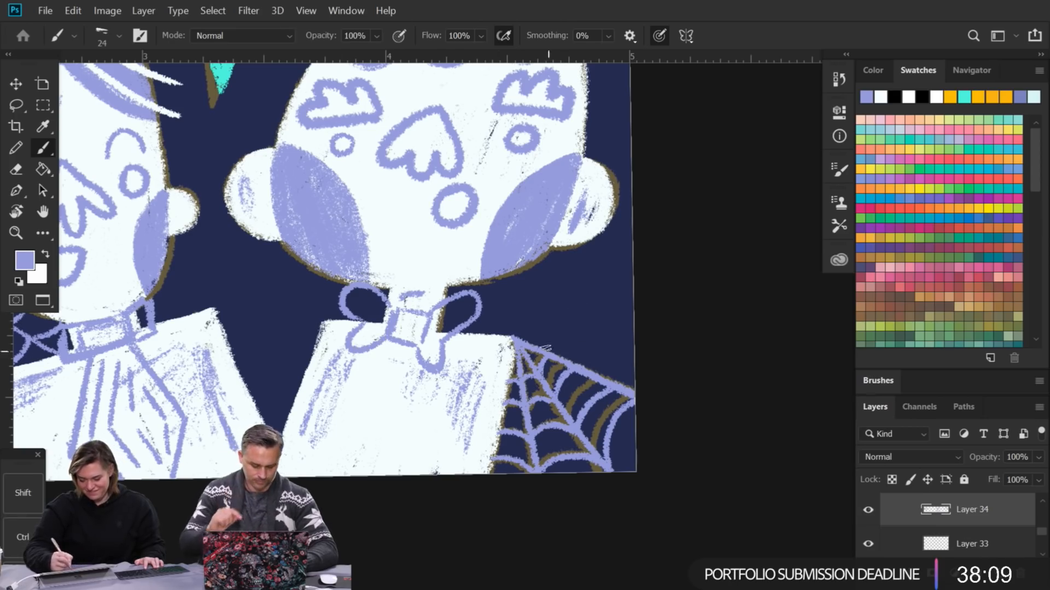
left_click_drag(563, 305, 597, 308)
scroll(538, 345, "down", 3)
scroll(546, 339, "down", 2)
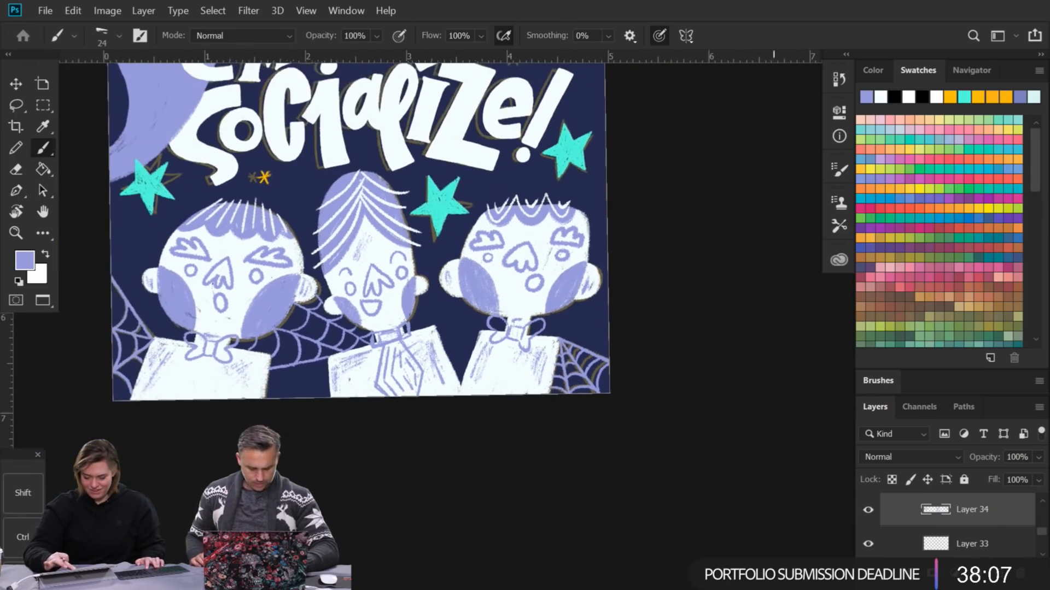
scroll(550, 338, "down", 2)
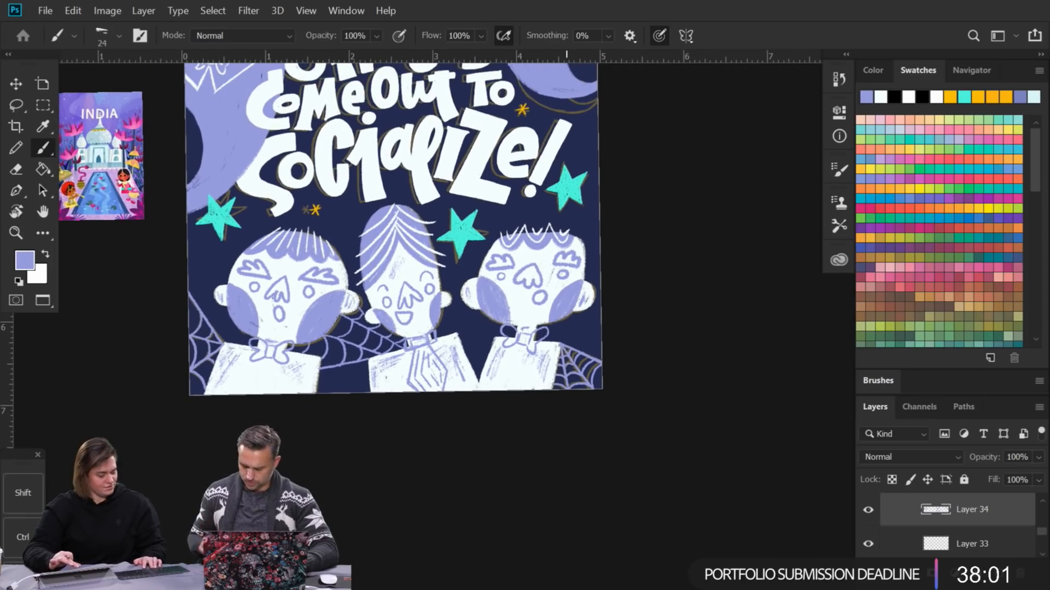
Step: Lasso the teal star above the left character on Layer 23, shift it slightly down, and deselect
scroll(393, 284, "down", 2)
scroll(393, 284, "up", 3)
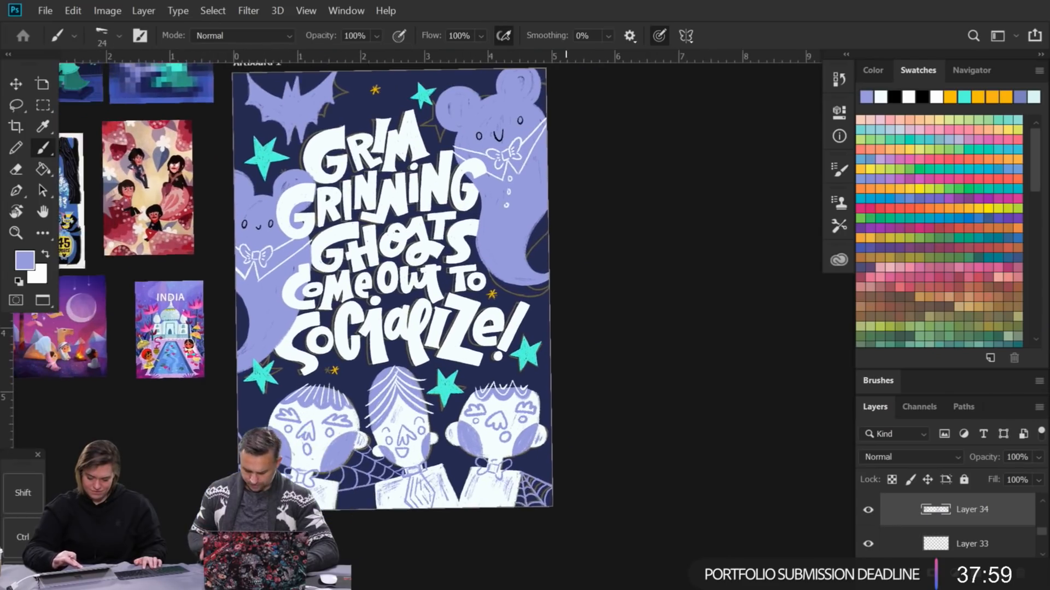
scroll(224, 454, "up", 2)
key("v")
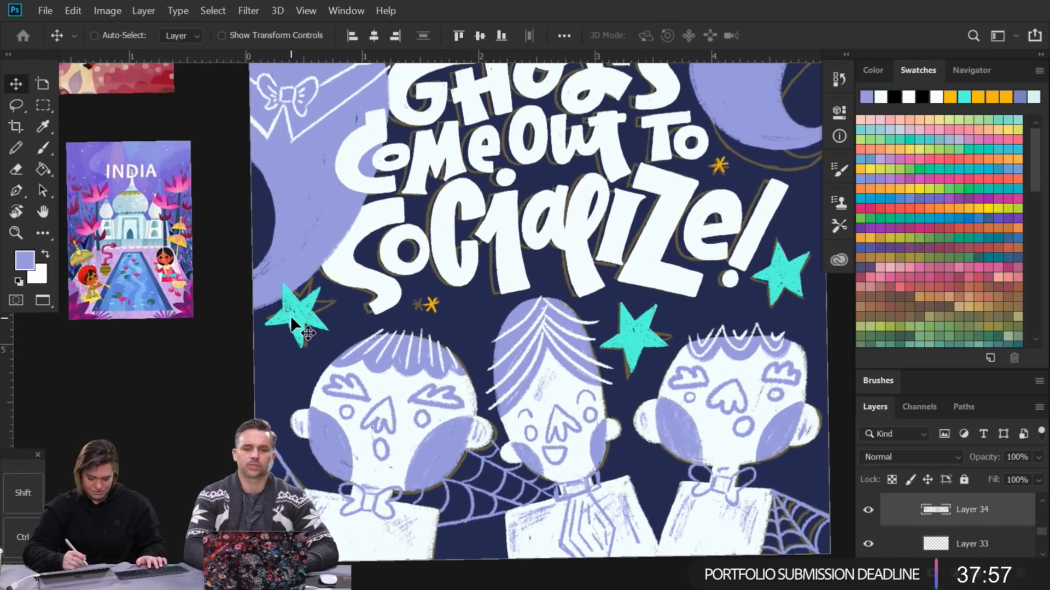
right_click(295, 322)
left_click(339, 342)
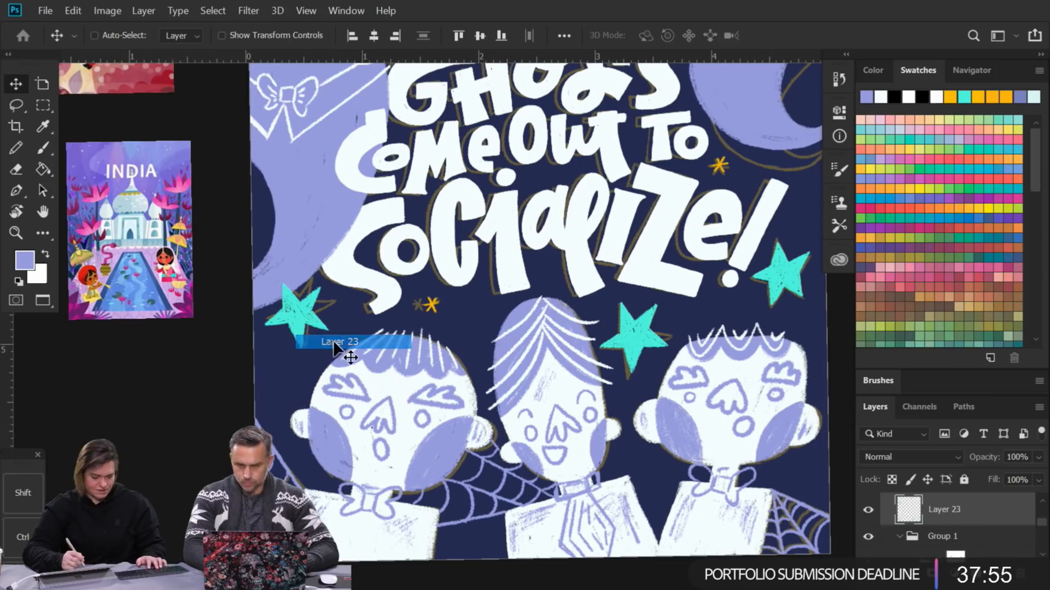
key("l")
mouse_move(340, 256)
left_mouse_down()
mouse_move(246, 347)
mouse_move(337, 279)
mouse_move(337, 306)
left_mouse_up()
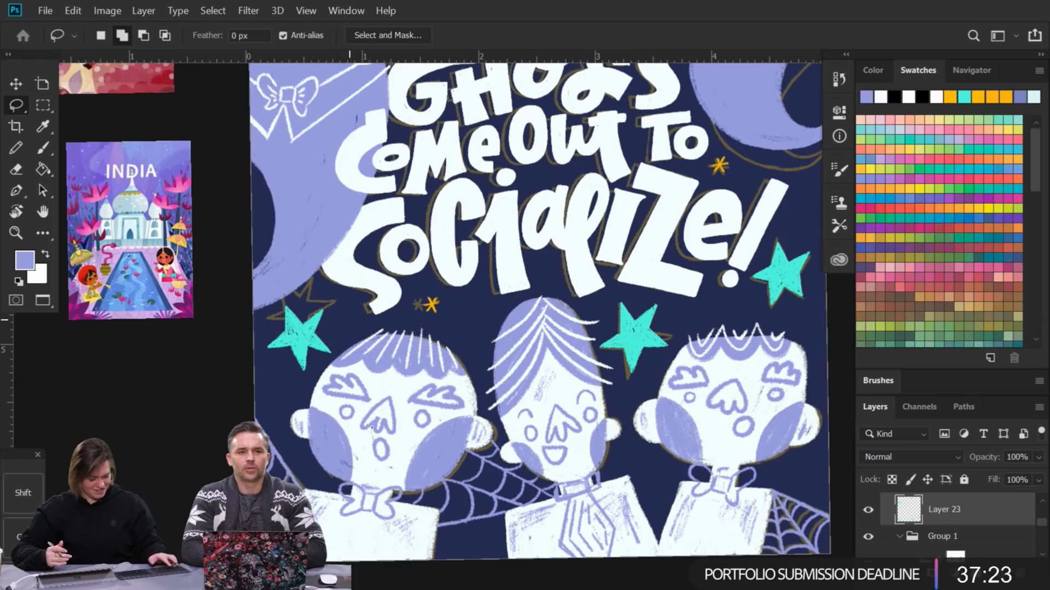
key("super")
key("super")
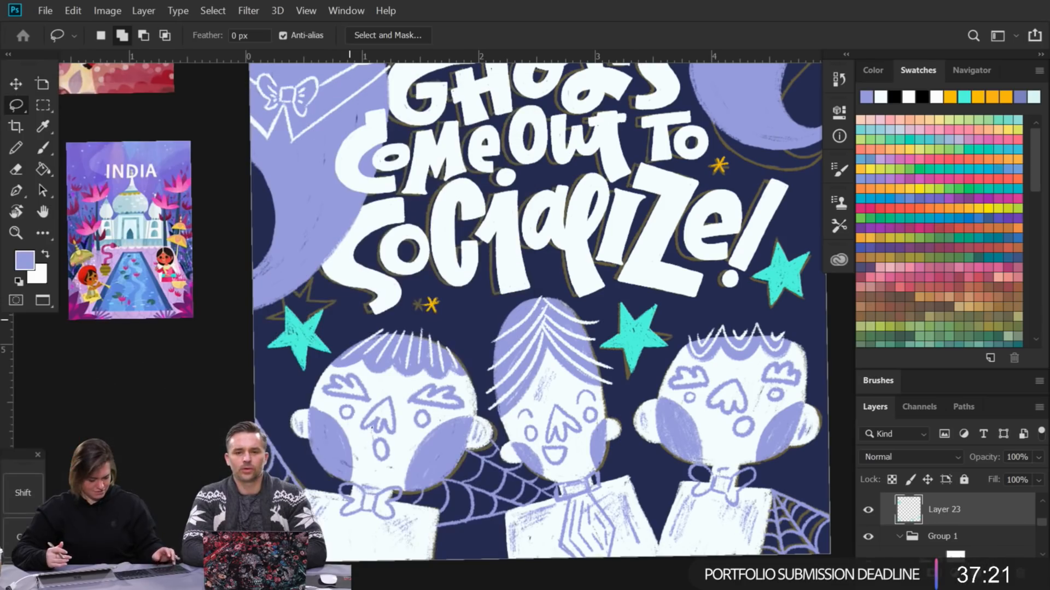
Step: Hide the olive sketch lines on Layer 13
scroll(951, 525, "down", 8)
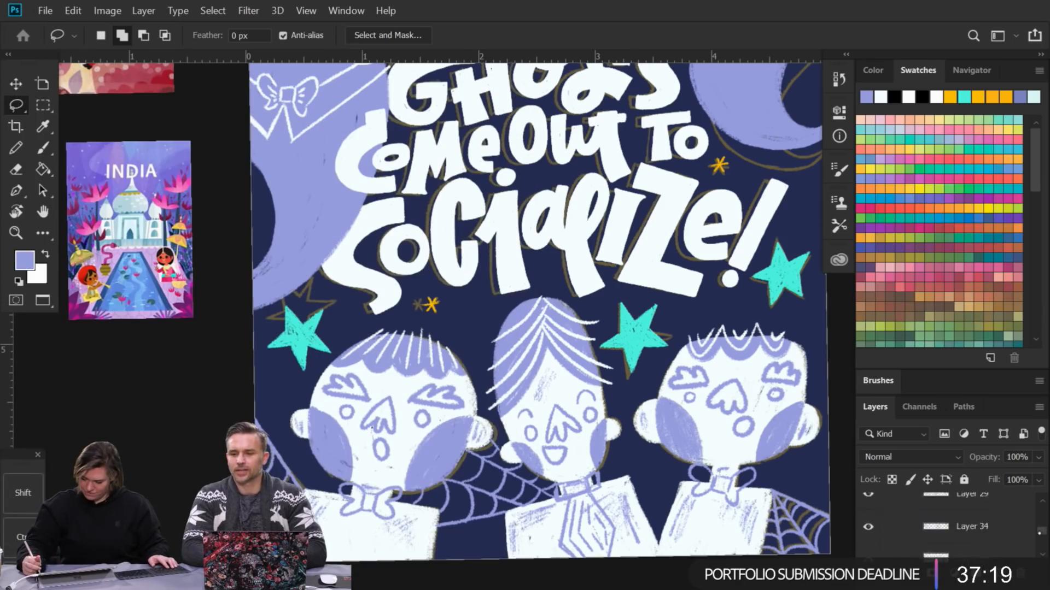
scroll(951, 525, "up", 2)
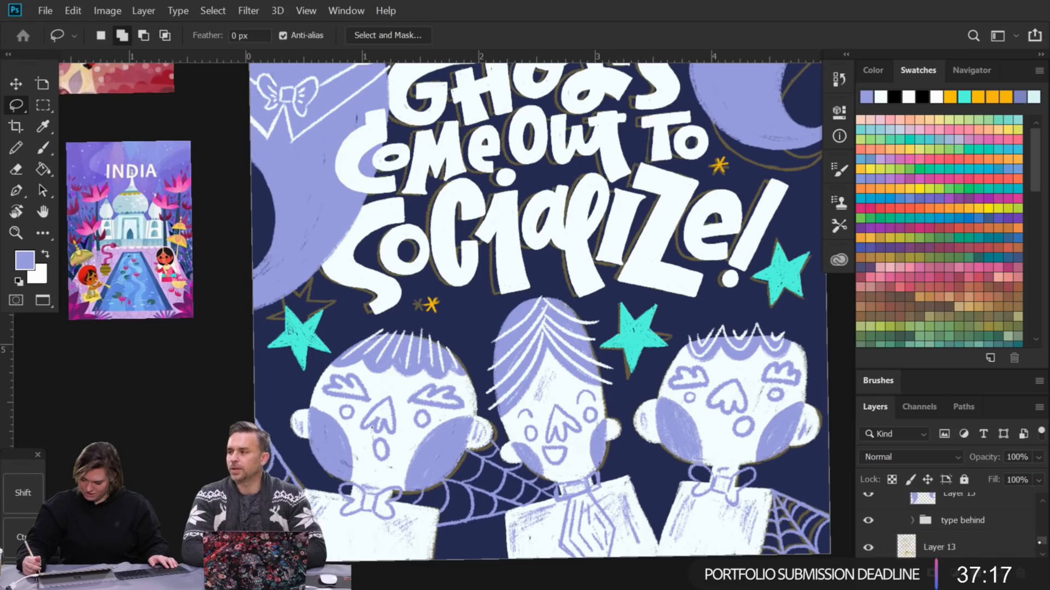
left_click(867, 548)
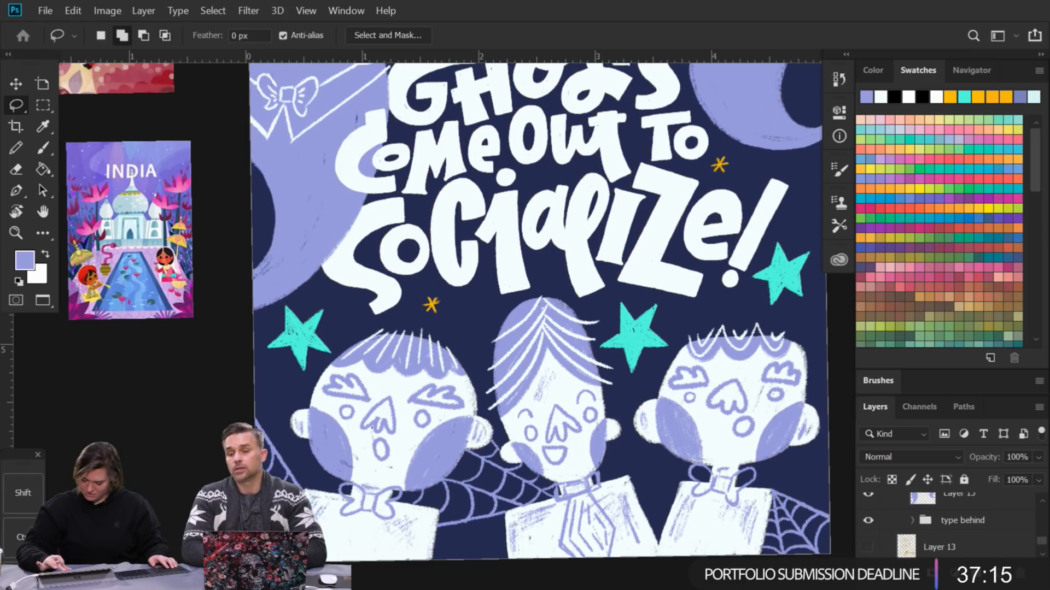
scroll(432, 328, "down", 5)
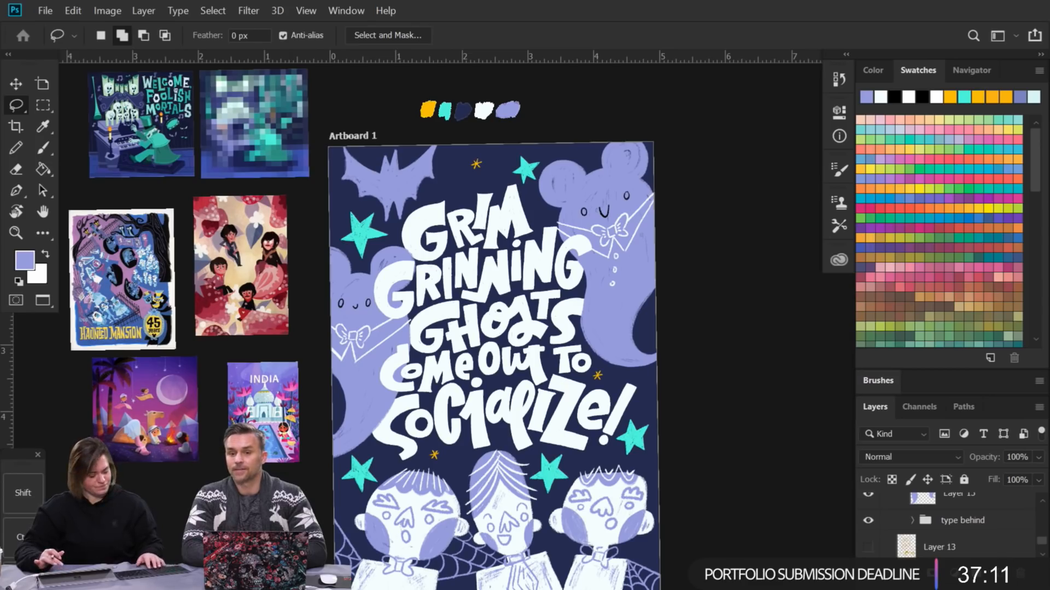
Step: Select all the finished artwork layers down through the "type behind" group and combine them into one group
mouse_move(1042, 542)
left_mouse_down()
mouse_move(1041, 512)
mouse_move(1040, 541)
left_mouse_up()
left_click(1010, 540)
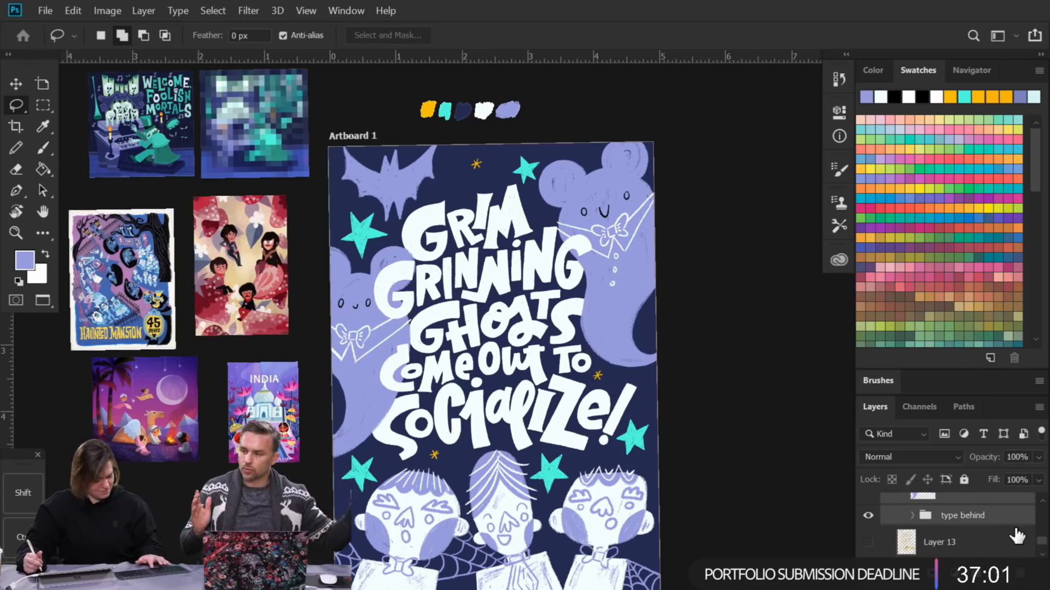
key("ctrl+g")
Step: Show the sketches on Layers 13, 12 and 11, and hide the Color Fill 1 background
left_click(870, 528)
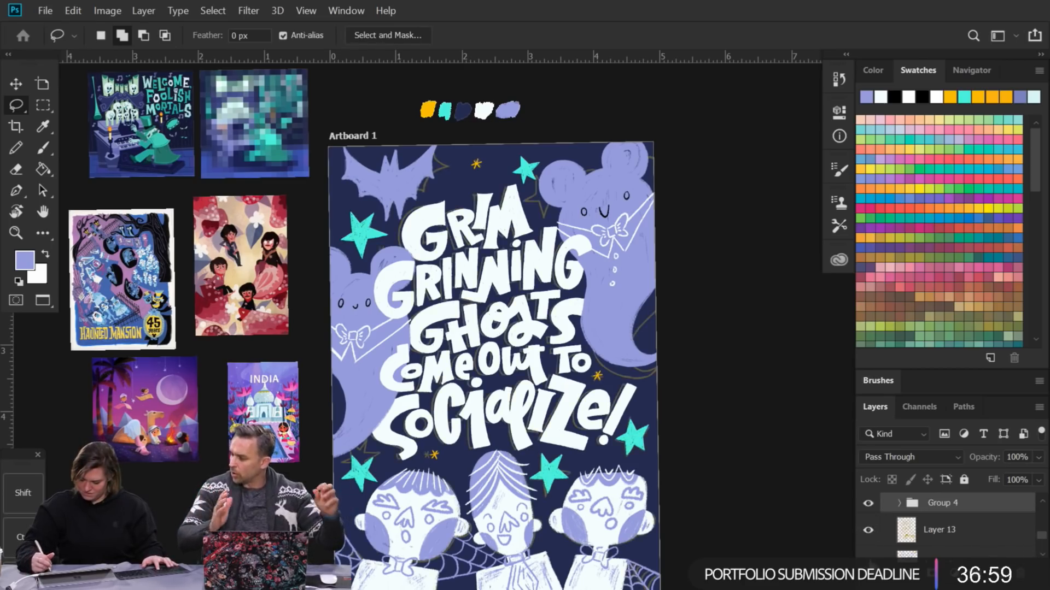
scroll(929, 520, "down", 1)
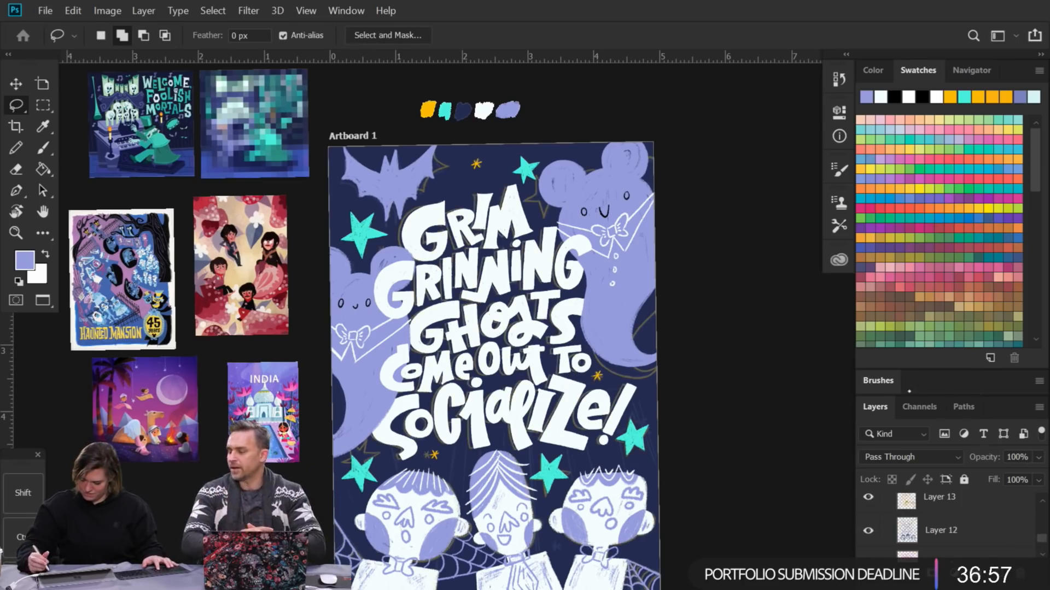
left_click_drag(928, 389, 927, 244)
left_click(867, 479)
left_click(868, 514)
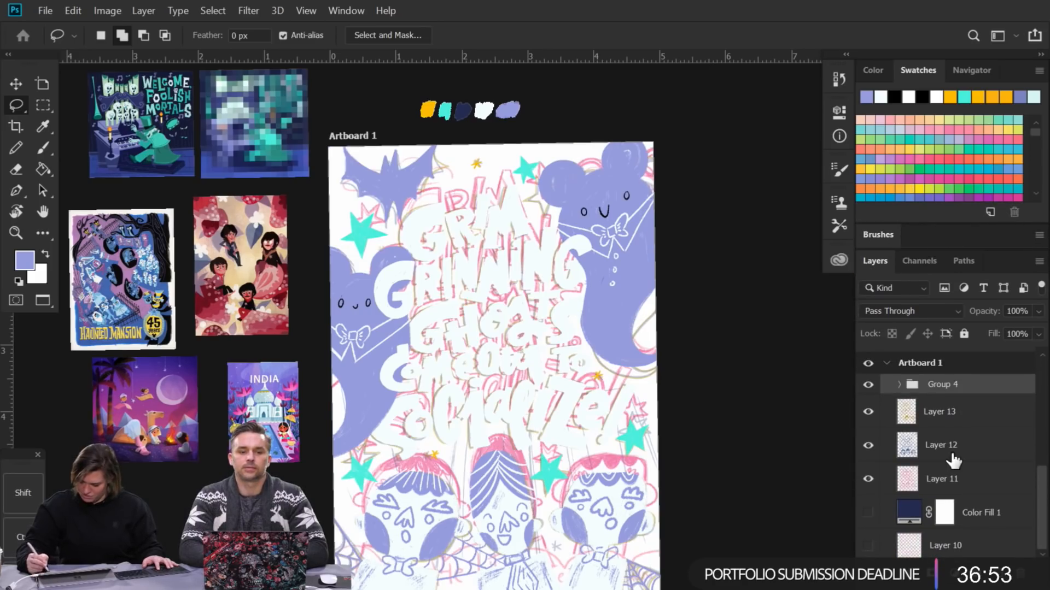
Step: Hide Layer 13, Layer 12 and the artwork group to isolate the pink sketch, and select Layer 11
left_click(867, 411)
left_click(867, 445)
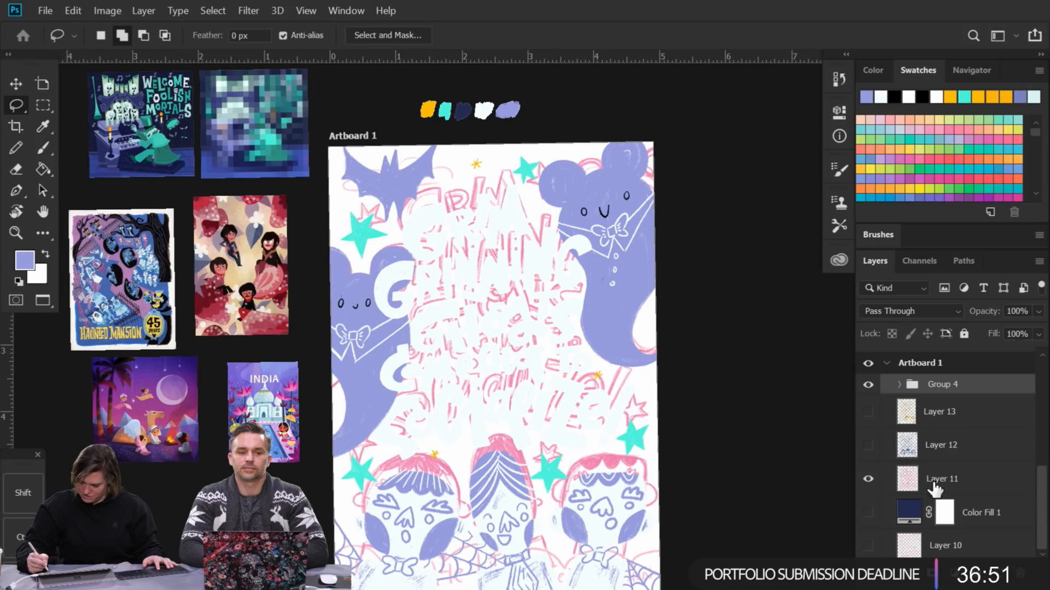
left_click(868, 385)
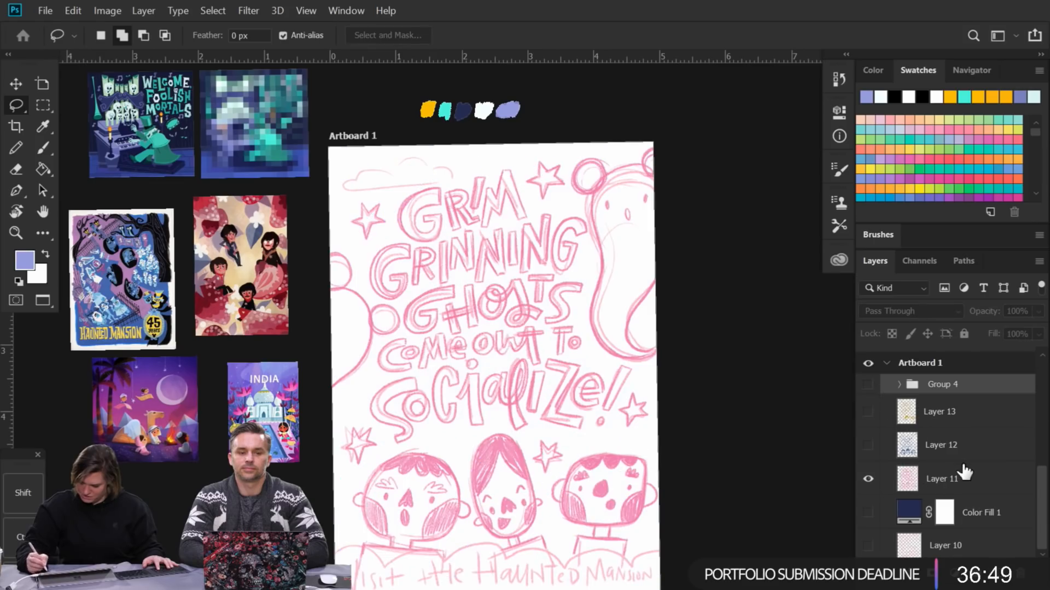
left_click(966, 474)
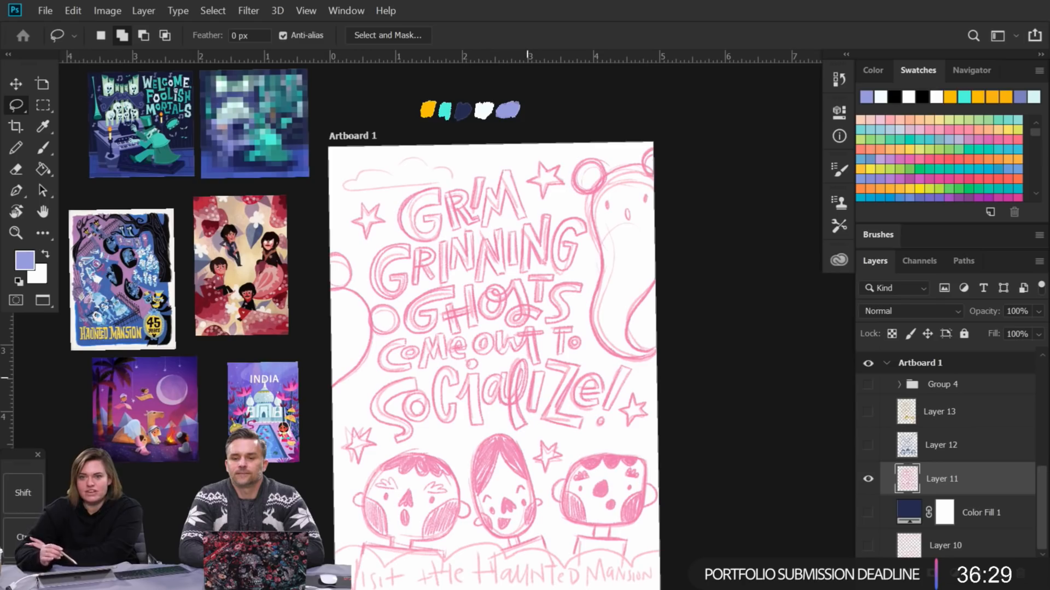
Step: Show the blue refined sketch on Layer 12 at 100% opacity and hide the pink sketch on Layer 11
left_click(869, 446)
left_click(981, 445)
left_click_drag(978, 312, 1016, 312)
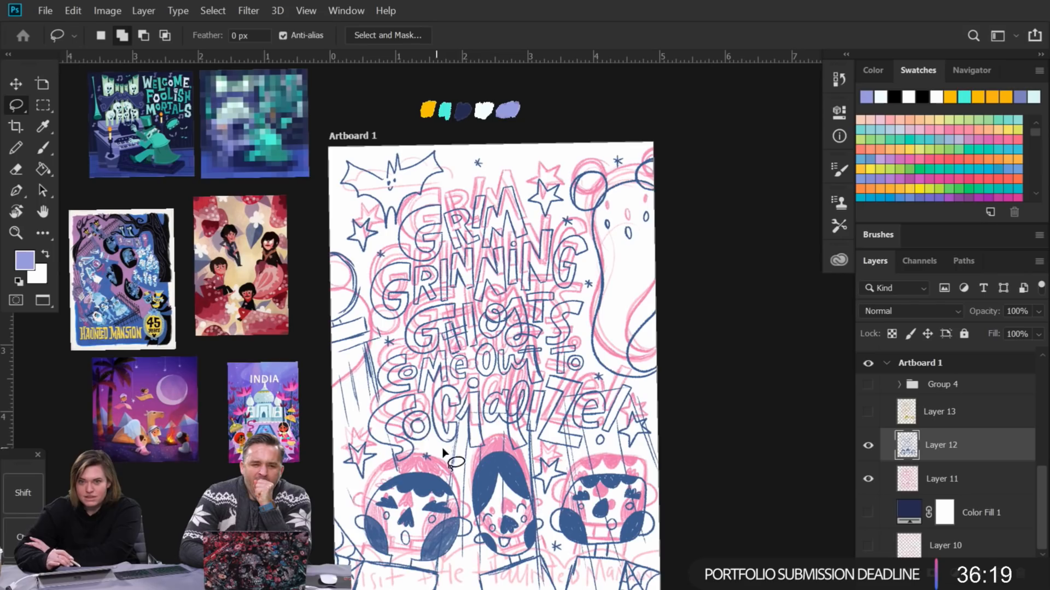
left_click(868, 479)
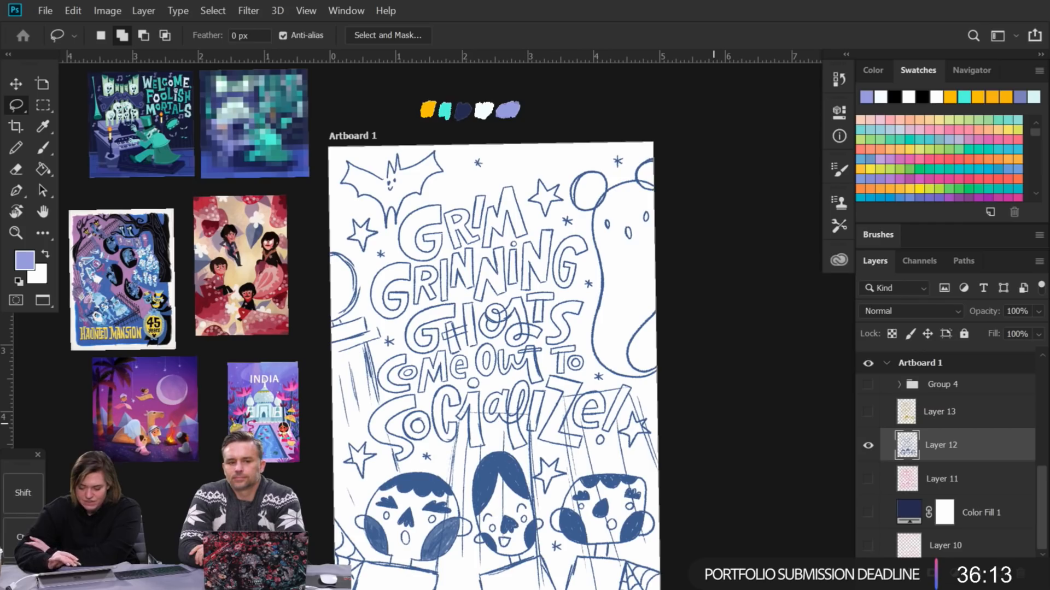
Step: Show the yellow sketch on Layer 13, raise its opacity to 100%, and overlay it on the blue sketch on Layer 12
left_click(868, 412)
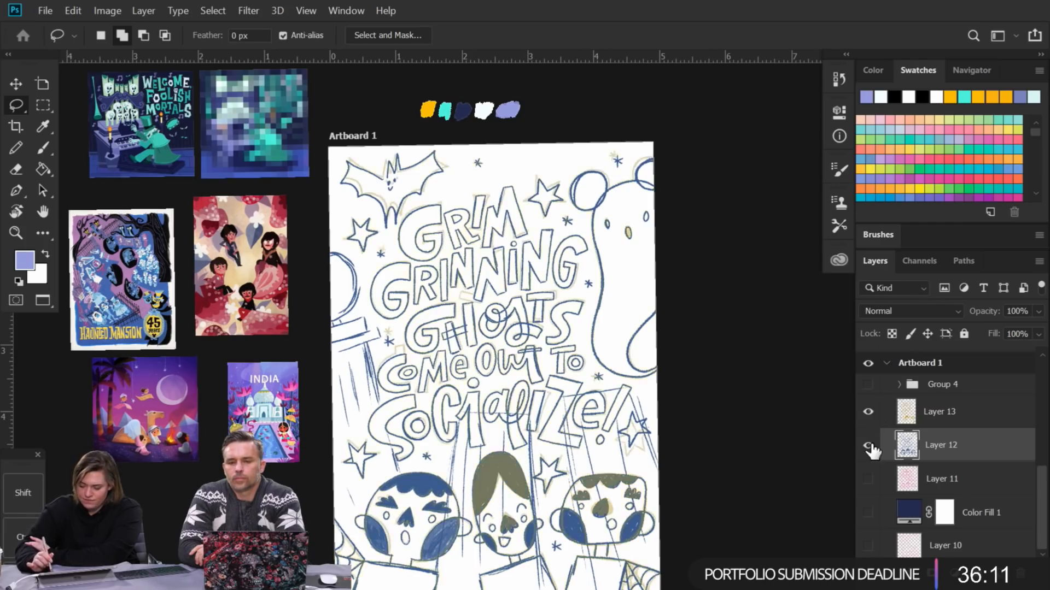
left_click(868, 445)
left_click(1006, 404)
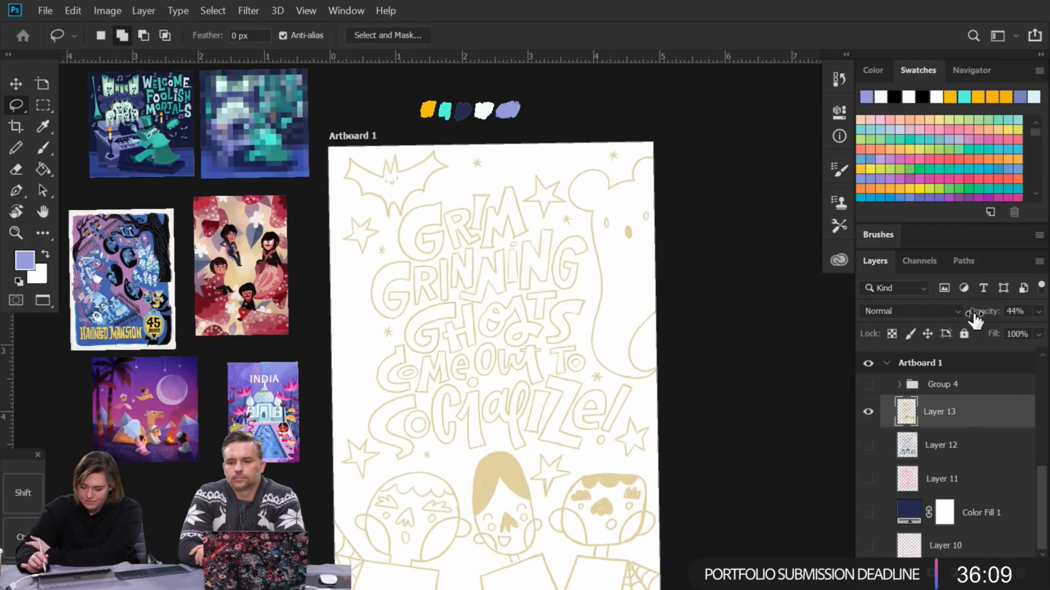
left_click_drag(979, 320, 1009, 320)
left_click(868, 445)
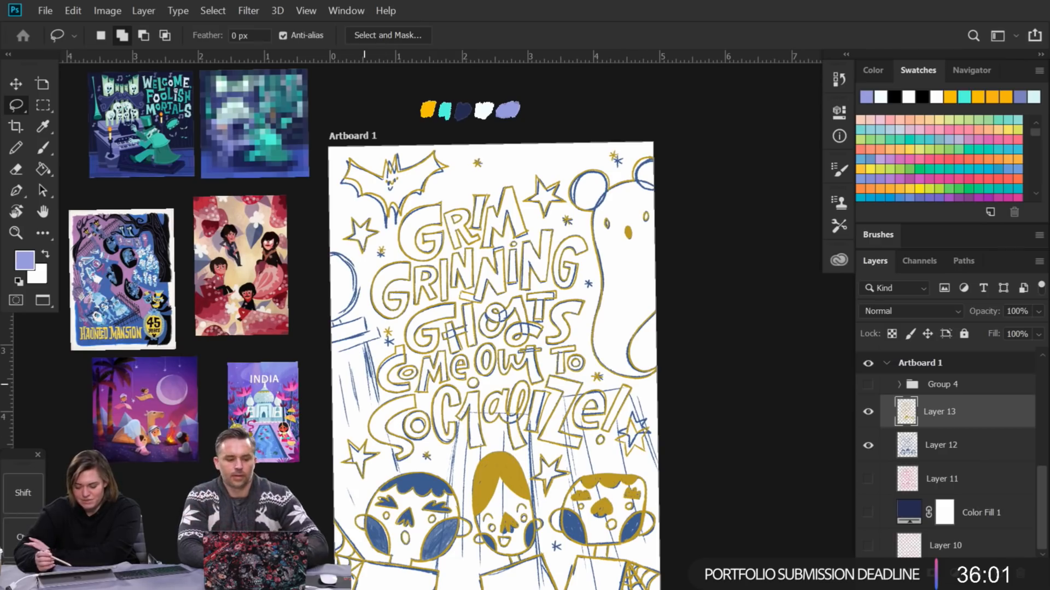
Step: Restore the Color Fill 1 background, hide the Layer 13 and Layer 12 sketches, and show the finished artwork in Group 4
left_click(868, 512)
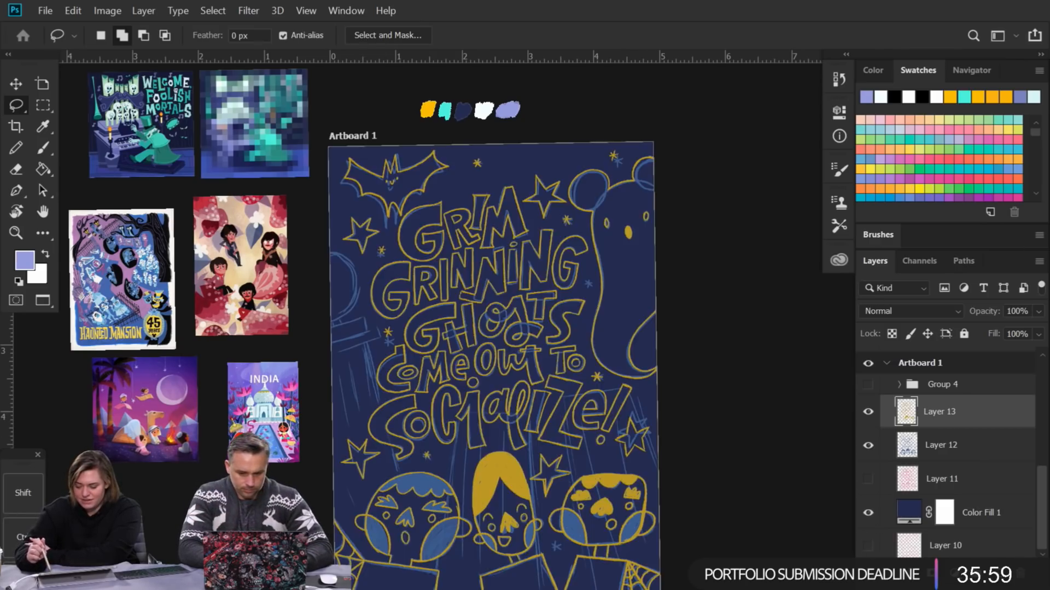
left_click(868, 411)
left_click(869, 445)
left_click(868, 385)
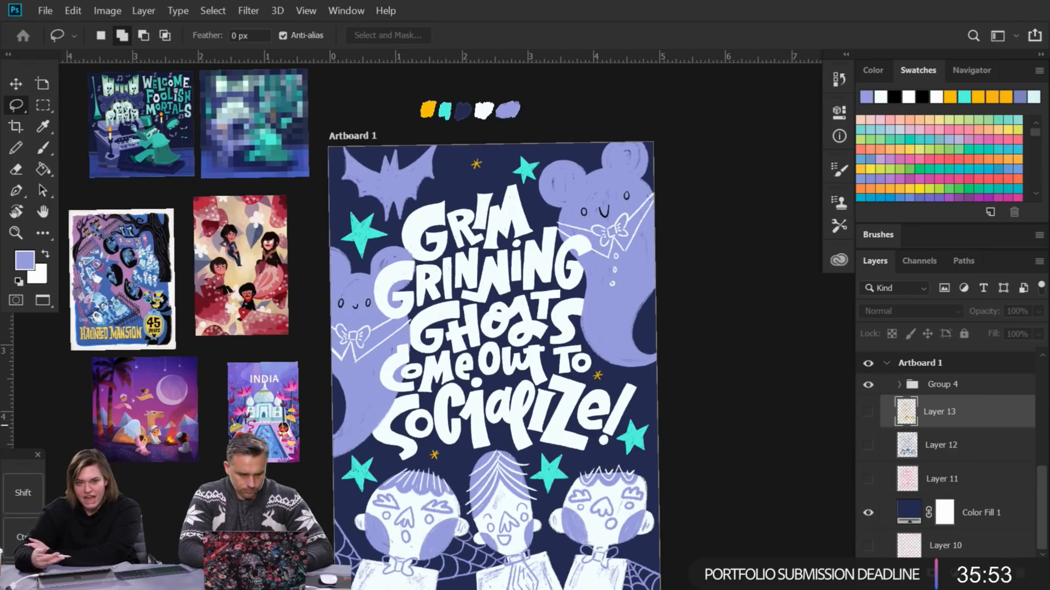
Step: Create a new group with an empty layer directly beneath Group 4, above the hidden sketch layers
left_click(996, 515)
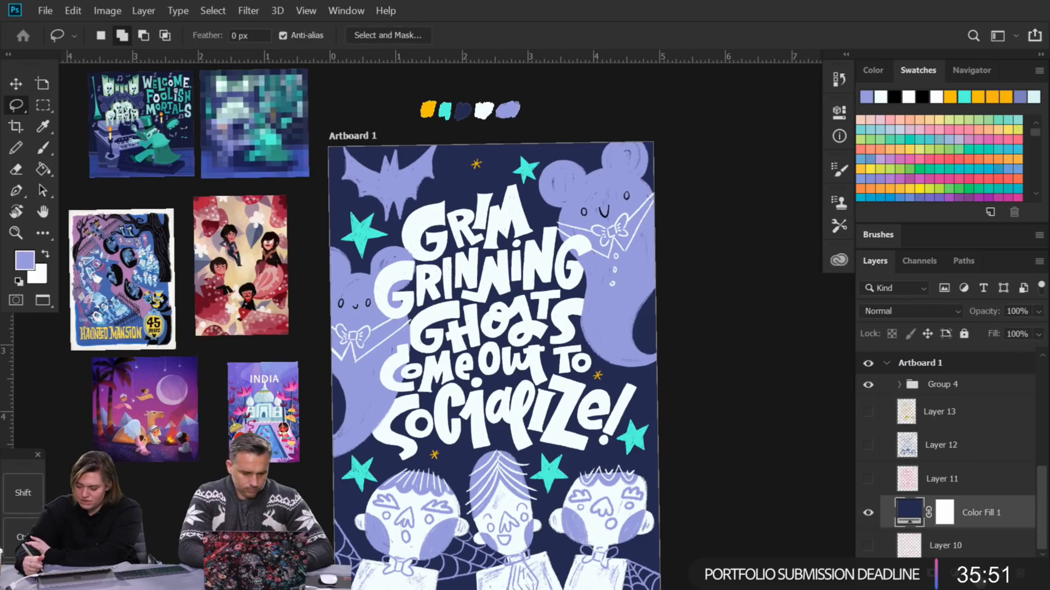
left_click(989, 420)
left_click(977, 573)
left_click(999, 574)
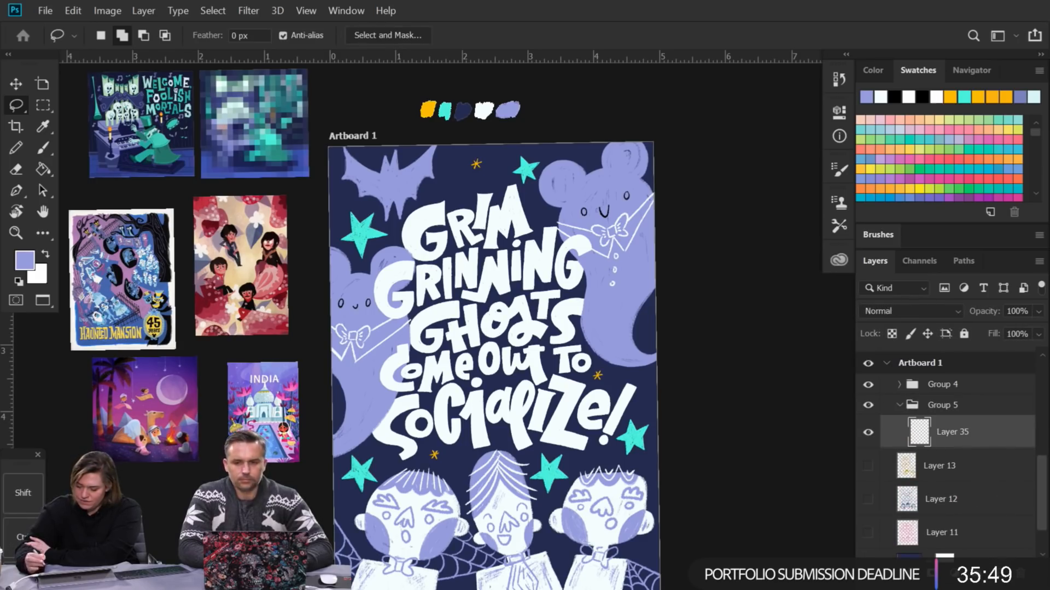
Step: Choose the "This will be good..." brush and set the foreground to a darker shade of the poster's navy background
left_click(866, 237)
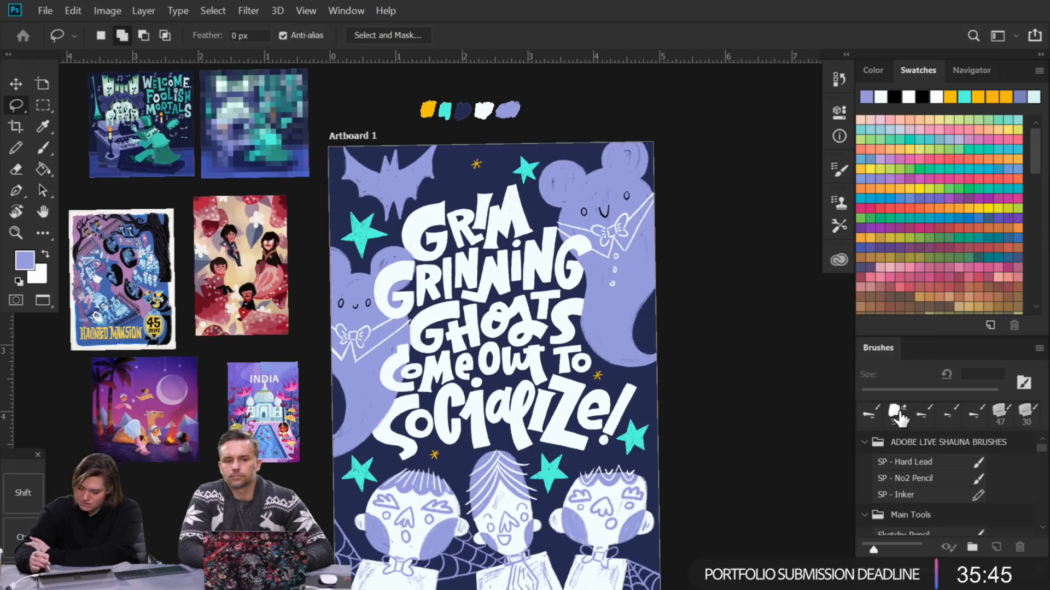
left_click(896, 412)
left_click(997, 415)
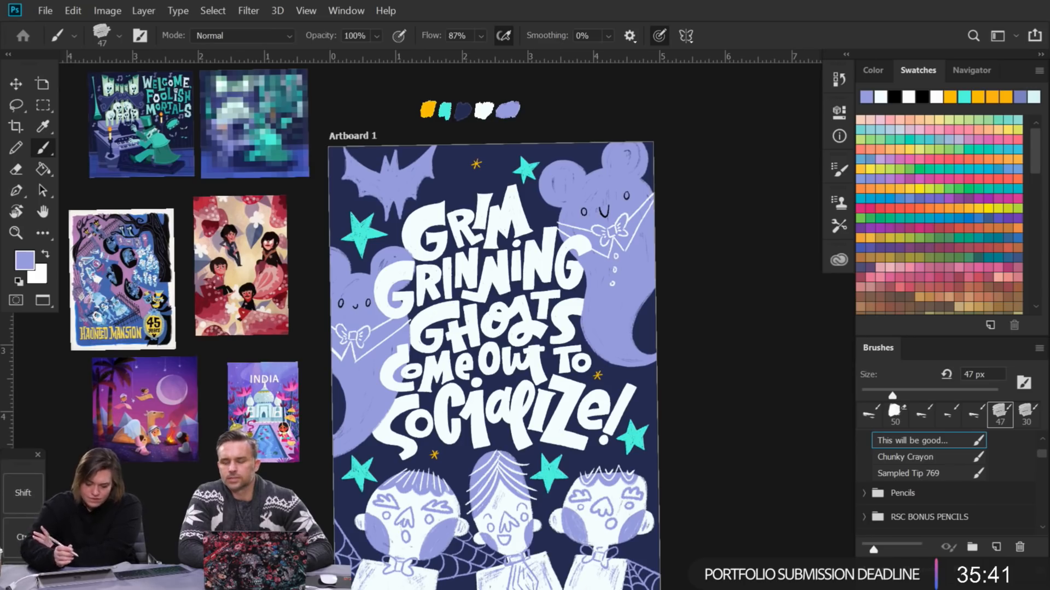
left_click(454, 209, "alt")
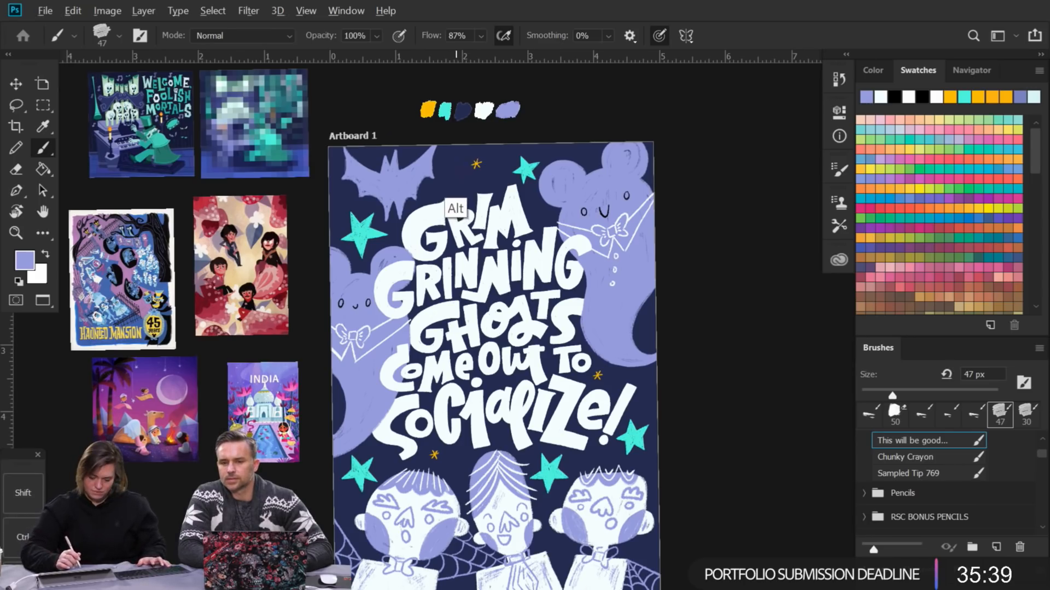
left_click(24, 261)
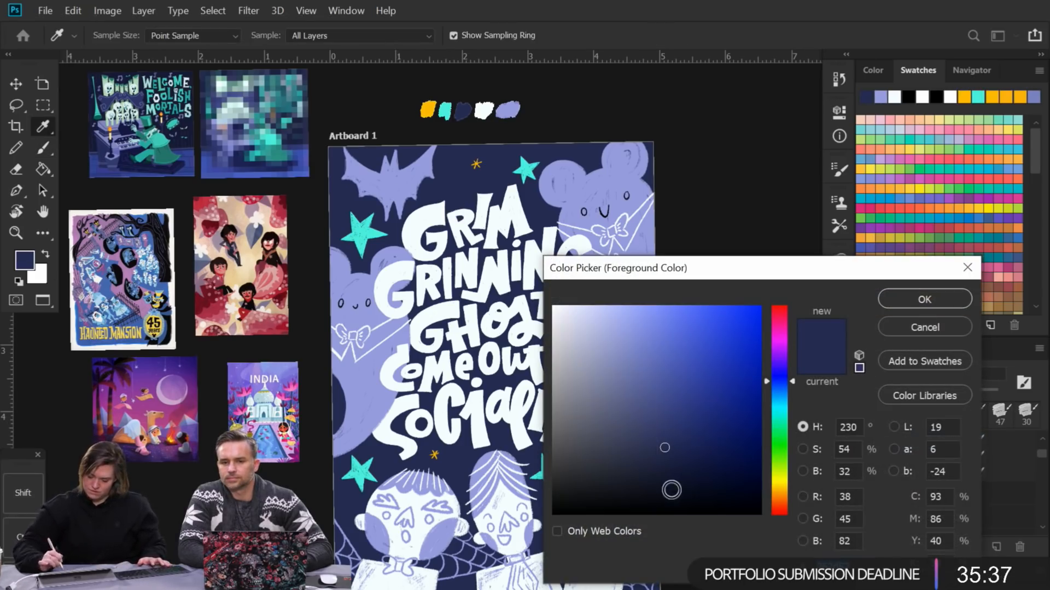
left_click(674, 492)
left_click(924, 300)
Step: Paint rough dark columns behind the lettering and characters on the new layer, using the brush at 300 px and 200 px
key("bracketright")
key("bracketright")
key("bracketright")
key("bracketright")
key("bracketright")
key("bracketright")
key("bracketright")
key("bracketright")
key("bracketright")
key("bracketright")
key("bracketright")
key("bracketright")
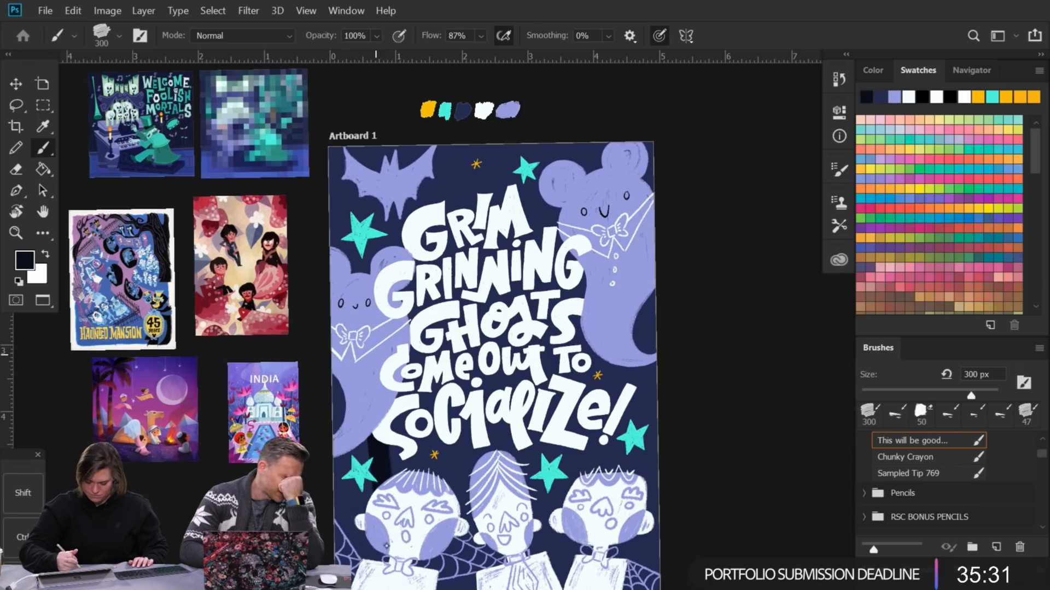
scroll(464, 328, "down", 3)
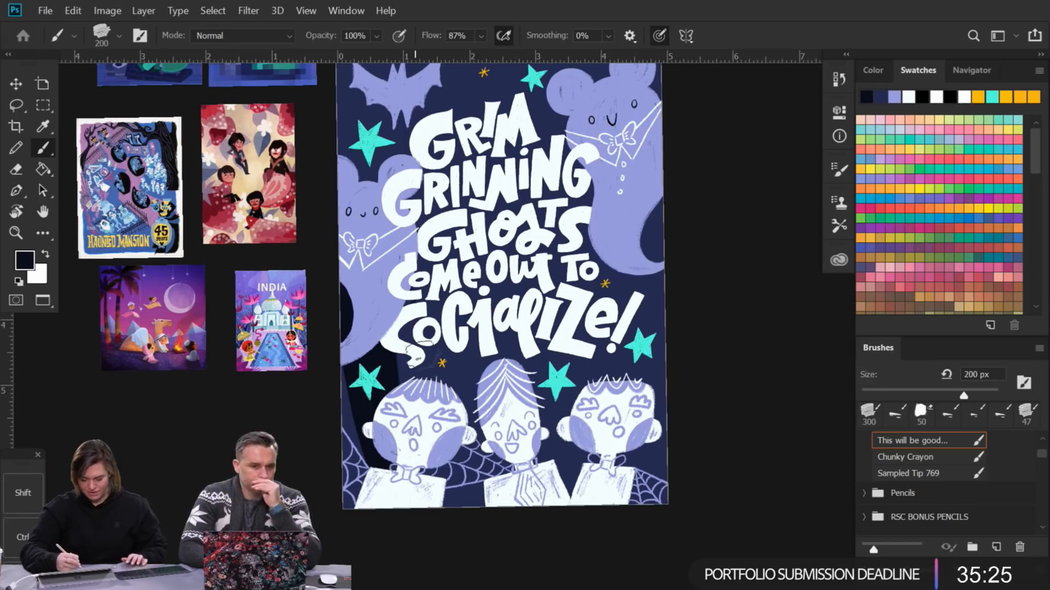
key("bracketleft")
key("bracketleft")
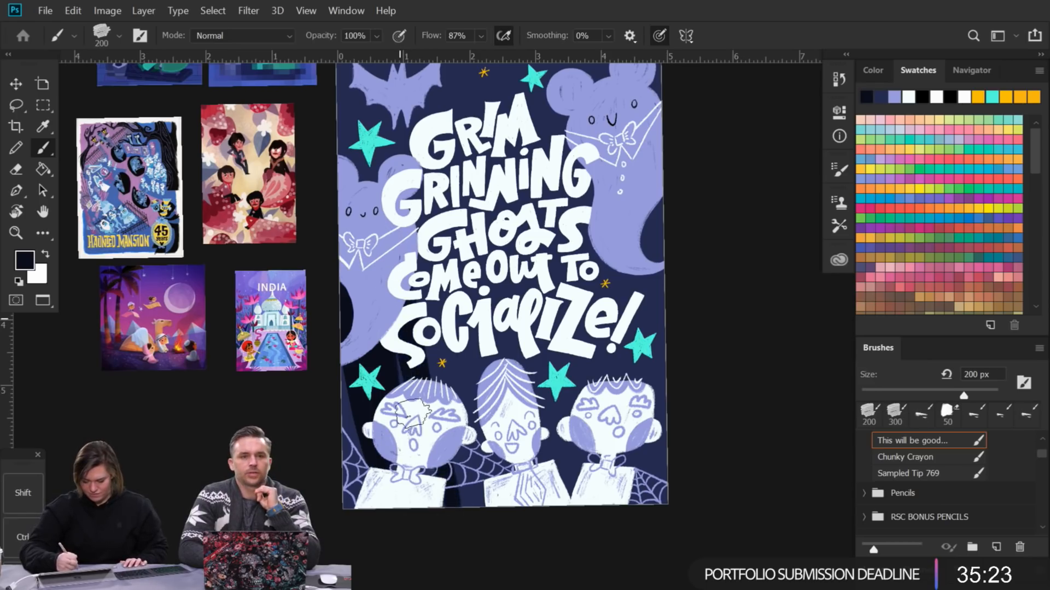
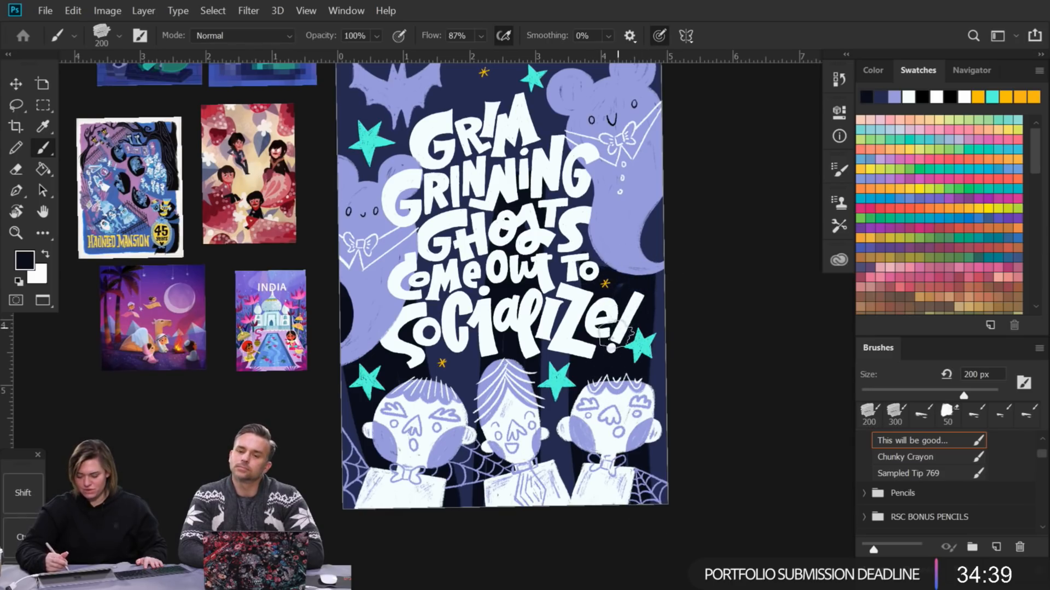
Step: Hide Group 4, square off the top of the poster's right column, and fill the gaps in the centre column
key("space")
left_click_drag(622, 344, 624, 381)
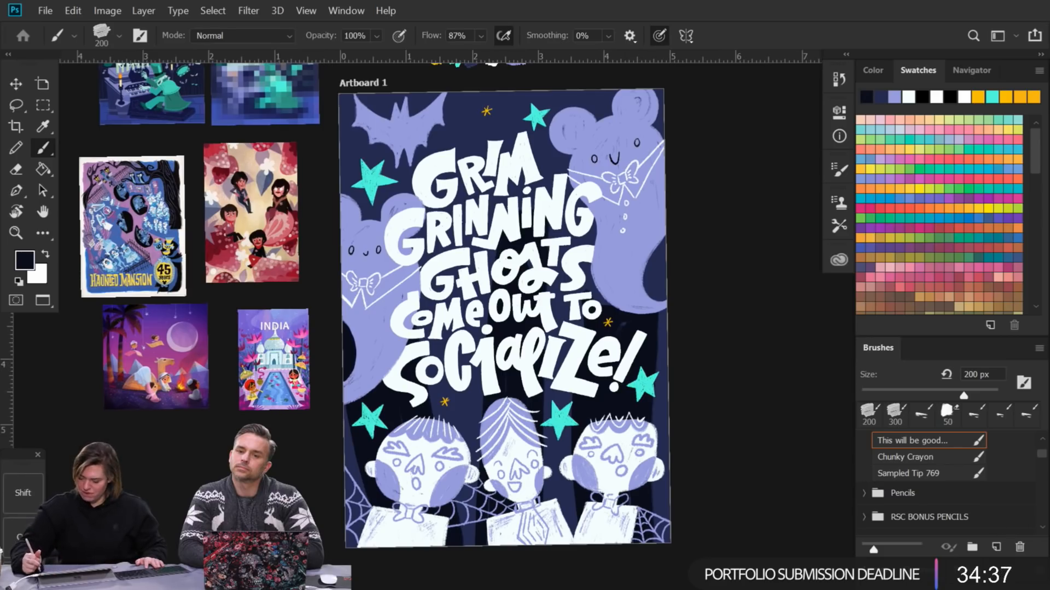
left_click(881, 573)
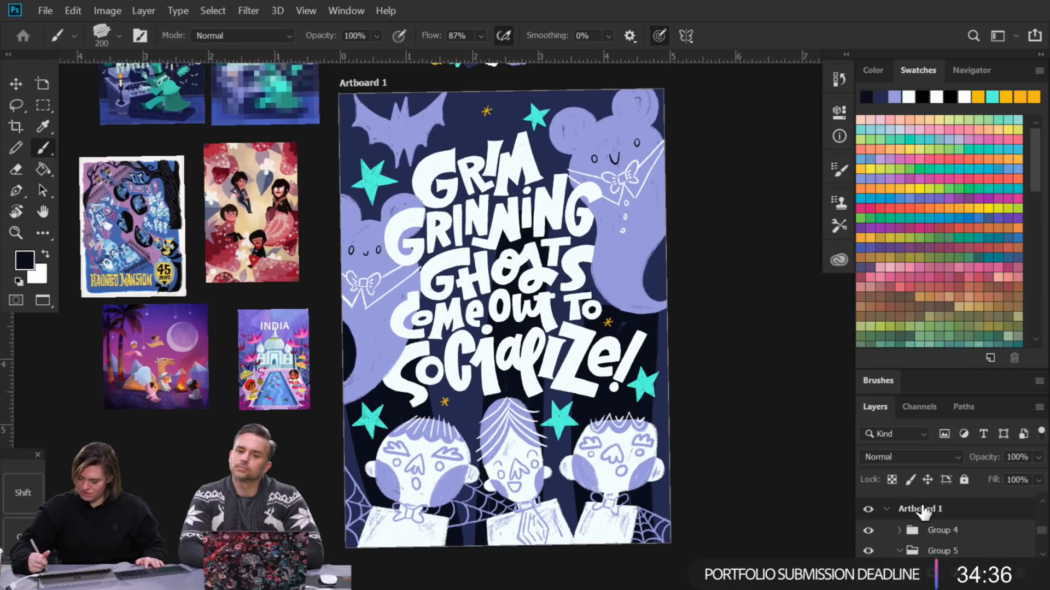
left_click(869, 530)
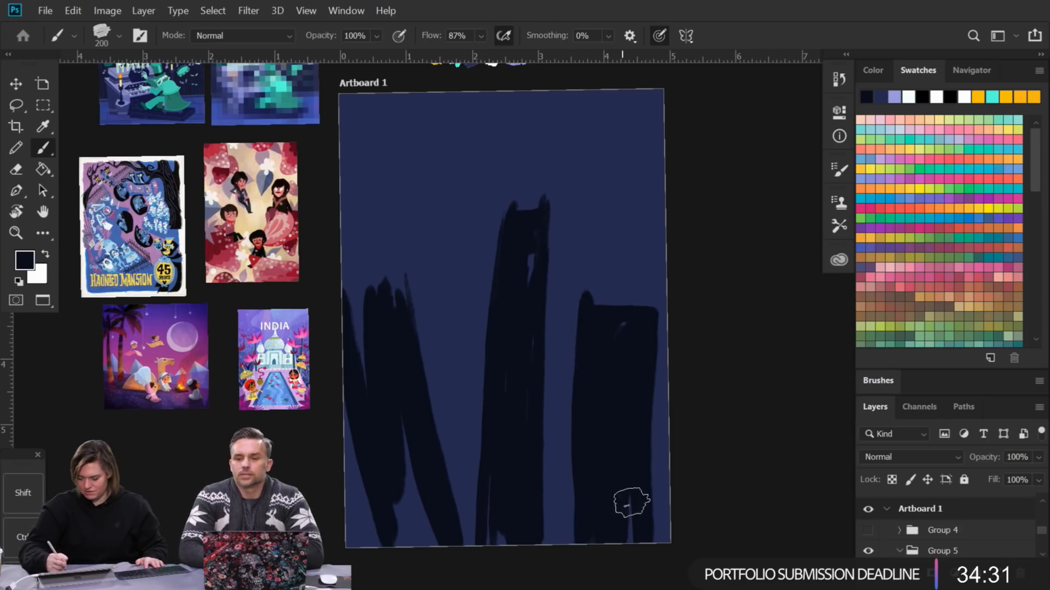
mouse_move(581, 293)
left_mouse_down()
mouse_move(651, 298)
mouse_move(645, 364)
mouse_move(646, 310)
mouse_move(599, 310)
mouse_move(622, 312)
left_mouse_up()
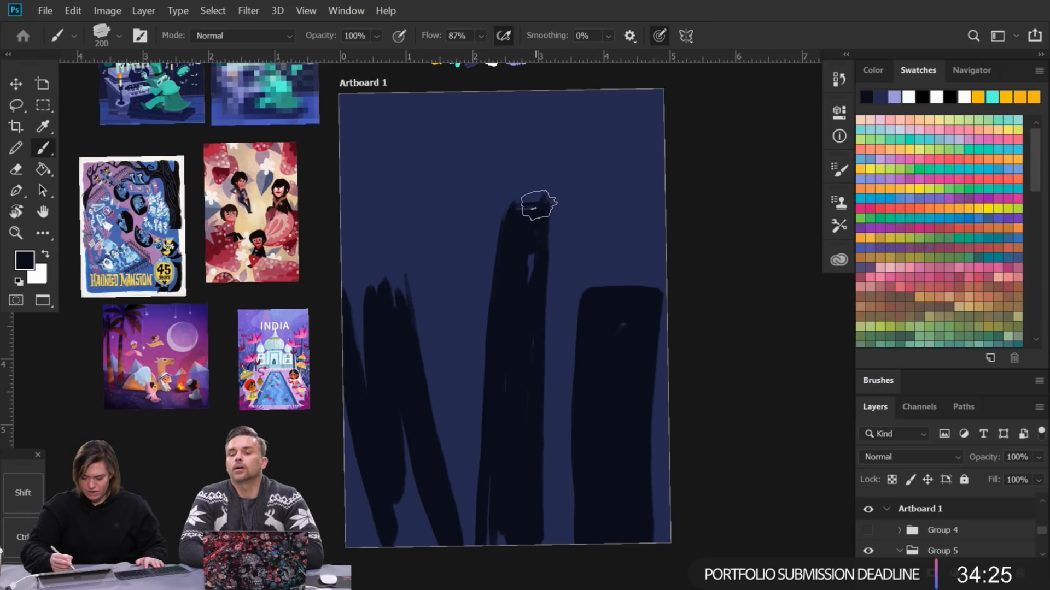
mouse_move(508, 207)
left_mouse_down()
mouse_move(501, 295)
mouse_move(524, 262)
mouse_move(519, 219)
mouse_move(502, 515)
left_mouse_up()
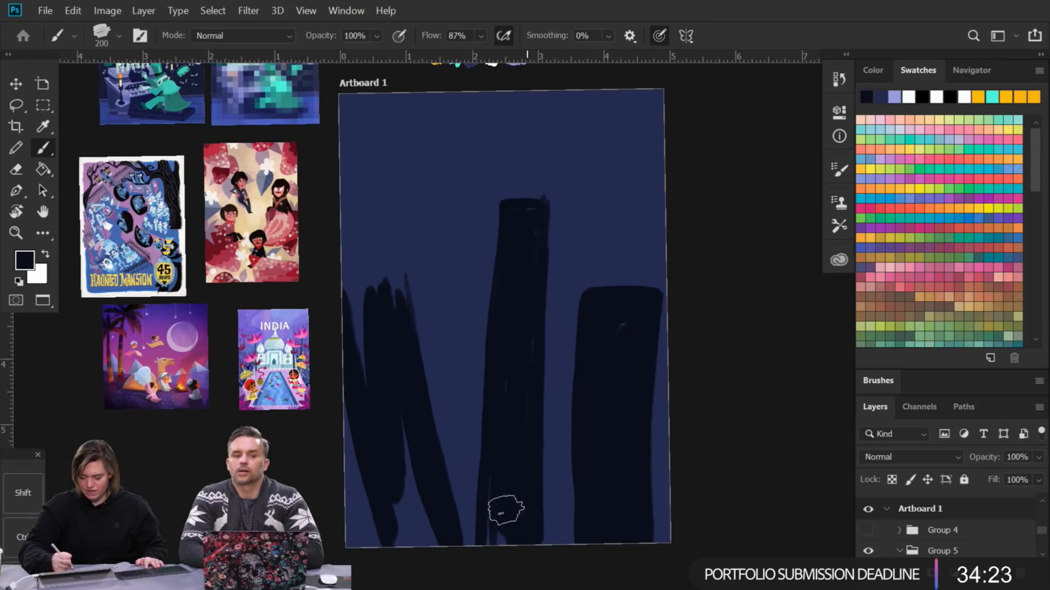
Step: Paint a round head with side bumps and a neck on the centre column, and fill the left column solid
mouse_move(531, 118)
left_mouse_down()
mouse_move(559, 124)
mouse_move(539, 117)
mouse_move(530, 158)
mouse_move(537, 137)
mouse_move(525, 132)
mouse_move(529, 175)
left_mouse_up()
mouse_move(522, 139)
left_mouse_down()
mouse_move(543, 149)
mouse_move(480, 150)
mouse_move(552, 169)
mouse_move(543, 236)
left_mouse_up()
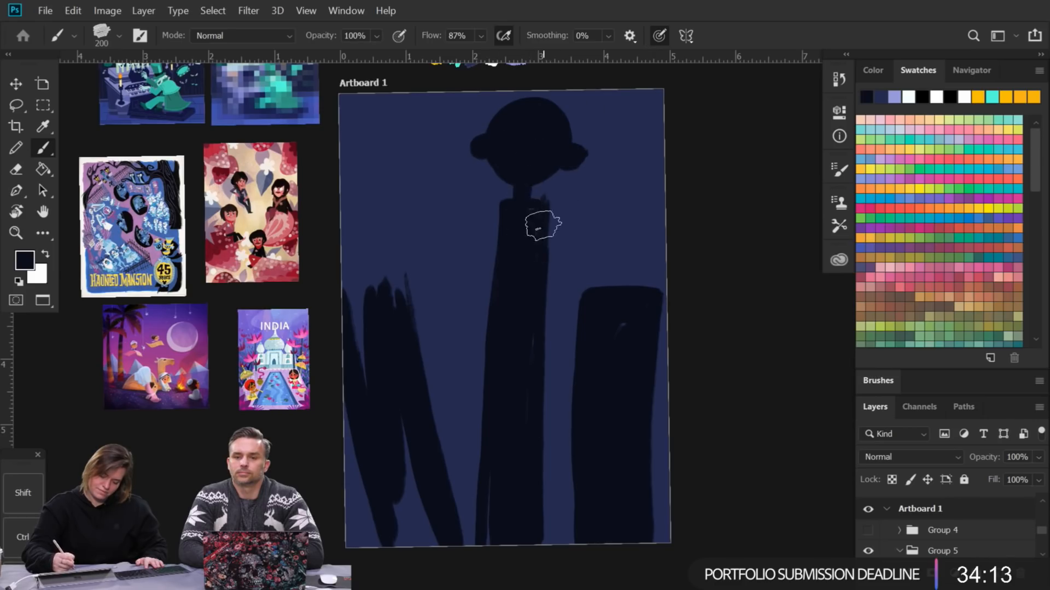
mouse_move(354, 284)
left_mouse_down()
mouse_move(419, 287)
mouse_move(375, 286)
mouse_move(405, 309)
left_mouse_up()
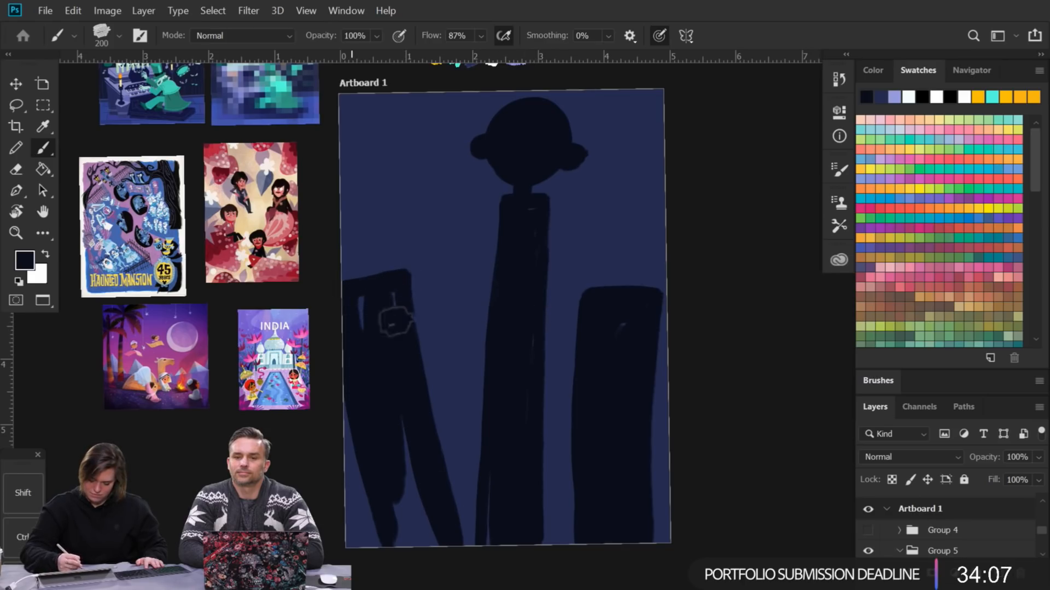
mouse_move(407, 440)
left_mouse_down()
mouse_move(445, 567)
mouse_move(422, 497)
mouse_move(410, 504)
left_mouse_up()
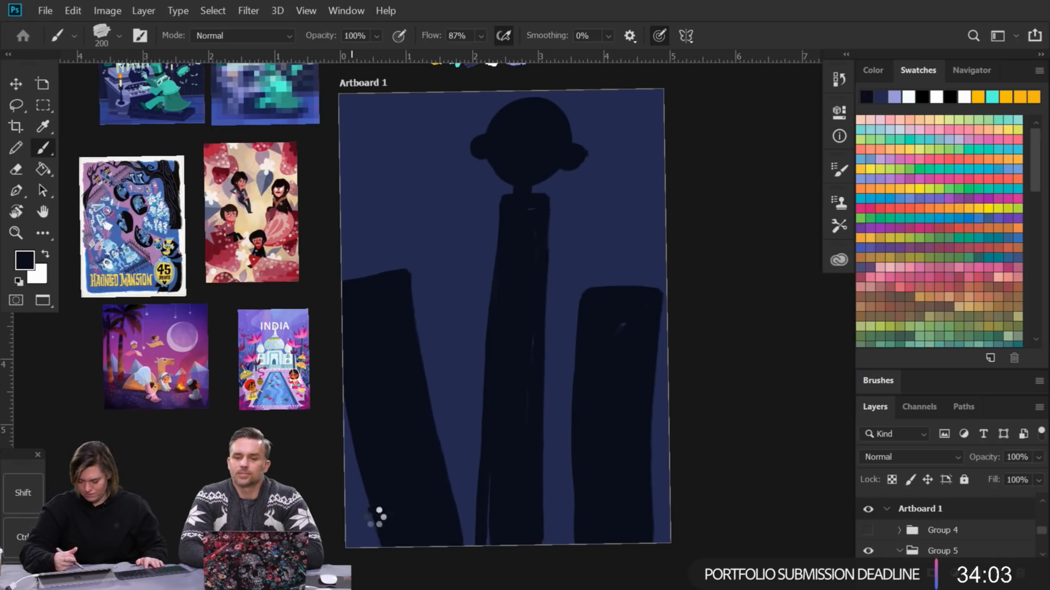
Step: Paint a round, eared head on the left column and a squarish head on the right one, and show Group 4 again
mouse_move(337, 228)
left_mouse_down()
mouse_move(325, 250)
mouse_move(358, 257)
mouse_move(391, 236)
mouse_move(381, 206)
mouse_move(348, 181)
mouse_move(319, 197)
mouse_move(347, 254)
mouse_move(389, 225)
mouse_move(348, 175)
left_mouse_up()
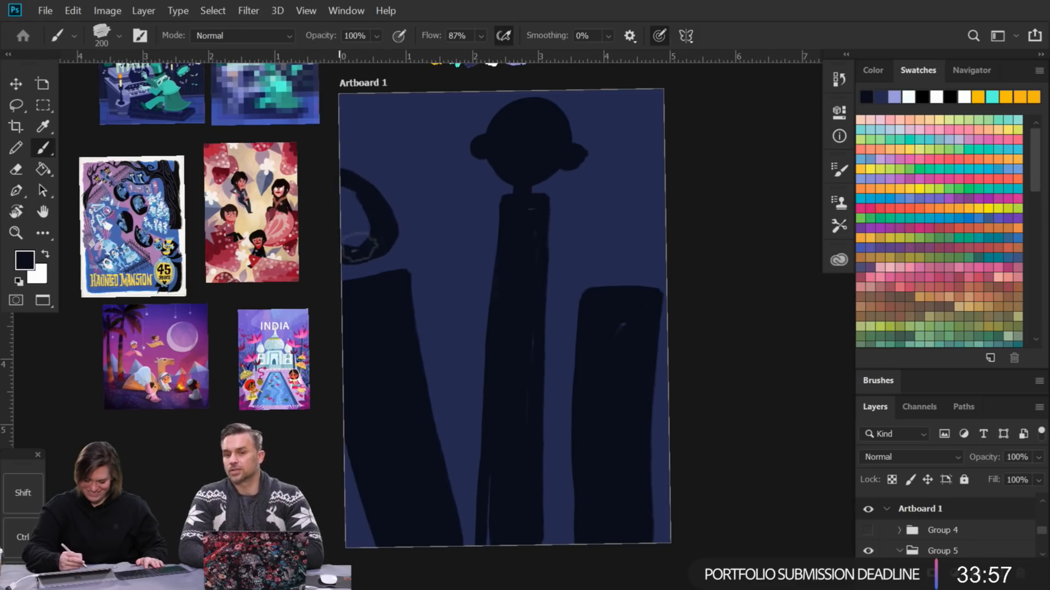
mouse_move(352, 235)
left_mouse_down()
mouse_move(362, 218)
mouse_move(368, 293)
left_mouse_up()
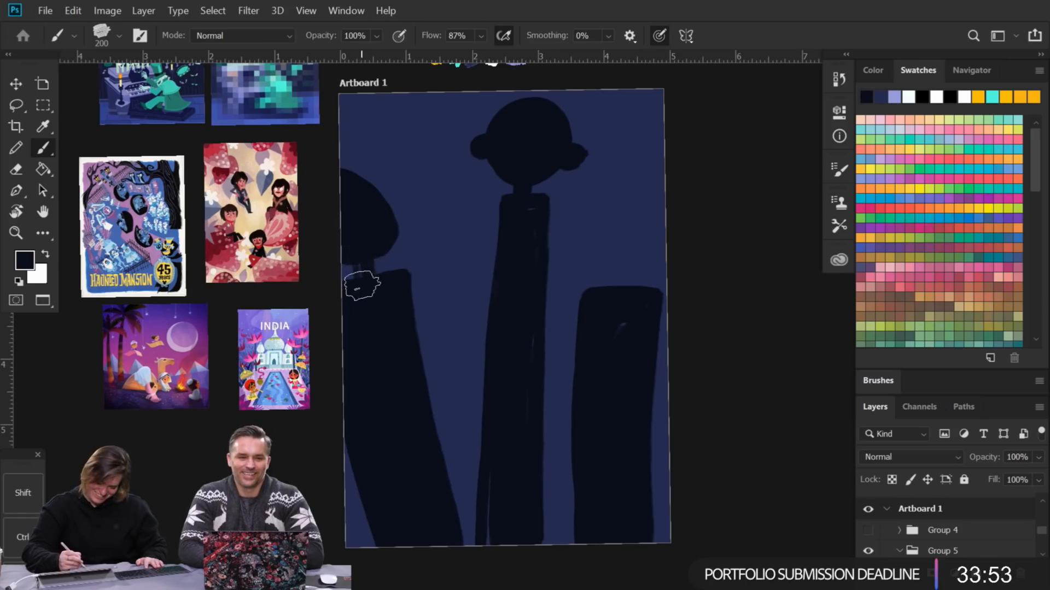
mouse_move(399, 218)
left_mouse_down()
mouse_move(387, 234)
mouse_move(380, 228)
left_mouse_up()
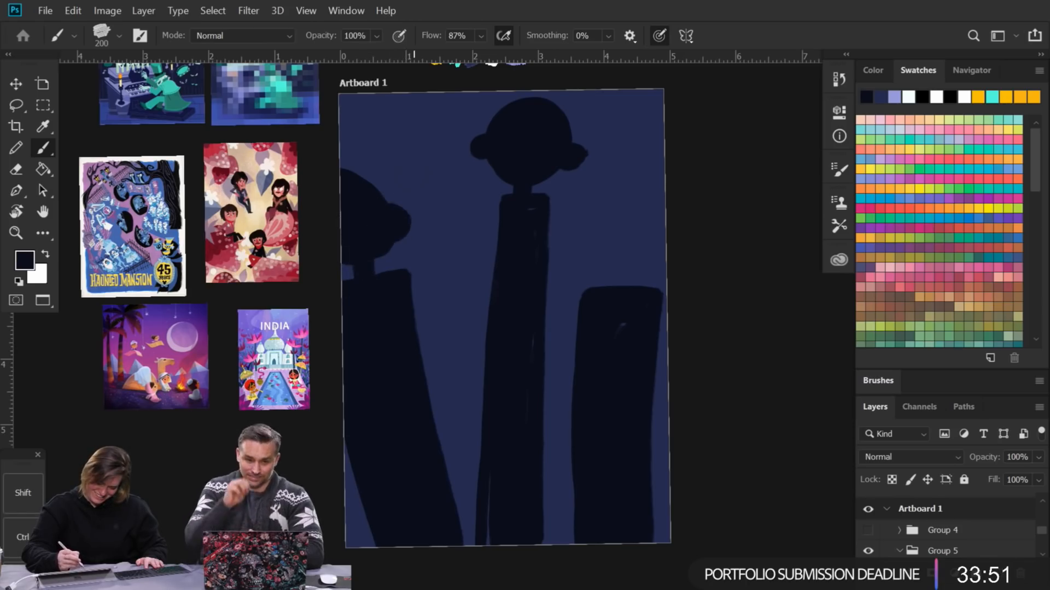
scroll(951, 530, "down", 1)
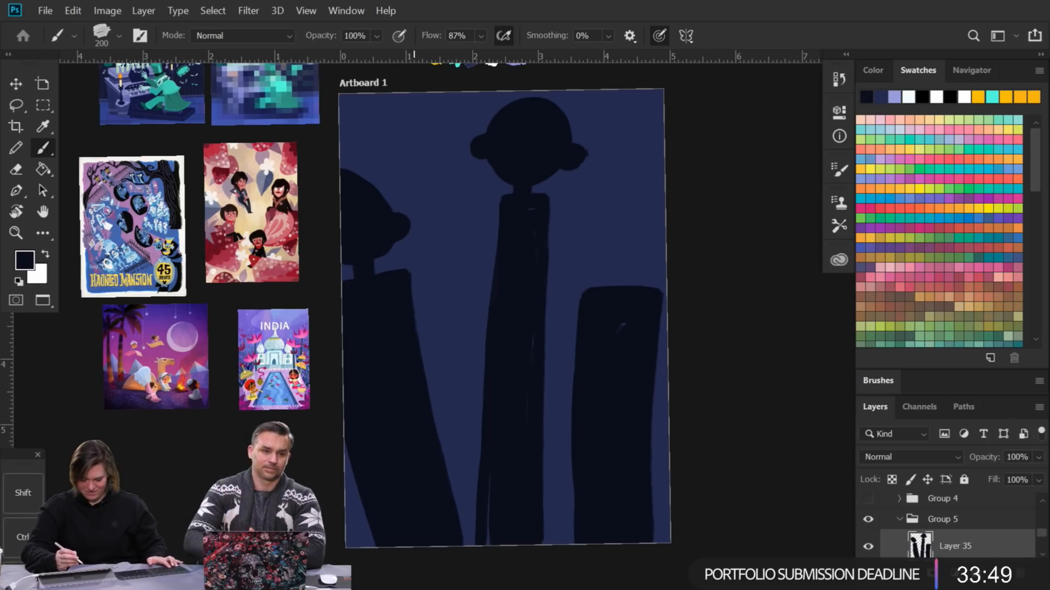
mouse_move(355, 185)
left_mouse_down()
mouse_move(375, 183)
mouse_move(363, 164)
mouse_move(363, 192)
left_mouse_up()
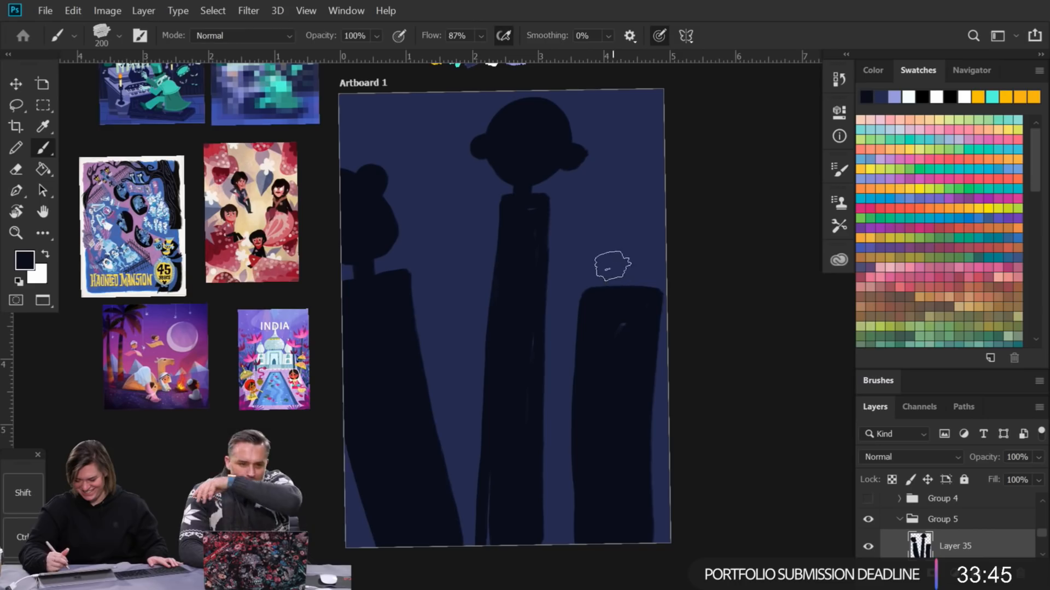
mouse_move(606, 266)
left_mouse_down()
mouse_move(633, 271)
mouse_move(590, 258)
mouse_move(597, 201)
mouse_move(646, 206)
mouse_move(644, 258)
mouse_move(649, 233)
mouse_move(620, 272)
mouse_move(594, 254)
mouse_move(606, 192)
mouse_move(650, 196)
mouse_move(642, 253)
mouse_move(599, 262)
mouse_move(595, 214)
mouse_move(615, 185)
mouse_move(650, 197)
mouse_move(611, 201)
mouse_move(622, 219)
mouse_move(614, 253)
mouse_move(628, 251)
mouse_move(615, 310)
mouse_move(629, 238)
mouse_move(616, 286)
left_mouse_up()
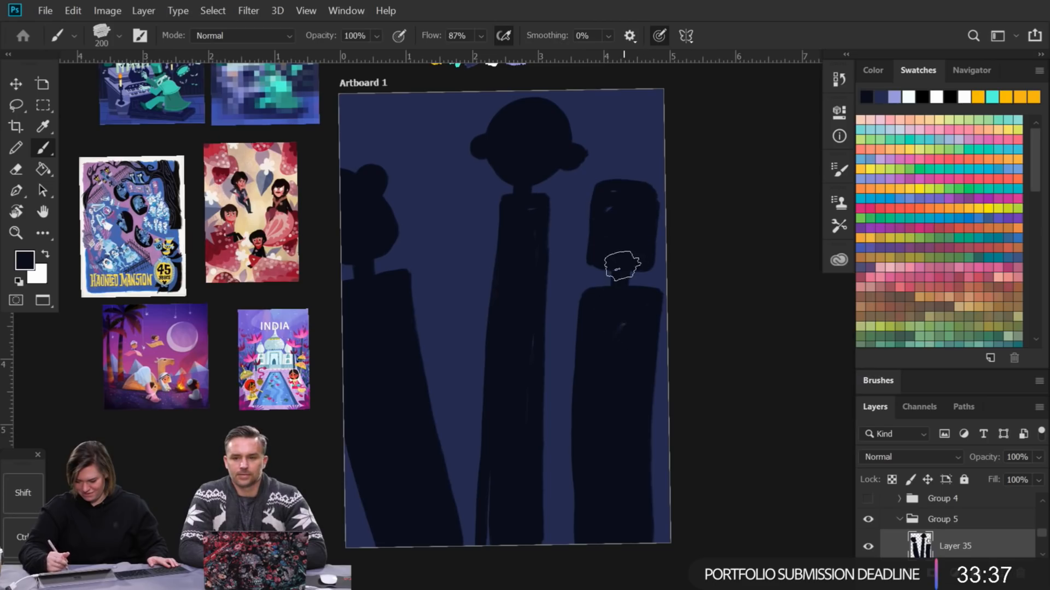
left_click(874, 499)
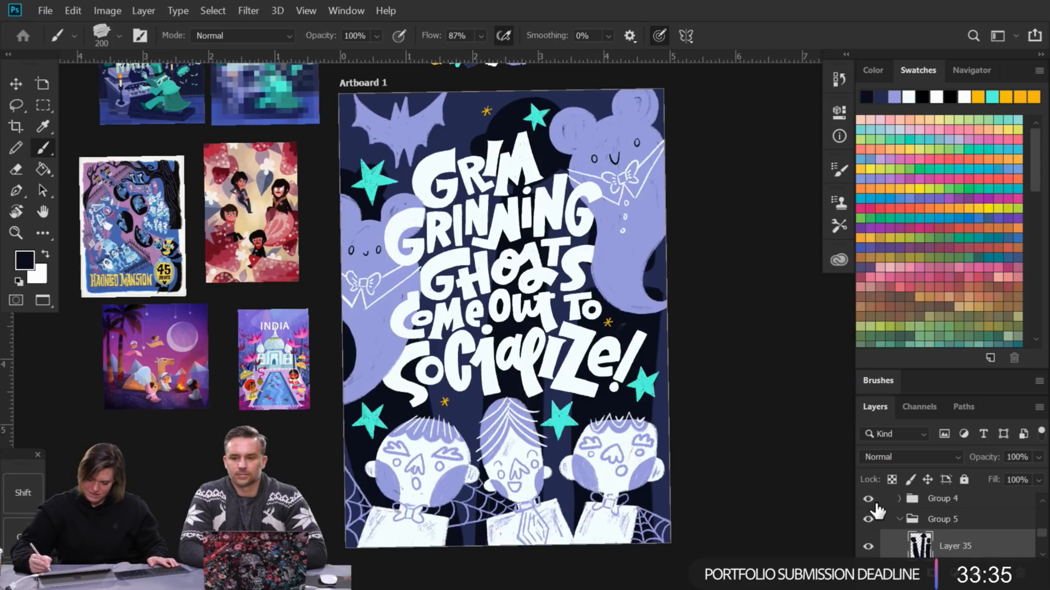
Step: Toggle Layer 35 on and off to compare the whole poster with and without the dark background silhouettes
scroll(616, 445, "down", 3)
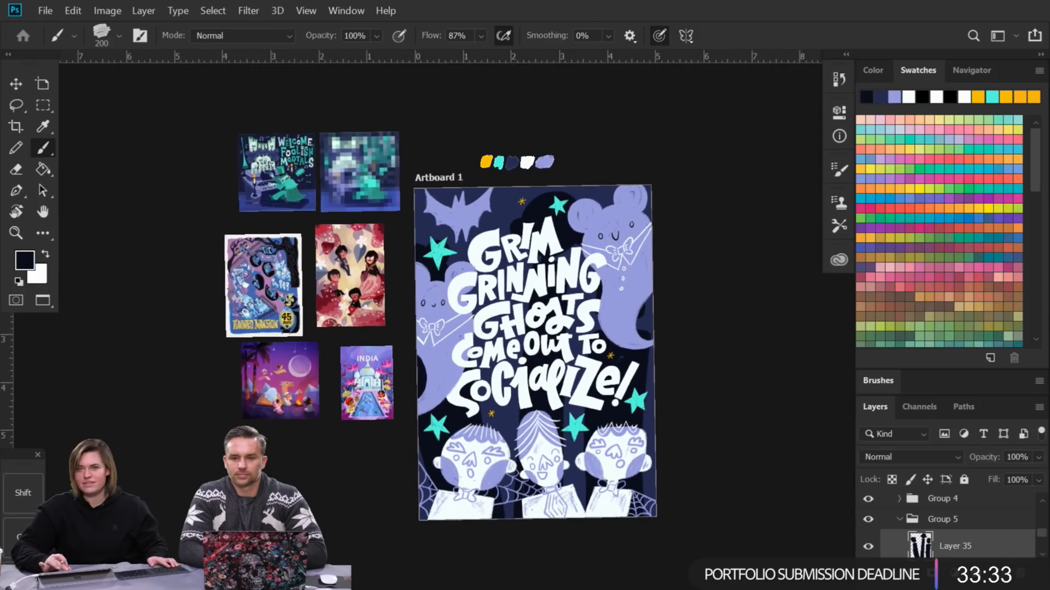
left_click_drag(616, 444, 581, 443)
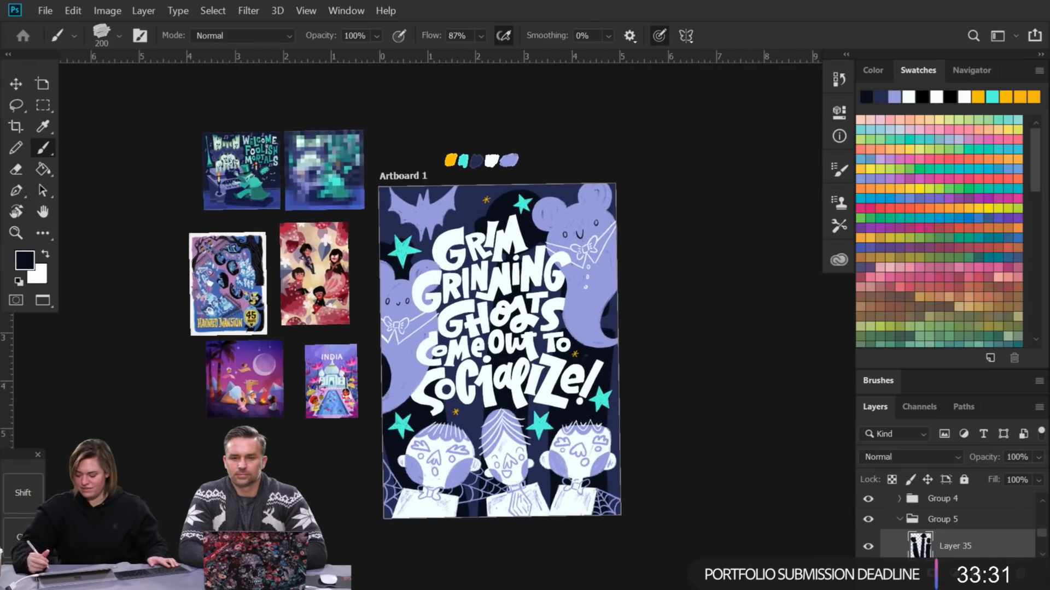
left_click(868, 546)
left_click(868, 546)
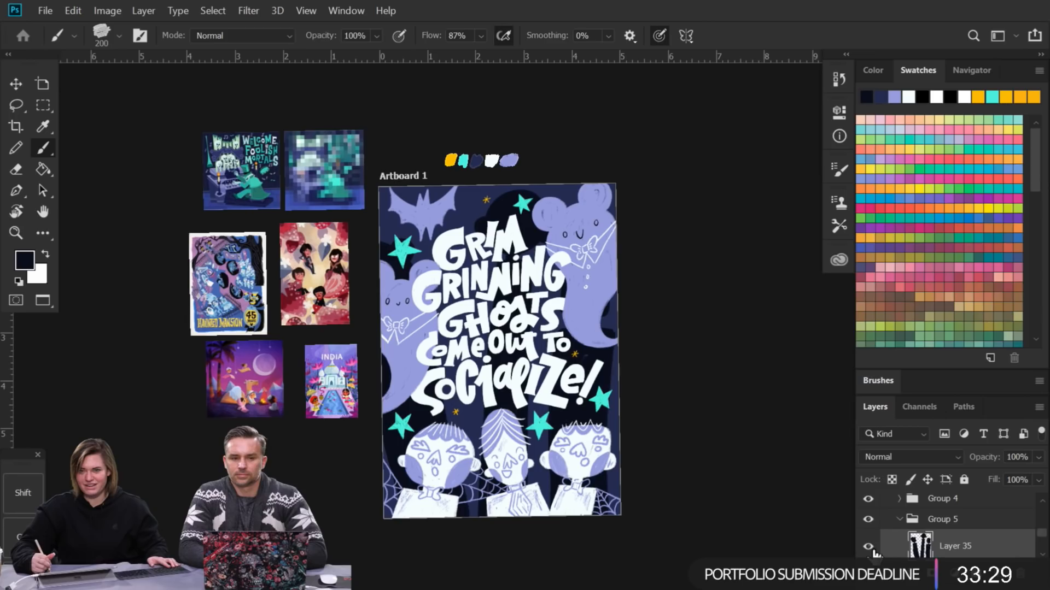
left_click(868, 546)
left_click(869, 546)
left_click(868, 546)
left_click(868, 546)
left_click(869, 546)
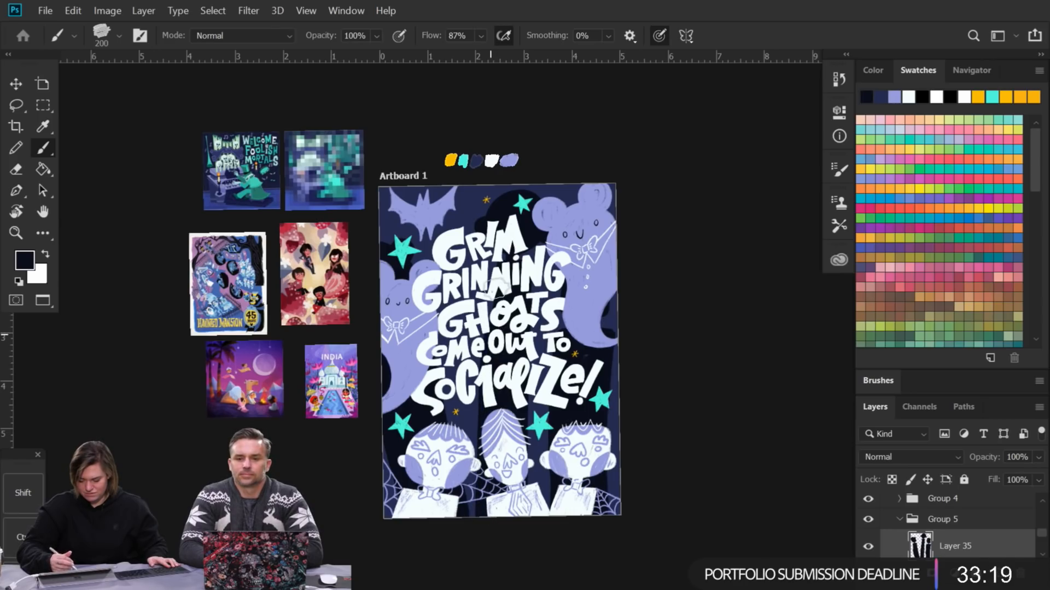
scroll(497, 404, "up", 3)
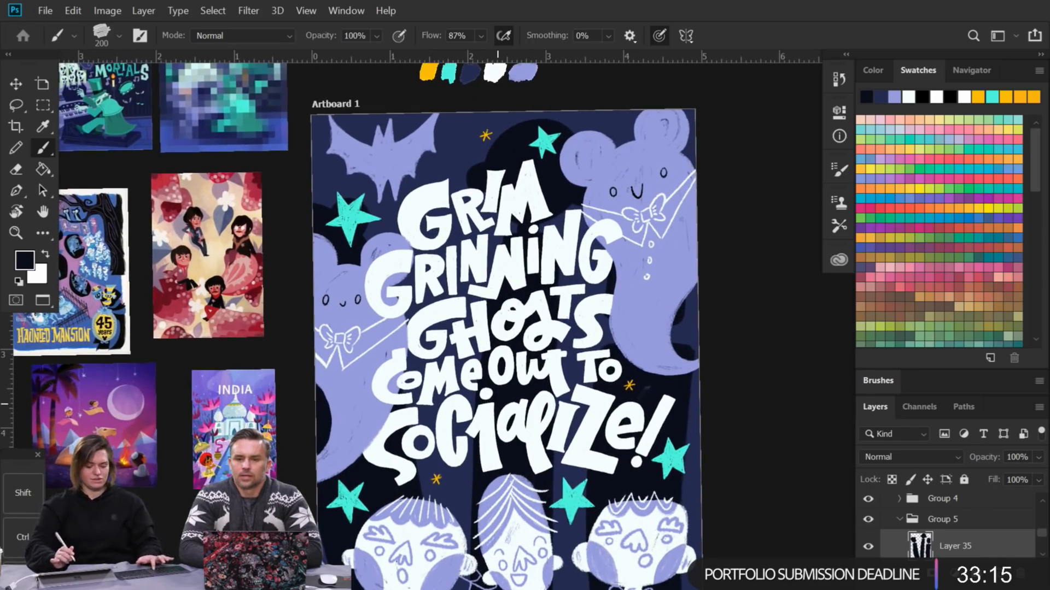
Step: Select the type group that holds the white lettering and add a new empty layer inside it
scroll(497, 404, "up", 2)
key("v")
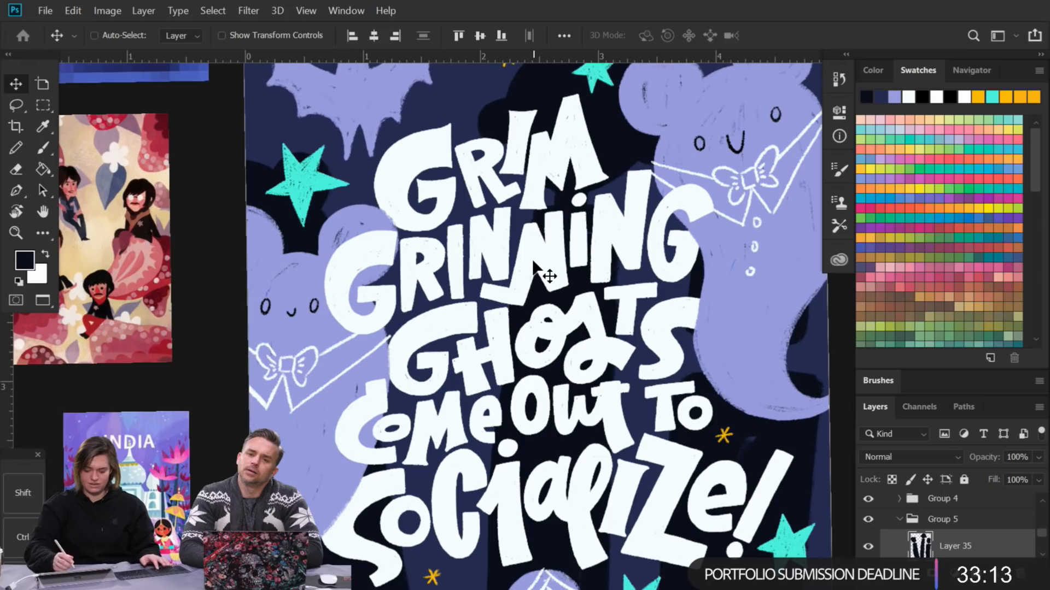
right_click(529, 265)
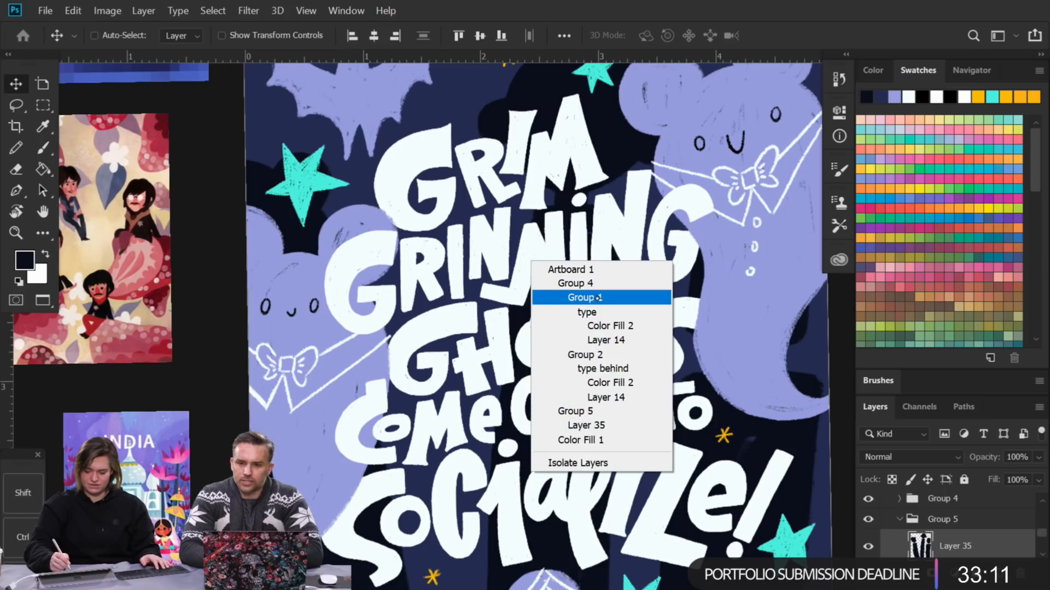
left_click(596, 313)
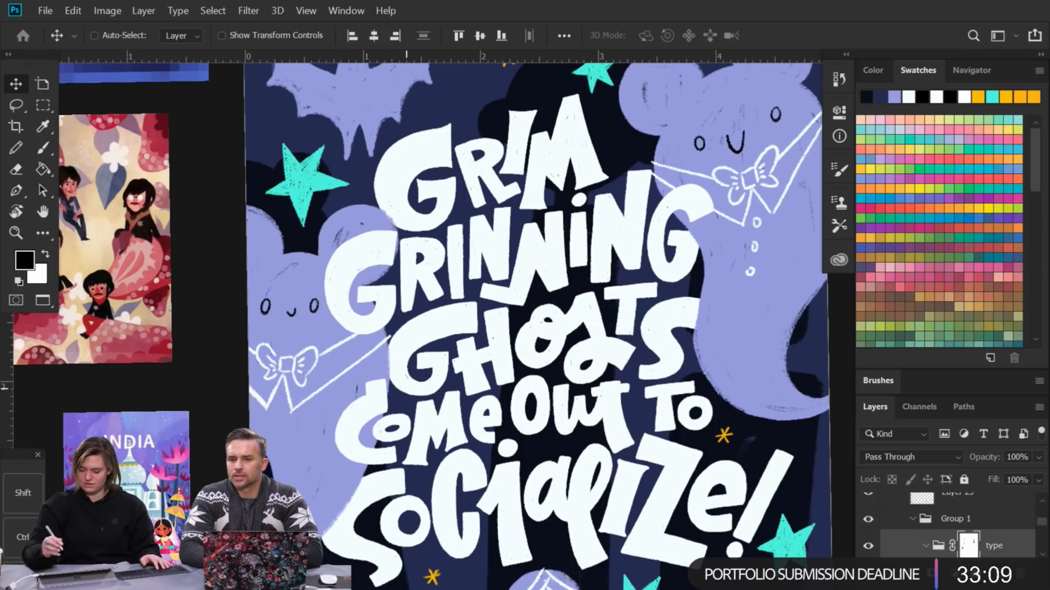
left_click(1000, 574)
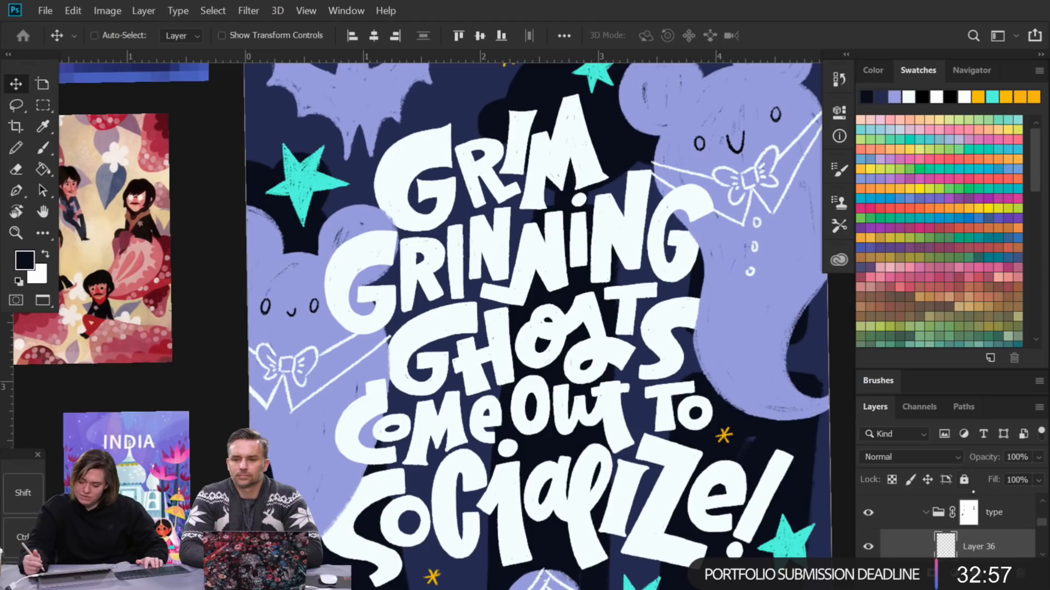
Step: Switch to the SP - Hard Lead brush at 33 px and try a short stroke on the word SOCIALIZE
left_click(890, 381)
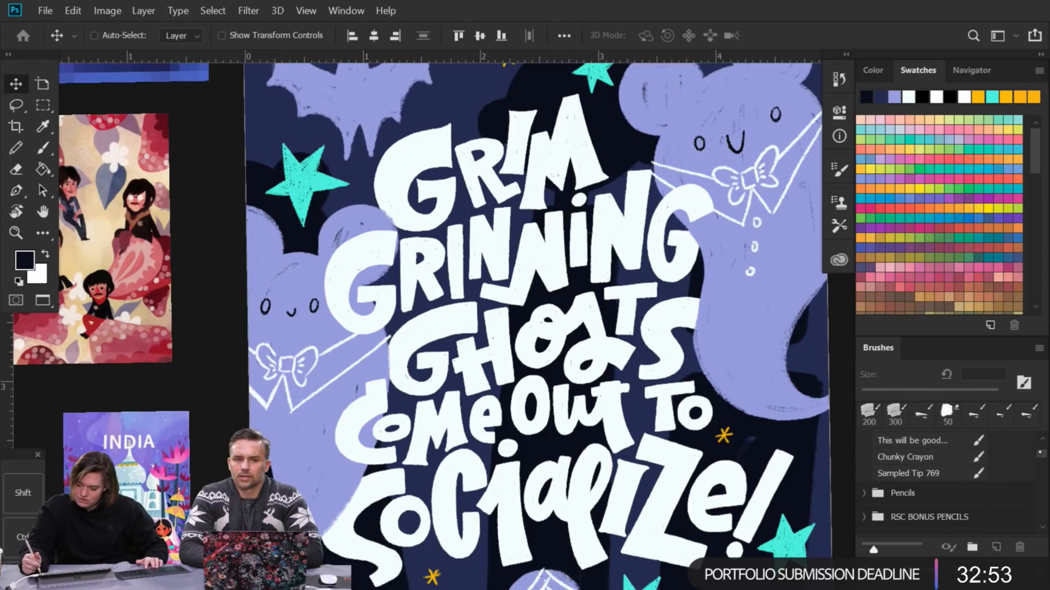
scroll(929, 481, "up", 3)
left_click(934, 462)
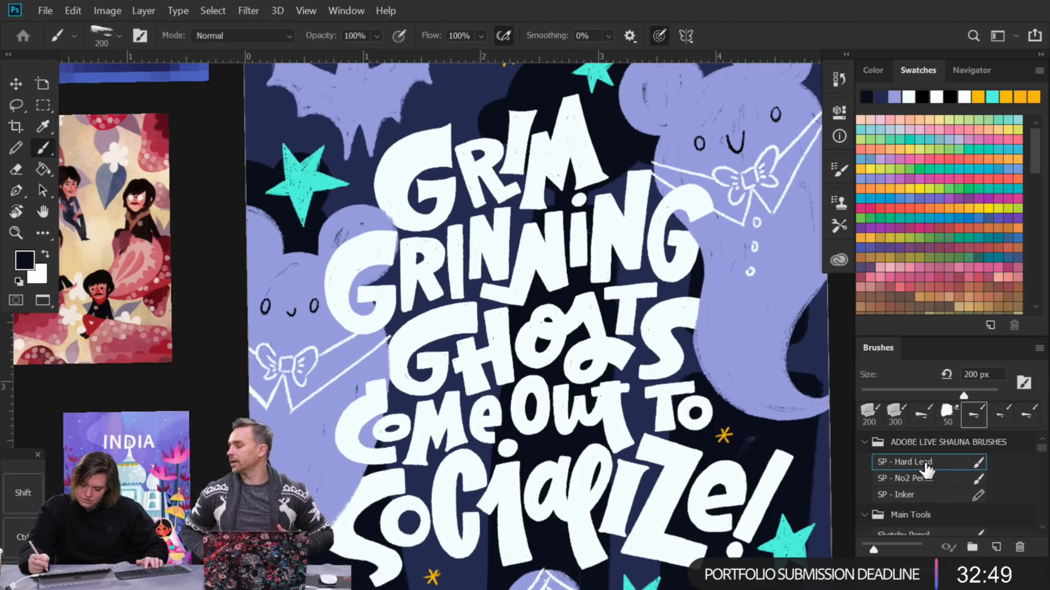
left_click(884, 391)
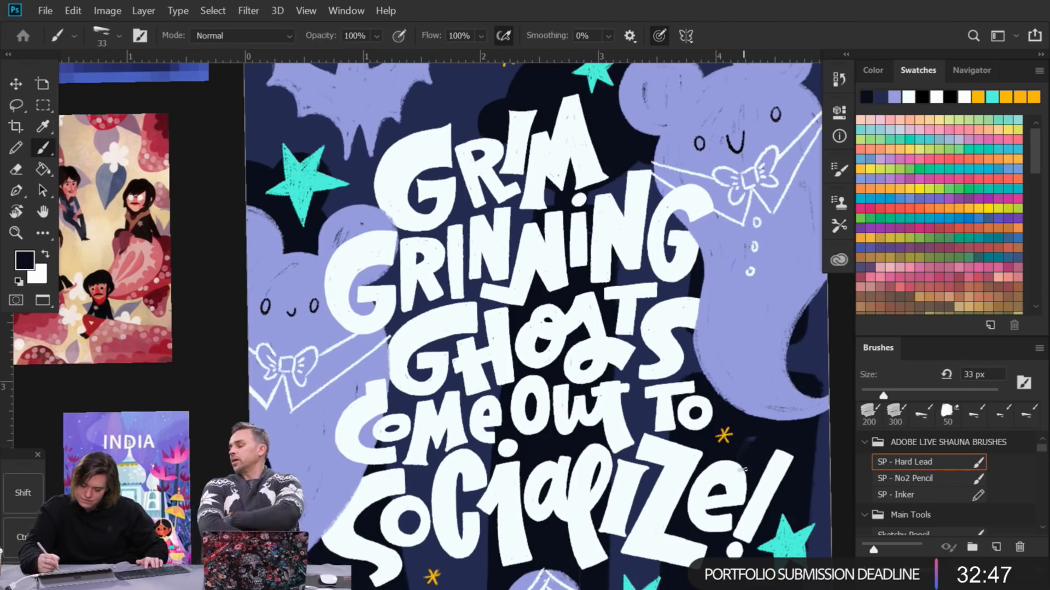
left_click_drag(733, 481, 753, 481)
key("ctrl+z")
Step: Sample a bright pink from the INDIA reference poster, test it with a scribble over the lettering, and undo the scribble
key("space")
left_click_drag(502, 430, 822, 436)
left_click(483, 512, "alt")
mouse_move(750, 307)
left_mouse_down()
mouse_move(702, 462)
mouse_move(760, 485)
left_mouse_up()
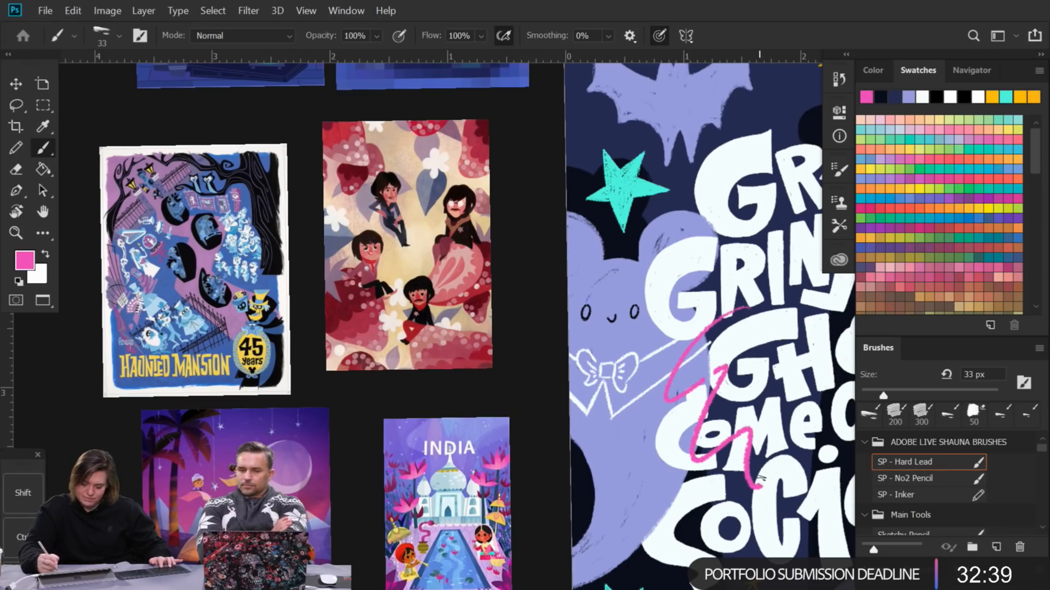
key("ctrl+z")
Step: Paint three pink dots on each of the first five letters of GRINNING
left_click_drag(800, 313, 851, 313)
left_click_drag(755, 273, 749, 319)
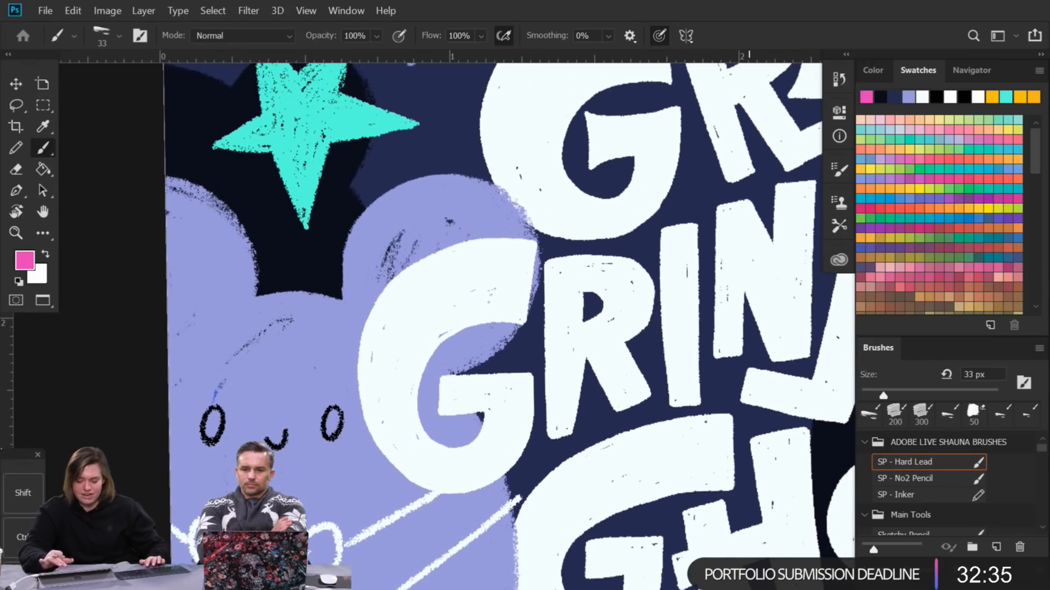
mouse_move(420, 309)
left_mouse_down()
mouse_move(416, 324)
mouse_move(418, 310)
left_mouse_up()
left_click_drag(388, 365, 389, 372)
mouse_move(402, 426)
left_mouse_down()
mouse_move(400, 440)
mouse_move(397, 429)
left_mouse_up()
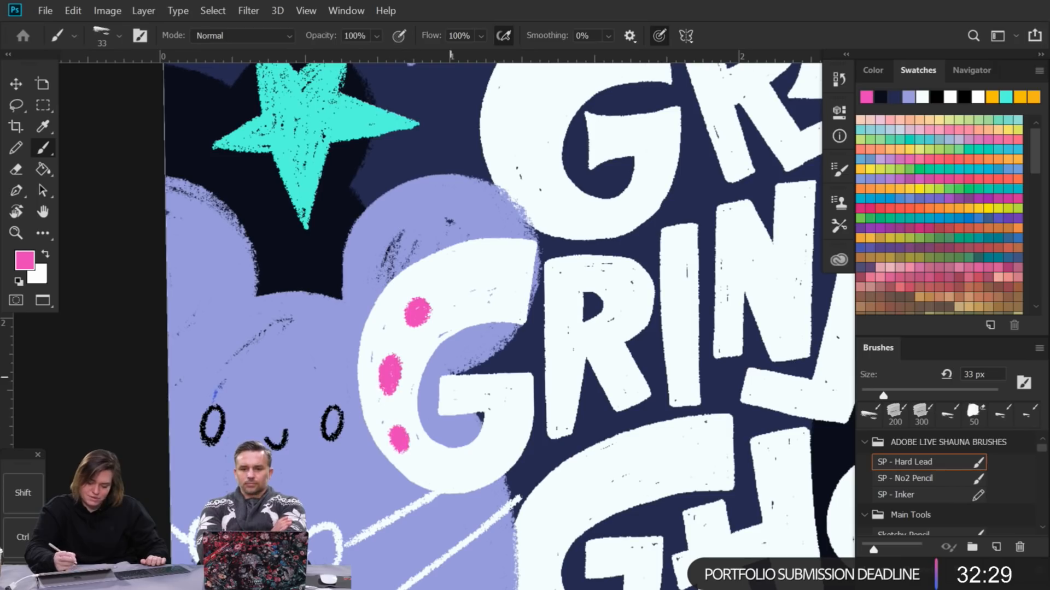
mouse_move(557, 343)
left_mouse_down()
mouse_move(567, 346)
mouse_move(560, 381)
left_mouse_up()
left_click_drag(676, 273, 676, 277)
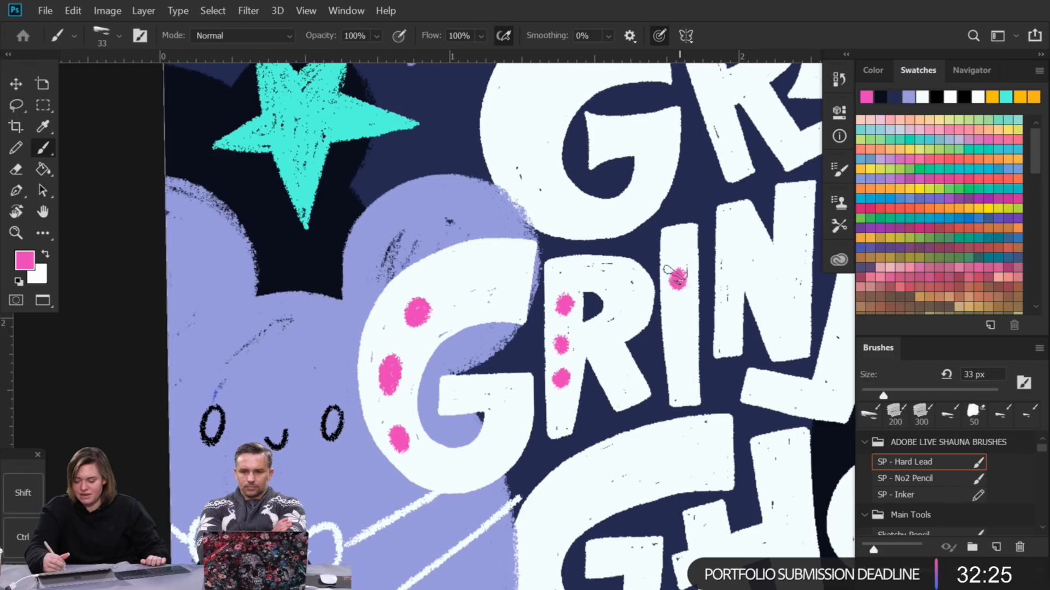
left_click_drag(676, 316, 678, 314)
mouse_move(747, 241)
left_mouse_down()
mouse_move(764, 280)
mouse_move(574, 305)
left_mouse_up()
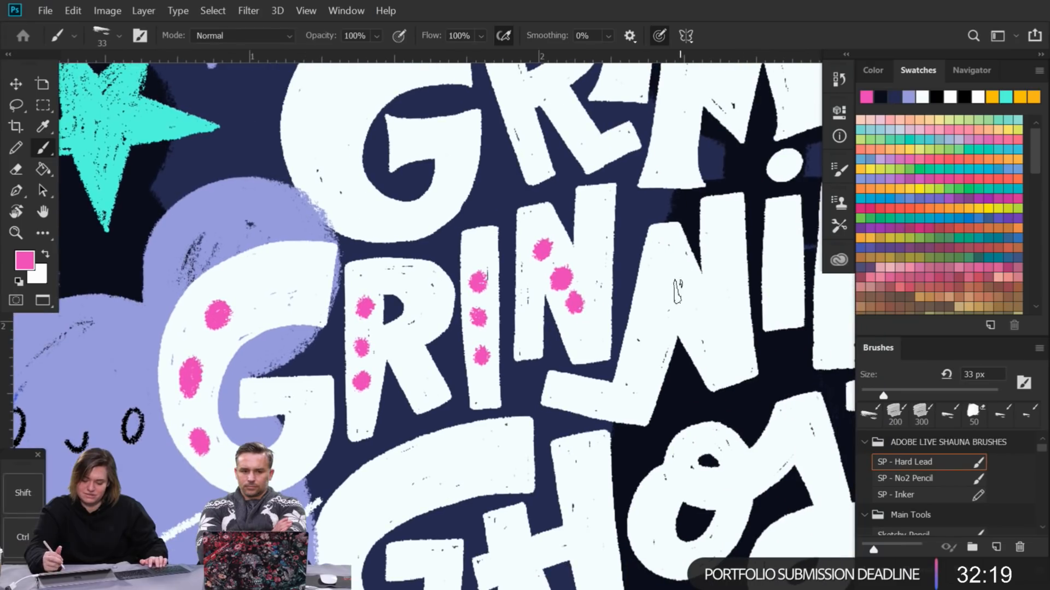
left_click(691, 308)
left_click(709, 331)
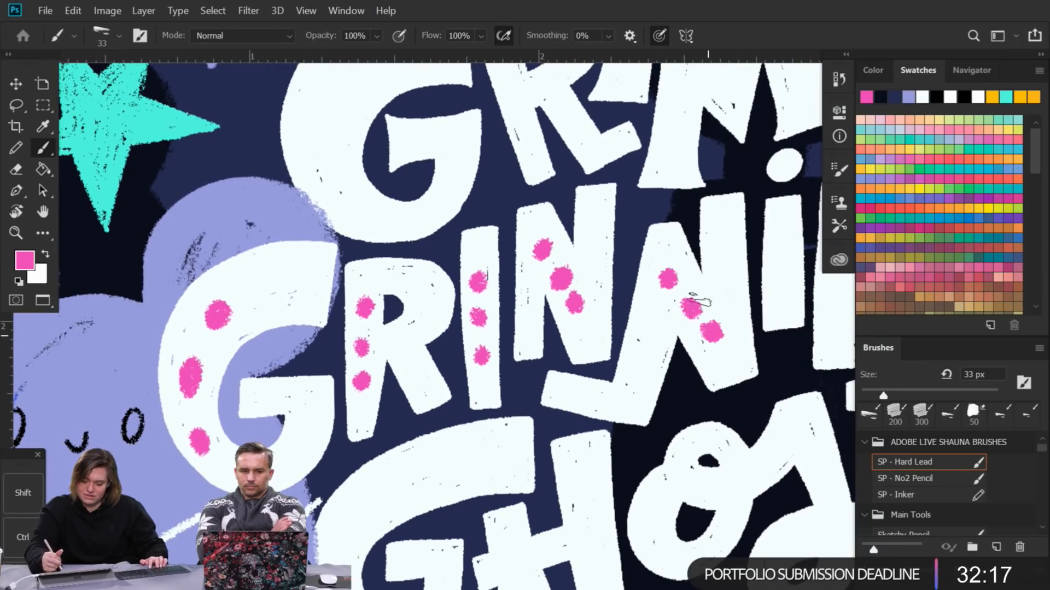
Step: Add three pink dots each to the second I and the last N of GRINNING
key("ctrl+minus")
key("ctrl+minus")
key("ctrl+minus")
key("ctrl+minus")
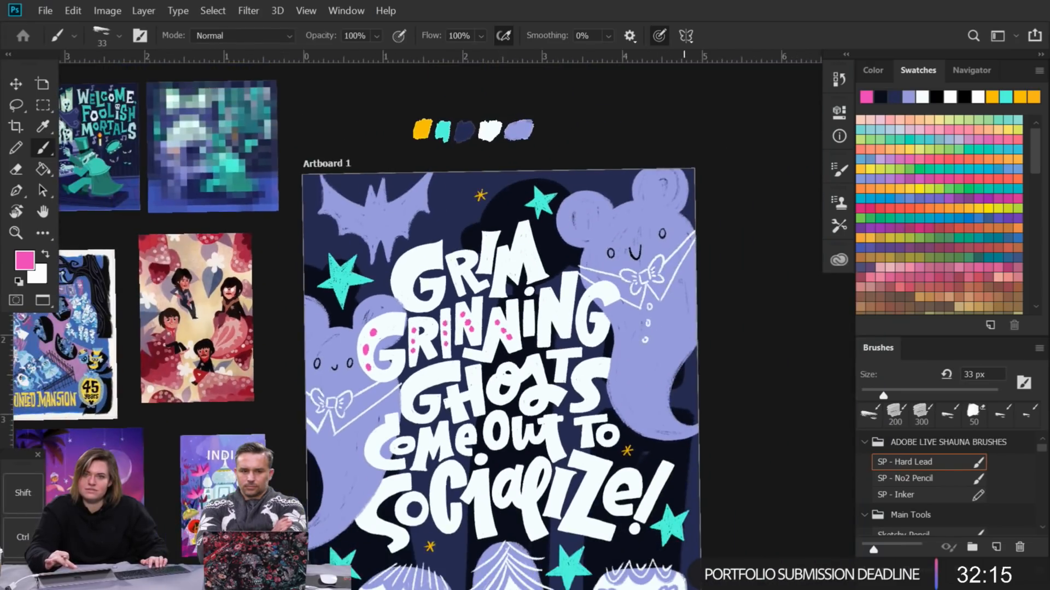
left_click_drag(571, 310, 612, 310)
mouse_move(389, 198)
left_mouse_down()
mouse_move(323, 197)
mouse_move(372, 198)
left_mouse_up()
left_click_drag(668, 281, 684, 282)
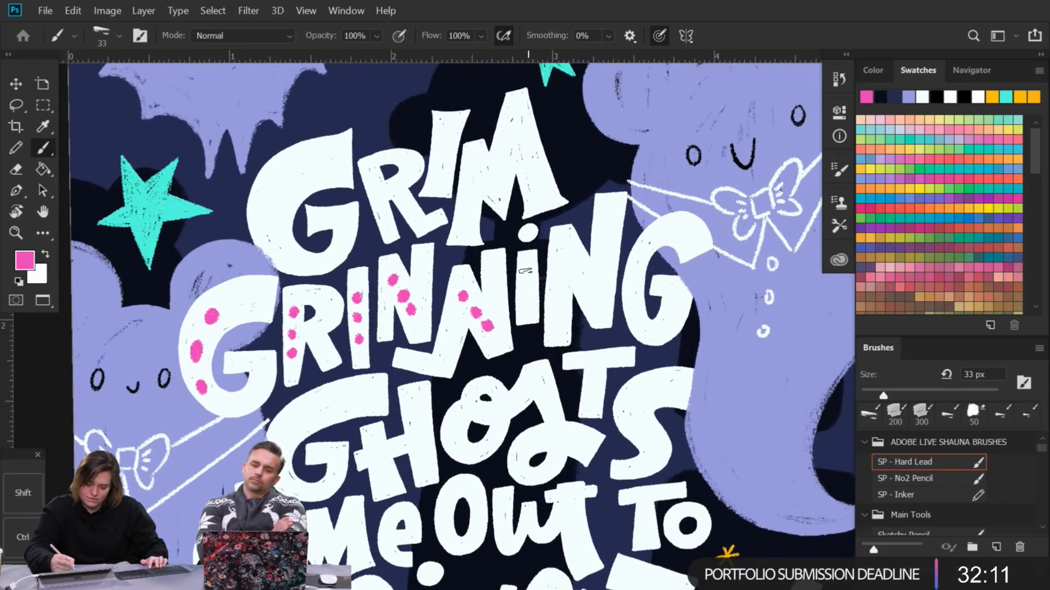
left_click(526, 286)
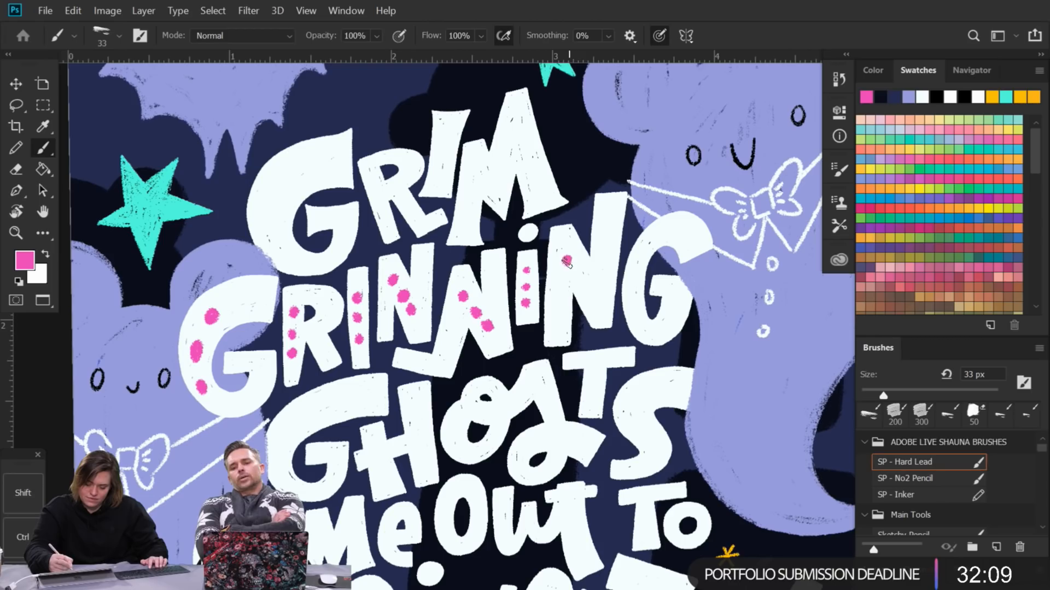
left_click_drag(664, 305, 663, 322)
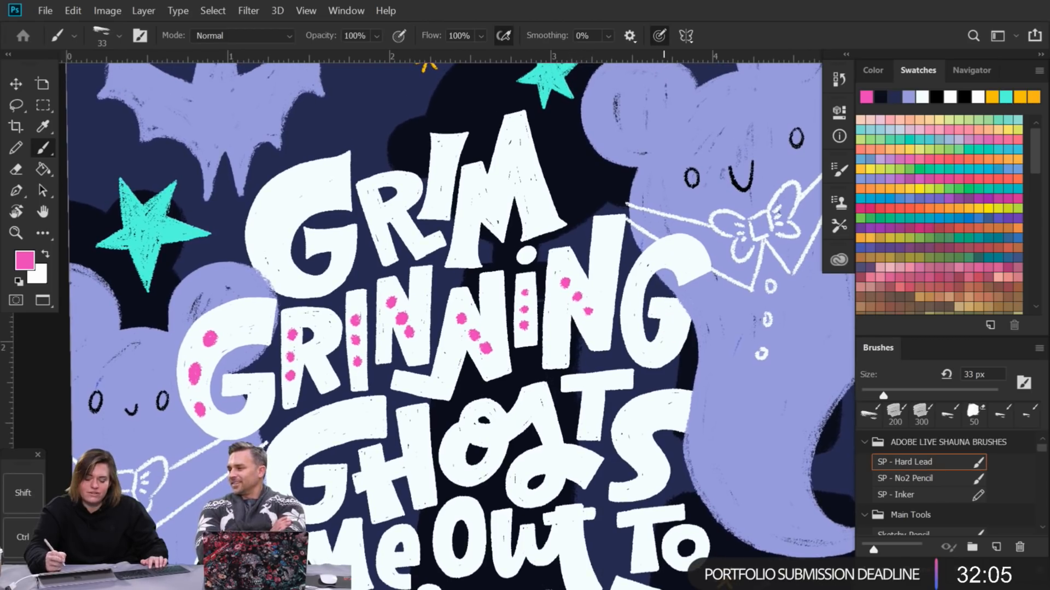
Step: Erase all the pink dots from the letters of GRINNING
left_click_drag(210, 335, 198, 413)
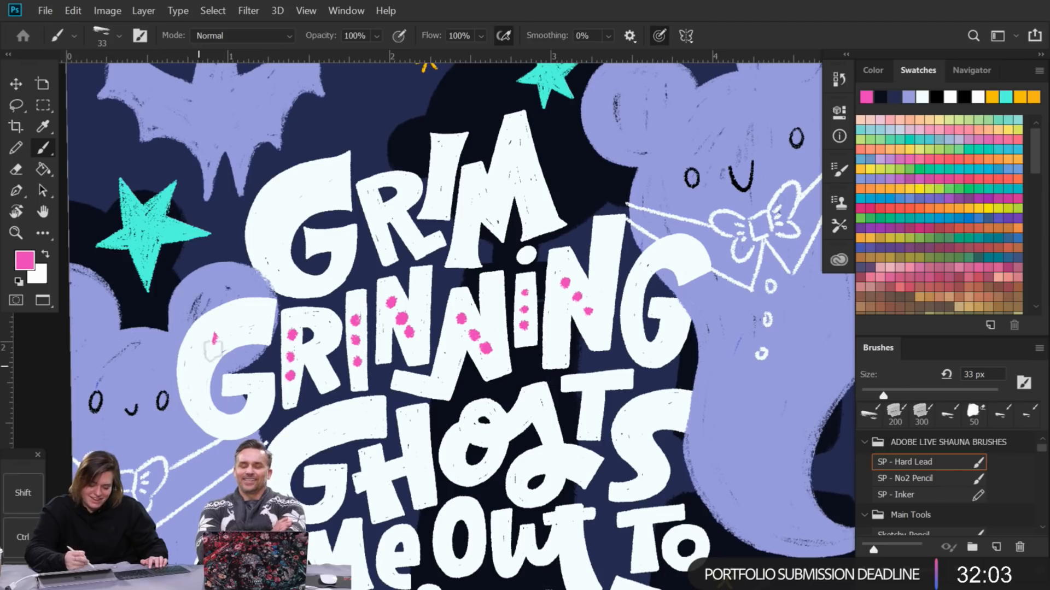
left_click_drag(294, 328, 290, 385)
left_click_drag(354, 317, 358, 362)
left_click_drag(391, 300, 411, 353)
left_click_drag(461, 319, 486, 348)
mouse_move(525, 295)
left_mouse_down()
mouse_move(521, 332)
mouse_move(527, 290)
left_mouse_up()
mouse_move(562, 281)
left_mouse_down()
mouse_move(577, 324)
mouse_move(597, 327)
left_mouse_up()
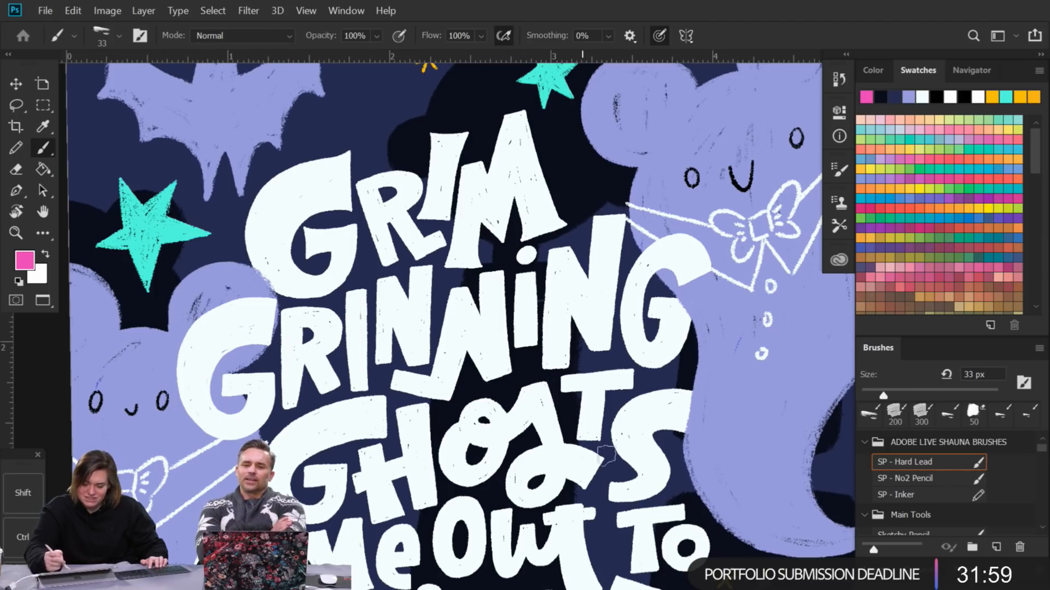
Step: Draw pink inline strokes along the middle of every letter in GRINNING
mouse_move(247, 321)
left_mouse_down()
mouse_move(208, 335)
mouse_move(192, 378)
mouse_move(202, 414)
mouse_move(243, 423)
left_mouse_up()
left_click_drag(292, 318, 294, 374)
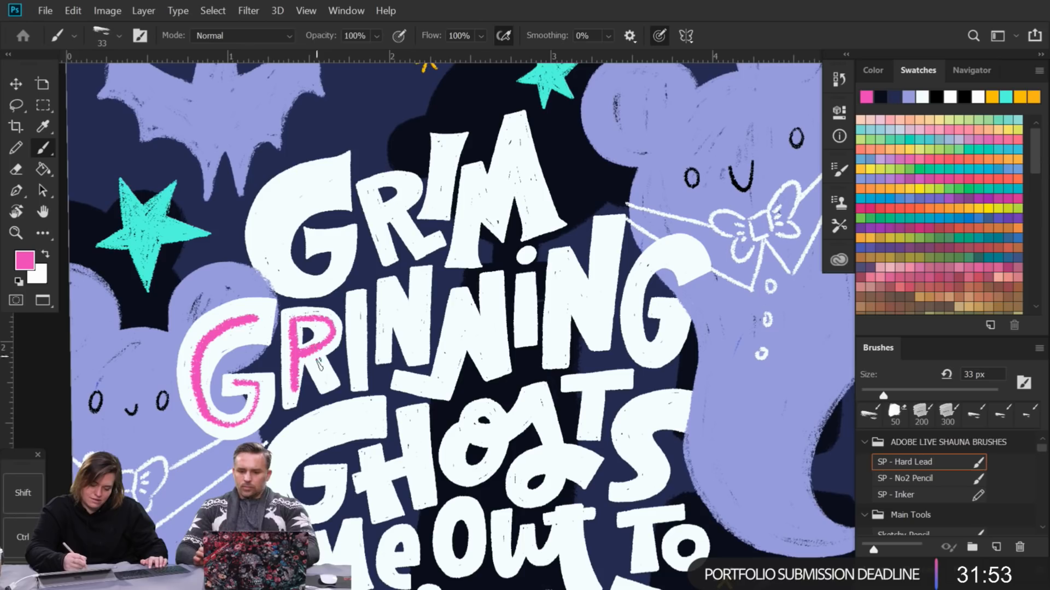
left_click_drag(354, 299, 359, 386)
mouse_move(386, 353)
left_mouse_down()
mouse_move(395, 307)
mouse_move(416, 353)
mouse_move(420, 276)
left_mouse_up()
mouse_move(413, 382)
left_mouse_down()
mouse_move(440, 374)
mouse_move(458, 299)
mouse_move(485, 342)
mouse_move(494, 332)
mouse_move(490, 282)
left_mouse_up()
left_click_drag(523, 334, 525, 280)
mouse_move(558, 362)
left_mouse_down()
mouse_move(563, 275)
mouse_move(599, 321)
mouse_move(612, 235)
left_mouse_up()
mouse_move(689, 266)
left_mouse_down()
mouse_move(636, 280)
mouse_move(631, 343)
mouse_move(661, 352)
mouse_move(659, 305)
left_mouse_up()
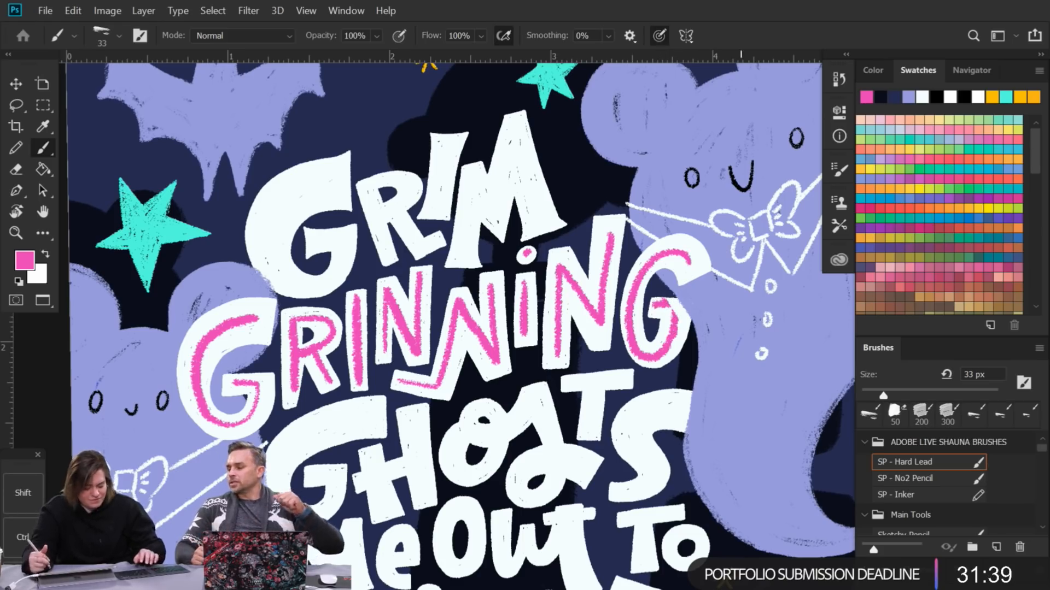
Step: Step back and forward through the pink inline strokes to compare GRINNING with and without them
key("ctrl+z")
key("ctrl+z")
key("ctrl+z")
key("ctrl+z")
key("ctrl+z")
key("ctrl+z")
key("ctrl+z")
key("ctrl+z")
key("ctrl+z")
key("ctrl+z")
key("ctrl+shift+z")
key("ctrl+shift+z")
key("ctrl+shift+z")
key("ctrl+shift+z")
key("ctrl+shift+z")
key("ctrl+shift+z")
key("ctrl+shift+z")
key("ctrl+shift+z")
key("ctrl+shift+z")
key("ctrl+shift+z")
key("ctrl+shift+z")
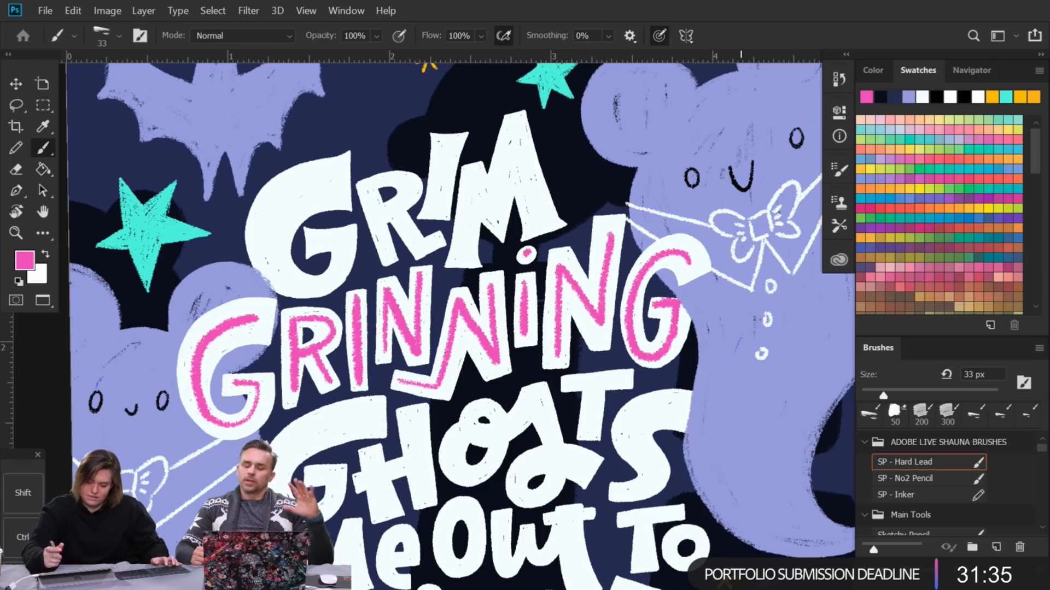
Step: Undo the inline on the final G of GRINNING and redraw it as a smoother pink line
key("ctrl+z")
key("ctrl+z")
key("ctrl+z")
key("ctrl+z")
key("ctrl+z")
key("ctrl+z")
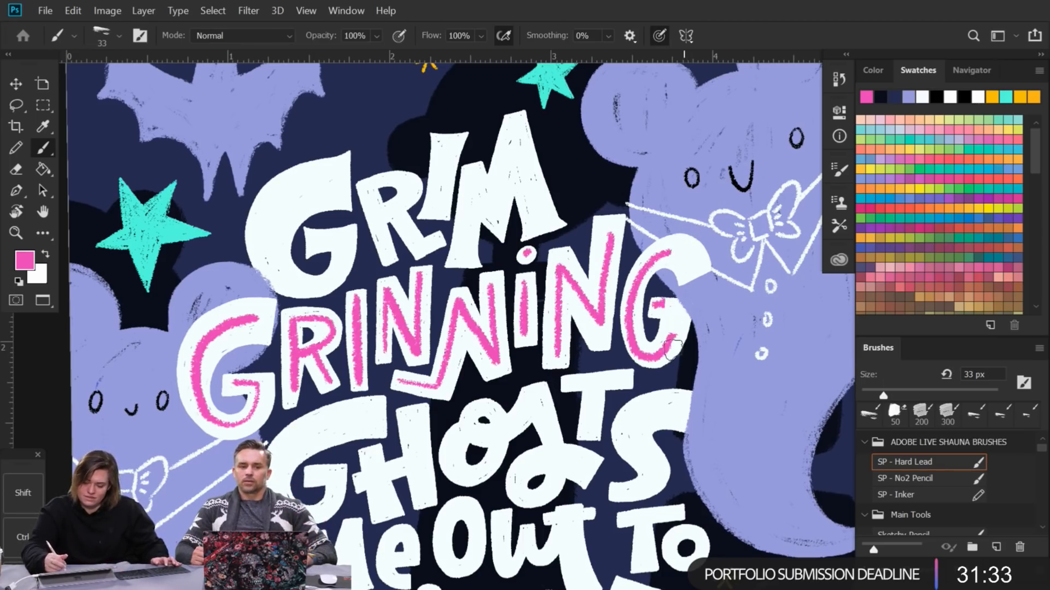
key("ctrl+z")
key("e")
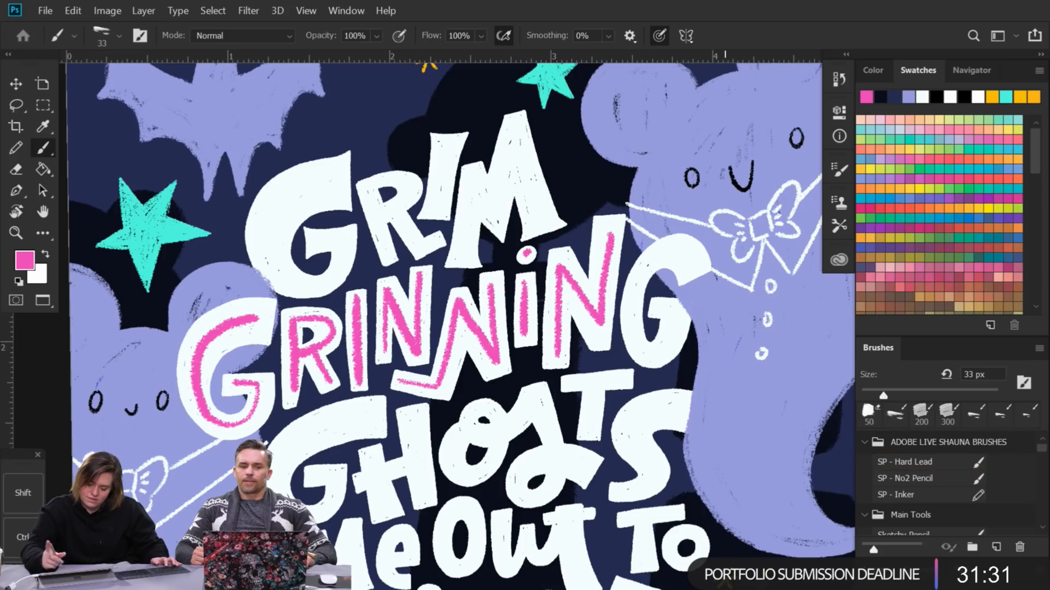
mouse_move(690, 260)
left_mouse_down()
mouse_move(664, 254)
mouse_move(640, 272)
mouse_move(629, 307)
mouse_move(634, 343)
mouse_move(655, 353)
mouse_move(660, 311)
left_mouse_up()
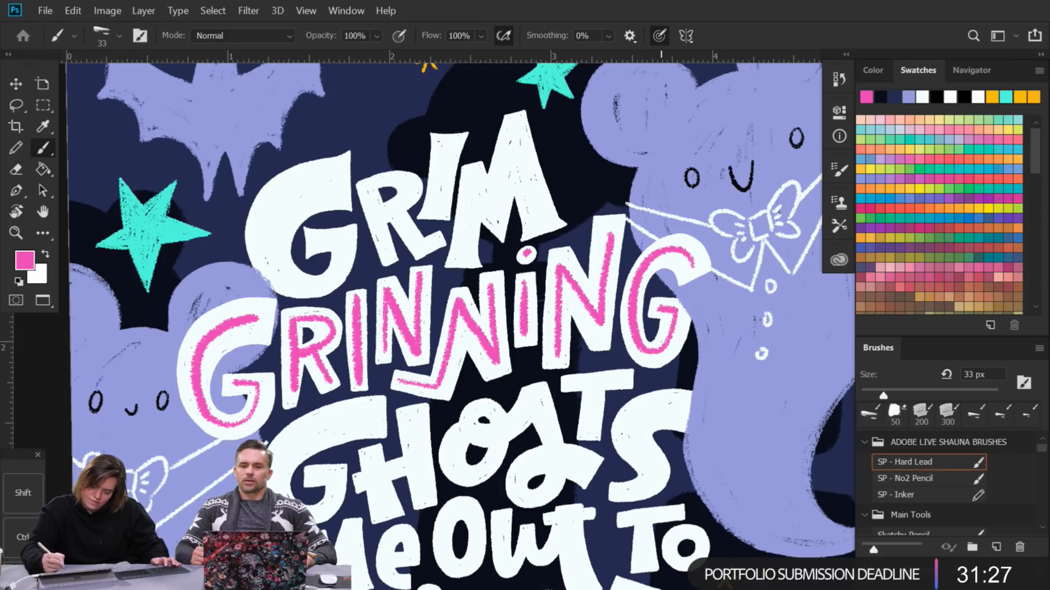
Step: Delete the layer with the pink inline strokes and add a fresh empty layer above the type group
scroll(552, 295, "down", 5)
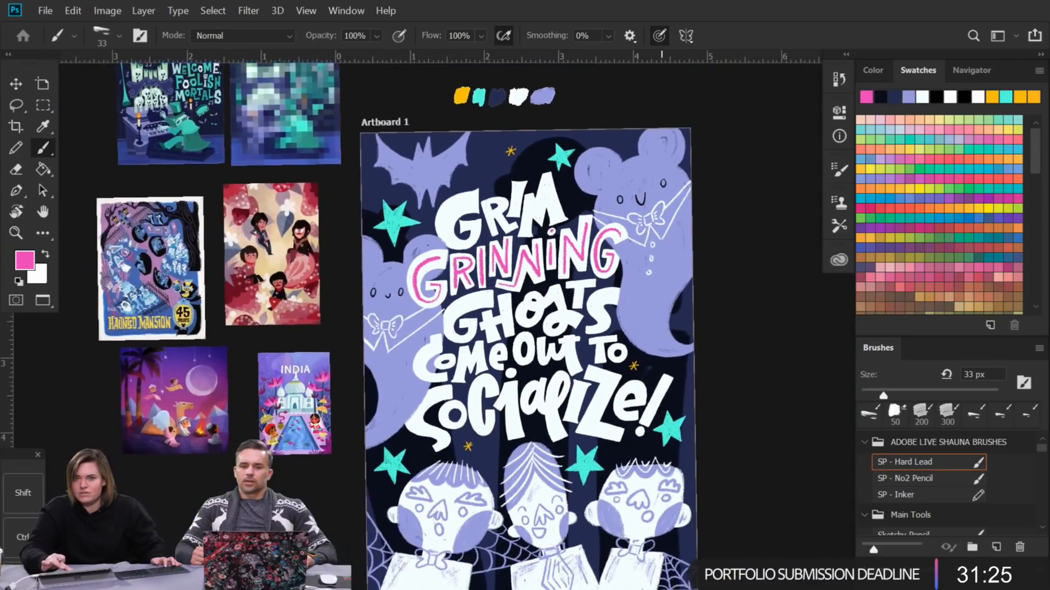
scroll(537, 308, "up", 1)
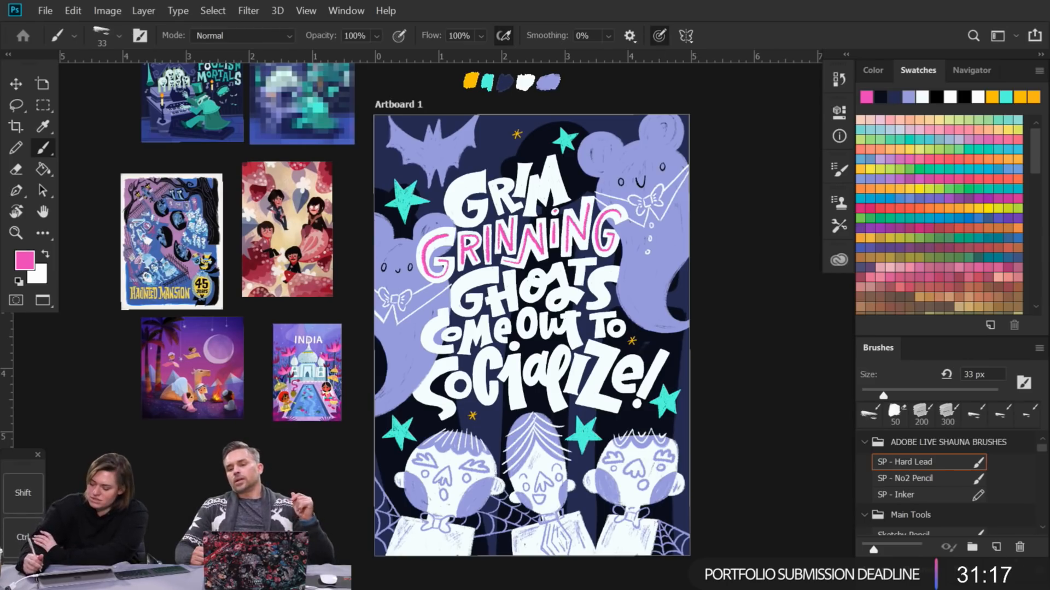
left_click(875, 571)
left_click(1019, 576)
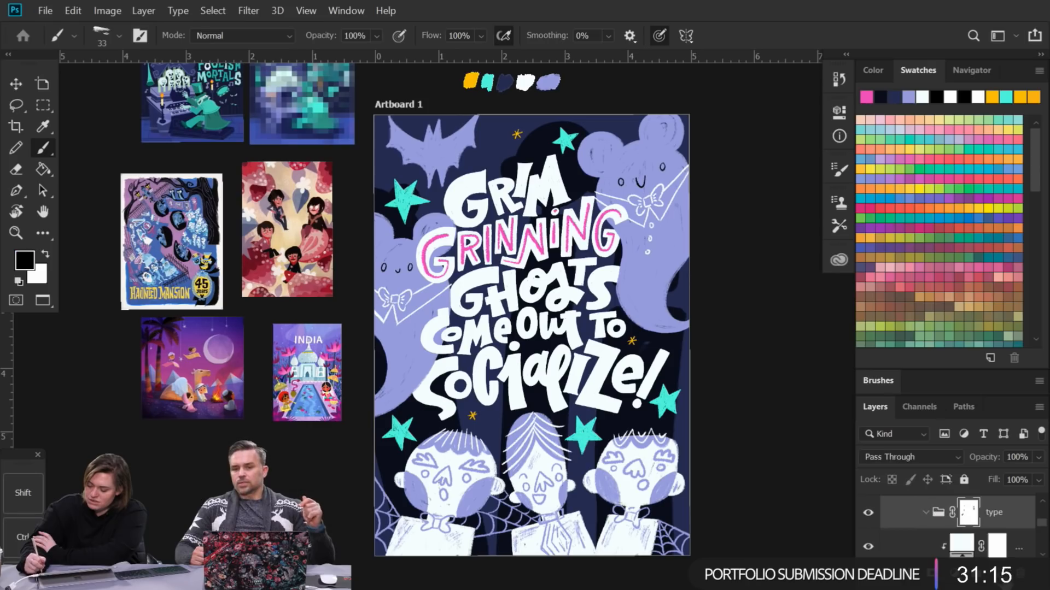
left_click(998, 576)
left_click_drag(997, 530, 999, 502)
left_click_drag(989, 549, 992, 513)
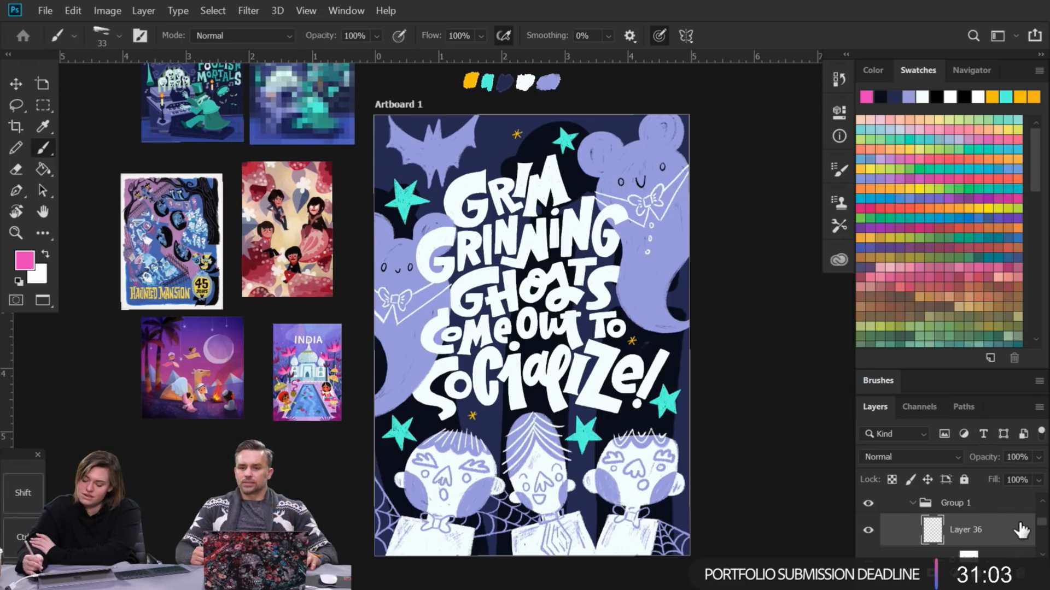
Step: Move the new layer to the top of the type group and clip it to the lettering below
scroll(962, 525, "down", 3)
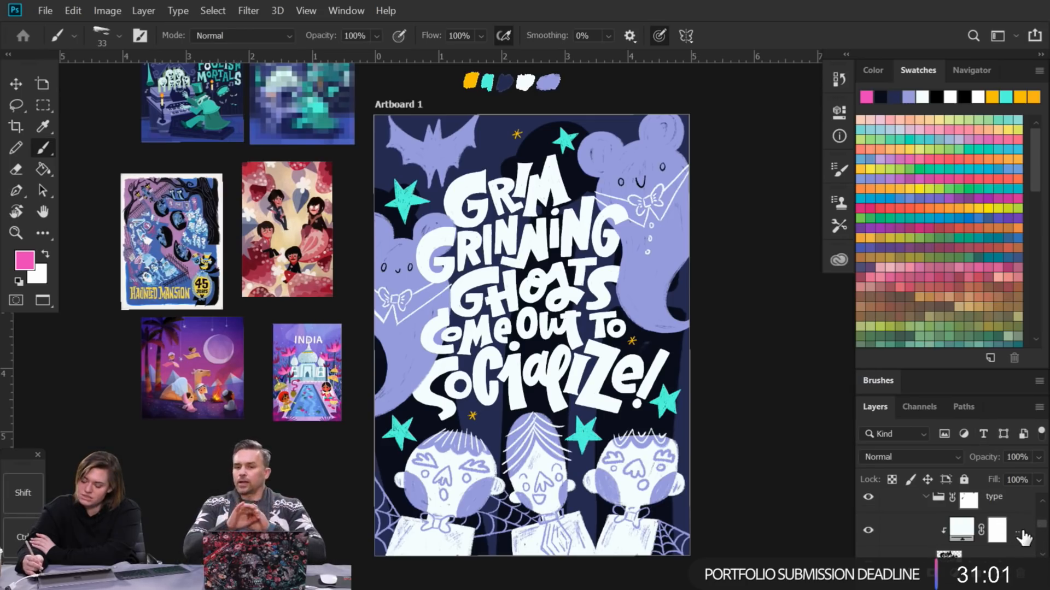
left_click(1041, 504)
left_click_drag(1005, 509, 1003, 539)
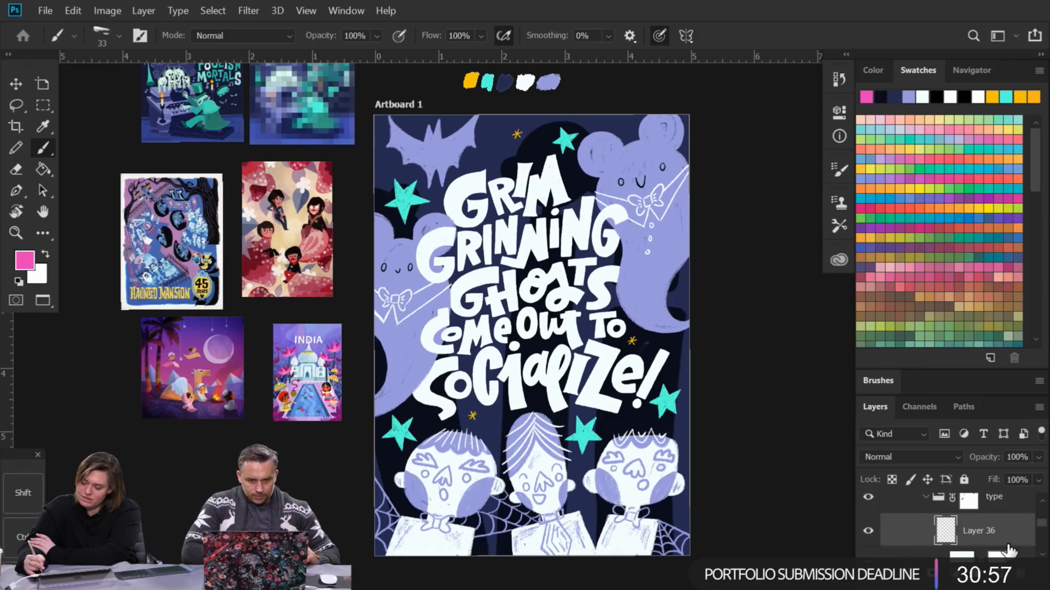
scroll(1013, 549, "down", 1)
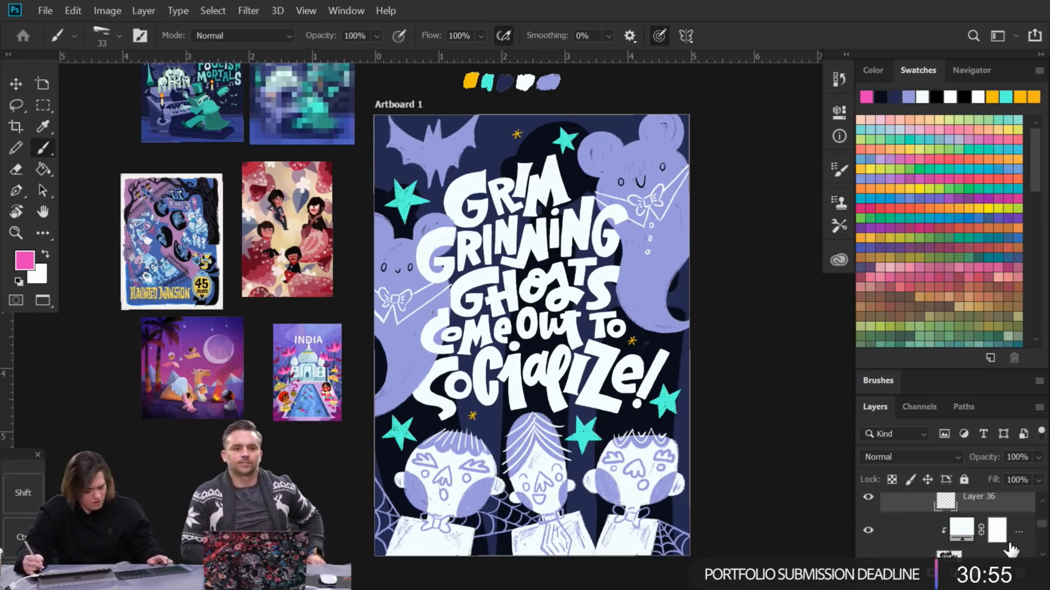
left_click(980, 512, "alt")
Step: Choose the "This will be good..." brush at 47 px and sample the left ghost's periwinkle as the paint colour
left_click(895, 381)
left_click(920, 413)
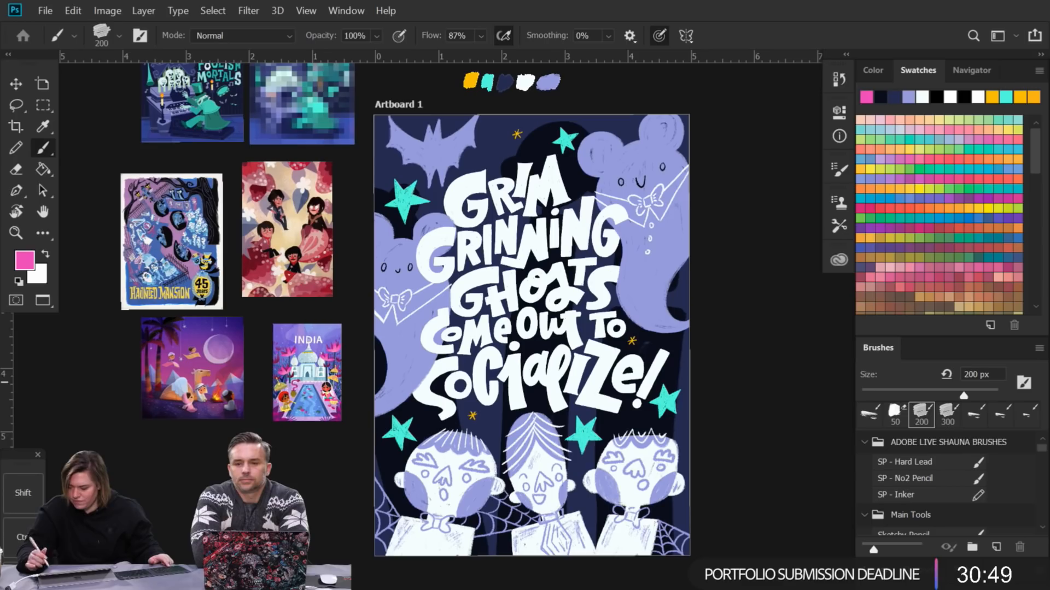
left_click(947, 413)
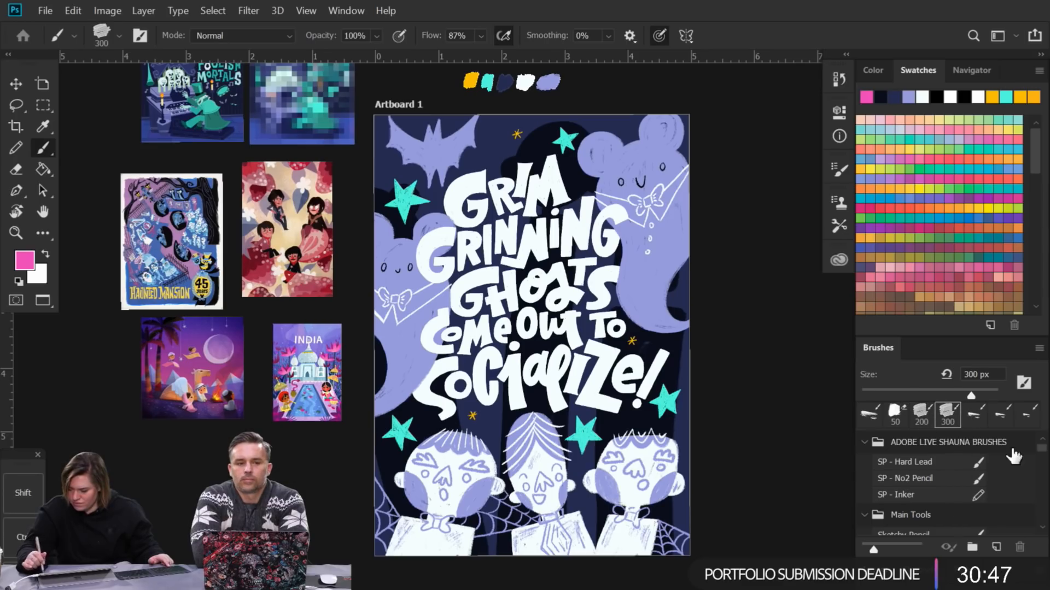
scroll(921, 476, "down", 10)
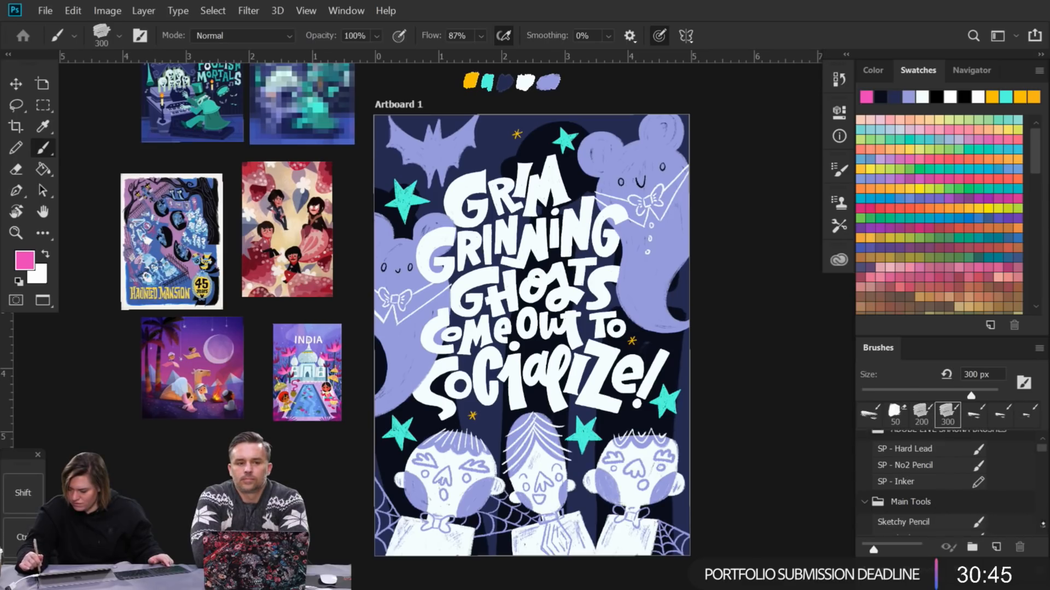
left_click(922, 471)
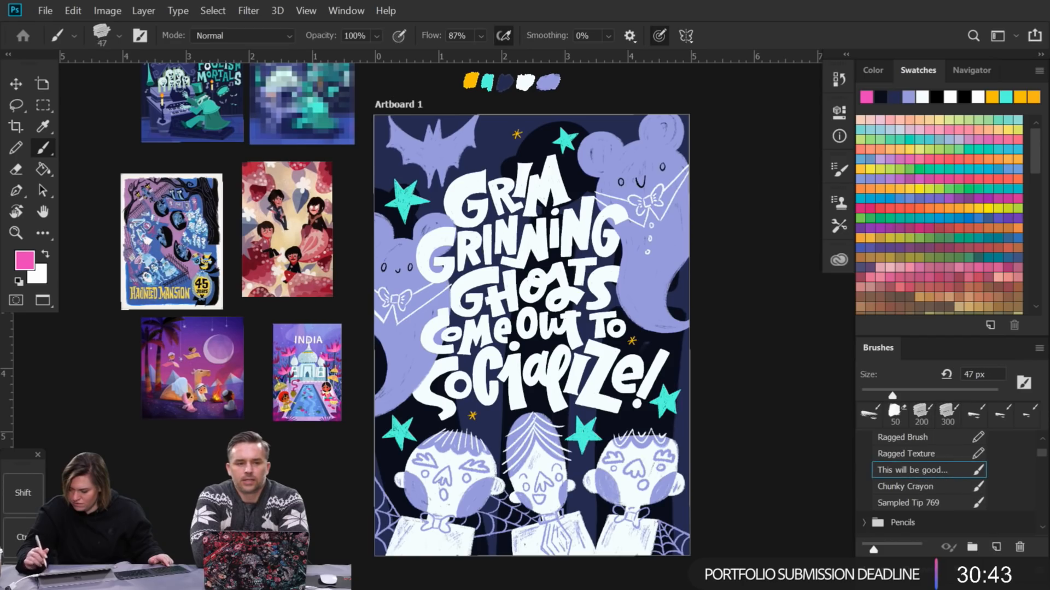
left_click_drag(434, 199, 512, 199)
left_click(372, 396, "alt")
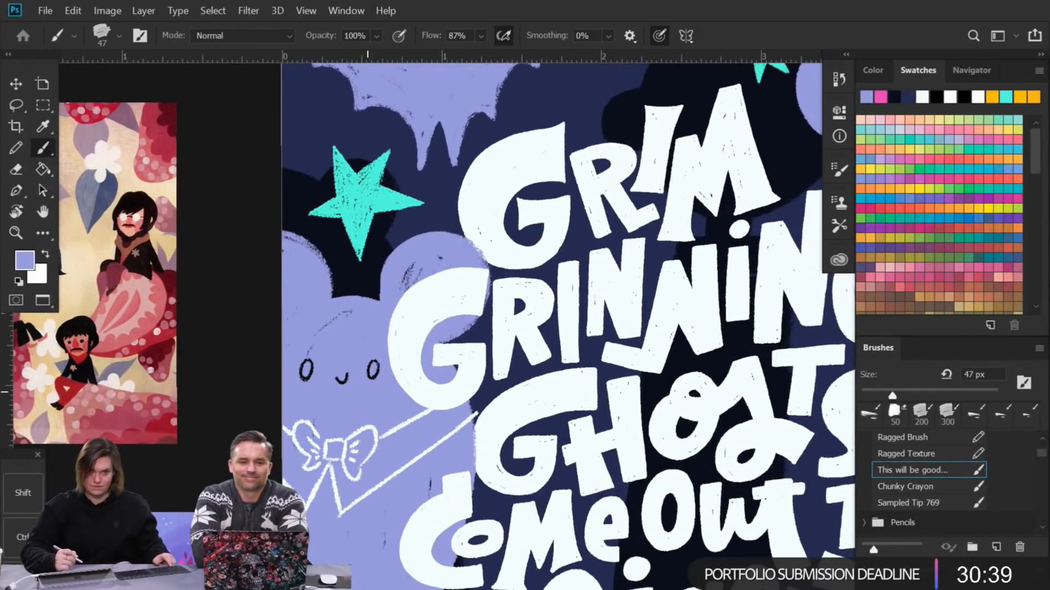
Step: Shade the lower parts of the first G and the R in GRINNING with textured periwinkle brush strokes
left_click_drag(411, 374, 416, 385)
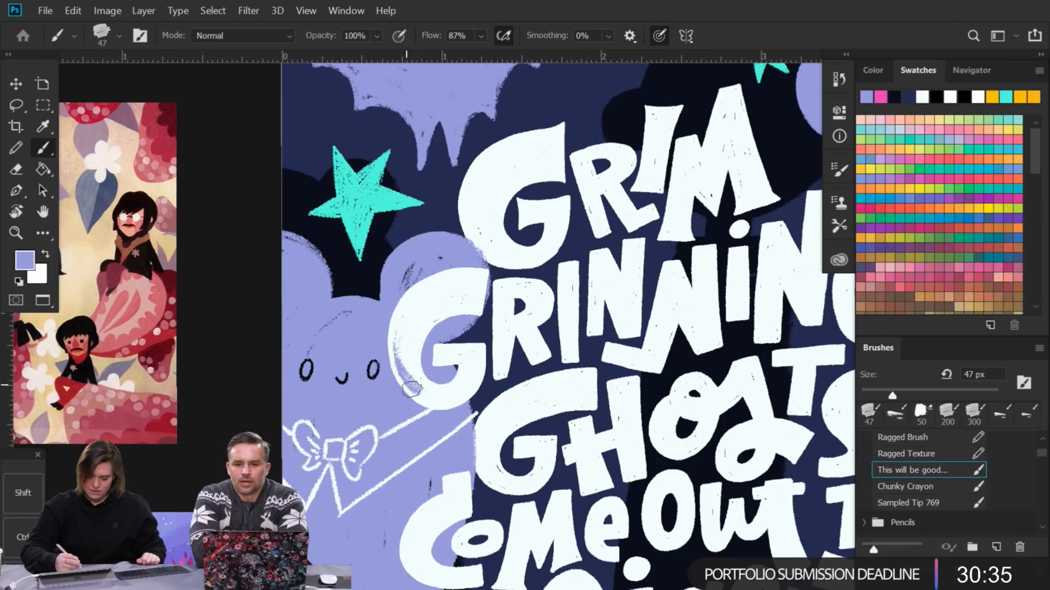
mouse_move(406, 348)
left_mouse_down()
mouse_move(420, 390)
mouse_move(444, 400)
left_mouse_up()
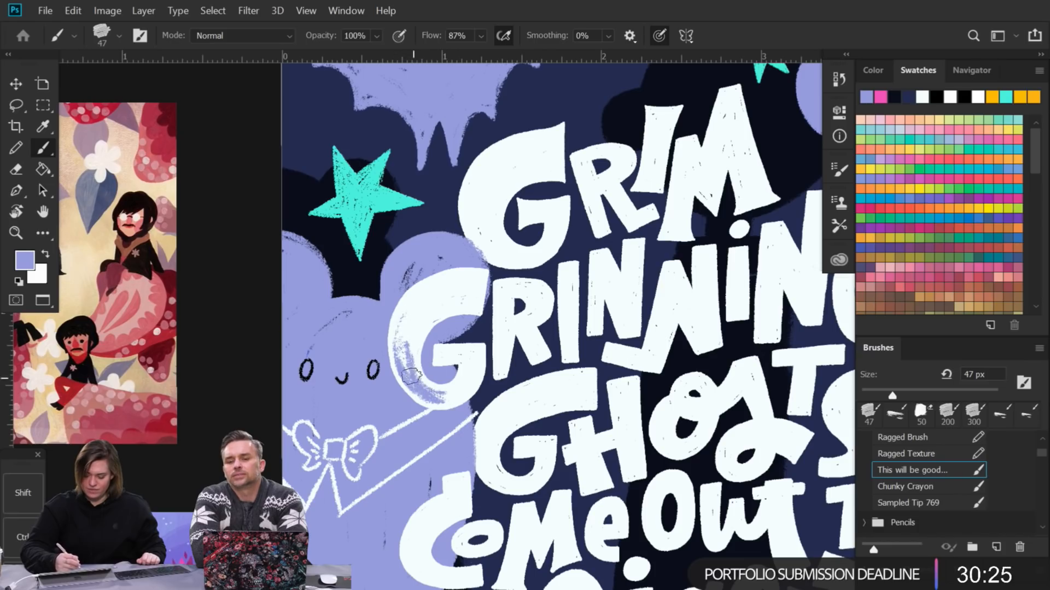
mouse_move(416, 371)
left_mouse_down()
mouse_move(419, 329)
mouse_move(405, 366)
left_mouse_up()
mouse_move(464, 383)
left_mouse_down()
mouse_move(441, 399)
mouse_move(467, 381)
mouse_move(454, 398)
mouse_move(441, 388)
mouse_move(468, 386)
mouse_move(436, 396)
mouse_move(467, 371)
mouse_move(447, 404)
mouse_move(475, 356)
mouse_move(474, 378)
mouse_move(453, 393)
mouse_move(472, 360)
mouse_move(446, 398)
mouse_move(470, 379)
left_mouse_up()
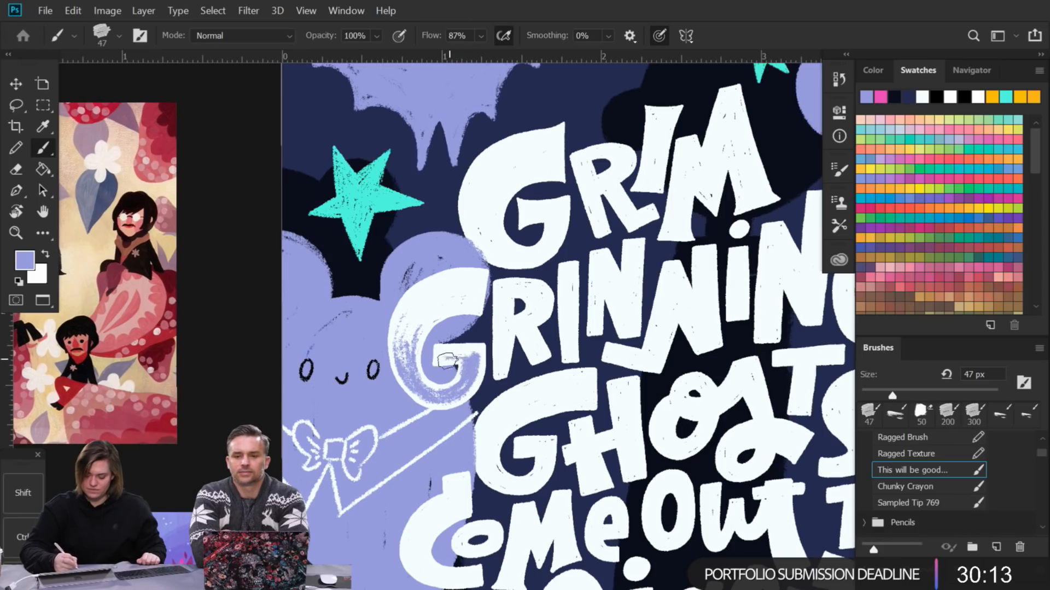
mouse_move(462, 353)
left_mouse_down()
mouse_move(478, 351)
mouse_move(442, 356)
mouse_move(453, 355)
left_mouse_up()
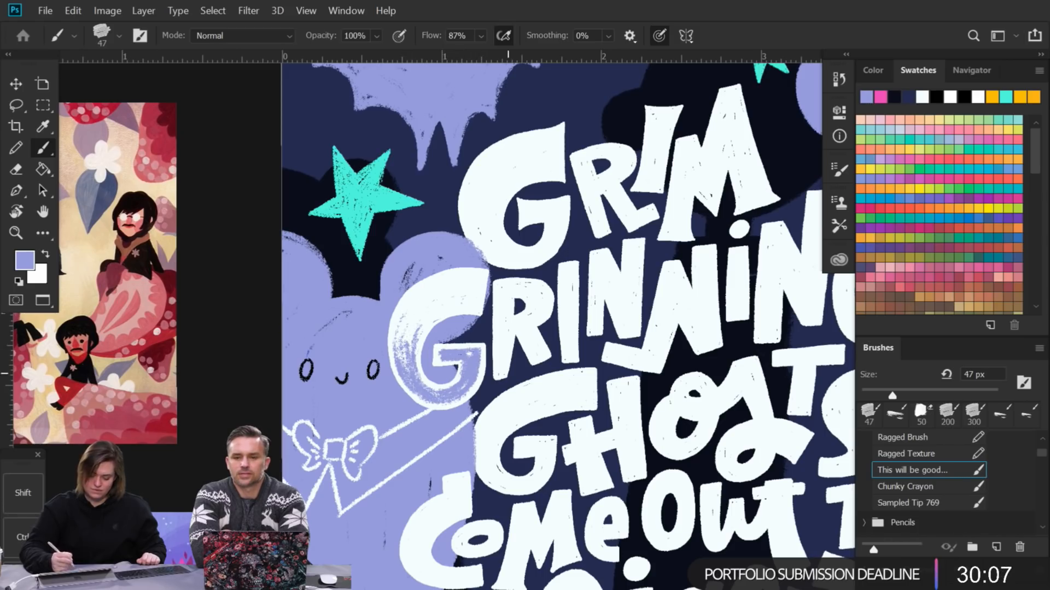
mouse_move(501, 328)
left_mouse_down()
mouse_move(500, 313)
mouse_move(501, 373)
mouse_move(502, 358)
mouse_move(532, 356)
left_mouse_up()
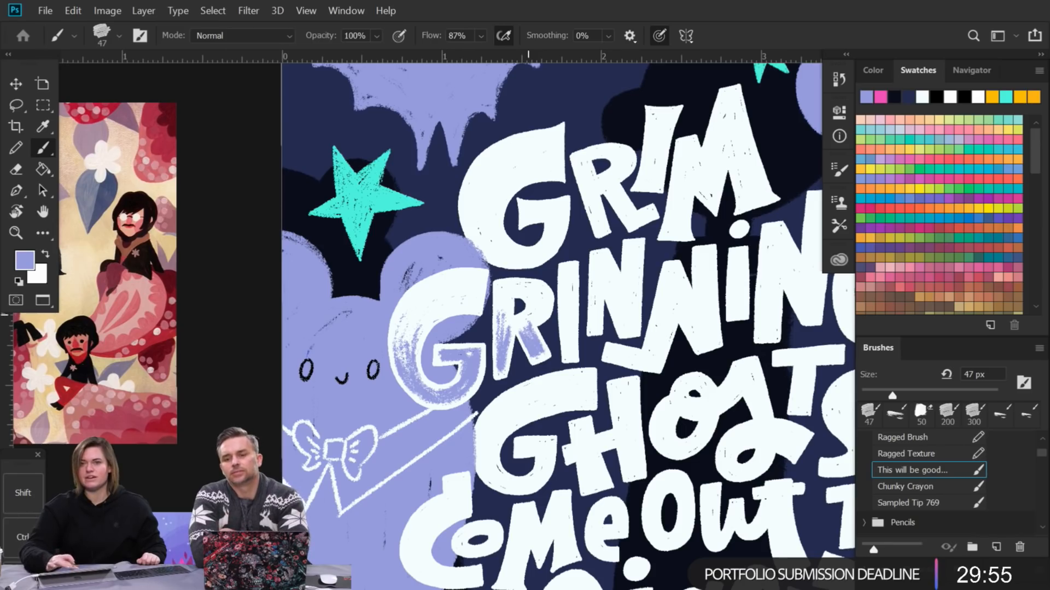
key("ctrl+0")
scroll(528, 316, "up", 3)
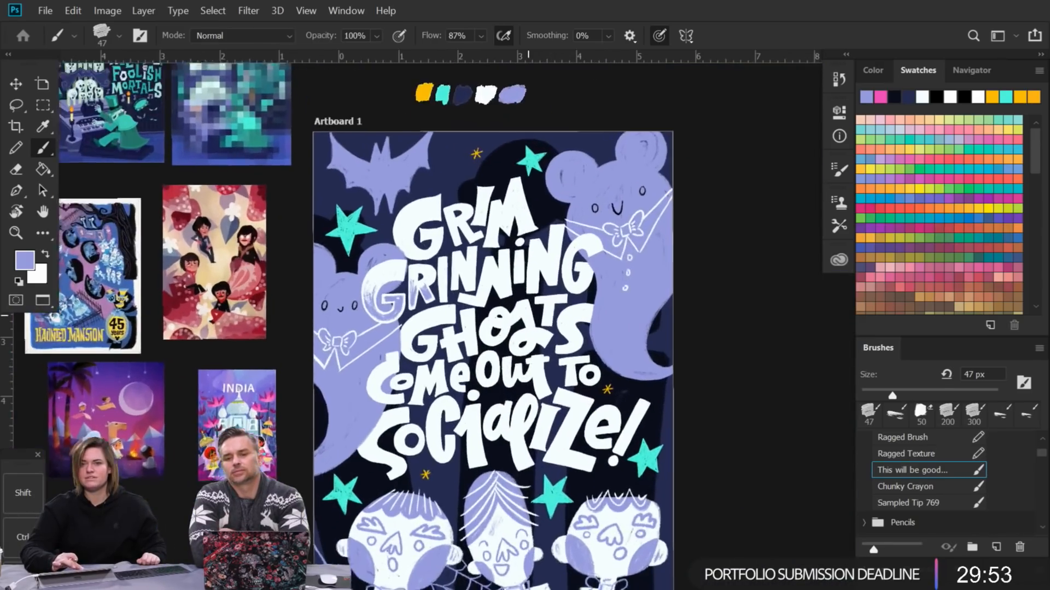
scroll(528, 316, "down", 2)
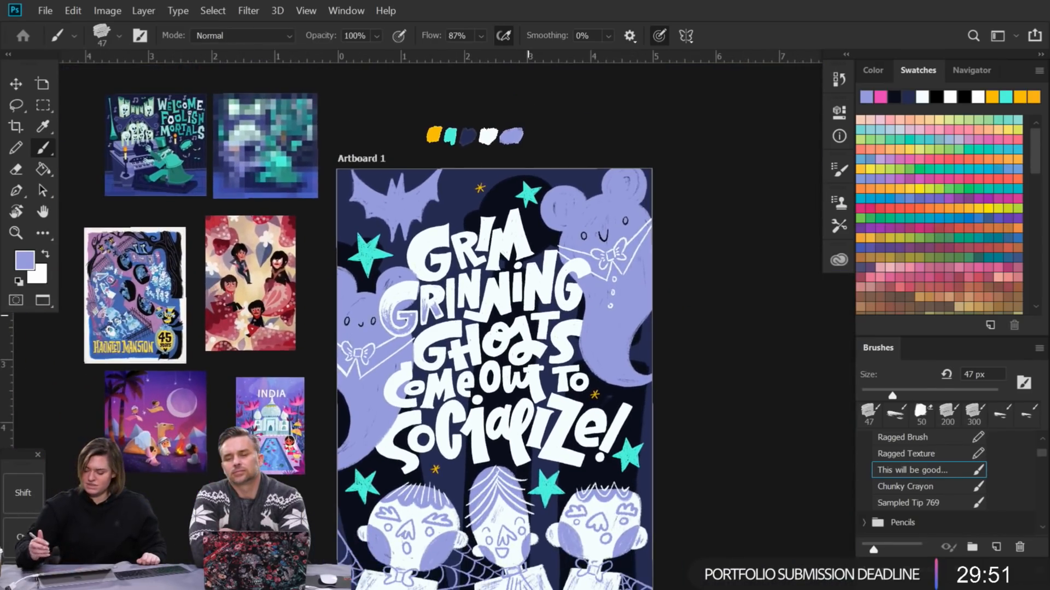
Step: Add a Color Overlay effect to Layer 36 and try a pale lavender, RGB 201, 206, 242
left_click(975, 571)
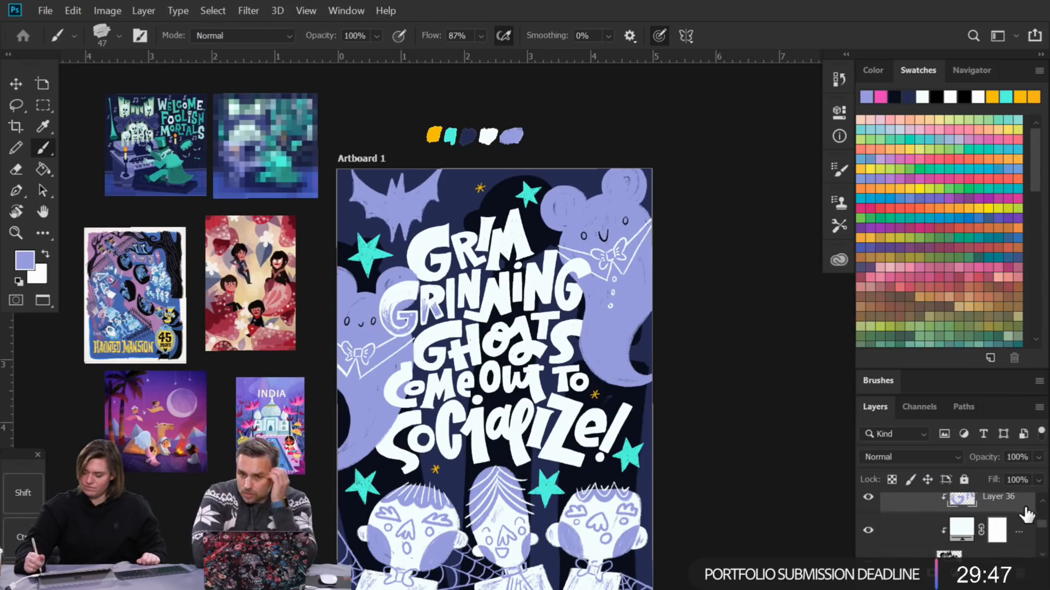
double_click(1029, 515)
left_click_drag(548, 70, 809, 132)
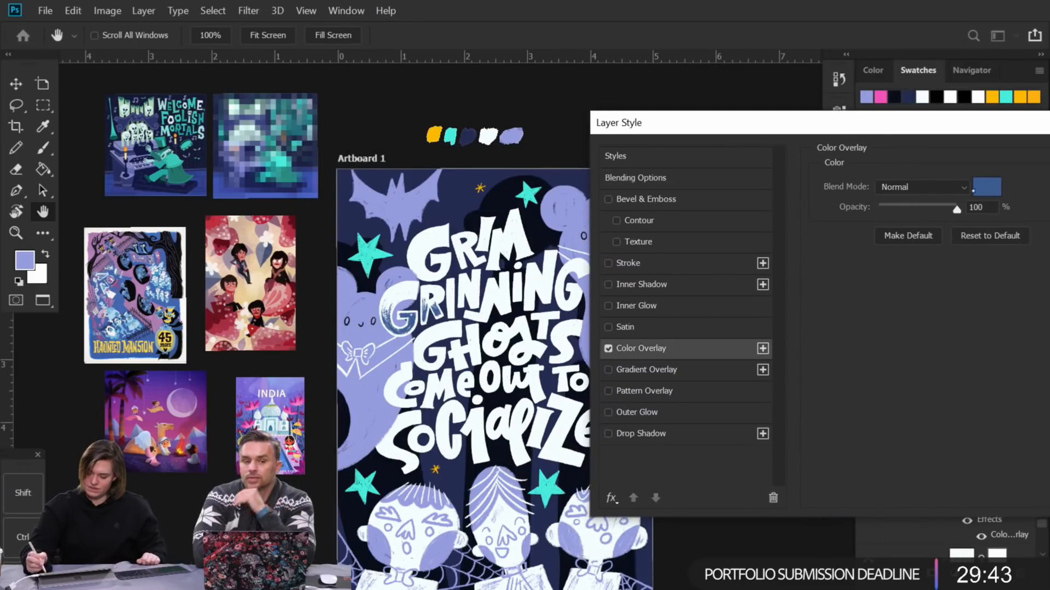
left_click(987, 186)
left_click(518, 131)
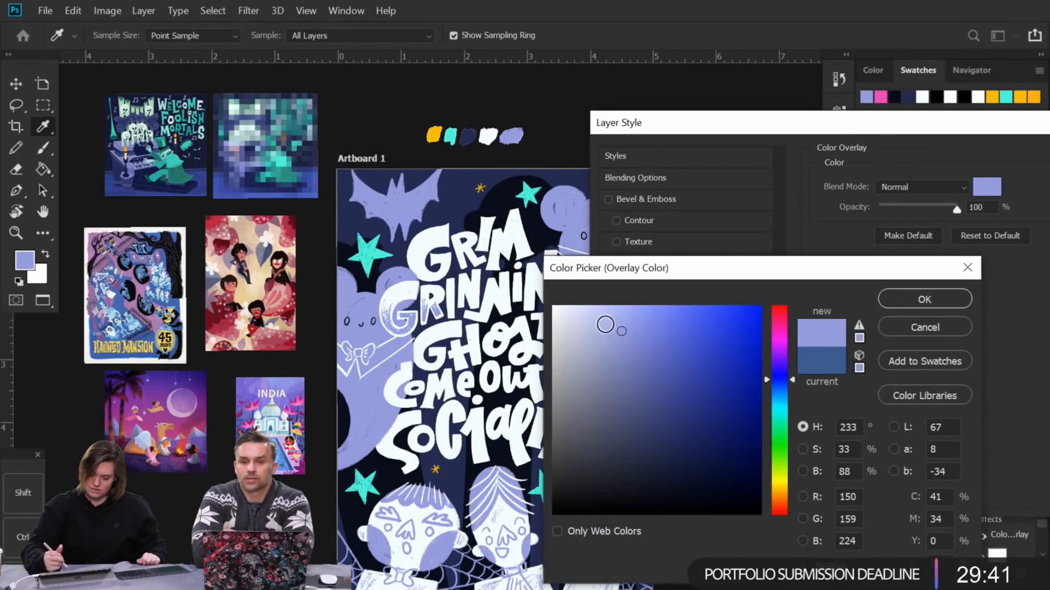
left_click(585, 312)
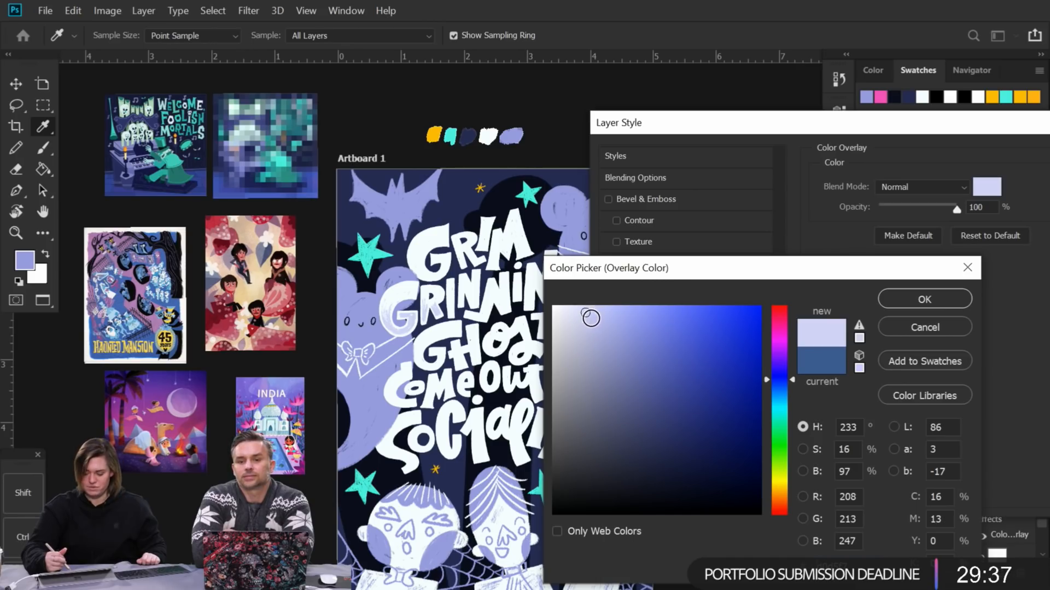
left_click(591, 318)
left_click(589, 314)
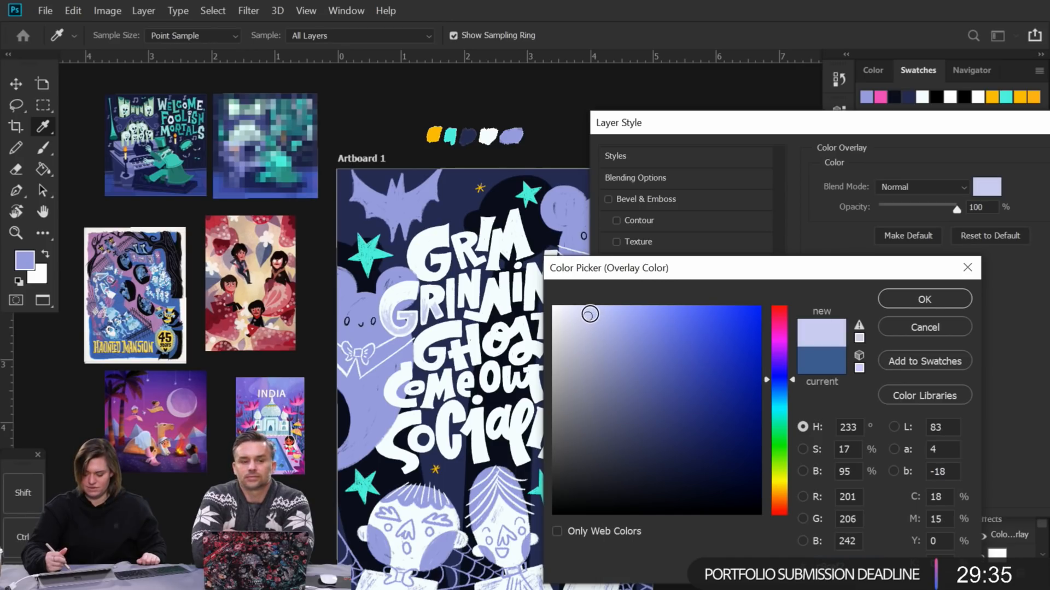
Step: Compare the palette's yellow and turquoise as overlay colours and apply the yellow, RGB 255, 186, 0
left_click(442, 135)
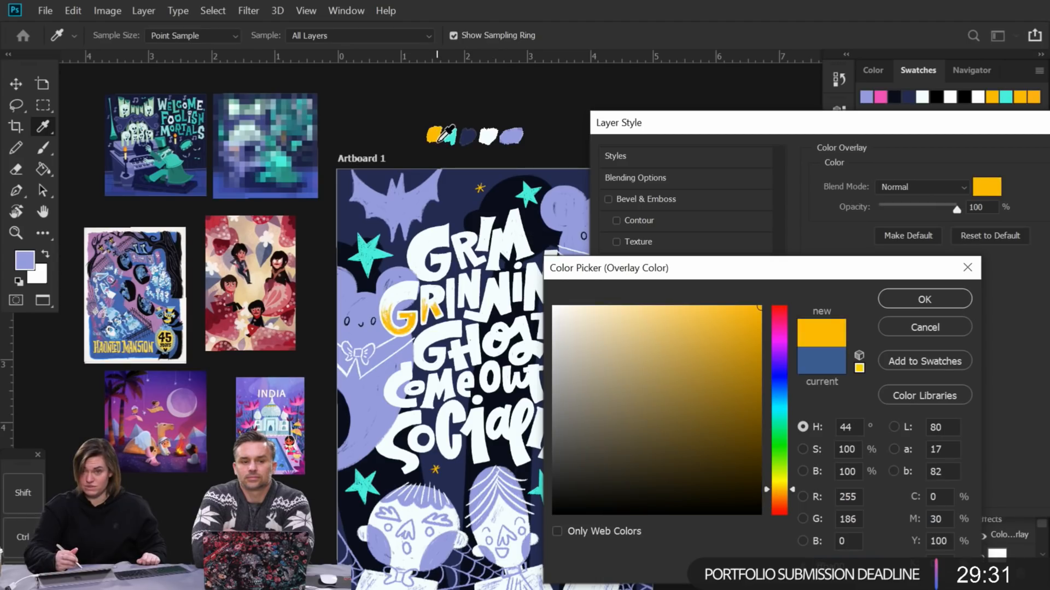
left_click(447, 138)
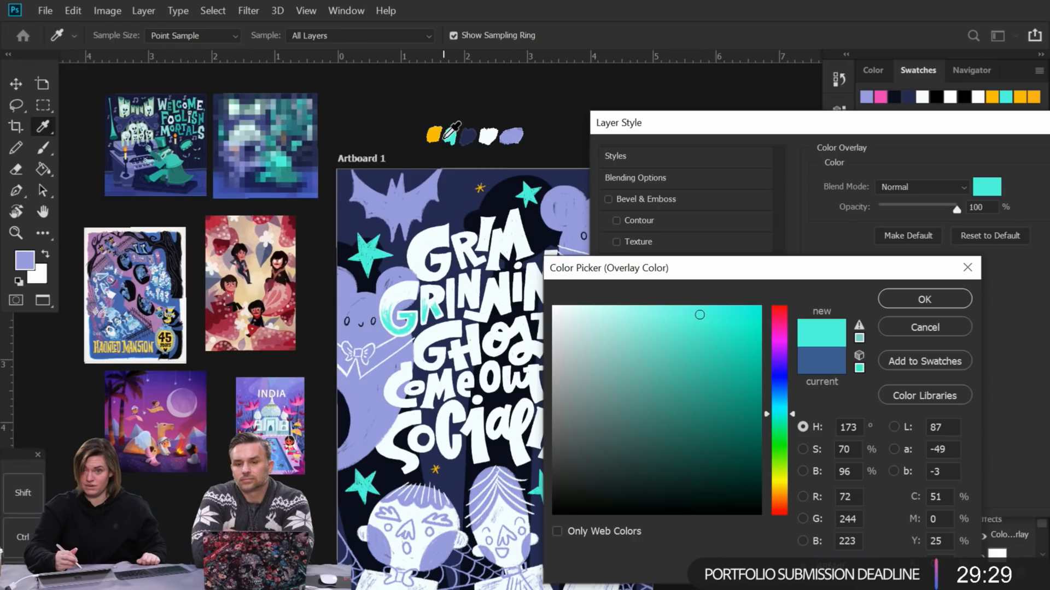
left_click(439, 132)
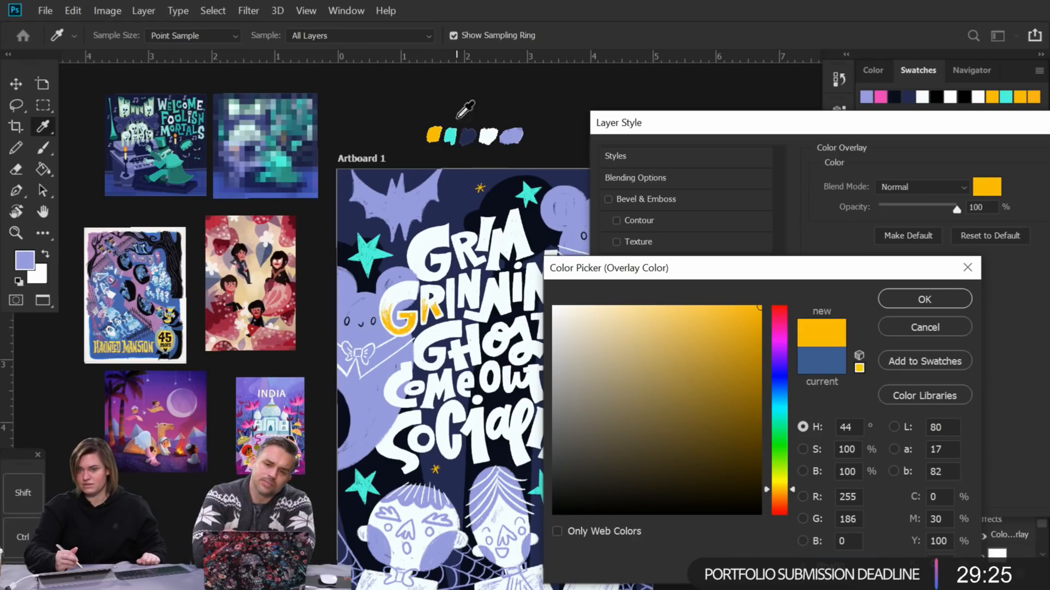
left_click(933, 297)
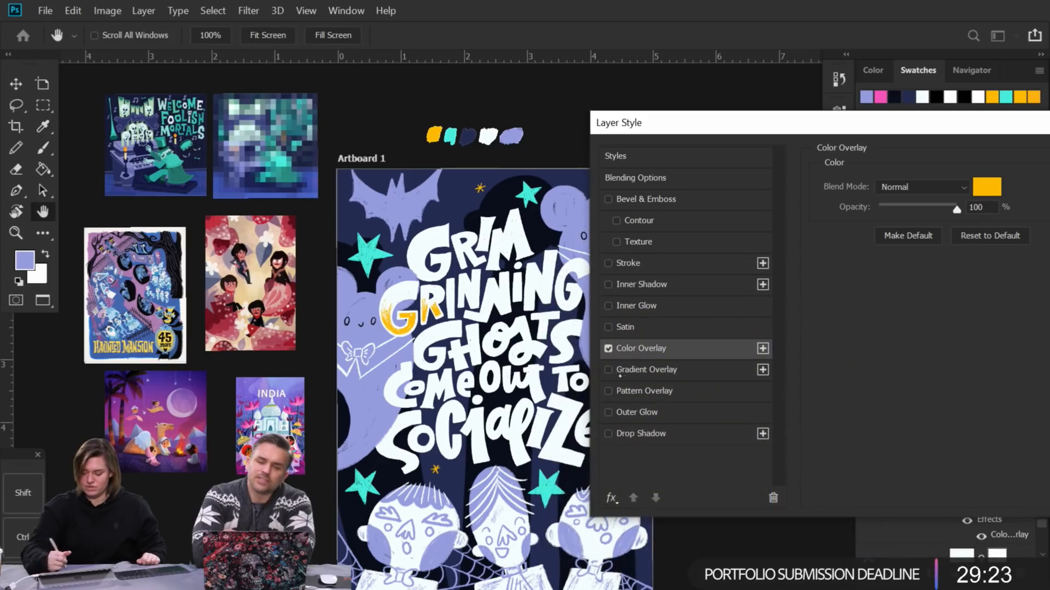
Step: Add a second Color Overlay to the shading and set it to pale lavender, RGB 204, 209, 242
left_click(641, 369)
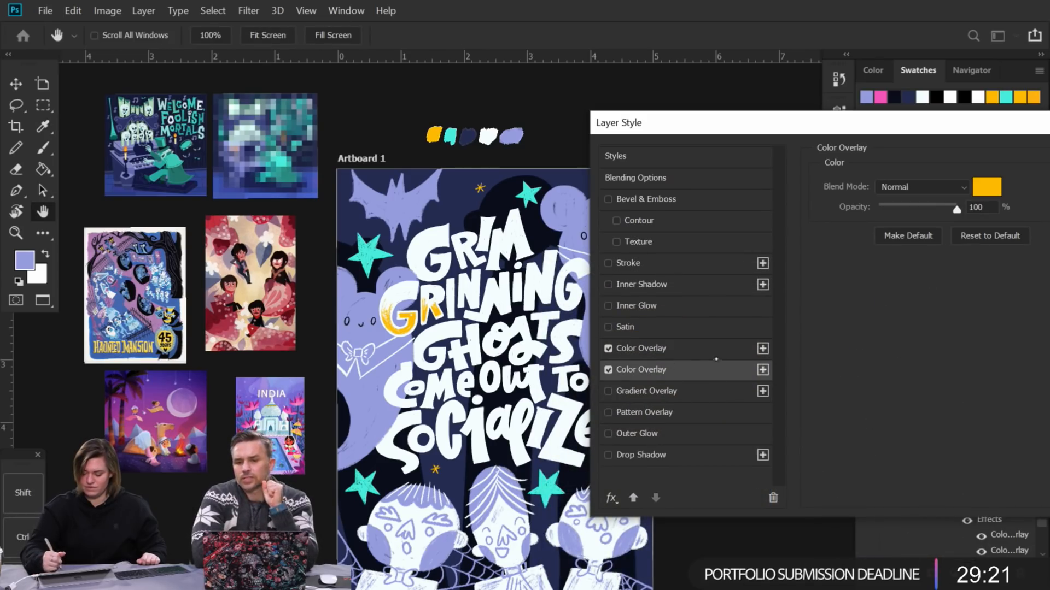
left_click(987, 187)
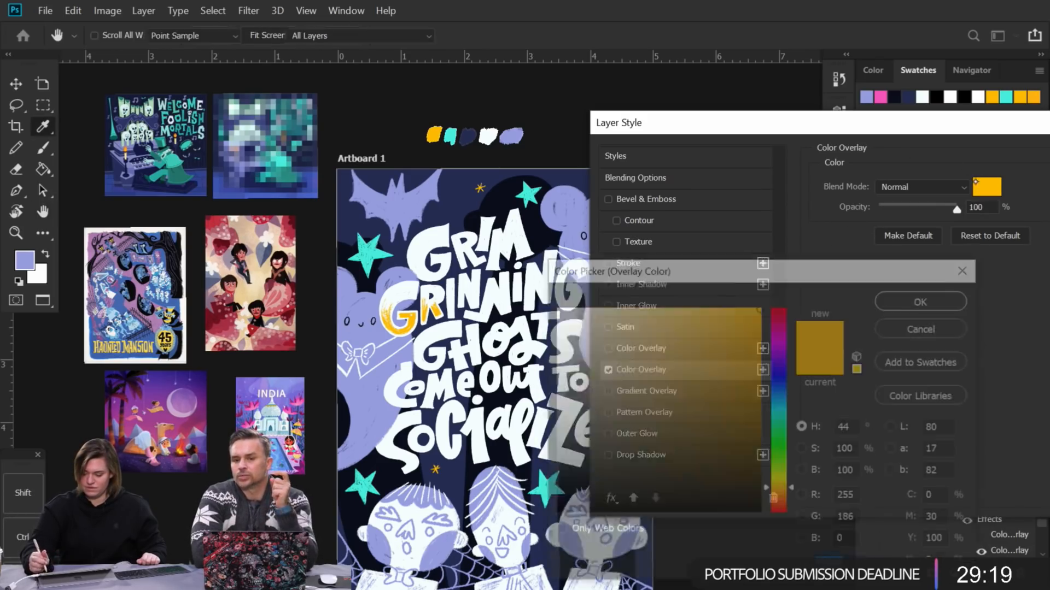
left_click(422, 201)
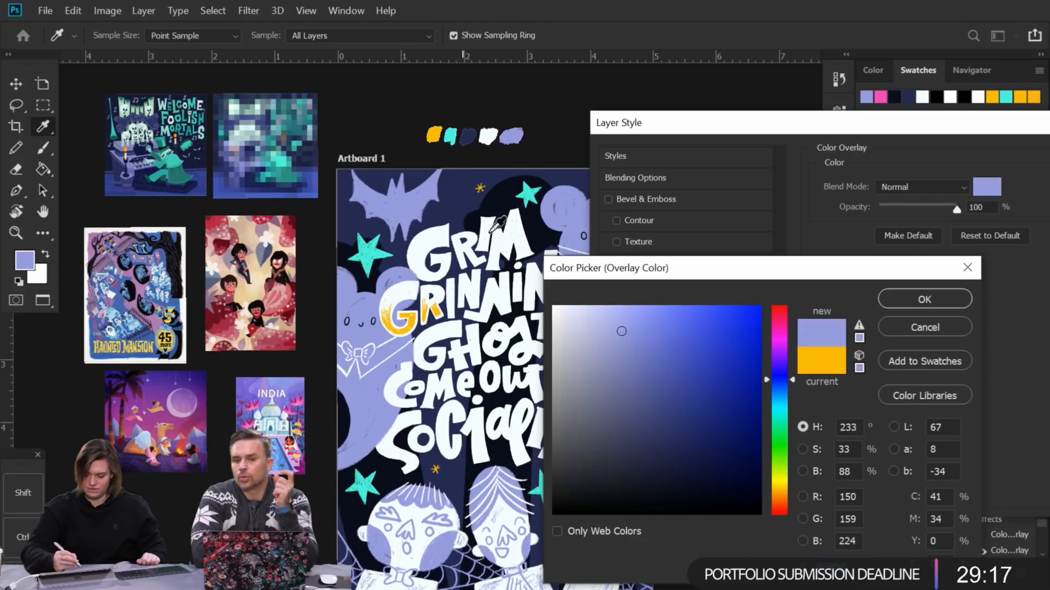
left_click(586, 310)
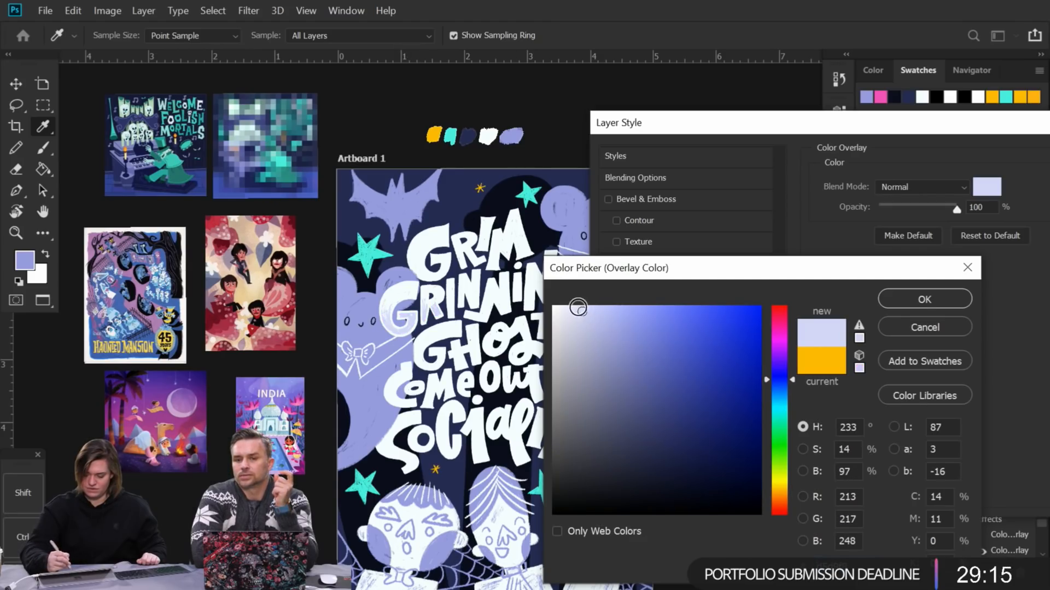
left_click_drag(584, 311, 585, 316)
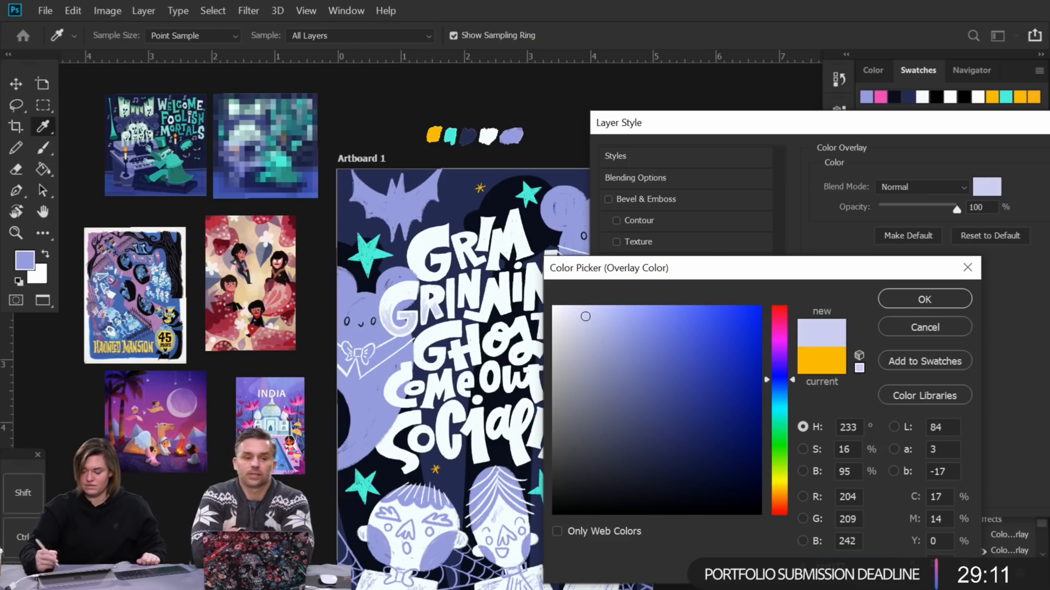
key("Return")
Step: Toggle the yellow Color Overlay to compare it with the lavender one, and leave the yellow overlay switched off
left_click(607, 349)
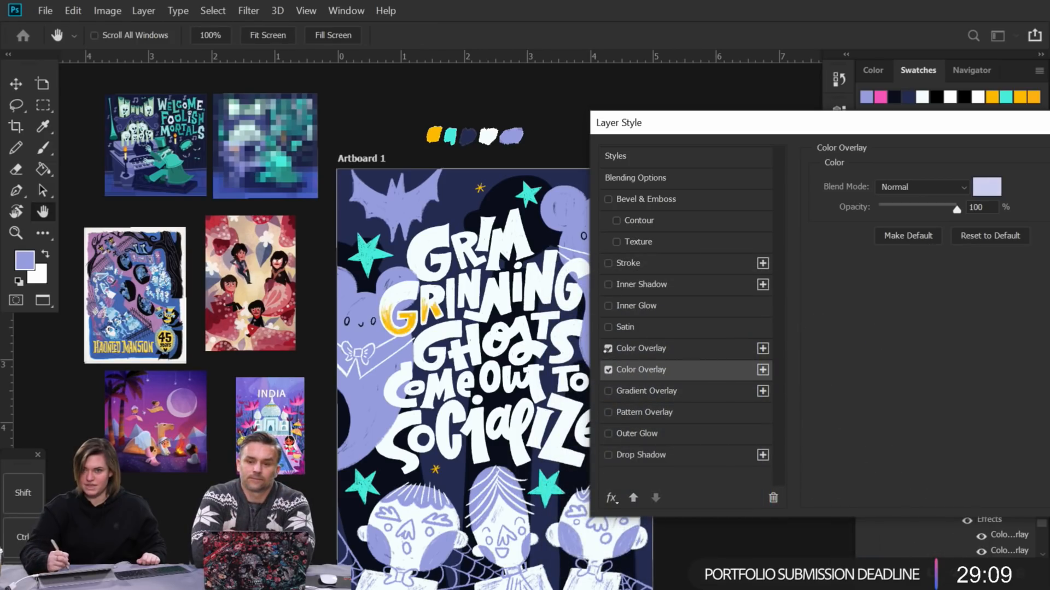
left_click(605, 349)
left_click(608, 349)
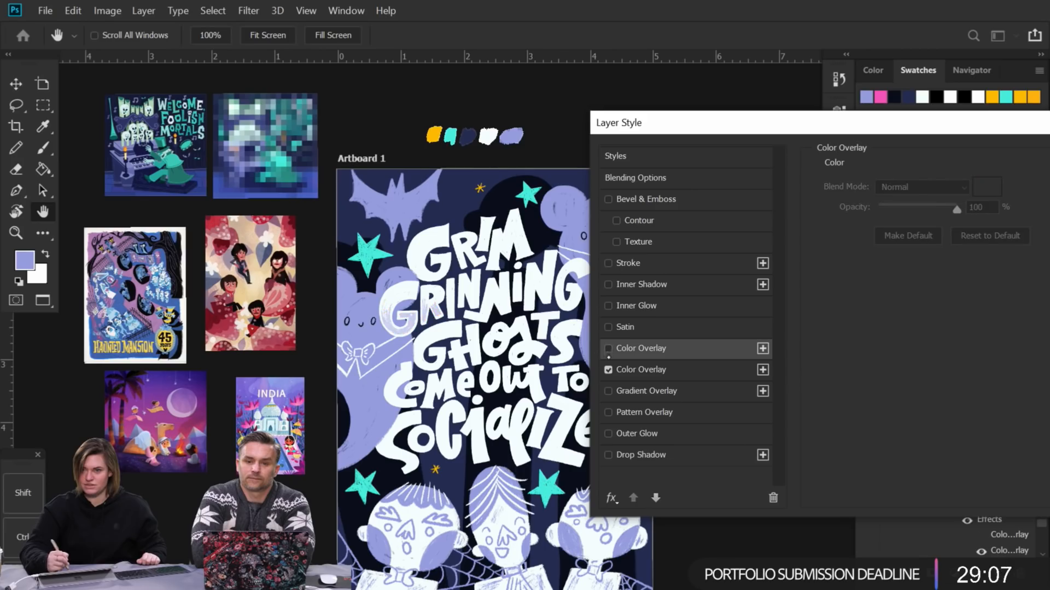
left_click(607, 349)
left_click(607, 348)
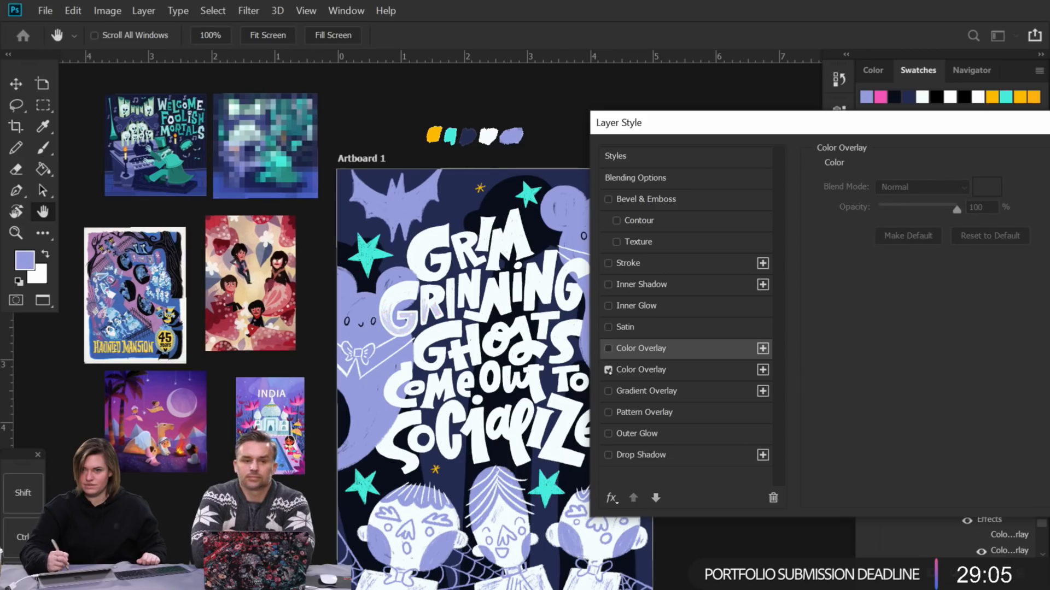
left_click_drag(947, 123, 744, 138)
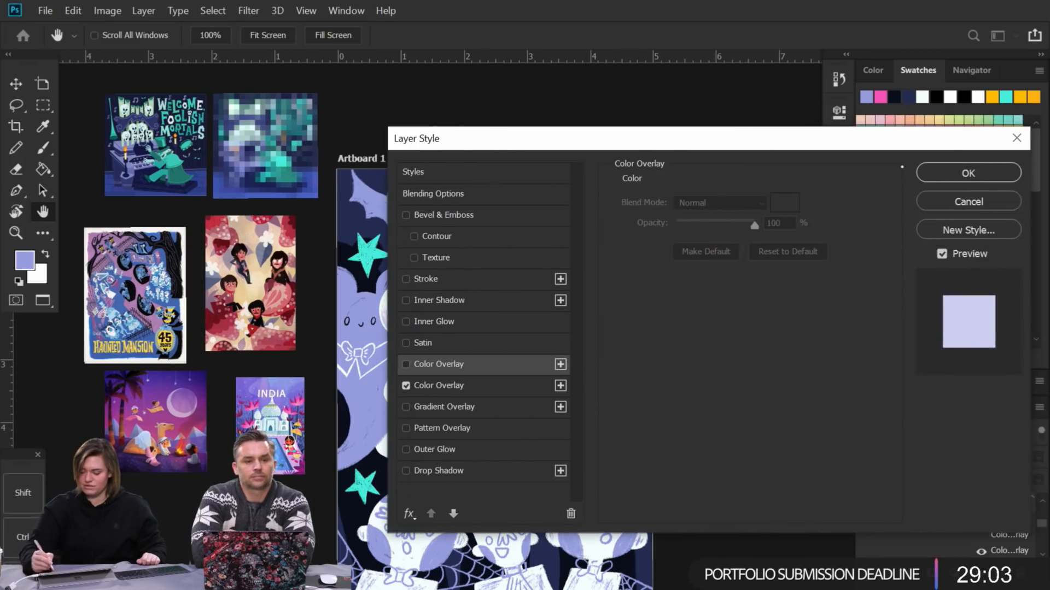
Step: Accept the Layer Style settings and brush lavender shading onto the lower parts of the first I and first N in GRINNING
left_click(963, 172)
scroll(460, 327, "up", 5)
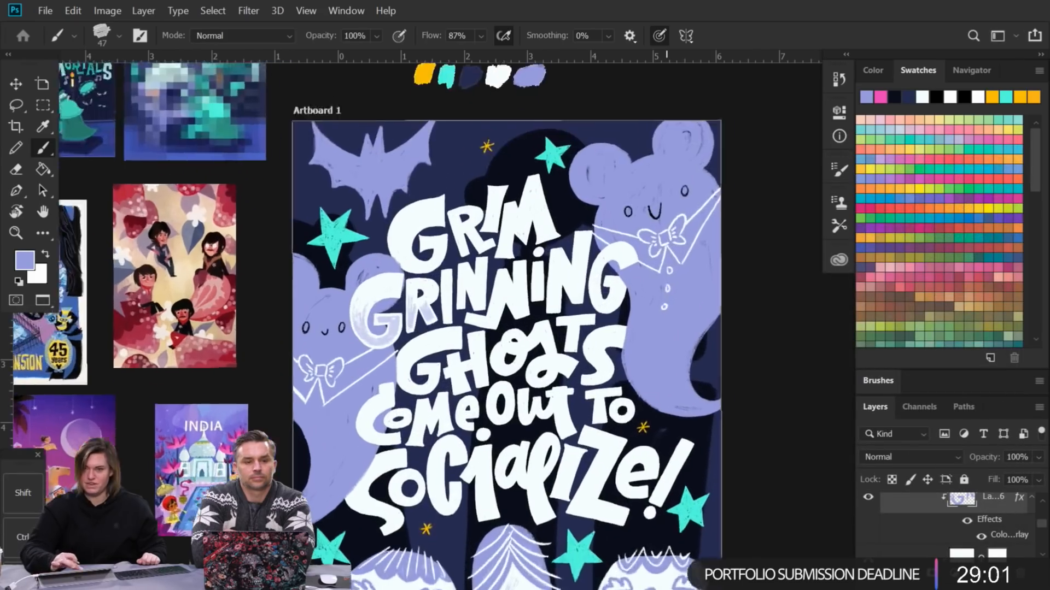
scroll(481, 229, "up", 5)
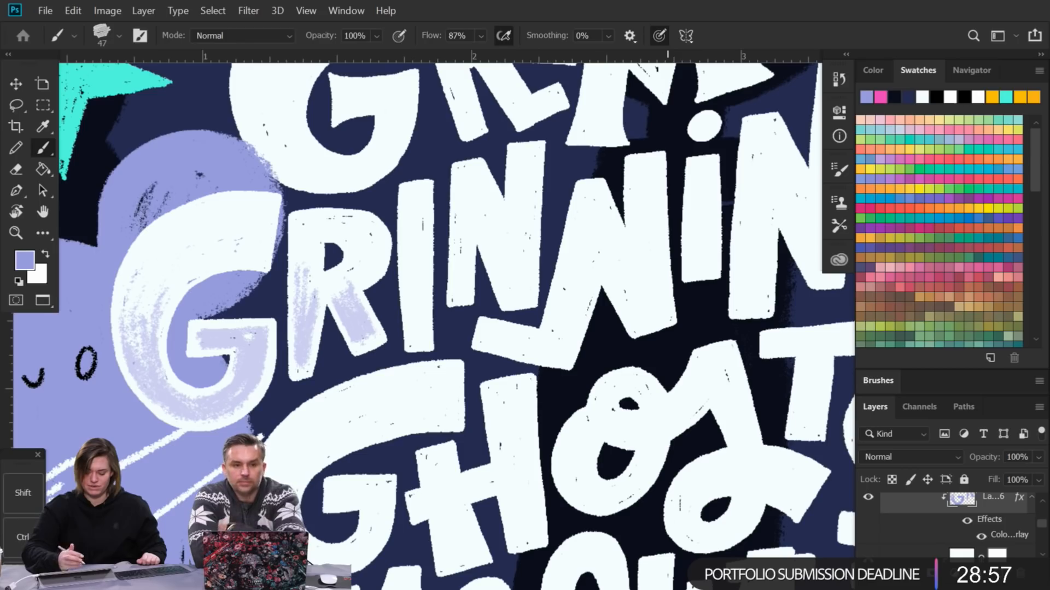
mouse_move(416, 323)
left_mouse_down()
mouse_move(408, 242)
mouse_move(414, 277)
mouse_move(418, 259)
mouse_move(421, 340)
mouse_move(421, 216)
left_mouse_up()
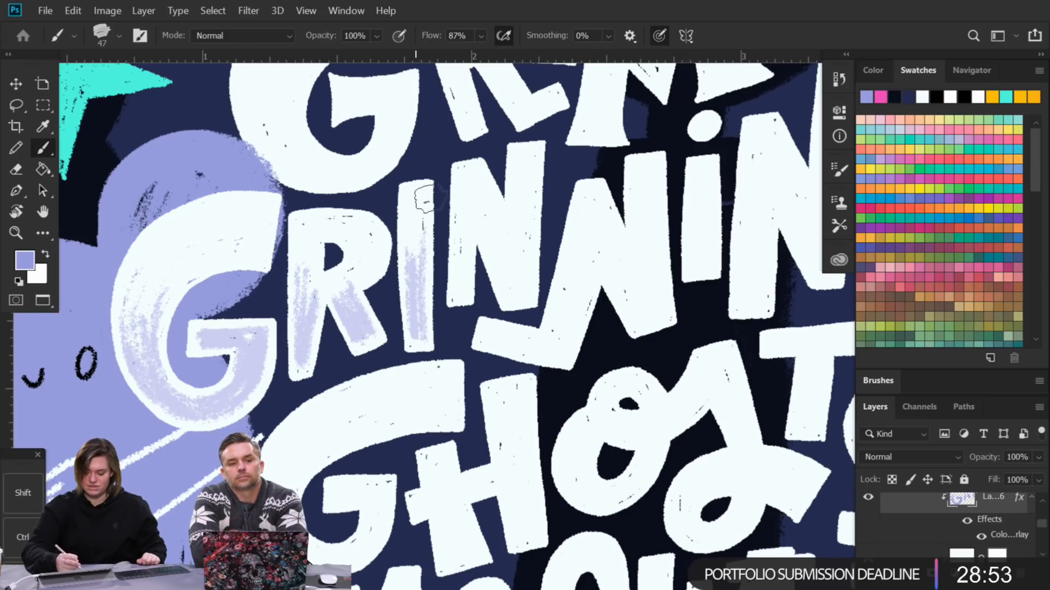
mouse_move(462, 257)
left_mouse_down()
mouse_move(464, 232)
mouse_move(461, 292)
mouse_move(463, 206)
mouse_move(465, 239)
mouse_move(488, 215)
mouse_move(493, 261)
mouse_move(516, 301)
mouse_move(518, 256)
mouse_move(522, 297)
mouse_move(529, 197)
mouse_move(525, 298)
mouse_move(530, 176)
left_mouse_up()
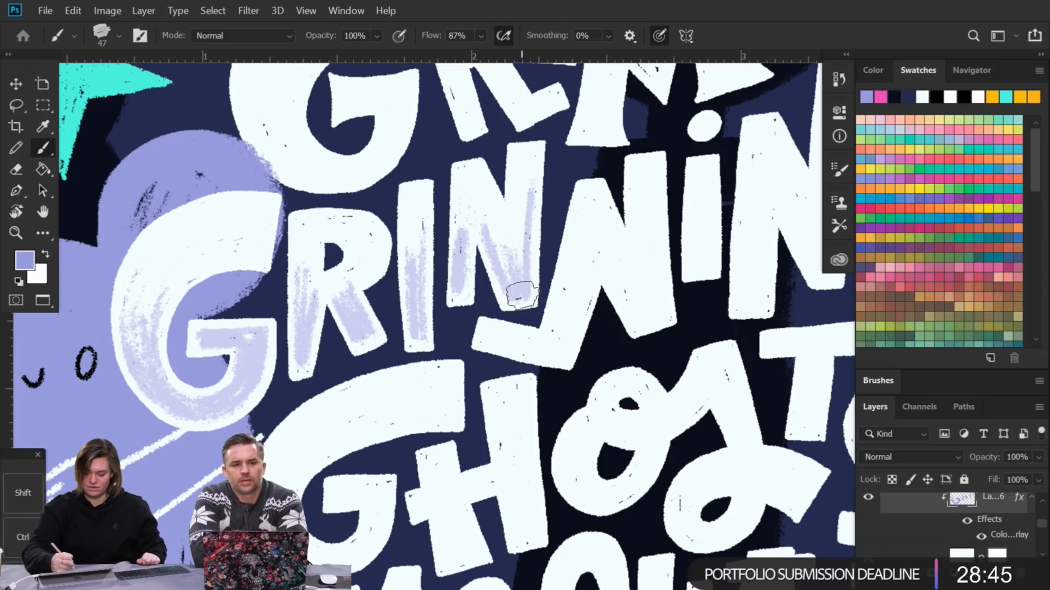
mouse_move(512, 269)
left_mouse_down()
mouse_move(497, 236)
mouse_move(510, 293)
left_mouse_up()
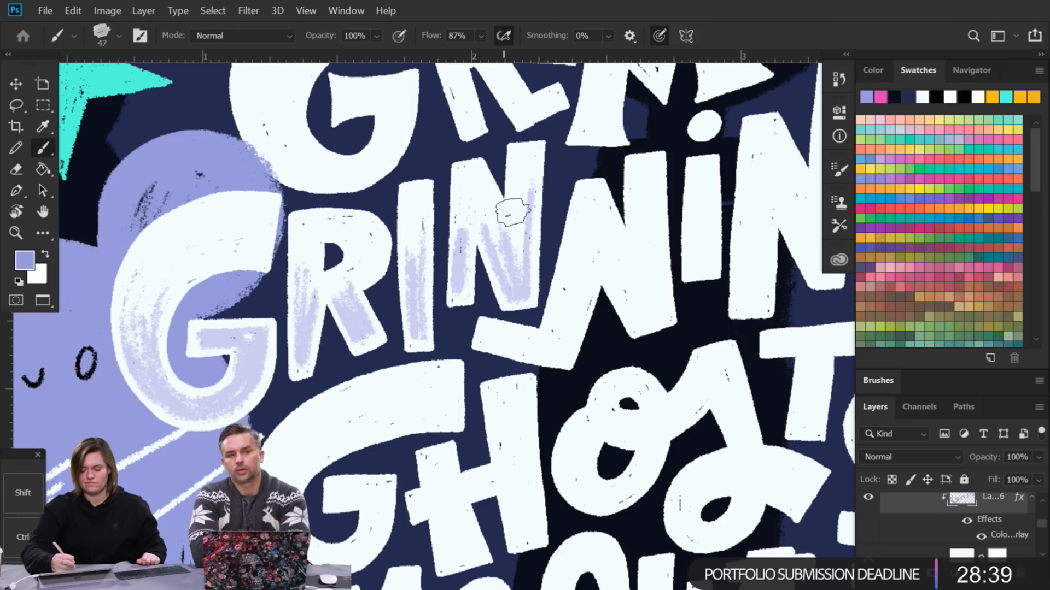
mouse_move(479, 226)
left_mouse_down()
mouse_move(460, 263)
mouse_move(477, 215)
left_mouse_up()
left_click_drag(515, 281, 482, 229)
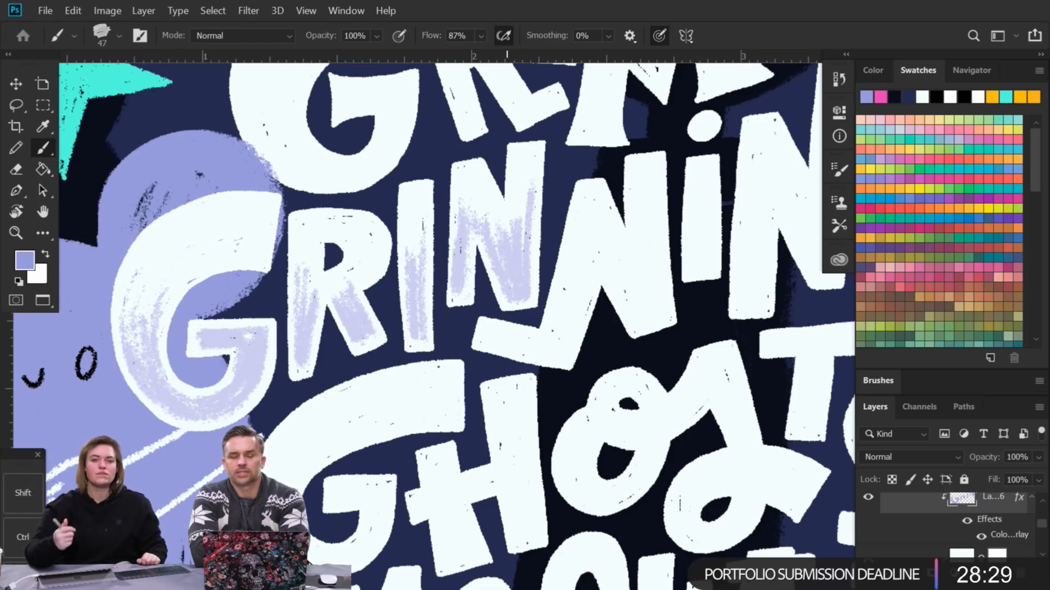
Step: Brush lavender shading along the tail and lower strokes of the second N and on the dotted I in GRINNING
mouse_move(504, 336)
left_mouse_down()
mouse_move(538, 344)
mouse_move(513, 347)
mouse_move(524, 344)
mouse_move(515, 339)
mouse_move(562, 355)
mouse_move(575, 317)
mouse_move(560, 354)
mouse_move(570, 317)
mouse_move(549, 346)
mouse_move(544, 338)
mouse_move(567, 270)
mouse_move(578, 274)
mouse_move(573, 324)
mouse_move(564, 295)
left_mouse_up()
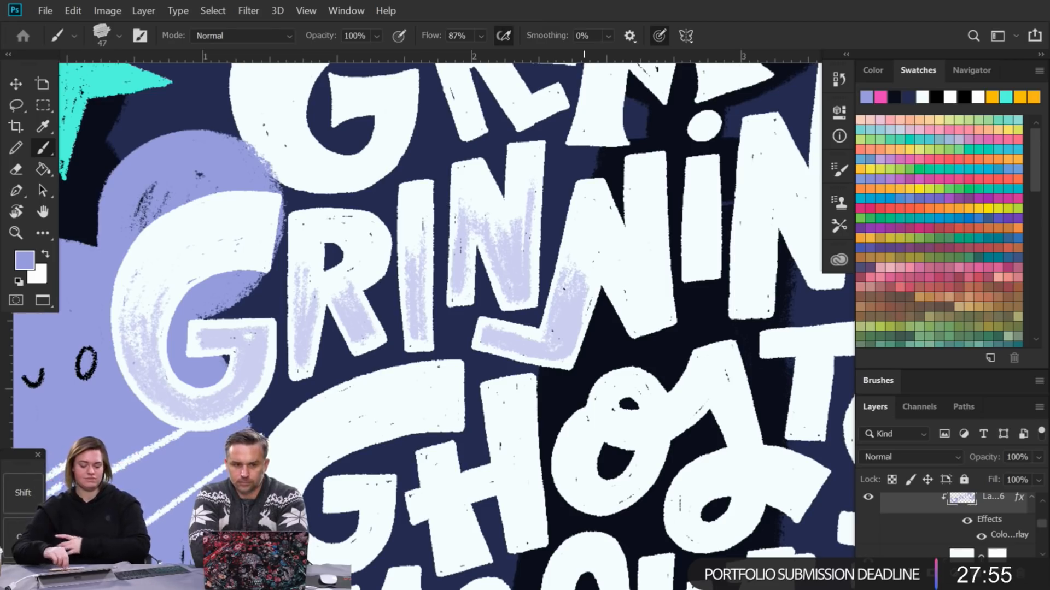
left_click(895, 434)
left_click(576, 244)
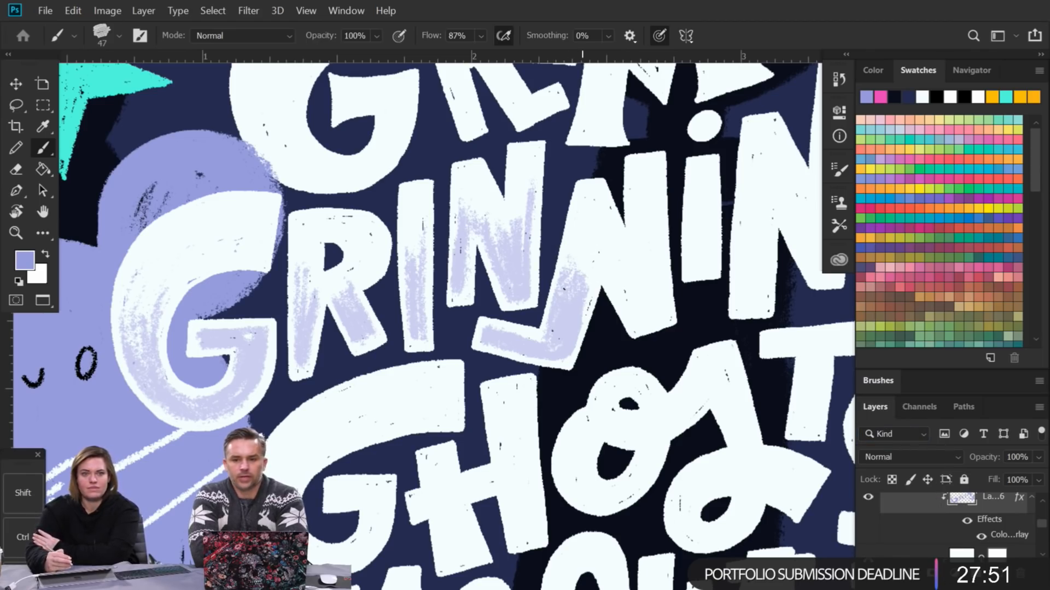
left_click_drag(582, 246, 418, 281)
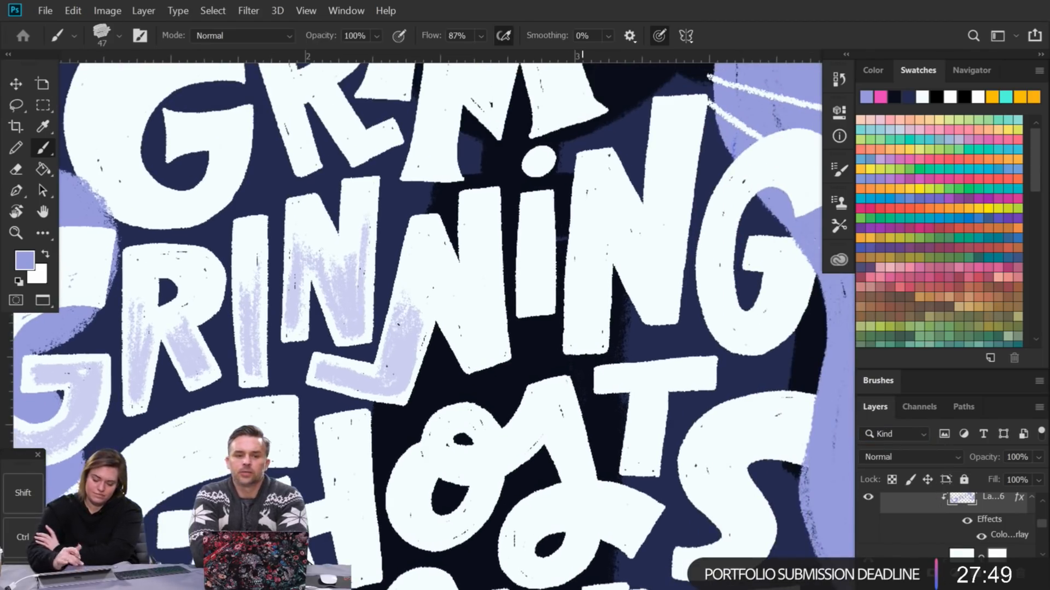
mouse_move(426, 331)
left_mouse_down()
mouse_move(435, 292)
mouse_move(406, 368)
mouse_move(419, 308)
mouse_move(404, 322)
mouse_move(401, 312)
mouse_move(432, 288)
mouse_move(478, 358)
mouse_move(483, 268)
mouse_move(495, 351)
mouse_move(484, 259)
mouse_move(475, 334)
mouse_move(491, 354)
mouse_move(477, 355)
mouse_move(493, 354)
mouse_move(469, 363)
mouse_move(453, 301)
mouse_move(491, 337)
mouse_move(437, 307)
mouse_move(465, 335)
mouse_move(482, 330)
mouse_move(488, 301)
mouse_move(528, 299)
mouse_move(530, 238)
mouse_move(529, 306)
mouse_move(542, 273)
mouse_move(542, 236)
mouse_move(531, 293)
mouse_move(540, 209)
mouse_move(526, 270)
mouse_move(535, 236)
left_mouse_up()
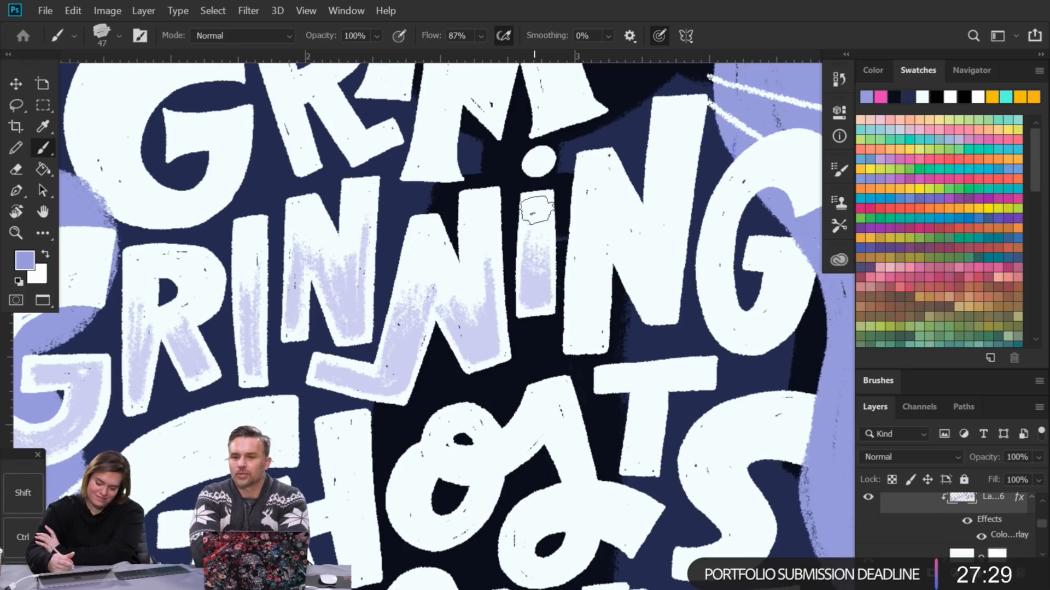
Step: Brush lavender shading onto the lower halves of the last N and the final G in GRINNING
mouse_move(547, 298)
left_mouse_down()
mouse_move(579, 343)
mouse_move(576, 310)
left_mouse_up()
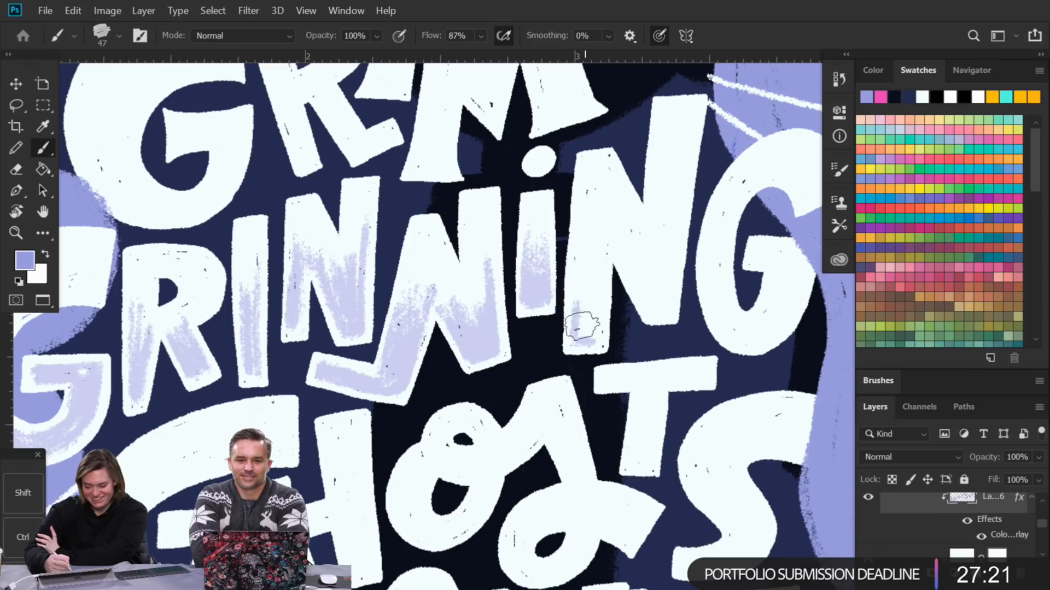
mouse_move(580, 254)
left_mouse_down()
mouse_move(578, 330)
mouse_move(581, 240)
mouse_move(582, 345)
mouse_move(601, 249)
mouse_move(586, 341)
left_mouse_up()
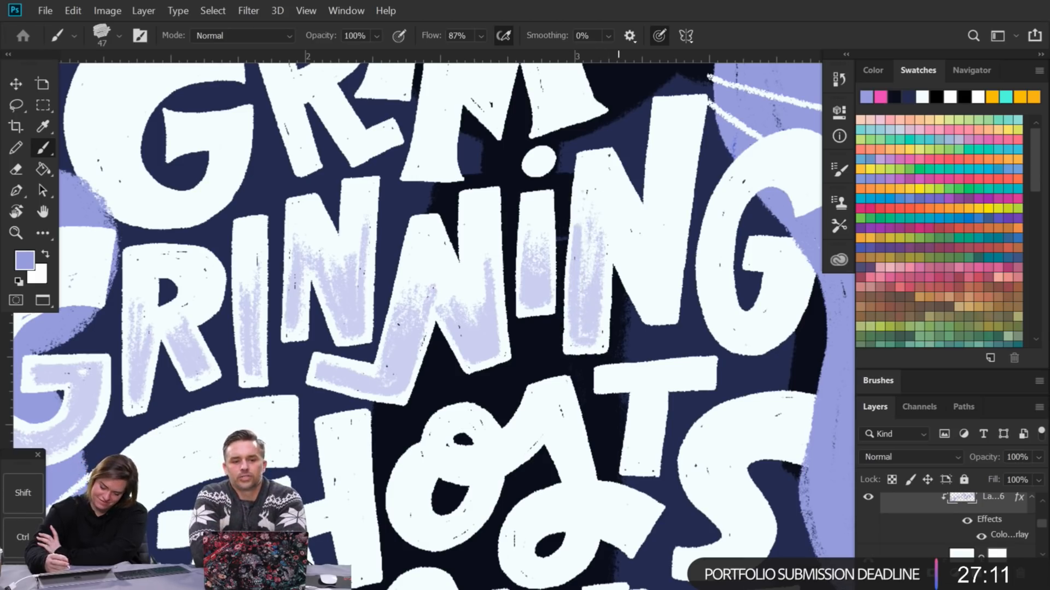
left_click_drag(582, 325, 591, 329)
mouse_move(626, 256)
left_mouse_down()
mouse_move(656, 255)
mouse_move(643, 248)
mouse_move(628, 267)
mouse_move(656, 311)
mouse_move(665, 271)
mouse_move(639, 258)
mouse_move(645, 294)
mouse_move(665, 243)
mouse_move(670, 249)
mouse_move(665, 306)
mouse_move(673, 182)
mouse_move(645, 235)
mouse_move(627, 240)
mouse_move(638, 275)
mouse_move(663, 235)
left_mouse_up()
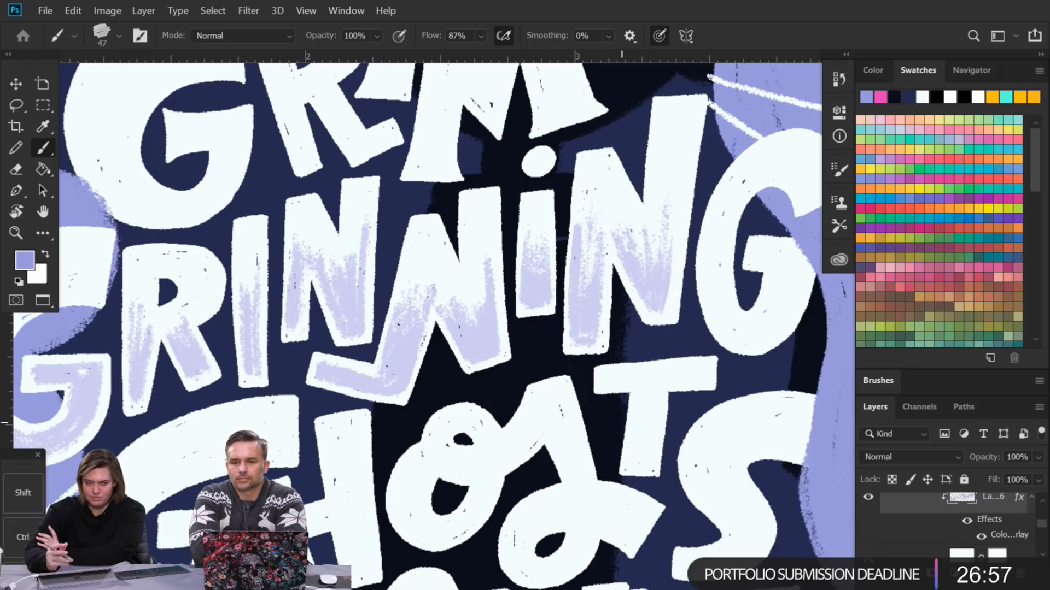
mouse_move(666, 291)
left_mouse_down()
mouse_move(652, 305)
mouse_move(667, 272)
mouse_move(666, 312)
mouse_move(671, 233)
mouse_move(597, 234)
mouse_move(581, 258)
mouse_move(431, 242)
mouse_move(381, 257)
left_mouse_up()
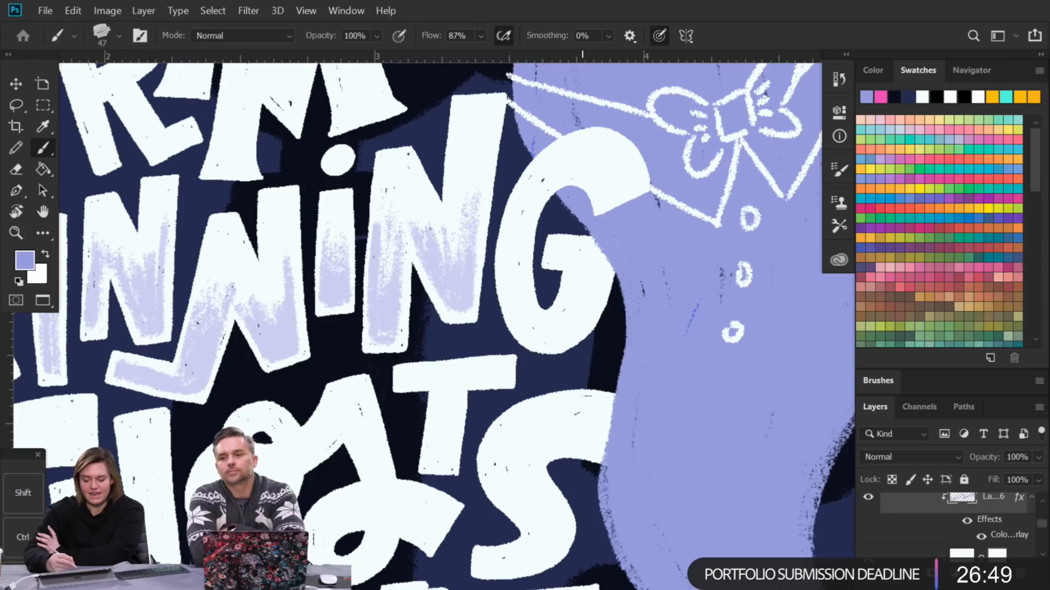
mouse_move(549, 336)
left_mouse_down()
mouse_move(509, 270)
mouse_move(533, 330)
mouse_move(510, 262)
mouse_move(522, 326)
mouse_move(510, 273)
mouse_move(531, 325)
mouse_move(519, 244)
mouse_move(532, 320)
mouse_move(524, 251)
mouse_move(518, 300)
mouse_move(525, 212)
mouse_move(513, 284)
mouse_move(517, 225)
mouse_move(550, 340)
mouse_move(528, 330)
mouse_move(577, 304)
mouse_move(553, 341)
mouse_move(536, 318)
mouse_move(574, 319)
mouse_move(534, 335)
mouse_move(574, 289)
mouse_move(580, 323)
mouse_move(569, 324)
mouse_move(596, 280)
mouse_move(570, 335)
mouse_move(566, 322)
mouse_move(531, 311)
mouse_move(567, 313)
mouse_move(549, 326)
mouse_move(574, 277)
mouse_move(577, 329)
mouse_move(588, 296)
mouse_move(574, 296)
mouse_move(567, 252)
mouse_move(556, 261)
mouse_move(568, 250)
mouse_move(573, 262)
mouse_move(596, 261)
mouse_move(595, 286)
mouse_move(562, 254)
mouse_move(623, 320)
left_mouse_up()
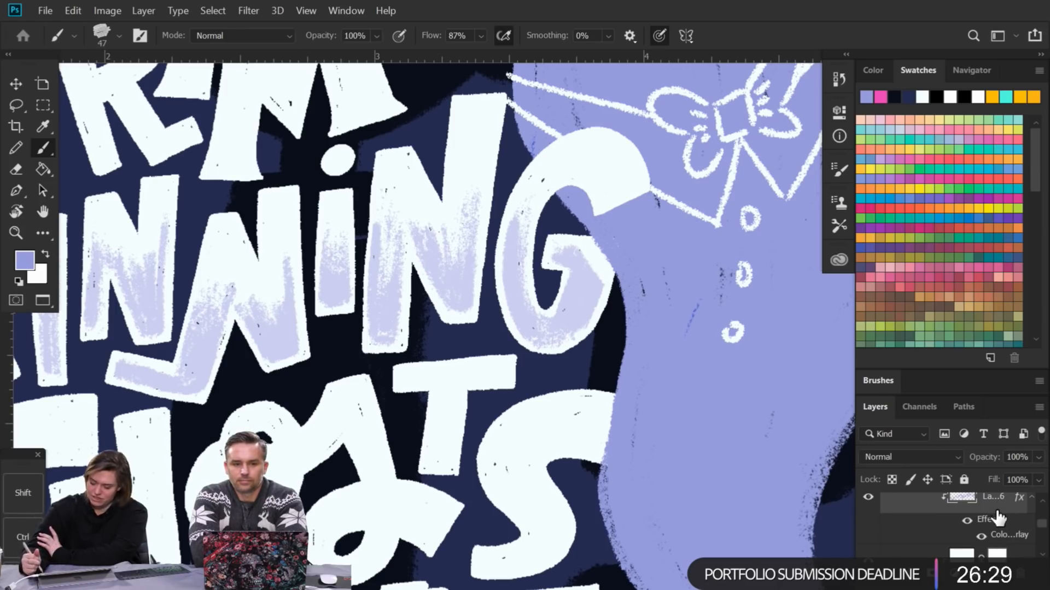
Step: Collapse the effects list of Layer 36 and move the layer up above the type group
key("alt")
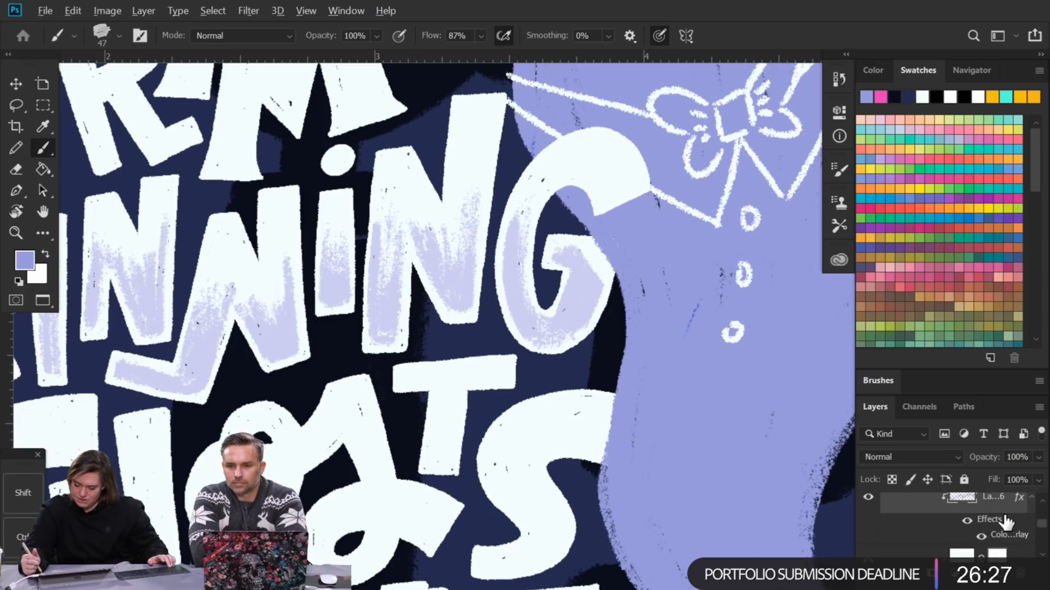
left_click(1029, 499)
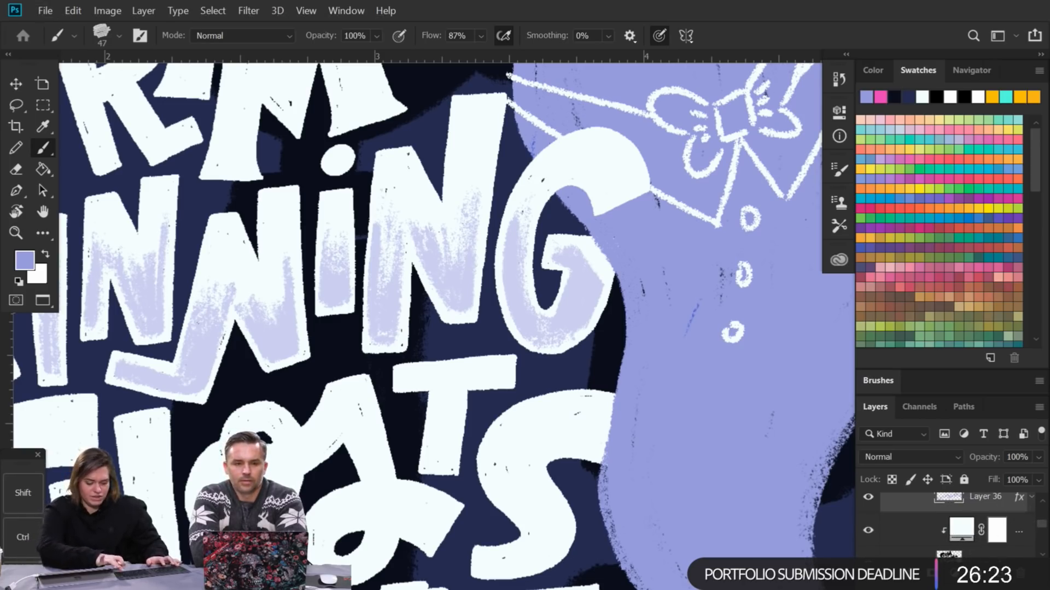
key("ctrl+]")
key("ctrl+]")
key("ctrl+]")
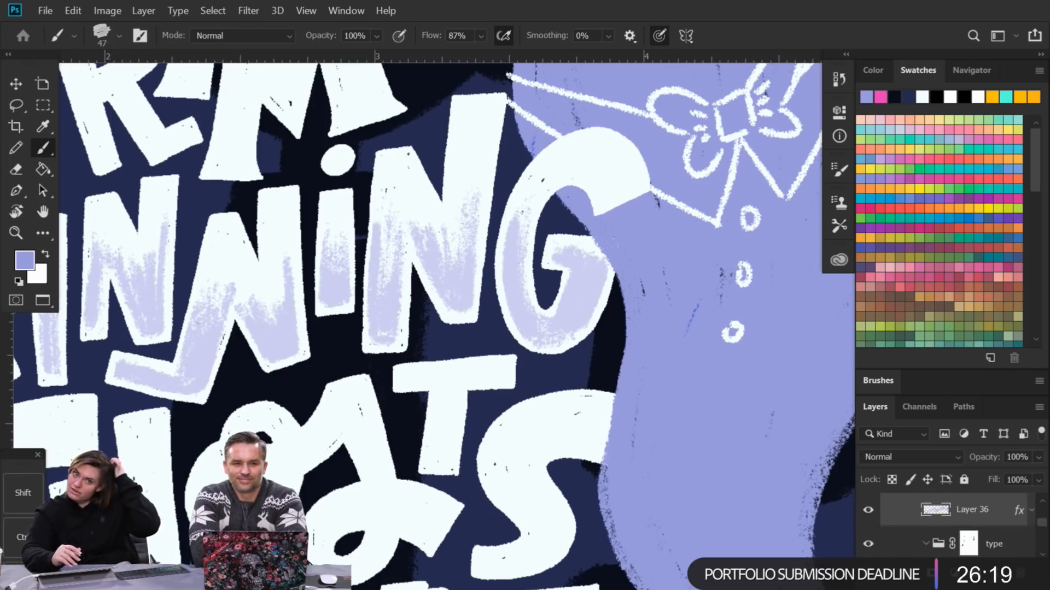
Step: Brush lavender shading onto the lower curve of the G and the strokes of the H in GHOSTS
left_click_drag(328, 350, 563, 217)
left_click_drag(350, 328, 539, 289)
mouse_move(382, 358)
left_mouse_down()
mouse_move(421, 356)
mouse_move(388, 357)
mouse_move(409, 366)
mouse_move(430, 356)
mouse_move(400, 426)
mouse_move(424, 367)
mouse_move(414, 414)
mouse_move(428, 382)
mouse_move(419, 407)
mouse_move(366, 412)
mouse_move(321, 388)
mouse_move(357, 432)
mouse_move(332, 328)
mouse_move(328, 409)
mouse_move(321, 325)
mouse_move(308, 380)
mouse_move(322, 330)
mouse_move(327, 389)
mouse_move(338, 328)
mouse_move(346, 418)
mouse_move(314, 397)
mouse_move(365, 433)
mouse_move(327, 389)
mouse_move(391, 430)
mouse_move(331, 408)
mouse_move(405, 423)
mouse_move(368, 430)
mouse_move(422, 389)
mouse_move(416, 408)
mouse_move(429, 385)
mouse_move(407, 426)
mouse_move(429, 380)
mouse_move(407, 421)
mouse_move(331, 346)
mouse_move(330, 419)
mouse_move(342, 308)
mouse_move(327, 413)
mouse_move(347, 332)
mouse_move(332, 404)
mouse_move(324, 341)
mouse_move(326, 414)
mouse_move(315, 333)
mouse_move(316, 410)
mouse_move(299, 365)
mouse_move(305, 352)
mouse_move(318, 399)
mouse_move(322, 324)
mouse_move(336, 414)
mouse_move(336, 342)
mouse_move(348, 428)
mouse_move(323, 405)
mouse_move(331, 358)
mouse_move(335, 396)
mouse_move(332, 327)
mouse_move(323, 385)
mouse_move(345, 316)
left_mouse_up()
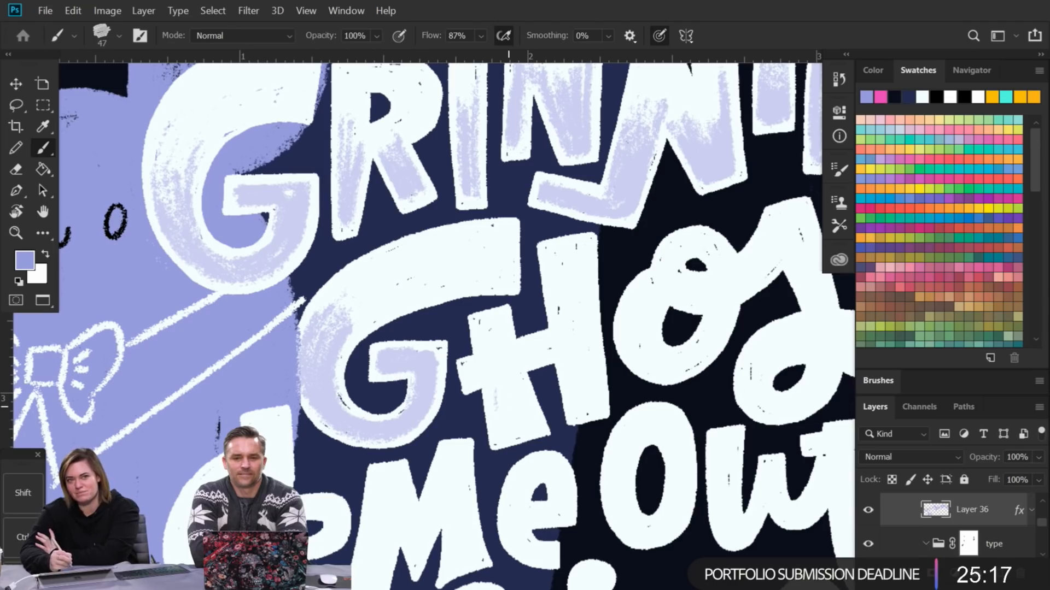
mouse_move(507, 406)
left_mouse_down()
mouse_move(494, 403)
mouse_move(520, 403)
mouse_move(525, 429)
mouse_move(500, 375)
mouse_move(514, 375)
mouse_move(481, 370)
mouse_move(555, 347)
mouse_move(480, 366)
mouse_move(552, 357)
mouse_move(588, 401)
mouse_move(590, 339)
mouse_move(593, 407)
mouse_move(584, 410)
mouse_move(595, 407)
mouse_move(580, 319)
mouse_move(569, 343)
mouse_move(485, 366)
mouse_move(506, 368)
left_mouse_up()
Step: Brush lavender shading onto the lower bowl of the O and the looped base of the first S in GHOSTS
left_click_drag(628, 290, 502, 295)
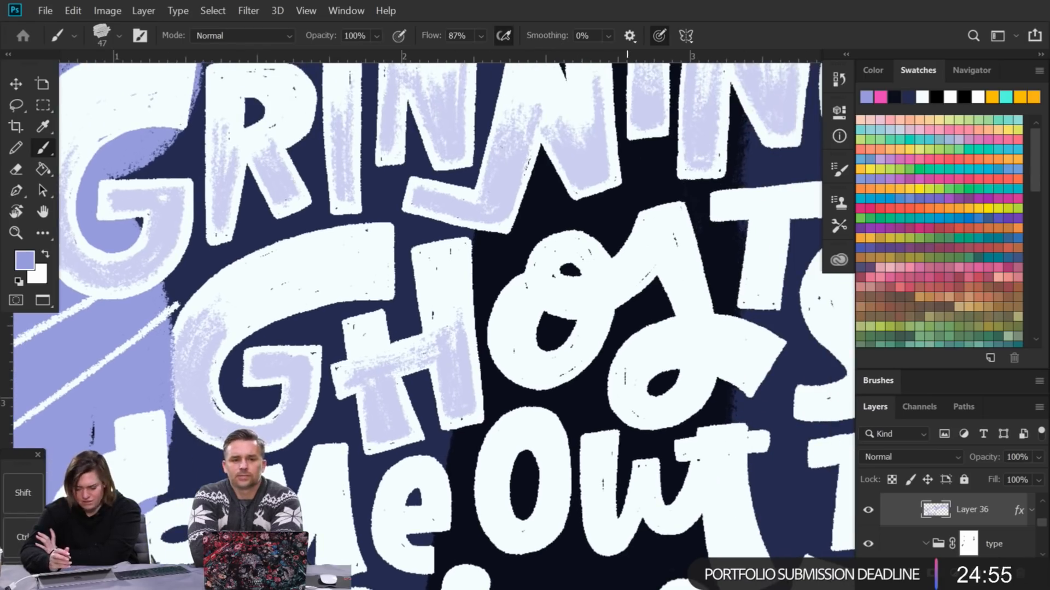
mouse_move(503, 336)
left_mouse_down()
mouse_move(527, 337)
mouse_move(510, 308)
mouse_move(537, 336)
mouse_move(505, 315)
mouse_move(560, 359)
mouse_move(504, 326)
mouse_move(571, 355)
mouse_move(504, 332)
mouse_move(591, 338)
mouse_move(569, 361)
mouse_move(523, 290)
mouse_move(528, 367)
mouse_move(536, 303)
mouse_move(535, 369)
mouse_move(526, 310)
mouse_move(543, 376)
mouse_move(557, 348)
mouse_move(512, 362)
mouse_move(556, 335)
mouse_move(524, 359)
mouse_move(546, 329)
mouse_move(542, 366)
mouse_move(592, 299)
mouse_move(543, 381)
mouse_move(581, 338)
mouse_move(508, 304)
left_mouse_up()
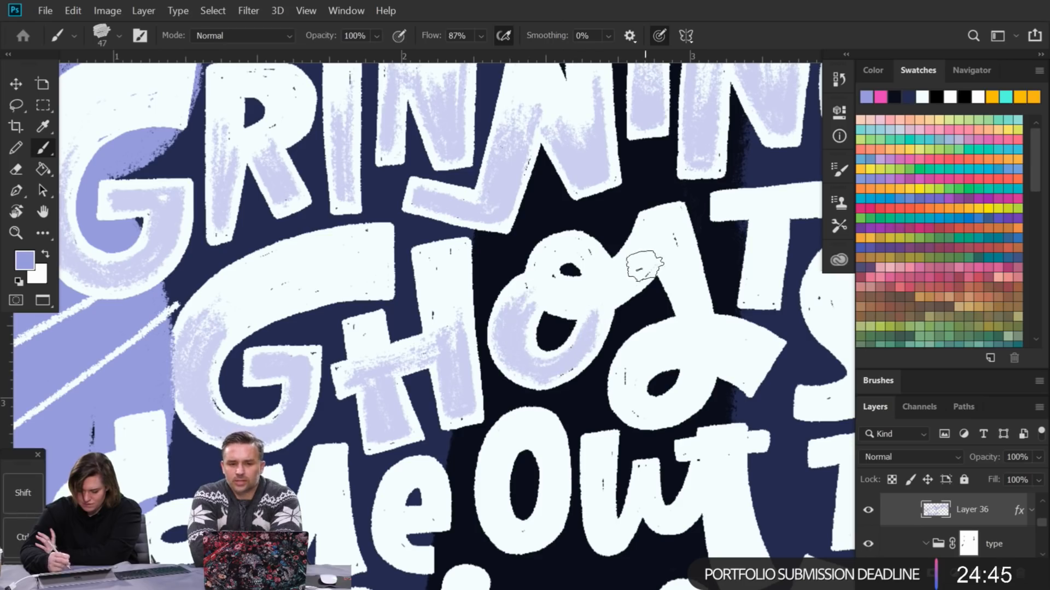
left_click_drag(645, 273, 520, 306)
left_click_drag(570, 417, 541, 435)
mouse_move(546, 394)
left_mouse_down()
mouse_move(569, 413)
mouse_move(550, 413)
mouse_move(559, 431)
mouse_move(560, 409)
mouse_move(539, 444)
mouse_move(524, 384)
mouse_move(507, 433)
mouse_move(496, 415)
mouse_move(528, 373)
mouse_move(537, 445)
mouse_move(572, 416)
mouse_move(551, 439)
mouse_move(571, 413)
mouse_move(537, 446)
mouse_move(521, 377)
mouse_move(523, 443)
mouse_move(545, 372)
mouse_move(502, 433)
mouse_move(556, 383)
mouse_move(521, 396)
mouse_move(606, 400)
mouse_move(520, 387)
mouse_move(586, 363)
left_mouse_up()
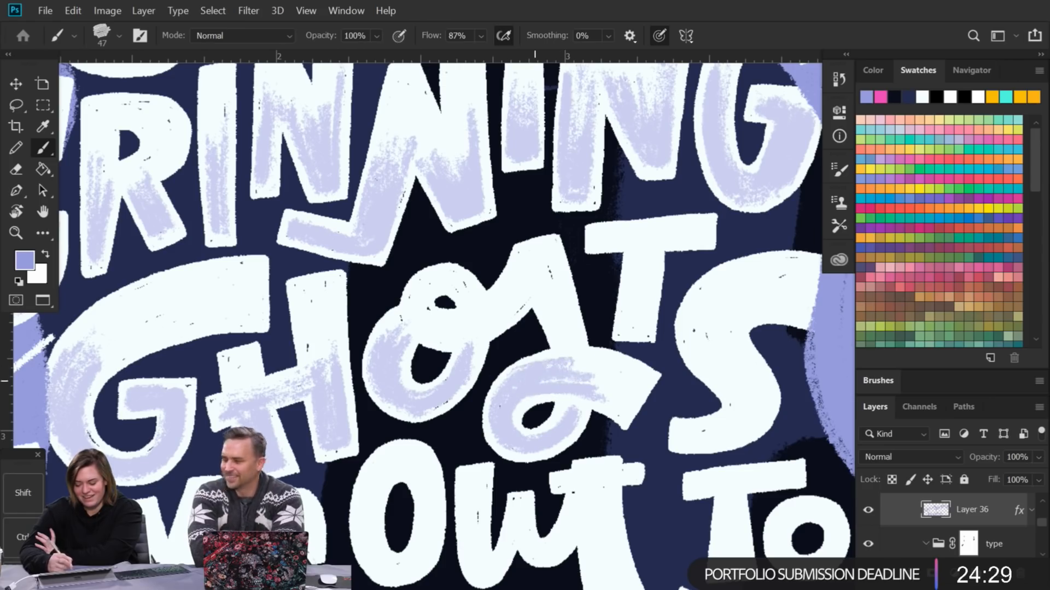
mouse_move(592, 394)
left_mouse_down()
mouse_move(624, 408)
mouse_move(637, 390)
mouse_move(620, 408)
mouse_move(623, 373)
mouse_move(590, 381)
mouse_move(570, 370)
mouse_move(618, 370)
mouse_move(576, 363)
mouse_move(636, 383)
mouse_move(584, 361)
left_mouse_up()
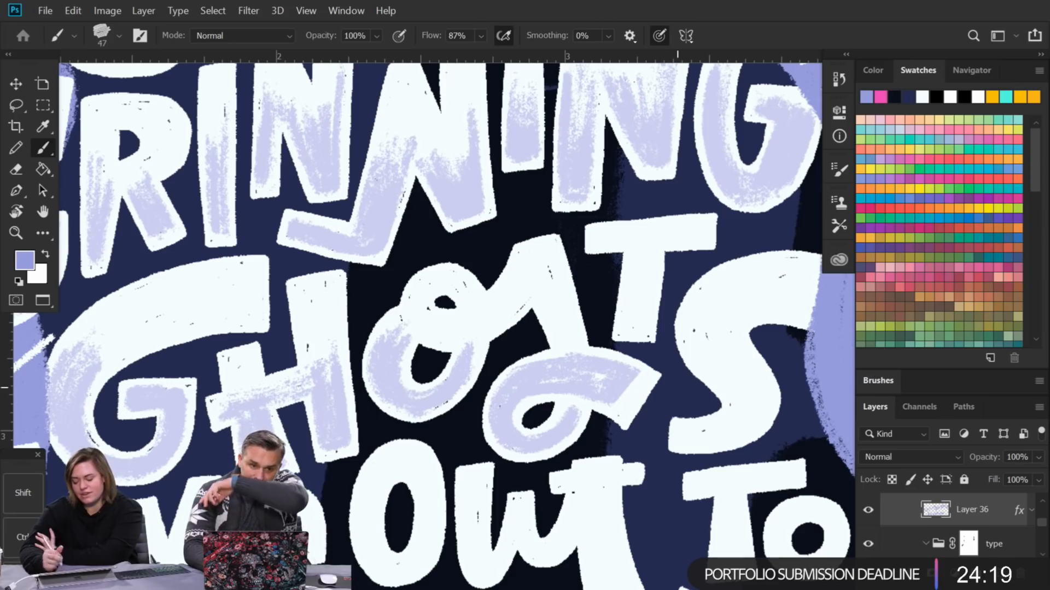
Step: Shade the lower stem of the first S and the lower curves of the final S in GHOSTS with lavender
mouse_move(645, 377)
left_mouse_down()
mouse_move(624, 405)
mouse_move(640, 379)
mouse_move(609, 396)
mouse_move(617, 410)
mouse_move(624, 405)
mouse_move(578, 386)
mouse_move(625, 392)
mouse_move(626, 370)
mouse_move(640, 380)
mouse_move(505, 380)
mouse_move(585, 378)
mouse_move(530, 377)
left_mouse_up()
scroll(536, 377, "down", 3)
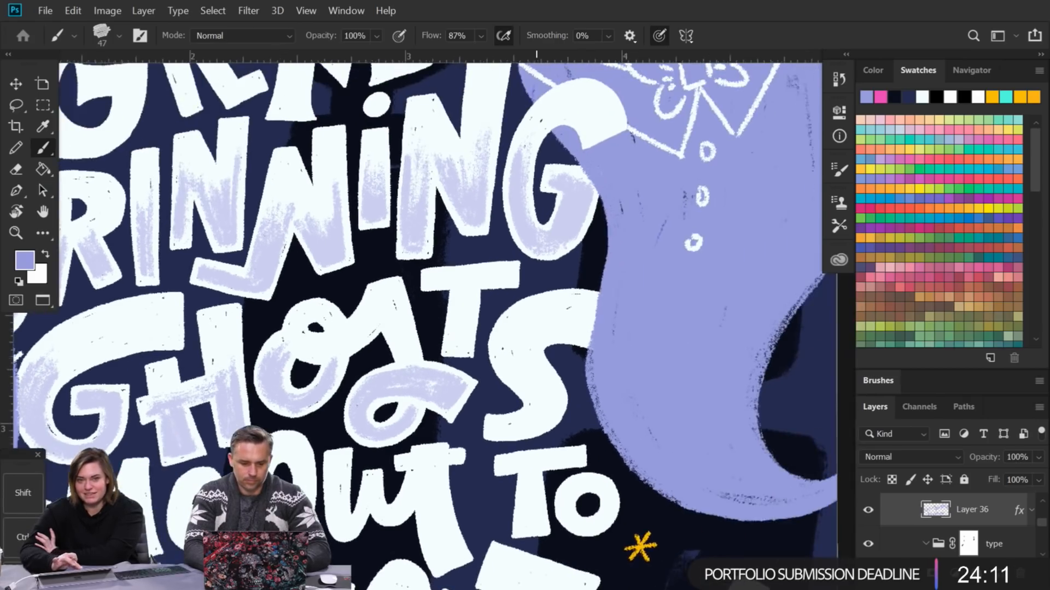
scroll(537, 377, "up", 2)
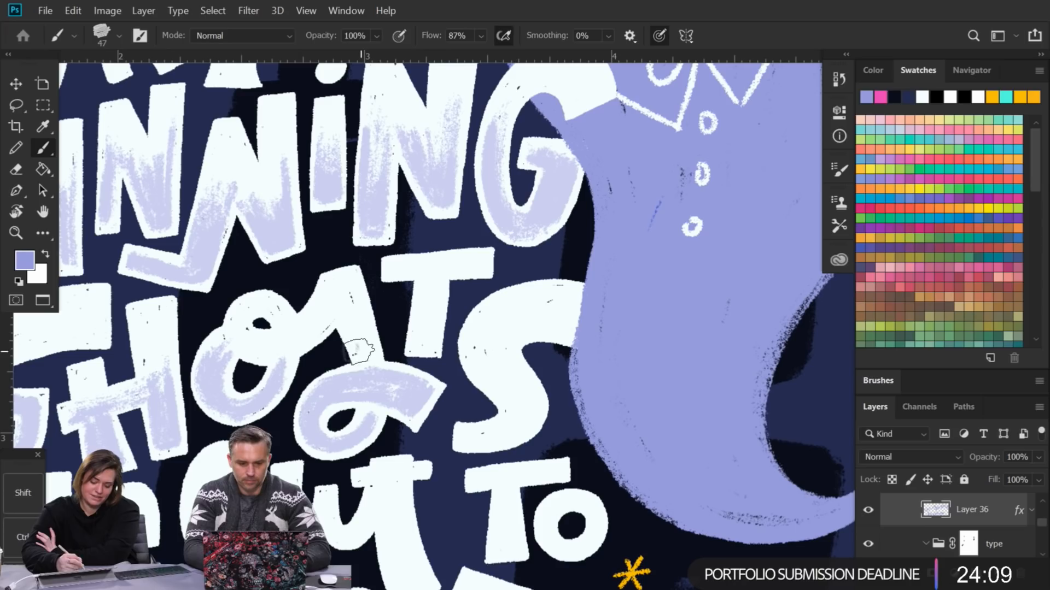
mouse_move(356, 342)
left_mouse_down()
mouse_move(369, 354)
mouse_move(375, 347)
mouse_move(361, 349)
mouse_move(364, 331)
left_mouse_up()
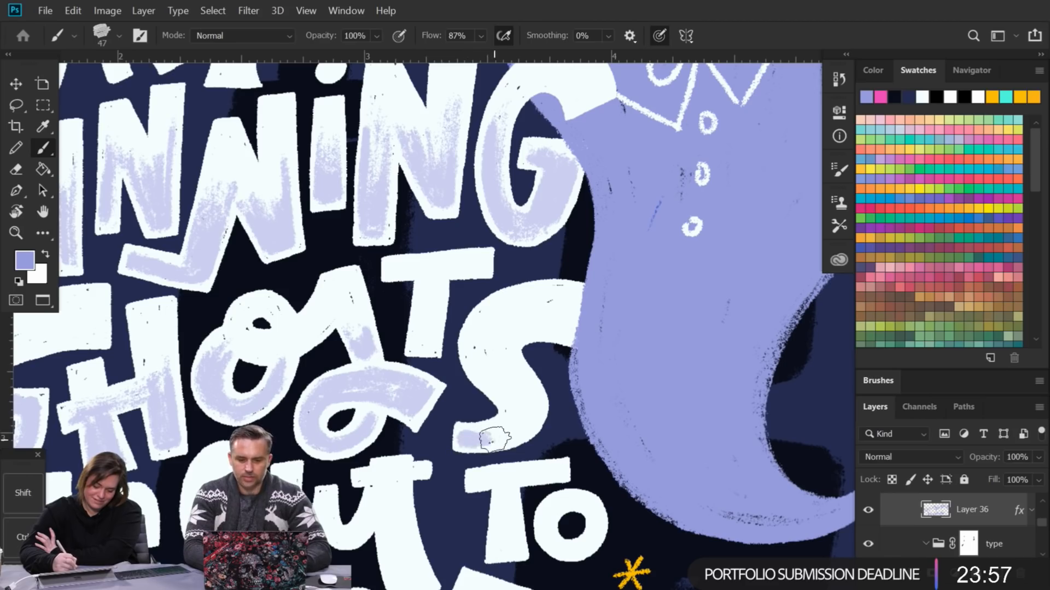
mouse_move(487, 438)
left_mouse_down()
mouse_move(530, 416)
mouse_move(497, 440)
mouse_move(533, 395)
mouse_move(516, 431)
mouse_move(527, 381)
mouse_move(516, 427)
mouse_move(515, 374)
mouse_move(513, 431)
mouse_move(507, 387)
mouse_move(494, 434)
mouse_move(511, 407)
mouse_move(499, 393)
mouse_move(513, 422)
mouse_move(483, 377)
mouse_move(526, 399)
mouse_move(521, 420)
mouse_move(496, 391)
mouse_move(492, 424)
left_mouse_up()
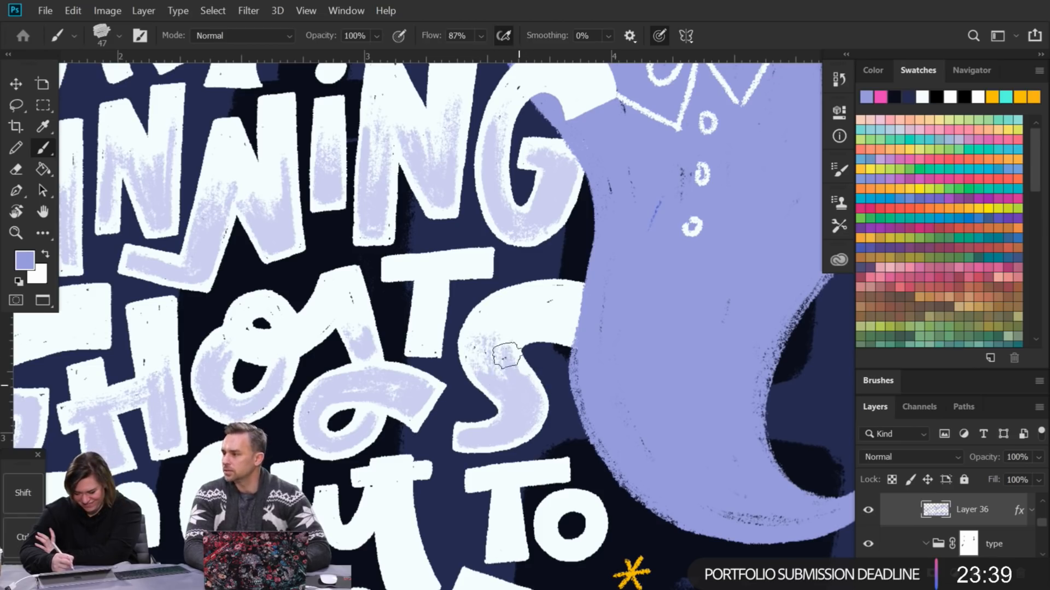
mouse_move(486, 344)
left_mouse_down()
mouse_move(506, 393)
mouse_move(477, 331)
mouse_move(501, 391)
mouse_move(517, 326)
mouse_move(506, 370)
left_mouse_up()
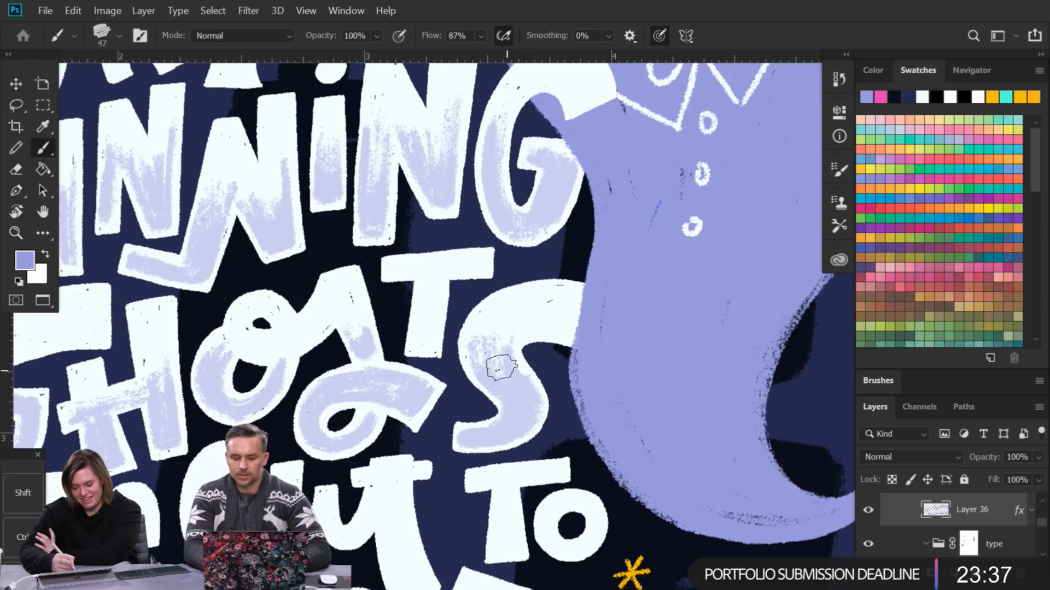
Step: Brush lavender shading onto the inner spur and lower bowl of the G in GRIM
key("ctrl+minus")
key("ctrl+minus")
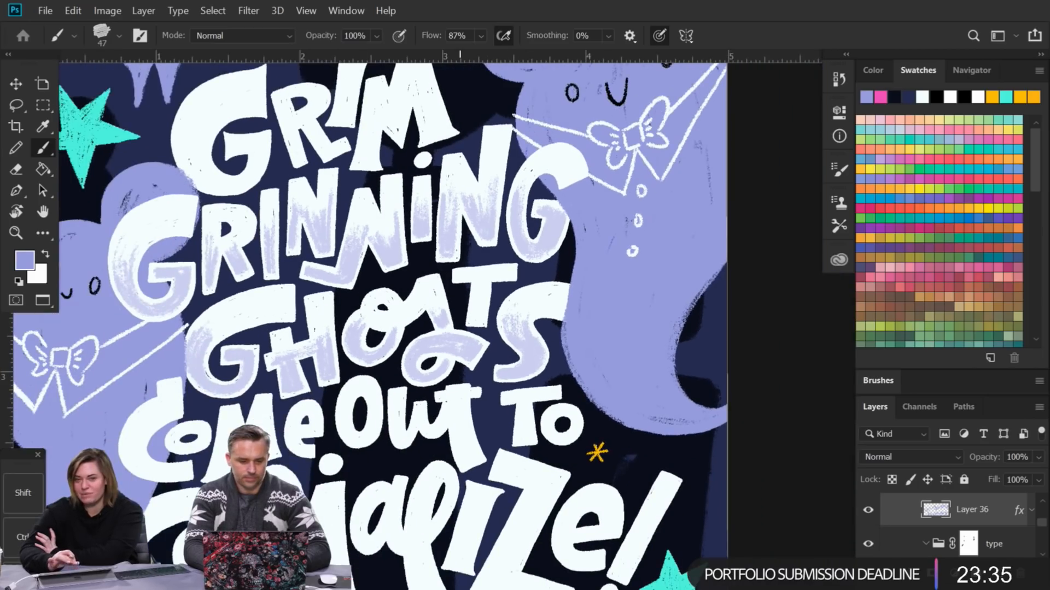
scroll(460, 328, "up", 3)
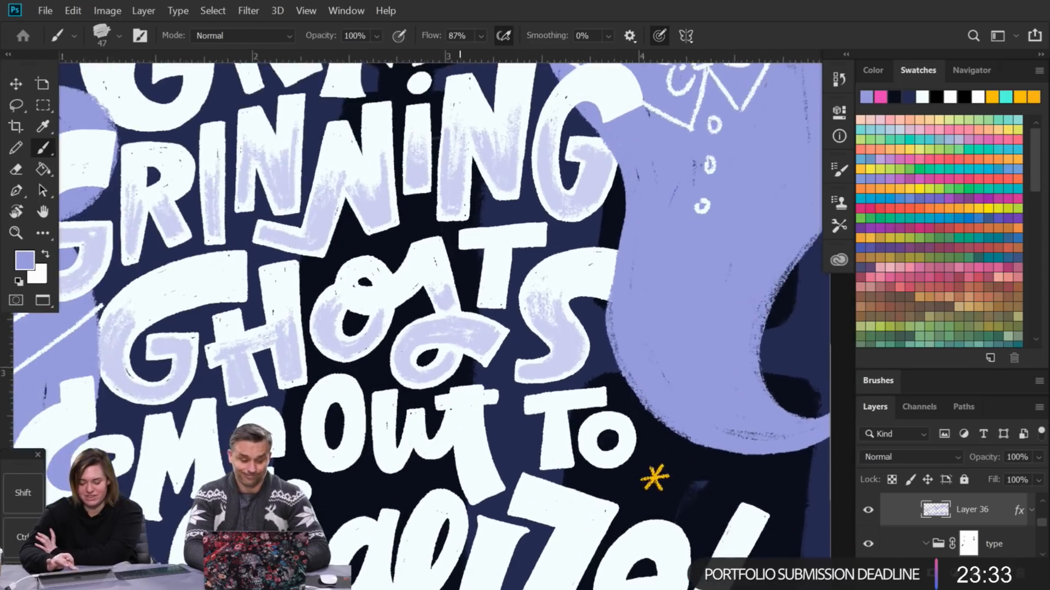
scroll(460, 328, "up", 4)
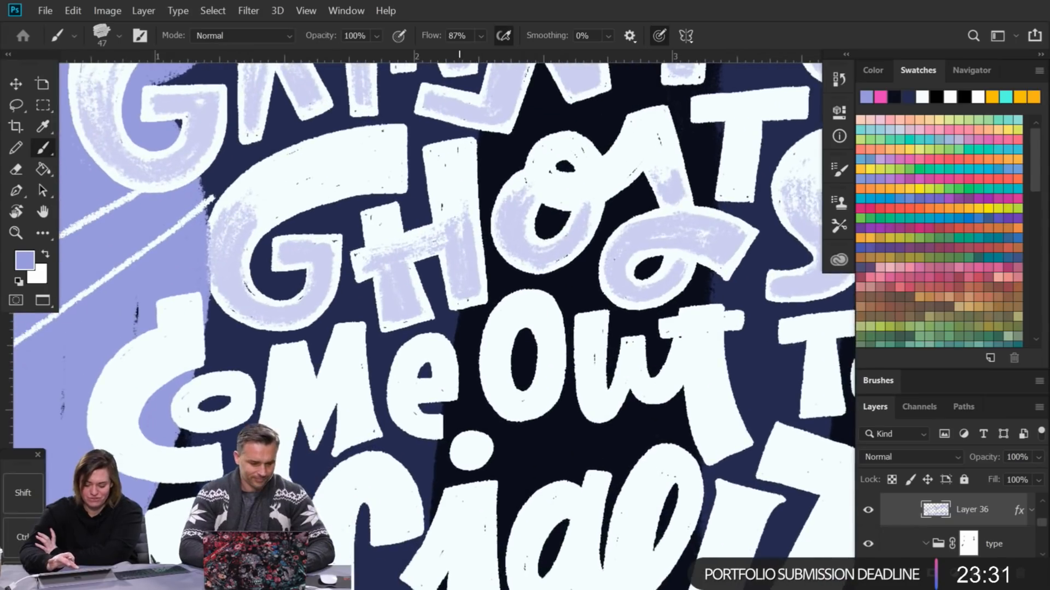
scroll(460, 328, "down", 5)
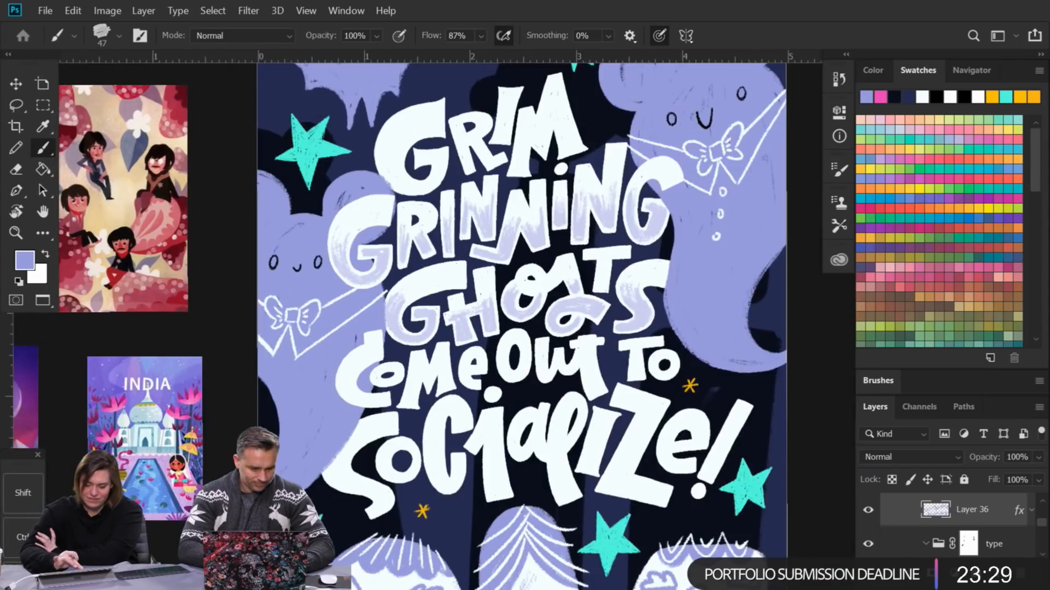
scroll(460, 115, "up", 5)
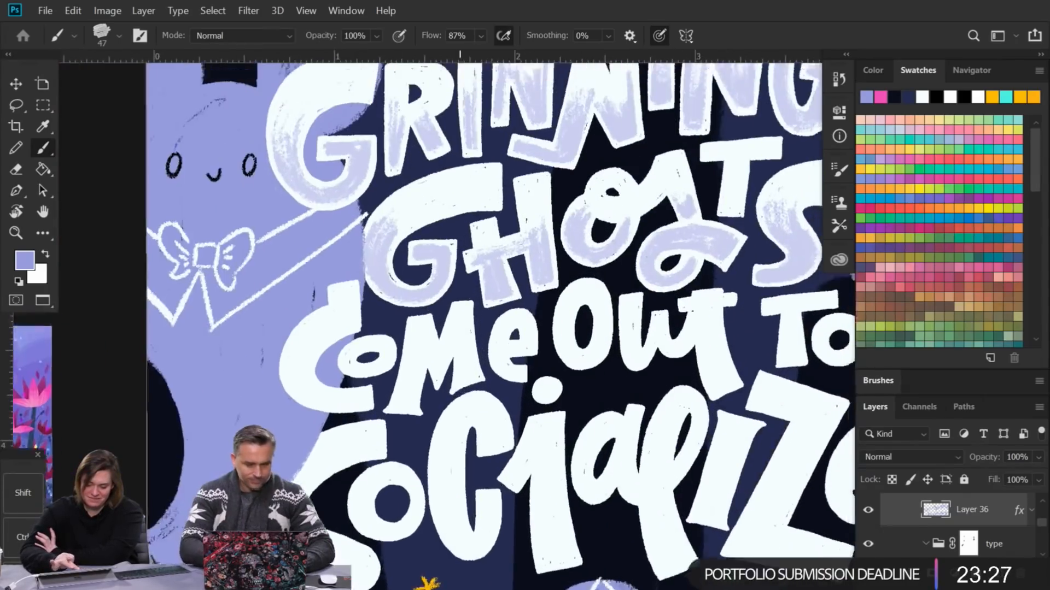
scroll(460, 114, "up", 2)
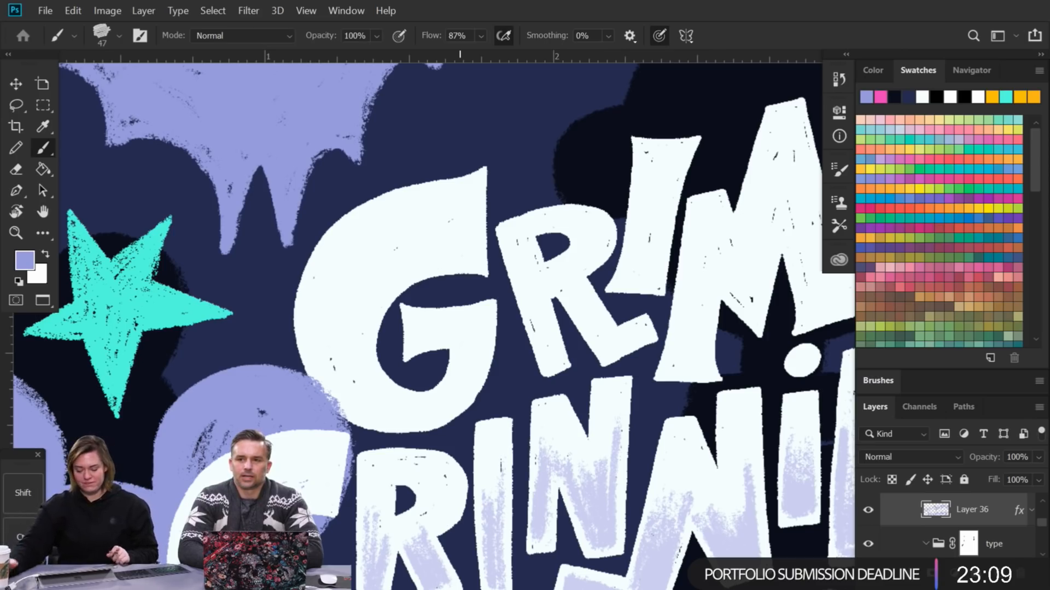
mouse_move(460, 333)
left_mouse_down()
mouse_move(415, 327)
mouse_move(413, 345)
mouse_move(414, 321)
mouse_move(419, 337)
mouse_move(463, 335)
left_mouse_up()
mouse_move(461, 334)
left_mouse_down()
mouse_move(476, 318)
mouse_move(469, 371)
mouse_move(475, 363)
mouse_move(480, 325)
mouse_move(453, 400)
mouse_move(481, 321)
mouse_move(453, 390)
mouse_move(460, 331)
mouse_move(454, 394)
left_mouse_up()
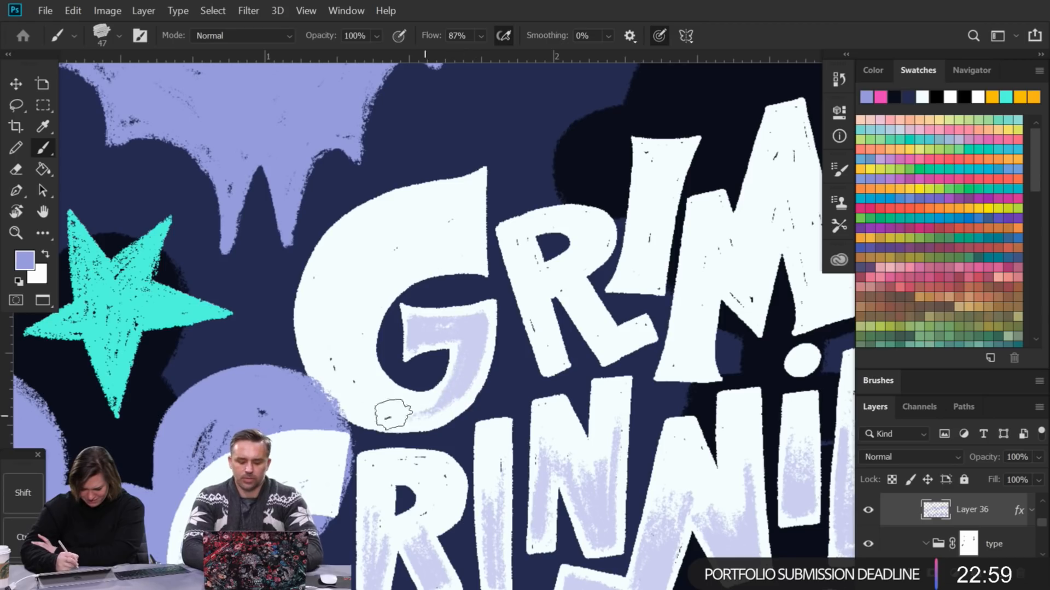
mouse_move(349, 390)
left_mouse_down()
mouse_move(317, 311)
mouse_move(347, 391)
mouse_move(332, 265)
mouse_move(365, 411)
mouse_move(315, 315)
mouse_move(408, 425)
mouse_move(354, 400)
mouse_move(409, 414)
mouse_move(445, 399)
mouse_move(389, 411)
mouse_move(463, 393)
mouse_move(397, 419)
left_mouse_up()
mouse_move(340, 343)
left_mouse_down()
mouse_move(396, 407)
mouse_move(386, 399)
mouse_move(416, 409)
mouse_move(436, 400)
mouse_move(371, 286)
mouse_move(407, 403)
mouse_move(375, 306)
mouse_move(364, 381)
mouse_move(364, 304)
mouse_move(342, 379)
mouse_move(324, 354)
left_mouse_up()
mouse_move(391, 411)
left_mouse_down()
mouse_move(316, 335)
mouse_move(419, 417)
mouse_move(320, 319)
mouse_move(406, 413)
left_mouse_up()
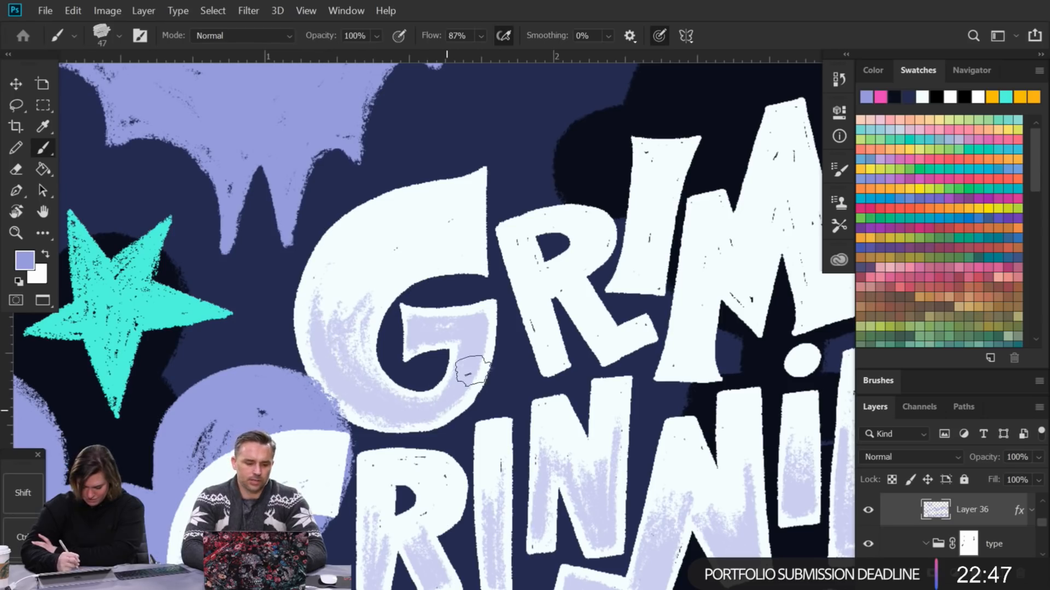
Step: Extend the lavender shading up the outer left curve of the G in GRIM with streaky, fading strokes
left_click_drag(363, 308, 392, 401)
mouse_move(337, 377)
left_mouse_down()
mouse_move(354, 256)
mouse_move(386, 405)
mouse_move(353, 290)
mouse_move(365, 392)
mouse_move(352, 278)
mouse_move(358, 380)
mouse_move(349, 345)
left_mouse_up()
mouse_move(321, 297)
left_mouse_down()
mouse_move(317, 339)
mouse_move(331, 268)
mouse_move(324, 358)
mouse_move(333, 252)
mouse_move(330, 372)
mouse_move(341, 244)
mouse_move(377, 405)
left_mouse_up()
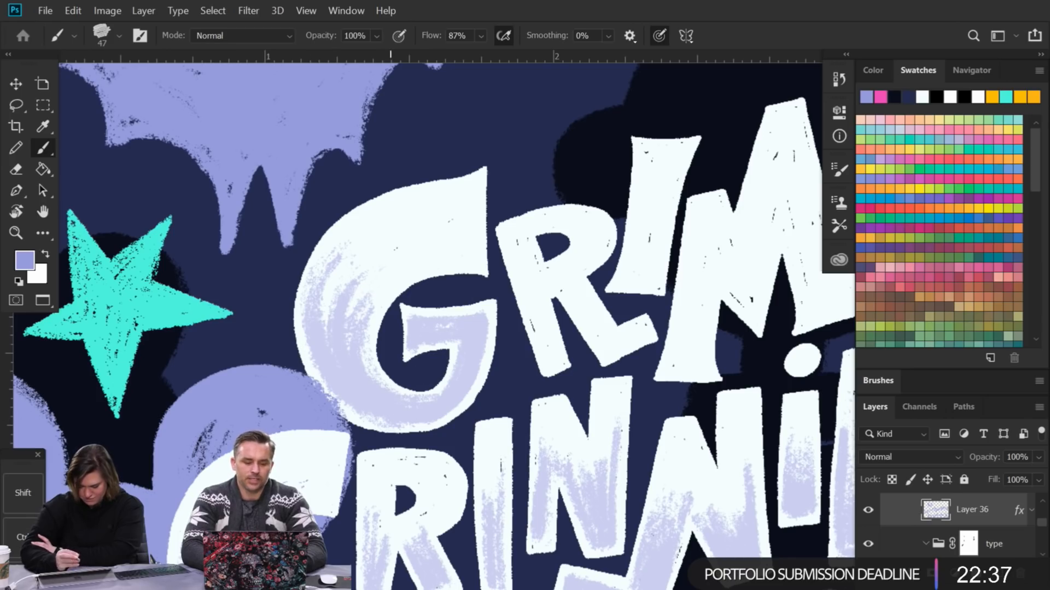
Step: Shade the stem, the leg and the underside of the bowl of the R in GRIM with lavender
scroll(454, 323, "up", 1)
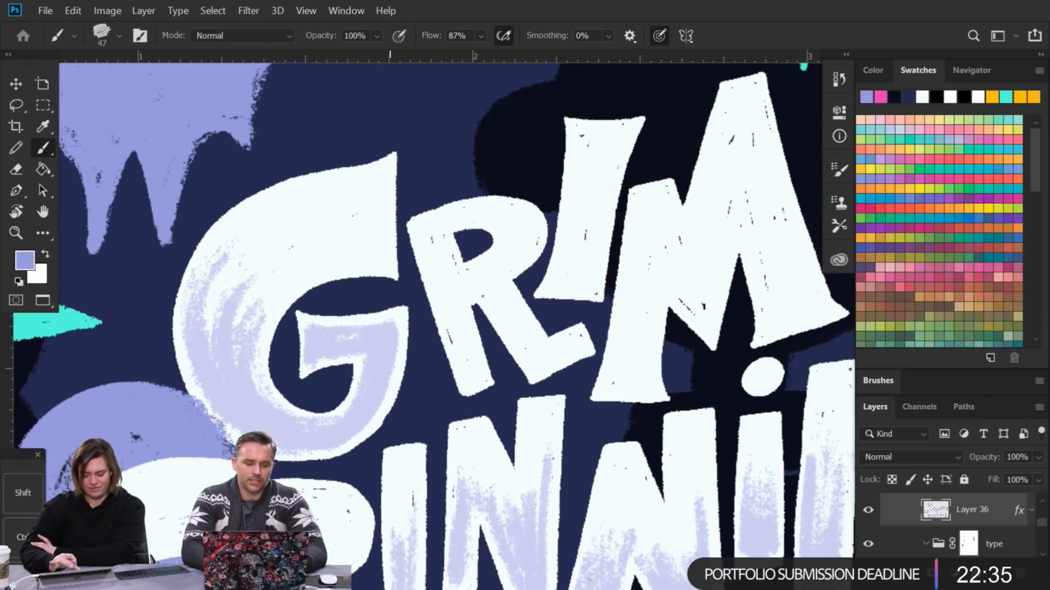
scroll(454, 322, "up", 1)
mouse_move(440, 410)
left_mouse_down()
mouse_move(423, 344)
mouse_move(445, 416)
mouse_move(409, 309)
mouse_move(444, 420)
left_mouse_up()
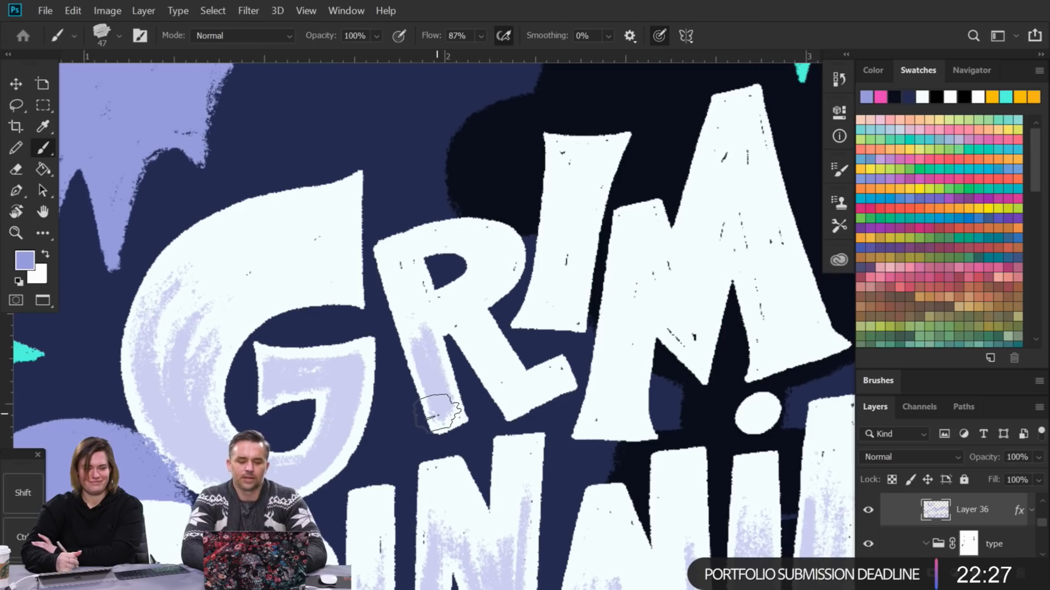
mouse_move(437, 413)
left_mouse_down()
mouse_move(430, 342)
mouse_move(413, 323)
mouse_move(439, 400)
mouse_move(414, 347)
left_mouse_up()
left_click_drag(431, 384, 432, 378)
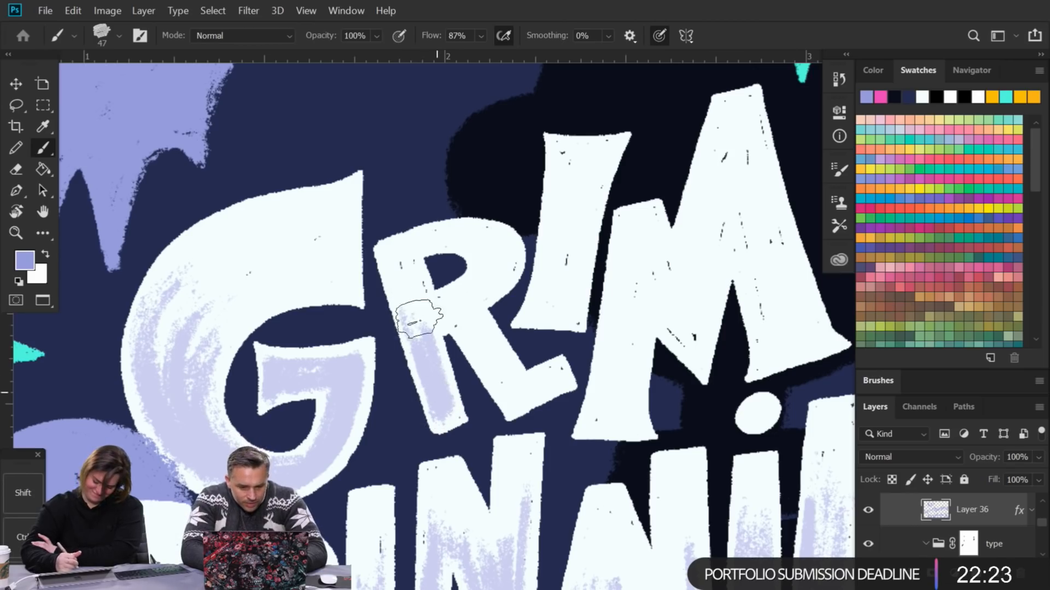
mouse_move(428, 328)
left_mouse_down()
mouse_move(443, 419)
mouse_move(460, 333)
mouse_move(491, 374)
mouse_move(492, 350)
mouse_move(512, 383)
mouse_move(452, 315)
mouse_move(469, 343)
mouse_move(473, 310)
mouse_move(446, 315)
left_mouse_up()
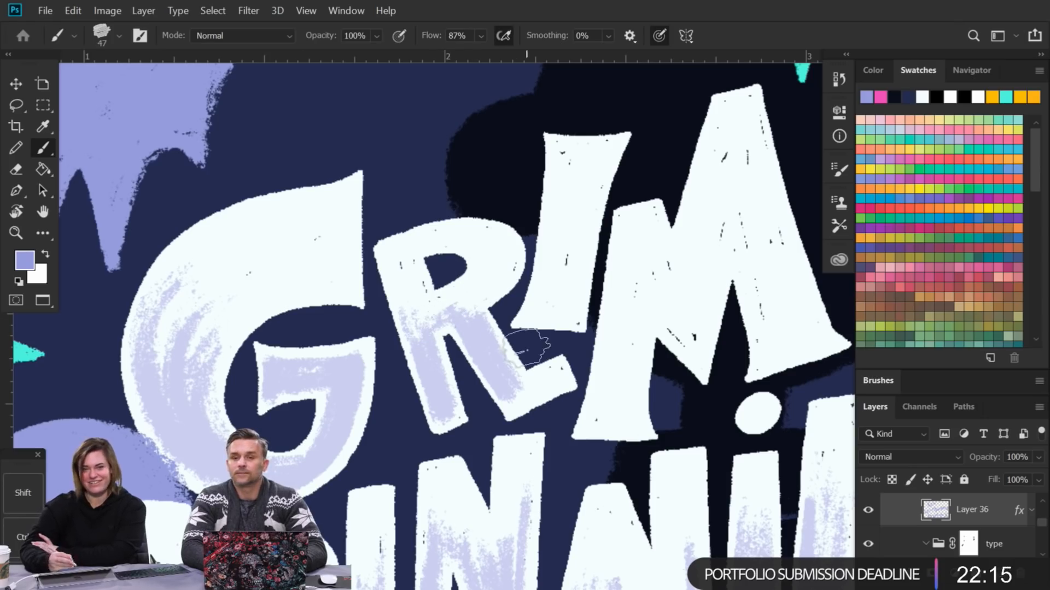
mouse_move(514, 404)
left_mouse_down()
mouse_move(511, 386)
mouse_move(547, 377)
mouse_move(530, 380)
mouse_move(531, 403)
mouse_move(539, 384)
left_mouse_up()
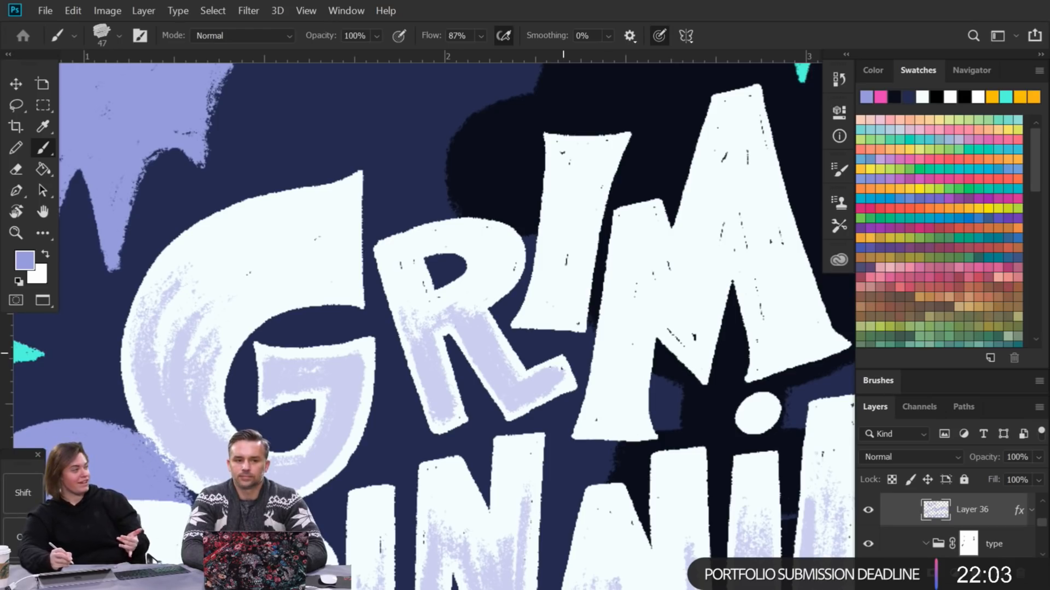
mouse_move(471, 291)
left_mouse_down()
mouse_move(470, 312)
mouse_move(490, 291)
mouse_move(422, 312)
left_mouse_up()
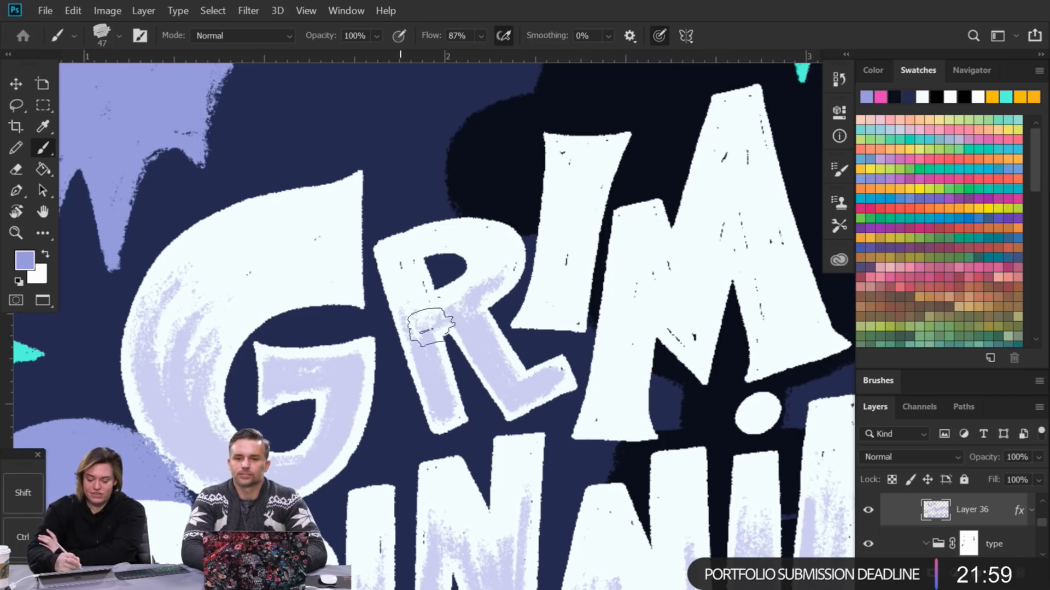
Step: Brush lavender shading onto the lower parts of the I and the M in GRIM, fading it out upward
mouse_move(540, 304)
left_mouse_down()
mouse_move(557, 252)
mouse_move(532, 310)
mouse_move(561, 222)
mouse_move(531, 311)
mouse_move(554, 230)
mouse_move(546, 292)
mouse_move(571, 270)
mouse_move(581, 226)
mouse_move(579, 310)
mouse_move(568, 272)
mouse_move(581, 206)
mouse_move(549, 302)
mouse_move(545, 255)
mouse_move(559, 212)
mouse_move(538, 316)
mouse_move(558, 312)
mouse_move(528, 314)
mouse_move(575, 319)
mouse_move(579, 221)
mouse_move(557, 295)
mouse_move(559, 206)
mouse_move(547, 302)
left_mouse_up()
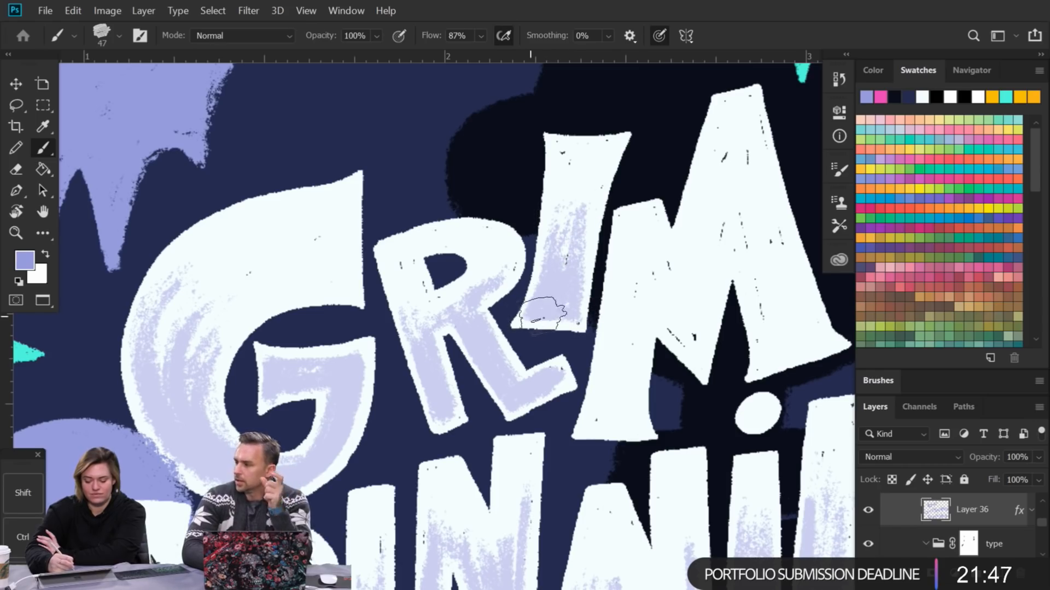
mouse_move(577, 309)
left_mouse_down()
mouse_move(574, 206)
mouse_move(553, 246)
mouse_move(562, 207)
mouse_move(597, 399)
mouse_move(591, 415)
mouse_move(586, 403)
mouse_move(598, 416)
mouse_move(616, 349)
mouse_move(618, 286)
mouse_move(625, 404)
mouse_move(638, 328)
mouse_move(628, 422)
mouse_move(601, 423)
mouse_move(614, 399)
mouse_move(623, 417)
mouse_move(628, 385)
mouse_move(609, 399)
mouse_move(623, 271)
left_mouse_up()
mouse_move(626, 317)
left_mouse_down()
mouse_move(616, 337)
mouse_move(621, 276)
mouse_move(634, 328)
mouse_move(648, 303)
mouse_move(618, 302)
mouse_move(628, 287)
mouse_move(646, 303)
left_mouse_up()
mouse_move(687, 350)
left_mouse_down()
mouse_move(667, 321)
mouse_move(679, 328)
mouse_move(697, 300)
mouse_move(697, 340)
mouse_move(705, 281)
mouse_move(675, 310)
mouse_move(663, 305)
mouse_move(690, 316)
mouse_move(715, 244)
mouse_move(675, 286)
mouse_move(629, 301)
mouse_move(666, 309)
mouse_move(703, 270)
mouse_move(656, 297)
mouse_move(665, 268)
left_mouse_up()
mouse_move(732, 282)
left_mouse_down()
mouse_move(509, 310)
mouse_move(543, 356)
mouse_move(552, 293)
mouse_move(580, 335)
mouse_move(546, 253)
mouse_move(590, 356)
mouse_move(553, 380)
mouse_move(546, 361)
mouse_move(554, 373)
mouse_move(593, 370)
mouse_move(569, 333)
mouse_move(563, 373)
left_mouse_up()
mouse_move(520, 298)
left_mouse_down()
mouse_move(548, 306)
mouse_move(555, 267)
mouse_move(534, 318)
mouse_move(544, 369)
mouse_move(520, 288)
mouse_move(565, 349)
left_mouse_up()
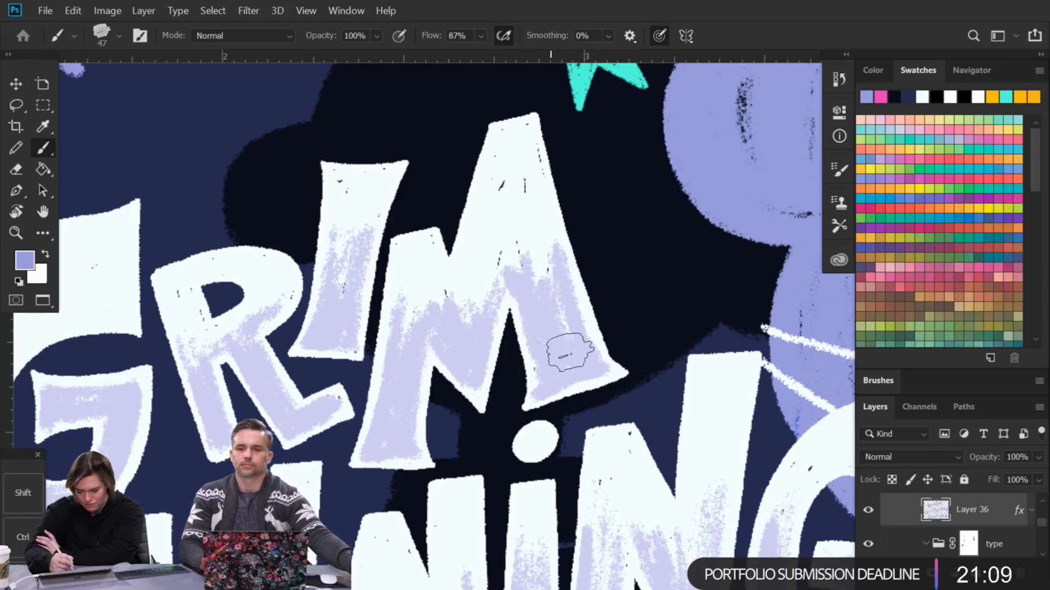
mouse_move(551, 288)
left_mouse_down()
mouse_move(492, 240)
mouse_move(478, 327)
mouse_move(452, 300)
mouse_move(425, 327)
mouse_move(400, 327)
mouse_move(406, 289)
mouse_move(434, 318)
mouse_move(469, 287)
mouse_move(500, 299)
mouse_move(504, 278)
mouse_move(475, 334)
left_mouse_up()
mouse_move(536, 272)
left_mouse_down()
mouse_move(548, 314)
mouse_move(559, 289)
mouse_move(602, 356)
left_mouse_up()
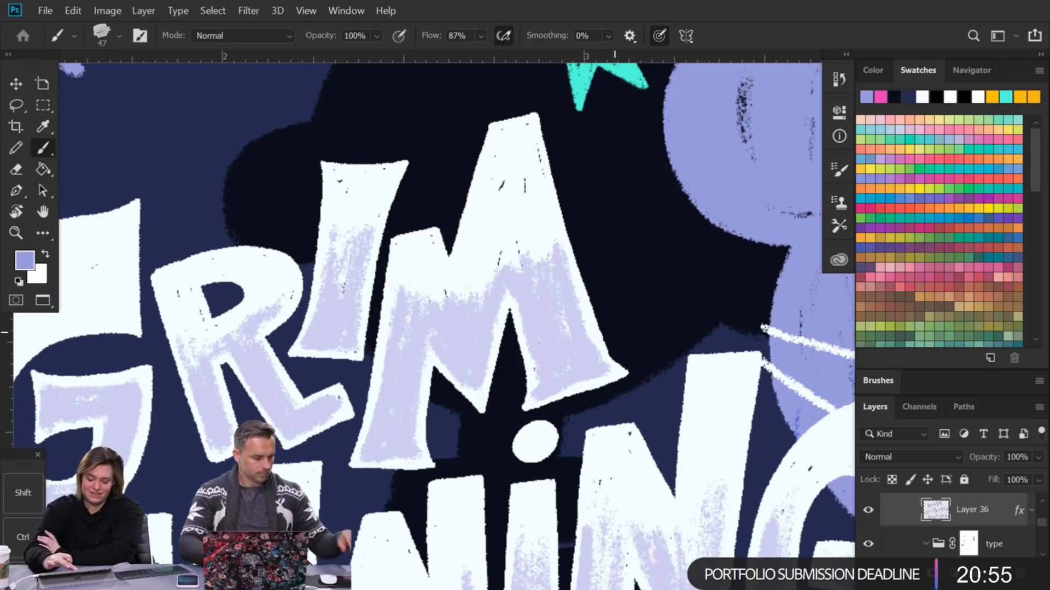
Step: Touch up the lavender shading on the stems of the last N in GRINNING
key("ctrl+minus")
key("ctrl+minus")
left_click_drag(665, 492, 617, 317)
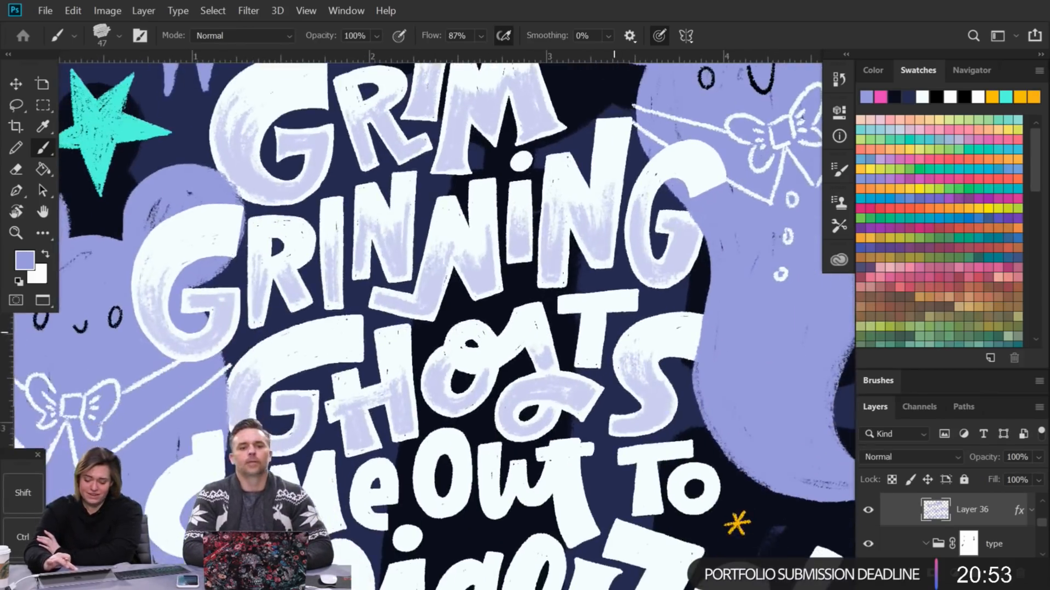
scroll(617, 316, "up", 4)
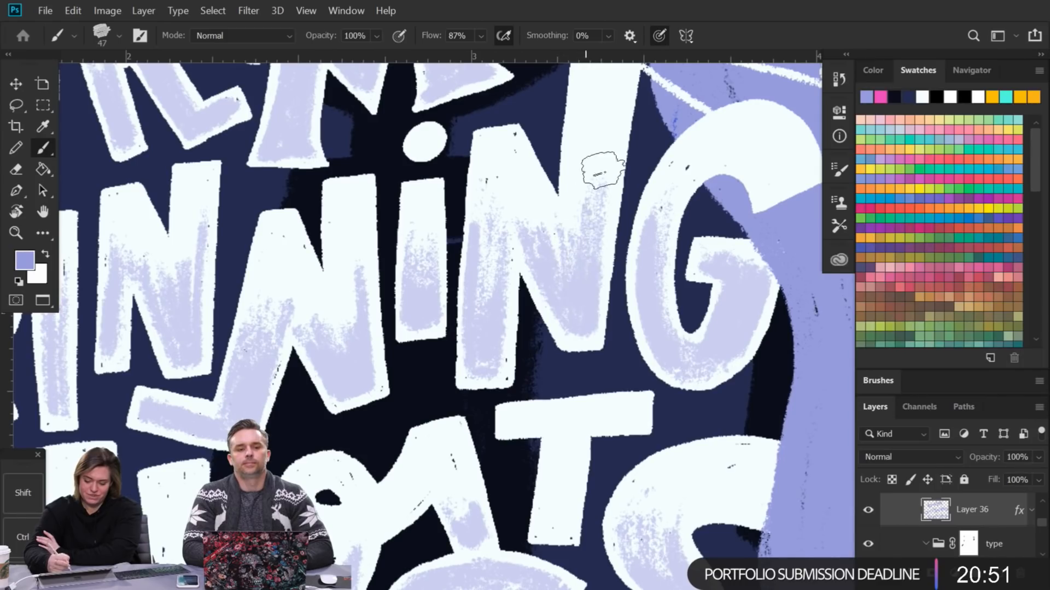
left_click_drag(480, 327, 478, 348)
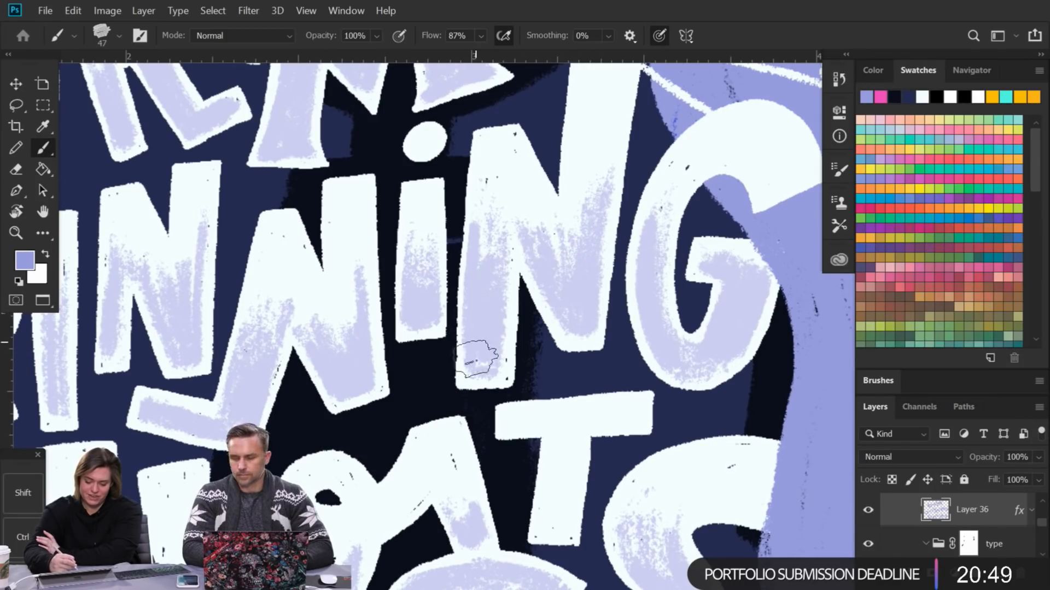
Step: Shade the lower curve of the C and the ring of the small O in COME with lavender
mouse_move(345, 397)
left_mouse_down()
mouse_move(415, 327)
mouse_move(690, 131)
left_mouse_up()
mouse_move(429, 437)
left_mouse_down()
mouse_move(557, 238)
mouse_move(619, 189)
left_mouse_up()
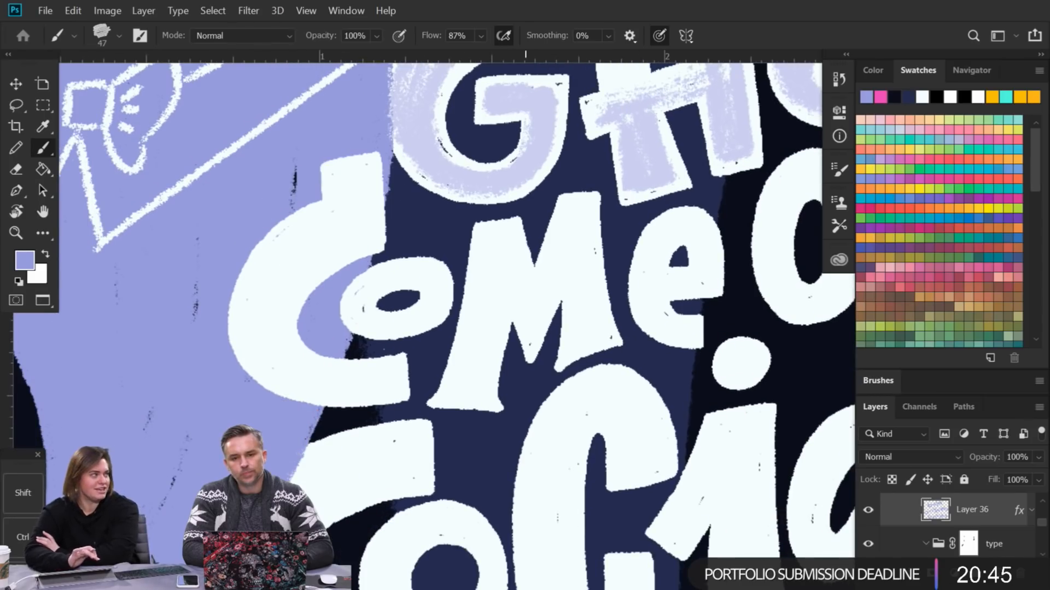
mouse_move(365, 387)
left_mouse_down()
mouse_move(391, 381)
mouse_move(318, 383)
mouse_move(376, 387)
mouse_move(349, 391)
mouse_move(276, 370)
mouse_move(356, 384)
left_mouse_up()
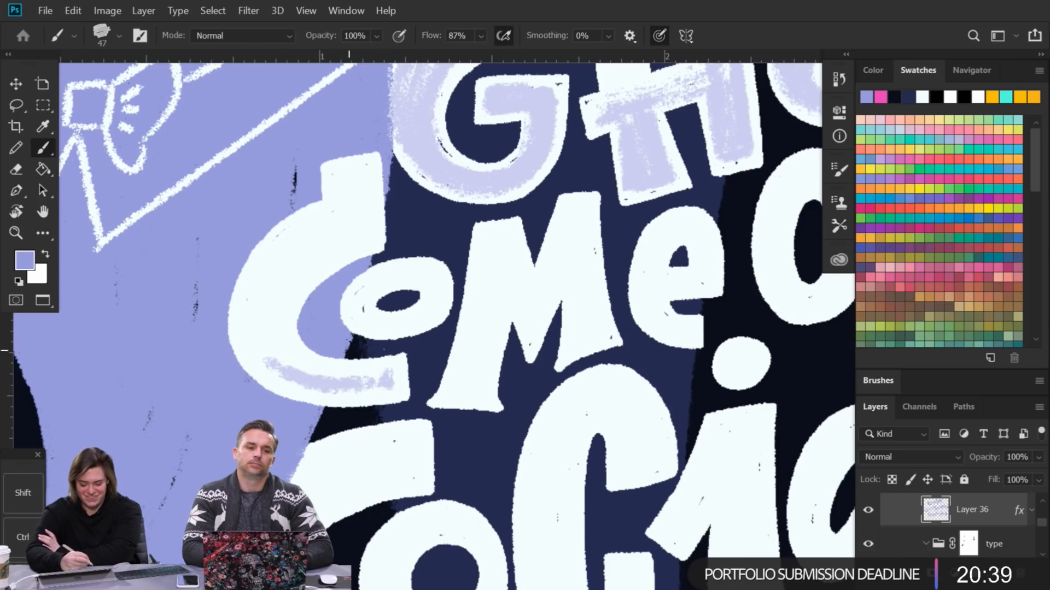
mouse_move(263, 284)
left_mouse_down()
mouse_move(272, 368)
mouse_move(249, 290)
mouse_move(268, 373)
mouse_move(249, 304)
mouse_move(278, 375)
mouse_move(244, 312)
mouse_move(292, 379)
mouse_move(276, 300)
mouse_move(303, 370)
mouse_move(284, 295)
mouse_move(312, 378)
mouse_move(282, 317)
mouse_move(356, 376)
mouse_move(305, 367)
mouse_move(380, 372)
mouse_move(344, 380)
mouse_move(382, 370)
mouse_move(386, 394)
mouse_move(364, 390)
left_mouse_up()
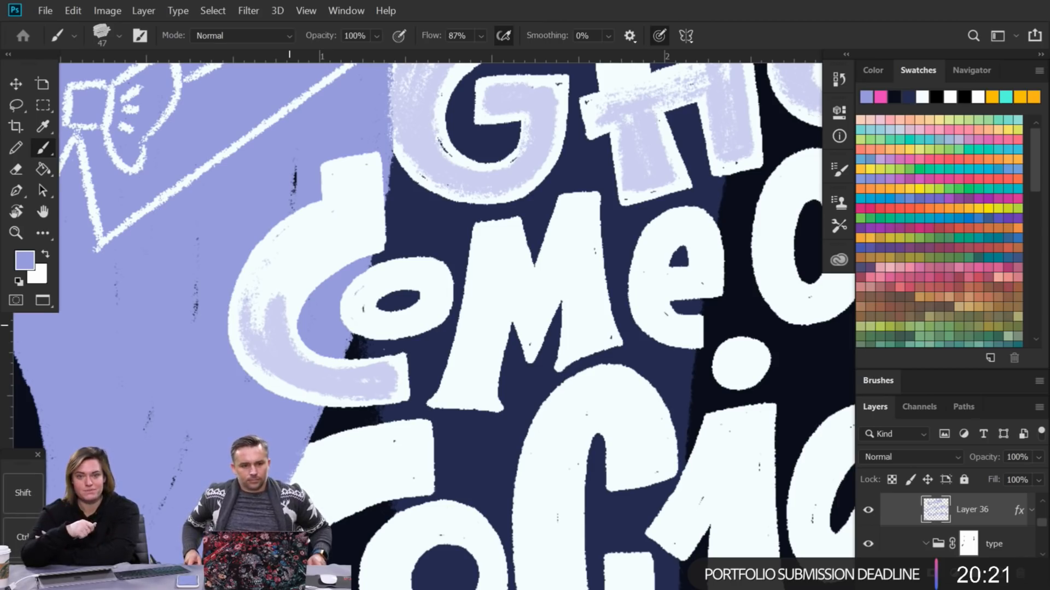
mouse_move(267, 334)
left_mouse_down()
mouse_move(277, 258)
mouse_move(269, 304)
mouse_move(285, 309)
mouse_move(297, 274)
mouse_move(281, 258)
mouse_move(257, 328)
mouse_move(261, 355)
mouse_move(311, 384)
mouse_move(348, 382)
mouse_move(333, 374)
mouse_move(379, 386)
mouse_move(368, 369)
left_mouse_up()
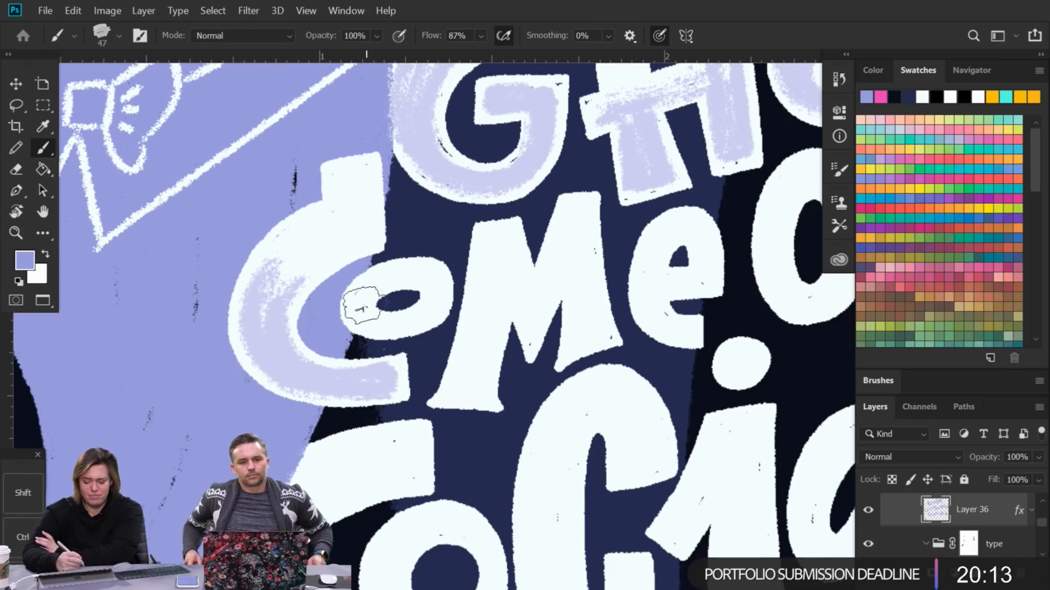
mouse_move(359, 307)
left_mouse_down()
mouse_move(368, 310)
mouse_move(363, 290)
mouse_move(405, 322)
mouse_move(437, 308)
mouse_move(429, 276)
mouse_move(431, 308)
mouse_move(363, 287)
left_mouse_up()
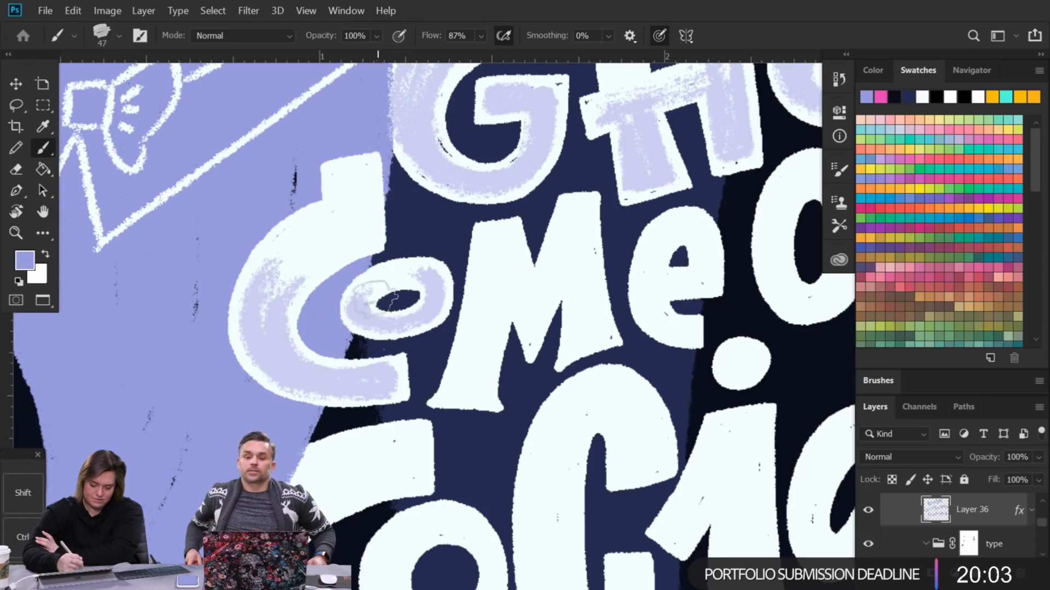
Step: Brush lavender shading onto the legs and middle of the M in COME
scroll(417, 132, "right", 5)
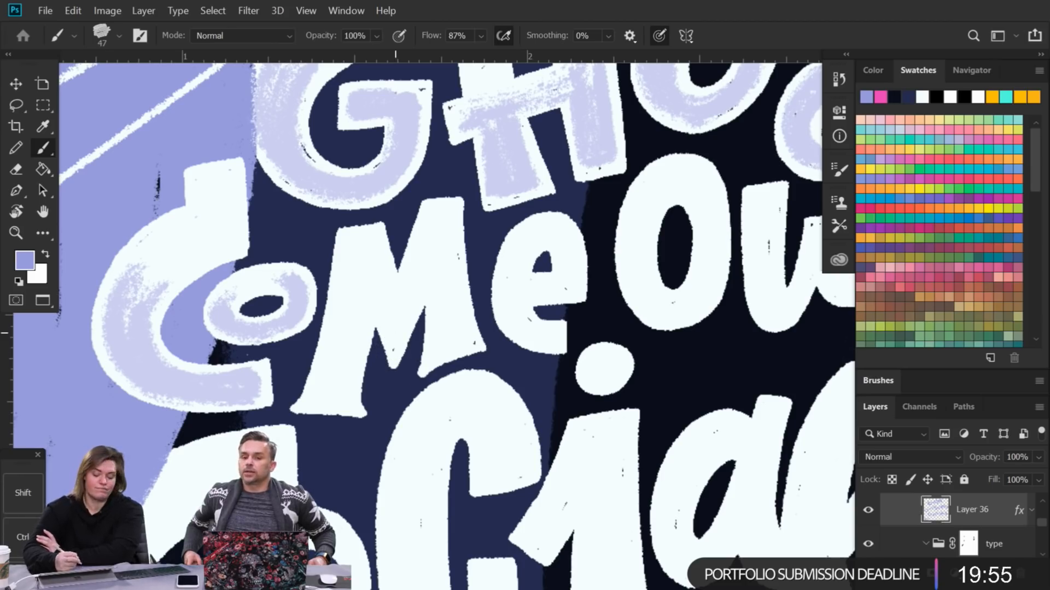
mouse_move(325, 387)
left_mouse_down()
mouse_move(339, 356)
mouse_move(347, 402)
mouse_move(340, 347)
mouse_move(321, 386)
mouse_move(350, 271)
left_mouse_up()
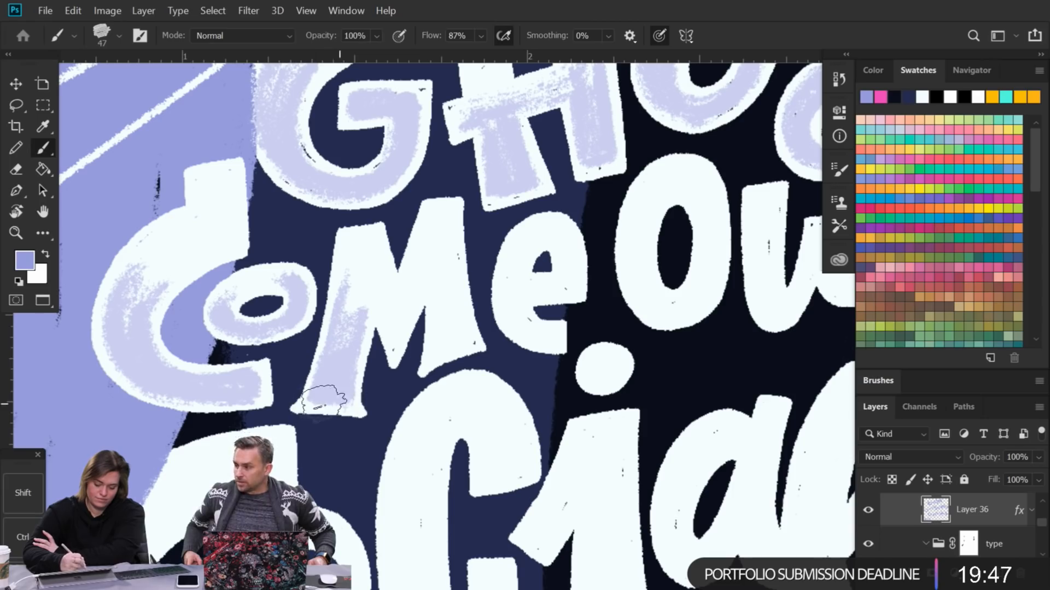
mouse_move(308, 405)
left_mouse_down()
mouse_move(346, 402)
mouse_move(346, 337)
mouse_move(366, 317)
left_mouse_up()
mouse_move(384, 304)
left_mouse_down()
mouse_move(417, 294)
mouse_move(394, 352)
mouse_move(395, 297)
mouse_move(440, 292)
mouse_move(433, 362)
mouse_move(463, 343)
mouse_move(432, 363)
mouse_move(450, 288)
mouse_move(457, 328)
mouse_move(458, 319)
mouse_move(448, 288)
mouse_move(447, 338)
mouse_move(466, 341)
mouse_move(433, 287)
mouse_move(419, 293)
mouse_move(436, 286)
mouse_move(444, 318)
mouse_move(355, 283)
left_mouse_up()
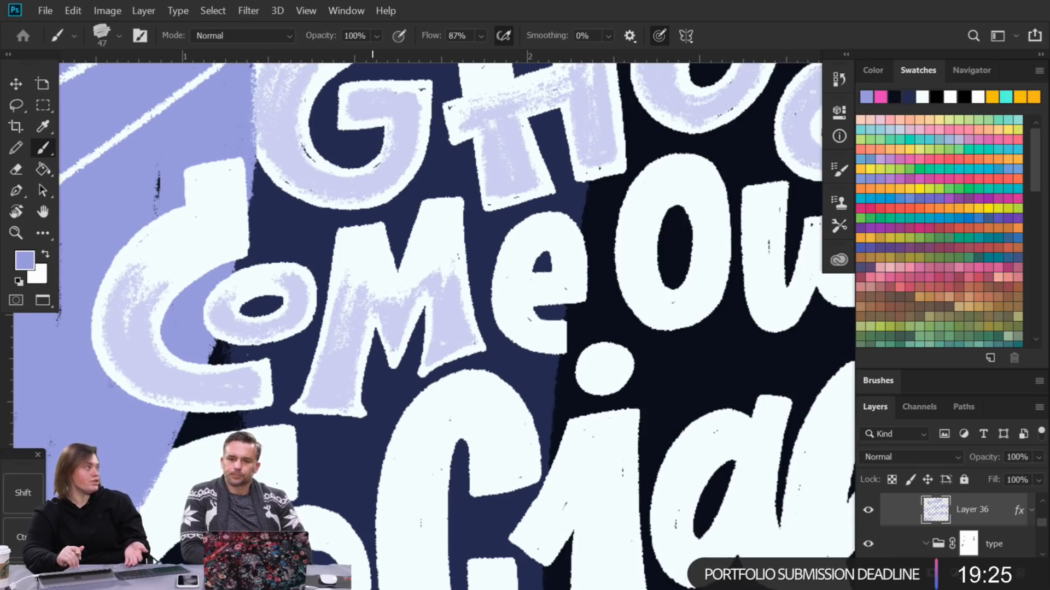
Step: Shade the left curve, crossbar and base of the final E in COME with lavender
left_click_drag(373, 300, 222, 311)
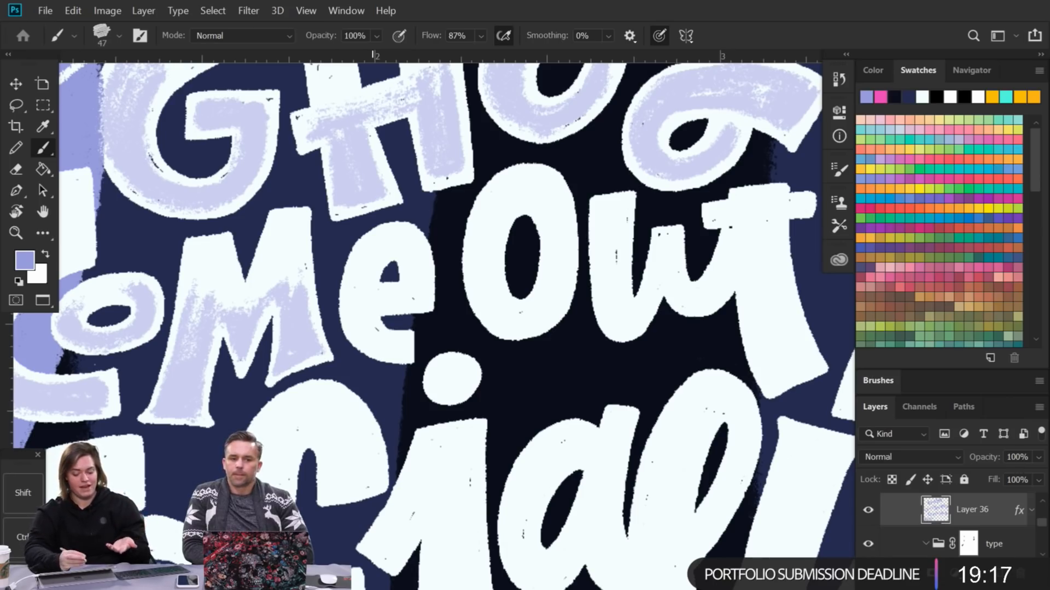
mouse_move(362, 286)
left_mouse_down()
mouse_move(359, 316)
mouse_move(372, 300)
mouse_move(360, 318)
mouse_move(370, 306)
mouse_move(356, 284)
left_mouse_up()
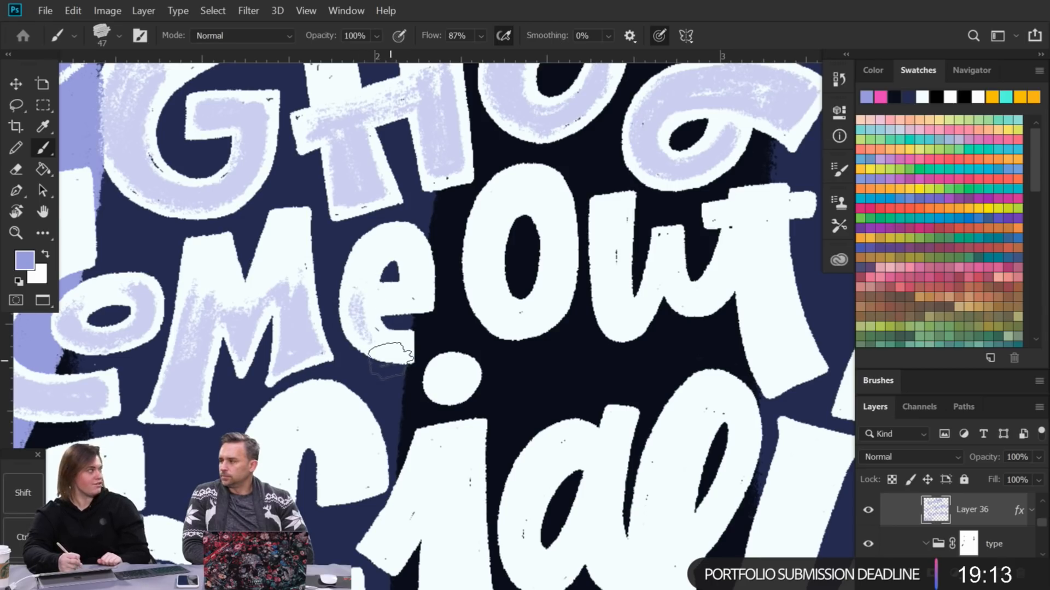
mouse_move(363, 300)
left_mouse_down()
mouse_move(381, 346)
mouse_move(360, 288)
mouse_move(360, 325)
mouse_move(356, 293)
mouse_move(383, 335)
mouse_move(356, 322)
mouse_move(402, 348)
mouse_move(369, 338)
mouse_move(394, 344)
mouse_move(360, 315)
mouse_move(386, 350)
mouse_move(364, 284)
mouse_move(376, 347)
mouse_move(393, 350)
mouse_move(398, 299)
left_mouse_up()
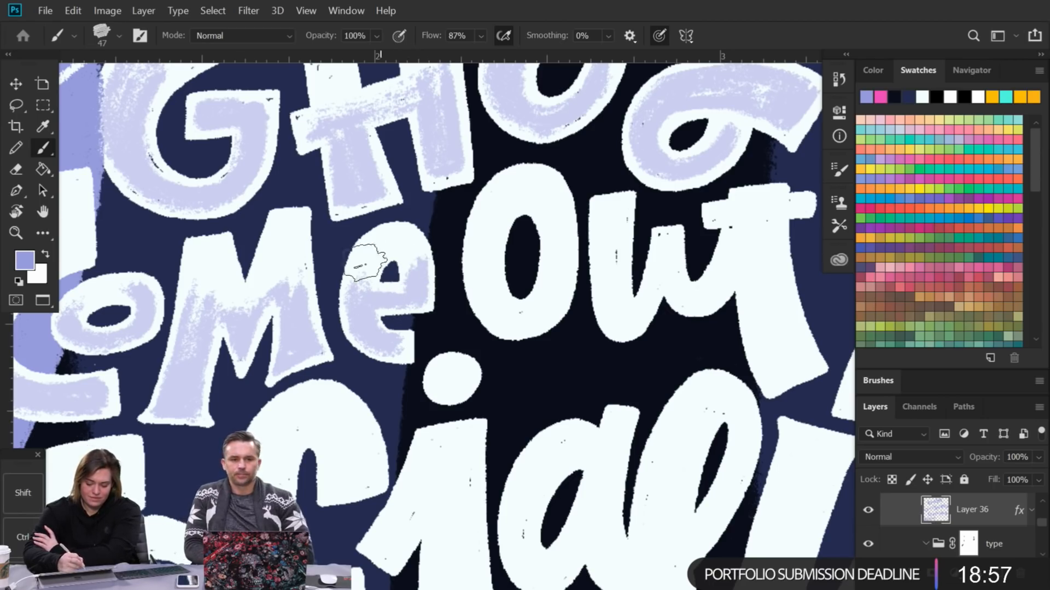
mouse_move(478, 311)
left_mouse_down()
mouse_move(480, 246)
mouse_move(487, 305)
mouse_move(516, 325)
mouse_move(550, 234)
mouse_move(561, 250)
mouse_move(522, 319)
left_mouse_up()
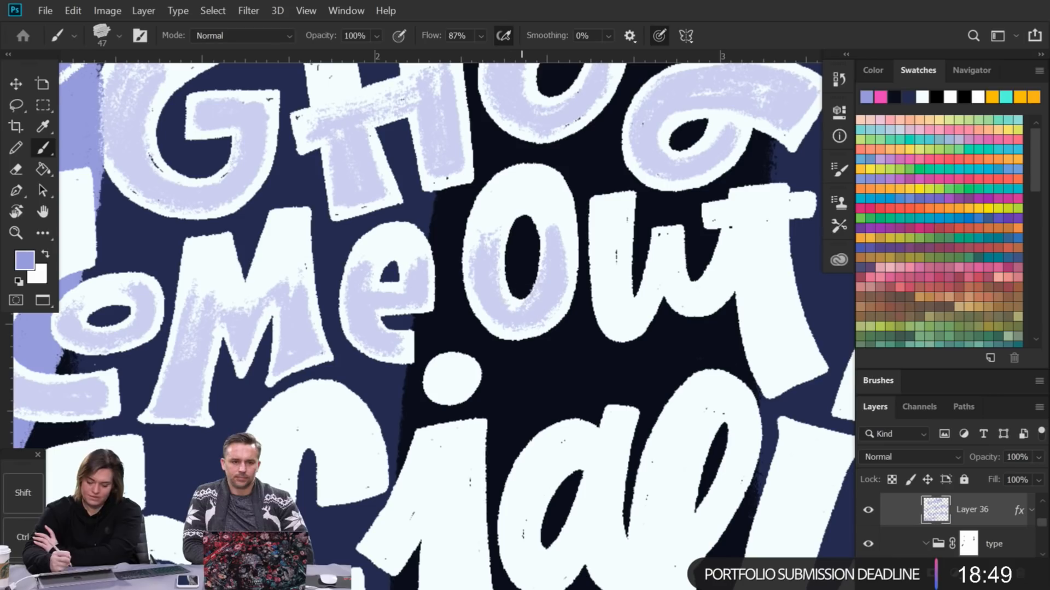
key("ctrl+z")
key("ctrl+z")
key("ctrl+z")
key("ctrl+z")
key("ctrl+z")
key("ctrl+z")
key("ctrl+z")
key("ctrl+z")
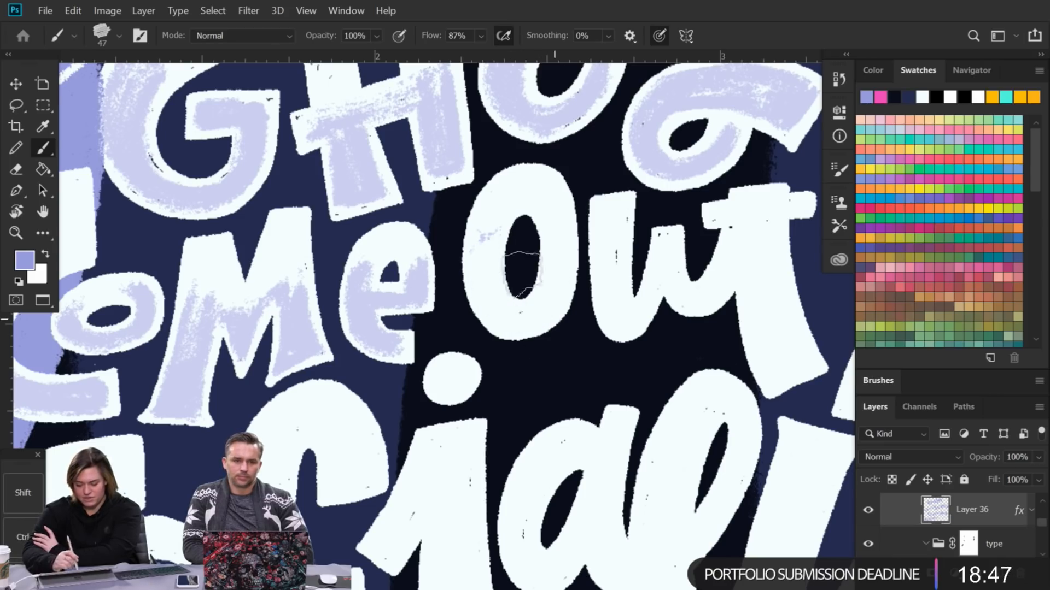
Step: Brush lavender shading around the lower part of the O and down the left stem of the U in OUT
mouse_move(479, 250)
left_mouse_down()
mouse_move(492, 309)
mouse_move(483, 241)
mouse_move(483, 294)
mouse_move(475, 266)
mouse_move(490, 307)
mouse_move(493, 238)
mouse_move(491, 305)
mouse_move(485, 255)
mouse_move(507, 316)
left_mouse_up()
mouse_move(504, 278)
left_mouse_down()
mouse_move(498, 317)
mouse_move(485, 266)
mouse_move(516, 326)
mouse_move(493, 284)
mouse_move(538, 310)
mouse_move(497, 313)
mouse_move(555, 283)
mouse_move(518, 324)
mouse_move(558, 235)
mouse_move(535, 316)
mouse_move(557, 236)
mouse_move(527, 318)
mouse_move(537, 313)
mouse_move(496, 303)
mouse_move(539, 313)
mouse_move(485, 273)
mouse_move(538, 317)
mouse_move(508, 326)
mouse_move(481, 284)
mouse_move(526, 320)
mouse_move(546, 267)
mouse_move(481, 291)
left_mouse_up()
mouse_move(611, 309)
left_mouse_down()
mouse_move(604, 288)
mouse_move(616, 319)
mouse_move(608, 245)
mouse_move(615, 325)
mouse_move(618, 312)
mouse_move(551, 289)
mouse_move(412, 319)
left_mouse_up()
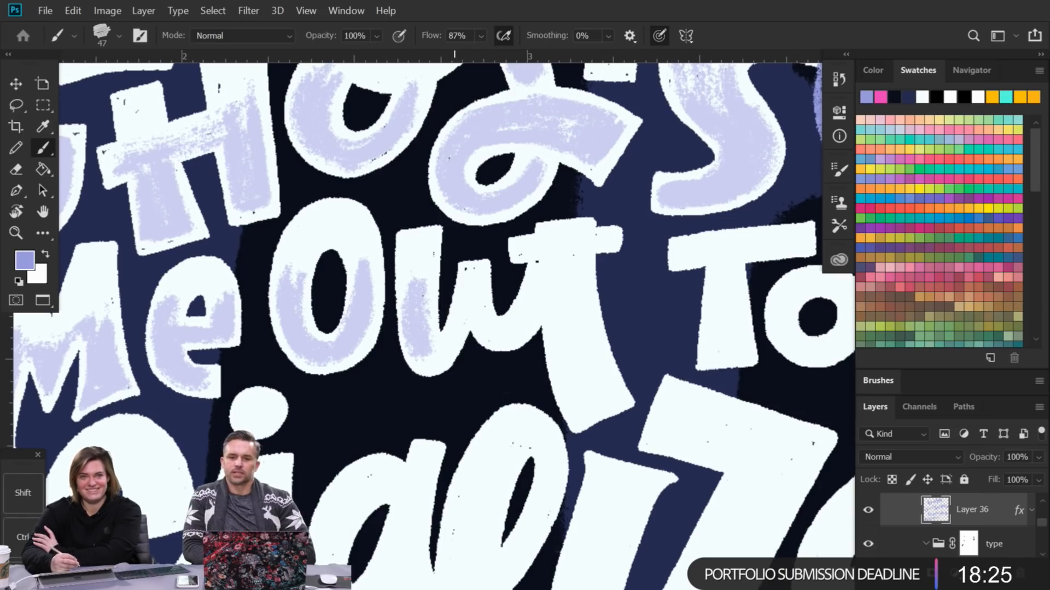
Step: Undo the lavender strokes on the U in OUT
mouse_move(435, 343)
left_mouse_down()
mouse_move(428, 358)
mouse_move(469, 289)
mouse_move(444, 363)
left_mouse_up()
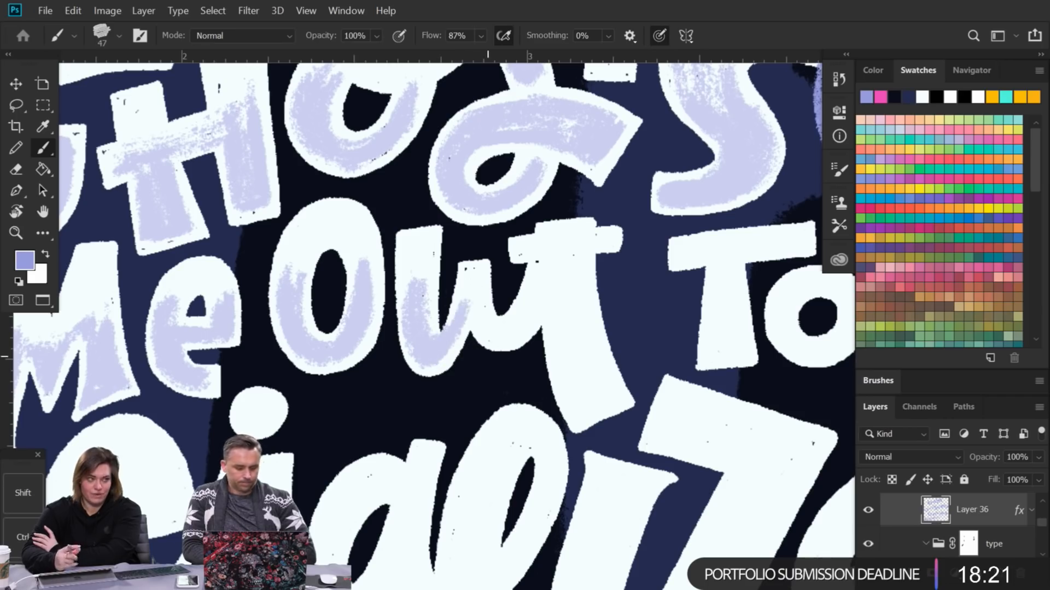
key("ctrl+z")
key("ctrl+z")
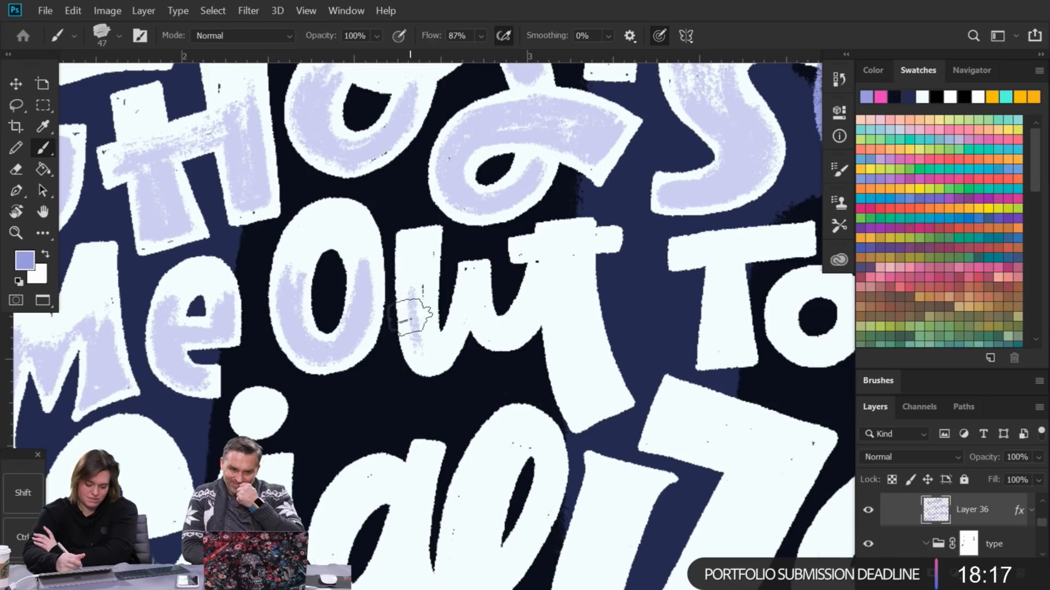
Step: Brush lavender shading onto the stems and curves of the U and the long stem of the T in OUT
mouse_move(416, 282)
left_mouse_down()
mouse_move(429, 357)
mouse_move(420, 278)
mouse_move(415, 320)
mouse_move(433, 347)
mouse_move(457, 333)
mouse_move(443, 356)
mouse_move(463, 309)
mouse_move(508, 300)
mouse_move(503, 322)
mouse_move(474, 287)
mouse_move(518, 333)
mouse_move(477, 310)
mouse_move(499, 335)
mouse_move(535, 287)
mouse_move(527, 307)
mouse_move(537, 293)
mouse_move(563, 358)
mouse_move(556, 290)
mouse_move(576, 342)
mouse_move(572, 375)
mouse_move(568, 310)
mouse_move(597, 374)
mouse_move(586, 352)
mouse_move(593, 398)
mouse_move(571, 410)
mouse_move(559, 347)
mouse_move(582, 407)
left_mouse_up()
key("ctrl+z")
key("ctrl+z")
key("ctrl+z")
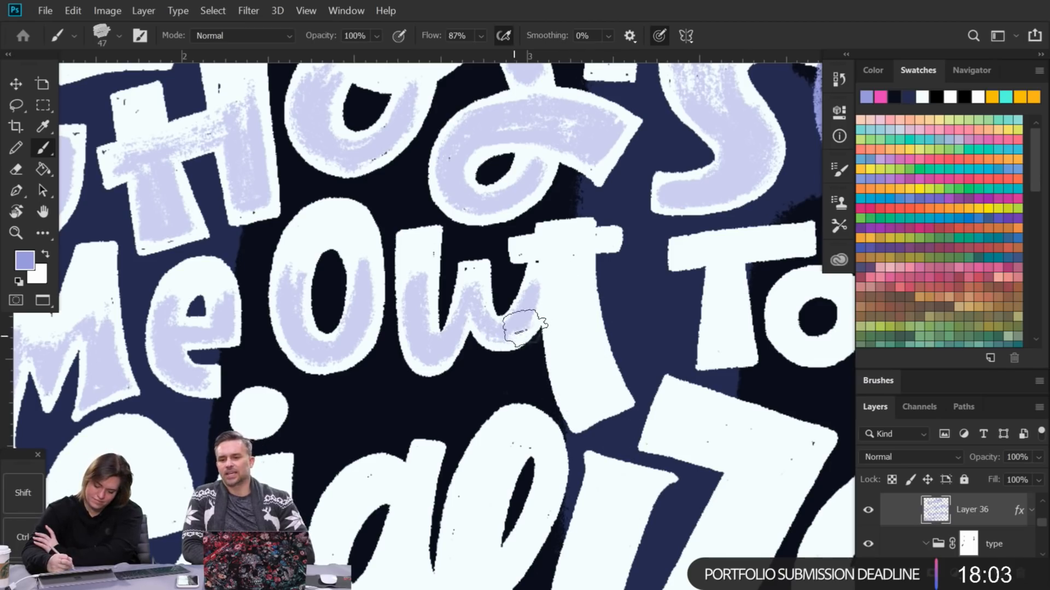
mouse_move(555, 304)
left_mouse_down()
mouse_move(567, 369)
mouse_move(569, 310)
mouse_move(594, 402)
mouse_move(573, 284)
mouse_move(596, 390)
mouse_move(574, 291)
mouse_move(601, 381)
mouse_move(580, 290)
mouse_move(607, 402)
mouse_move(593, 398)
mouse_move(602, 395)
mouse_move(601, 407)
mouse_move(583, 414)
mouse_move(569, 396)
mouse_move(566, 367)
mouse_move(613, 405)
mouse_move(554, 279)
left_mouse_up()
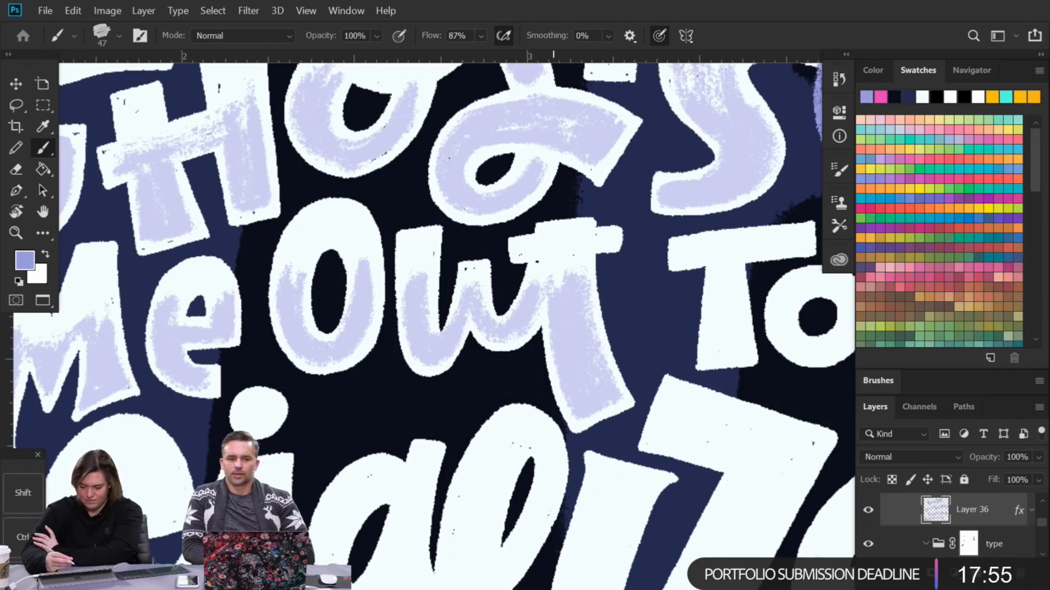
Step: Shade the stem of the T and the ring of the O in TO with lavender
scroll(554, 280, "down", 7)
scroll(553, 279, "down", 8)
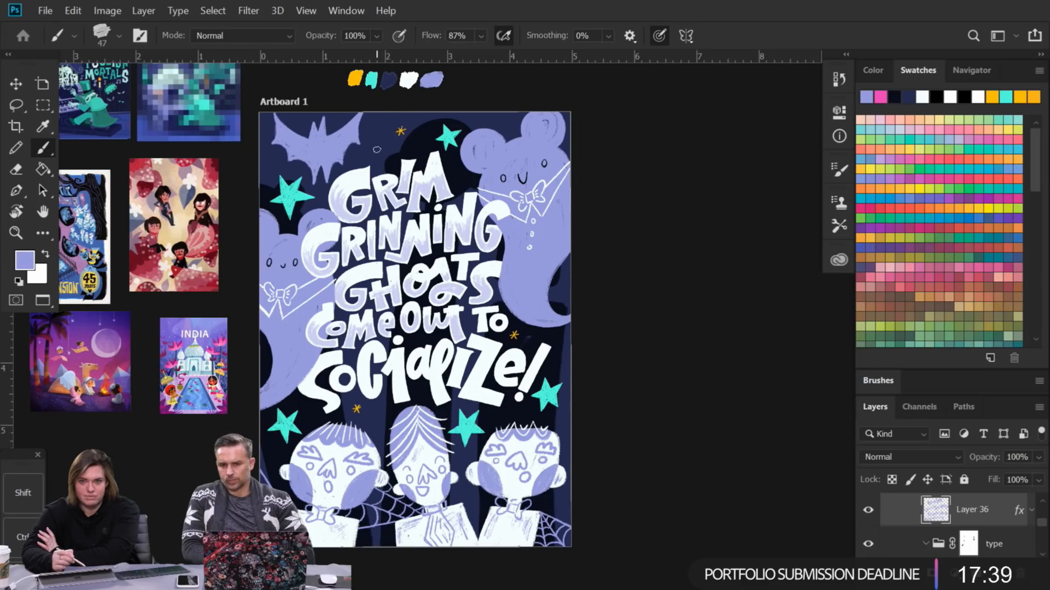
key("ctrl+plus")
left_click_drag(359, 339, 398, 213)
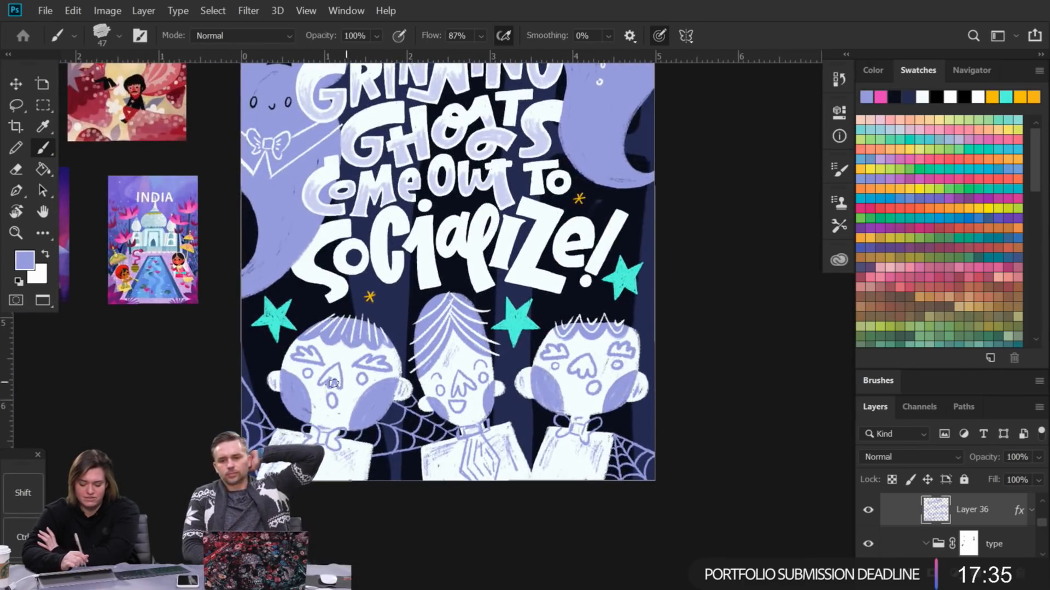
mouse_move(448, 262)
left_mouse_down()
mouse_move(388, 333)
mouse_move(403, 328)
mouse_move(403, 351)
mouse_move(405, 316)
left_mouse_up()
scroll(533, 186, "up", 5)
scroll(459, 295, "up", 1)
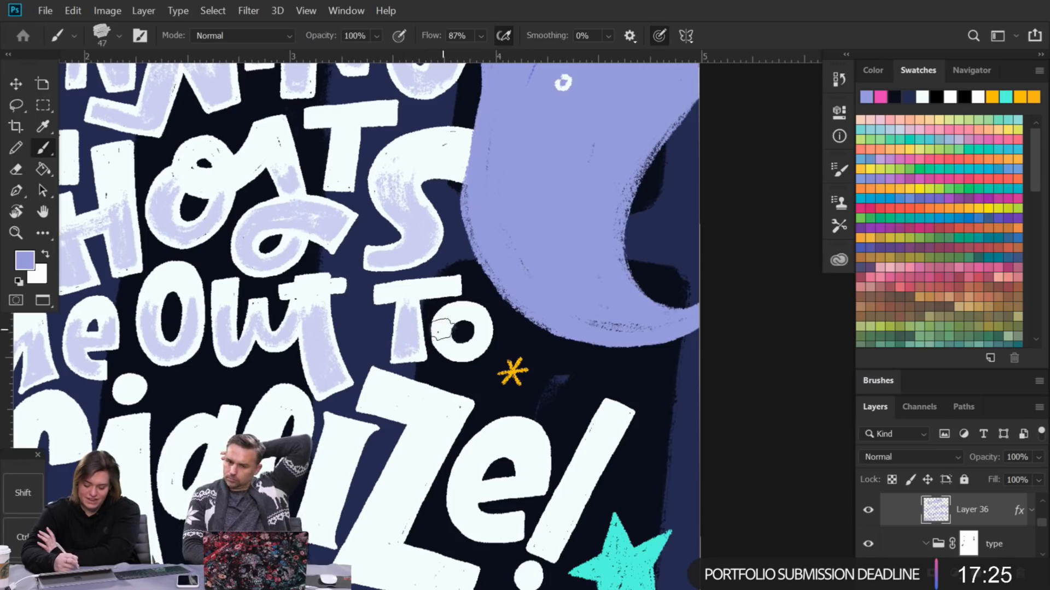
mouse_move(442, 324)
left_mouse_down()
mouse_move(469, 352)
mouse_move(451, 327)
mouse_move(454, 350)
mouse_move(482, 330)
left_mouse_up()
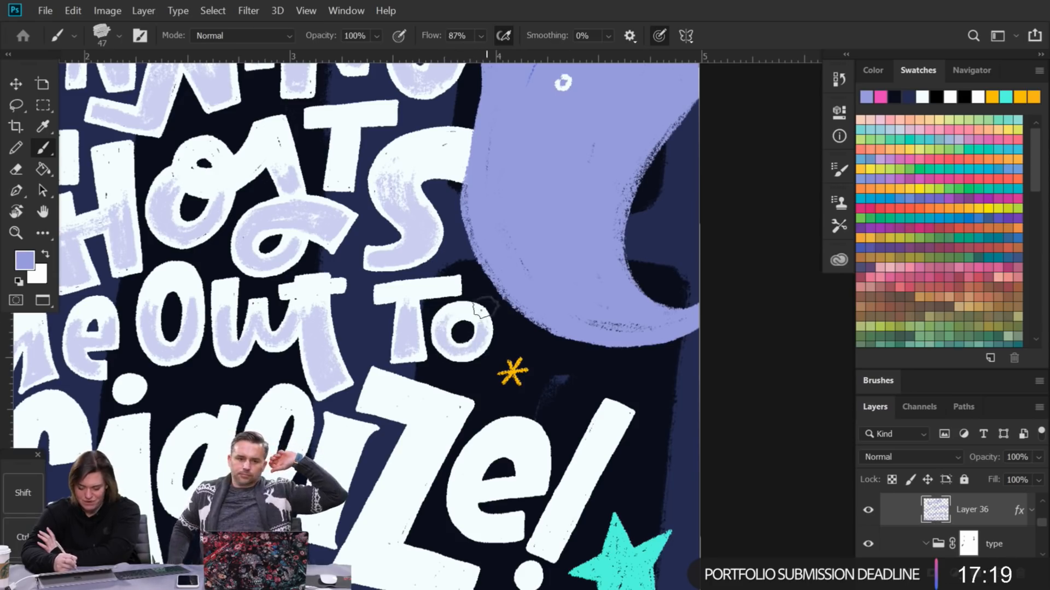
Step: Brush lavender shading along the lower curve and tail of the S in SOCIALIZE
left_click_drag(382, 350, 768, 117)
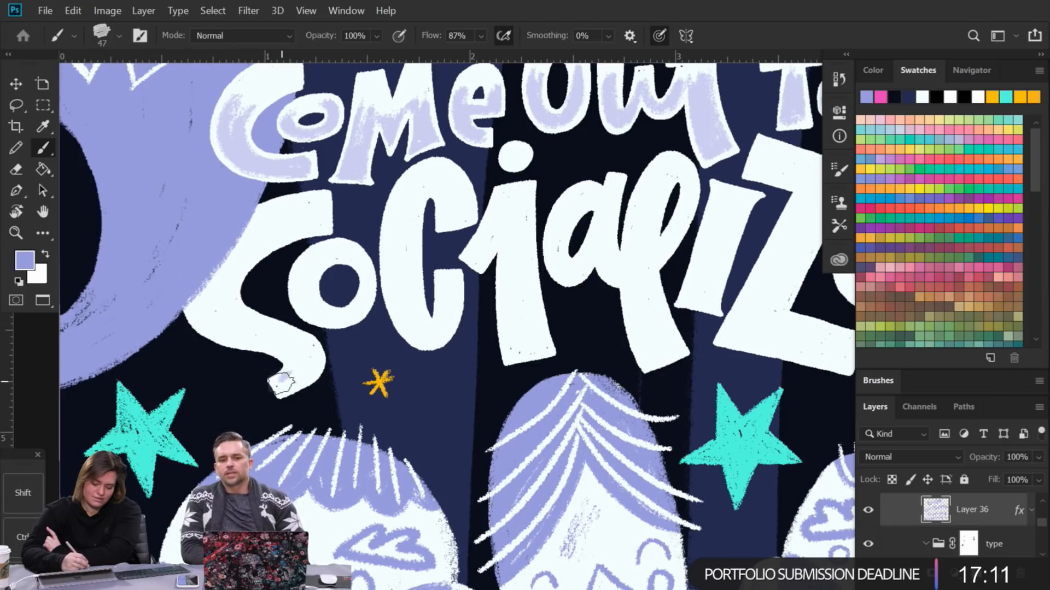
mouse_move(283, 384)
left_mouse_down()
mouse_move(310, 350)
mouse_move(303, 374)
mouse_move(301, 355)
mouse_move(287, 378)
mouse_move(296, 332)
left_mouse_up()
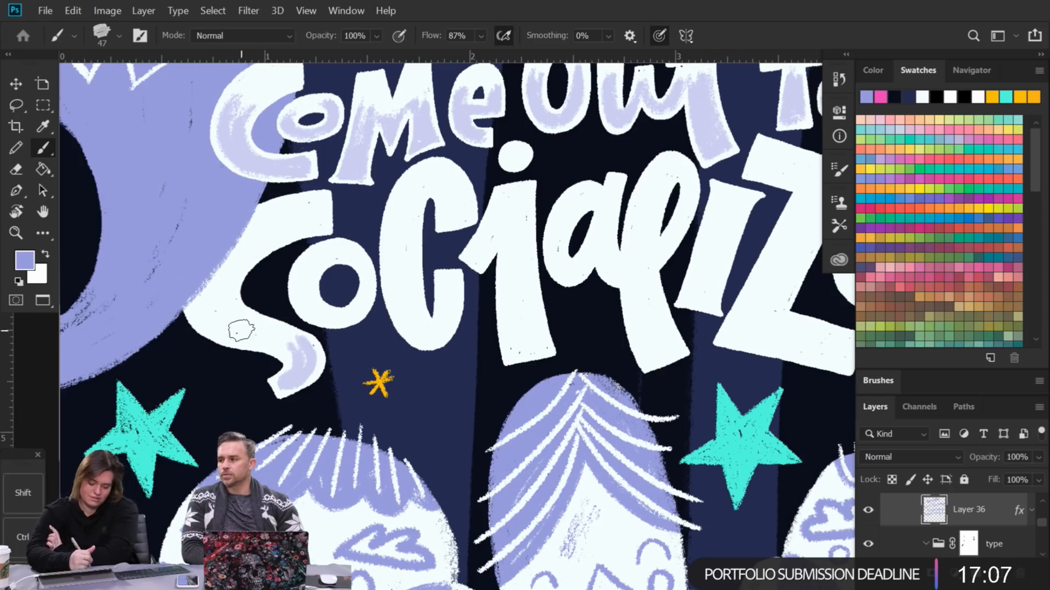
mouse_move(226, 332)
left_mouse_down()
mouse_move(296, 366)
mouse_move(283, 348)
mouse_move(201, 319)
mouse_move(269, 336)
mouse_move(226, 315)
mouse_move(298, 348)
mouse_move(264, 338)
mouse_move(310, 366)
mouse_move(283, 386)
left_mouse_up()
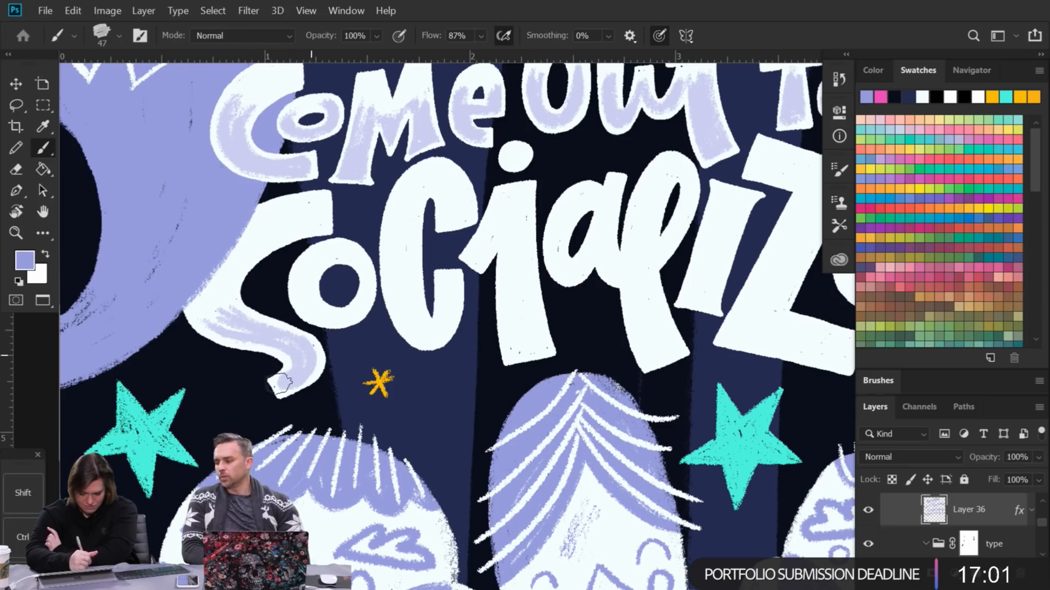
mouse_move(222, 322)
left_mouse_down()
mouse_move(272, 343)
mouse_move(203, 321)
mouse_move(251, 341)
mouse_move(208, 310)
mouse_move(225, 304)
mouse_move(244, 327)
mouse_move(223, 296)
mouse_move(216, 320)
mouse_move(206, 321)
mouse_move(231, 319)
left_mouse_up()
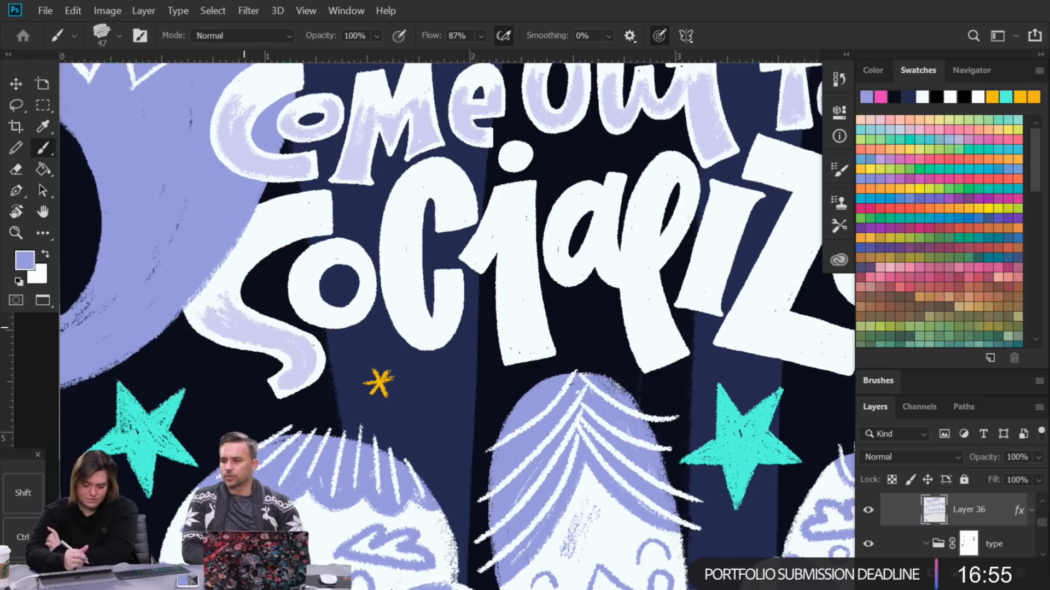
Step: Shade the ring of the O and the lower part of the C in SOCIALIZE with lavender
mouse_move(302, 282)
left_mouse_down()
mouse_move(314, 304)
mouse_move(300, 280)
left_mouse_up()
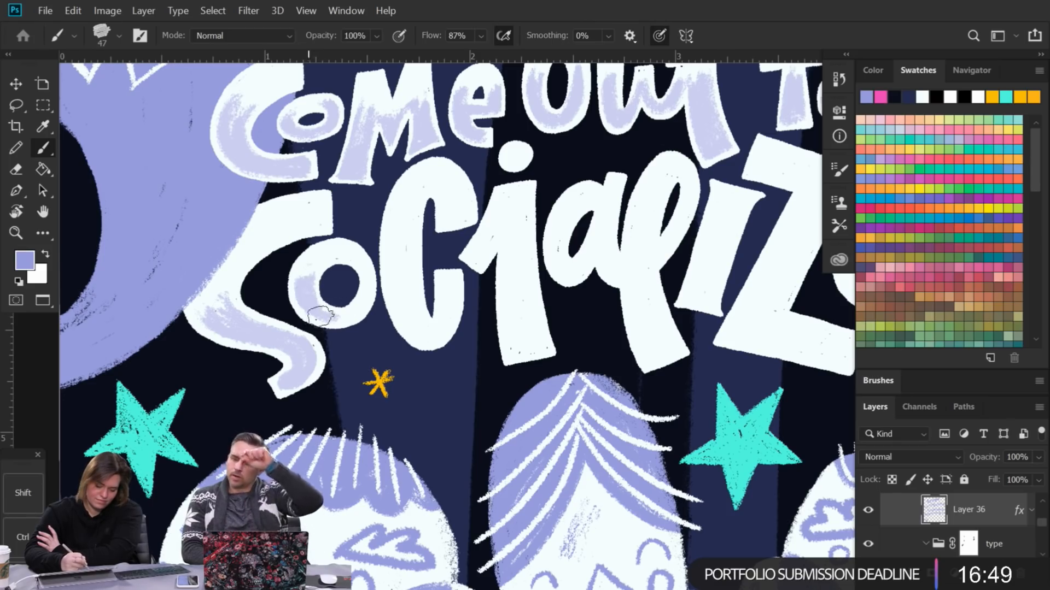
left_click(386, 12)
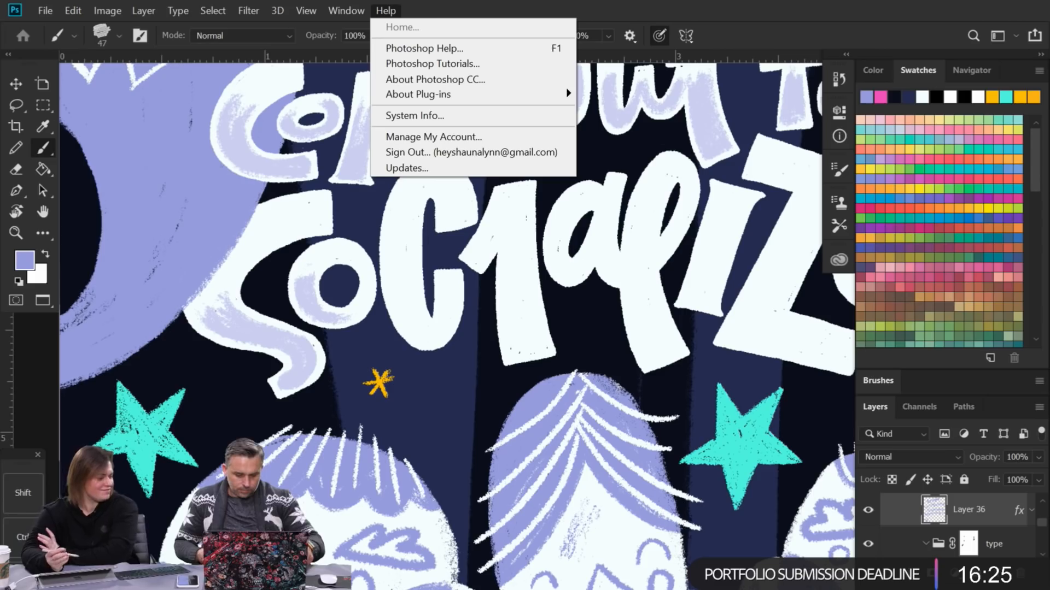
left_click(412, 308)
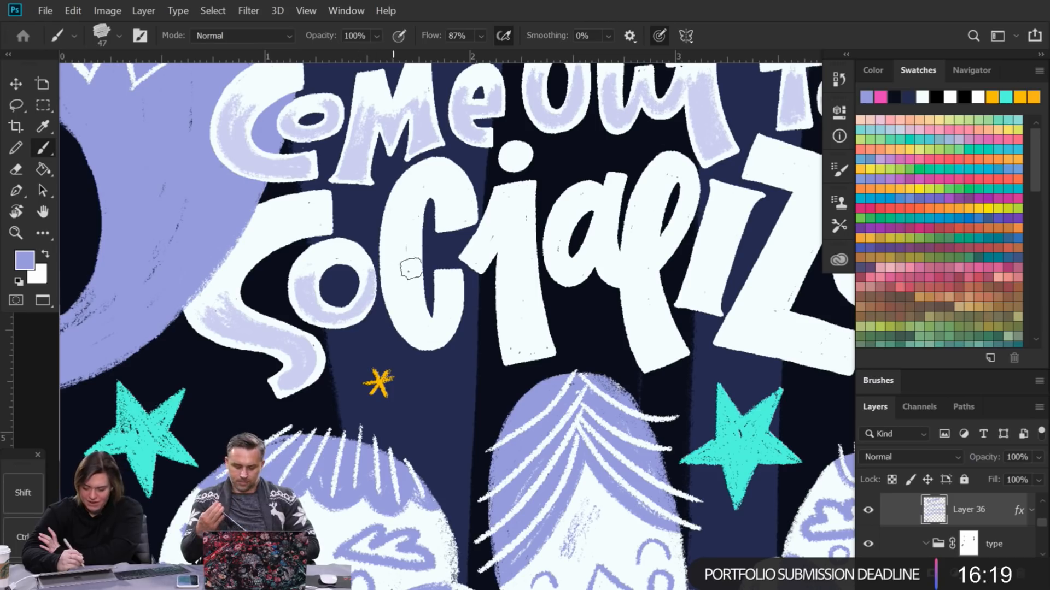
mouse_move(399, 250)
left_mouse_down()
mouse_move(424, 336)
mouse_move(396, 252)
mouse_move(417, 334)
mouse_move(452, 284)
mouse_move(439, 331)
mouse_move(448, 291)
mouse_move(444, 324)
left_mouse_up()
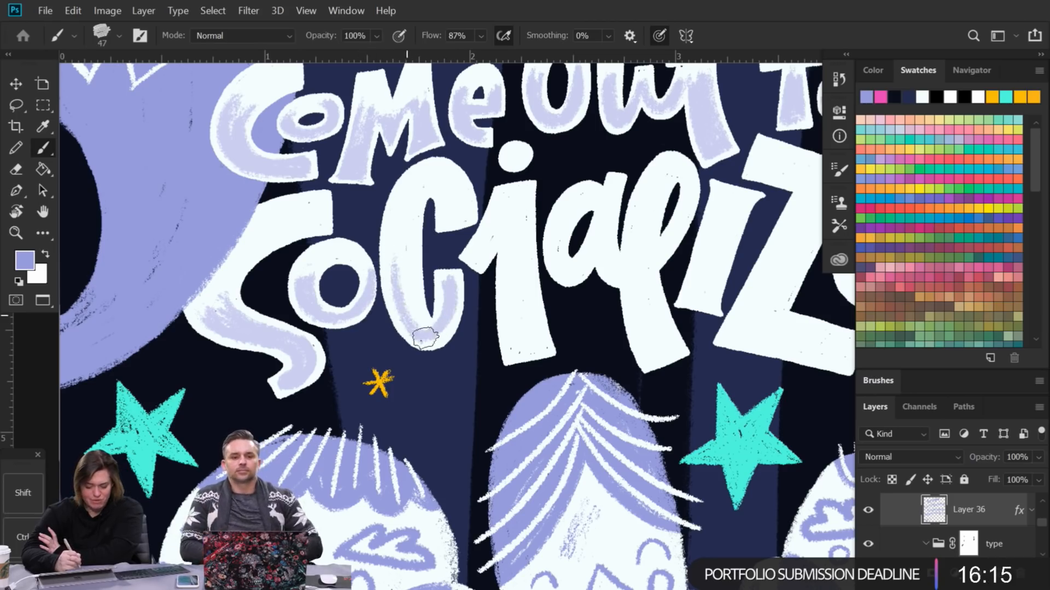
mouse_move(411, 287)
left_mouse_down()
mouse_move(422, 328)
mouse_move(410, 252)
mouse_move(430, 332)
left_mouse_up()
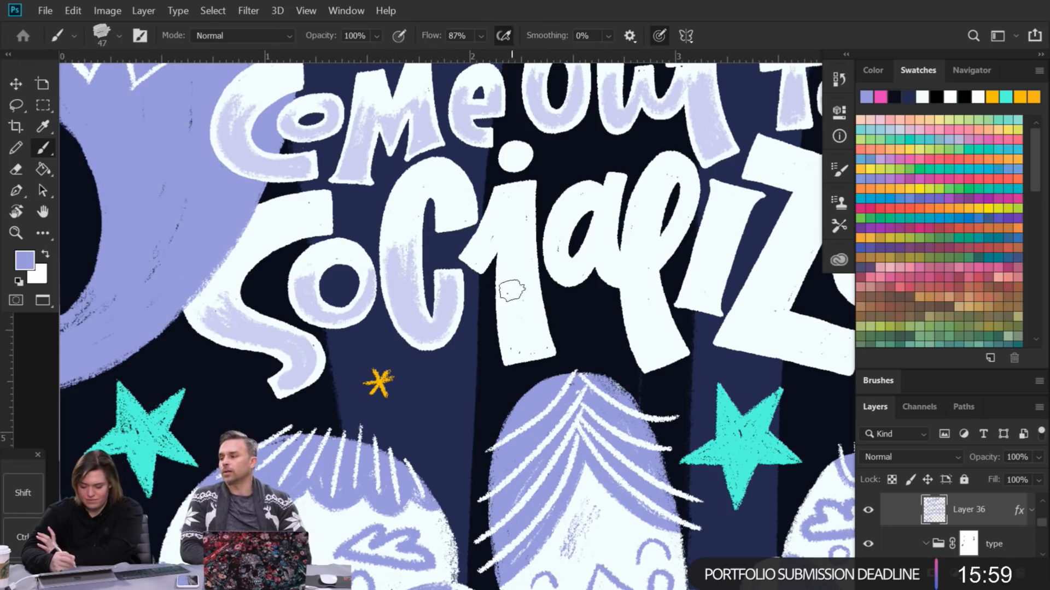
Step: Brush lavender onto the stem and flag of the first I in SOCIALIZE, and move the floating modifier-key panel higher
mouse_move(514, 338)
left_mouse_down()
mouse_move(506, 265)
mouse_move(518, 348)
mouse_move(523, 249)
mouse_move(534, 312)
mouse_move(522, 345)
mouse_move(530, 355)
mouse_move(540, 344)
mouse_move(539, 336)
mouse_move(512, 354)
mouse_move(508, 314)
mouse_move(515, 341)
mouse_move(516, 317)
mouse_move(529, 322)
mouse_move(529, 251)
mouse_move(505, 269)
mouse_move(509, 343)
mouse_move(536, 337)
left_mouse_up()
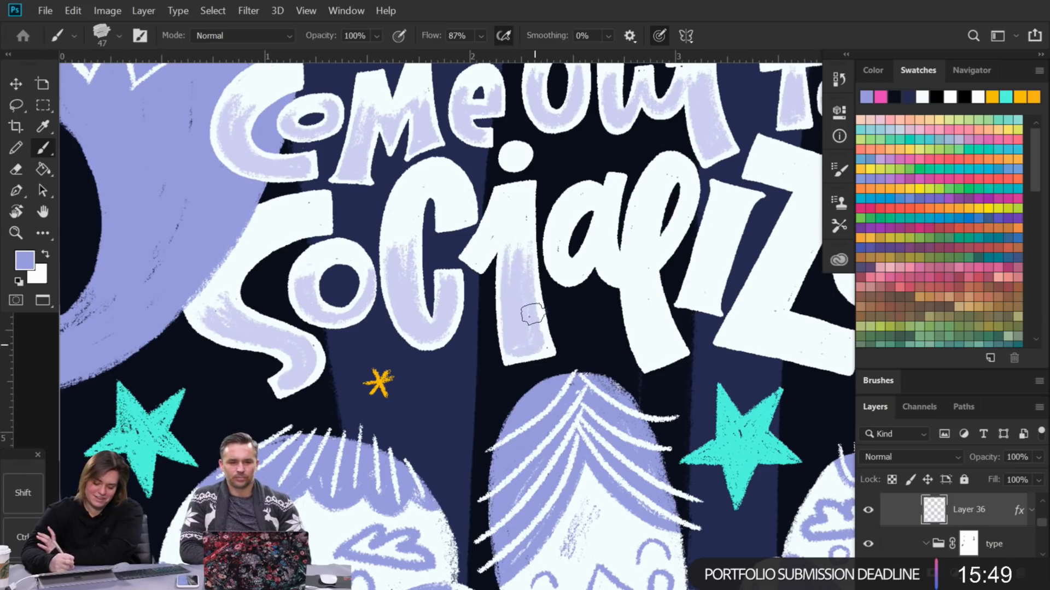
mouse_move(475, 244)
left_mouse_down()
mouse_move(478, 254)
mouse_move(498, 235)
mouse_move(479, 245)
left_mouse_up()
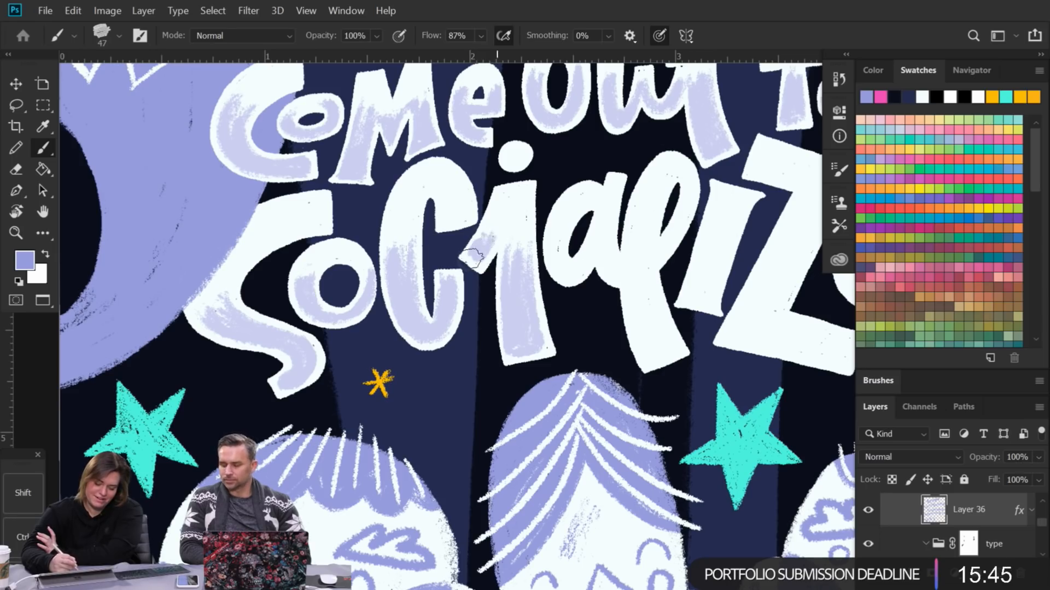
left_click_drag(19, 457, 20, 327)
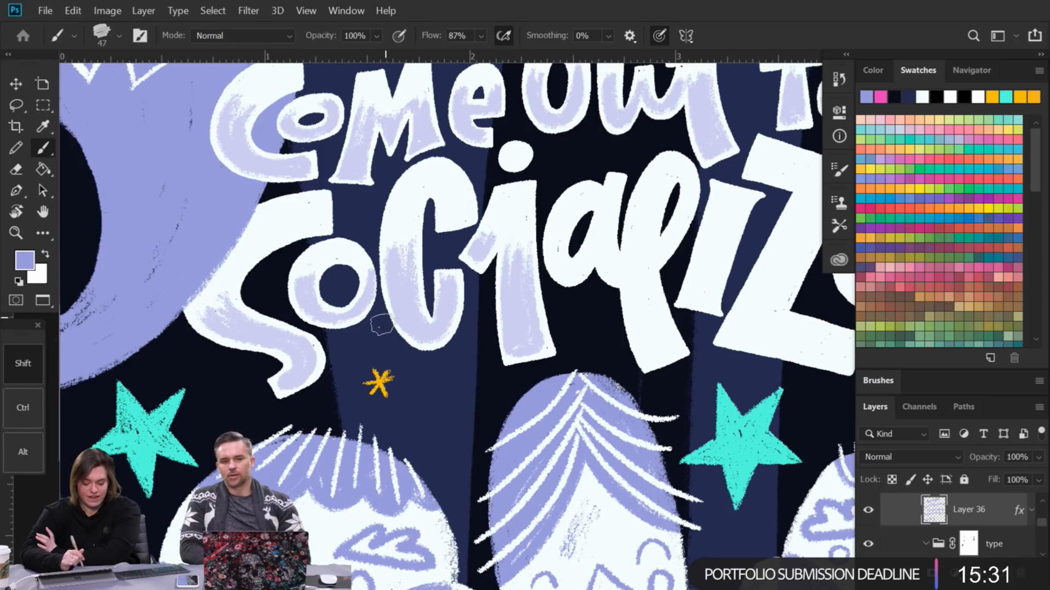
mouse_move(335, 206)
left_mouse_down()
mouse_move(527, 207)
mouse_move(738, 186)
left_mouse_up()
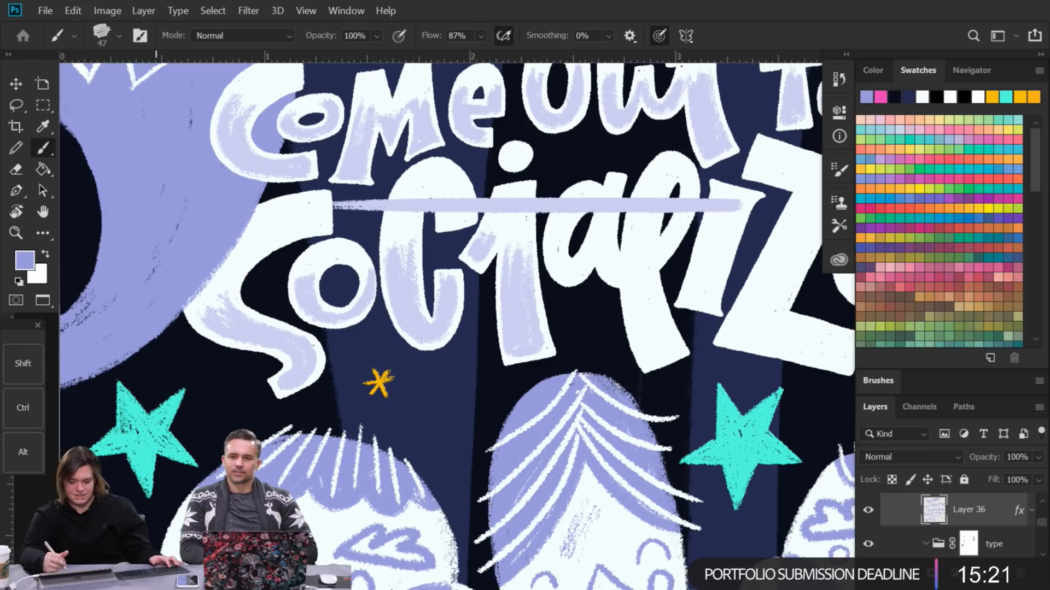
left_click_drag(703, 218, 771, 200)
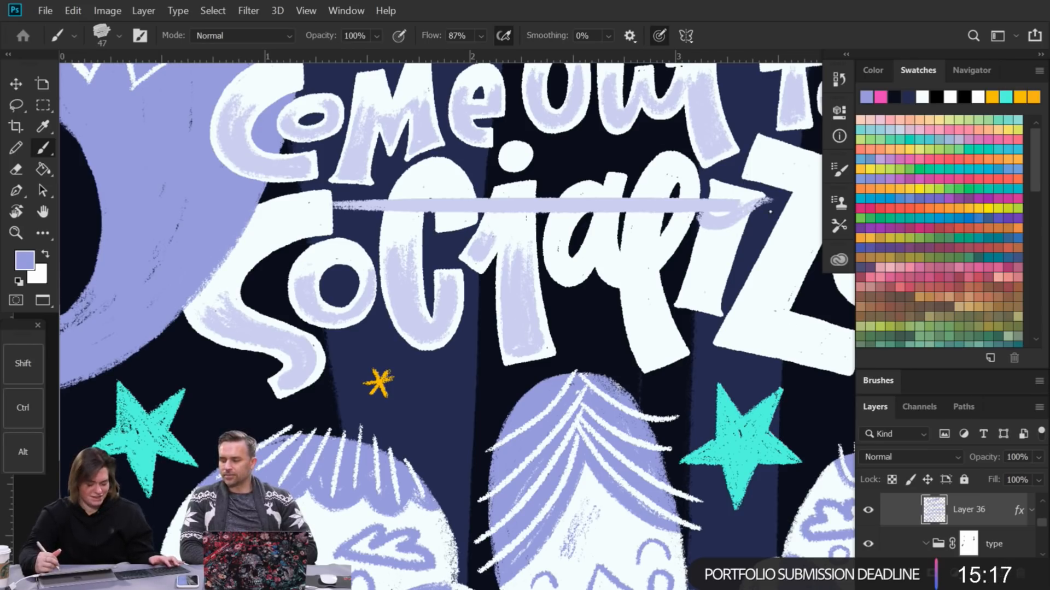
key("ctrl+z")
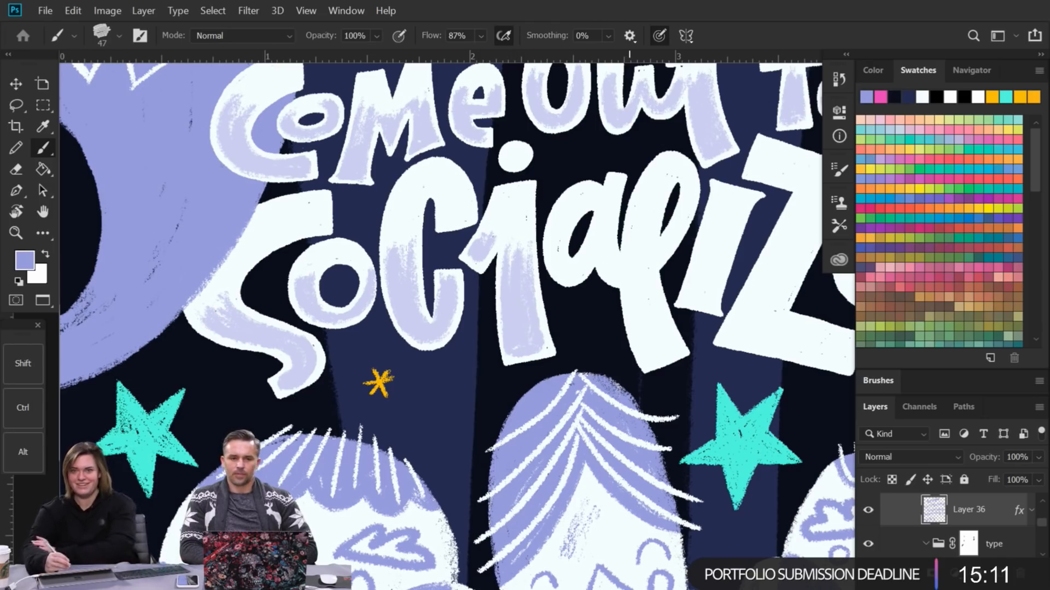
Step: Brush lavender shading onto the A and the looped L in SOCIALIZE
mouse_move(633, 313)
left_mouse_down()
mouse_move(631, 290)
mouse_move(656, 339)
mouse_move(654, 298)
mouse_move(661, 355)
mouse_move(669, 353)
mouse_move(641, 335)
mouse_move(640, 323)
mouse_move(656, 327)
mouse_move(671, 344)
mouse_move(646, 274)
mouse_move(647, 327)
left_mouse_up()
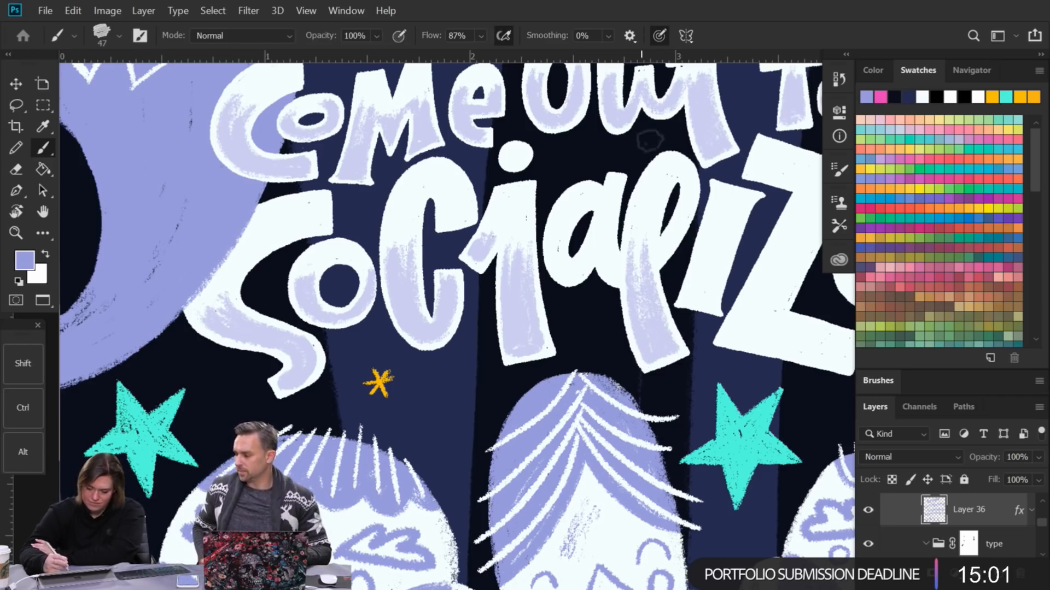
mouse_move(558, 253)
left_mouse_down()
mouse_move(558, 245)
mouse_move(563, 268)
left_mouse_up()
mouse_move(567, 219)
left_mouse_down()
mouse_move(574, 278)
mouse_move(554, 243)
mouse_move(585, 255)
mouse_move(554, 257)
mouse_move(588, 258)
mouse_move(568, 269)
mouse_move(592, 240)
mouse_move(583, 266)
mouse_move(602, 228)
mouse_move(618, 278)
mouse_move(603, 262)
mouse_move(618, 275)
mouse_move(604, 234)
mouse_move(625, 273)
mouse_move(596, 249)
mouse_move(658, 212)
mouse_move(656, 260)
mouse_move(673, 234)
mouse_move(646, 264)
mouse_move(678, 229)
mouse_move(634, 281)
mouse_move(635, 301)
mouse_move(636, 212)
mouse_move(648, 292)
mouse_move(602, 248)
mouse_move(626, 282)
mouse_move(602, 227)
mouse_move(593, 251)
mouse_move(600, 244)
mouse_move(621, 280)
left_mouse_up()
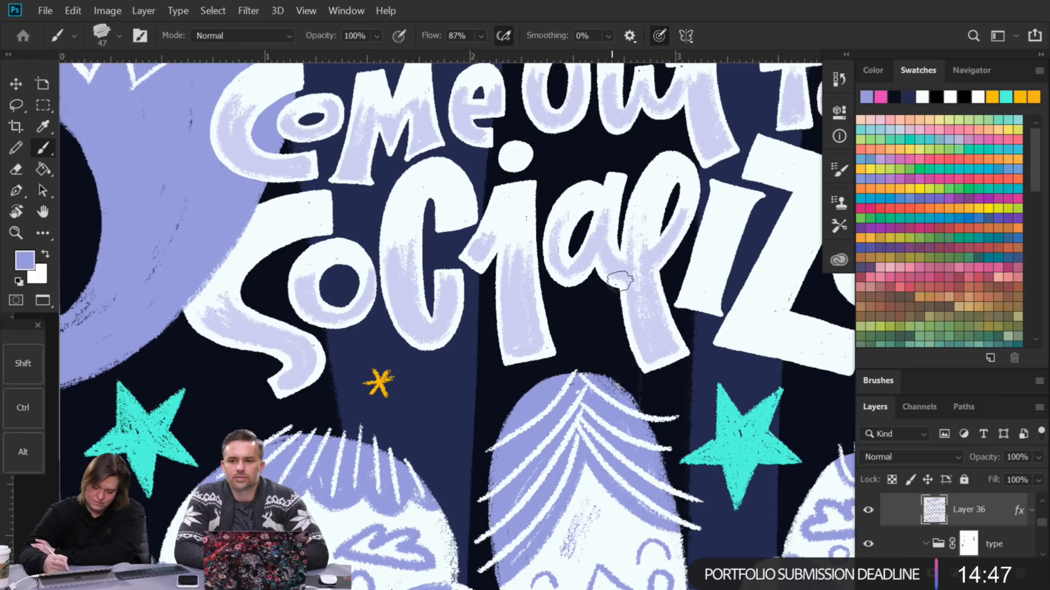
mouse_move(563, 211)
left_mouse_down()
mouse_move(569, 277)
mouse_move(555, 252)
mouse_move(575, 265)
mouse_move(566, 275)
mouse_move(577, 268)
mouse_move(568, 210)
mouse_move(556, 262)
mouse_move(583, 192)
mouse_move(557, 258)
mouse_move(644, 186)
left_mouse_up()
Step: Shade the second I and the lower diagonal of the Z in SOCIALIZE with lavender
mouse_move(695, 277)
left_mouse_down()
mouse_move(687, 298)
mouse_move(718, 212)
mouse_move(692, 286)
mouse_move(710, 221)
mouse_move(694, 274)
mouse_move(712, 292)
mouse_move(737, 217)
mouse_move(711, 284)
left_mouse_up()
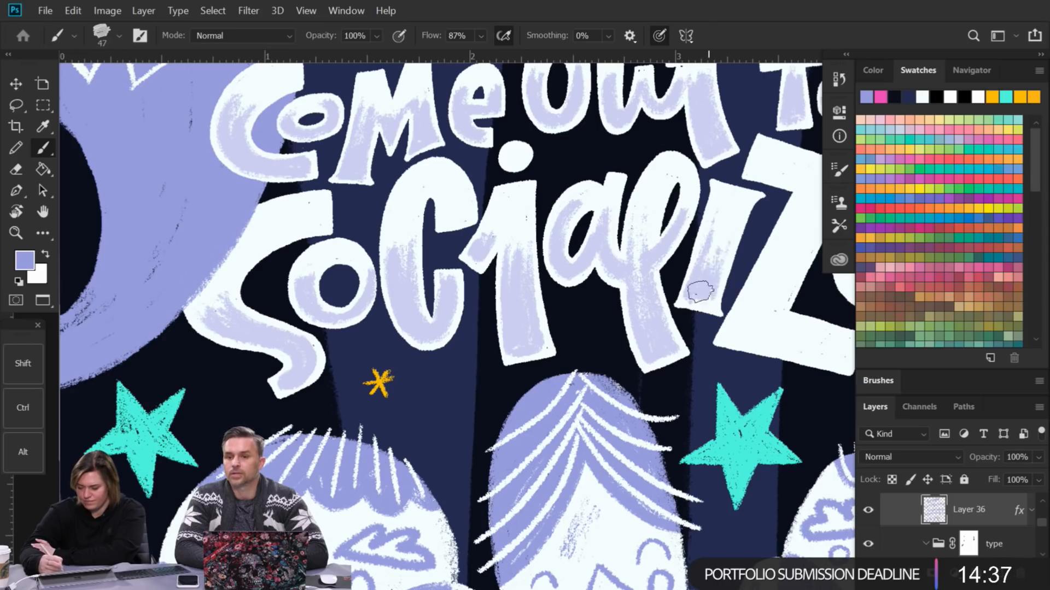
mouse_move(724, 228)
left_mouse_down()
mouse_move(709, 305)
mouse_move(713, 225)
mouse_move(693, 289)
mouse_move(707, 237)
mouse_move(725, 219)
mouse_move(731, 231)
mouse_move(709, 293)
mouse_move(686, 302)
mouse_move(710, 308)
mouse_move(708, 294)
mouse_move(711, 306)
mouse_move(688, 299)
mouse_move(708, 302)
mouse_move(723, 246)
left_mouse_up()
left_click_drag(682, 273, 513, 266)
mouse_move(585, 303)
left_mouse_down()
mouse_move(584, 286)
mouse_move(595, 270)
mouse_move(580, 309)
mouse_move(600, 279)
left_mouse_up()
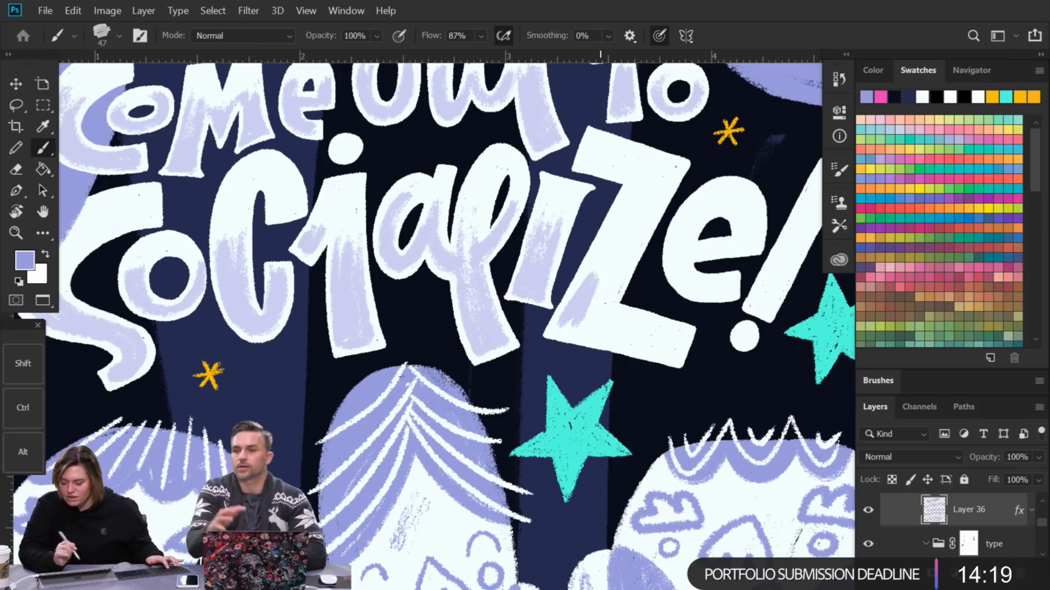
Step: Search the program's commands for "crop" and activate the Crop Tool
left_click(973, 36)
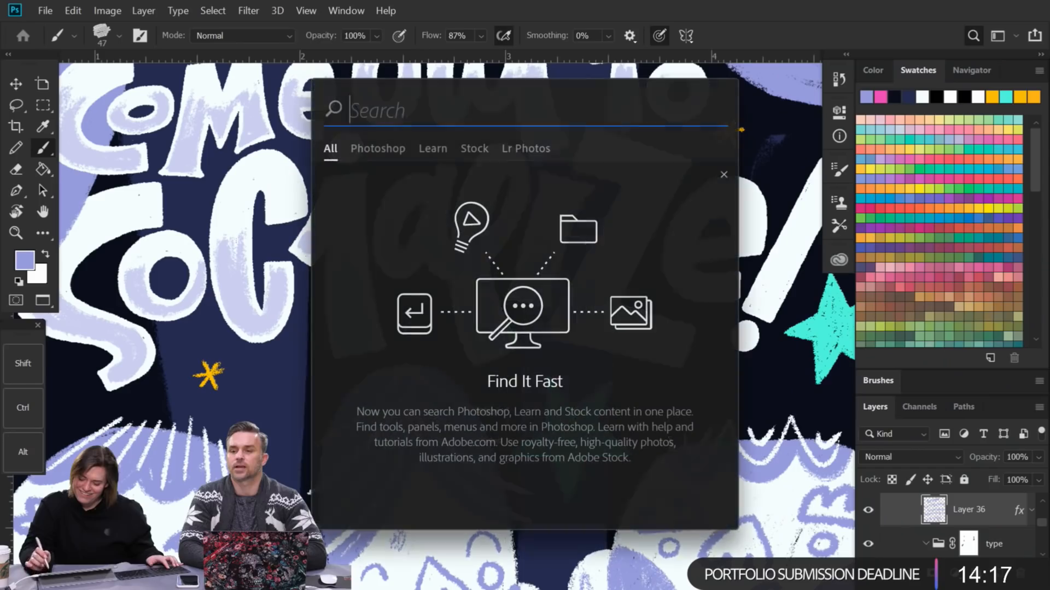
type("crop")
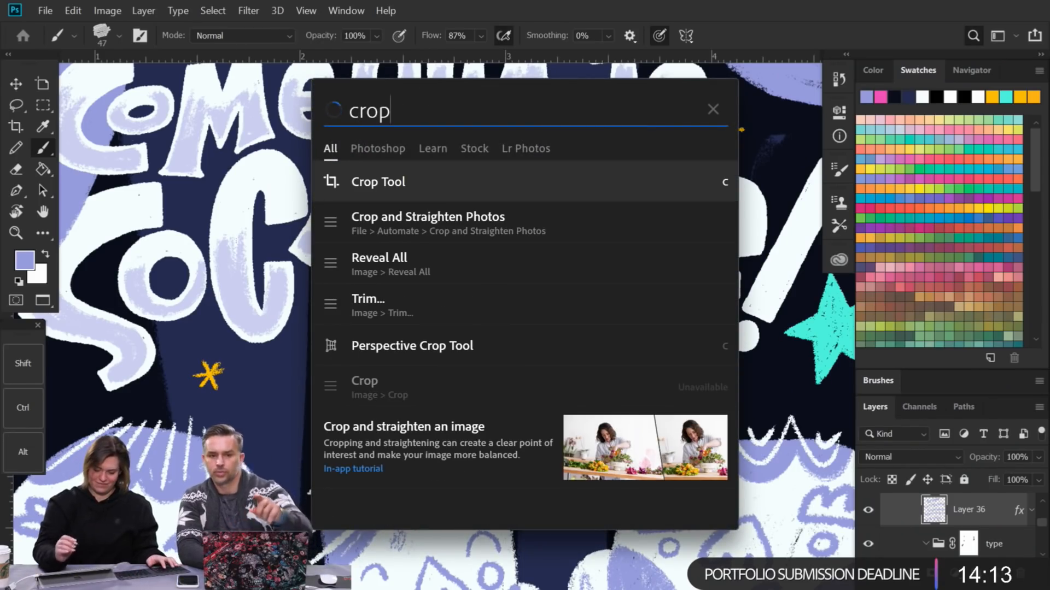
left_click(495, 182)
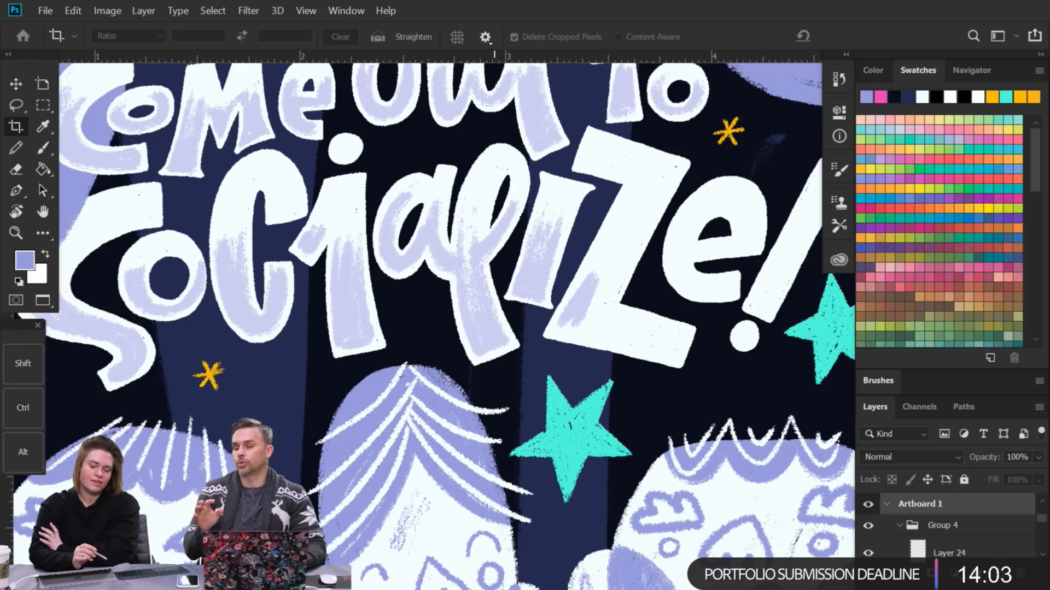
Step: Open the Technology Previews preferences and examine the description of the Use Modifier Keys Palette option
left_click(75, 8)
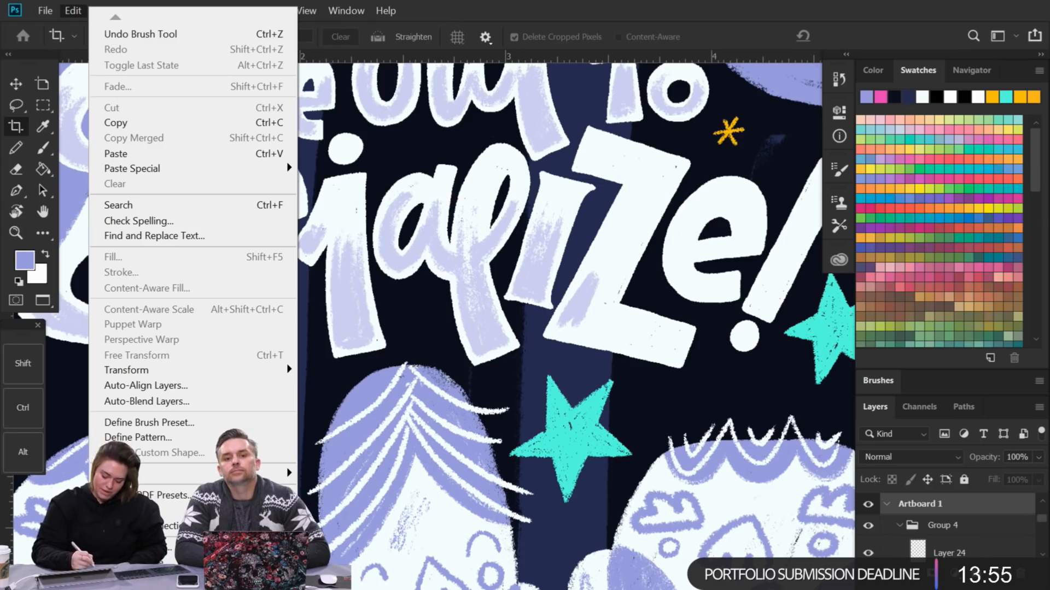
left_click(212, 221)
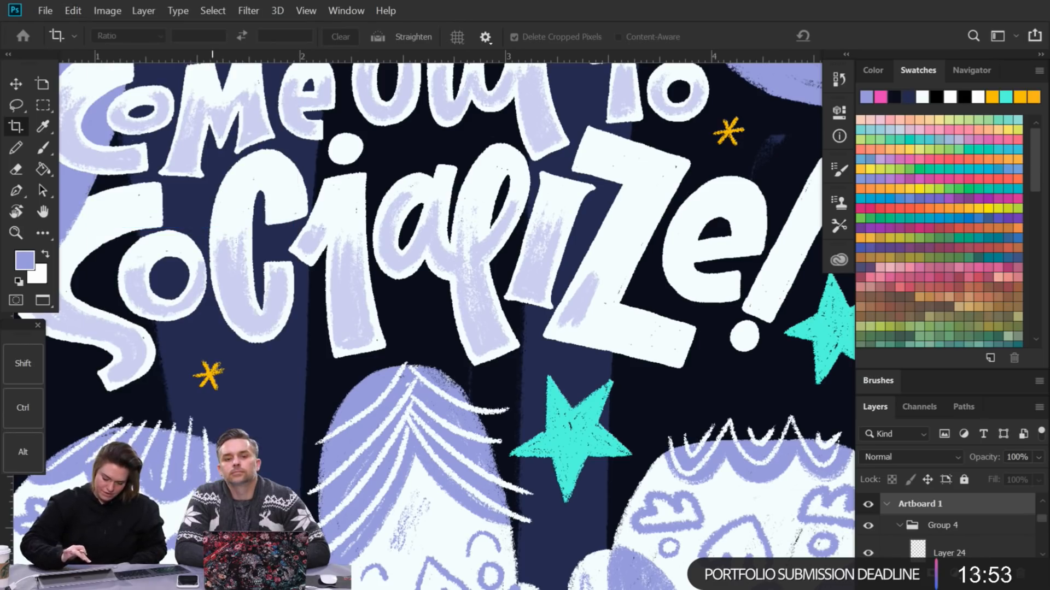
left_click(72, 11)
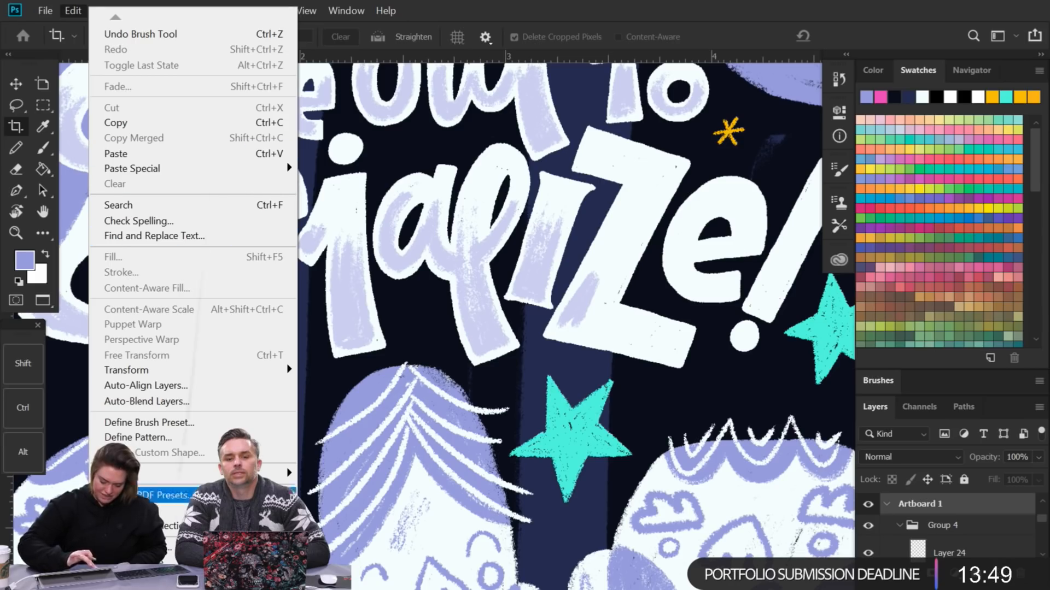
scroll(192, 296, "down", 1)
scroll(193, 219, "down", 3)
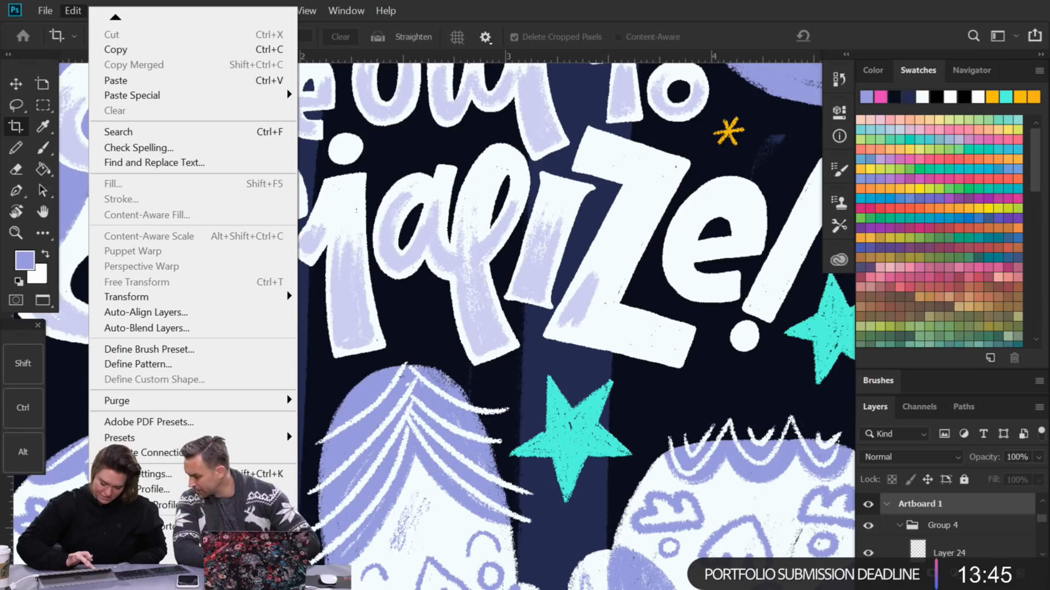
scroll(192, 295, "down", 1)
mouse_move(171, 557)
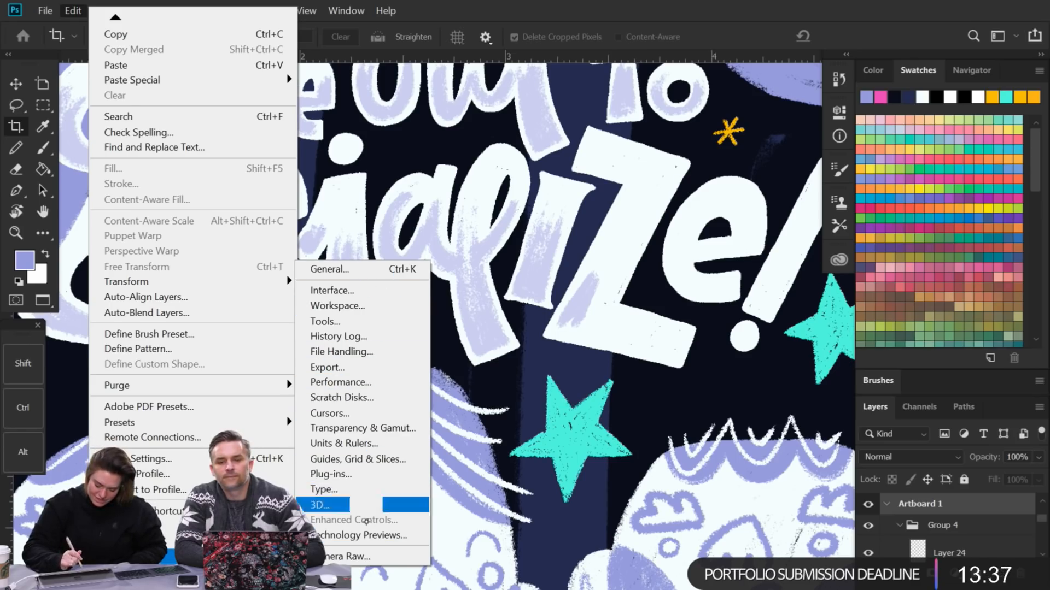
left_click(358, 535)
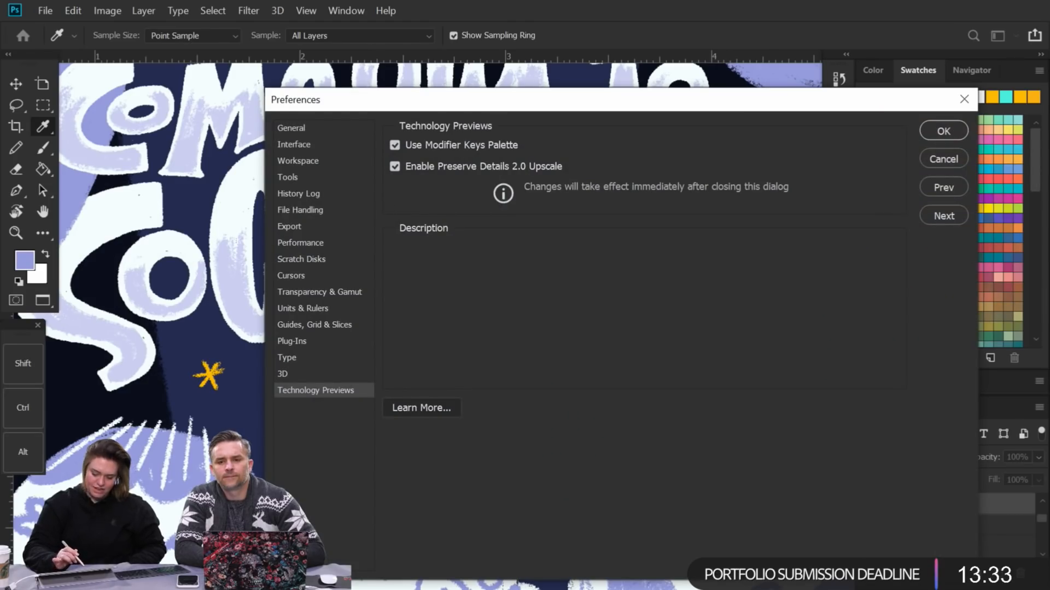
mouse_move(495, 146)
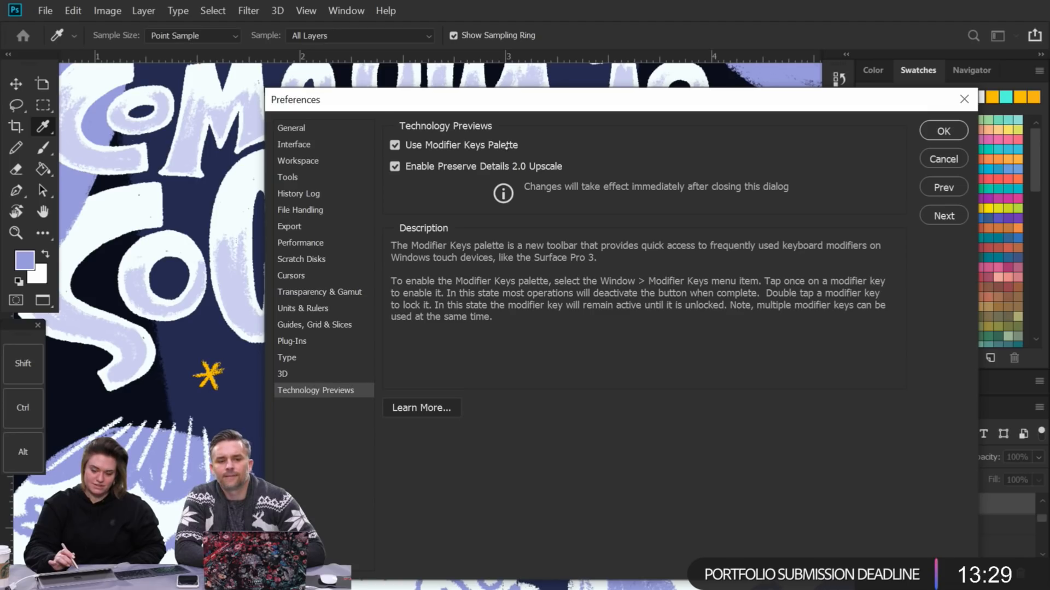
Step: Toggle Use Modifier Keys Palette off and back on, accept the preferences, and show the Modifier Keys palette
left_click(507, 146)
left_click(507, 146)
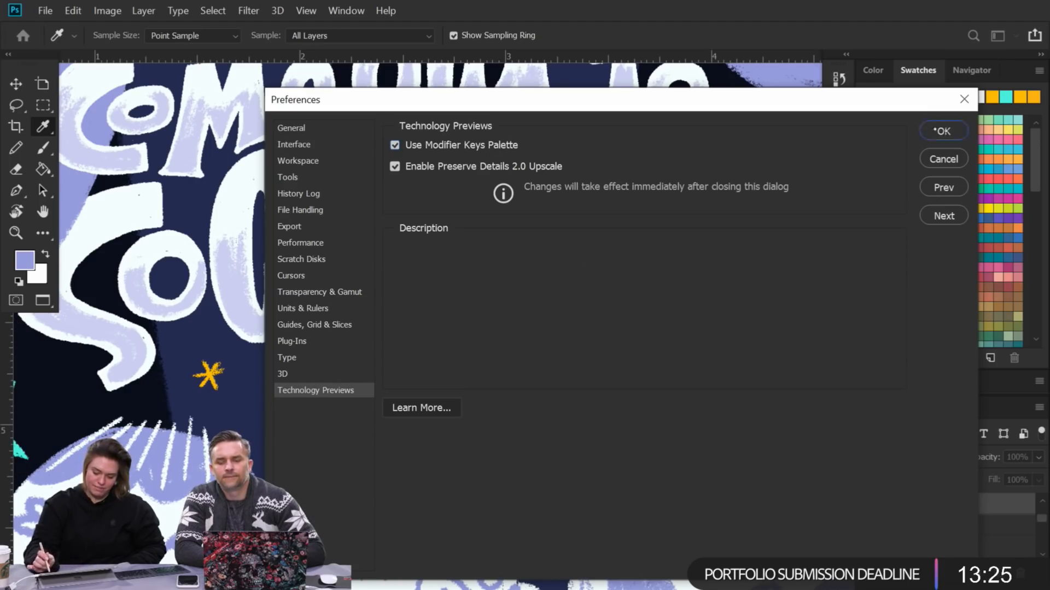
left_click(943, 130)
key("c")
left_click(346, 11)
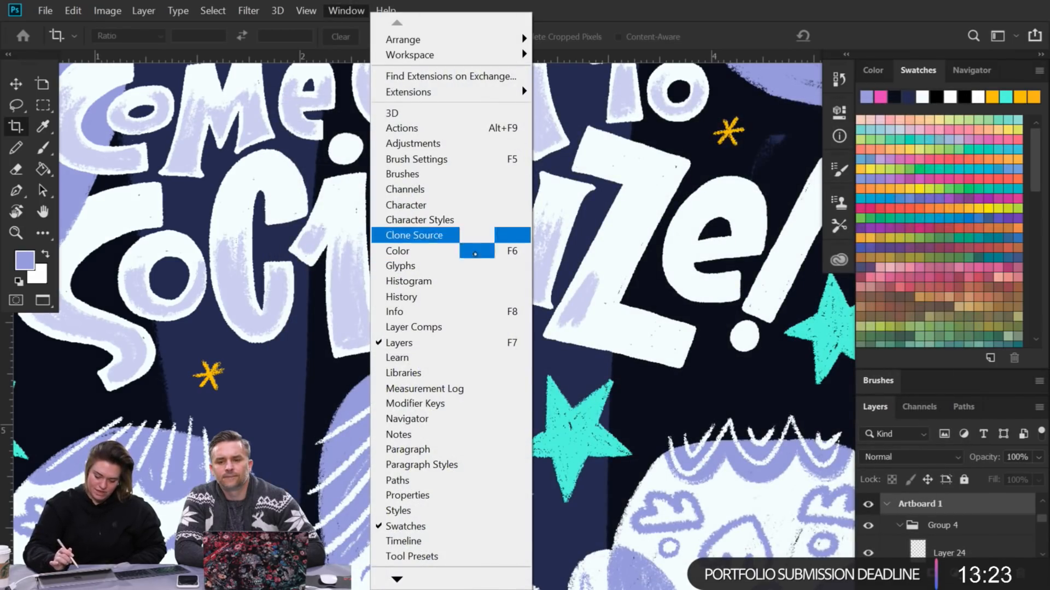
left_click(475, 403)
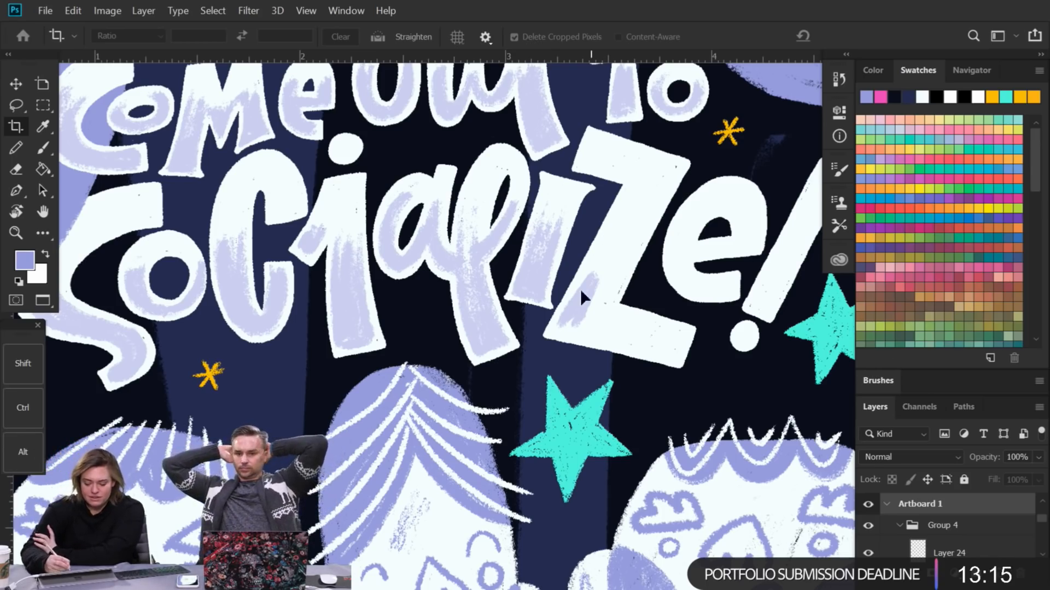
Step: Return to the Brush tool and select the lettering's shading layer, Layer 36, toggling its visibility to check it
scroll(590, 275, "up", 2)
scroll(590, 276, "right", 1)
key("b")
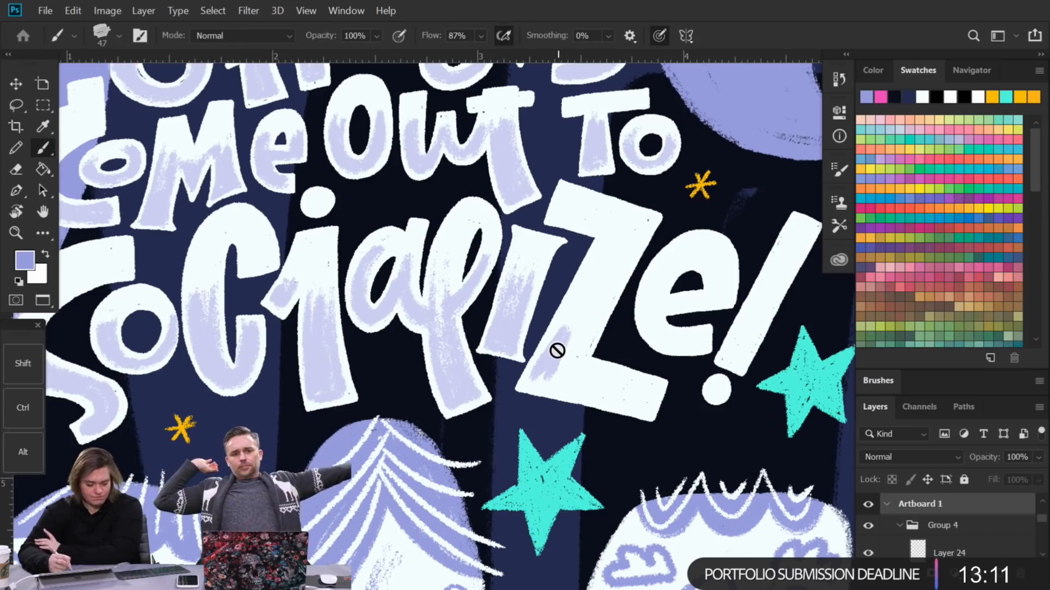
key("ctrl")
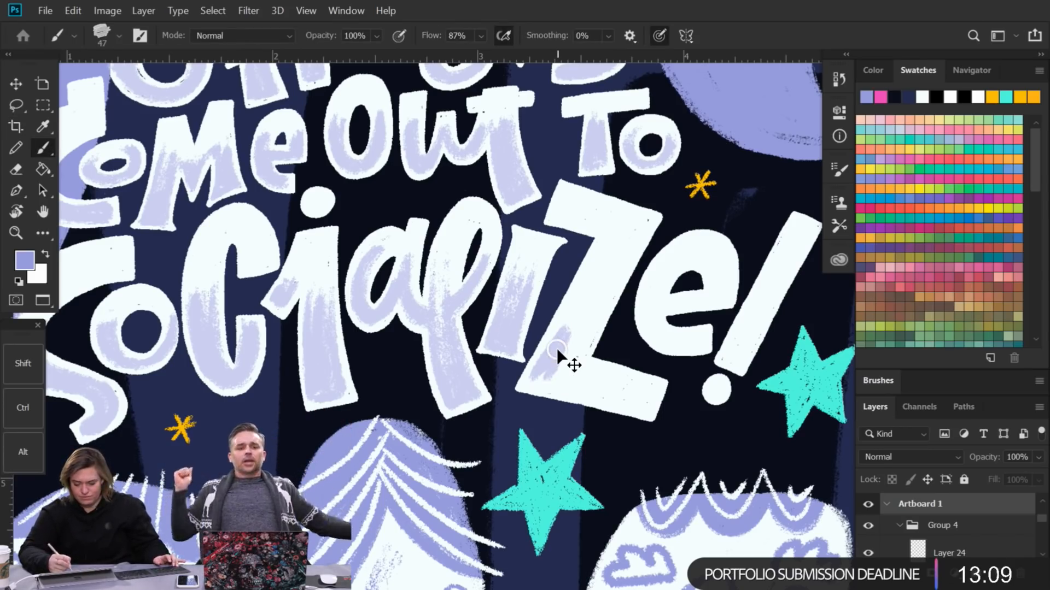
right_click(556, 349, "ctrl")
left_click(582, 401)
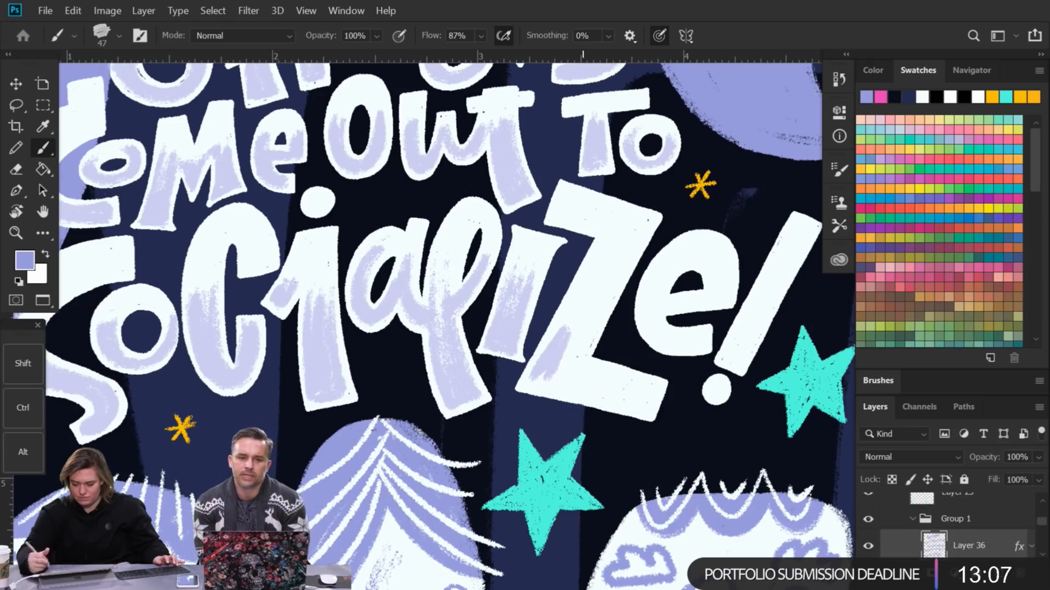
left_click(867, 546)
left_click(867, 547)
Step: Brush lavender shading up the diagonal of the Z in SOCIALIZE and along its lower bar
left_click_drag(561, 328, 578, 301)
left_click_drag(551, 349, 542, 371)
mouse_move(563, 349)
left_mouse_down()
mouse_move(560, 371)
mouse_move(614, 282)
mouse_move(566, 383)
mouse_move(535, 381)
mouse_move(553, 388)
mouse_move(541, 375)
mouse_move(572, 367)
left_mouse_up()
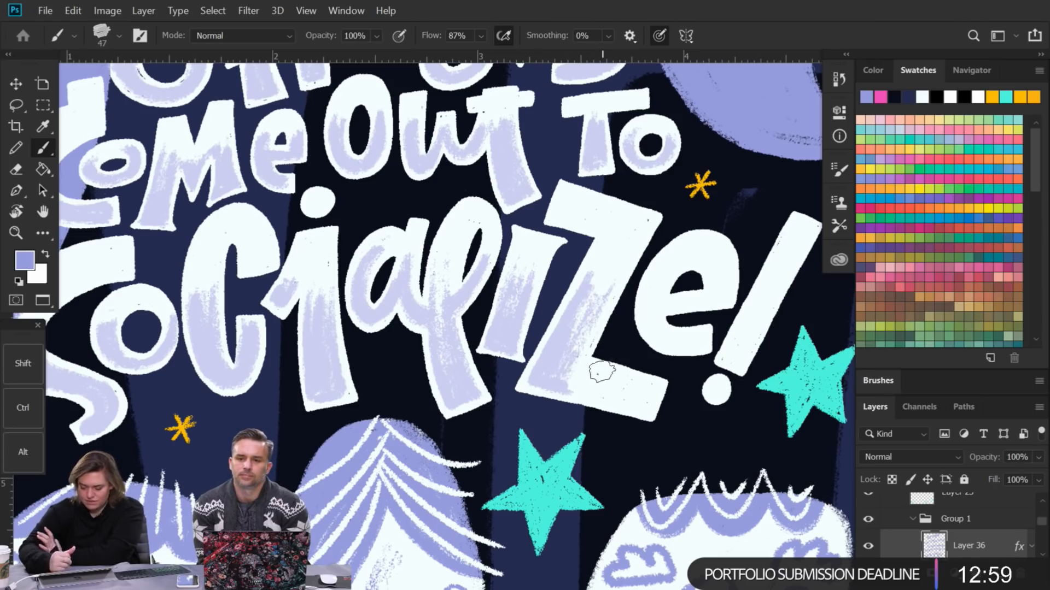
mouse_move(590, 380)
left_mouse_down()
mouse_move(641, 411)
mouse_move(574, 388)
mouse_move(565, 365)
mouse_move(644, 385)
mouse_move(627, 400)
mouse_move(645, 406)
mouse_move(651, 398)
mouse_move(643, 407)
mouse_move(649, 398)
mouse_move(623, 396)
left_mouse_up()
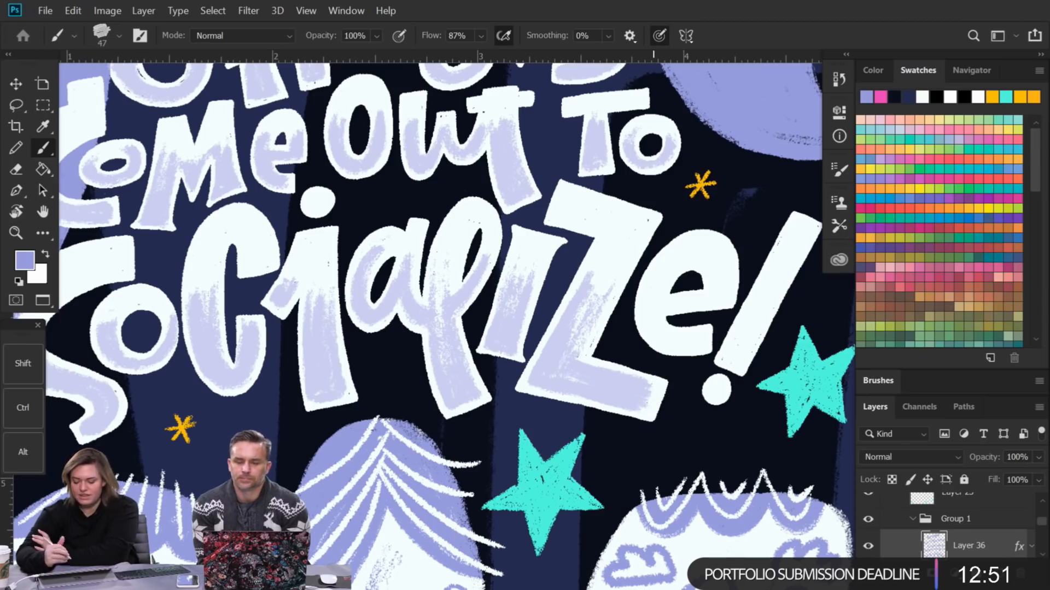
mouse_move(607, 289)
left_mouse_down()
mouse_move(583, 333)
mouse_move(587, 290)
mouse_move(571, 302)
mouse_move(583, 283)
mouse_move(564, 325)
mouse_move(573, 357)
left_mouse_up()
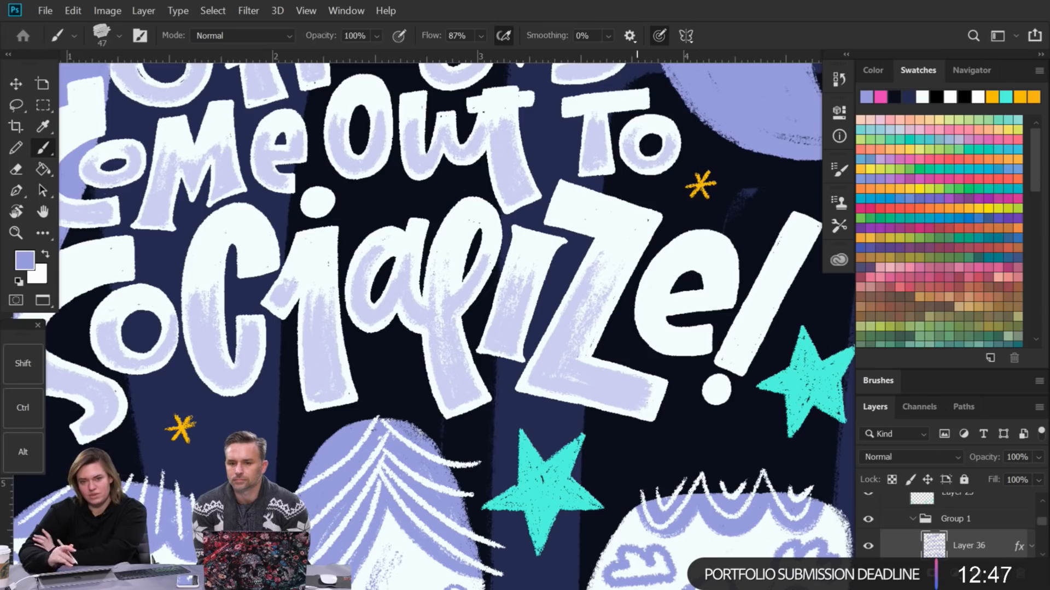
Step: Shade the exclamation mark and the final E of SOCIALIZE with lavender brush strokes
scroll(438, 338, "down", 6)
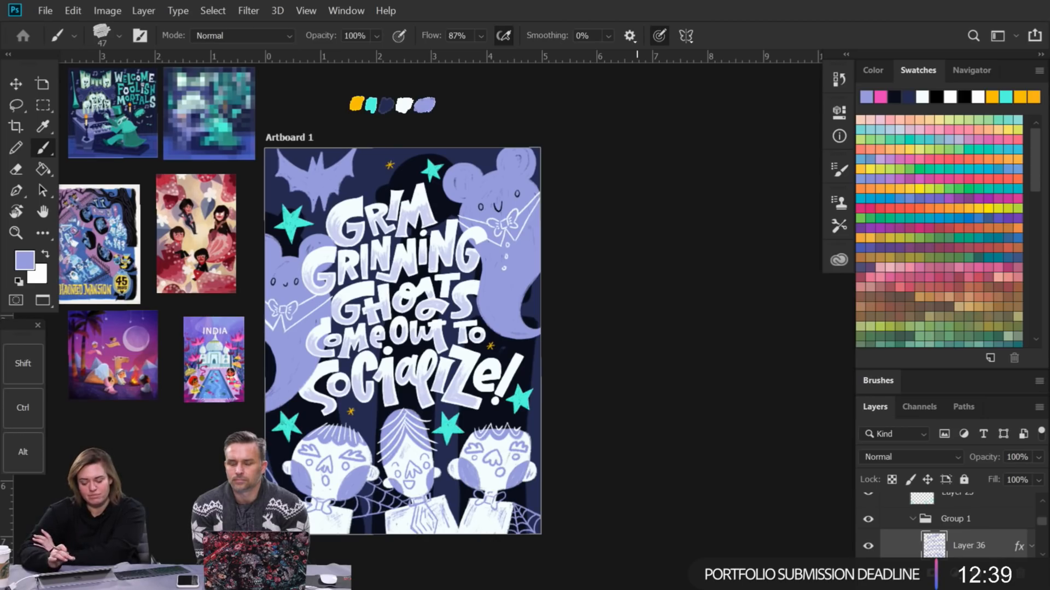
left_click_drag(405, 328, 462, 346)
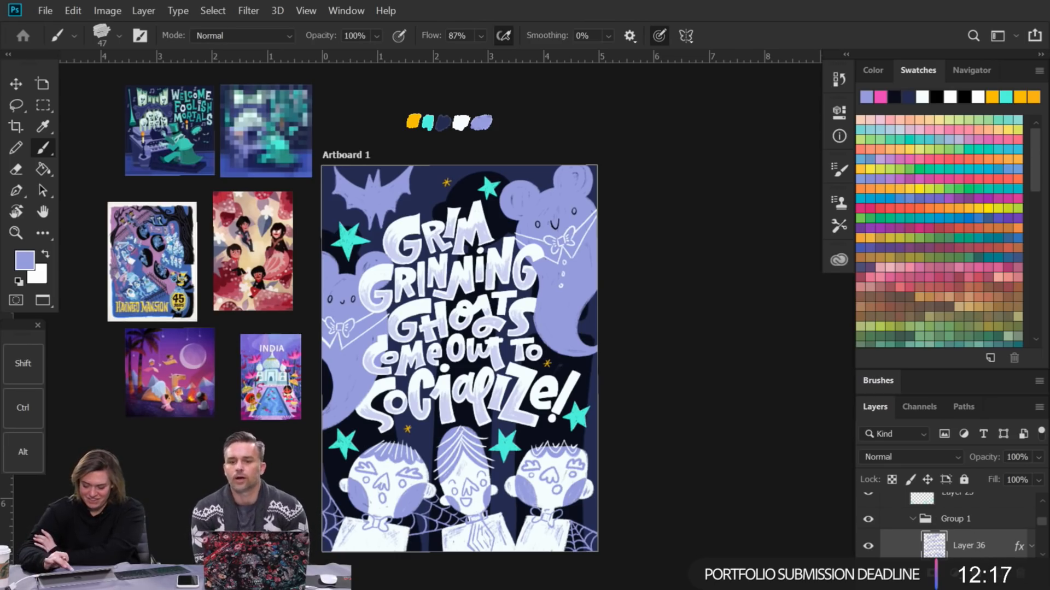
scroll(571, 388, "up", 5)
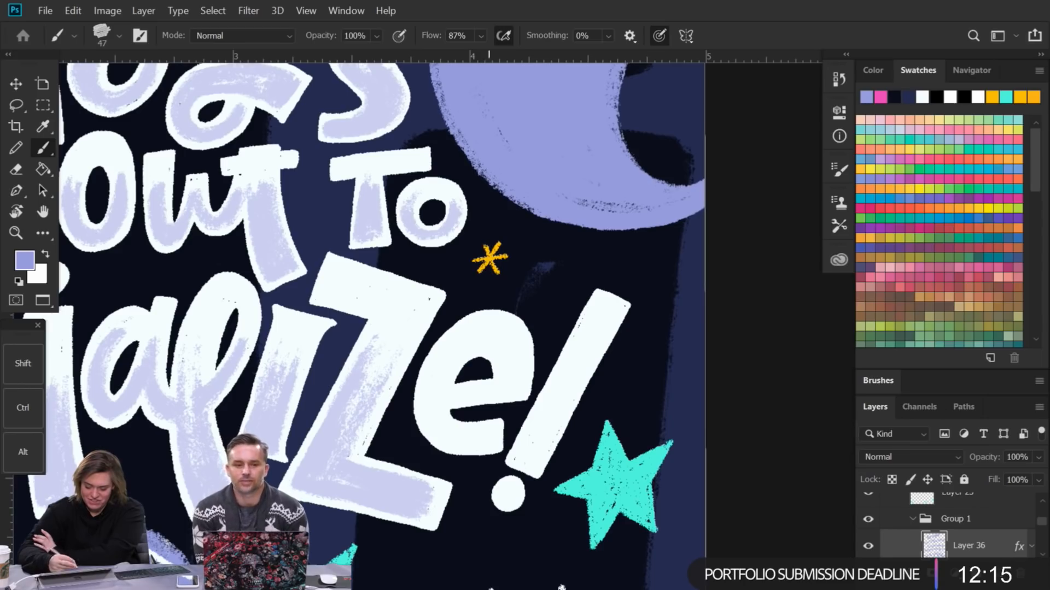
mouse_move(508, 493)
left_mouse_down()
mouse_move(550, 411)
mouse_move(537, 457)
mouse_move(552, 422)
mouse_move(534, 432)
mouse_move(561, 379)
mouse_move(556, 422)
mouse_move(555, 389)
mouse_move(596, 301)
left_mouse_up()
mouse_move(427, 410)
left_mouse_down()
mouse_move(436, 436)
mouse_move(426, 389)
mouse_move(429, 435)
mouse_move(450, 418)
mouse_move(471, 446)
mouse_move(433, 435)
mouse_move(462, 419)
mouse_move(462, 441)
mouse_move(466, 428)
mouse_move(491, 434)
mouse_move(453, 441)
mouse_move(481, 442)
mouse_move(435, 421)
mouse_move(429, 385)
mouse_move(439, 378)
mouse_move(444, 430)
mouse_move(438, 380)
mouse_move(438, 427)
mouse_move(425, 419)
mouse_move(434, 371)
mouse_move(437, 414)
mouse_move(451, 399)
mouse_move(483, 402)
mouse_move(470, 361)
mouse_move(437, 355)
mouse_move(515, 382)
mouse_move(439, 398)
mouse_move(502, 389)
mouse_move(514, 380)
mouse_move(502, 373)
mouse_move(510, 388)
mouse_move(517, 378)
mouse_move(514, 399)
mouse_move(440, 400)
mouse_move(436, 368)
mouse_move(424, 416)
mouse_move(438, 361)
mouse_move(443, 371)
mouse_move(423, 389)
mouse_move(453, 362)
left_mouse_up()
scroll(393, 413, "down", 3)
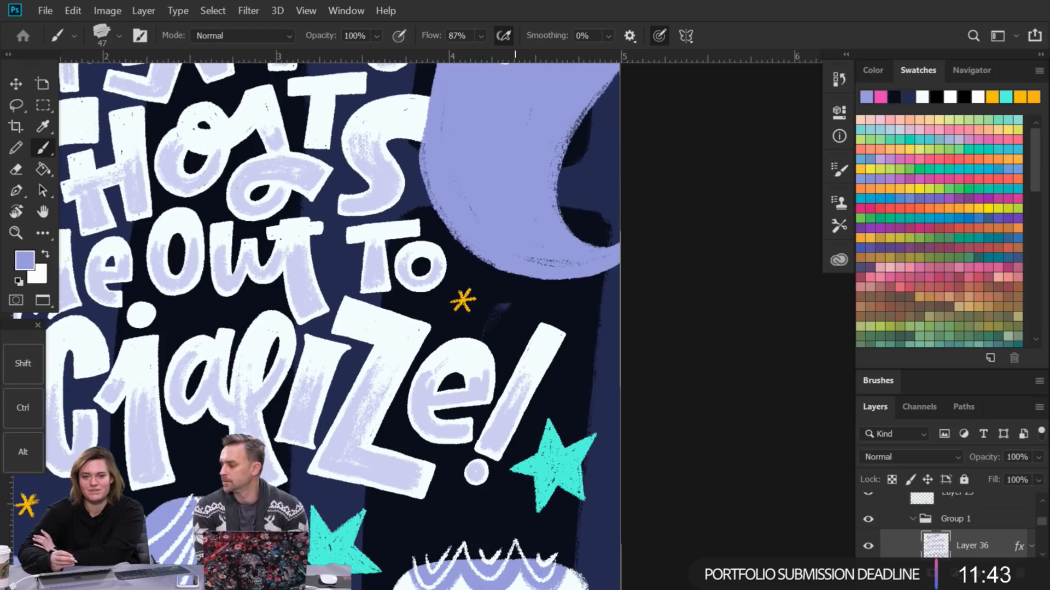
mouse_move(434, 384)
left_mouse_down()
mouse_move(424, 392)
mouse_move(422, 380)
left_mouse_up()
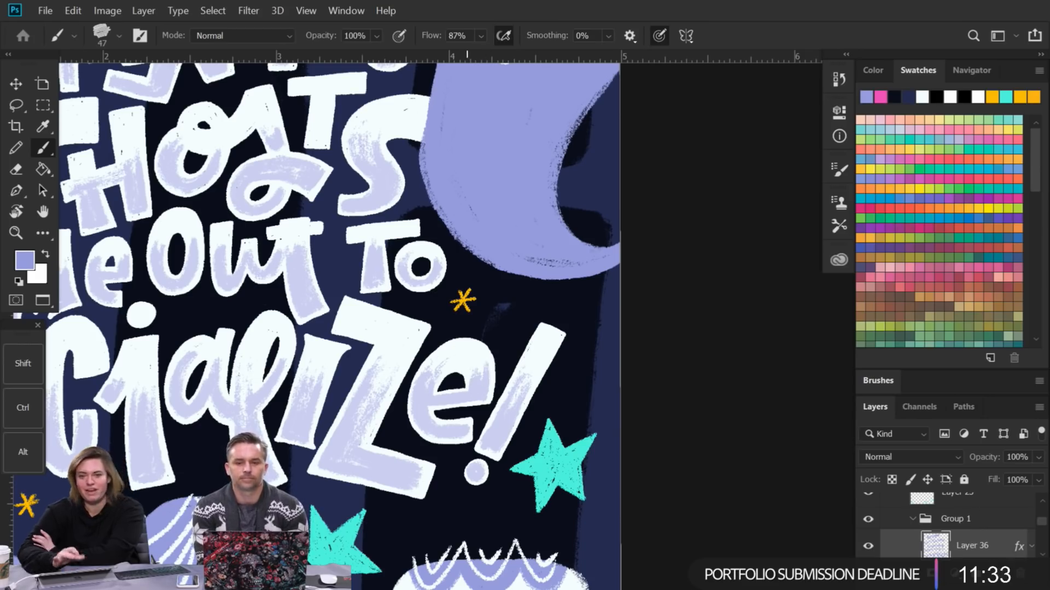
Step: On a new layer, draw two oval eyes and a smile on the bat with the SP - Hard Lead brush at 20 px in black
scroll(467, 322, "down", 5)
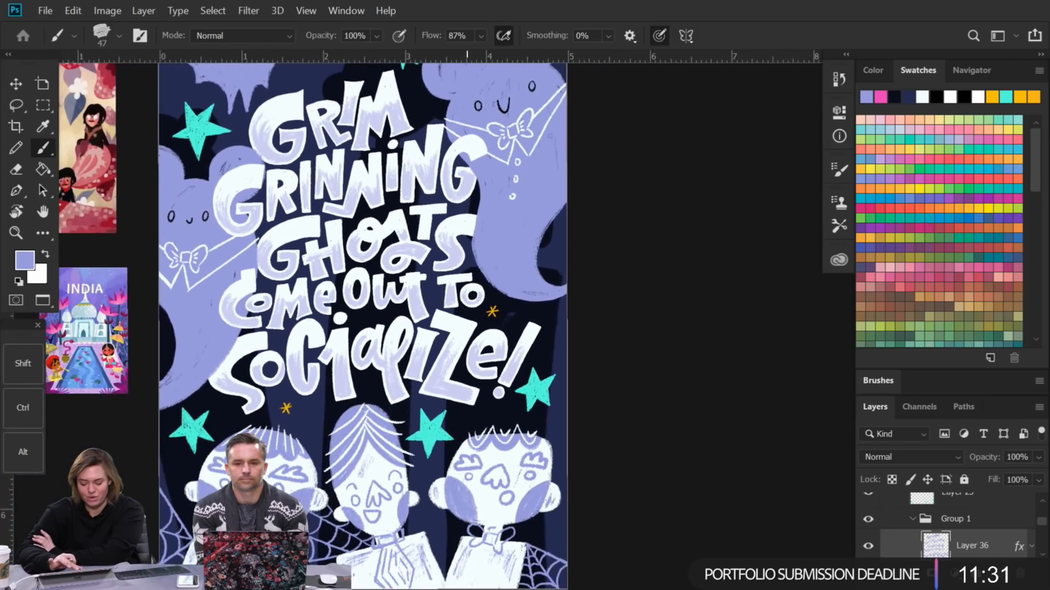
scroll(467, 322, "down", 2)
scroll(467, 321, "down", 1)
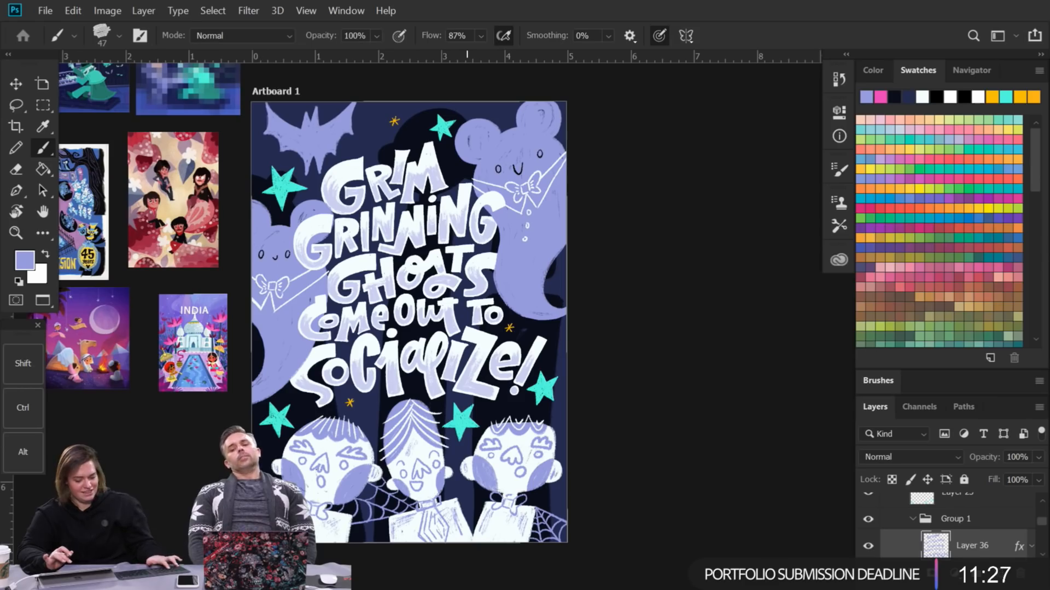
scroll(294, 77, "up", 7)
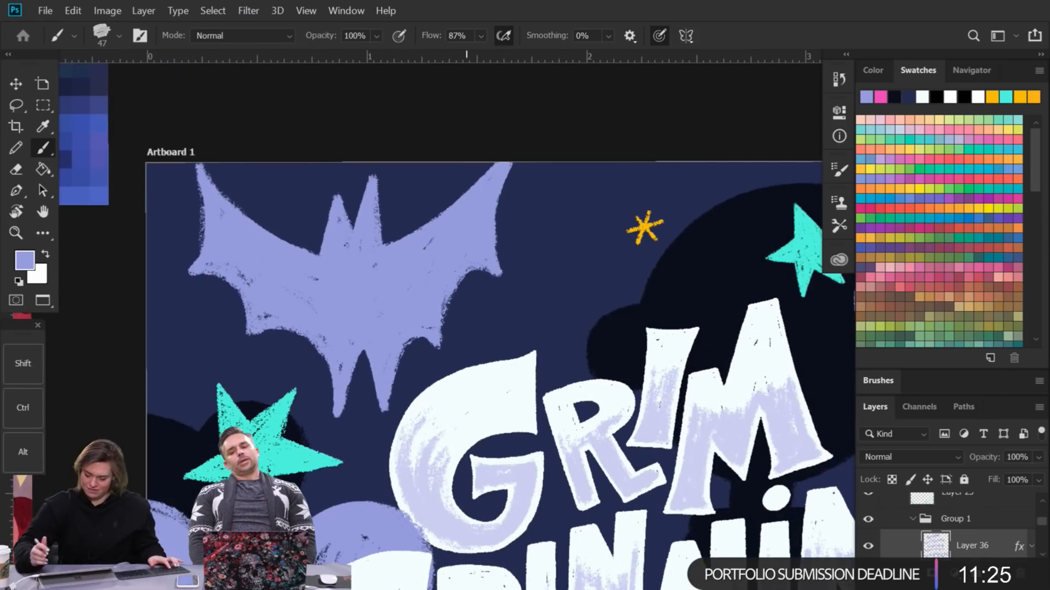
key("ctrl+alt+shift+n")
left_click(878, 380)
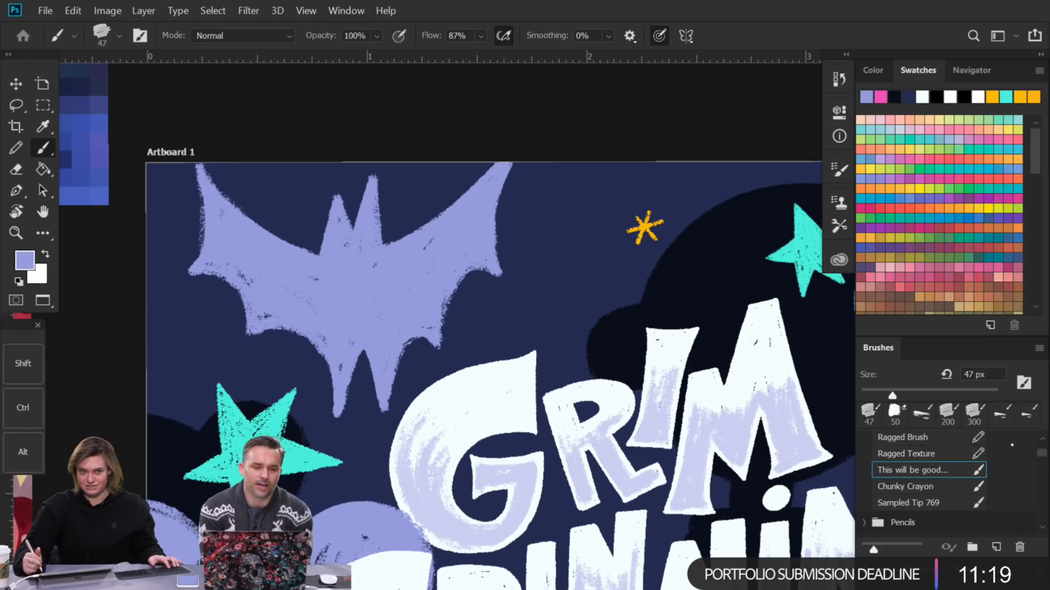
scroll(929, 481, "up", 5)
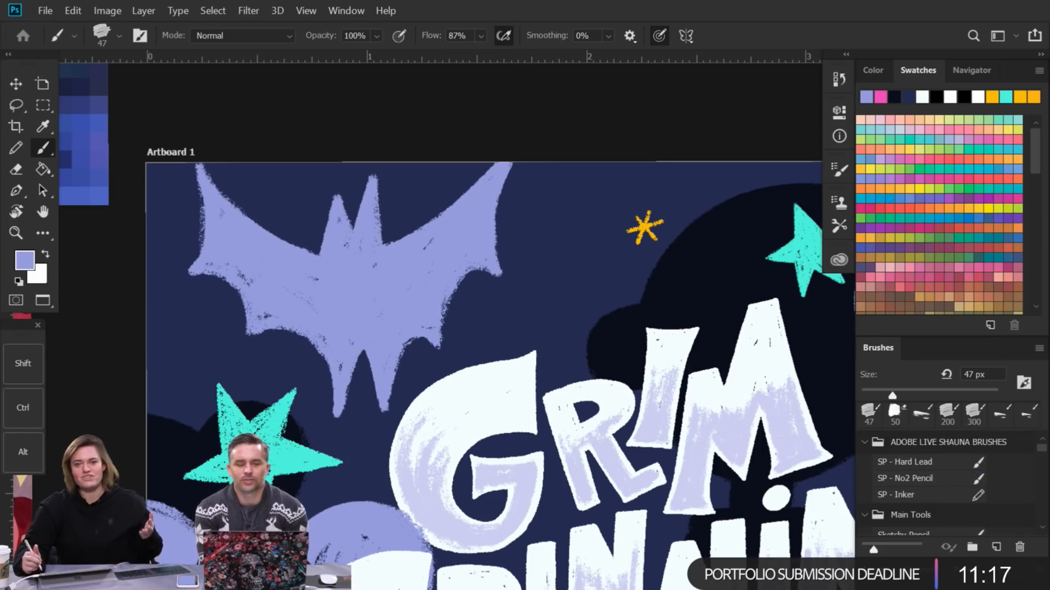
left_click(923, 463)
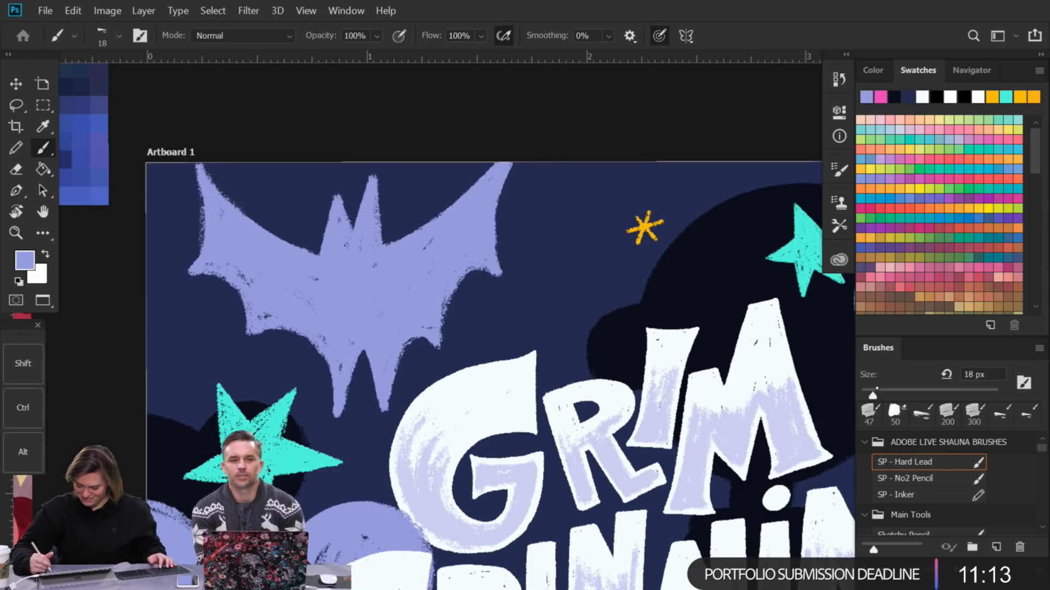
key("d")
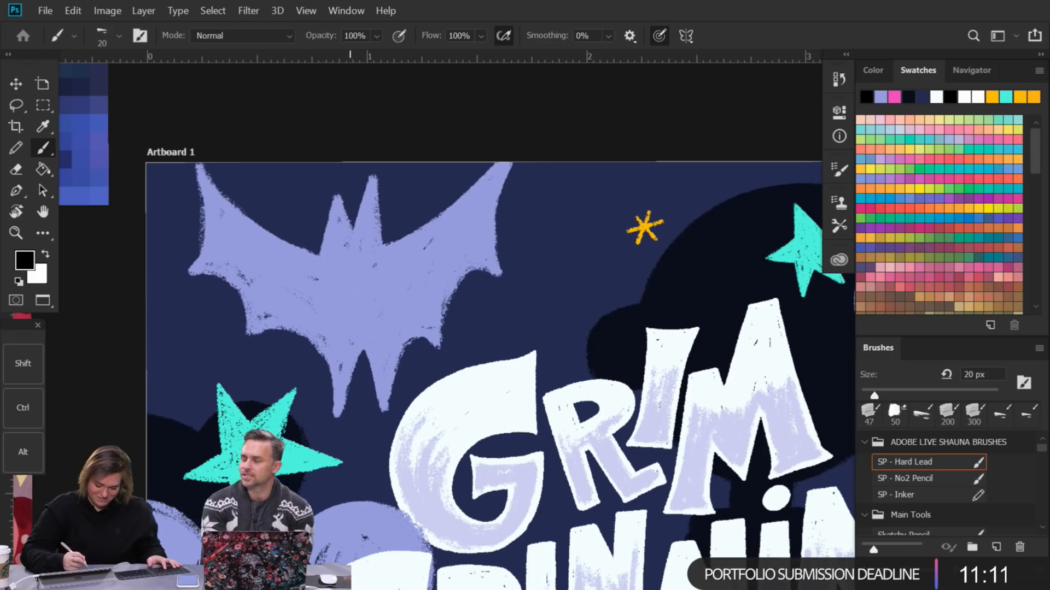
left_click_drag(331, 271, 337, 283)
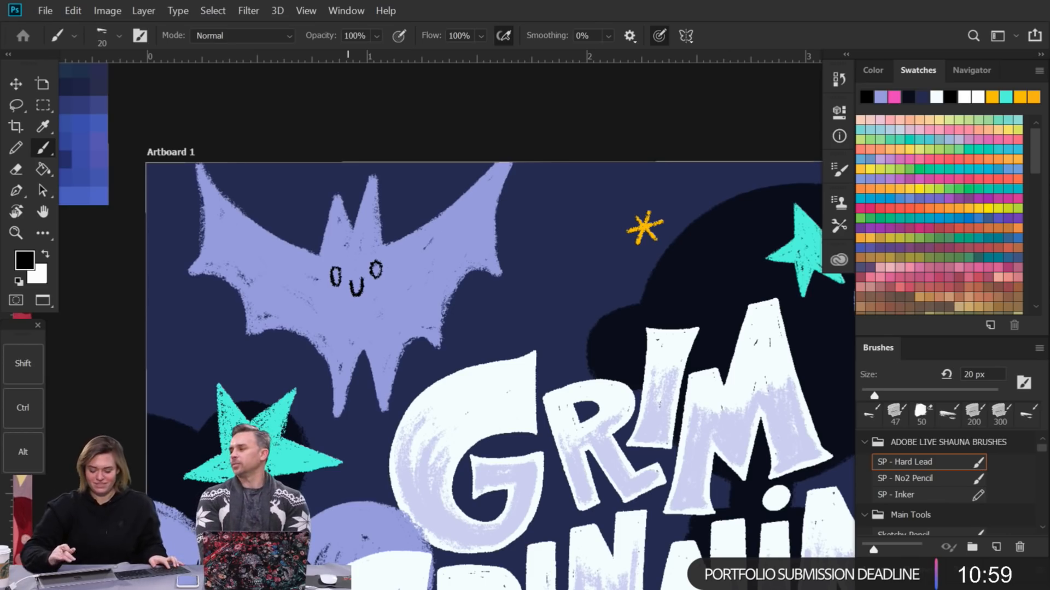
Step: Add a blank 5 x 7 in artboard to the right of Artboard 1 and create a new layer on it
scroll(429, 328, "down", 5)
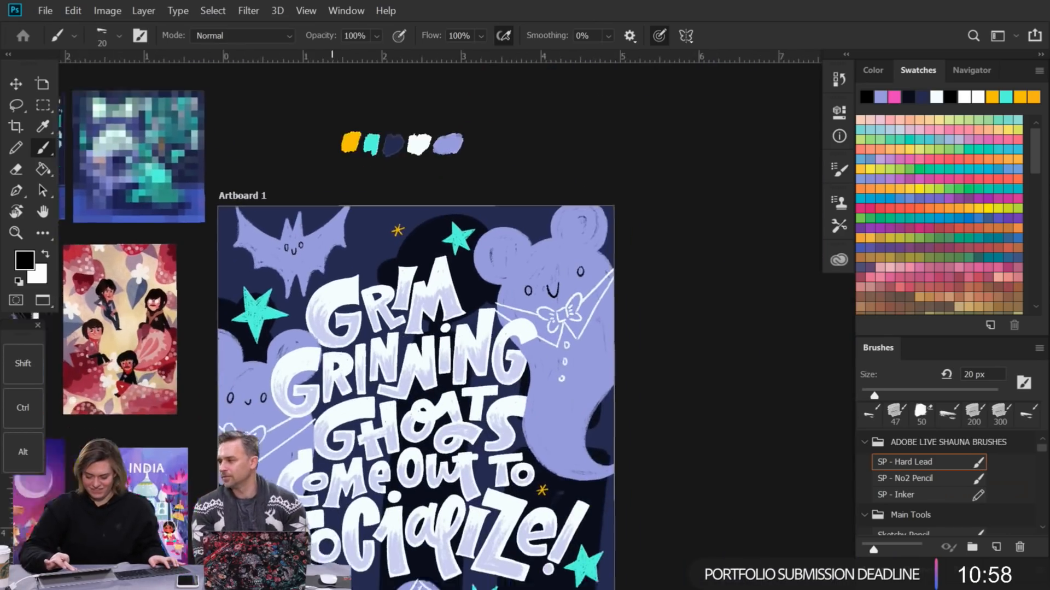
left_click_drag(407, 383, 348, 303)
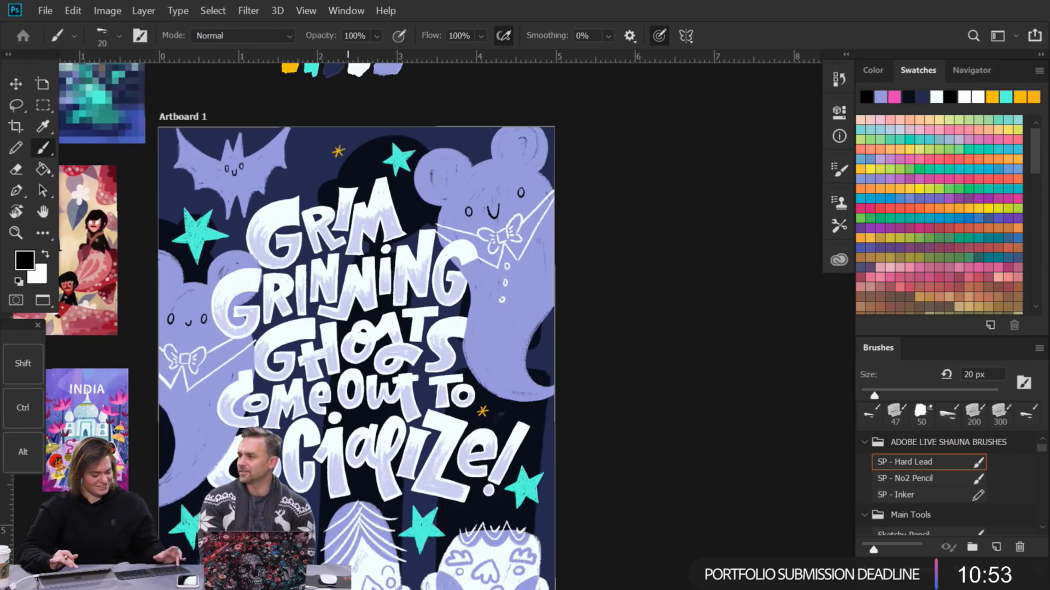
scroll(348, 307, "down", 2)
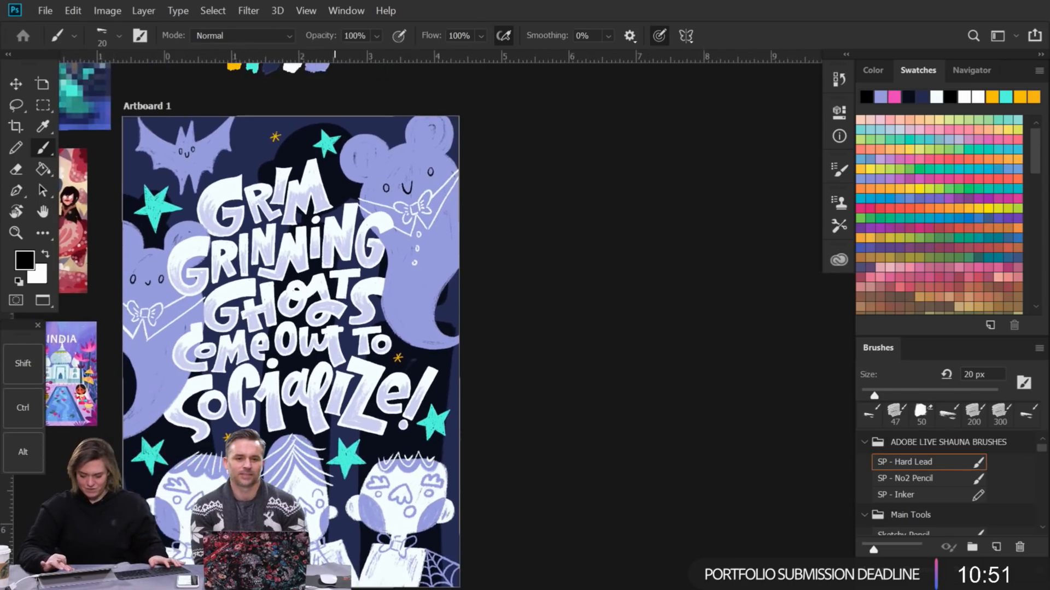
key("v")
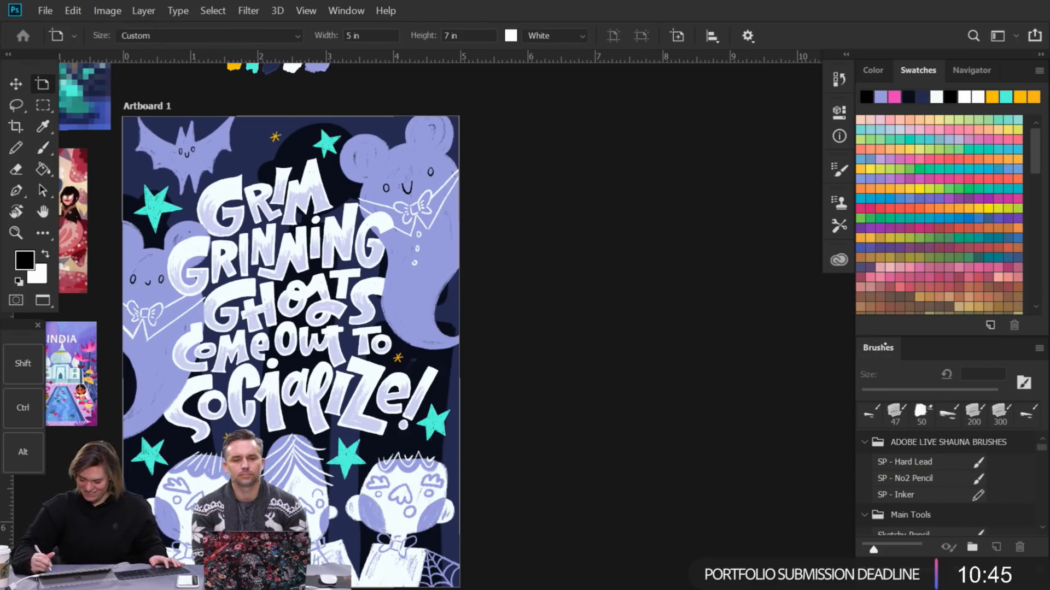
double_click(879, 350)
left_click(876, 570)
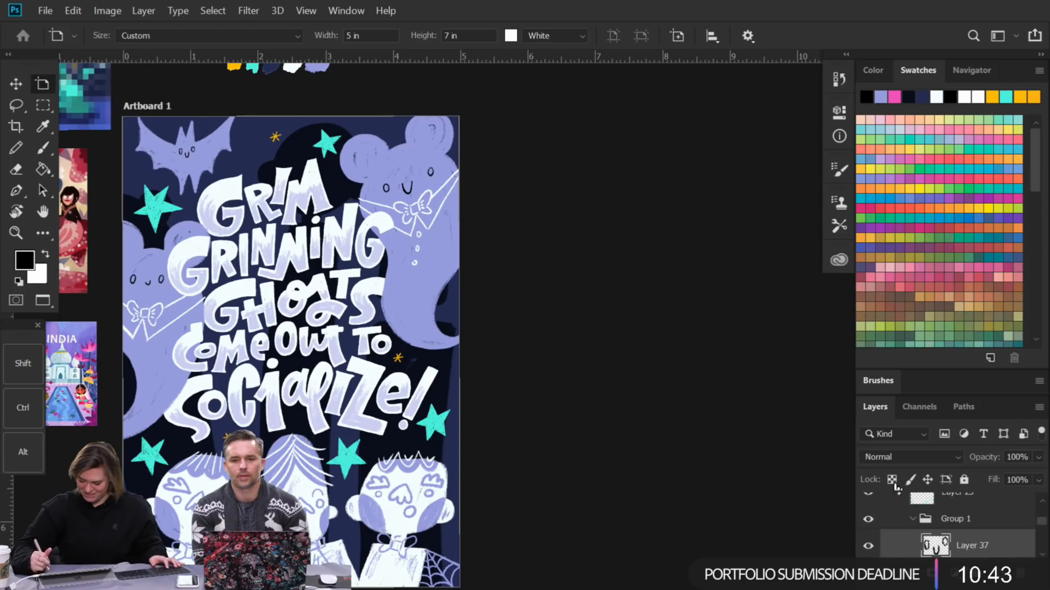
scroll(1033, 521, "up", 5)
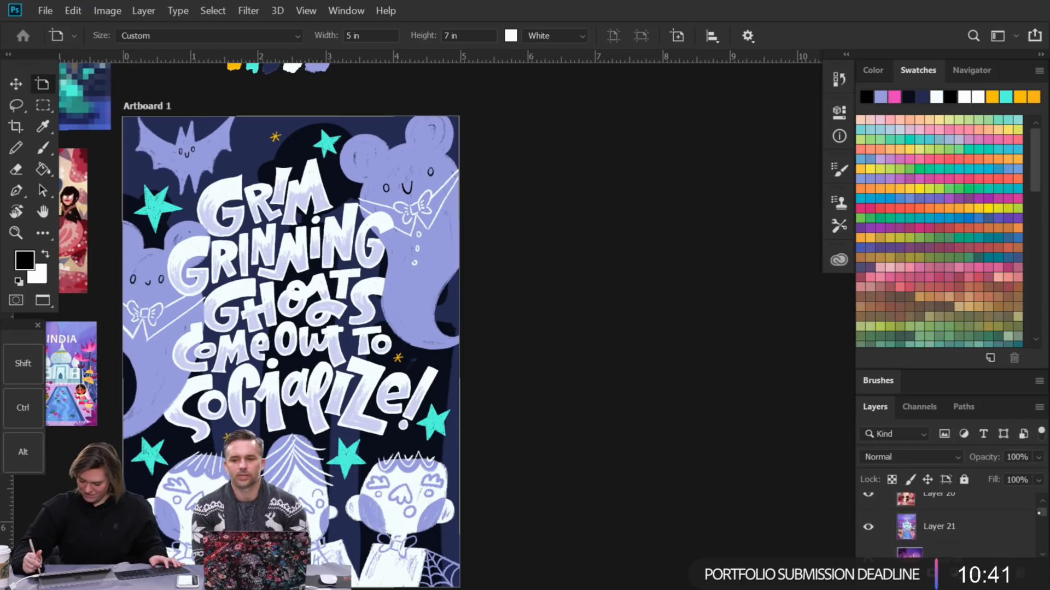
left_click(979, 555)
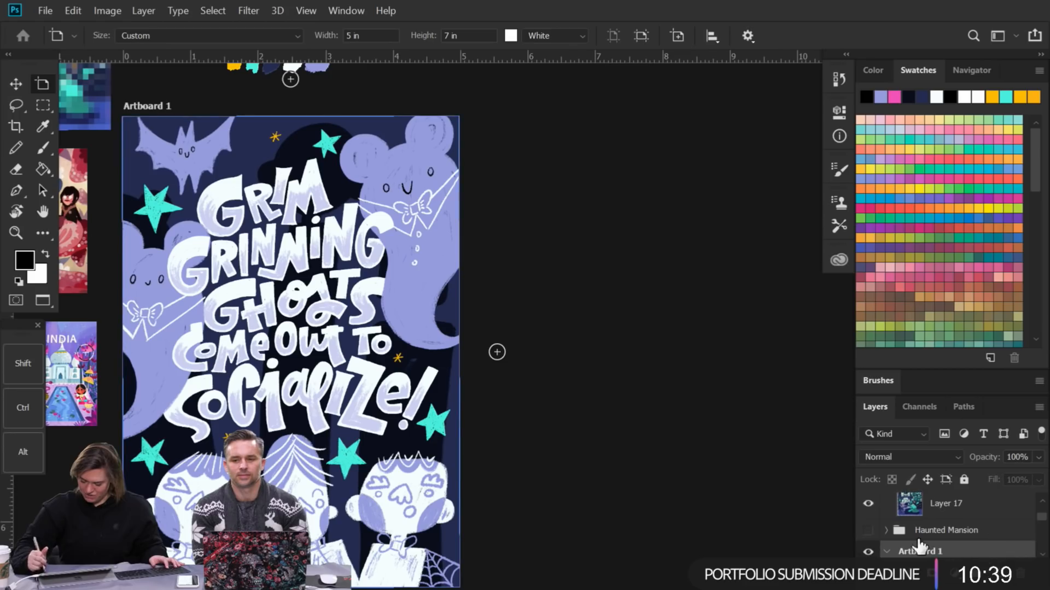
left_click(497, 352)
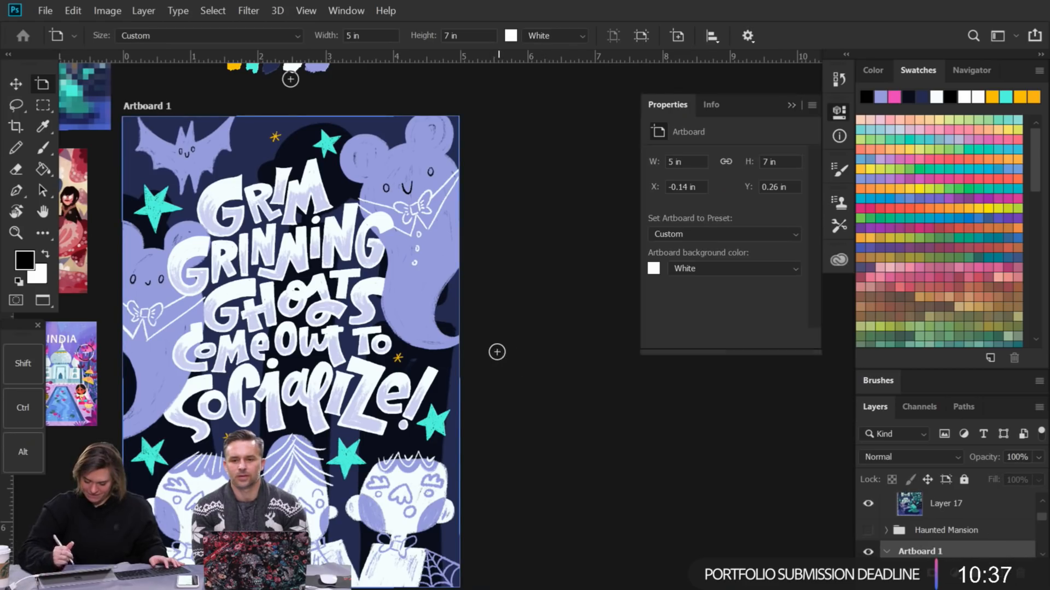
left_click(999, 576)
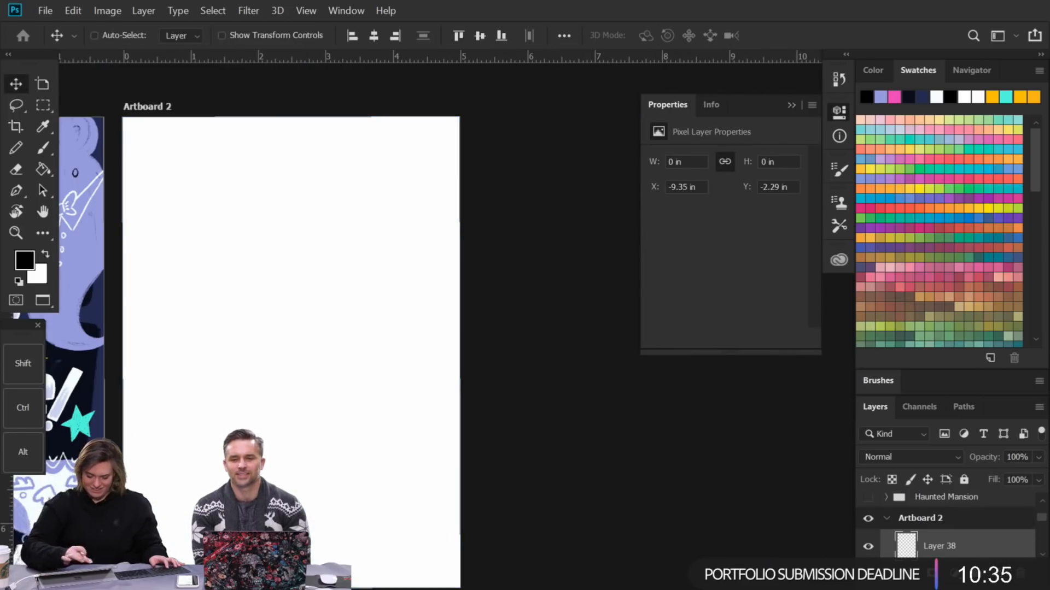
Step: Draw a freehand lasso selection of a rounded skull outline with teeth on the blank artboard
key("ctrl+0")
key("b")
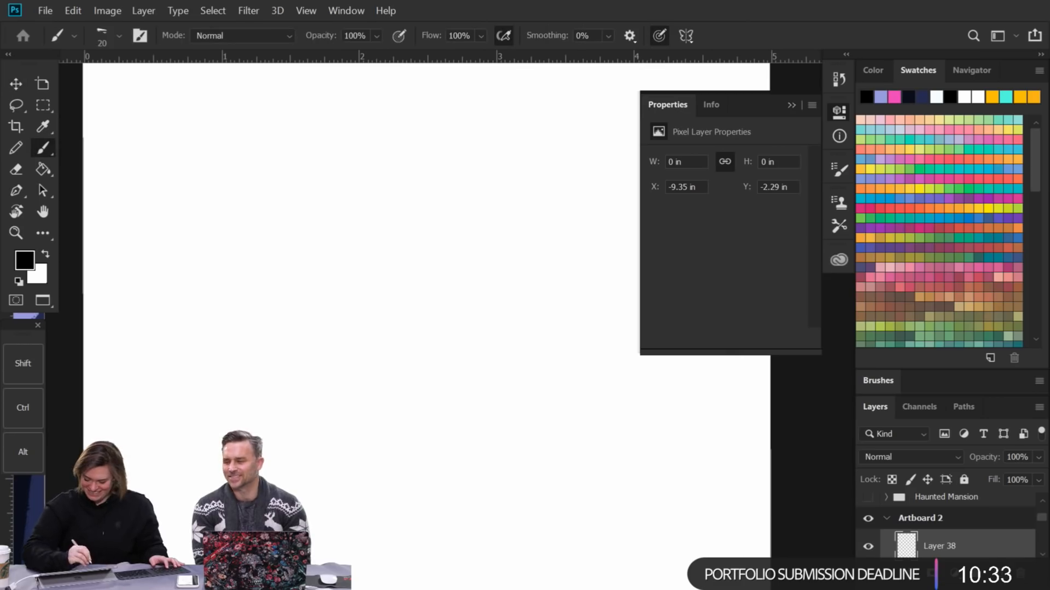
left_click(878, 381)
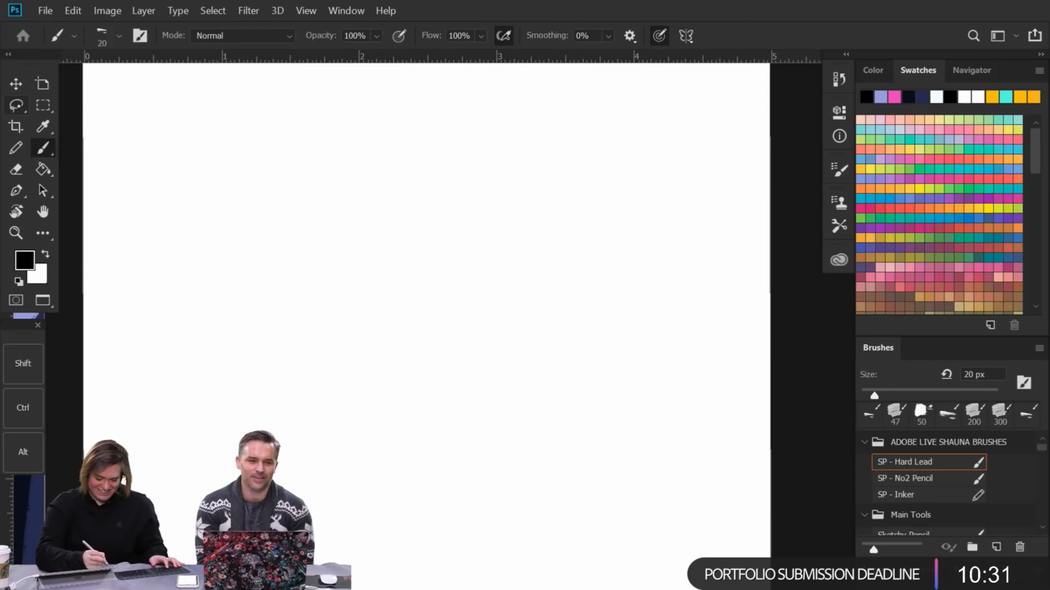
key("l")
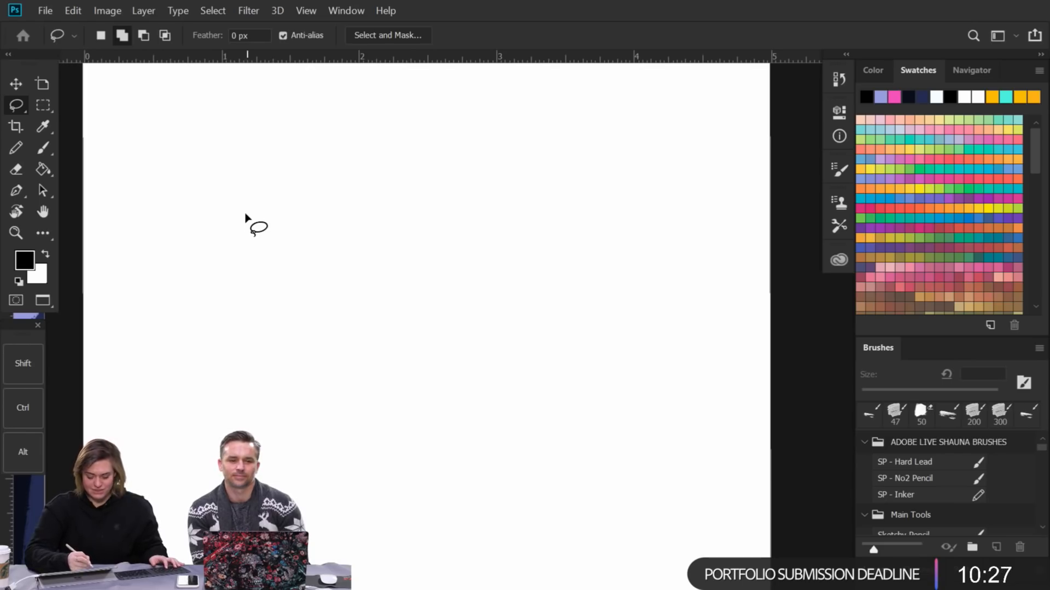
mouse_move(234, 202)
left_mouse_down()
mouse_move(224, 221)
mouse_move(234, 237)
mouse_move(242, 247)
mouse_move(262, 236)
mouse_move(269, 253)
mouse_move(286, 219)
mouse_move(322, 218)
mouse_move(352, 195)
mouse_move(360, 146)
mouse_move(331, 132)
mouse_move(248, 177)
mouse_move(362, 156)
mouse_move(410, 199)
mouse_move(415, 249)
mouse_move(385, 279)
mouse_move(290, 291)
mouse_move(239, 273)
mouse_move(224, 230)
left_mouse_up()
key("ctrl+d")
mouse_move(271, 161)
left_mouse_down()
mouse_move(217, 243)
mouse_move(245, 302)
mouse_move(270, 288)
left_mouse_up()
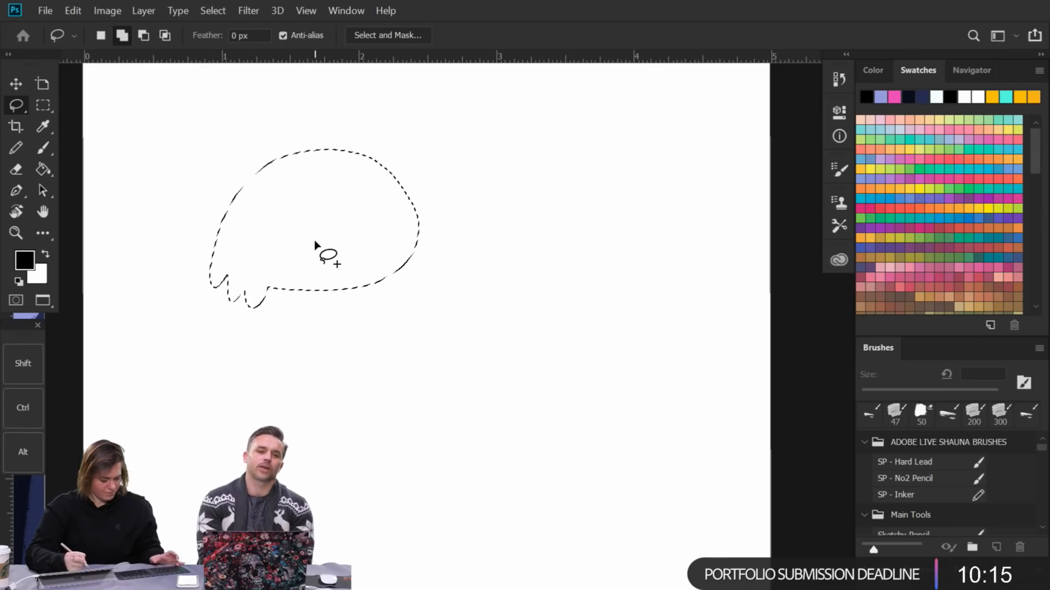
Step: Subtract two eye sockets and a small nose from the skull selection with the Lasso
key("alt")
mouse_move(236, 250)
left_mouse_down()
mouse_move(264, 199)
mouse_move(274, 246)
mouse_move(268, 228)
left_mouse_up()
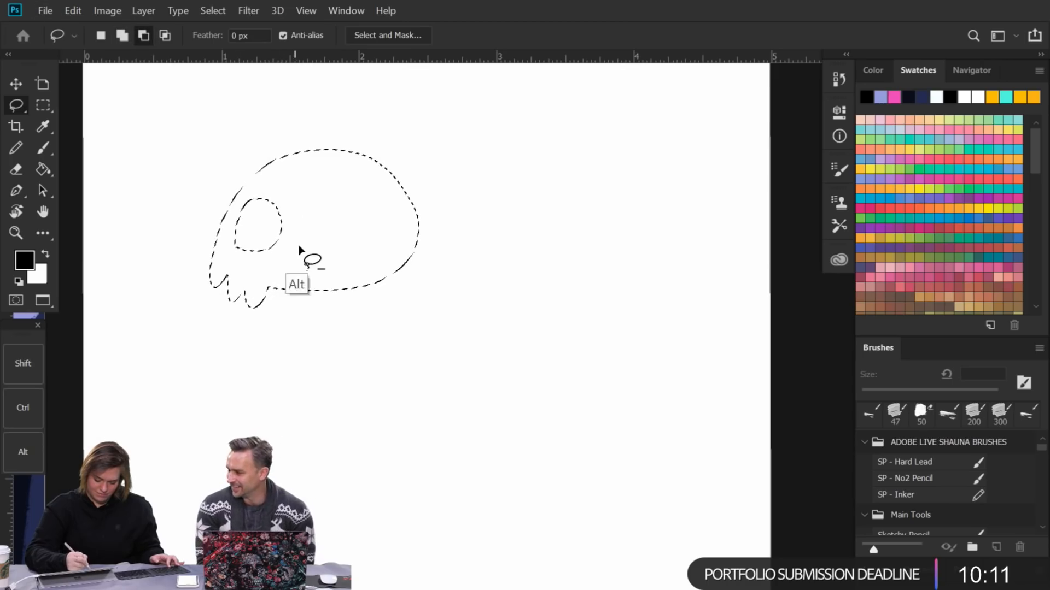
left_click_drag(306, 232, 284, 264)
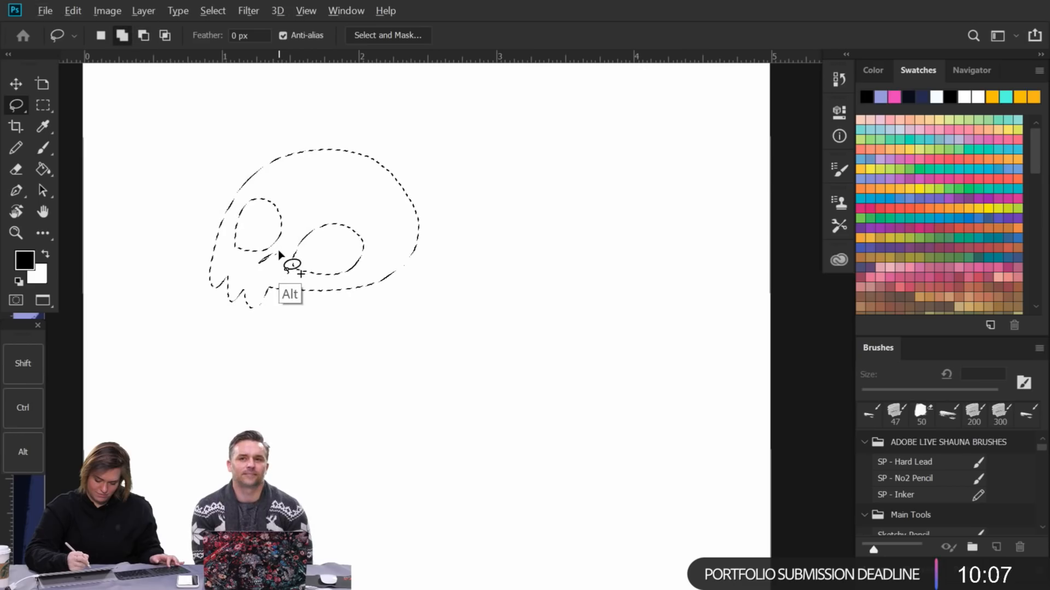
key("alt")
mouse_move(273, 255)
left_mouse_down()
mouse_move(264, 268)
mouse_move(271, 261)
left_mouse_up()
Step: Fill the skull selection with black using the Paint Bucket and deselect it
key("g")
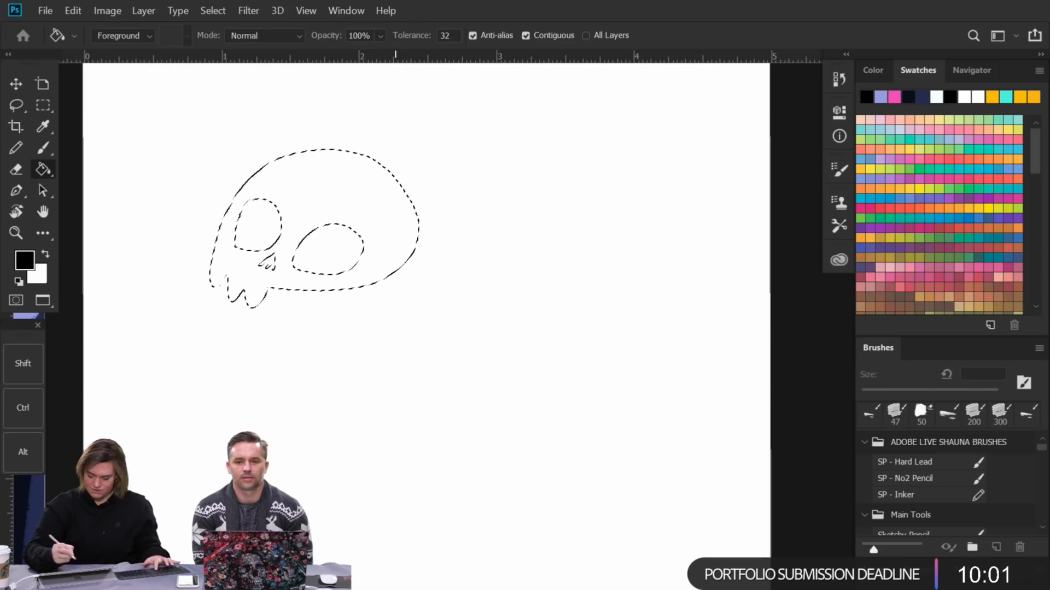
left_click(412, 234)
key("ctrl+d")
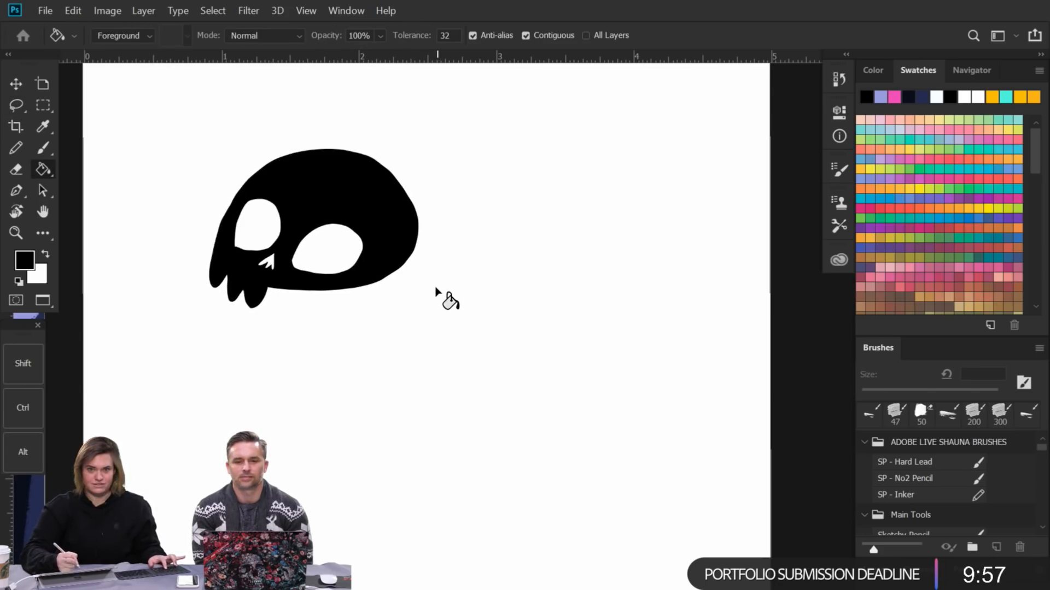
Step: Lasso around the black skull and define it as a brush preset named skull
key("l")
mouse_move(445, 146)
left_mouse_down()
mouse_move(153, 310)
mouse_move(476, 207)
left_mouse_up()
left_click(75, 10)
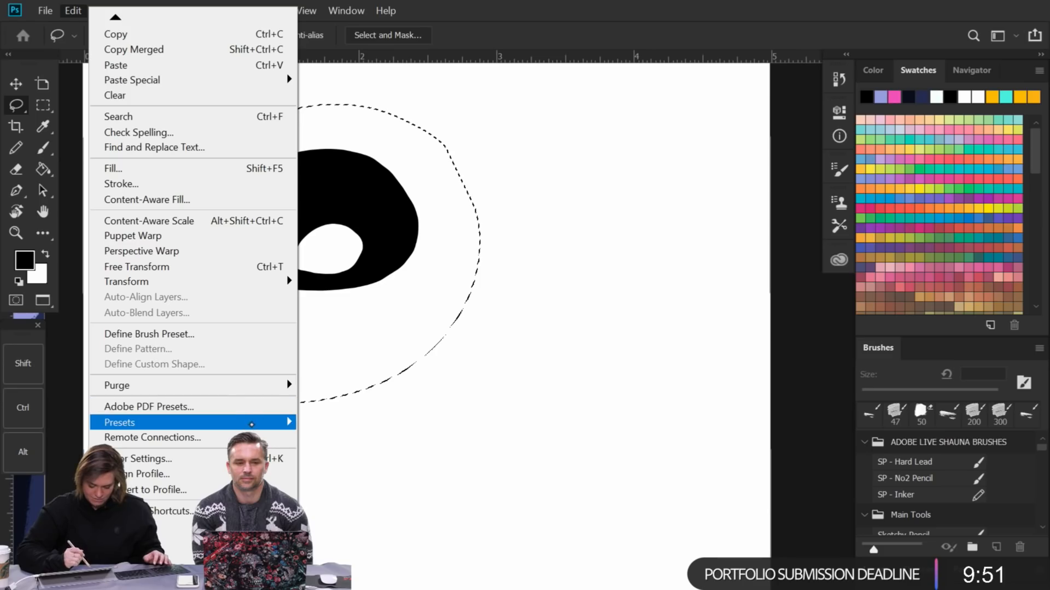
mouse_move(281, 422)
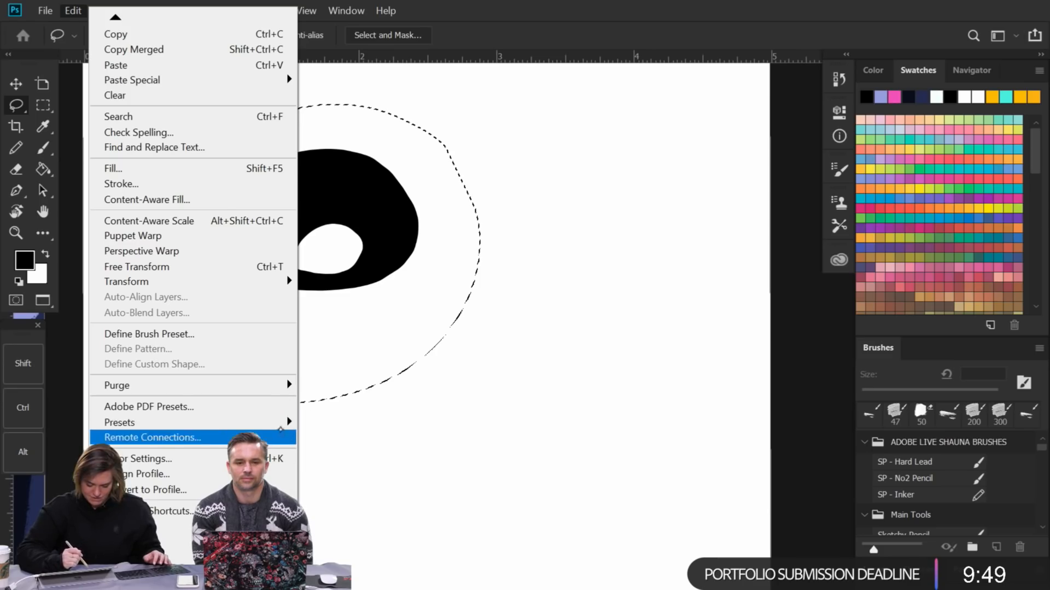
left_click(268, 334)
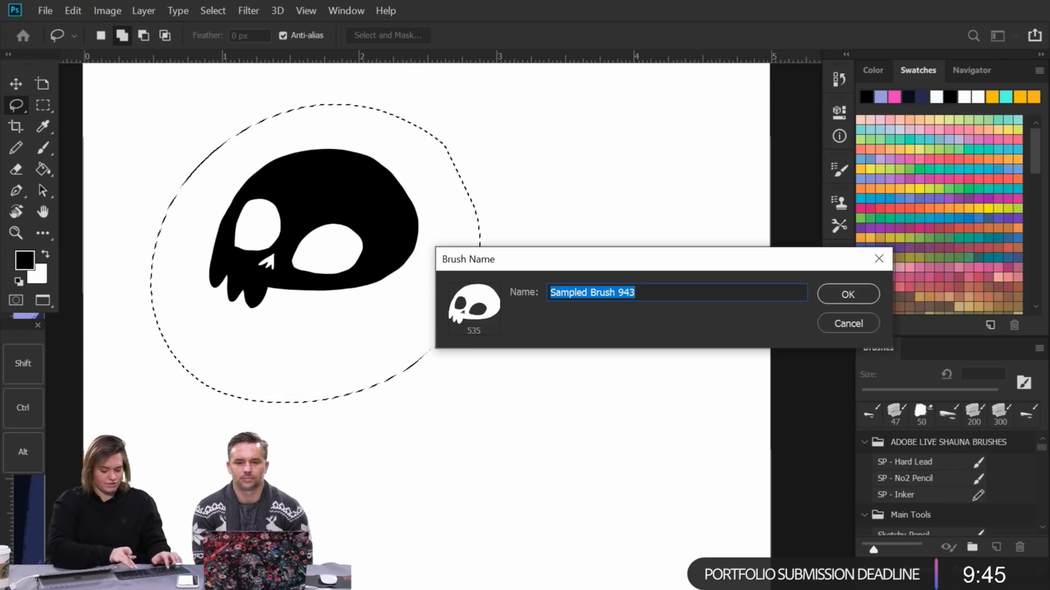
type("skull")
key("Return")
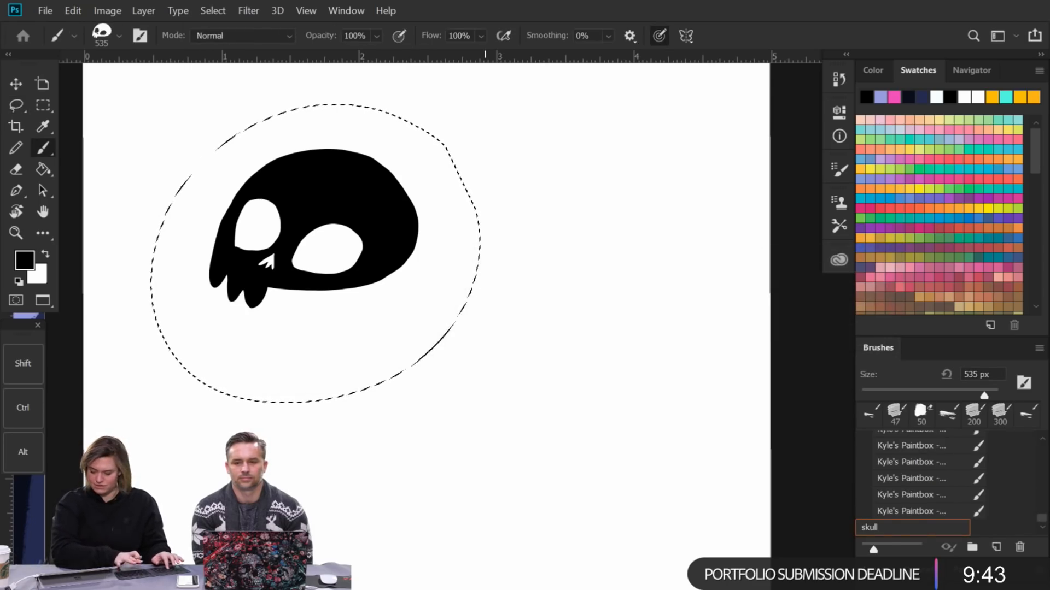
Step: Clear the selection, select the 535 px skull tip in the brush settings, and try a test stroke, undoing it
key("ctrl+d")
key("F5")
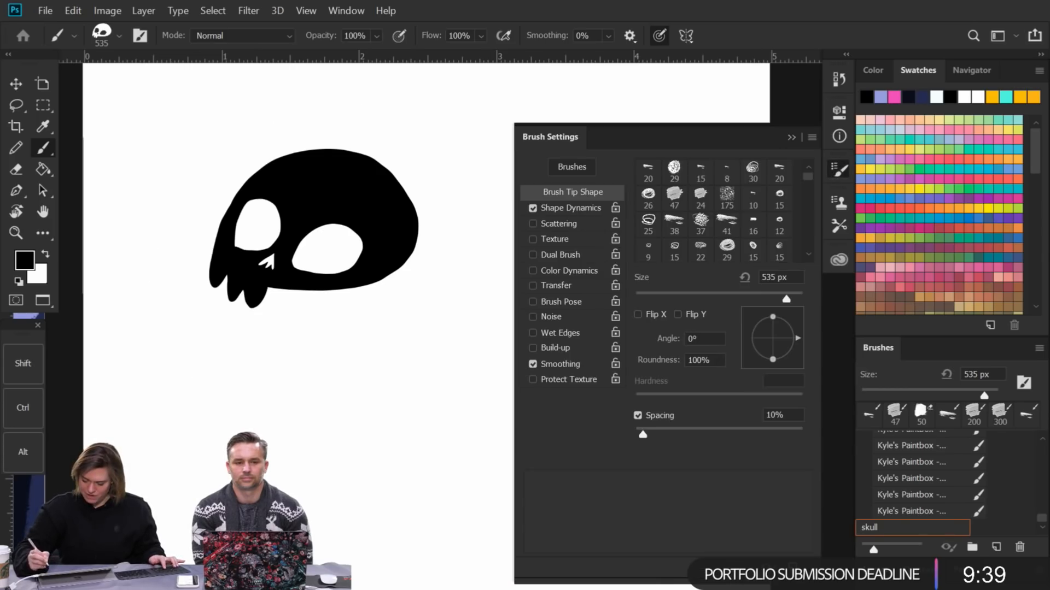
scroll(713, 211, "down", 10)
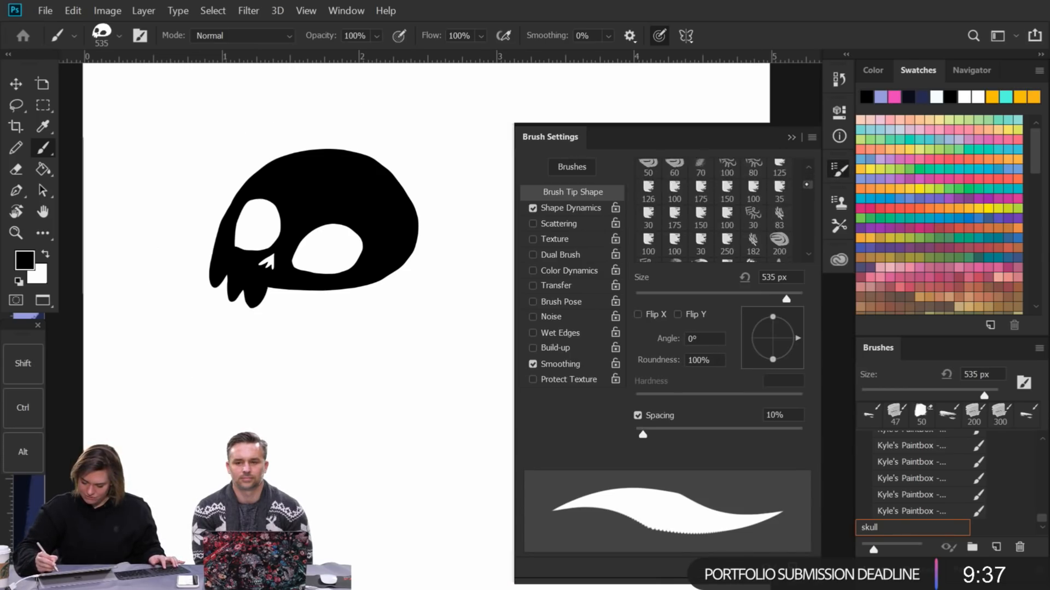
scroll(759, 239, "up", 6)
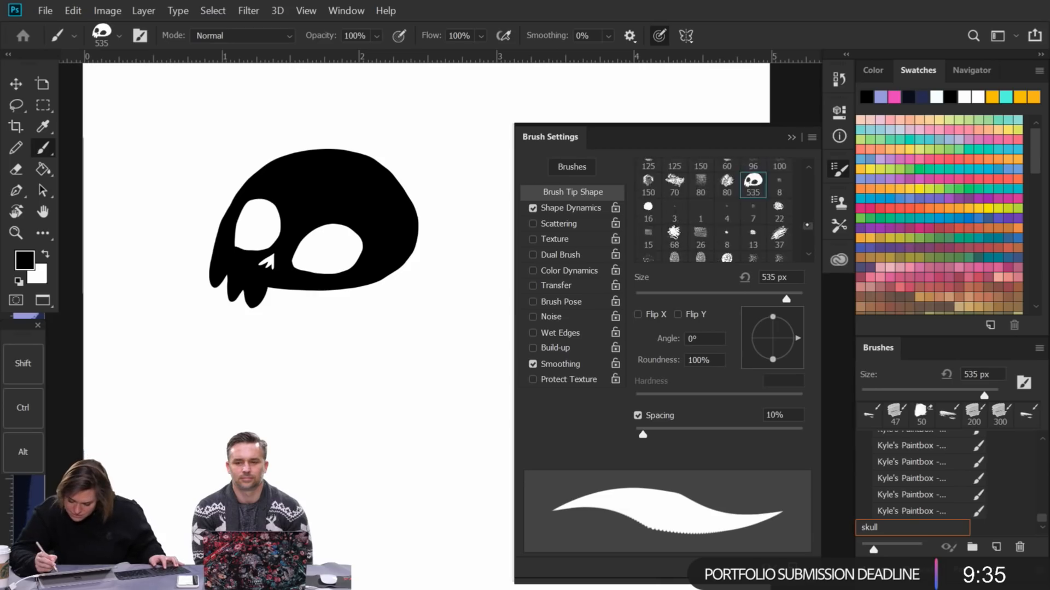
scroll(755, 239, "down", 2)
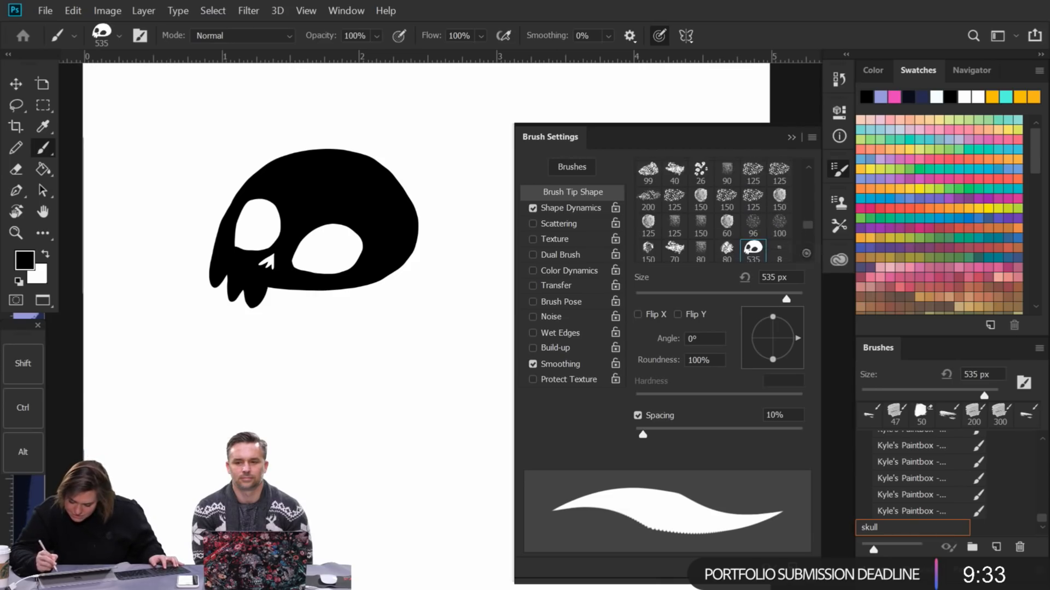
left_click(753, 237)
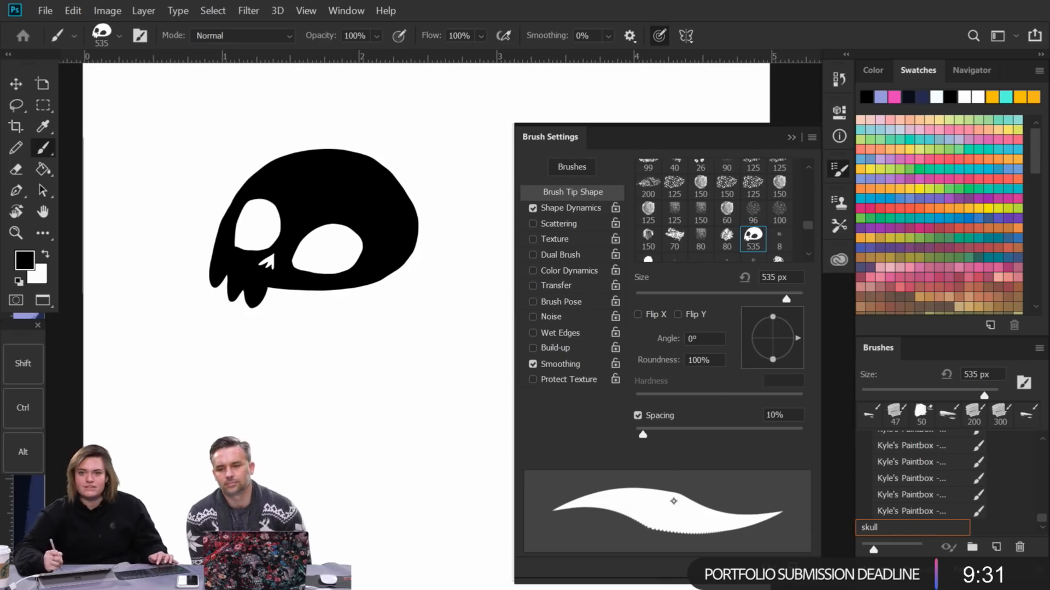
mouse_move(261, 392)
left_mouse_down()
mouse_move(305, 432)
mouse_move(373, 457)
mouse_move(418, 441)
left_mouse_up()
key("ctrl+z")
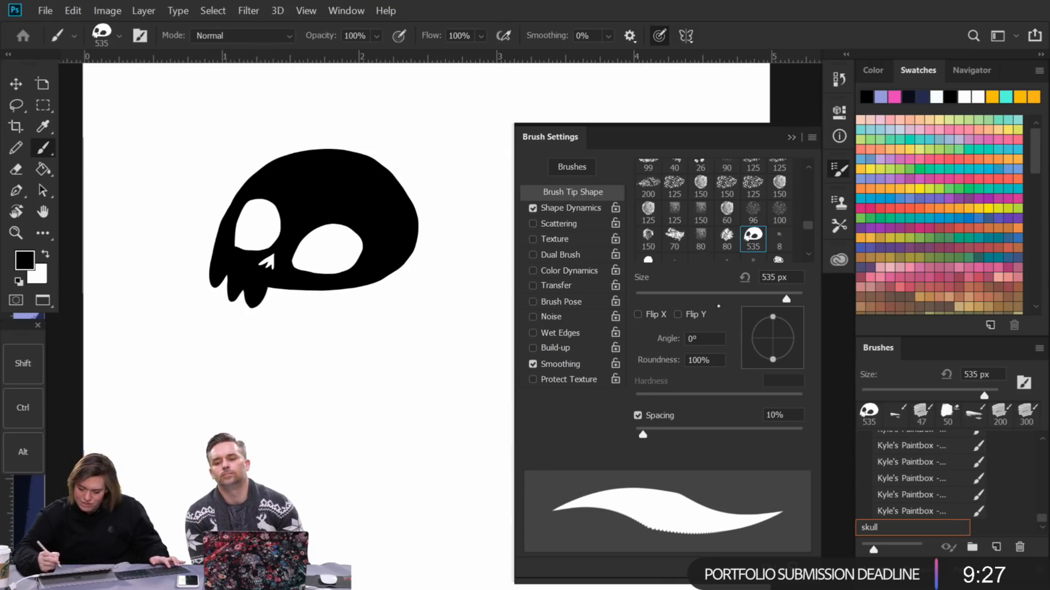
Step: Reduce the skull brush size to 62 px and paint two wavy test strokes below the skull
key("bracketleft")
key("bracketleft")
key("bracketleft")
key("bracketleft")
key("bracketleft")
key("bracketleft")
key("bracketleft")
key("bracketleft")
key("bracketleft")
key("bracketleft")
key("bracketleft")
key("bracketleft")
key("bracketleft")
key("bracketleft")
key("bracketleft")
key("bracketleft")
key("bracketleft")
key("bracketright")
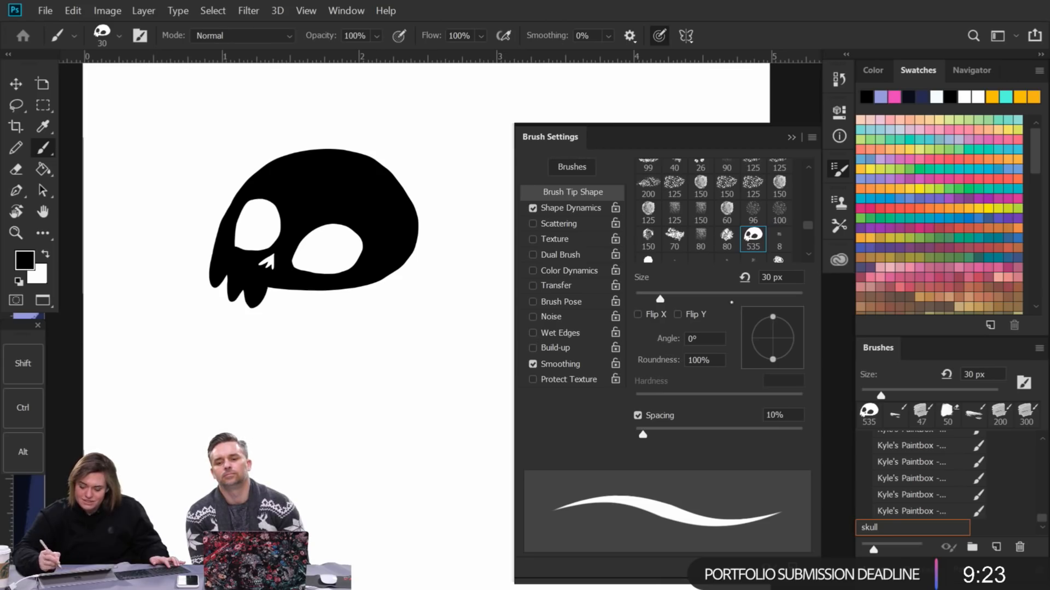
left_click_drag(672, 296, 686, 299)
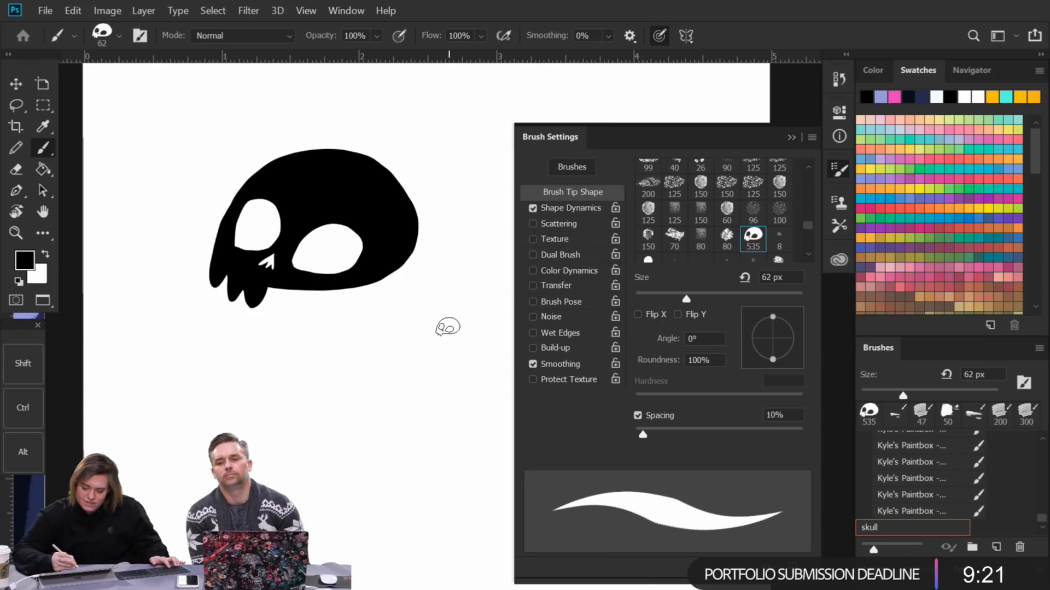
left_click_drag(413, 332, 468, 436)
mouse_move(222, 388)
left_mouse_down()
mouse_move(285, 476)
mouse_move(389, 533)
left_mouse_up()
Step: Set the skull brush's Angle Jitter to 16% in Shape Dynamics and paint test strokes around the skull
left_click(570, 209)
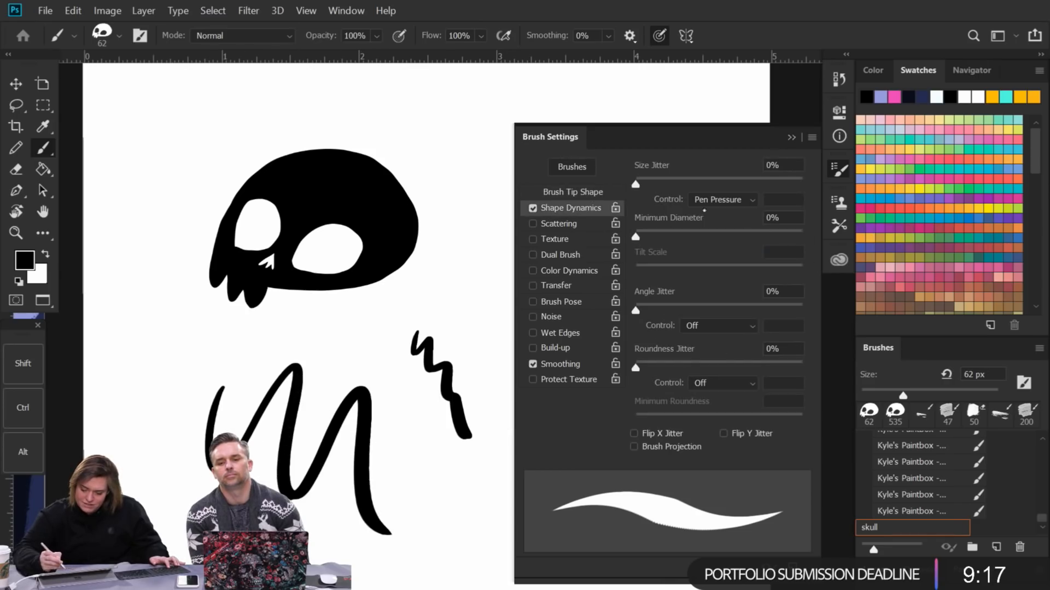
mouse_move(636, 311)
left_mouse_down()
mouse_move(712, 311)
mouse_move(663, 310)
left_mouse_up()
mouse_move(404, 394)
left_mouse_down()
mouse_move(434, 501)
mouse_move(468, 481)
left_mouse_up()
mouse_move(289, 315)
left_mouse_down()
mouse_move(197, 436)
mouse_move(339, 309)
mouse_move(436, 358)
left_mouse_up()
left_click_drag(454, 236, 435, 298)
left_click_drag(469, 263, 455, 327)
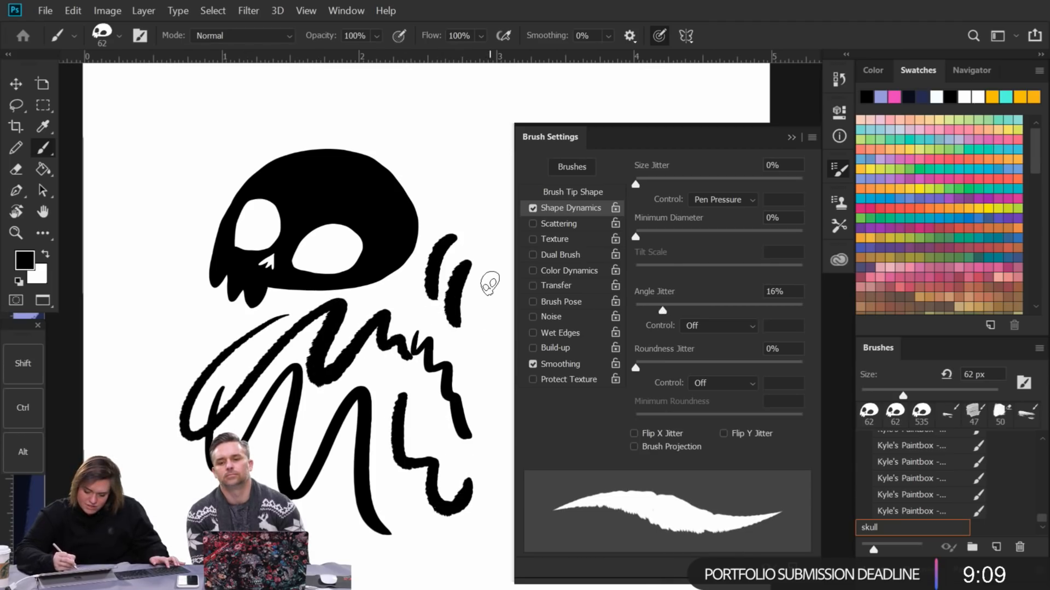
left_click_drag(490, 281, 475, 349)
left_click_drag(454, 159, 444, 225)
left_click_drag(493, 190, 481, 256)
Step: Enable Scattering and set the Minimum Diameter to 100% for the skull brush, stamping a single skull on empty canvas
key("space")
left_click_drag(464, 351, 220, 361)
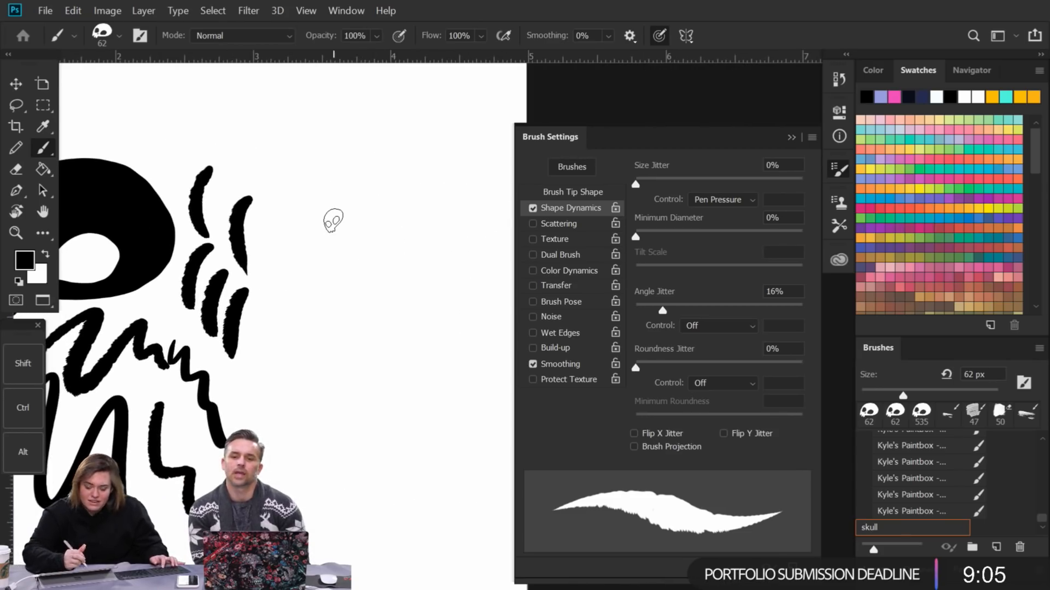
left_click(333, 214)
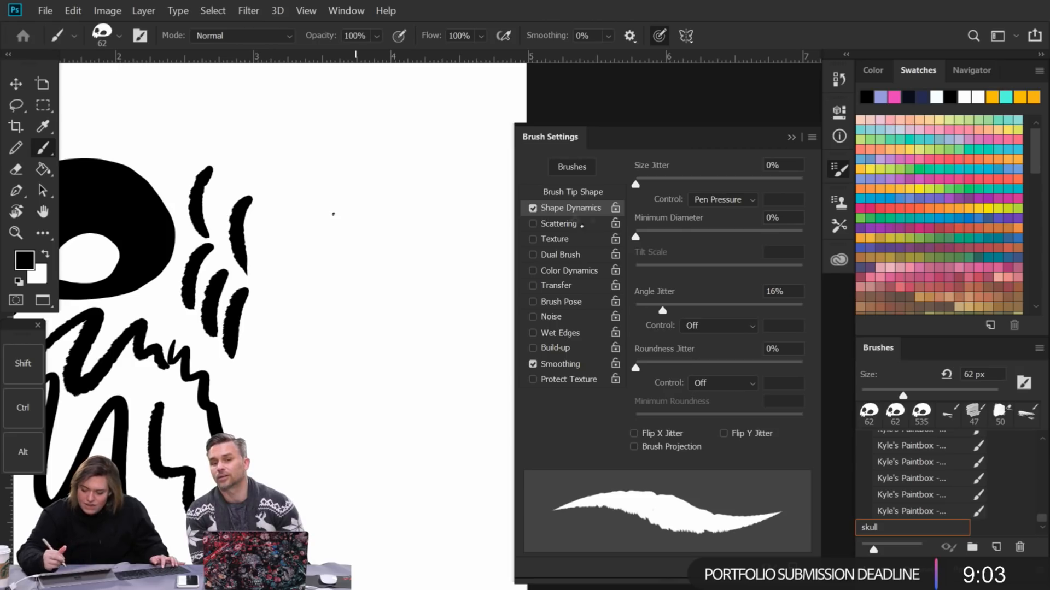
left_click(563, 223)
left_click(584, 209)
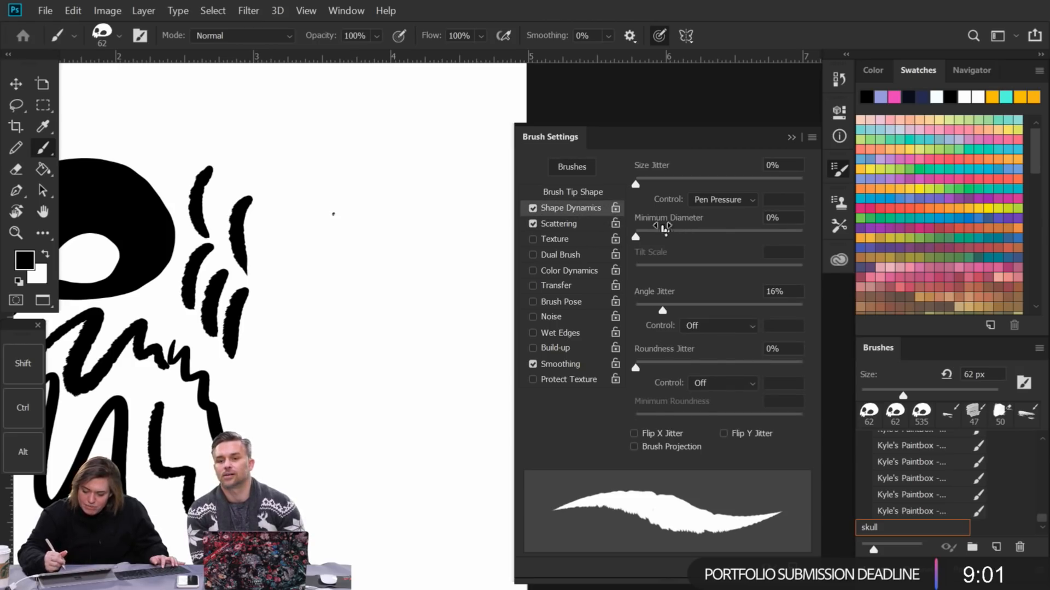
left_click_drag(662, 232, 802, 235)
left_click(375, 281)
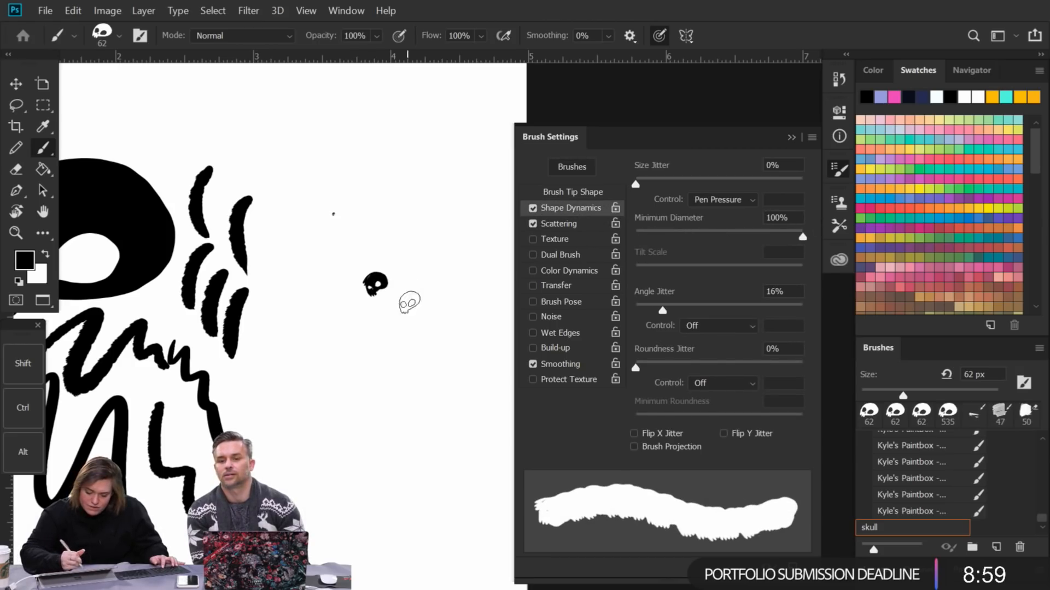
Step: Lower the Minimum Diameter to 0%, raise Scatter to 466%, and paint a large S-shaped trail of scattered skulls
left_click(453, 352)
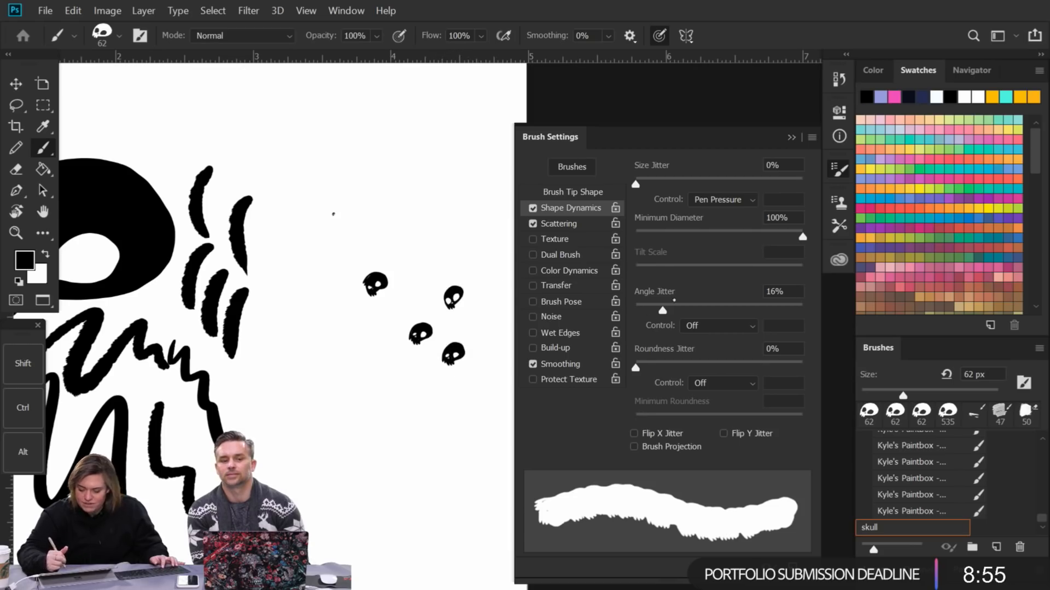
left_click_drag(723, 224, 610, 219)
left_click(572, 223)
left_click_drag(635, 184, 713, 184)
mouse_move(284, 339)
left_mouse_down()
mouse_move(332, 457)
mouse_move(421, 470)
mouse_move(445, 375)
mouse_move(366, 298)
mouse_move(384, 187)
mouse_move(460, 254)
left_mouse_up()
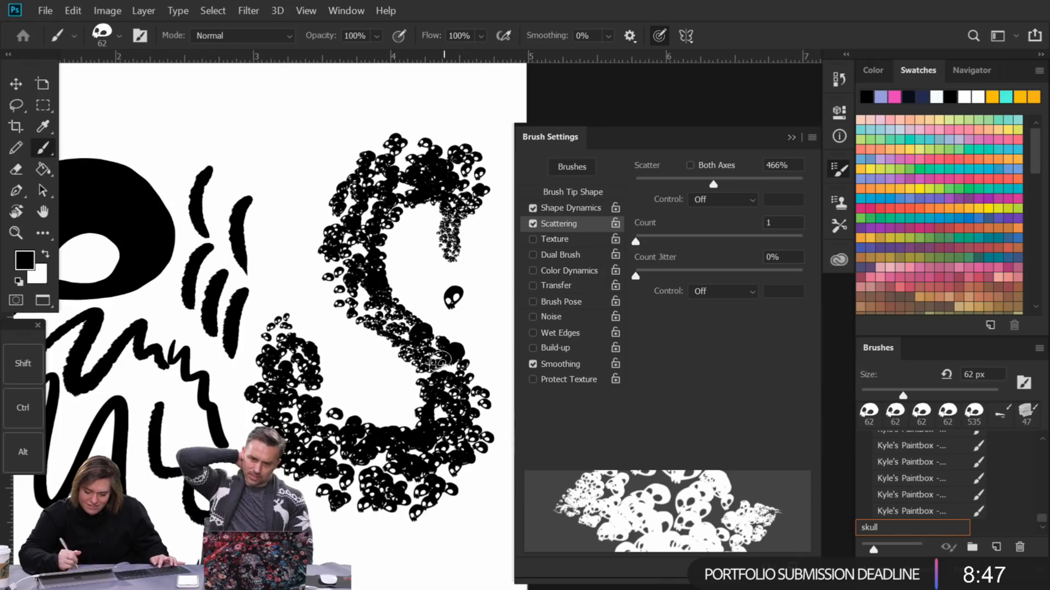
Step: Reset the skull brush's Scatter to 0%, enable Texture, and choose a different grain pattern
key("space")
left_click_drag(414, 385, 464, 197)
mouse_move(713, 185)
left_mouse_down()
mouse_move(636, 183)
mouse_move(615, 172)
left_mouse_up()
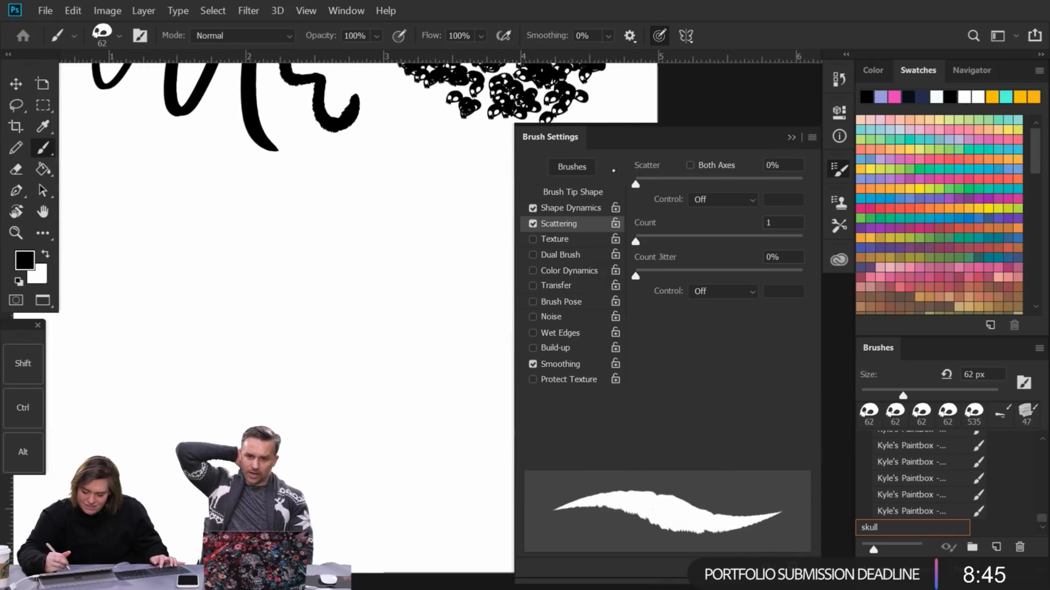
left_click(571, 238)
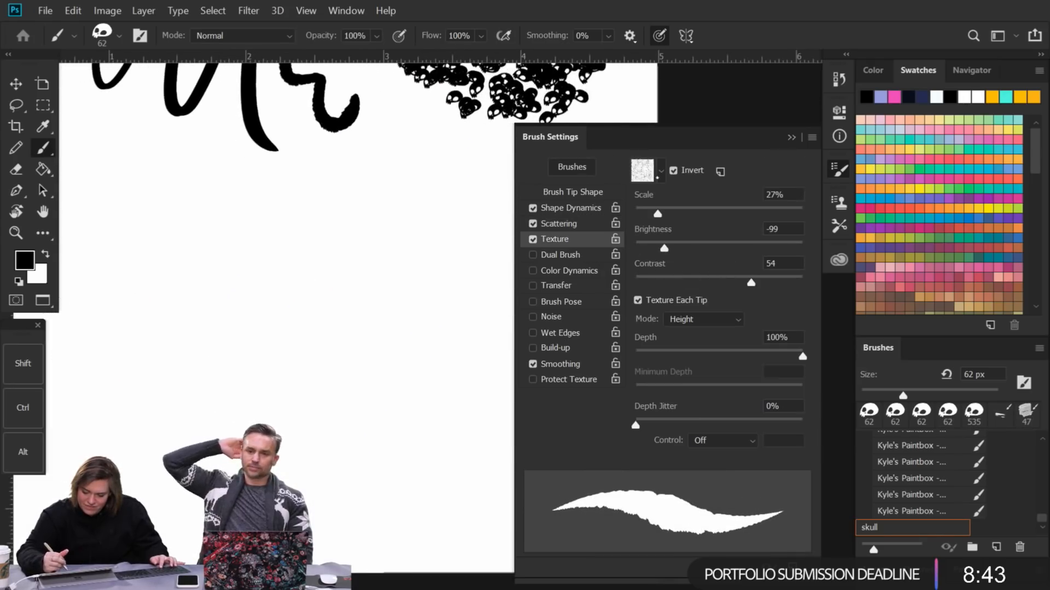
left_click(657, 174)
left_click(784, 192)
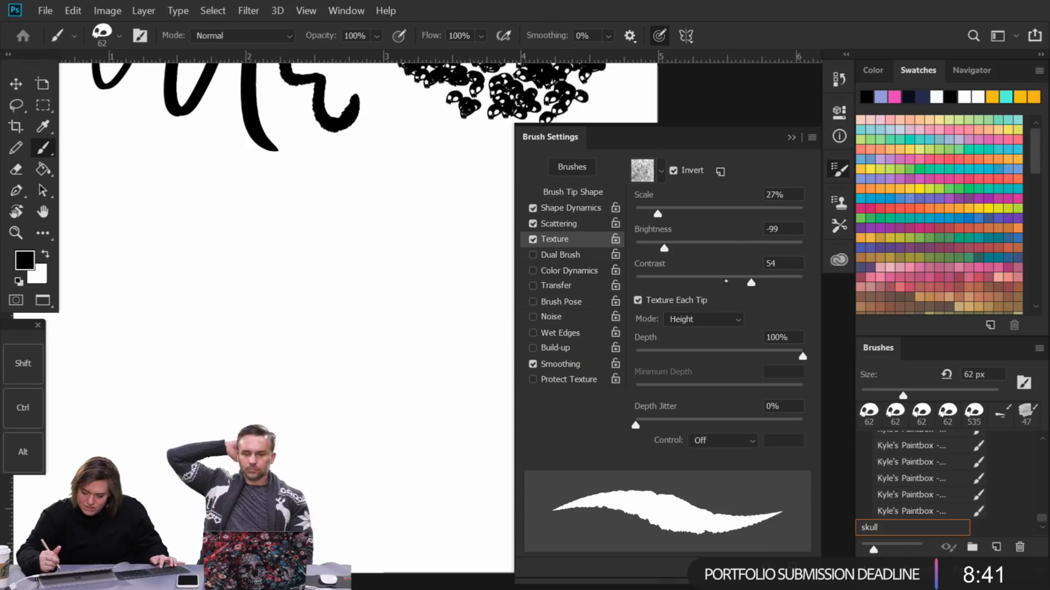
Step: Change the texture mode to Color Burn and paint a wavy test stroke on the empty lower canvas
left_click(703, 319)
left_click(705, 405)
left_click_drag(280, 257, 378, 409)
Step: Set the texture's Depth to 93%, Contrast to -23 and Brightness to -11, and paint looping test strokes around the last one
left_click(678, 351)
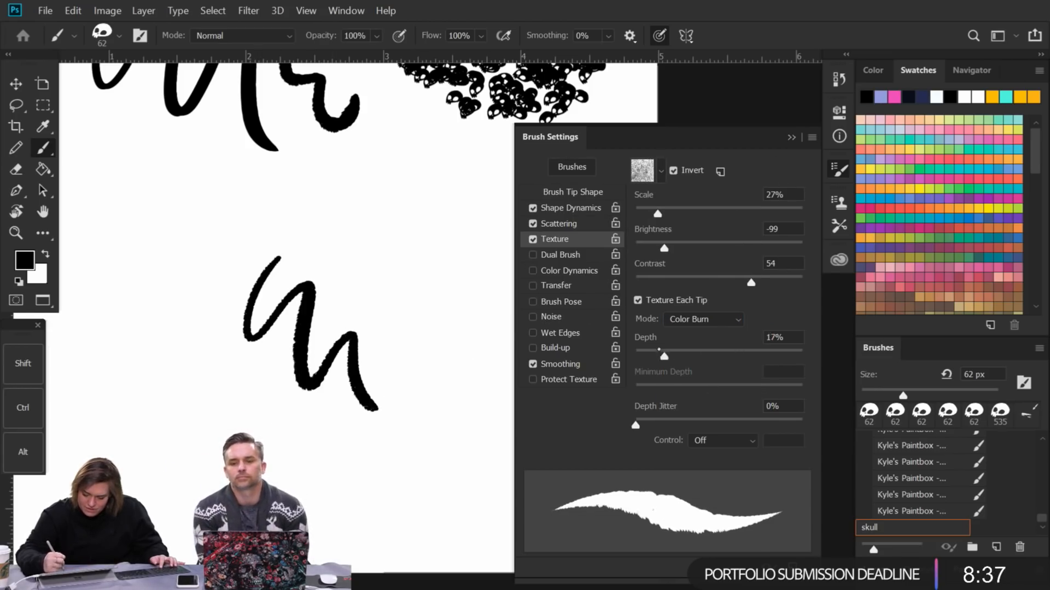
left_click_drag(666, 271, 665, 270)
mouse_move(666, 231)
left_mouse_down()
mouse_move(788, 244)
mouse_move(764, 244)
left_mouse_up()
mouse_move(369, 189)
left_mouse_down()
mouse_move(386, 211)
mouse_move(384, 290)
left_mouse_up()
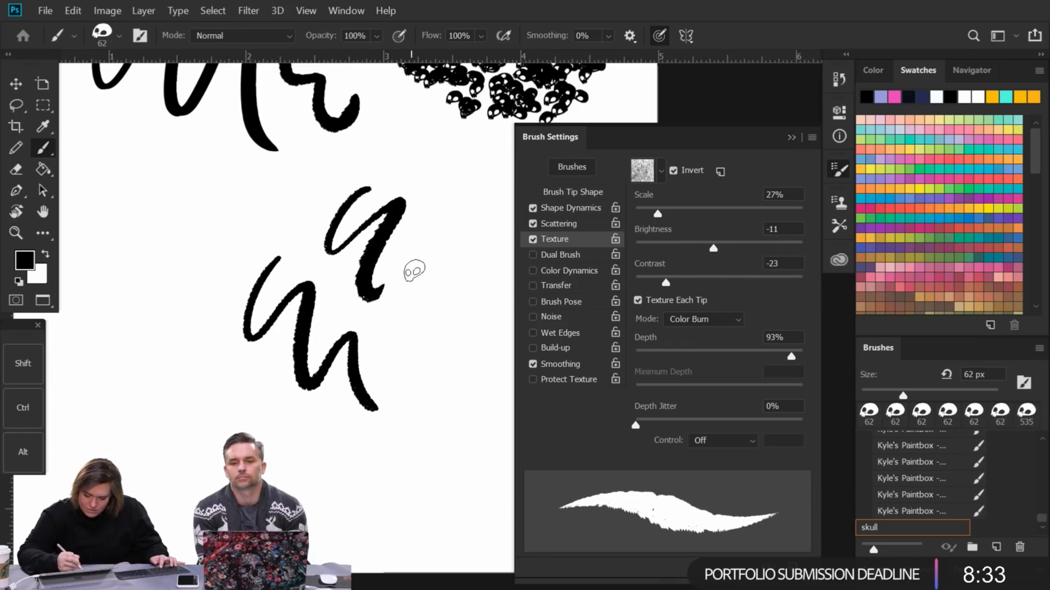
left_click_drag(420, 255, 446, 331)
mouse_move(100, 402)
left_mouse_down()
mouse_move(171, 372)
mouse_move(161, 252)
mouse_move(199, 466)
left_mouse_up()
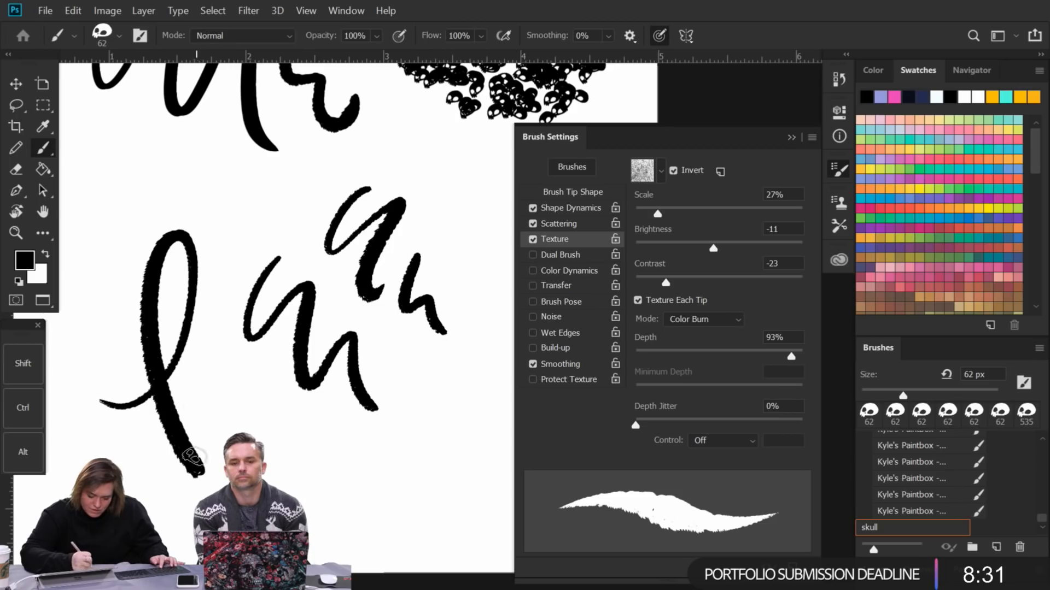
mouse_move(282, 442)
left_mouse_down()
mouse_move(335, 457)
mouse_move(390, 520)
left_mouse_up()
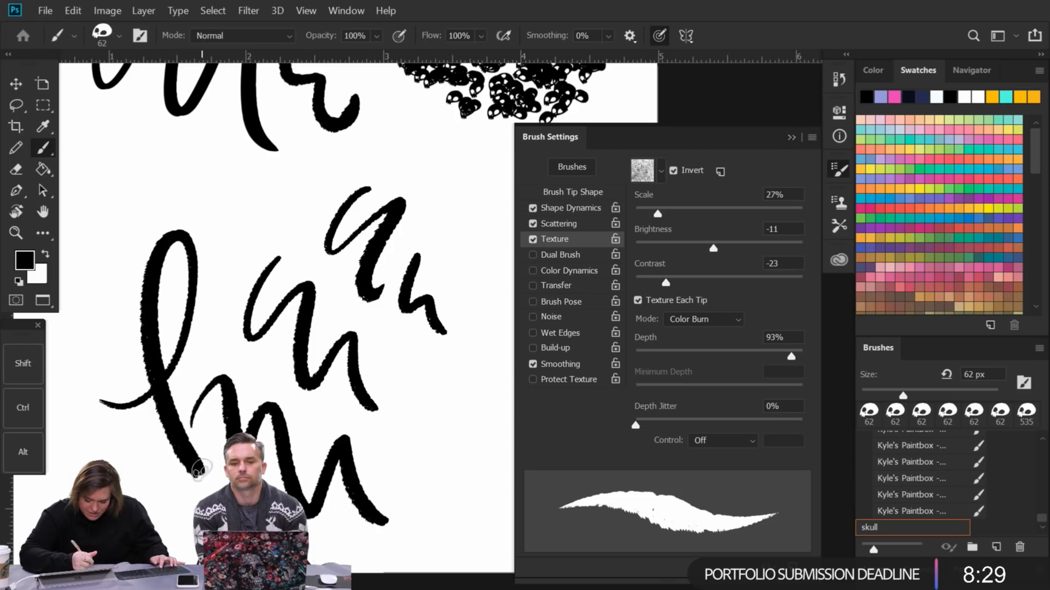
key("z")
mouse_move(187, 469)
left_mouse_down()
mouse_move(258, 375)
mouse_move(398, 298)
mouse_move(43, 300)
left_mouse_up()
key("f")
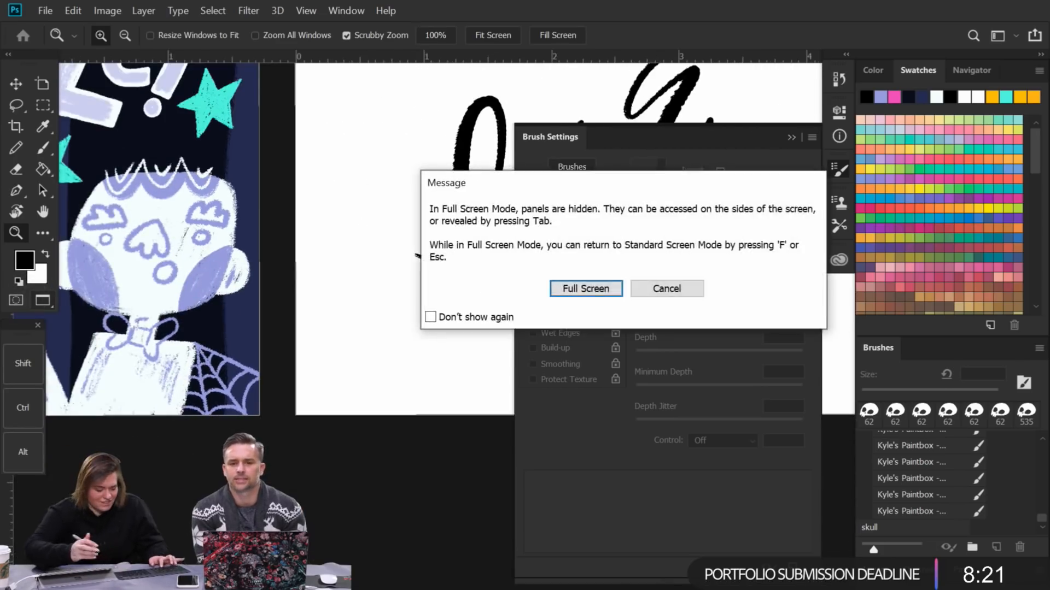
left_click(685, 288)
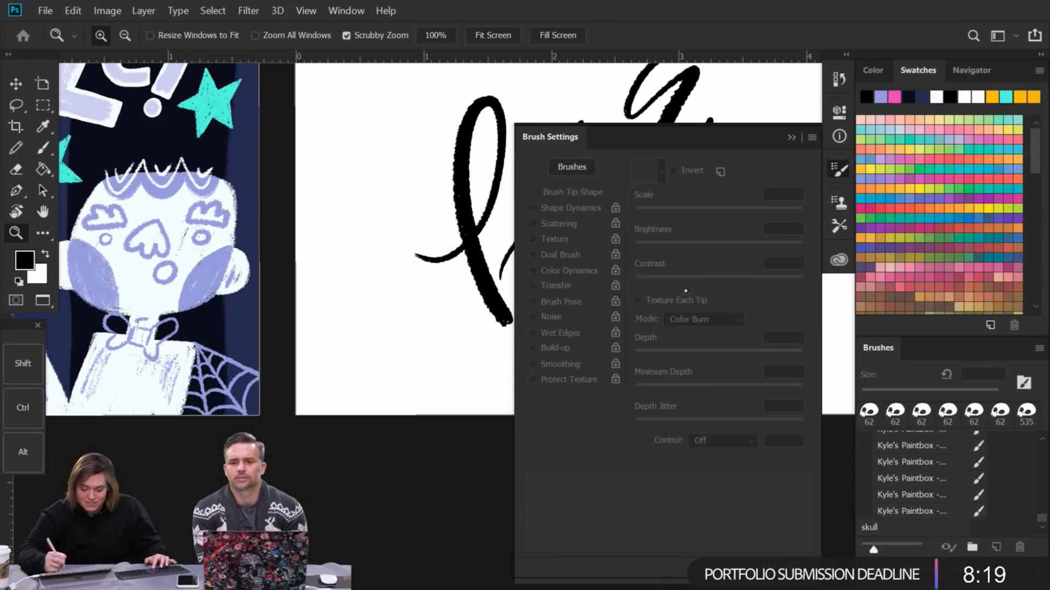
Step: Paint short diagonal test dabs on the empty area beside the lower wavy strokes
mouse_move(456, 334)
left_mouse_down()
mouse_move(314, 380)
mouse_move(328, 358)
mouse_move(387, 422)
left_mouse_up()
key("b")
left_click_drag(385, 368, 412, 392)
Step: Set the skull brush's Angle Jitter to 0% and paint wavy and short test strokes around the dabs
left_click(559, 223)
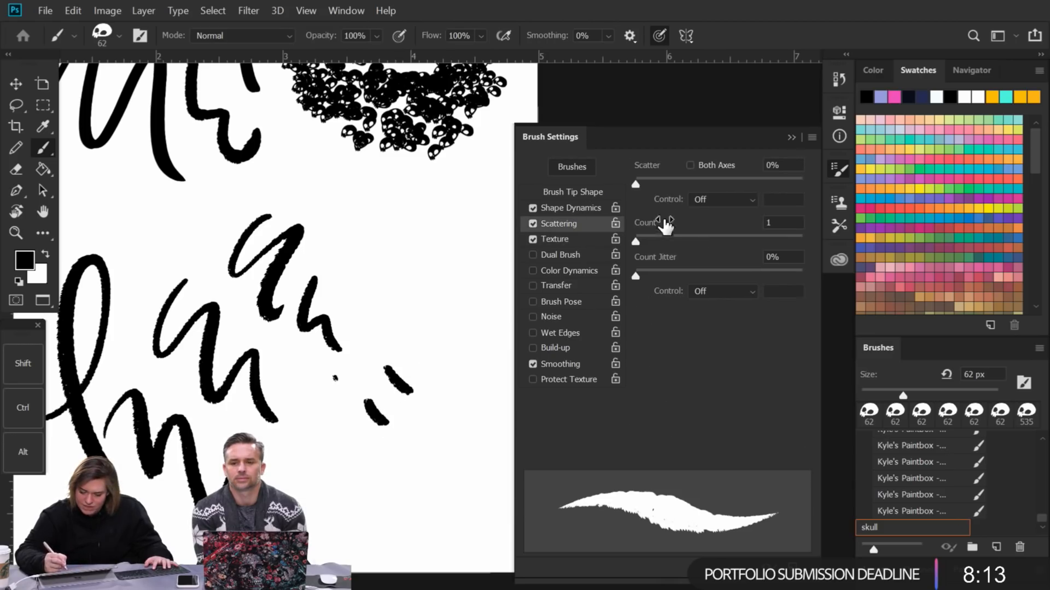
left_click(570, 207)
left_click_drag(663, 310, 635, 310)
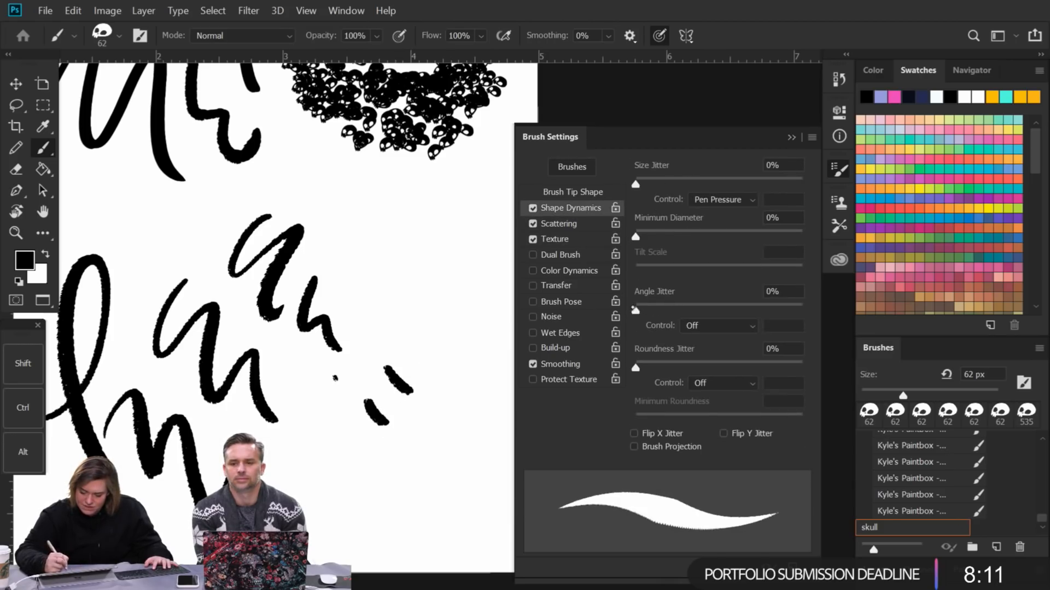
mouse_move(415, 219)
left_mouse_down()
mouse_move(403, 288)
mouse_move(459, 336)
mouse_move(470, 427)
left_mouse_up()
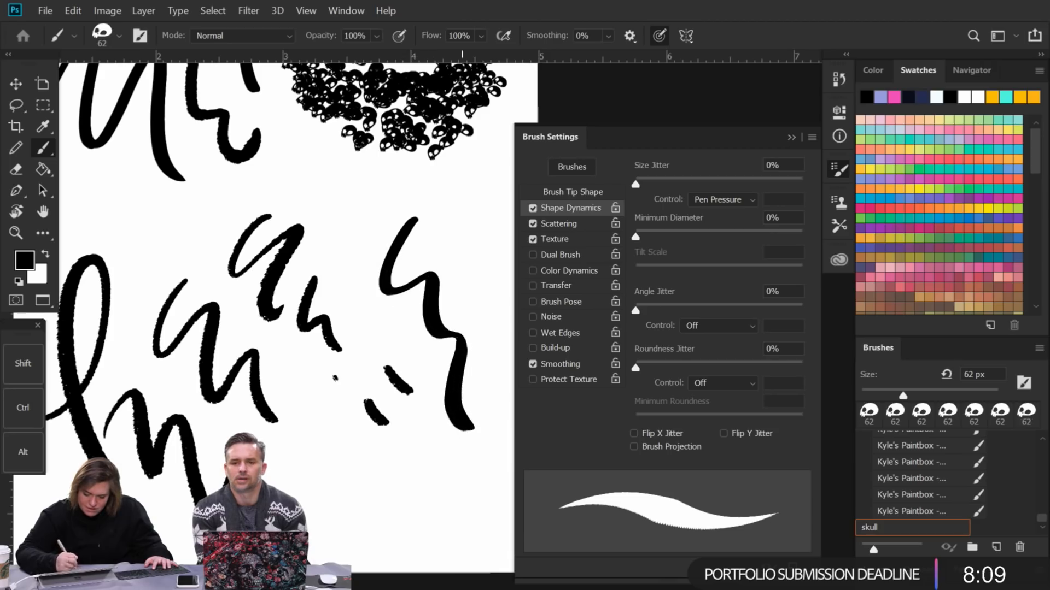
mouse_move(319, 418)
left_mouse_down()
mouse_move(359, 478)
mouse_move(432, 464)
mouse_move(478, 468)
left_mouse_up()
left_click_drag(408, 335, 431, 389)
mouse_move(349, 262)
left_mouse_down()
mouse_move(352, 300)
mouse_move(375, 346)
mouse_move(408, 368)
left_mouse_up()
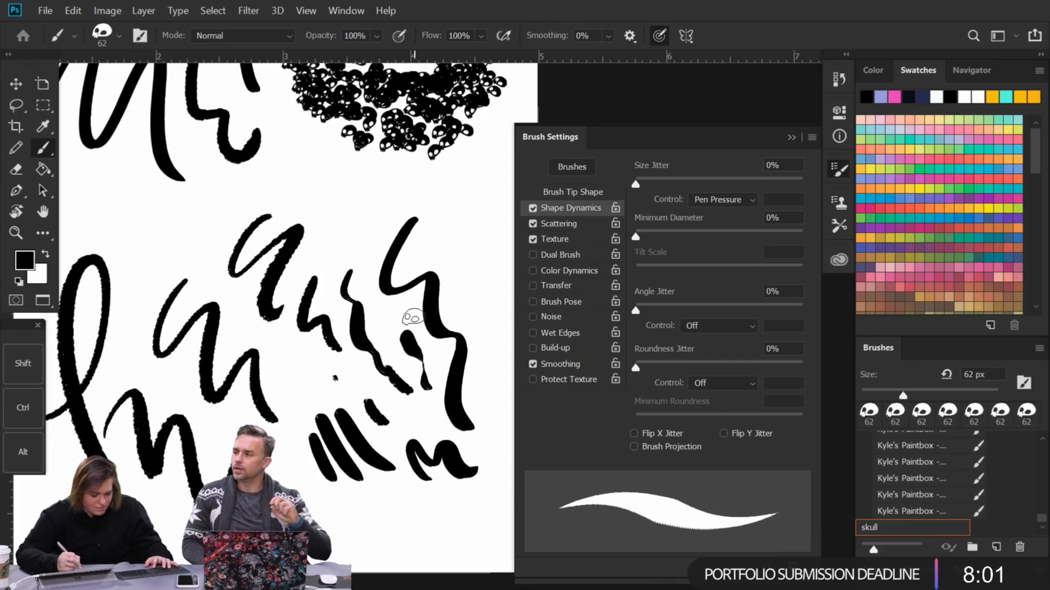
Step: Paint a row of short slanted strokes below the large wavy lines and enable Noise for the brush
mouse_move(403, 293)
left_mouse_down()
mouse_move(393, 298)
mouse_move(478, 291)
left_mouse_up()
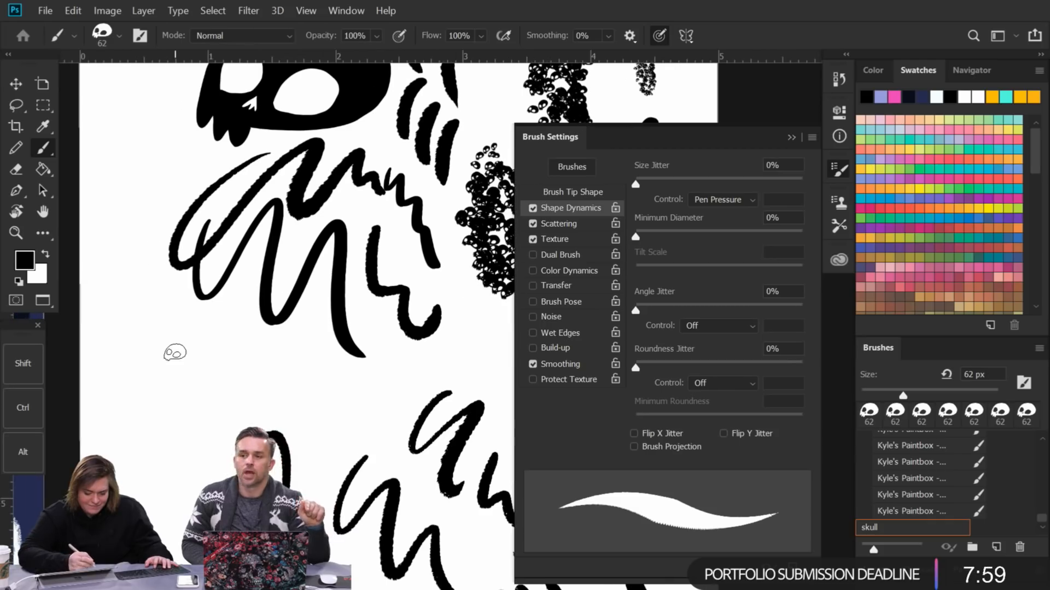
left_click_drag(175, 349, 185, 391)
mouse_move(209, 356)
left_mouse_down()
mouse_move(220, 393)
mouse_move(253, 395)
left_mouse_up()
left_click_drag(277, 362, 305, 409)
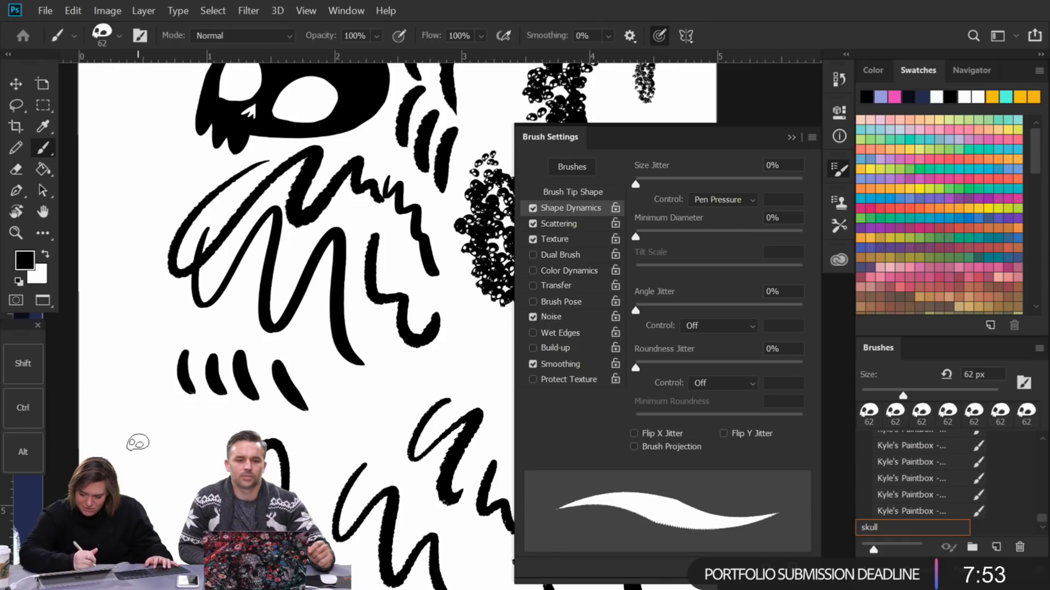
Step: Raise the texture's Contrast to 73 and paint long slanted test strokes across the short row
left_click(602, 241)
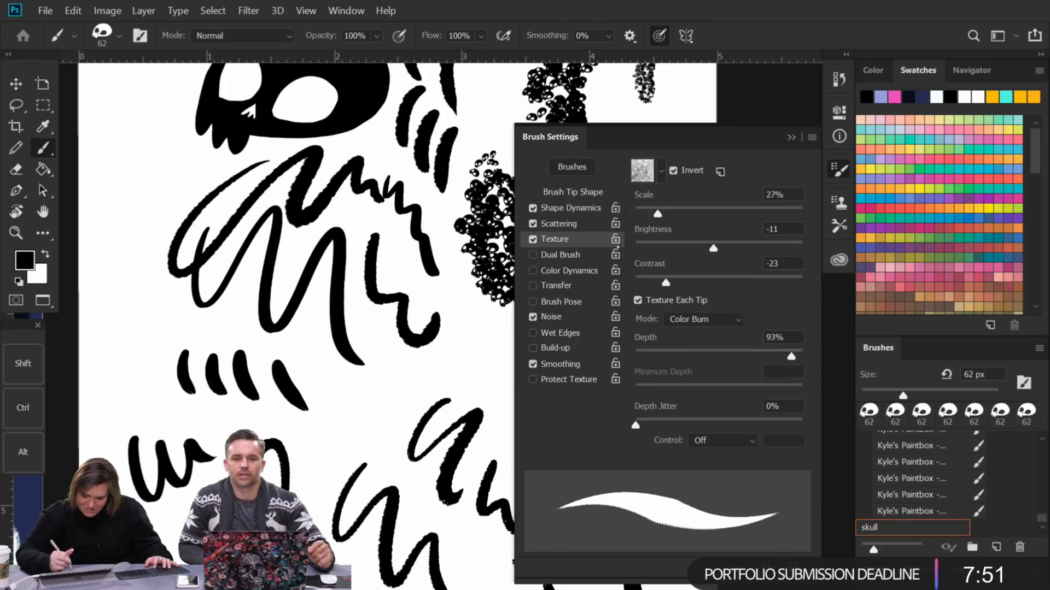
left_click_drag(667, 283, 714, 283)
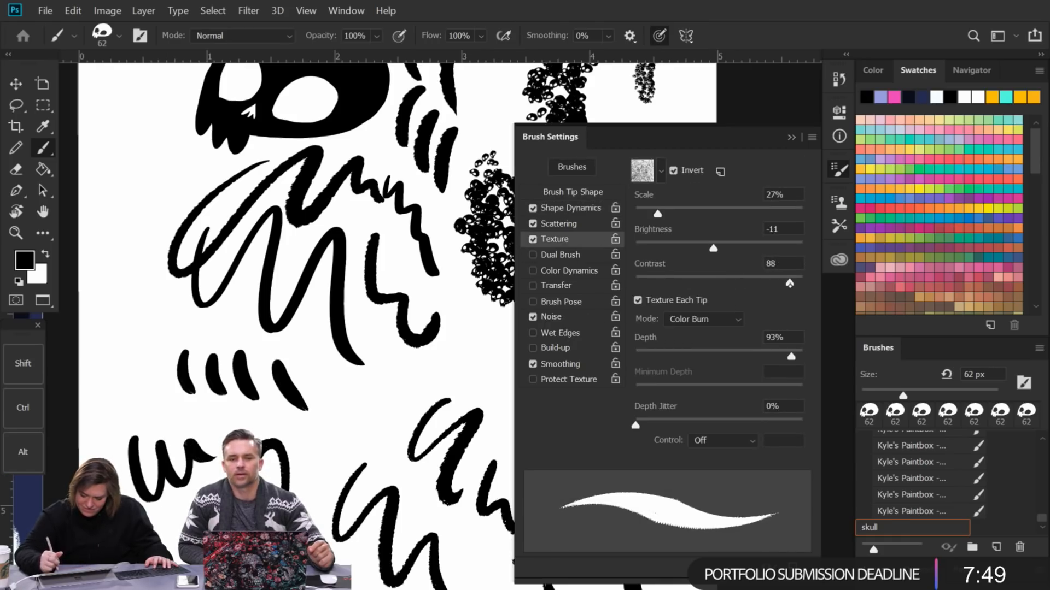
left_click_drag(119, 314, 112, 380)
mouse_move(127, 360)
left_mouse_down()
mouse_move(148, 313)
mouse_move(153, 368)
mouse_move(198, 429)
left_mouse_up()
left_click_drag(328, 352, 382, 453)
left_click_drag(299, 343, 346, 454)
left_click_drag(297, 319, 356, 436)
left_click_drag(362, 334, 432, 426)
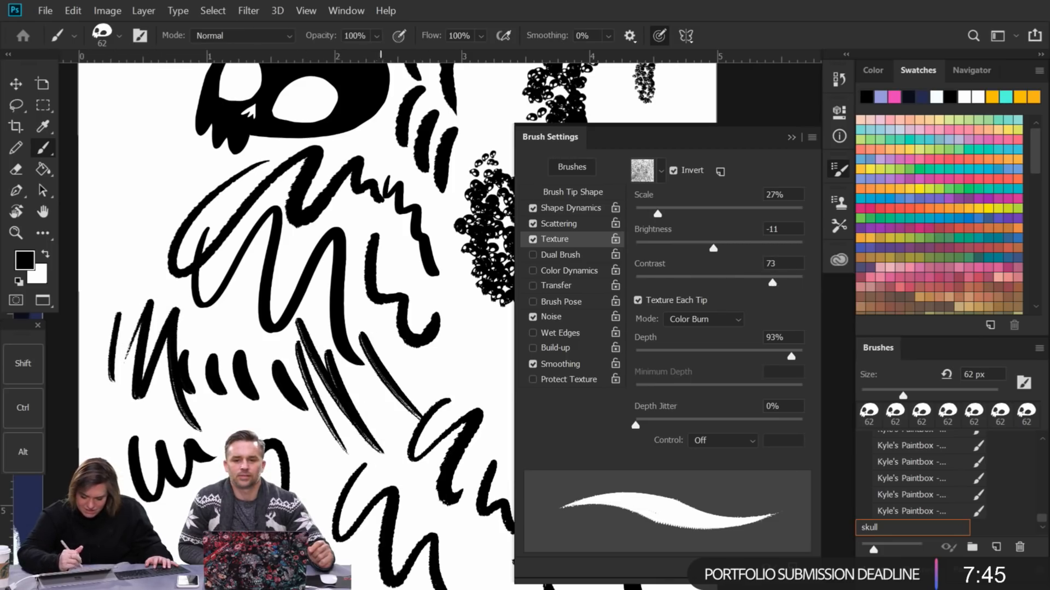
left_click_drag(377, 312, 469, 411)
Step: Set the texture's Brightness to 25 and Contrast to 99, and paint slanted test strokes below the big skull
left_click_drag(713, 248, 748, 249)
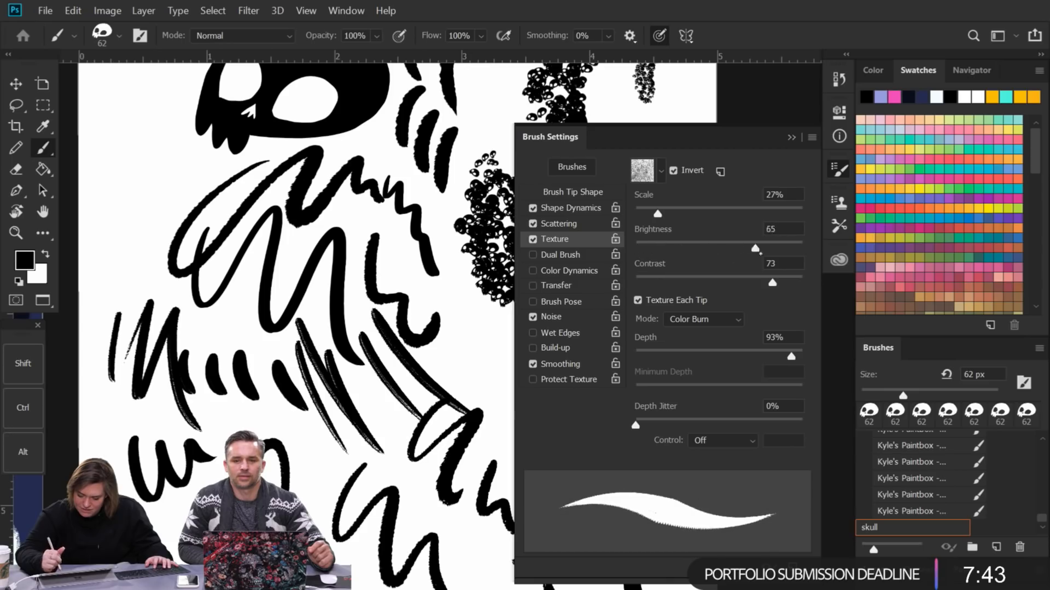
mouse_move(772, 282)
left_mouse_down()
mouse_move(711, 283)
mouse_move(798, 282)
left_mouse_up()
left_click_drag(177, 151, 106, 253)
left_click_drag(186, 161, 119, 259)
left_click_drag(180, 182, 127, 277)
left_click_drag(196, 176, 155, 344)
left_click_drag(306, 231, 197, 406)
Step: Paint a row of short slanted strokes along the top of the artboard above the skull
mouse_move(279, 76)
left_mouse_down()
mouse_move(324, 248)
mouse_move(307, 237)
left_mouse_up()
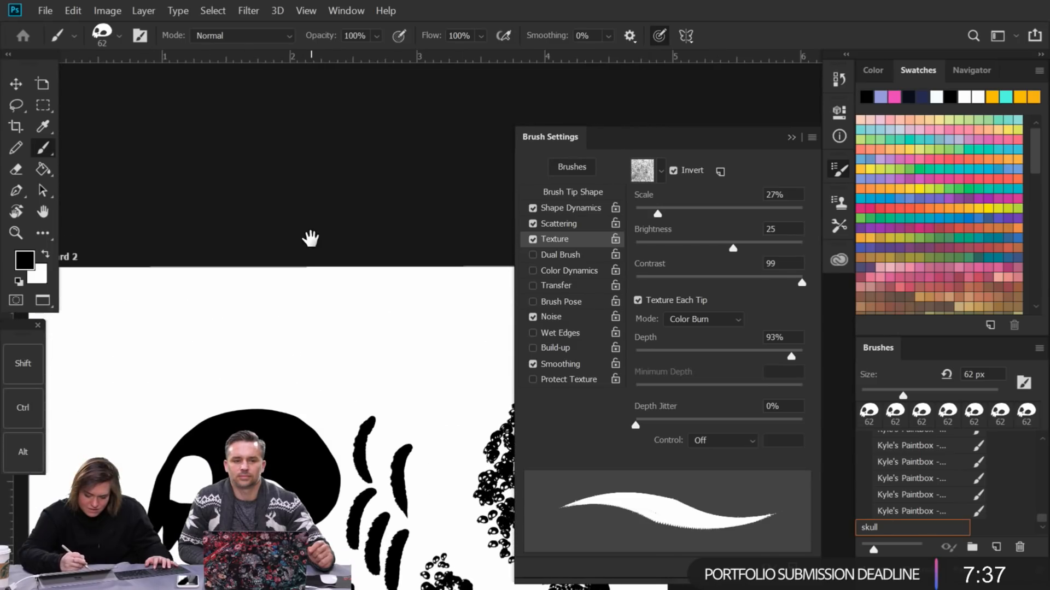
mouse_move(182, 290)
left_mouse_down()
mouse_move(177, 369)
mouse_move(195, 353)
left_mouse_up()
mouse_move(210, 288)
left_mouse_down()
mouse_move(220, 348)
mouse_move(236, 350)
left_mouse_up()
left_click_drag(239, 298, 265, 361)
mouse_move(260, 293)
left_mouse_down()
mouse_move(293, 366)
mouse_move(321, 372)
left_mouse_up()
Step: Raise the texture's Depth to 100% and extend the row above the skull with zigzag strokes
mouse_move(773, 359)
left_mouse_down()
mouse_move(703, 357)
mouse_move(837, 357)
left_mouse_up()
mouse_move(323, 300)
left_mouse_down()
mouse_move(348, 389)
mouse_move(397, 380)
left_mouse_up()
left_click_drag(378, 296, 421, 388)
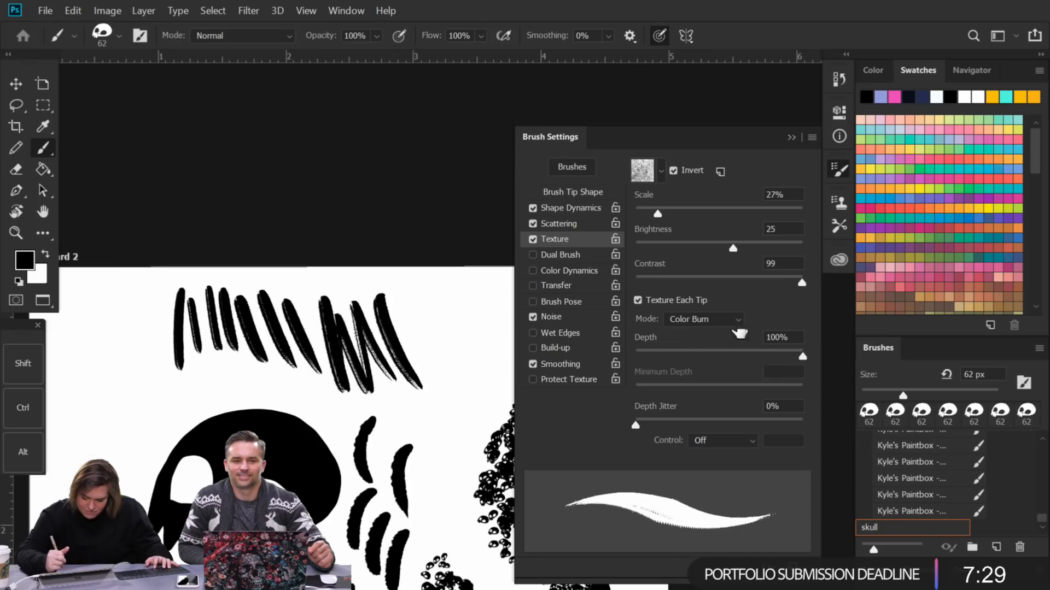
Step: Set the texture's Depth to 86% and Depth Jitter to 60%, and add a zigzag at the end of the top row
left_click_drag(802, 357, 771, 356)
left_click_drag(688, 410, 775, 414)
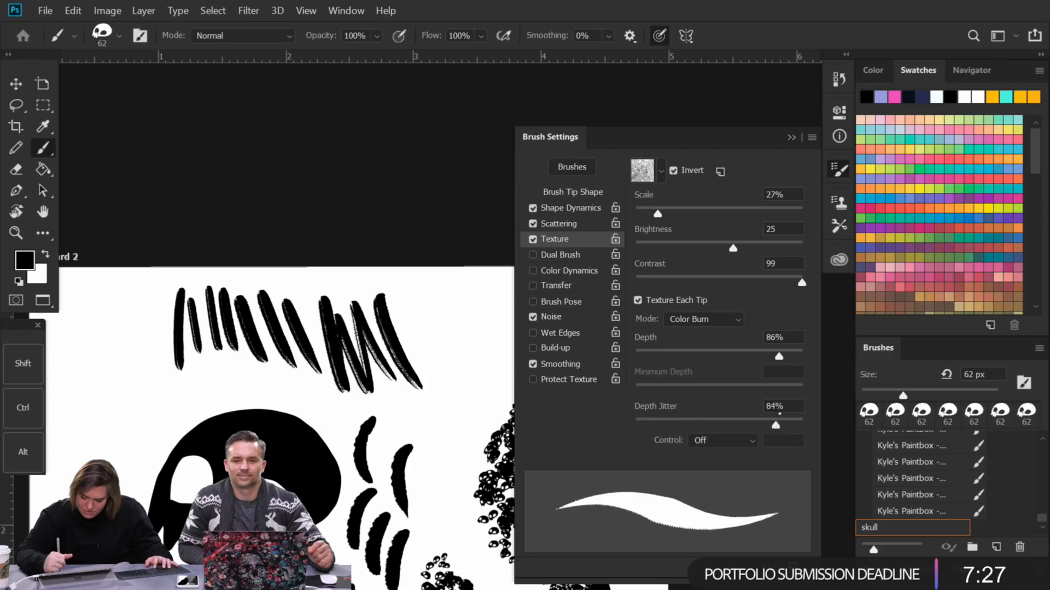
mouse_move(424, 300)
left_mouse_down()
mouse_move(452, 321)
mouse_move(475, 364)
left_mouse_up()
Step: Paint more test strokes beyond the end of the top row and on the empty canvas beside the skull
key("space")
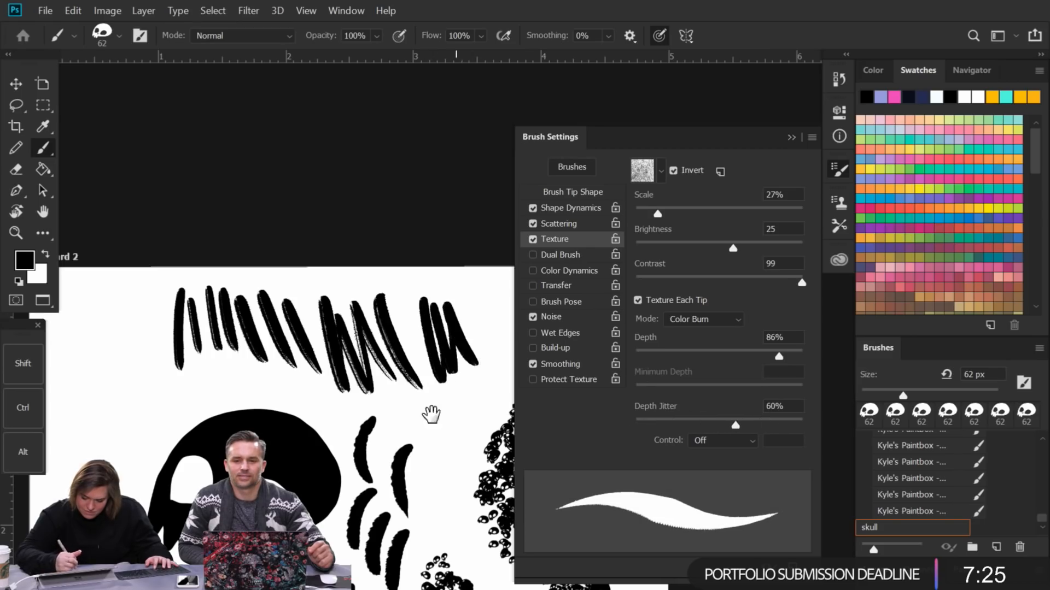
left_click_drag(454, 408, 208, 357)
mouse_move(434, 287)
left_mouse_down()
mouse_move(300, 253)
mouse_move(481, 306)
left_mouse_up()
mouse_move(313, 256)
left_mouse_down()
mouse_move(285, 331)
mouse_move(310, 329)
left_mouse_up()
left_click_drag(357, 262, 339, 333)
key("space")
mouse_move(83, 585)
left_mouse_down()
mouse_move(157, 457)
mouse_move(353, 303)
mouse_move(440, 471)
left_mouse_up()
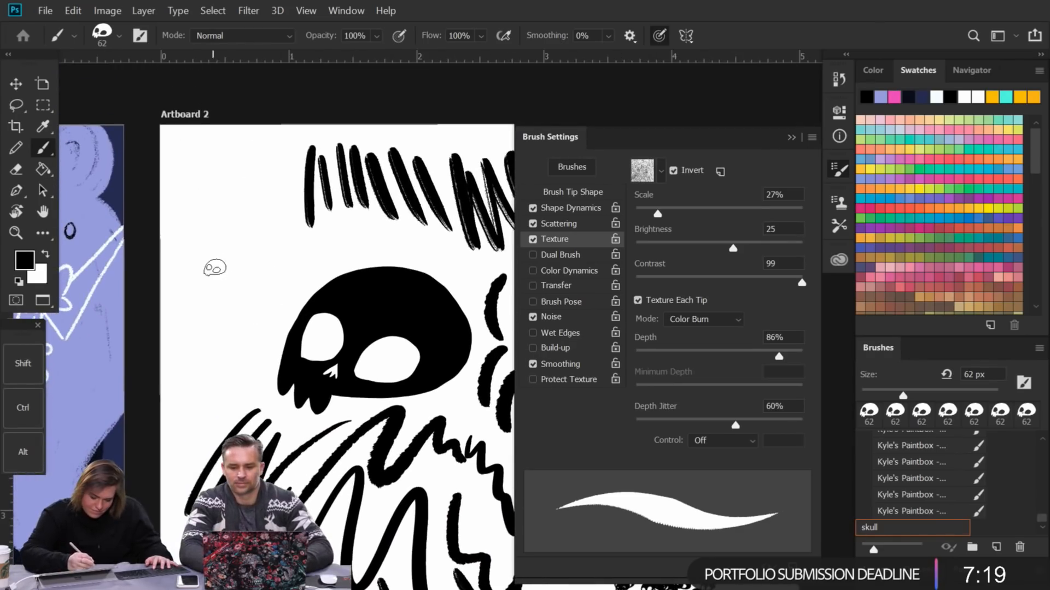
mouse_move(249, 238)
left_mouse_down()
mouse_move(199, 300)
mouse_move(257, 227)
mouse_move(254, 312)
mouse_move(266, 311)
left_mouse_up()
Step: Hand-letter the word SKULL in capitals below the scattered skull trail
key("space")
mouse_move(487, 253)
left_mouse_down()
mouse_move(461, 292)
mouse_move(347, 68)
left_mouse_up()
left_click_drag(464, 358, 369, 220)
left_click_drag(363, 276, 353, 344)
key("space")
mouse_move(370, 300)
left_mouse_down()
mouse_move(391, 368)
mouse_move(299, 295)
mouse_move(294, 334)
left_mouse_up()
mouse_move(321, 280)
left_mouse_down()
mouse_move(320, 317)
mouse_move(364, 335)
left_mouse_up()
mouse_move(383, 280)
left_mouse_down()
mouse_move(383, 333)
mouse_move(440, 328)
left_mouse_up()
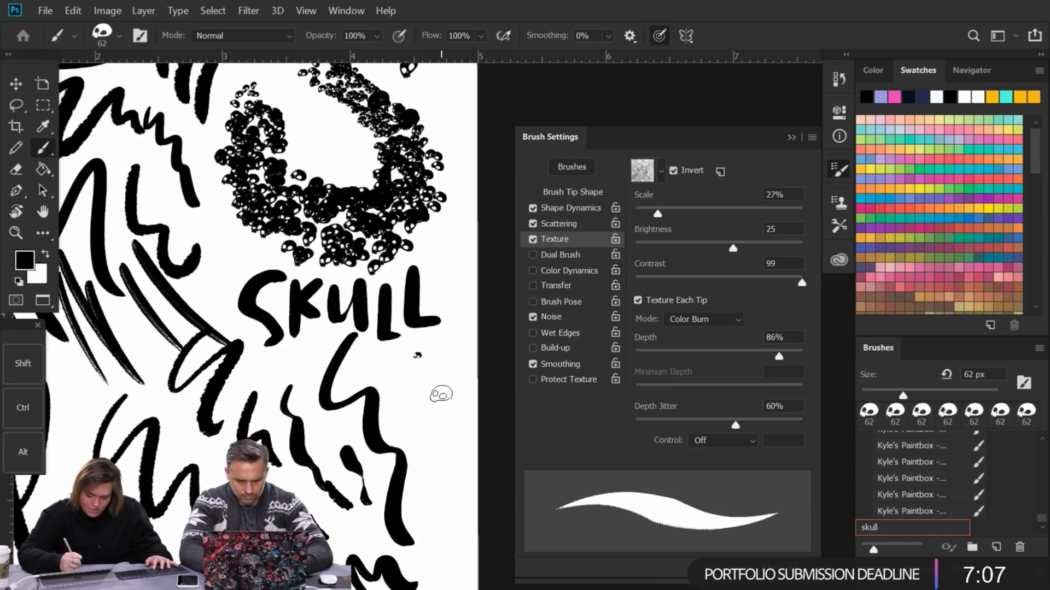
Step: Stamp two single skulls below the lettered word SKULL to test the texture
scroll(418, 355, "up", 5)
scroll(419, 355, "down", 3)
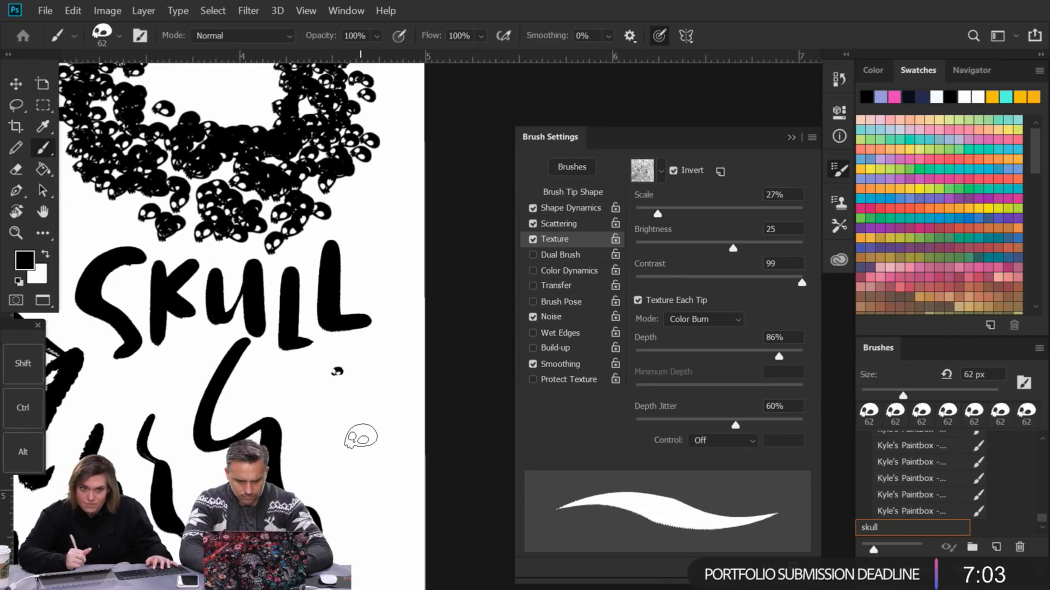
left_click(363, 425)
left_click(379, 389)
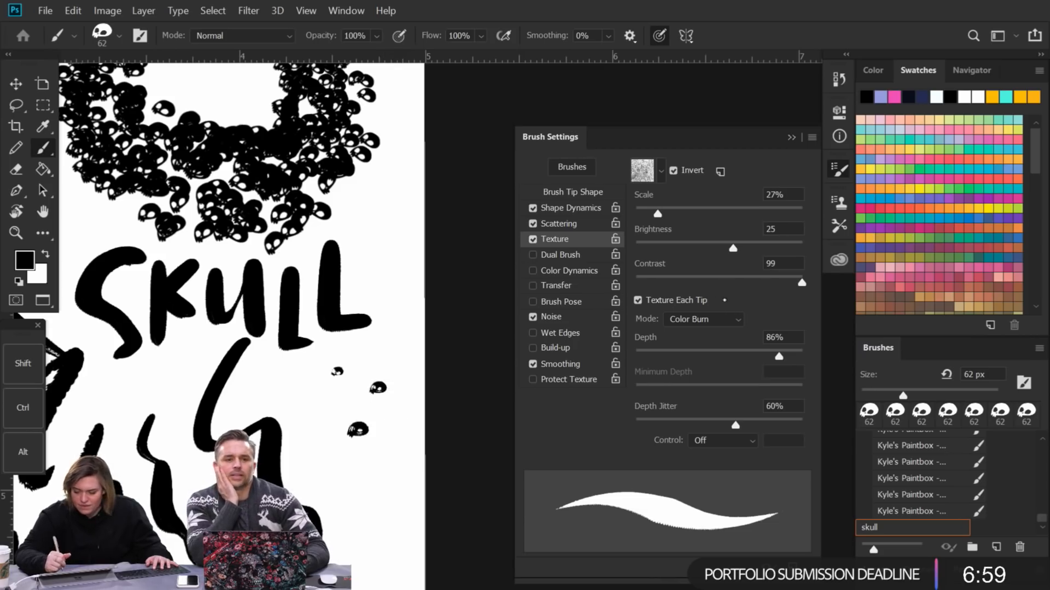
Step: Change the texture mode to Hard Mix and paint a zigzag test stroke below the lettering
left_click(731, 319)
left_click(689, 420)
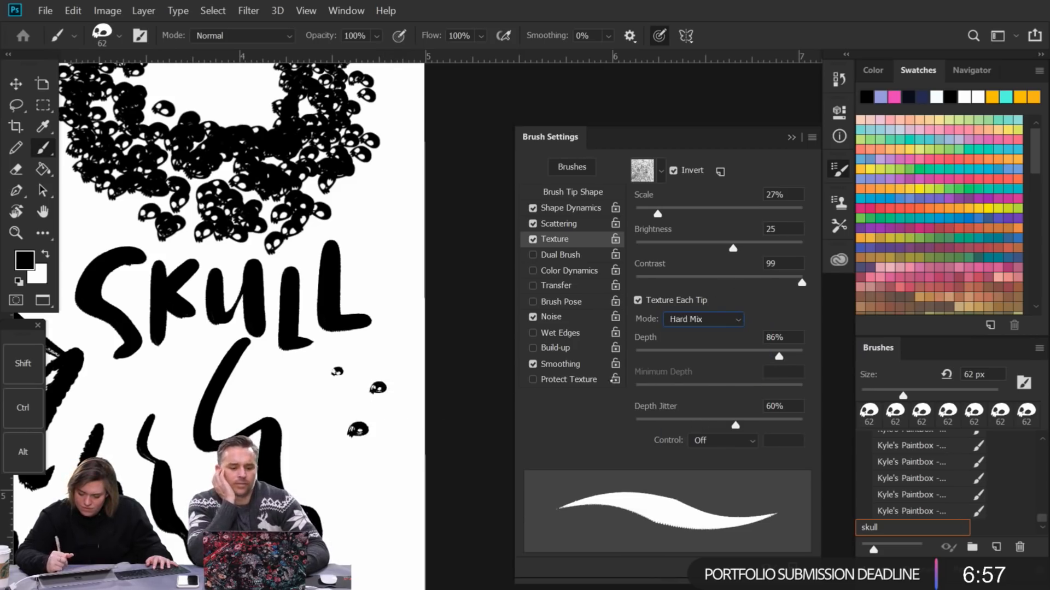
mouse_move(306, 350)
left_mouse_down()
mouse_move(331, 475)
mouse_move(386, 519)
left_mouse_up()
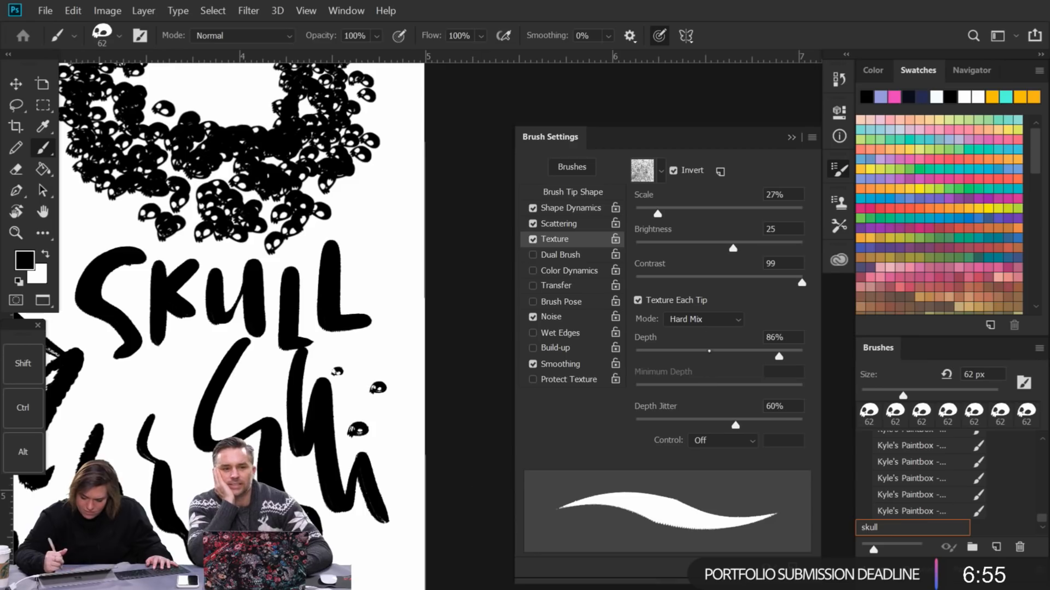
Step: Switch the texture mode to Subtract and from there to Overlay to compare the brush previews
left_click(707, 319)
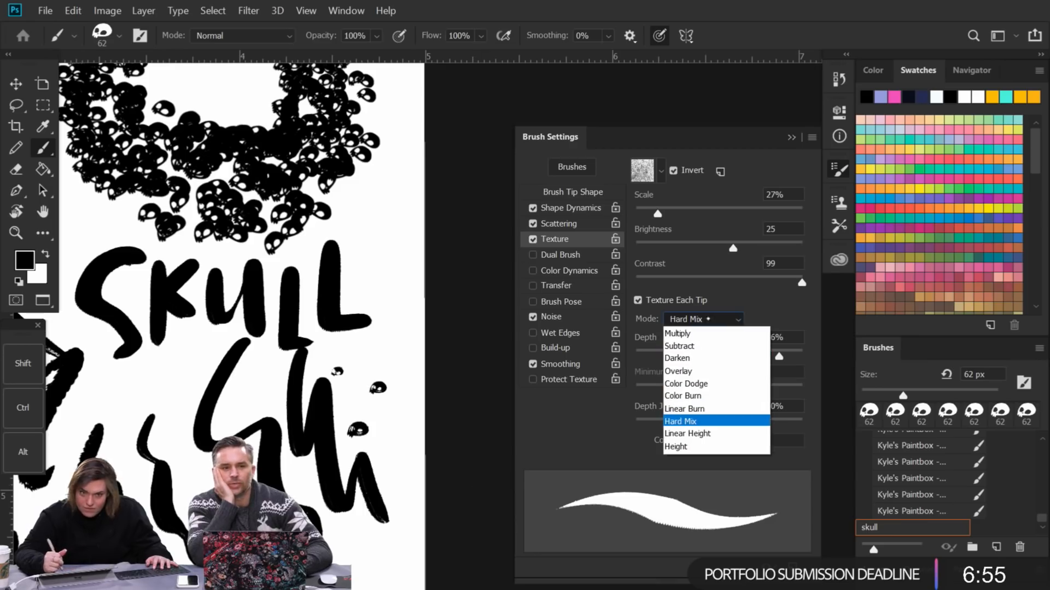
left_click(716, 346)
left_click(713, 326)
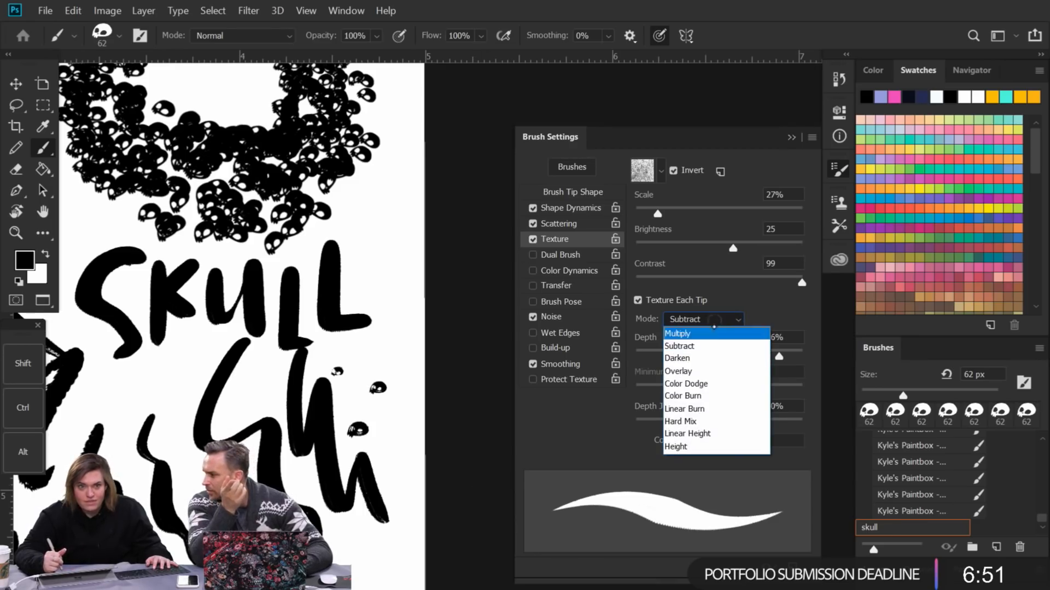
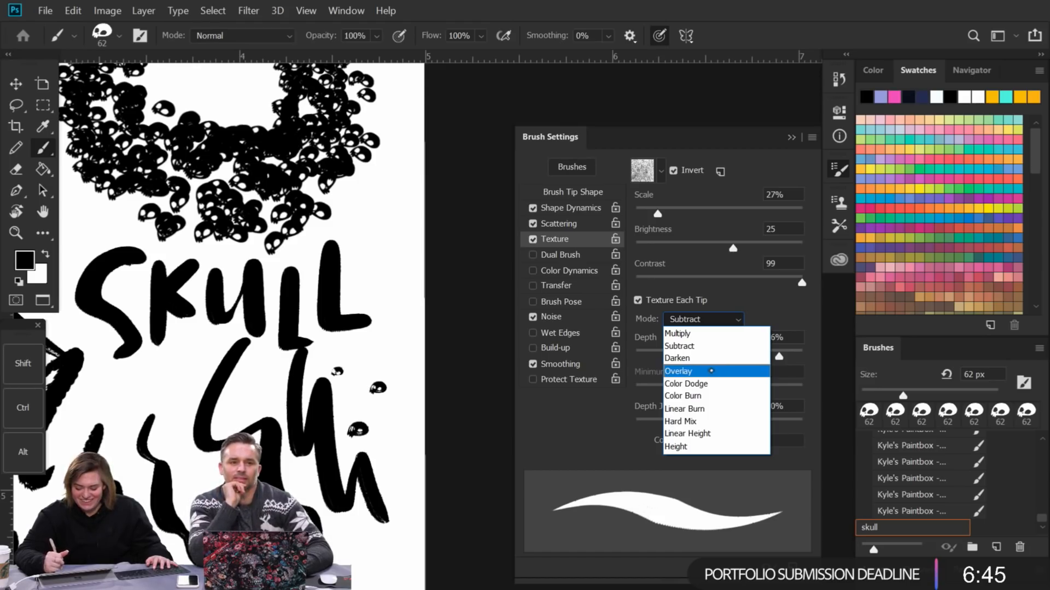
left_click(711, 372)
left_click(710, 320)
left_click(715, 419)
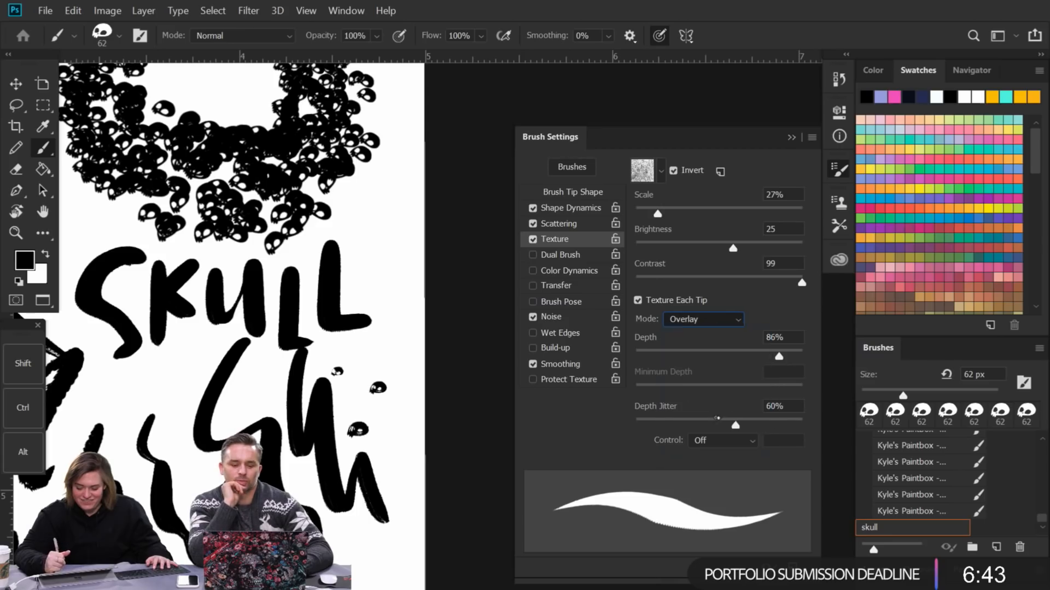
Step: Change the skull brush's texture mode to Hard Mix and from there to Color Burn
left_click(711, 320)
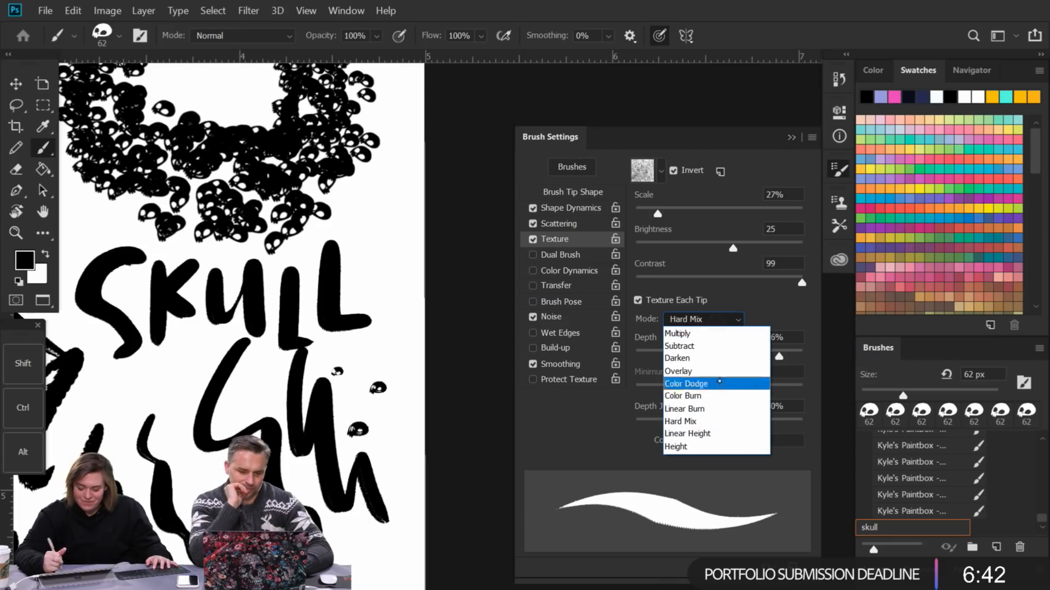
left_click(721, 419)
left_click(711, 325)
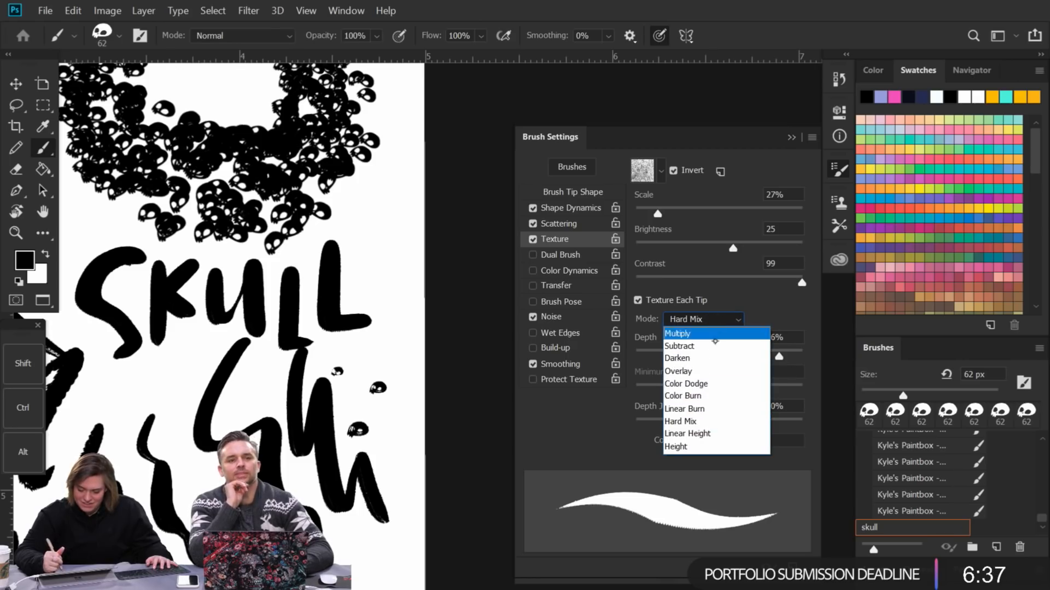
left_click(720, 395)
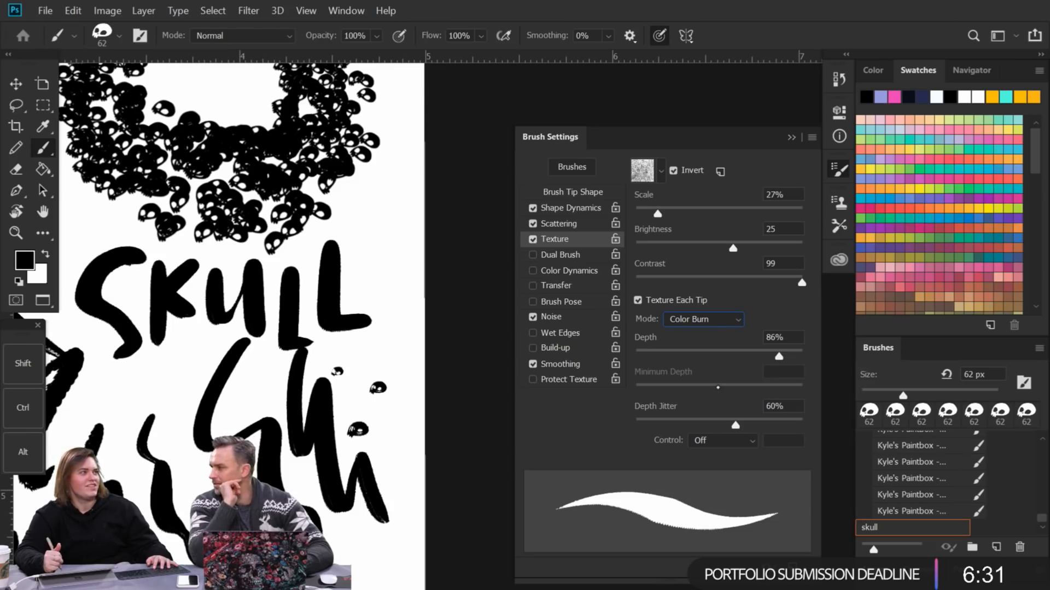
Step: Paint wavy, zigzag and short test strokes across the empty lower area of the test artboard with the Color Burn texture
mouse_move(387, 191)
left_mouse_down()
mouse_move(356, 241)
mouse_move(403, 269)
mouse_move(389, 329)
left_mouse_up()
key("space")
left_click_drag(285, 385, 444, 180)
mouse_move(224, 313)
left_mouse_down()
mouse_move(251, 337)
mouse_move(234, 427)
left_mouse_up()
key("space")
left_click_drag(362, 366, 335, 234)
left_click_drag(338, 415, 325, 356)
mouse_move(218, 345)
left_mouse_down()
mouse_move(299, 389)
mouse_move(395, 408)
left_mouse_up()
key("space")
mouse_move(405, 344)
left_mouse_down()
mouse_move(316, 306)
mouse_move(320, 330)
mouse_move(391, 335)
mouse_move(424, 377)
left_mouse_up()
key("space")
mouse_move(387, 286)
left_mouse_down()
mouse_move(421, 231)
mouse_move(472, 335)
left_mouse_up()
left_click_drag(471, 245, 347, 226)
key("ctrl+space")
left_click_drag(332, 392, 371, 393)
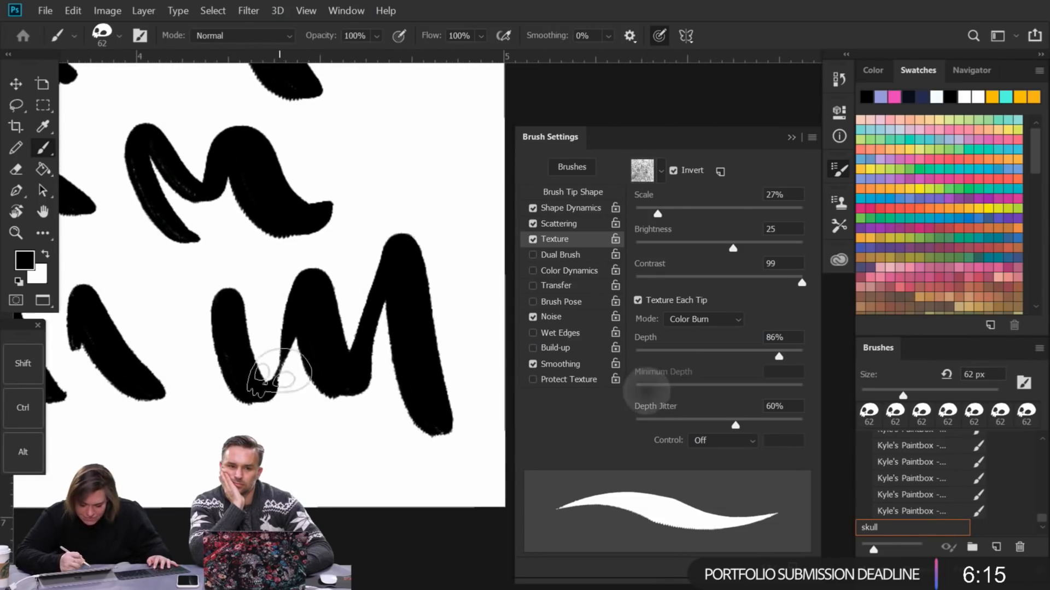
Step: Scribble small overlapping strokes around the zigzag in the artboard's lower right corner and above it
mouse_move(268, 386)
left_mouse_down()
mouse_move(285, 361)
mouse_move(233, 365)
mouse_move(357, 468)
mouse_move(370, 440)
left_mouse_up()
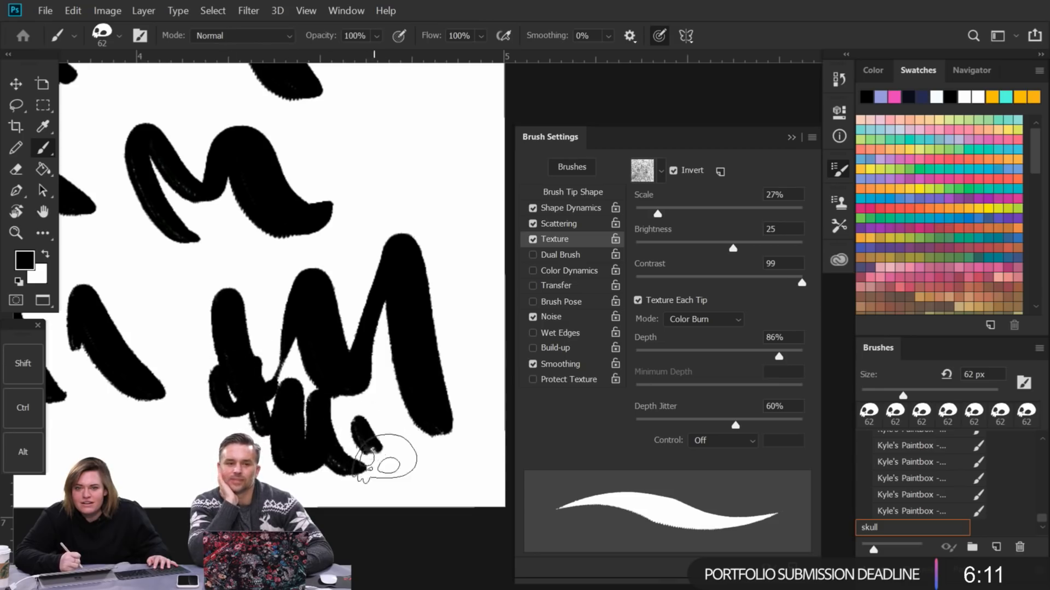
mouse_move(352, 220)
left_mouse_down()
mouse_move(424, 203)
mouse_move(450, 286)
left_mouse_up()
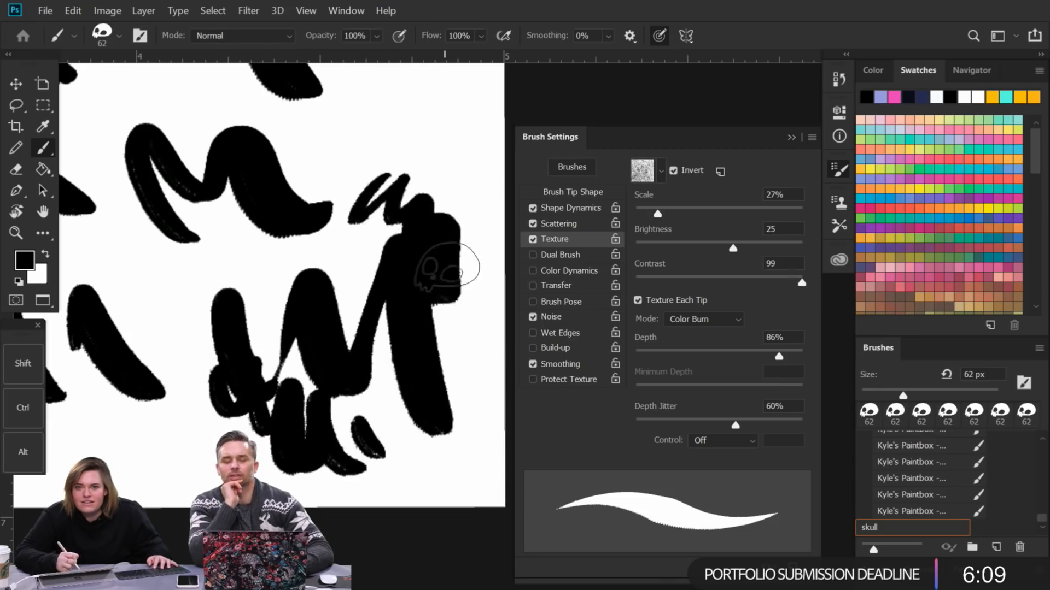
scroll(416, 262, "up", 4)
mouse_move(303, 208)
left_mouse_down()
mouse_move(361, 179)
mouse_move(357, 234)
mouse_move(375, 226)
mouse_move(407, 253)
left_mouse_up()
scroll(320, 281, "up", 9)
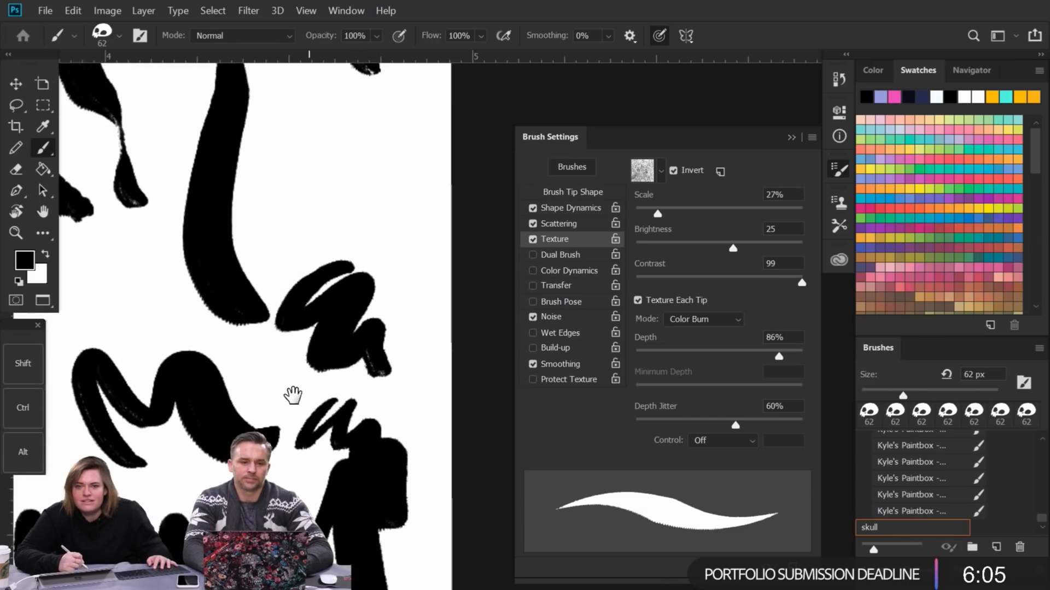
Step: Paint zigzags beside the SKULL lettering and scribble a dense black patch beneath its last letters
mouse_move(284, 276)
left_mouse_down()
mouse_move(326, 279)
mouse_move(328, 305)
mouse_move(366, 267)
mouse_move(344, 313)
mouse_move(372, 319)
mouse_move(380, 269)
mouse_move(377, 309)
mouse_move(402, 335)
left_mouse_up()
mouse_move(307, 322)
left_mouse_down()
mouse_move(377, 252)
mouse_move(450, 233)
mouse_move(412, 279)
left_mouse_up()
mouse_move(437, 180)
left_mouse_down()
mouse_move(375, 311)
mouse_move(394, 353)
left_mouse_up()
mouse_move(337, 334)
left_mouse_down()
mouse_move(336, 377)
mouse_move(372, 328)
mouse_move(422, 348)
left_mouse_up()
mouse_move(169, 338)
left_mouse_down()
mouse_move(137, 378)
mouse_move(164, 407)
mouse_move(246, 349)
mouse_move(303, 354)
mouse_move(393, 339)
left_mouse_up()
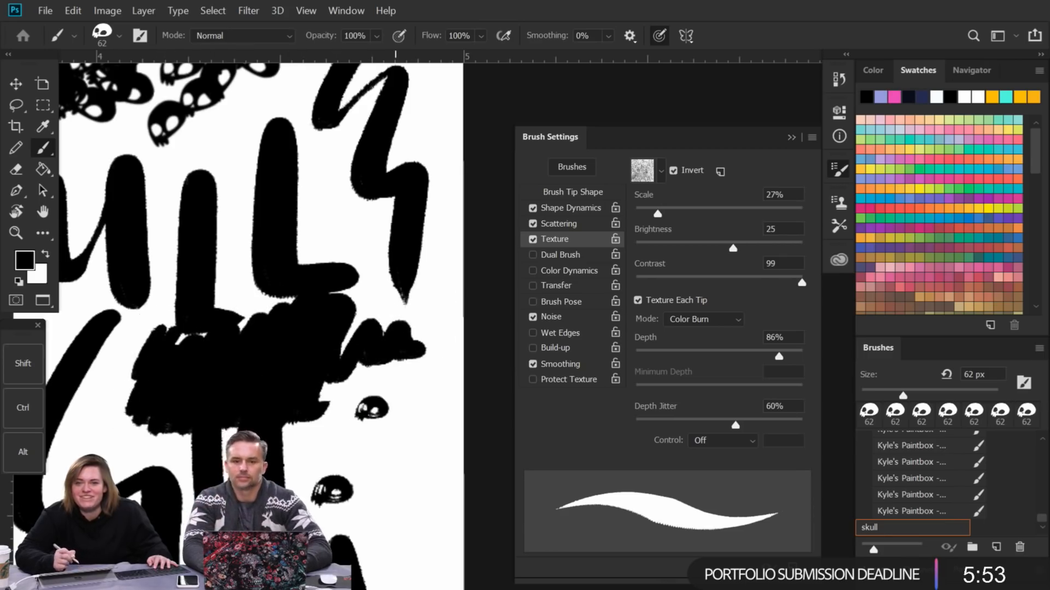
Step: Save the current brush as a new preset named Skully Inker, capturing its brush size and tool settings
left_click(996, 547)
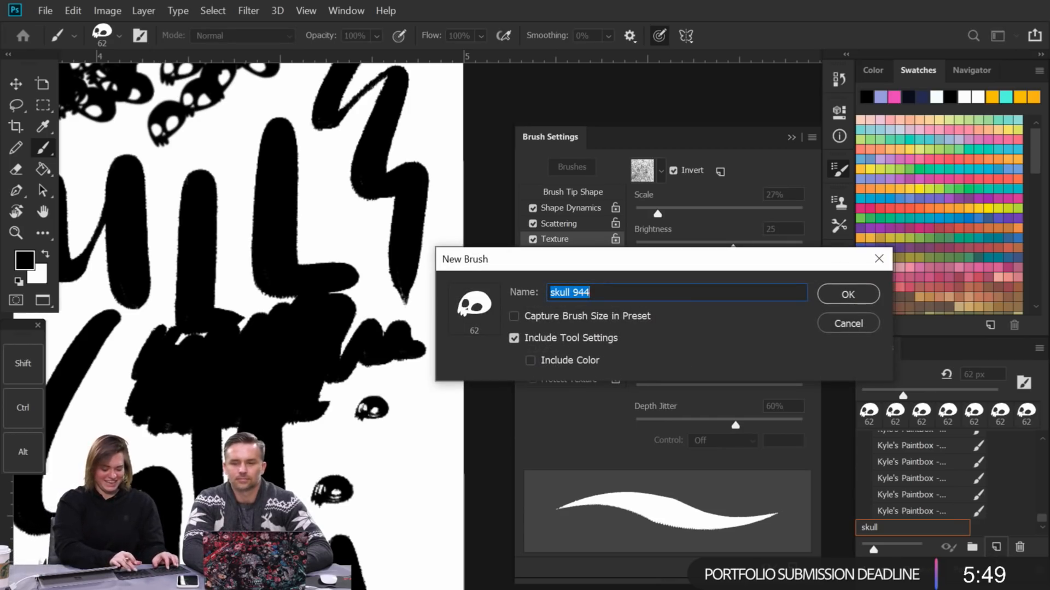
type("Skully Inker")
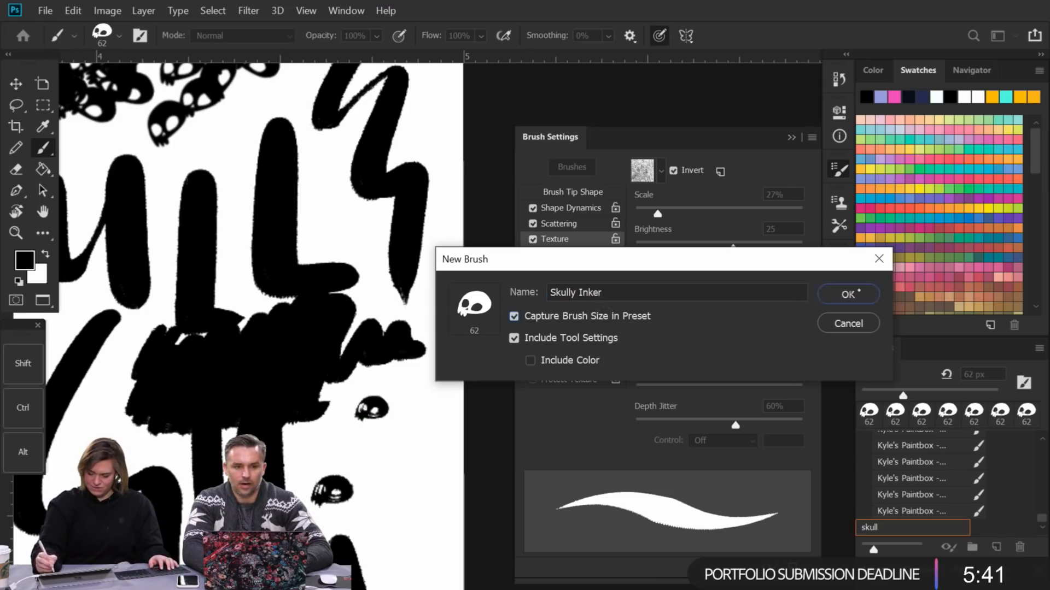
left_click(848, 294)
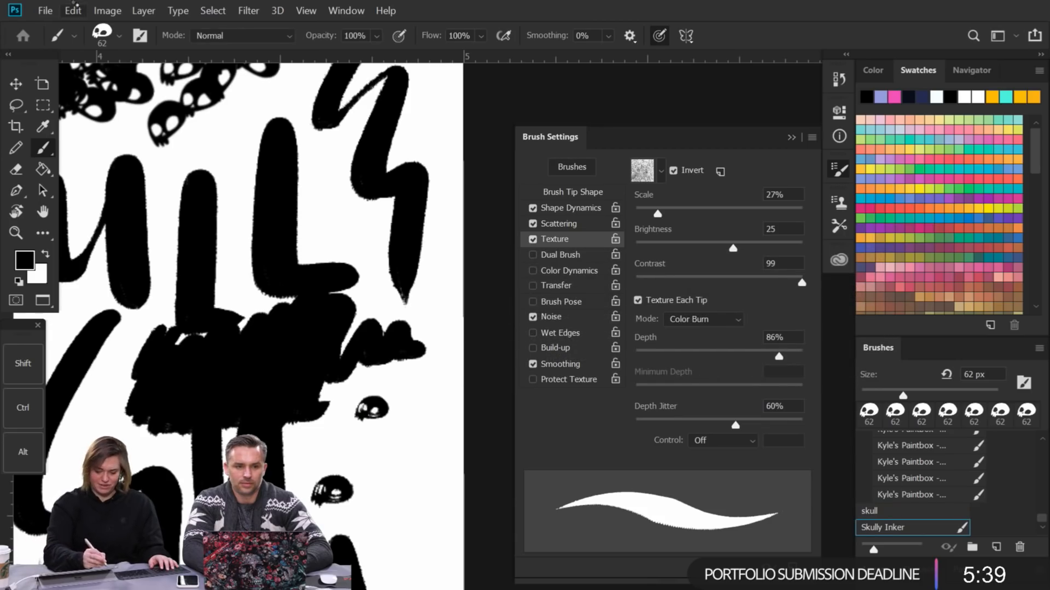
Step: Open the Preset Manager and select the 62 px skull brush at the end of the brush list
left_click(73, 7)
mouse_move(263, 423)
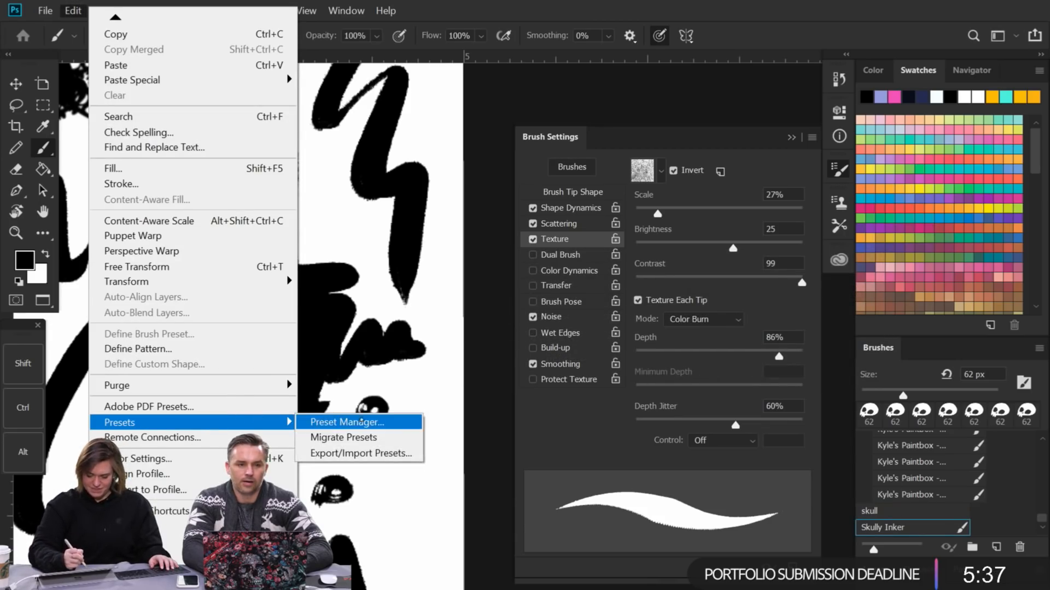
left_click(341, 422)
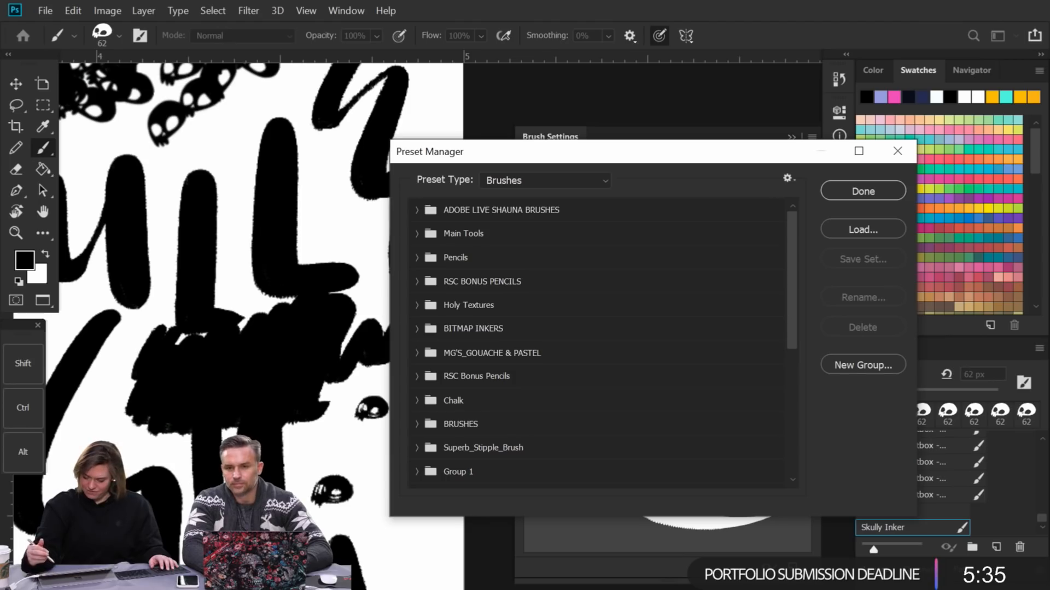
scroll(775, 364, "down", 5)
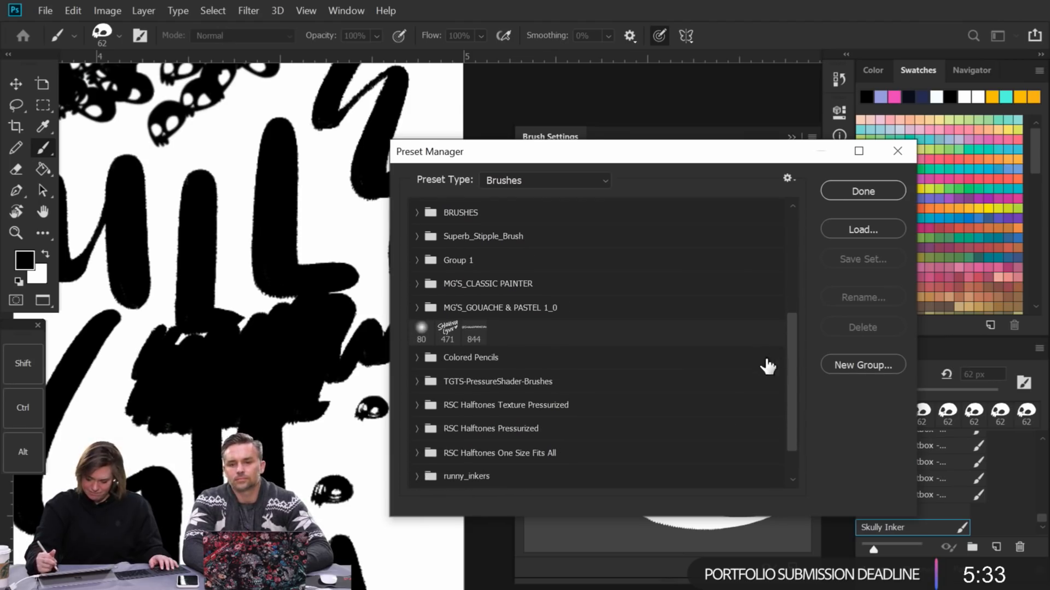
scroll(791, 331, "down", 1)
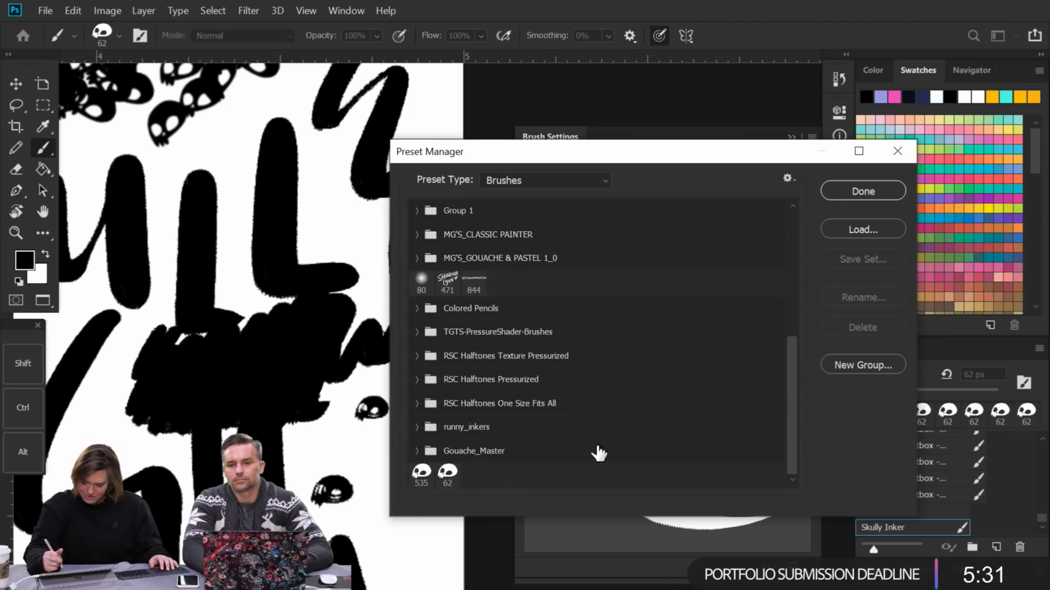
left_click(449, 473)
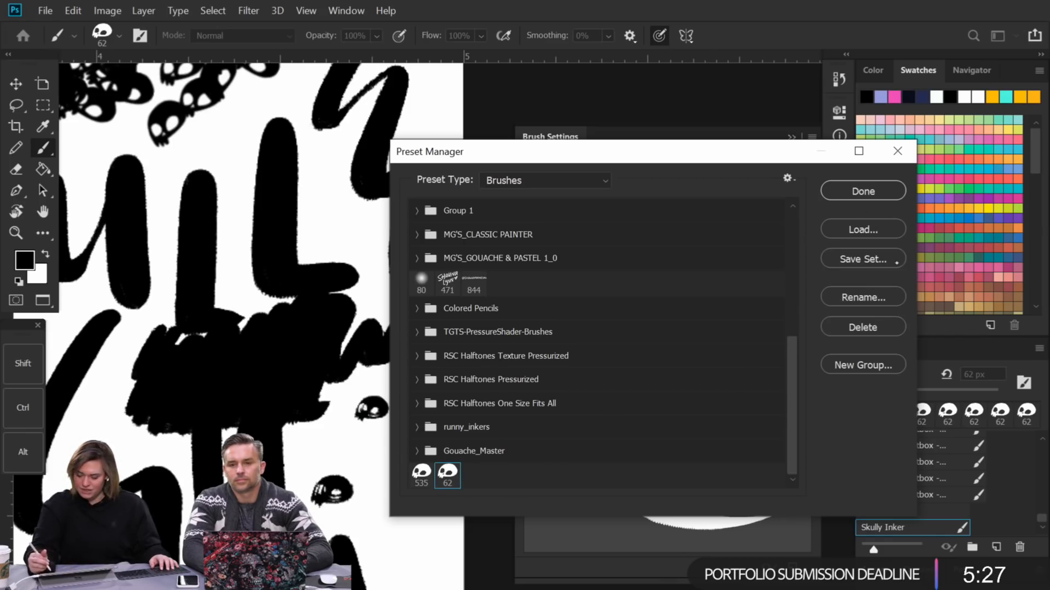
Step: Save the selected brush as the ABR set skullyinker in 003 Adobe Live Jan 2019 > 004 Assets and close the Preset Manager
left_click(889, 259)
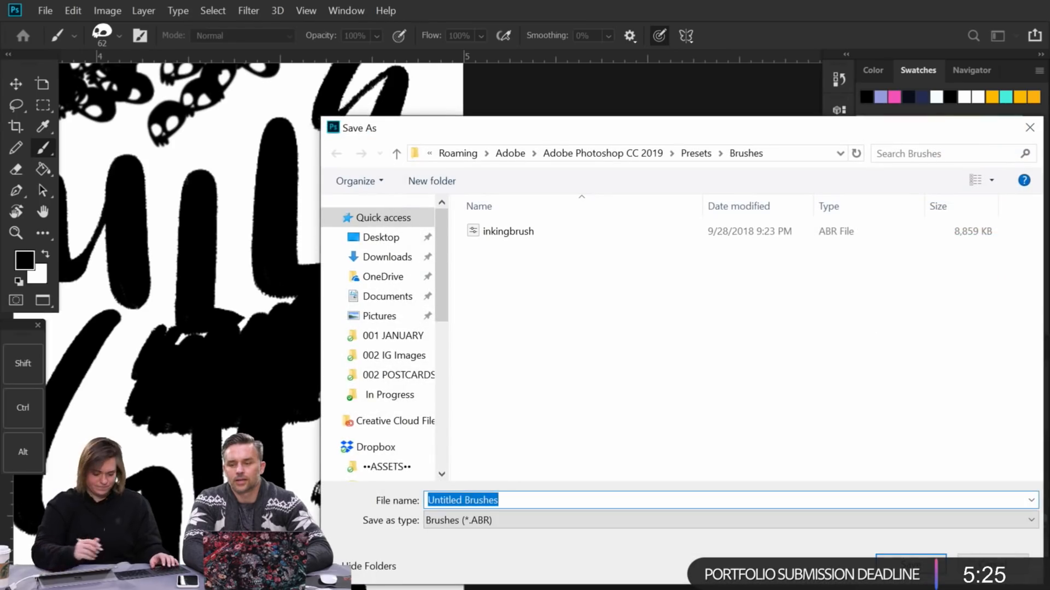
type("skullyinker")
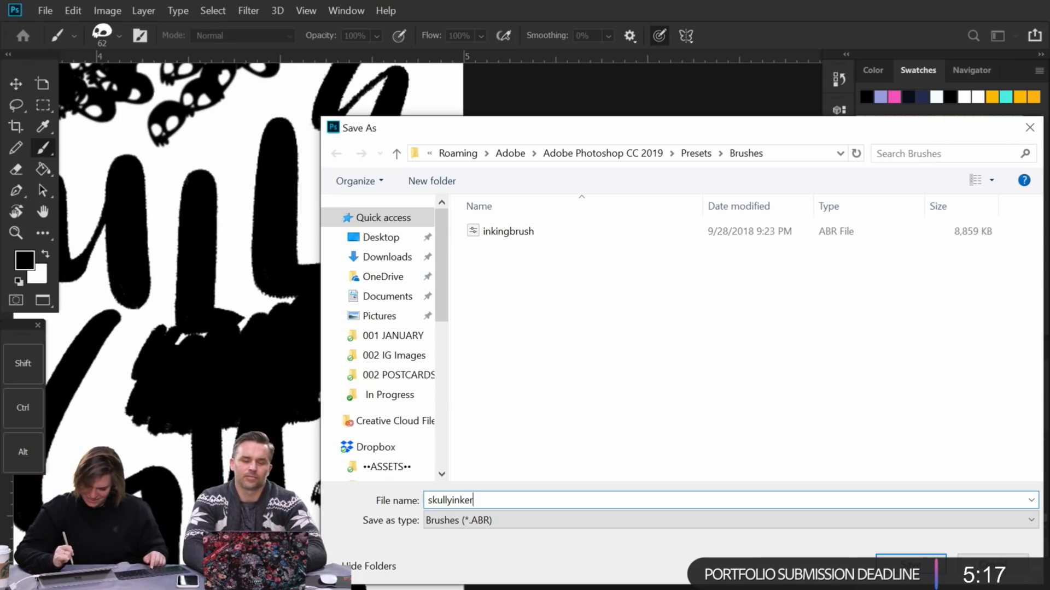
scroll(383, 310, "down", 2)
scroll(383, 339, "down", 2)
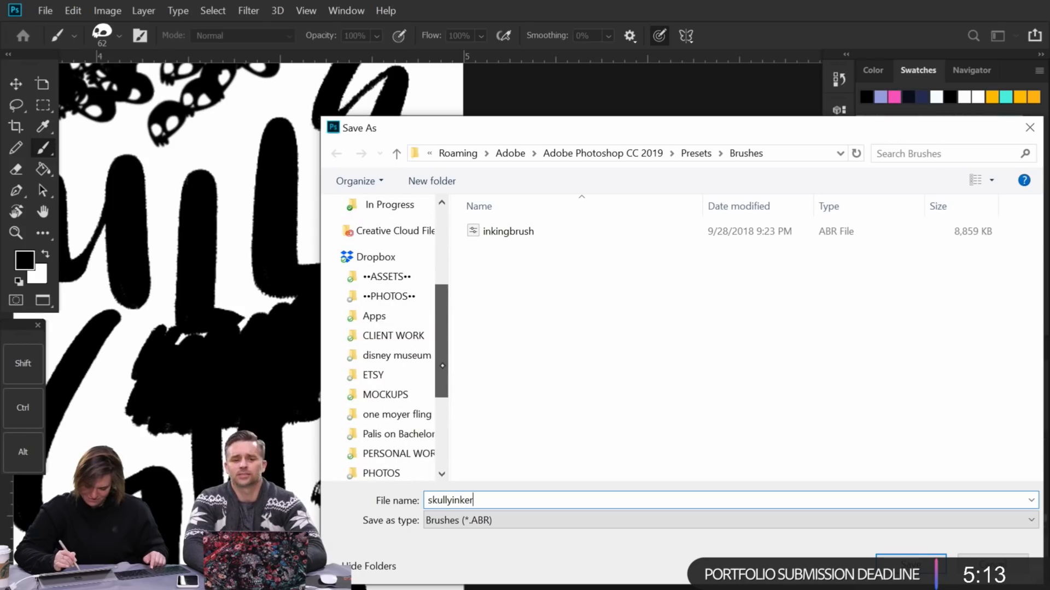
scroll(425, 337, "down", 1)
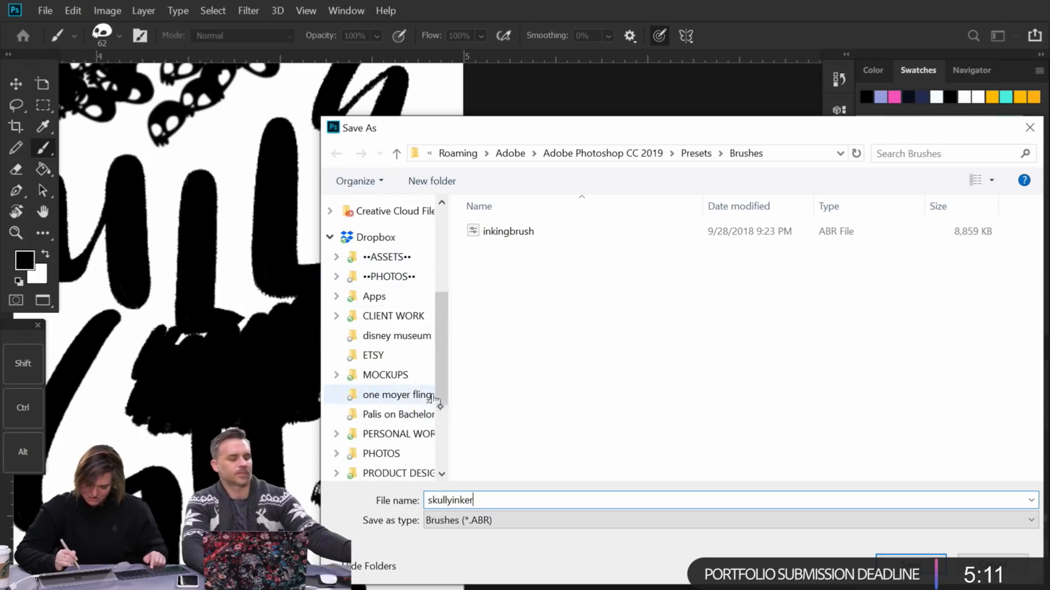
scroll(431, 405, "down", 3)
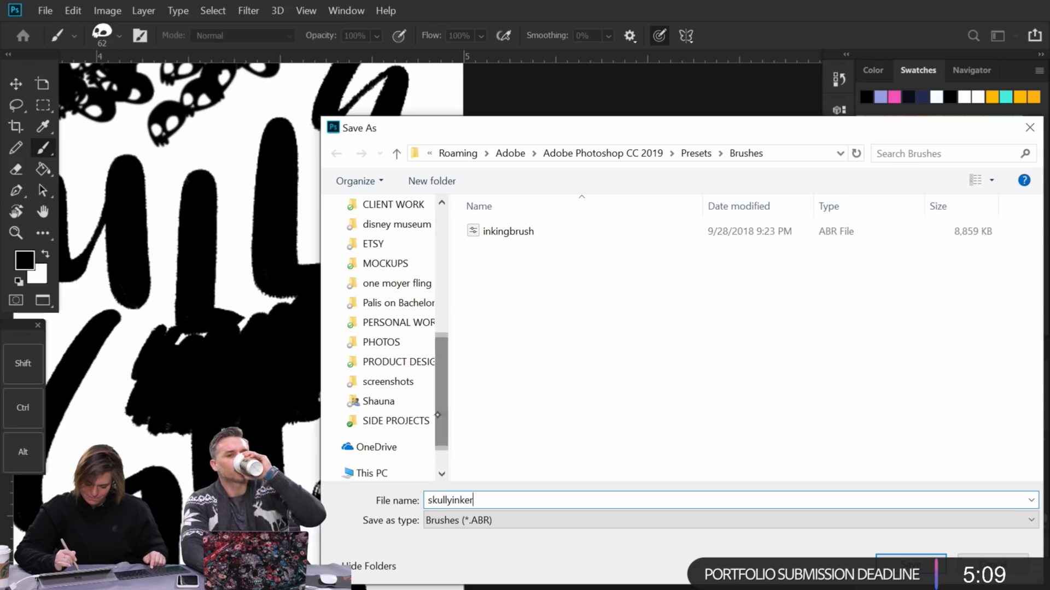
scroll(403, 344, "up", 3)
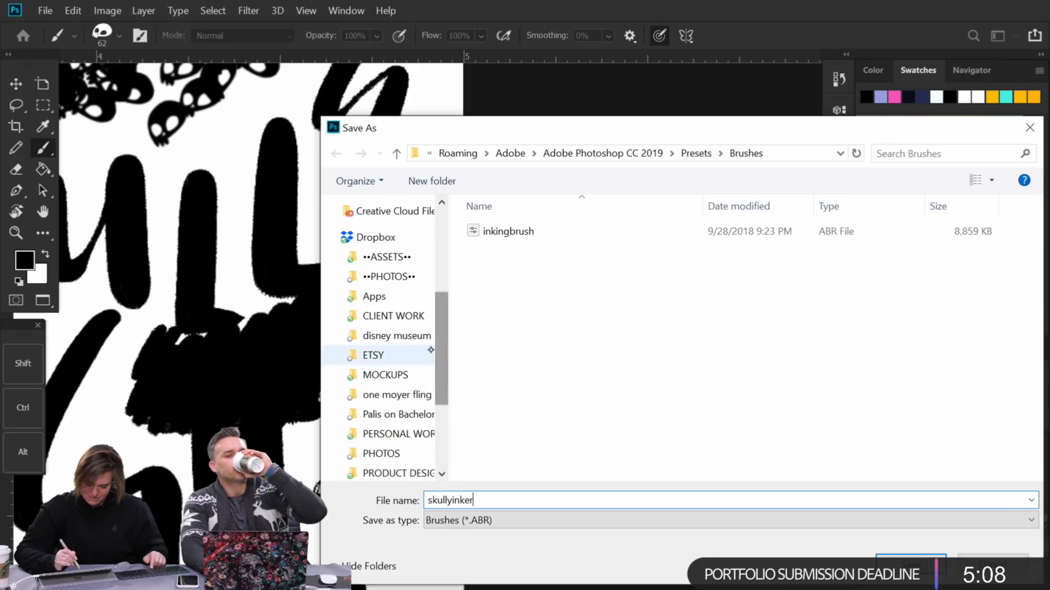
left_click(415, 316)
double_click(513, 474)
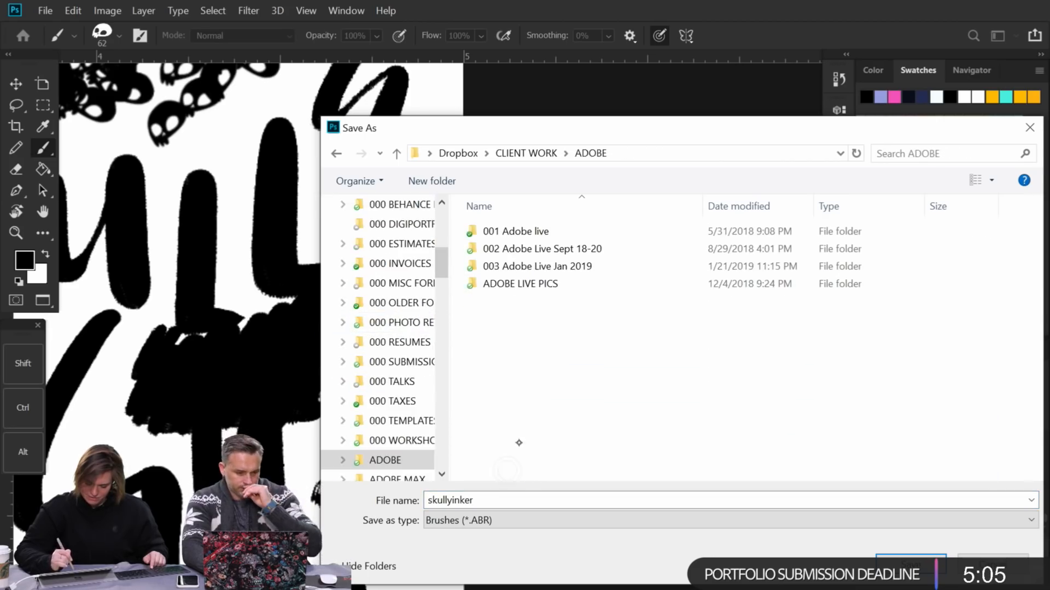
double_click(556, 267)
left_click(560, 284)
double_click(522, 301)
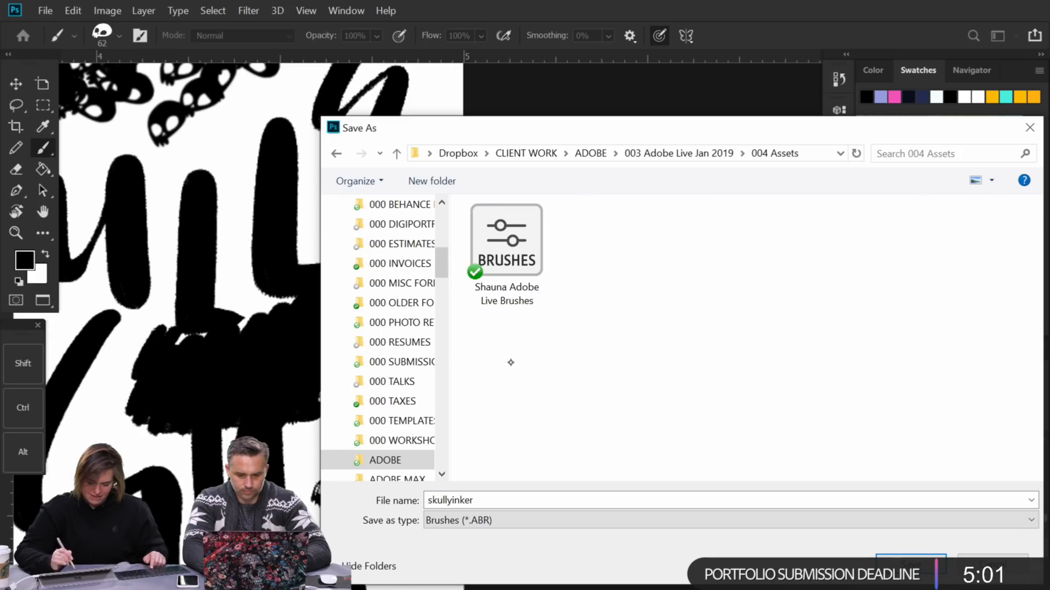
key("Return")
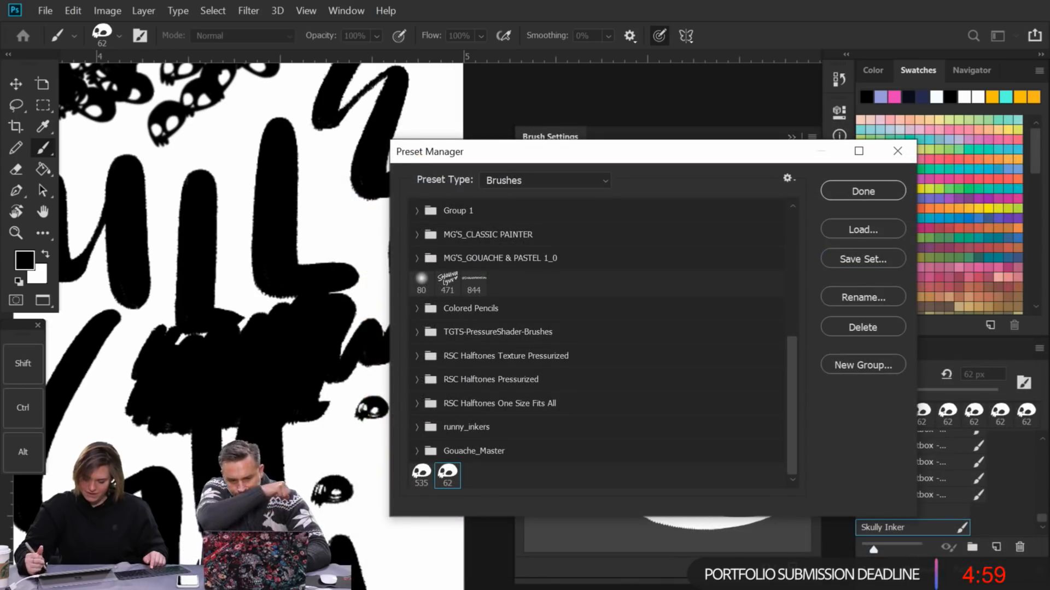
left_click(865, 190)
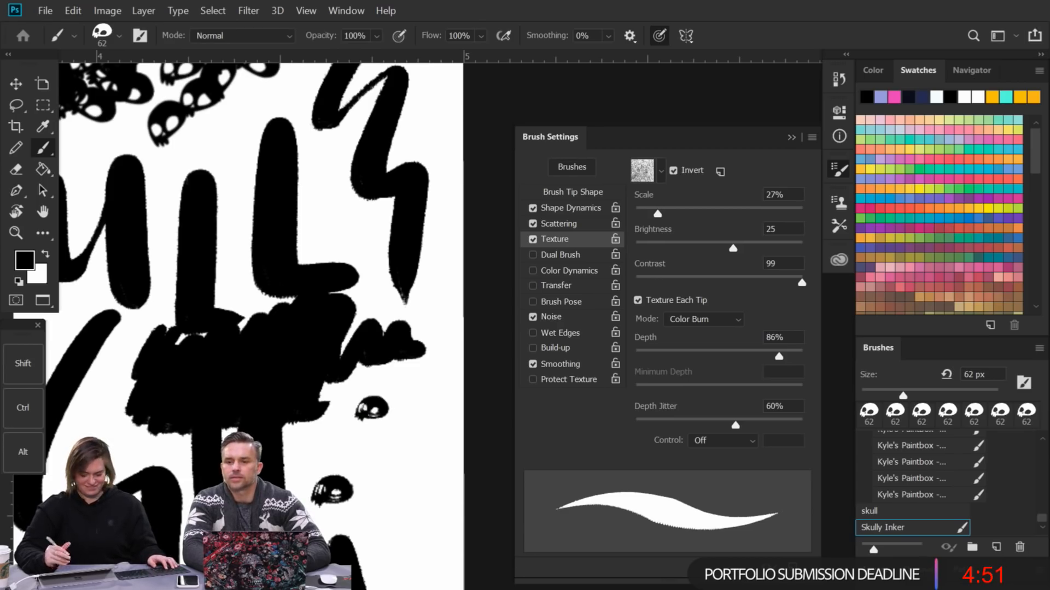
Step: Paint large tangled test strokes over the lower left area of the test artboard with Skully Inker
key("ctrl+minus")
key("ctrl+minus")
key("ctrl+minus")
key("ctrl+minus")
left_click_drag(246, 306, 377, 277)
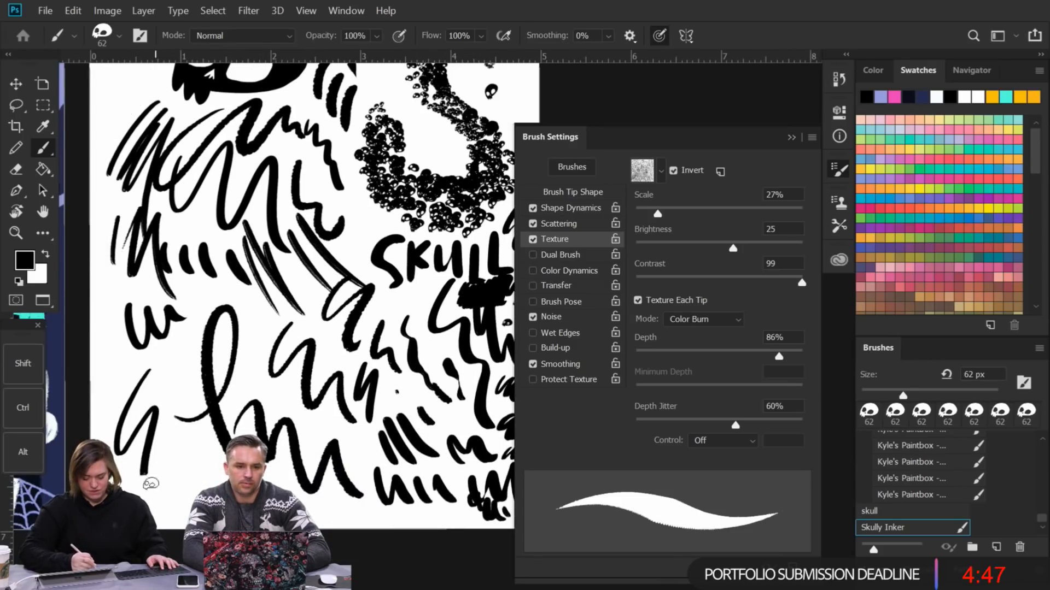
mouse_move(158, 404)
left_mouse_down()
mouse_move(274, 295)
mouse_move(270, 382)
mouse_move(361, 506)
left_mouse_up()
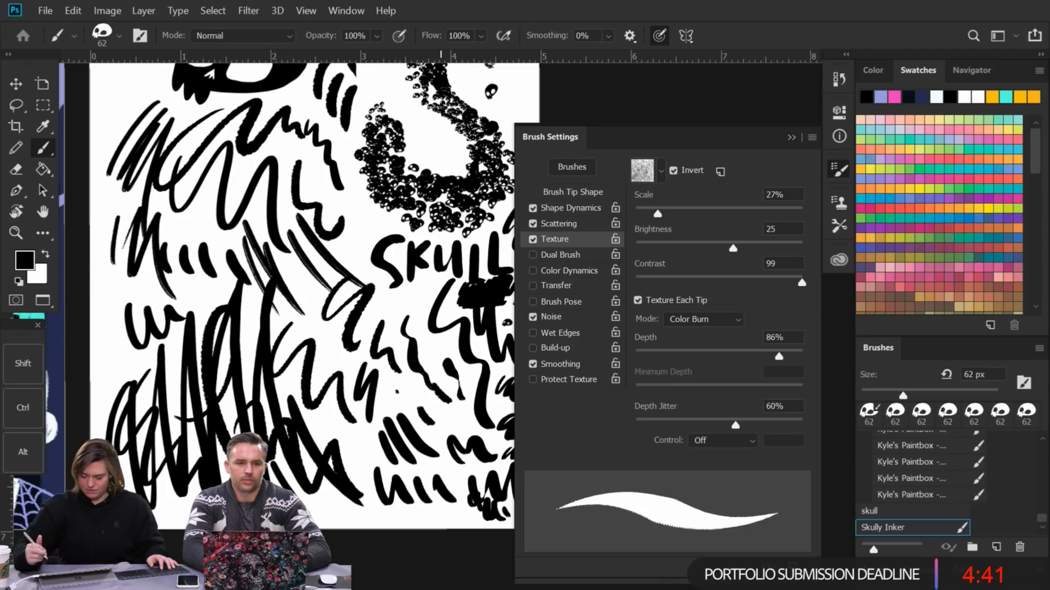
Step: Hide the brush settings and delete Artboard 2 together with its contents
key("F5")
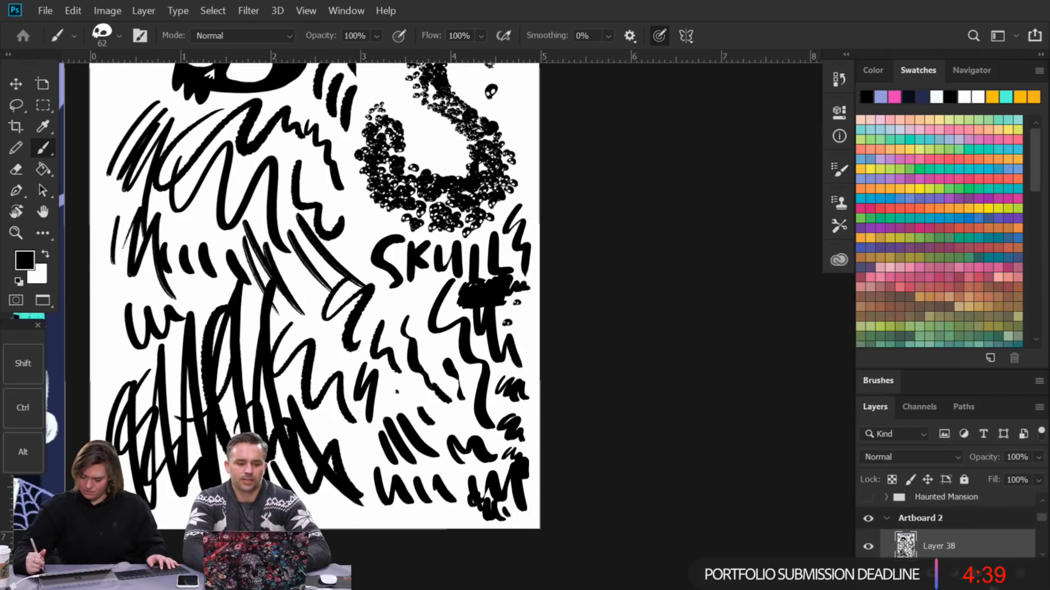
left_click(974, 520)
key("Delete")
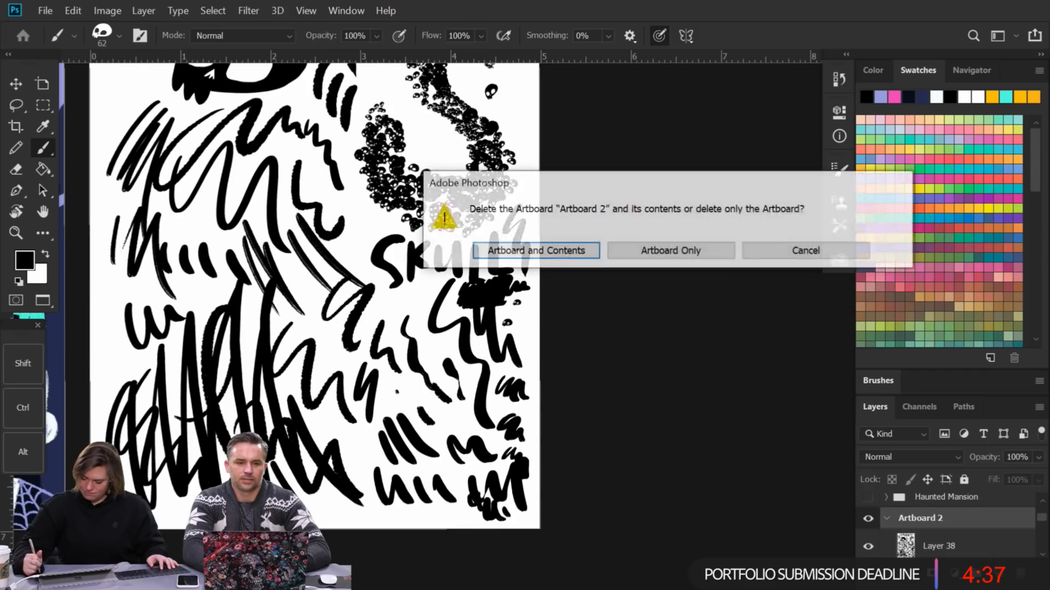
left_click(587, 255)
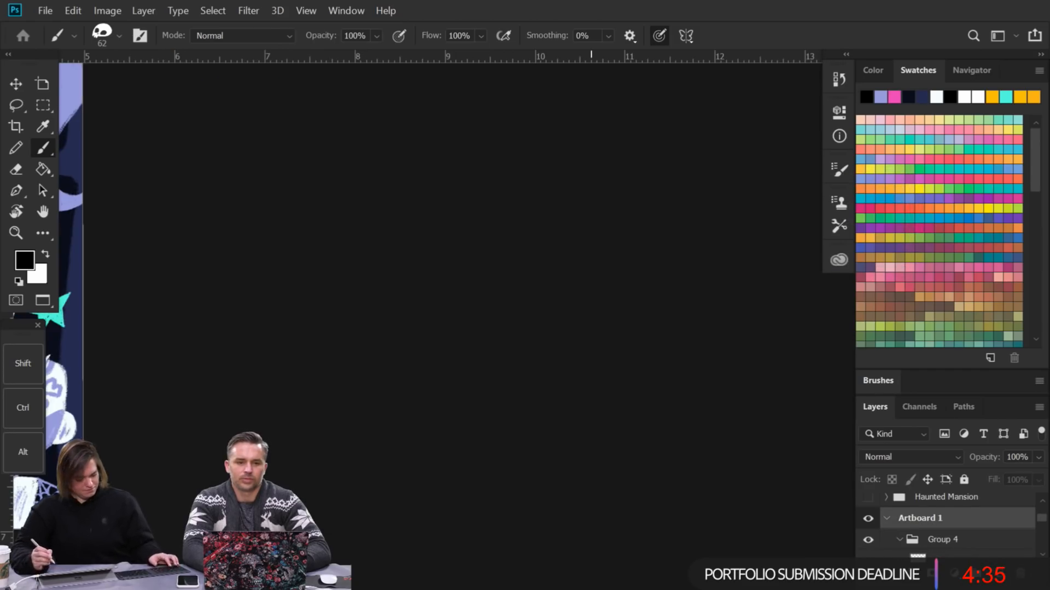
Step: Return to the Grim Grinning Ghosts poster and look over its lettering and the busts below
scroll(457, 284, "left", 10)
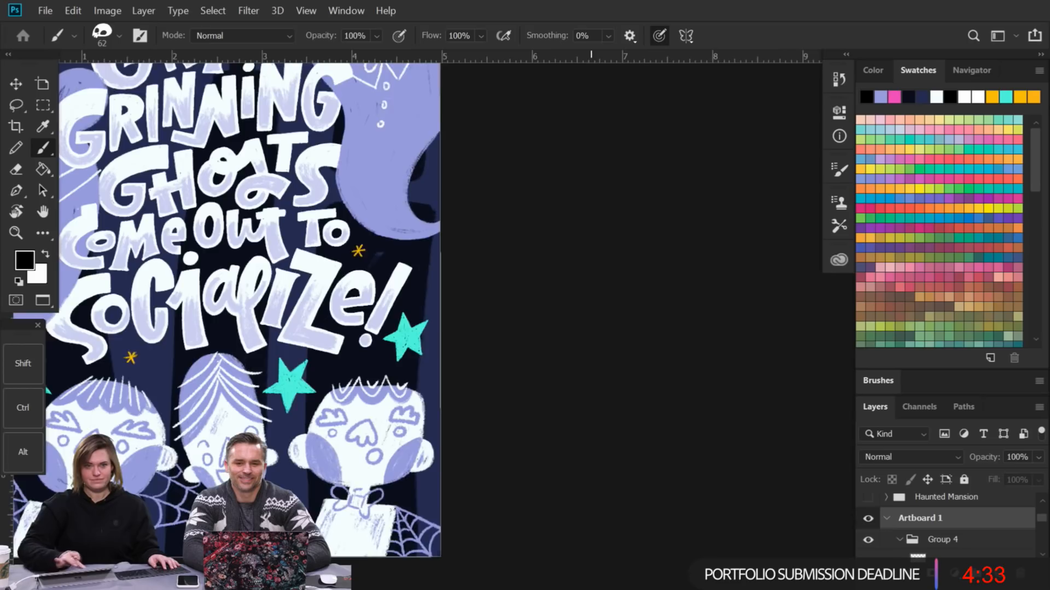
scroll(591, 295, "up", 3)
scroll(591, 295, "right", 2)
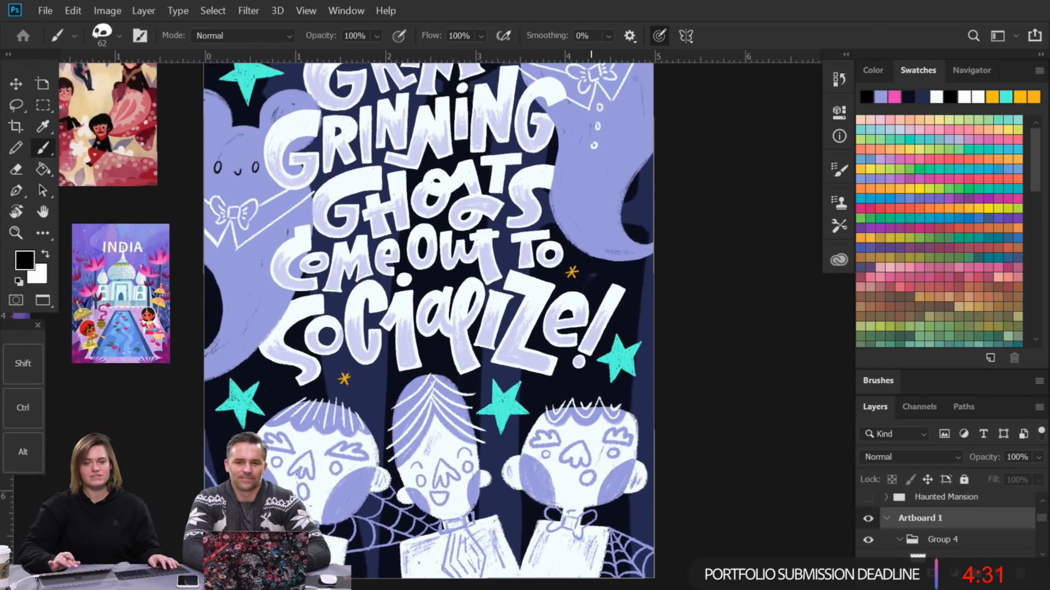
scroll(438, 320, "down", 2)
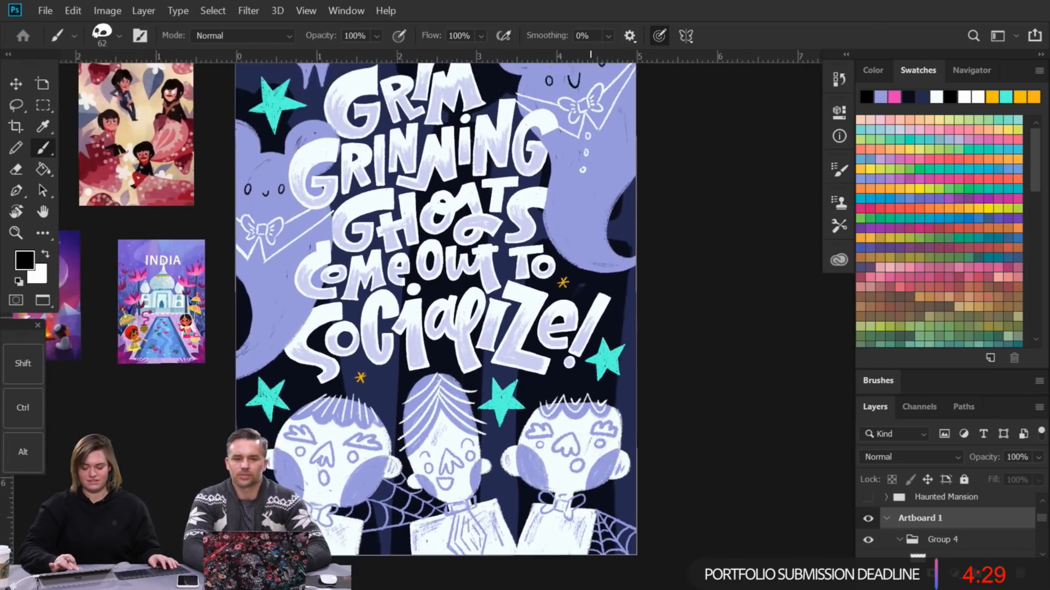
scroll(437, 320, "up", 4)
scroll(437, 306, "down", 1)
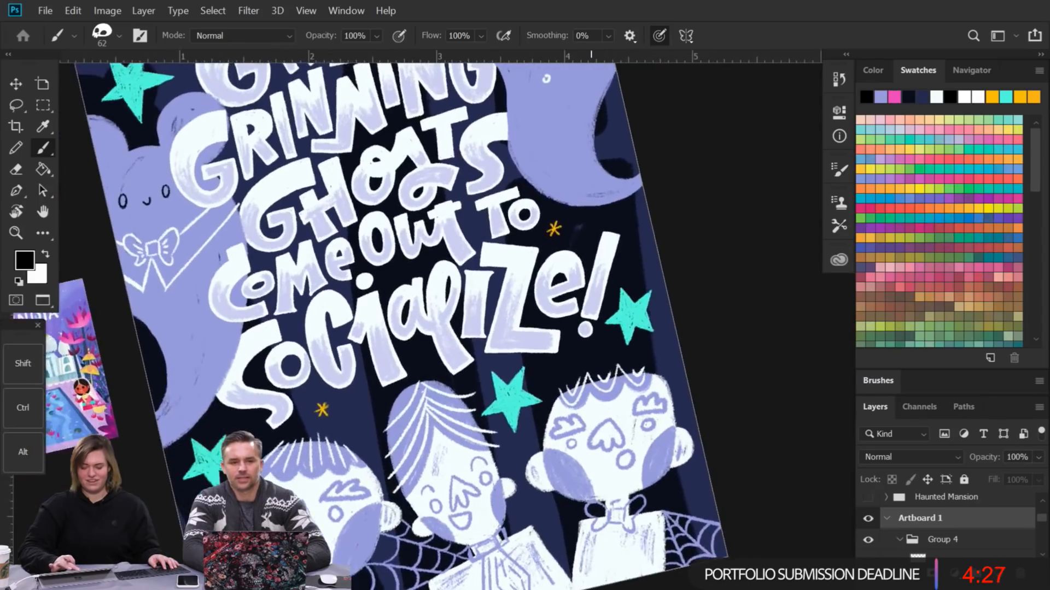
Step: Select Layer 36 in the poster artboard and sample the pale lavender from the Z in Socialize
scroll(437, 306, "up", 1)
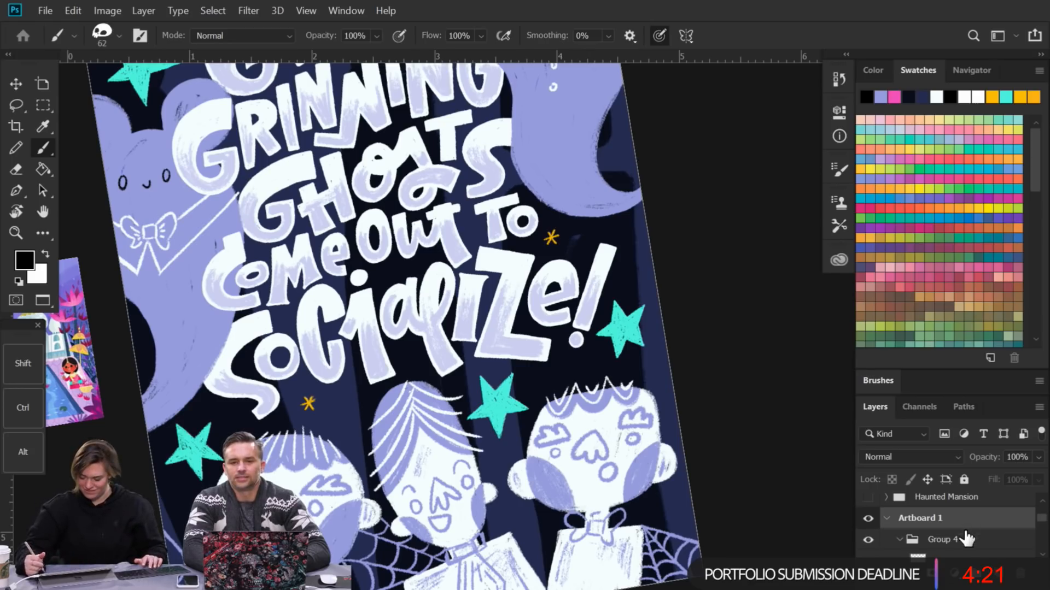
left_click_drag(1041, 525, 1041, 530)
left_click(973, 503)
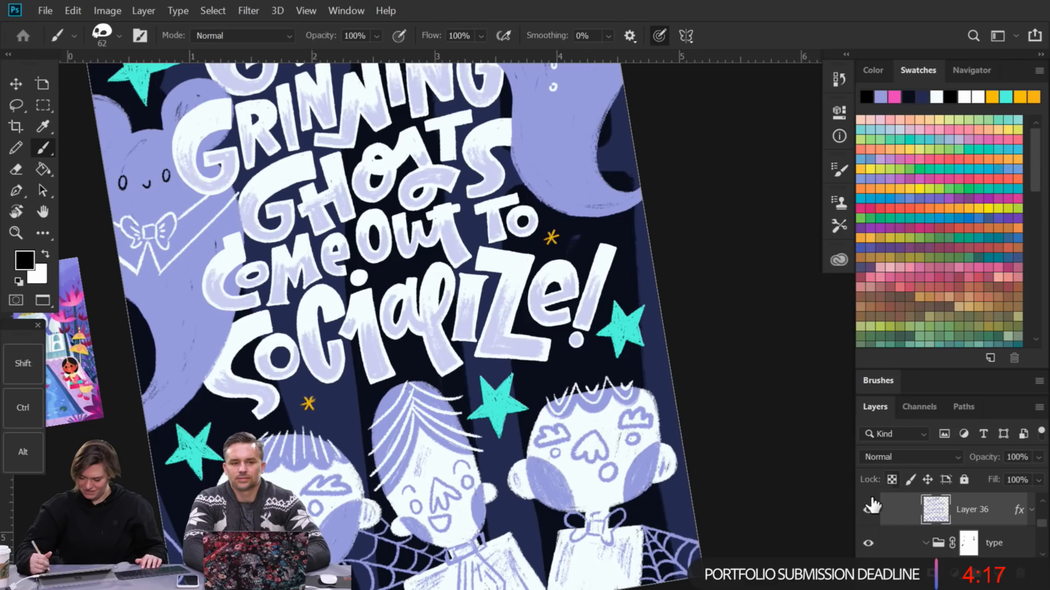
mouse_move(499, 406)
left_mouse_down()
mouse_move(492, 363)
mouse_move(521, 380)
mouse_move(519, 355)
left_mouse_up()
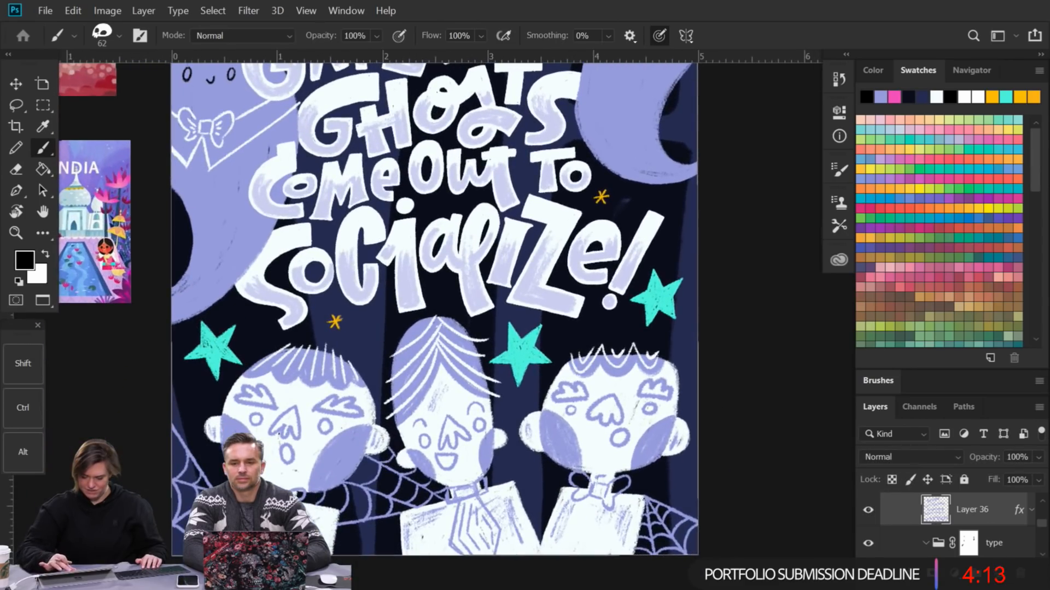
left_click_drag(692, 364, 697, 307)
left_click_drag(704, 427, 699, 306)
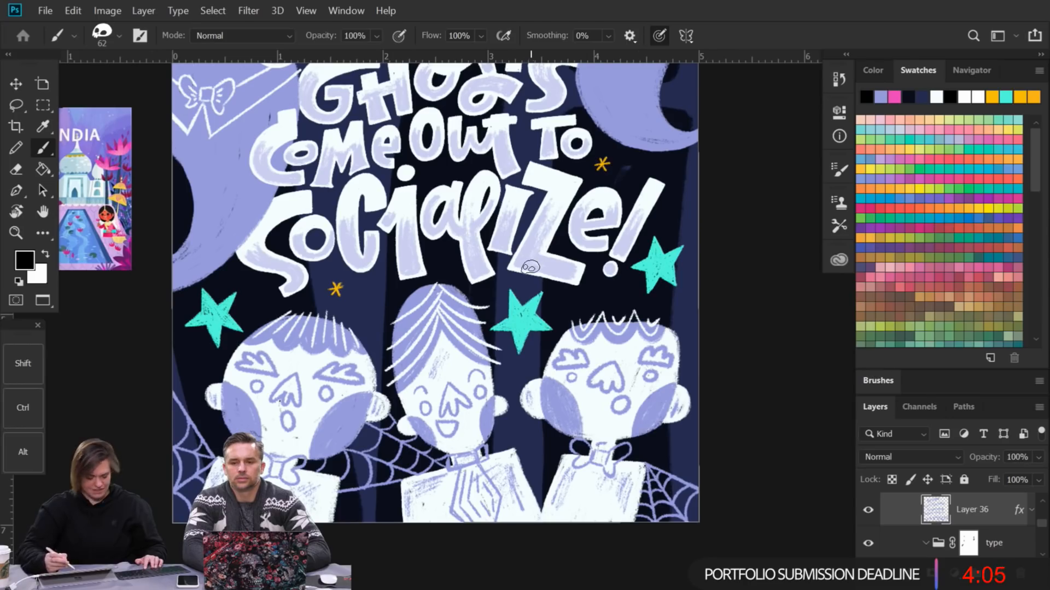
key("alt")
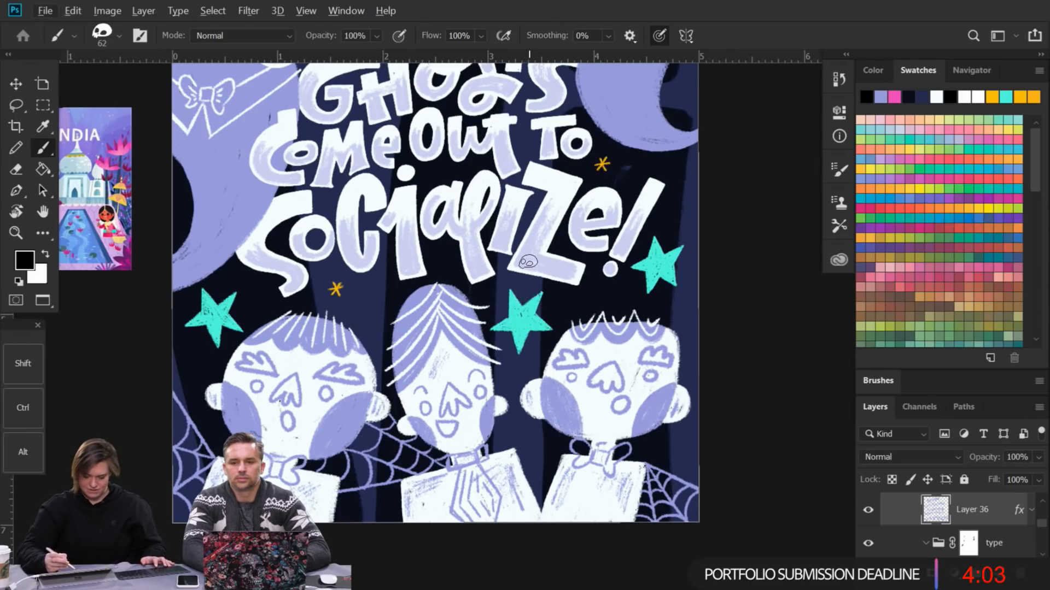
left_click(525, 256, "alt")
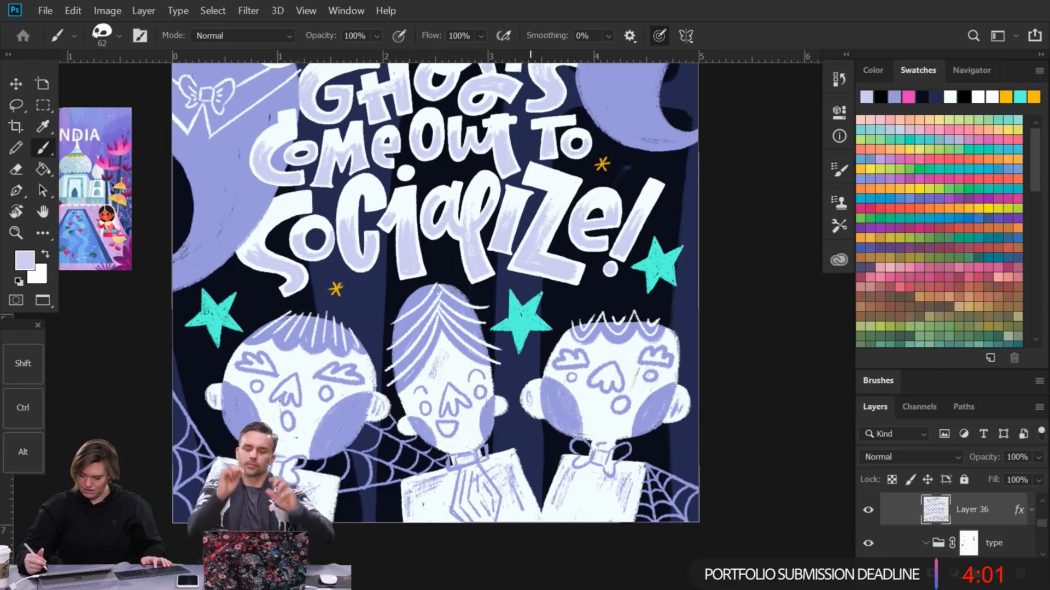
Step: Choose the textured brush preset whose name starts with "This will be good"
left_click(878, 381)
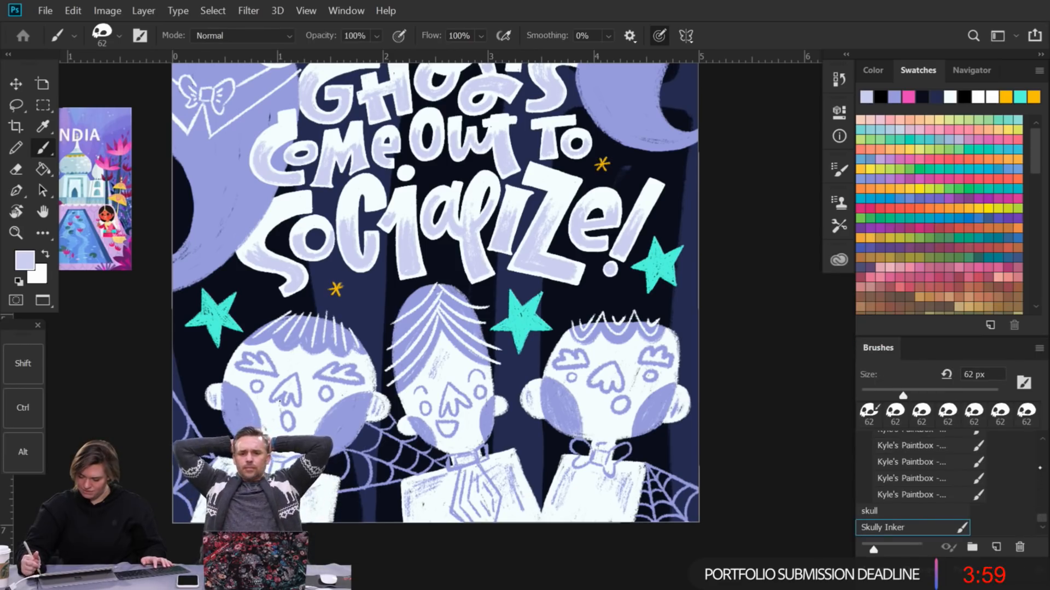
scroll(918, 482, "up", 2)
scroll(929, 481, "up", 10)
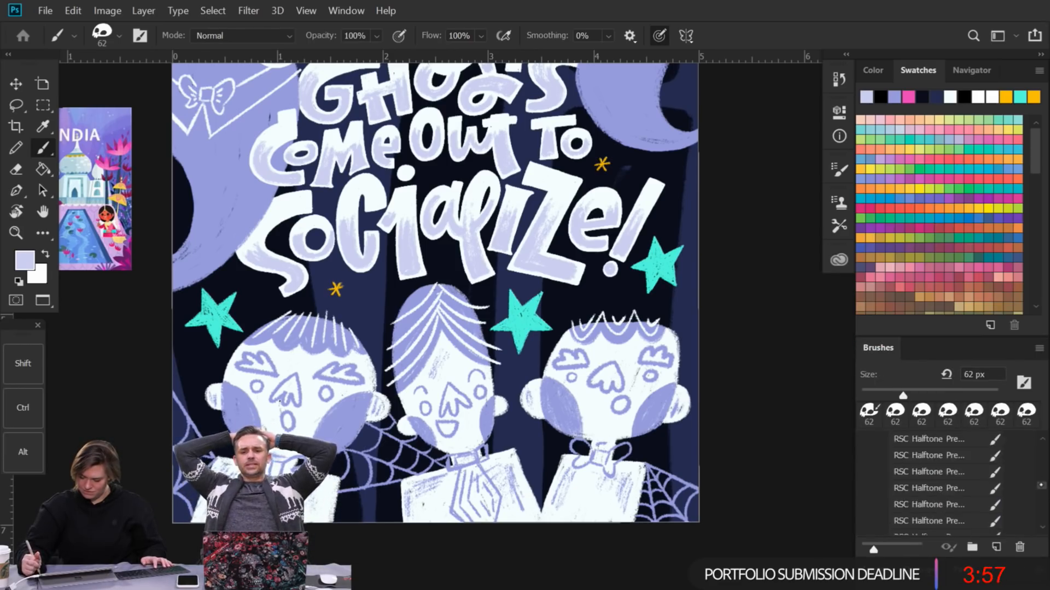
left_click_drag(1037, 448, 1036, 452)
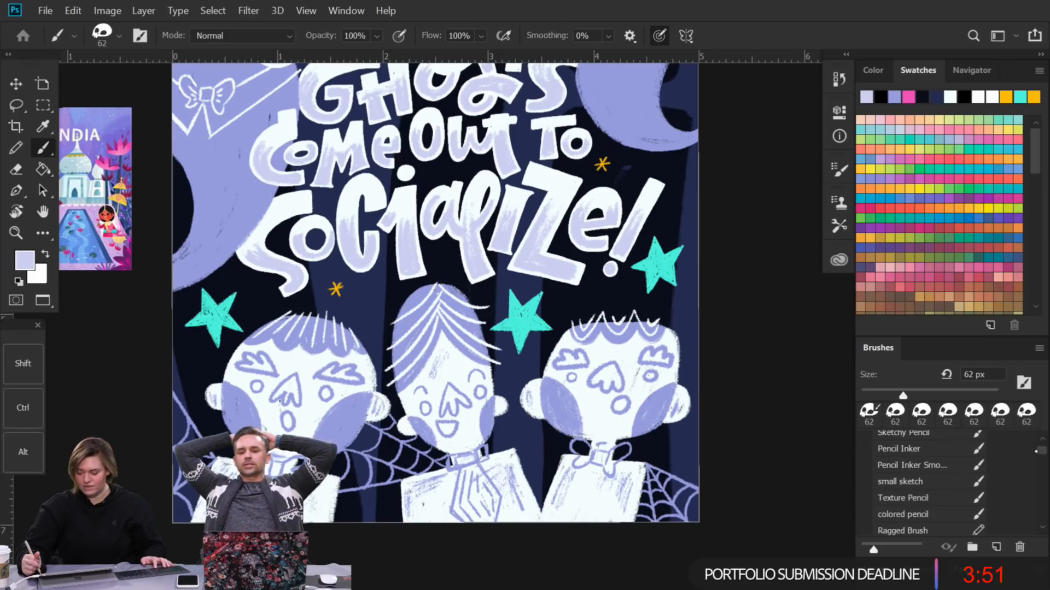
left_click_drag(1037, 451, 1036, 452)
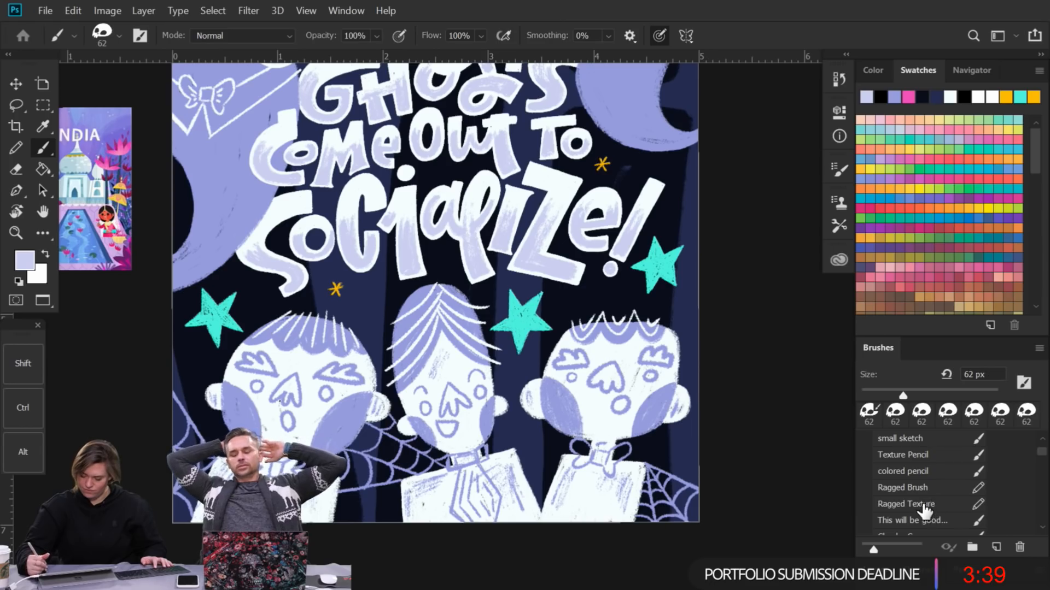
left_click(934, 523)
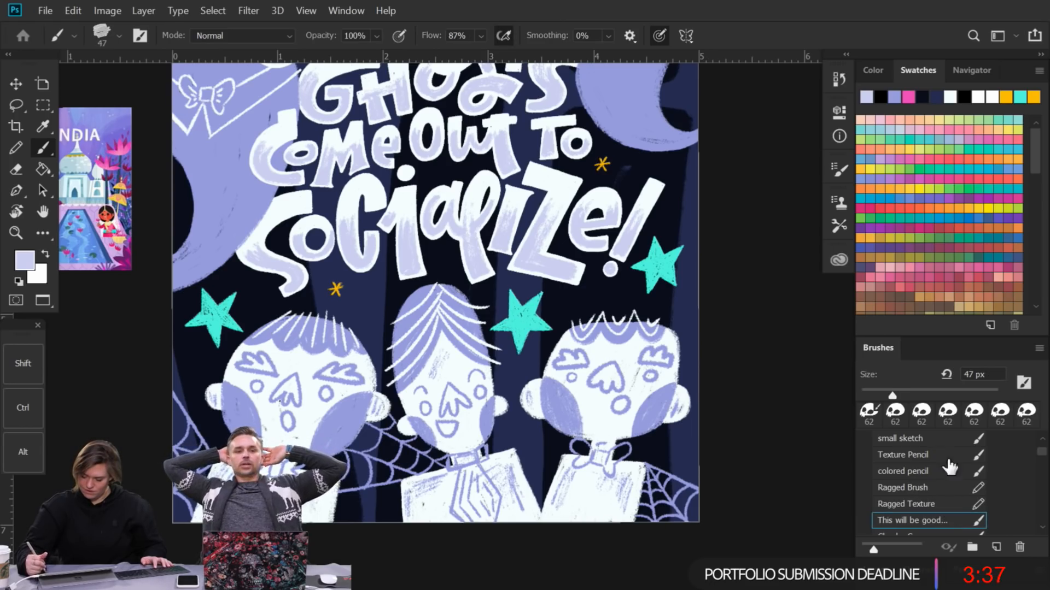
Step: Add a new empty layer directly above Layer 36
key("ctrl+equal")
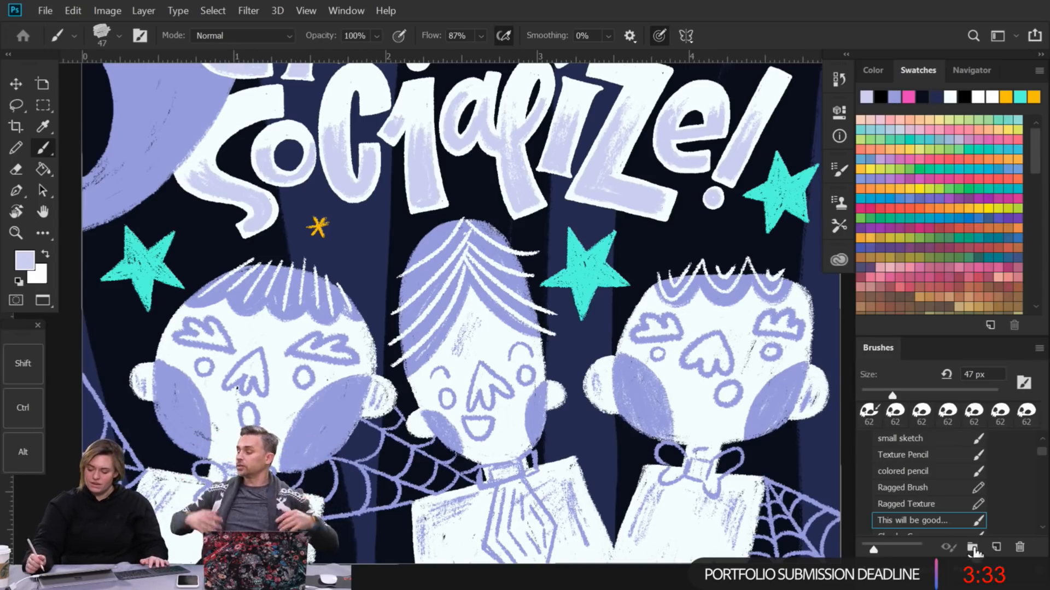
double_click(996, 570)
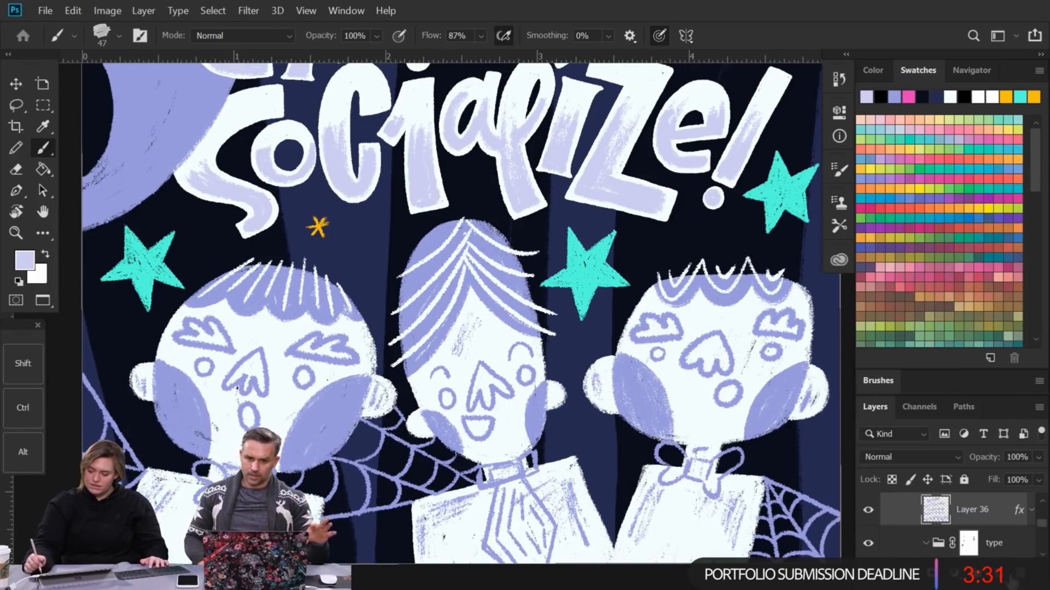
left_click(997, 577)
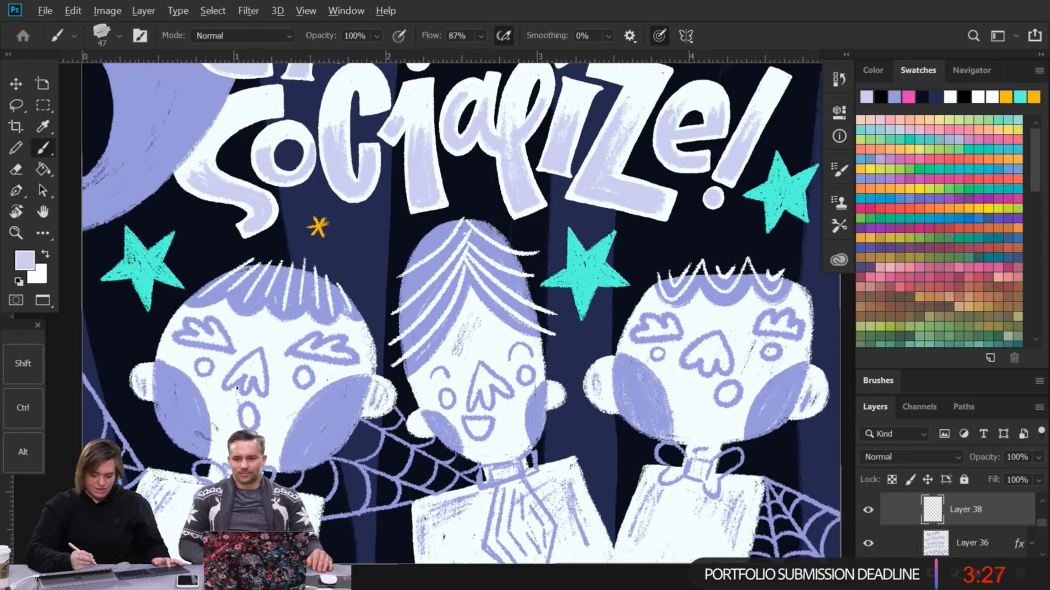
Step: Sample teal from a star and paint highlights along the left bust's head, ear and shoulder
left_click(143, 310, "alt")
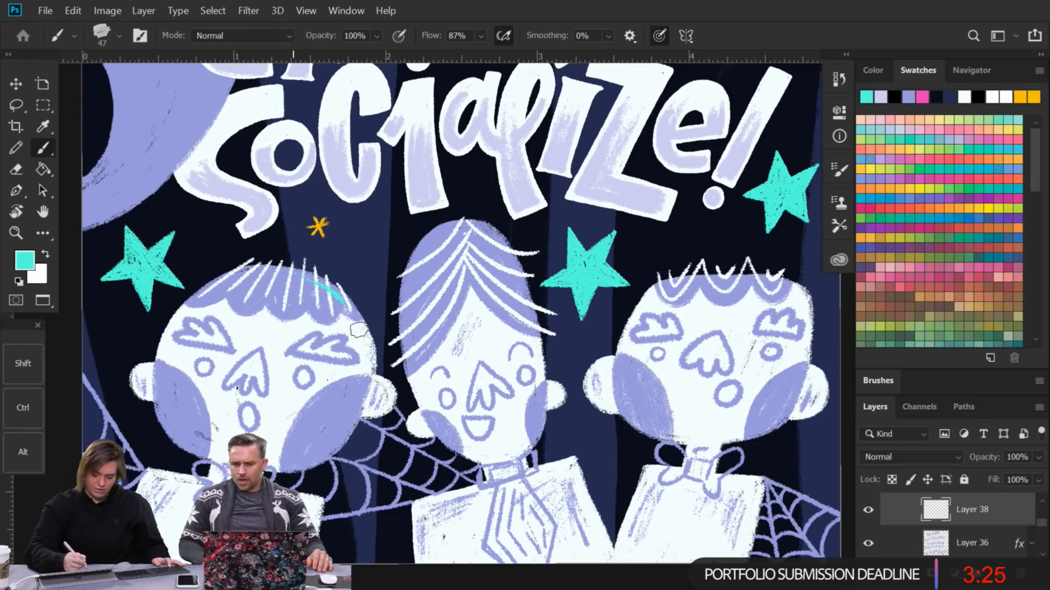
mouse_move(360, 343)
left_mouse_down()
mouse_move(353, 316)
mouse_move(360, 343)
left_mouse_up()
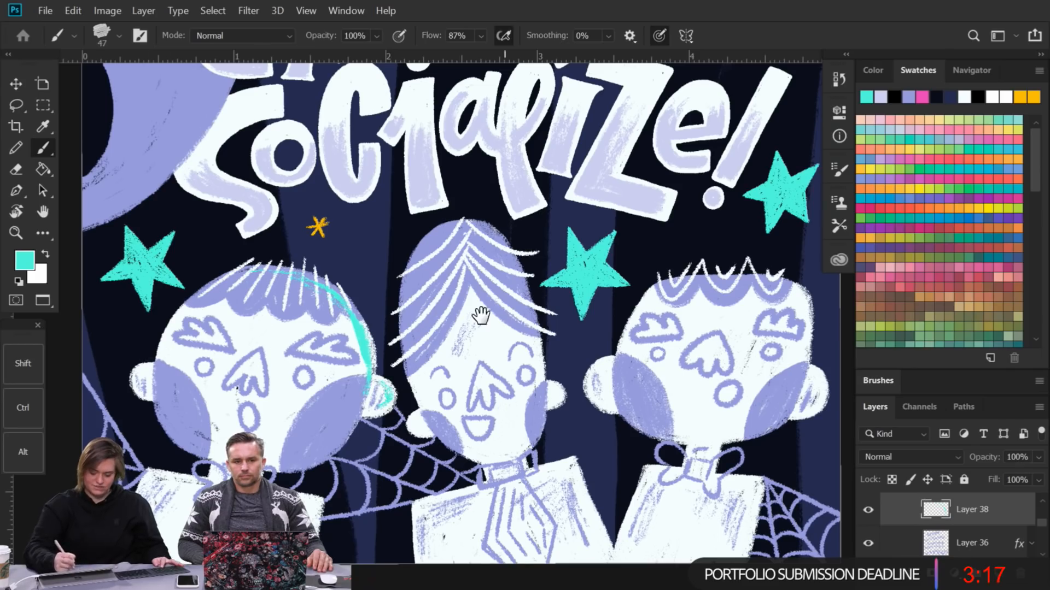
left_click_drag(429, 352, 359, 347)
left_click_drag(200, 488, 243, 498)
mouse_move(538, 276)
left_mouse_down()
mouse_move(531, 248)
mouse_move(456, 201)
left_mouse_up()
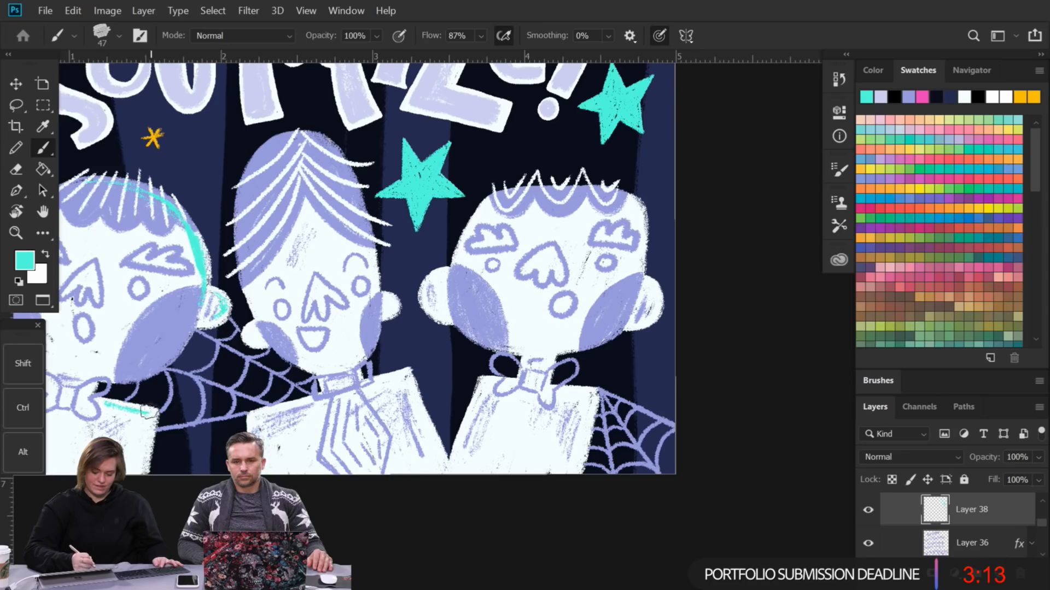
Step: Paint a teal highlight over the crown and down the right side of the middle bust's hair
mouse_move(519, 138)
left_mouse_down()
mouse_move(508, 349)
mouse_move(475, 476)
left_mouse_up()
left_click_drag(567, 84, 507, 264)
left_click_drag(478, 127, 369, 222)
left_click_drag(514, 134, 478, 267)
mouse_move(508, 309)
left_mouse_down()
mouse_move(500, 358)
mouse_move(512, 168)
left_mouse_up()
key("ctrl+z")
left_click_drag(520, 355, 531, 213)
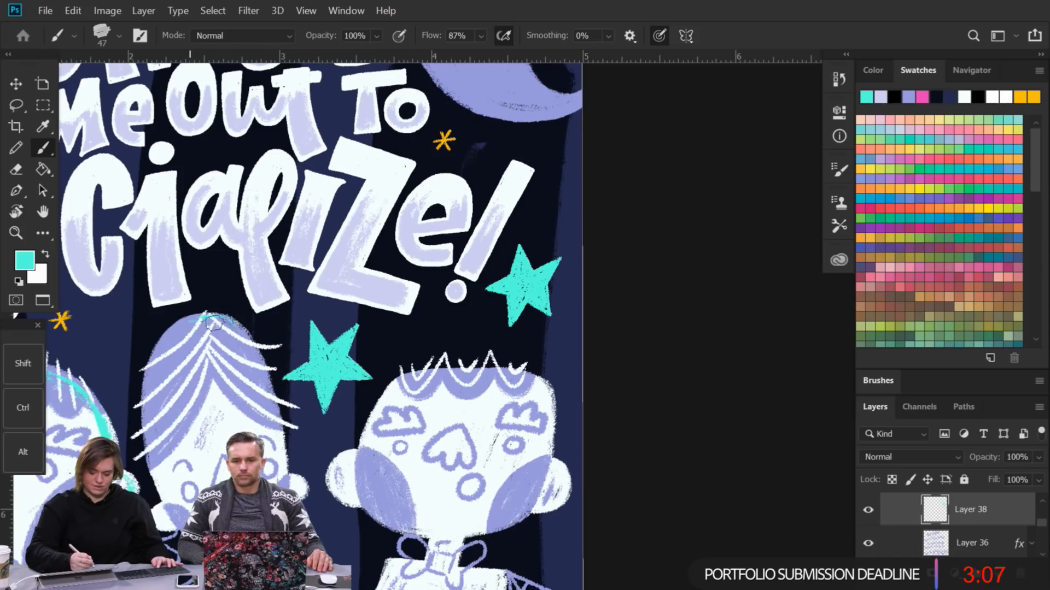
left_click_drag(241, 348, 253, 365)
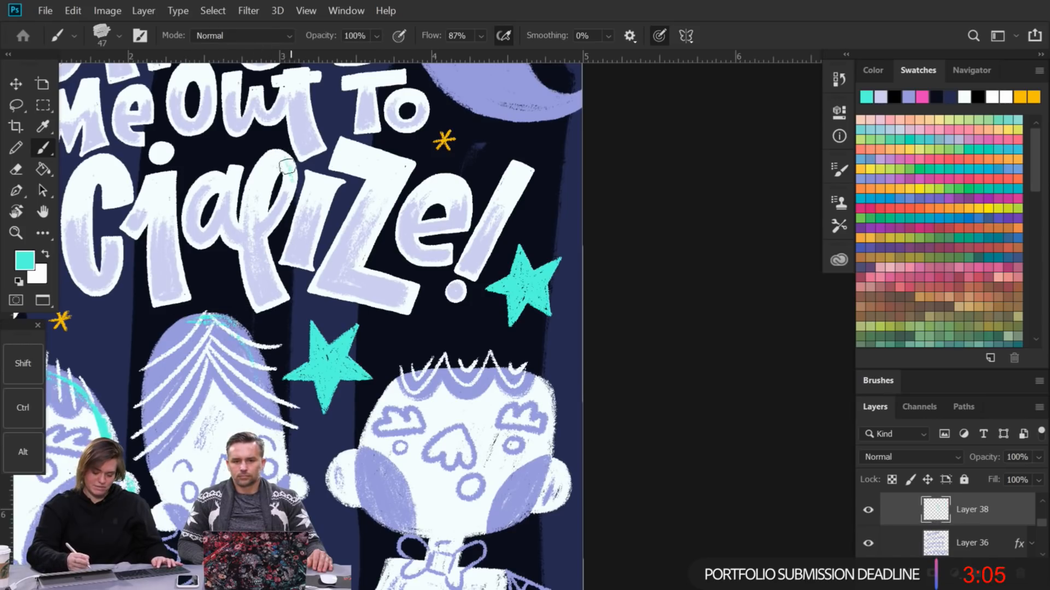
Step: Brush teal highlights onto the upper edges of the l, i, Z, e and exclamation mark in Socialize
left_click_drag(291, 185, 273, 157)
left_click_drag(335, 182, 331, 181)
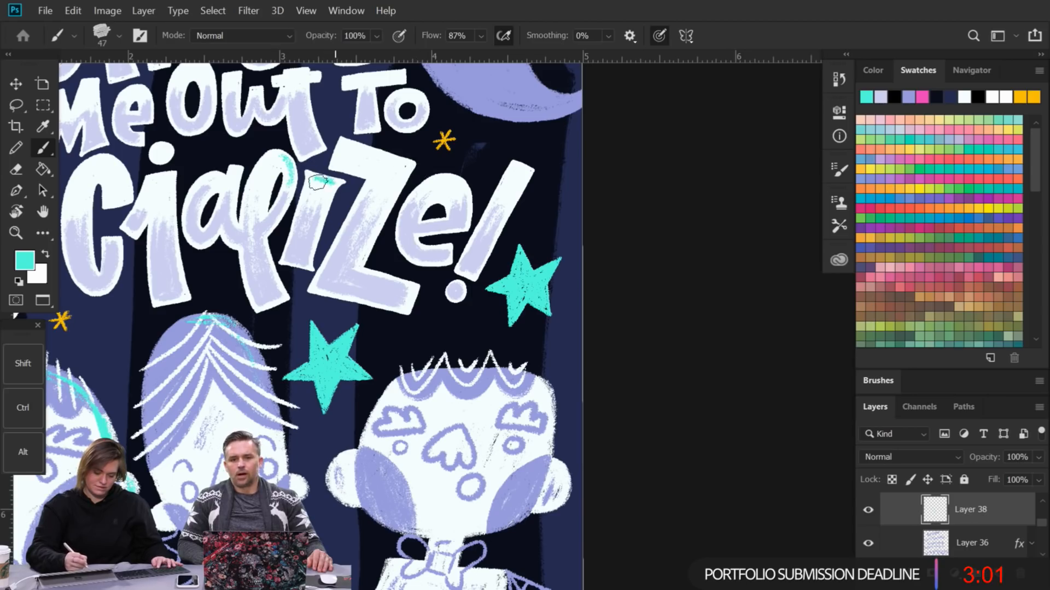
mouse_move(357, 149)
left_mouse_down()
mouse_move(406, 168)
mouse_move(389, 161)
mouse_move(403, 174)
mouse_move(387, 204)
mouse_move(460, 190)
left_mouse_up()
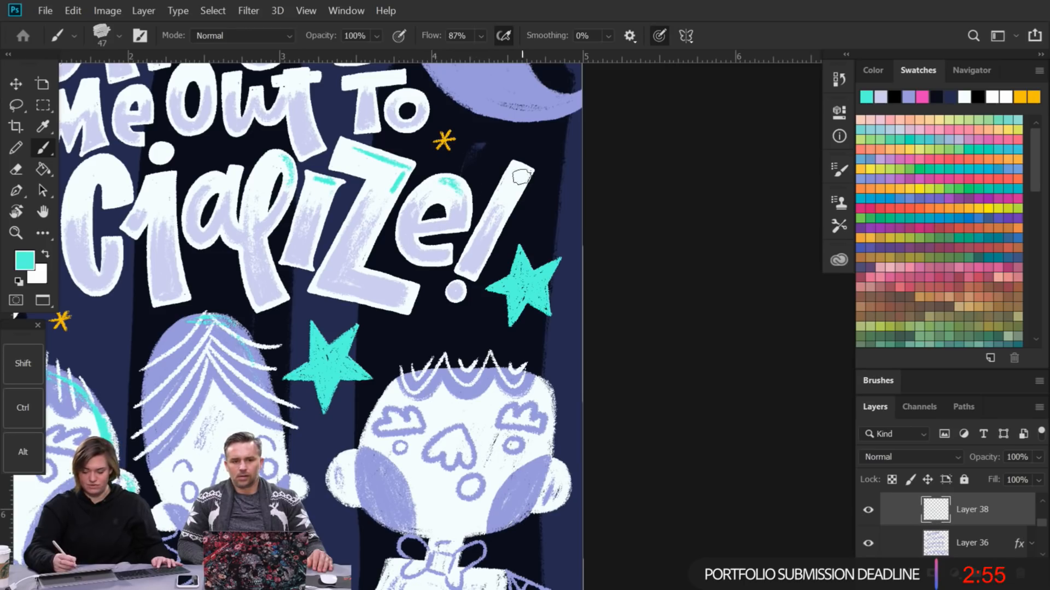
left_click_drag(521, 176, 529, 165)
left_click_drag(508, 207, 515, 177)
Step: Brush matching teal highlights onto the tops of the S, o, C, i and a in Socialize
mouse_move(211, 176)
left_mouse_down()
mouse_move(228, 183)
mouse_move(238, 171)
left_mouse_up()
mouse_move(326, 210)
left_mouse_down()
mouse_move(476, 222)
mouse_move(651, 211)
left_mouse_up()
left_click_drag(474, 184, 499, 189)
mouse_move(484, 144)
left_mouse_down()
mouse_move(445, 182)
mouse_move(430, 162)
mouse_move(443, 182)
mouse_move(407, 206)
left_mouse_up()
left_click_drag(506, 268, 571, 228)
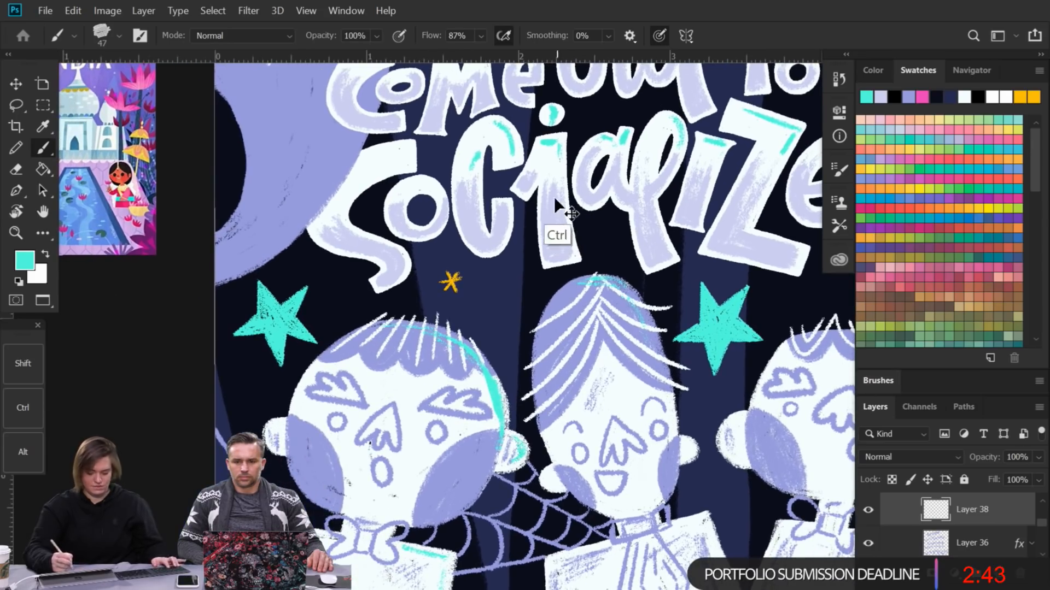
left_click_drag(403, 147, 370, 154)
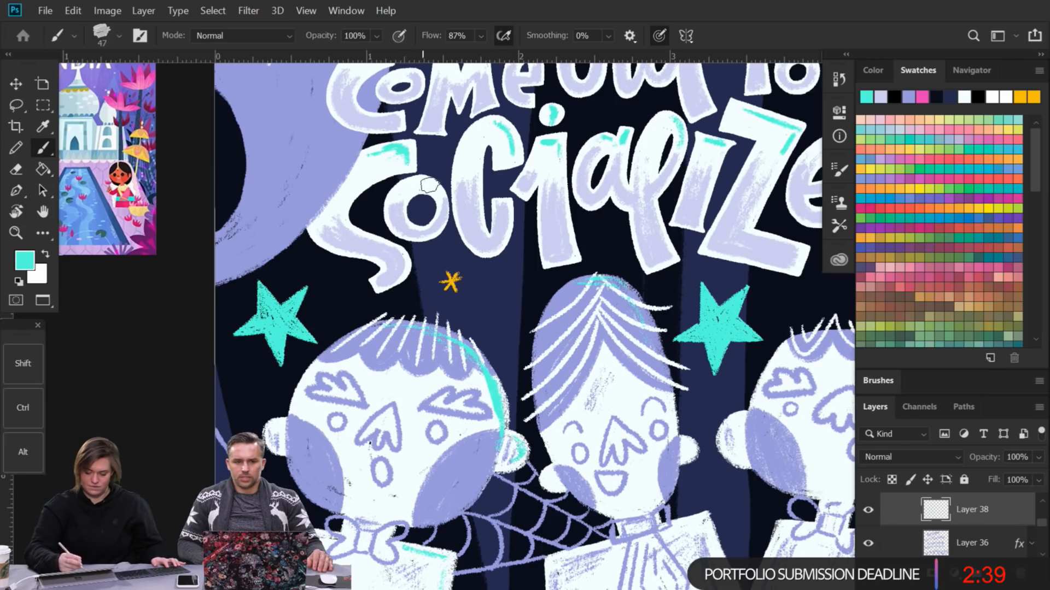
left_click_drag(436, 191, 414, 187)
Step: Paint a teal highlight across the right bust's hairline and down the right side of its forehead
left_click_drag(752, 289, 536, 188)
mouse_move(378, 170)
left_mouse_down()
mouse_move(421, 202)
mouse_move(429, 261)
left_mouse_up()
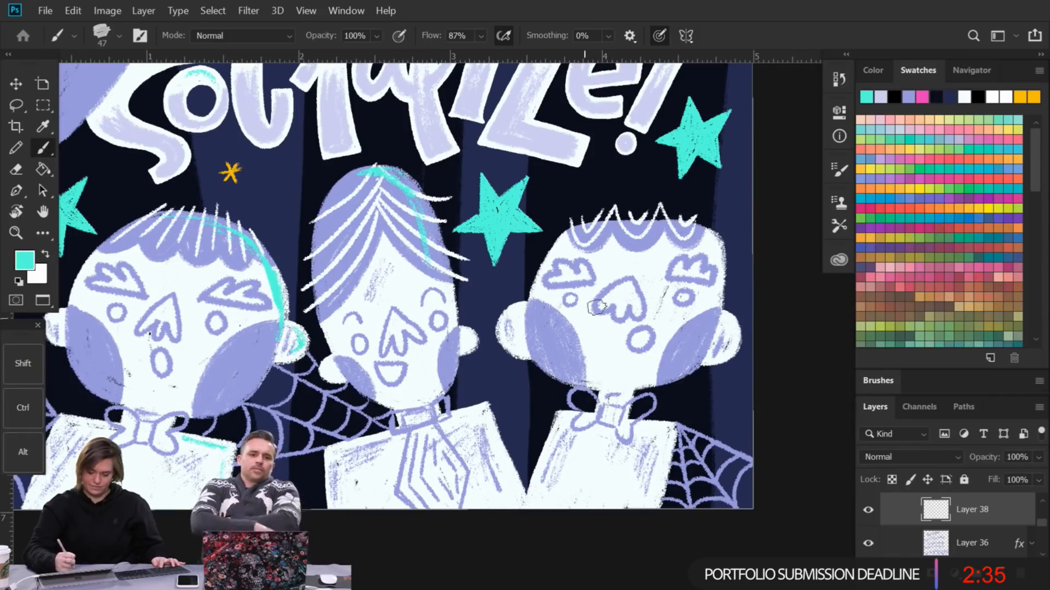
mouse_move(618, 234)
left_mouse_down()
mouse_move(675, 239)
mouse_move(697, 258)
mouse_move(695, 239)
mouse_move(708, 275)
left_mouse_up()
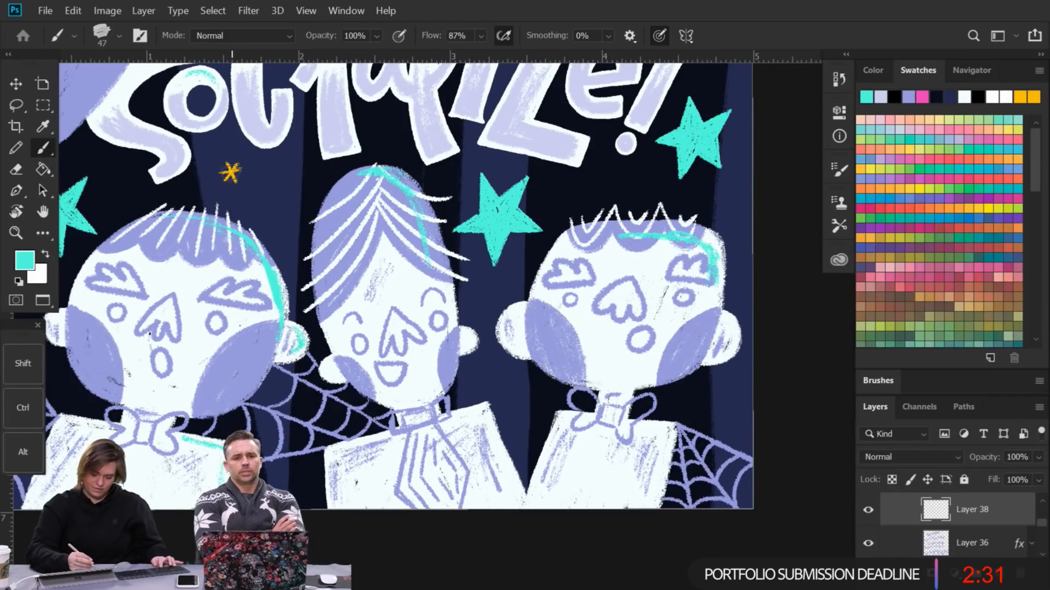
Step: Try filling the left bust's eyes with orange sampled from the small asterisk star
key("super")
key("super")
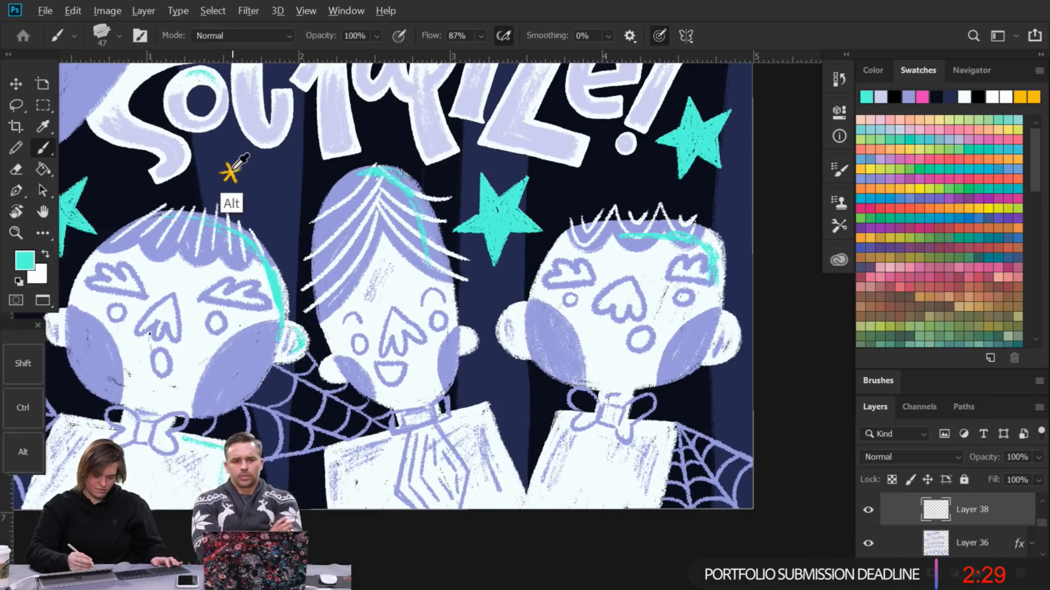
left_click(230, 171, "alt")
left_click(115, 312)
key("ctrl+z")
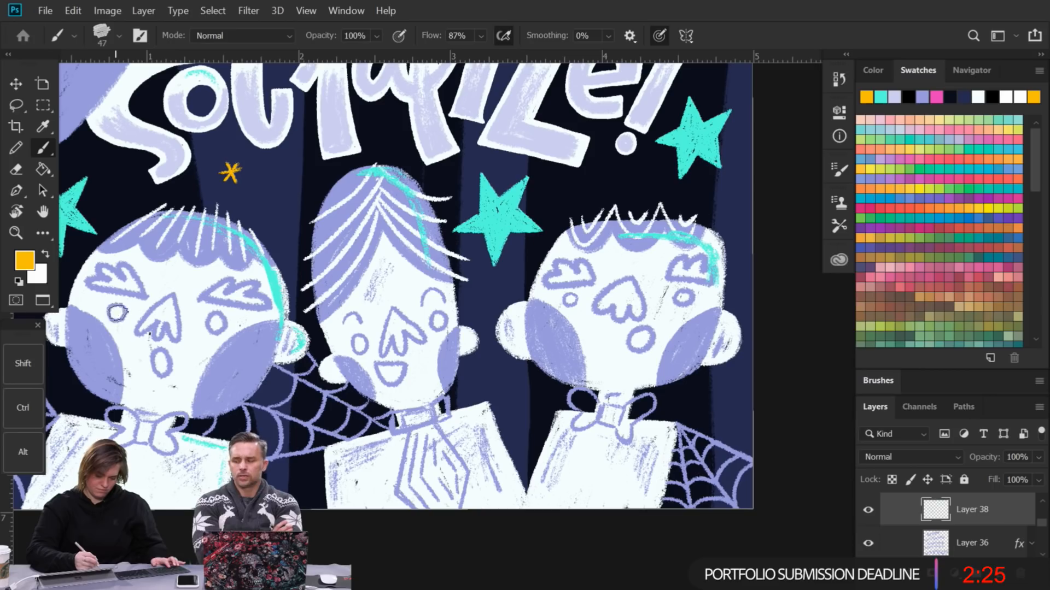
left_click(117, 314)
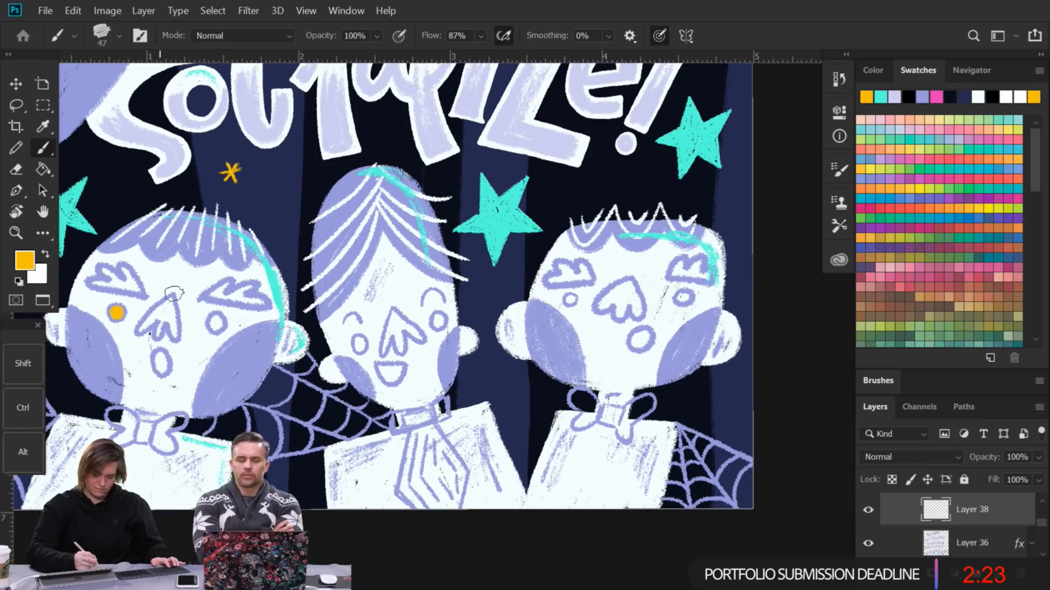
left_click(215, 324)
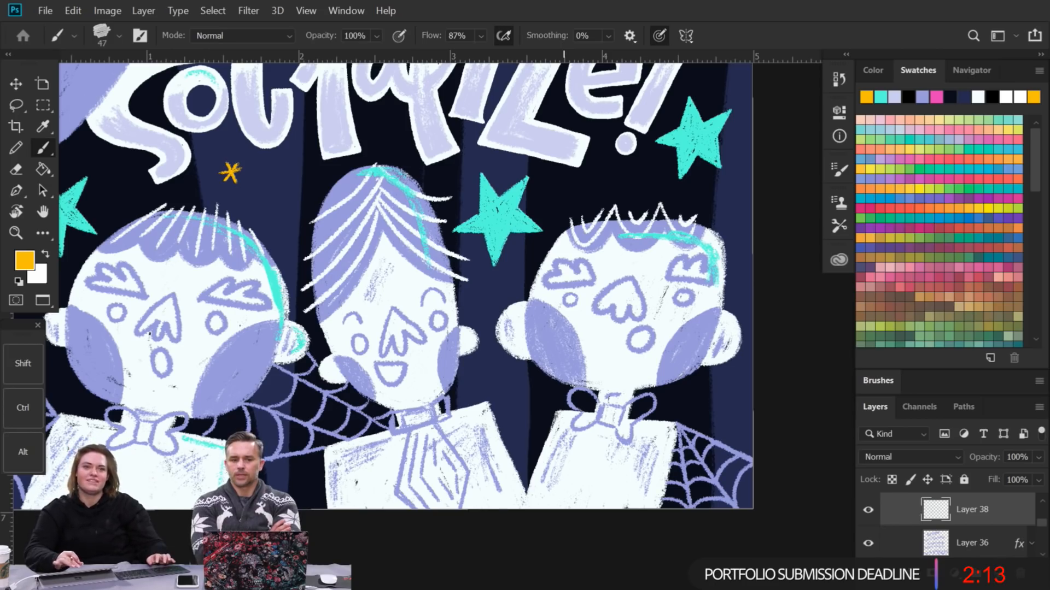
Step: Try an orange highlight on the M of Grim and undo the stroke
scroll(439, 413, "down", 10)
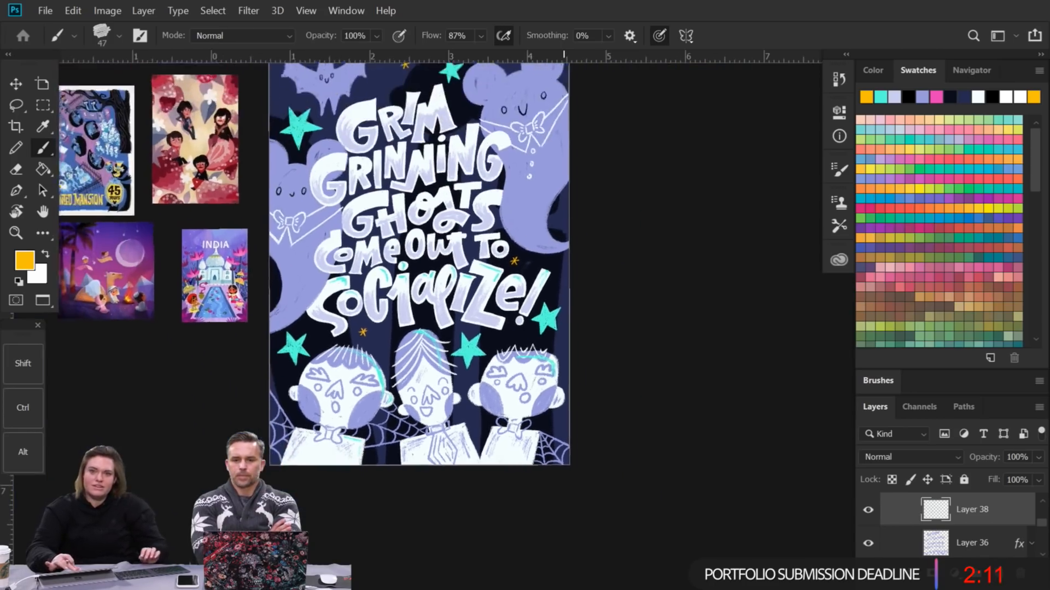
scroll(462, 410, "up", 5)
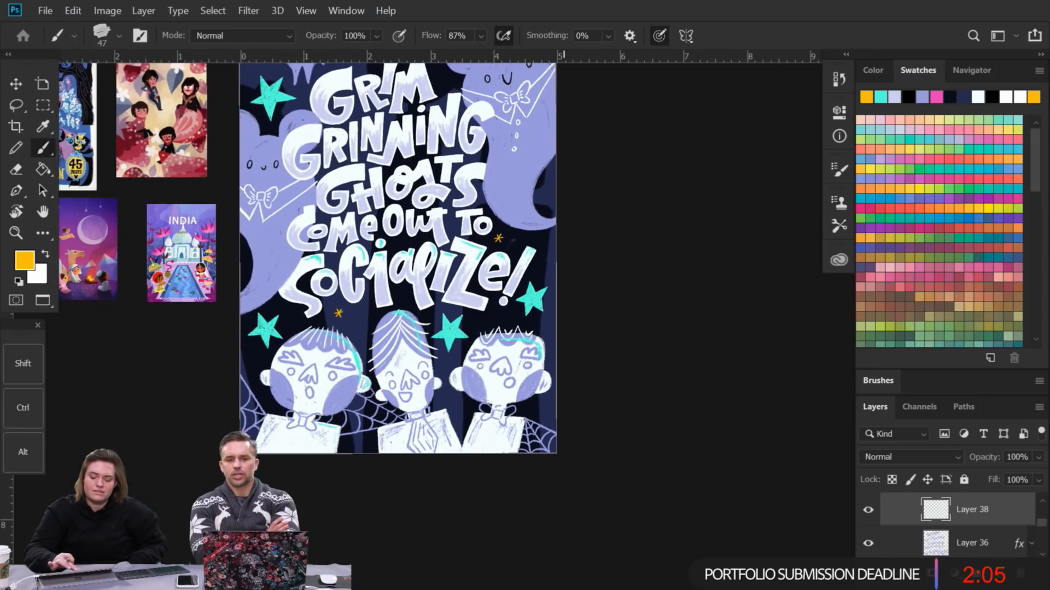
scroll(399, 273, "up", 3)
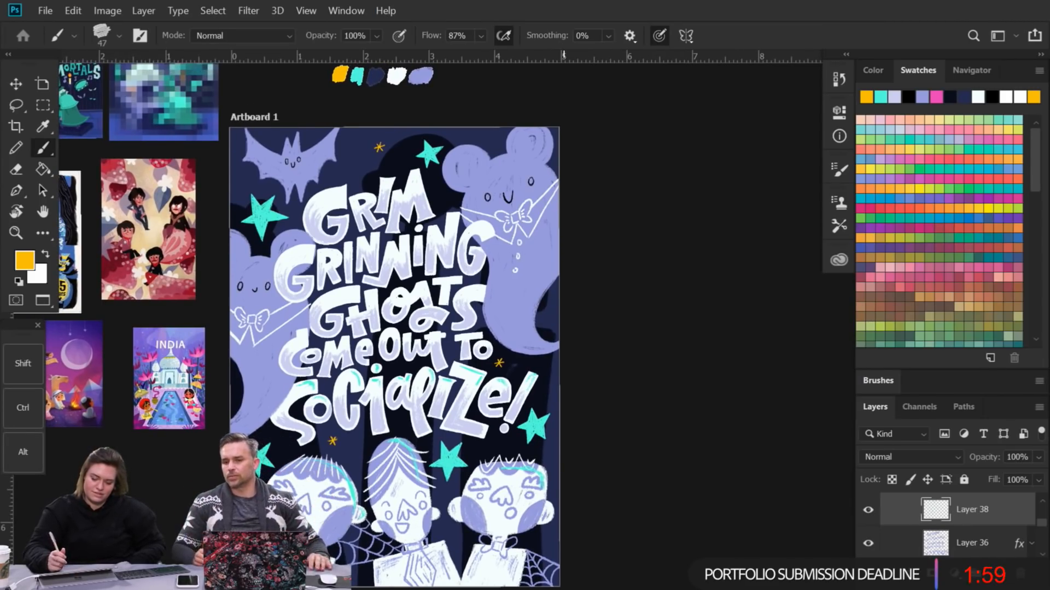
scroll(564, 273, "up", 1)
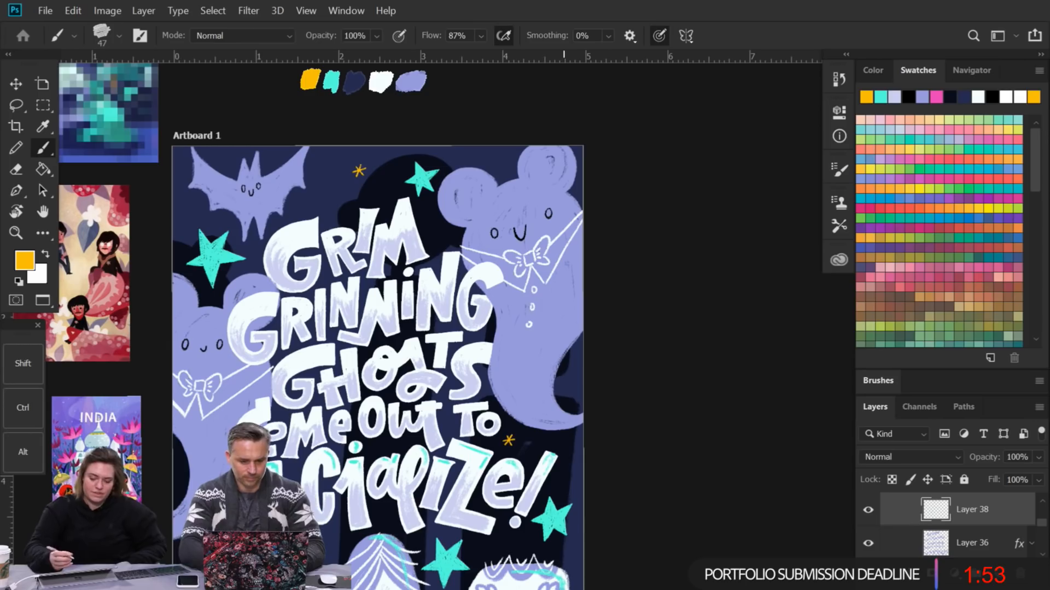
left_click_drag(406, 198, 410, 225)
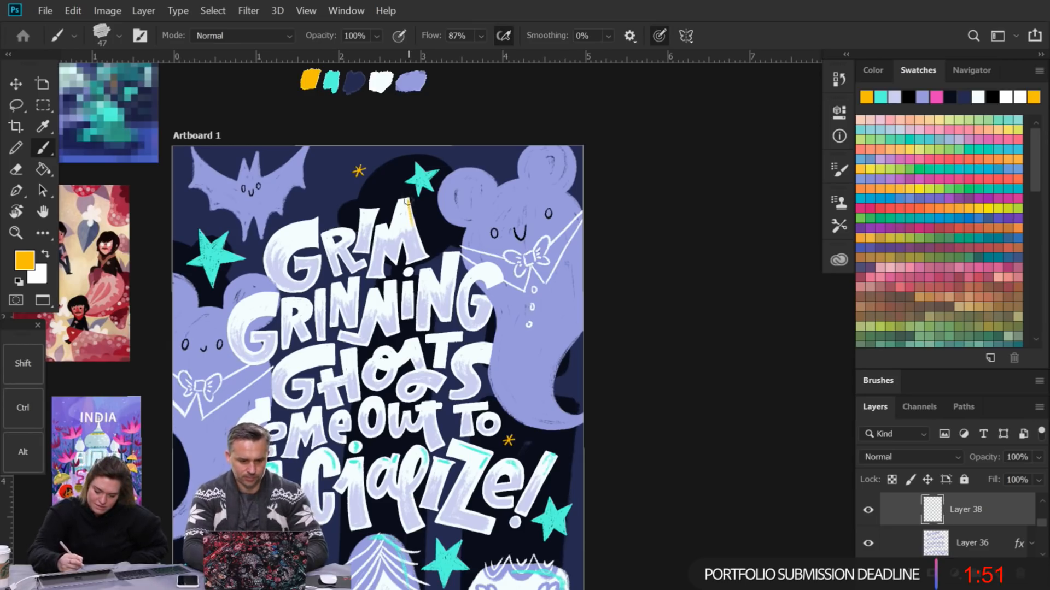
key("ctrl+z")
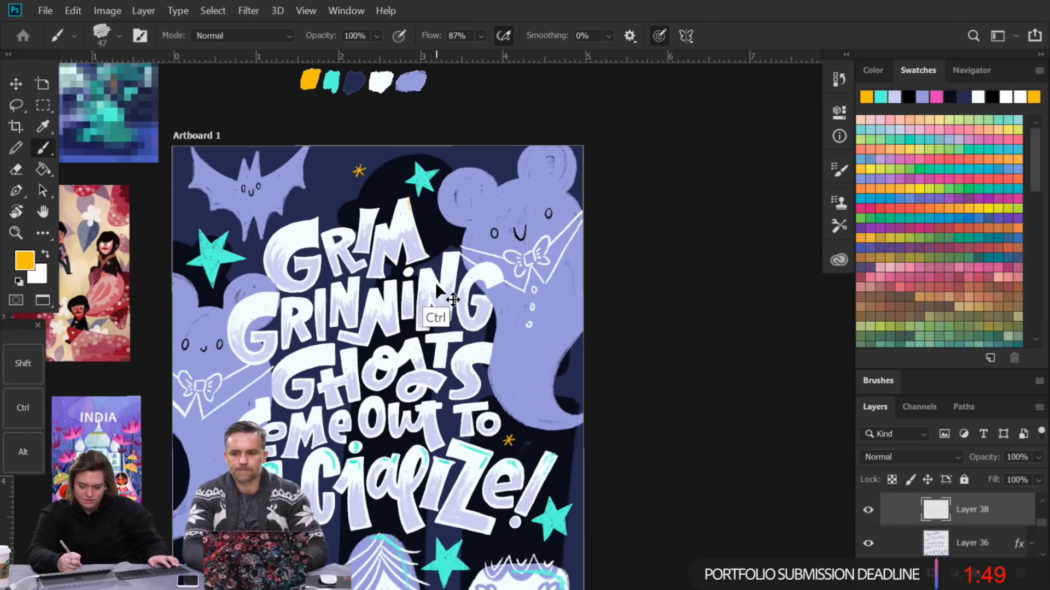
Step: Try teal highlights along the top edges of the letters in Grim and Grinning
left_click(879, 96)
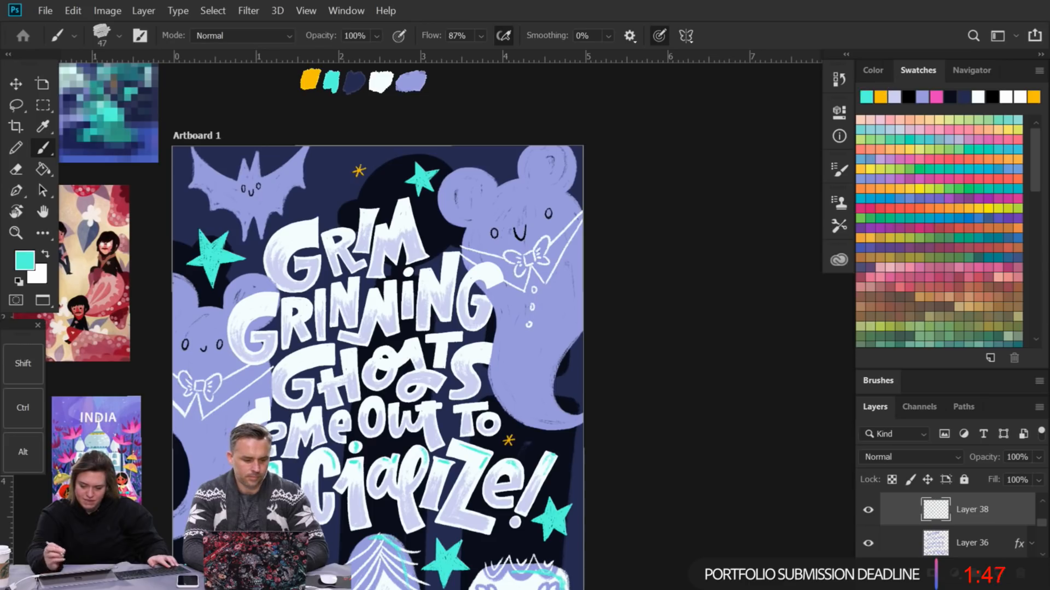
left_click_drag(408, 197, 413, 215)
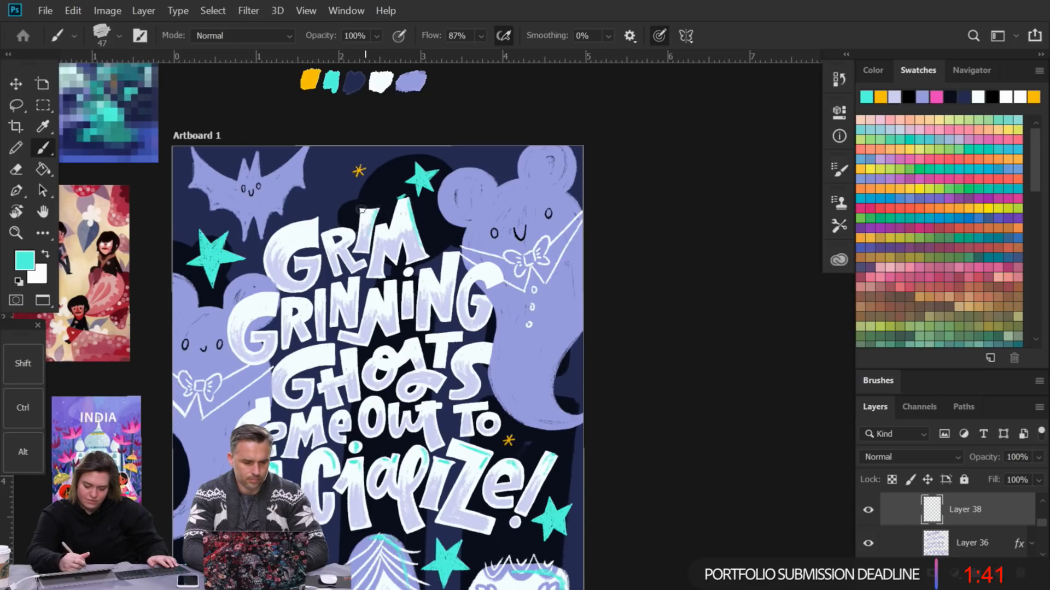
mouse_move(365, 208)
left_mouse_down()
mouse_move(383, 309)
mouse_move(326, 234)
left_mouse_up()
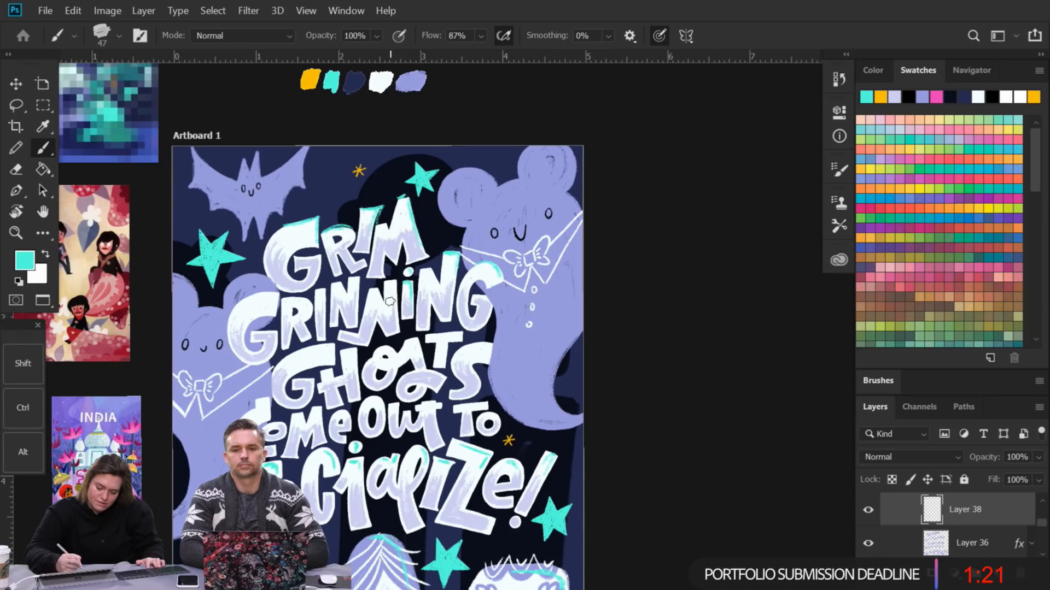
Step: Review the highlighted lettering and delete the teal highlight layer, Layer 38
scroll(413, 235, "up", 5)
scroll(413, 281, "down", 7)
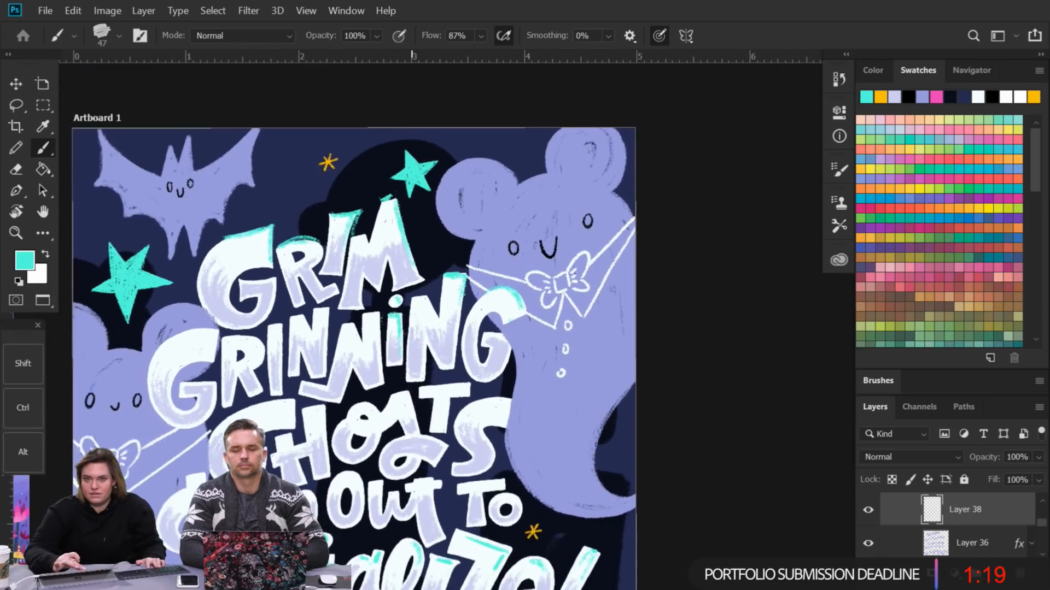
scroll(413, 281, "up", 3)
scroll(412, 281, "down", 4)
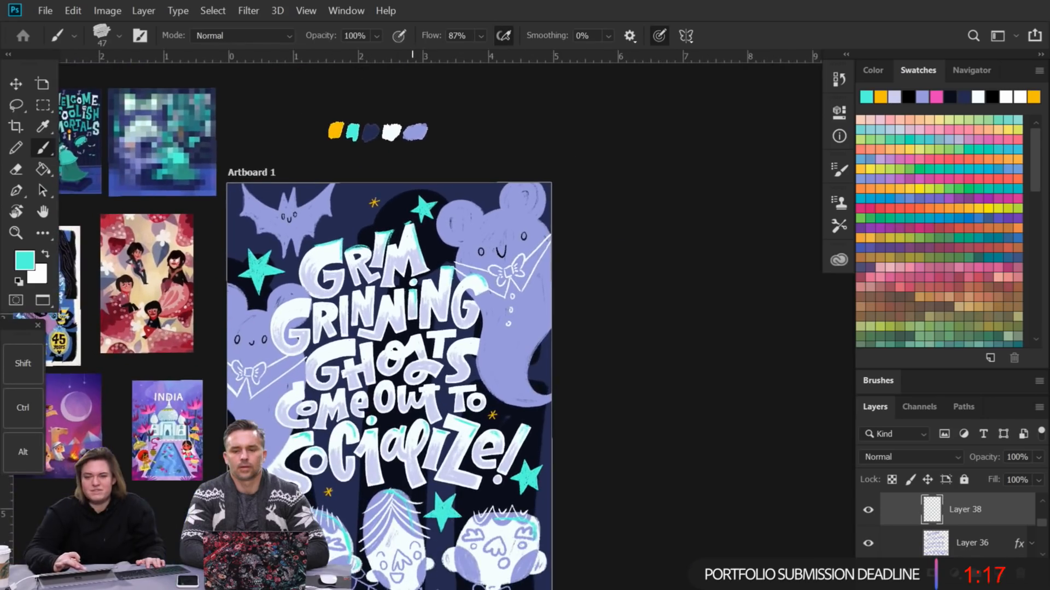
scroll(410, 306, "up", 3)
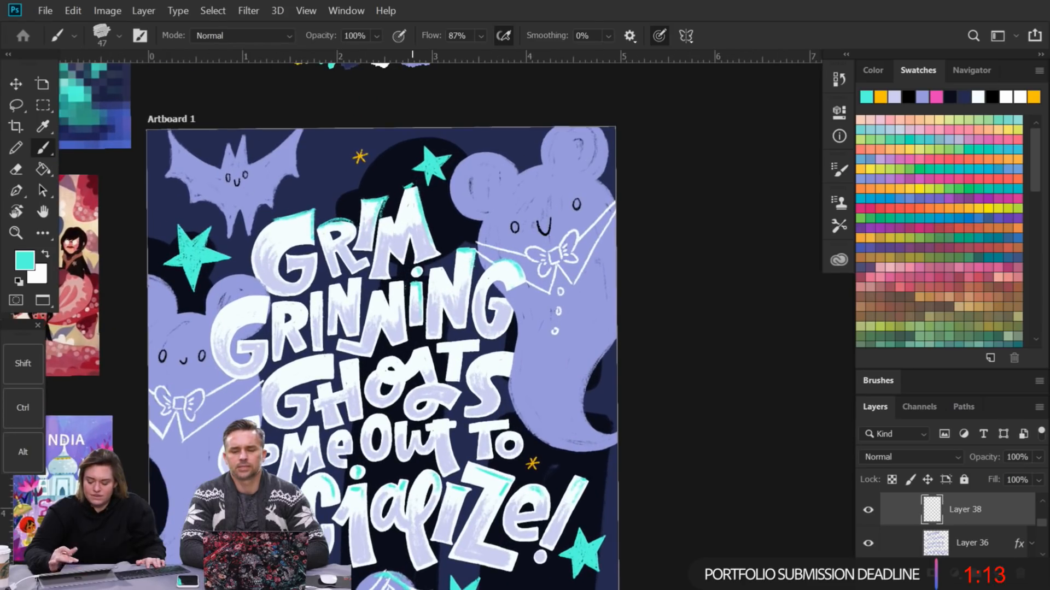
key("Delete")
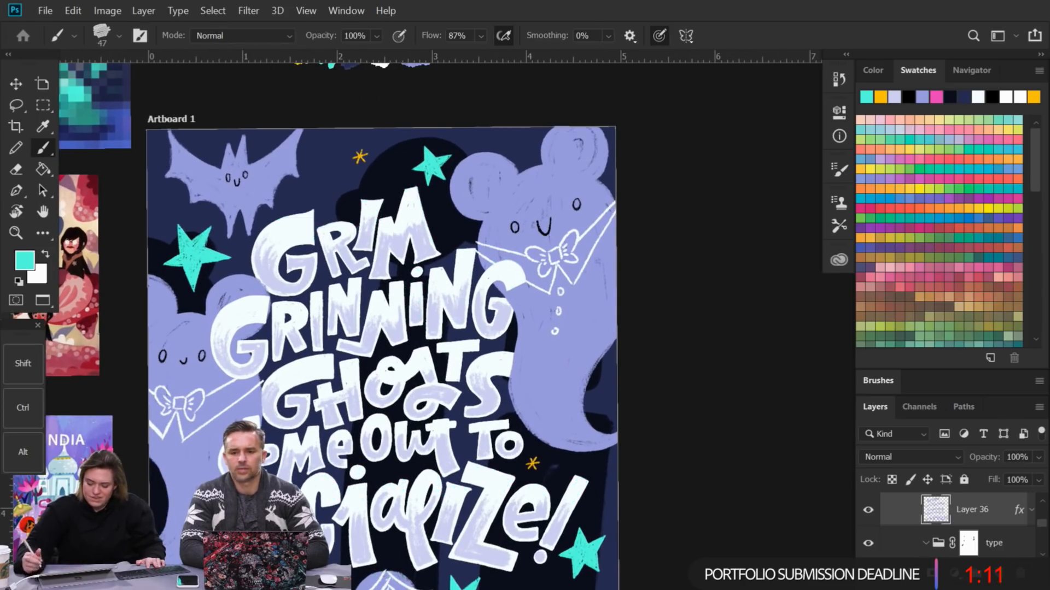
Step: Rasterize the layer style of Layer 36, the lettering's shading, and clip a new empty layer to it
left_click_drag(394, 328, 416, 301)
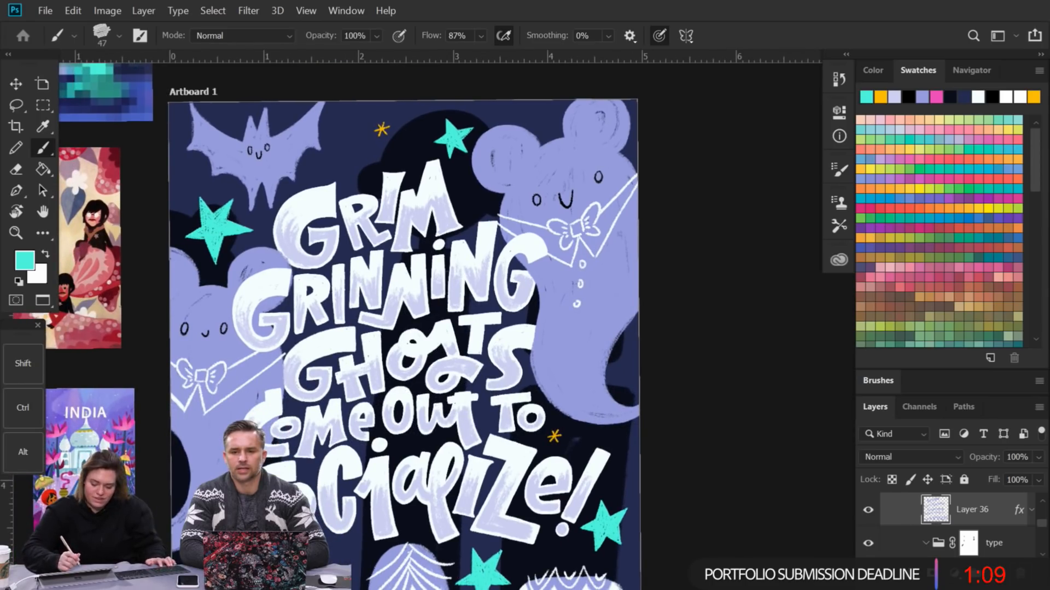
right_click(469, 373, "ctrl")
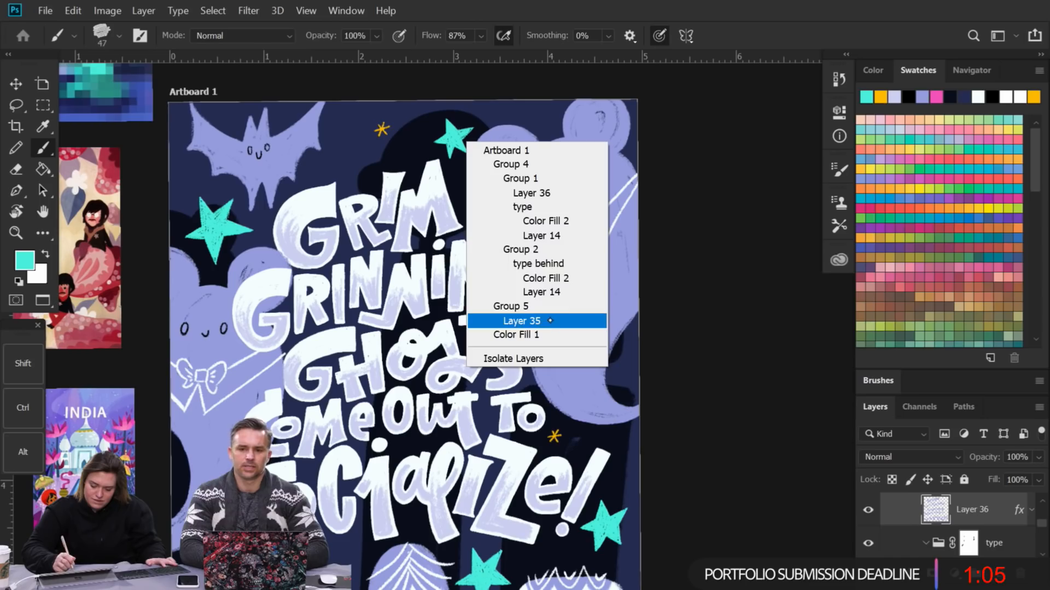
left_click(563, 193)
left_click(868, 510)
left_click(869, 510)
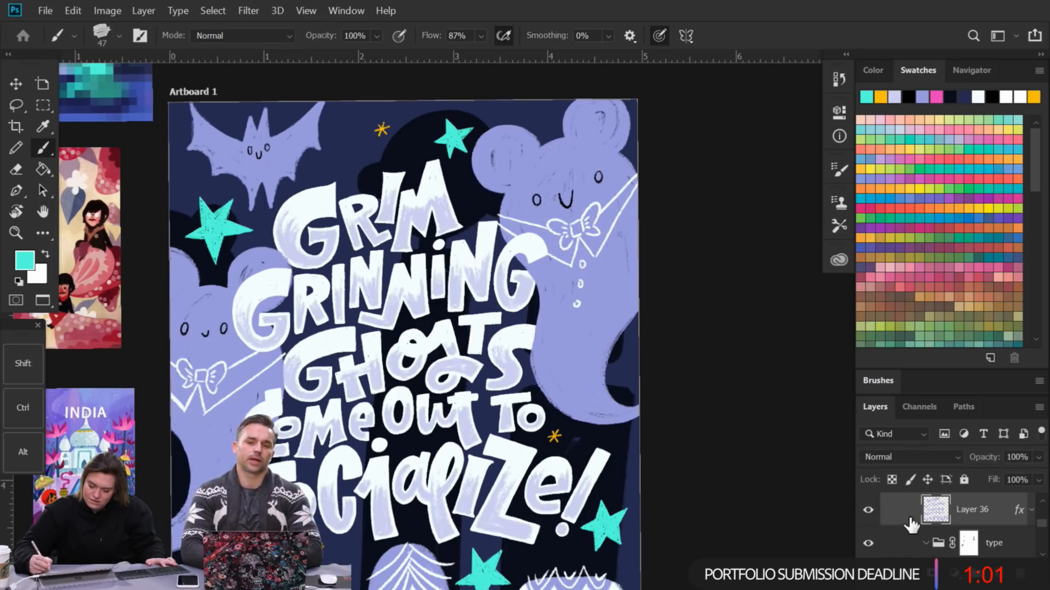
right_click(998, 512)
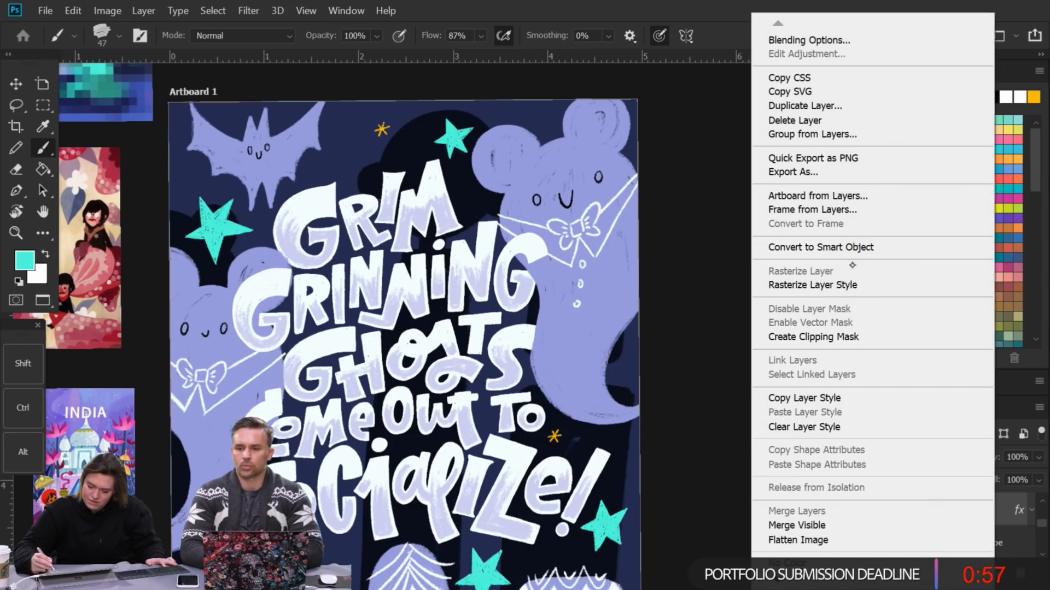
left_click(856, 285)
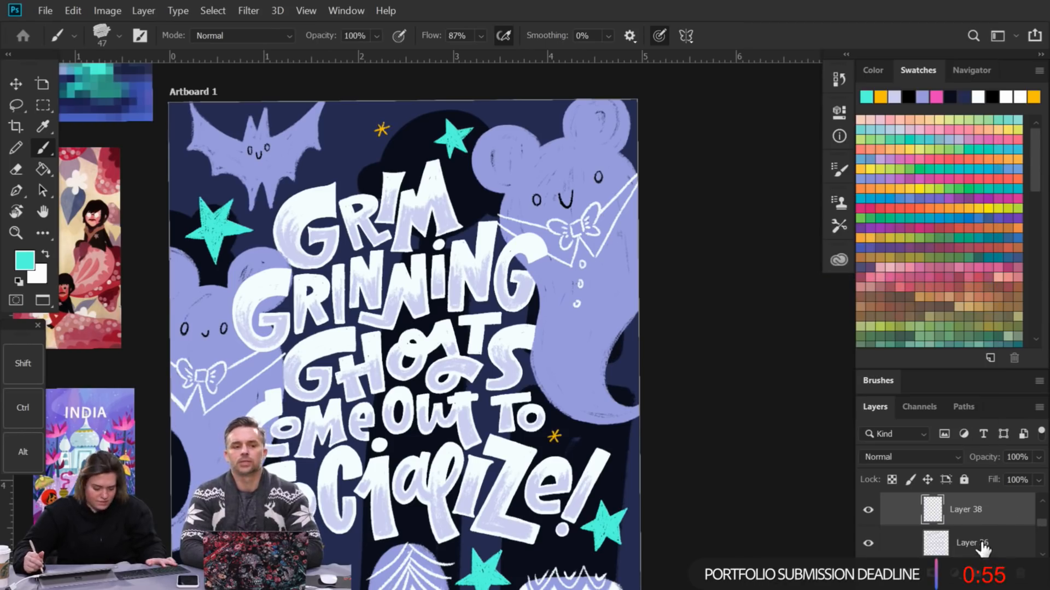
left_click(978, 527, "alt")
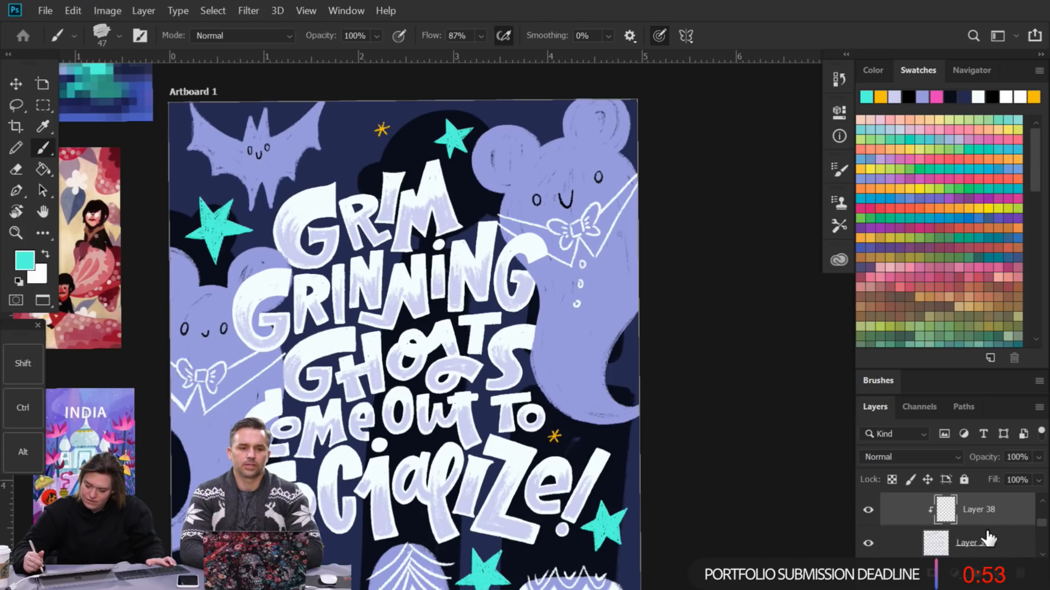
Step: Try painting teal over the shading of the G and R in Grim, and undo the strokes
scroll(350, 306, "down", 3)
scroll(349, 307, "up", 2)
left_click_drag(350, 350, 373, 232)
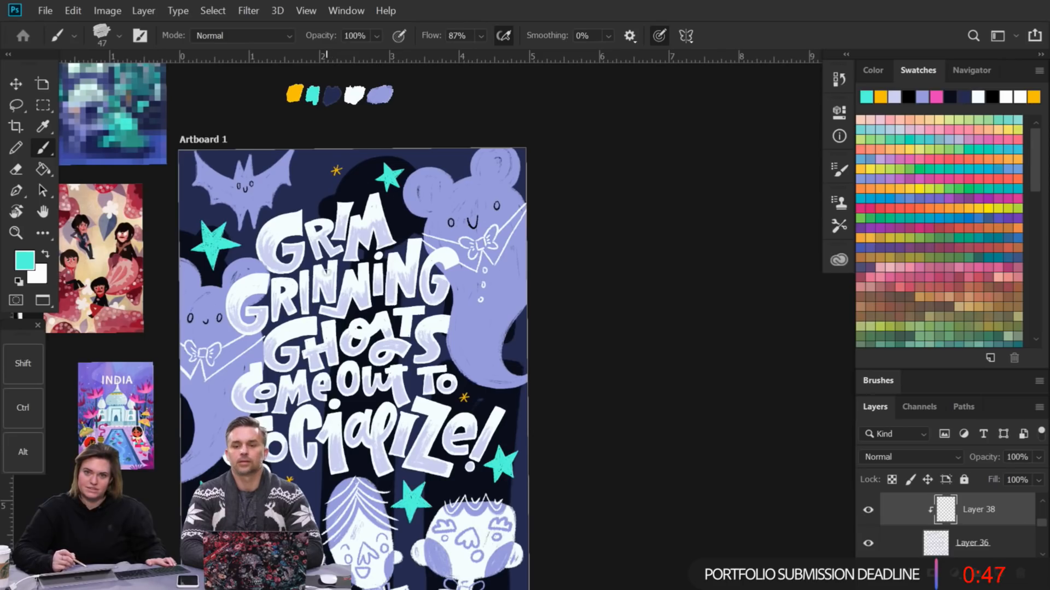
left_click_drag(361, 442, 441, 419)
left_click_drag(365, 350, 372, 321)
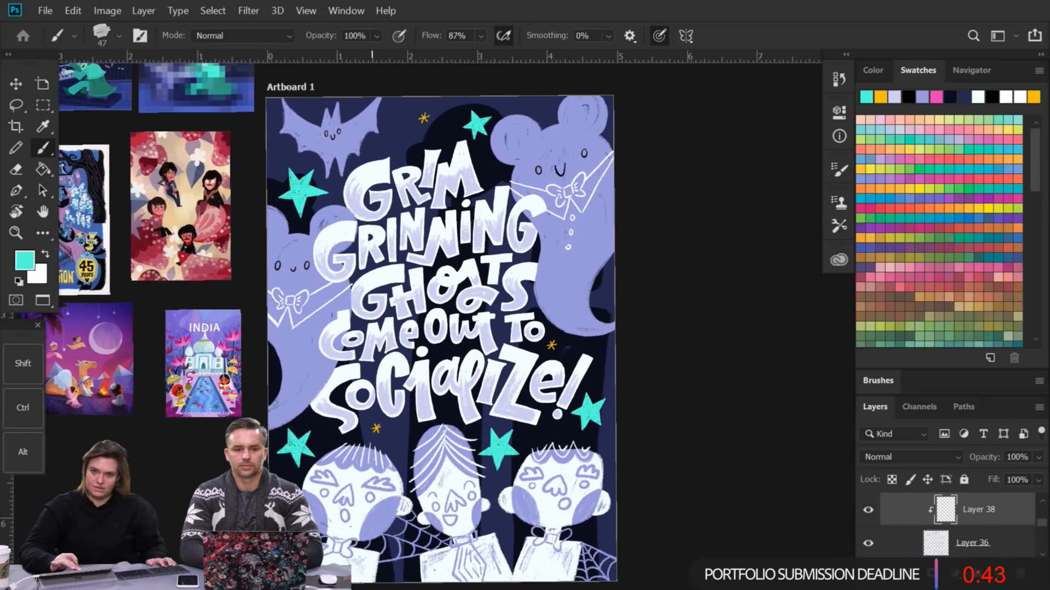
scroll(383, 251, "up", 2)
left_click_drag(372, 257, 368, 312)
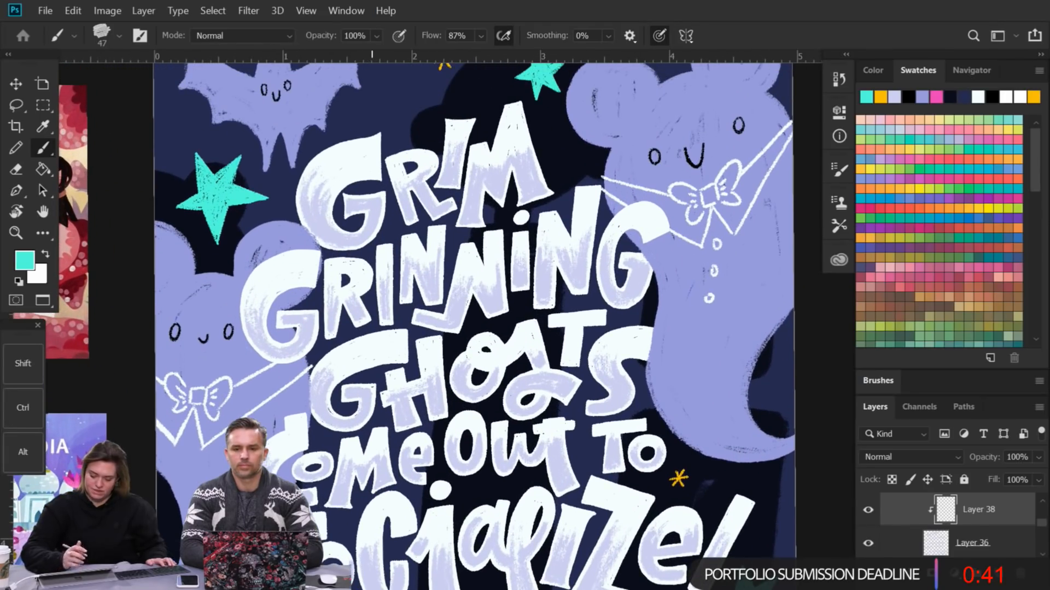
mouse_move(324, 165)
left_mouse_down()
mouse_move(303, 226)
mouse_move(335, 193)
mouse_move(324, 224)
mouse_move(354, 200)
mouse_move(348, 245)
mouse_move(379, 205)
mouse_move(369, 239)
mouse_move(343, 240)
left_mouse_up()
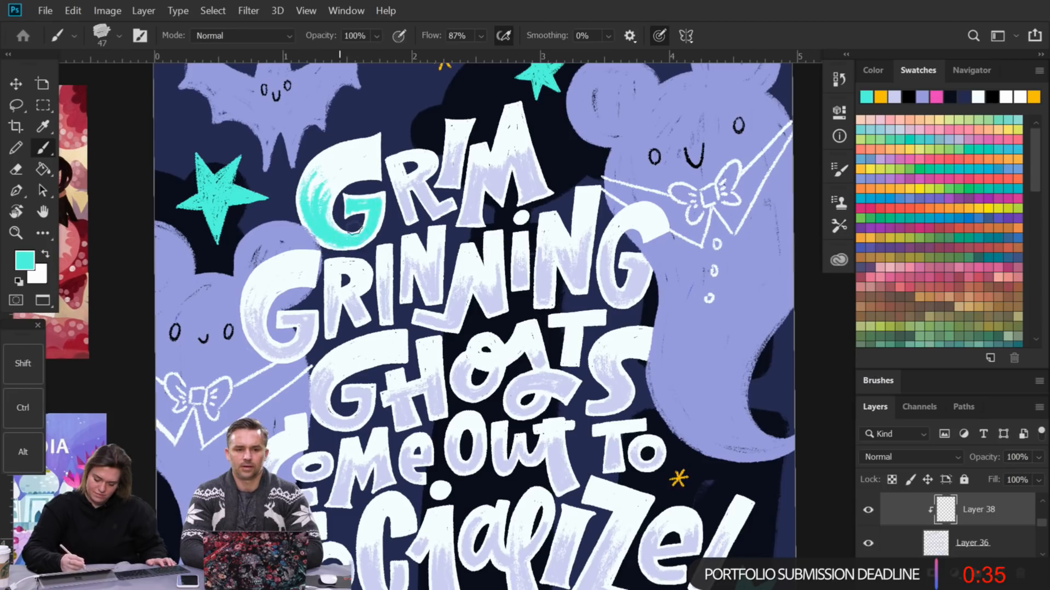
left_click_drag(401, 194, 428, 168)
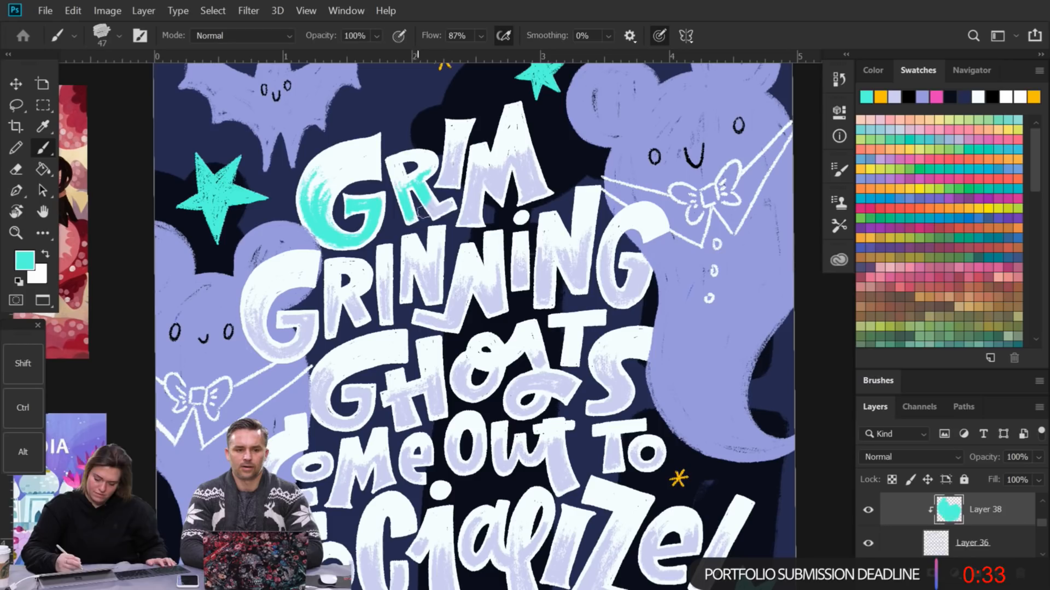
key("ctrl+z")
key("ctrl+z")
key("ctrl+z")
key("ctrl+z")
key("ctrl+z")
key("ctrl+z")
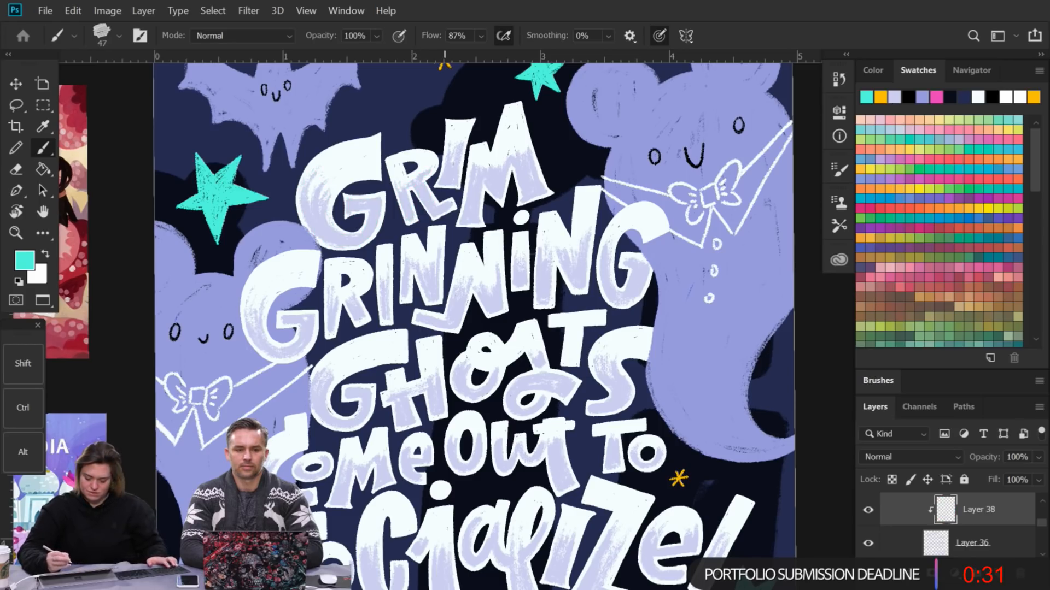
Step: Paint teal over the lower shading of the G, H, o and both S letters in Ghosts on the clipped layer
left_click_drag(325, 367, 318, 411)
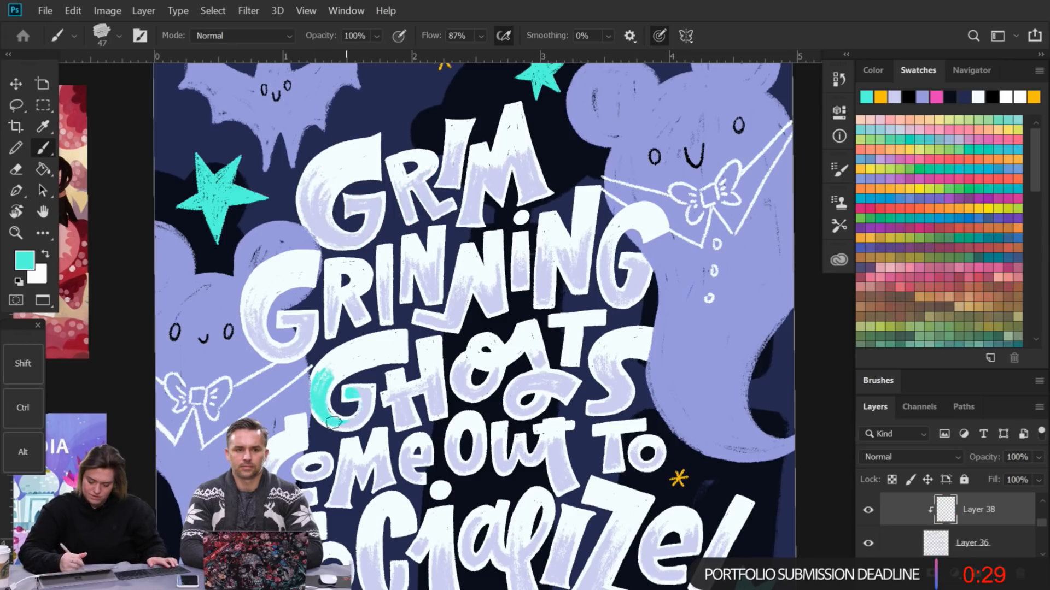
left_click_drag(401, 403, 395, 422)
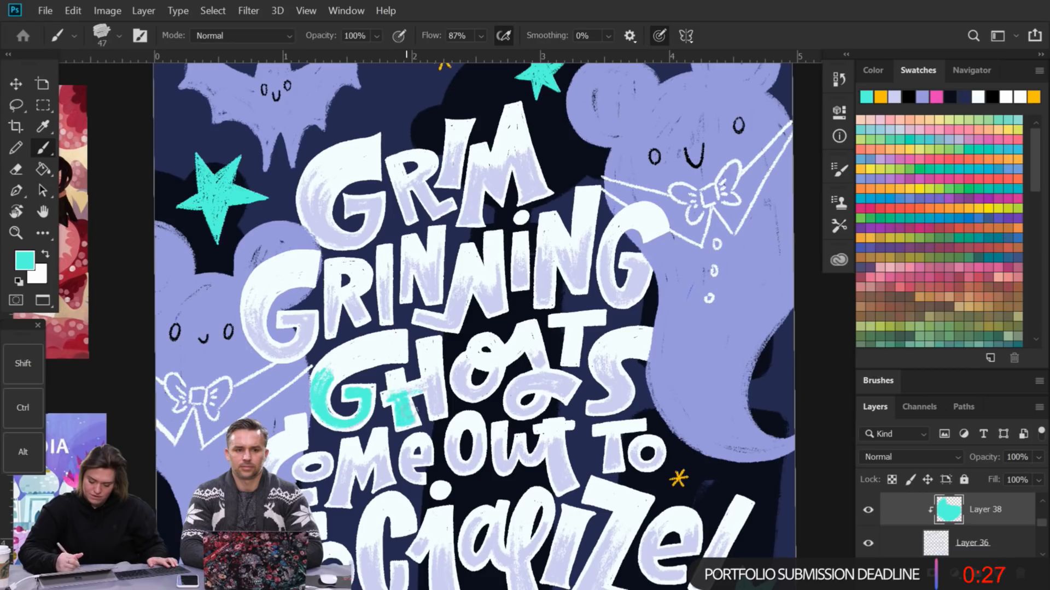
mouse_move(462, 394)
left_mouse_down()
mouse_move(474, 365)
mouse_move(477, 397)
mouse_move(533, 377)
mouse_move(504, 410)
mouse_move(553, 385)
left_mouse_up()
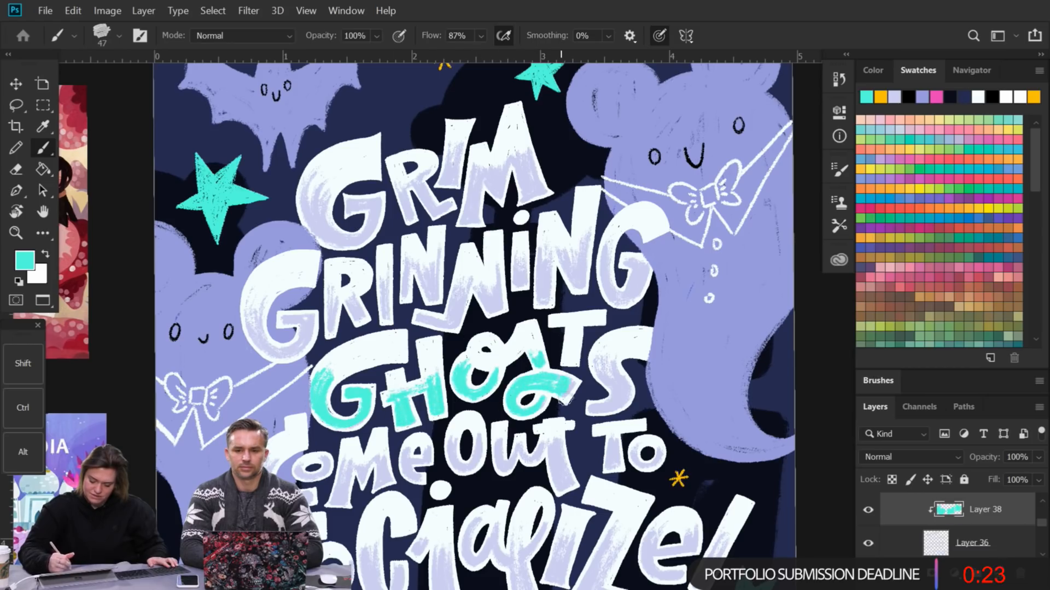
mouse_move(624, 358)
left_mouse_down()
mouse_move(610, 410)
mouse_move(611, 376)
left_mouse_up()
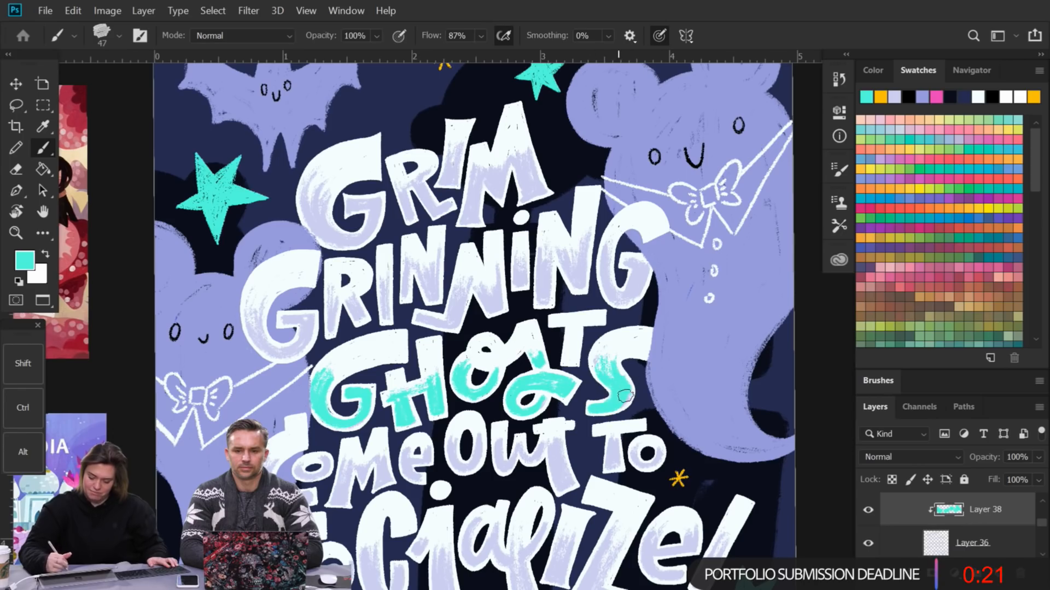
Step: Touch up the T of Ghosts with lavender shading on Layer 36, and paint its stem teal on Layer 38
left_click(994, 544)
left_click(590, 352, "ctrl")
left_click(590, 352, "ctrl")
left_click(896, 99)
mouse_move(539, 328)
left_mouse_down()
mouse_move(527, 345)
mouse_move(544, 376)
mouse_move(525, 380)
mouse_move(532, 306)
mouse_move(544, 339)
left_mouse_up()
left_click(634, 181, "alt")
left_click(980, 511)
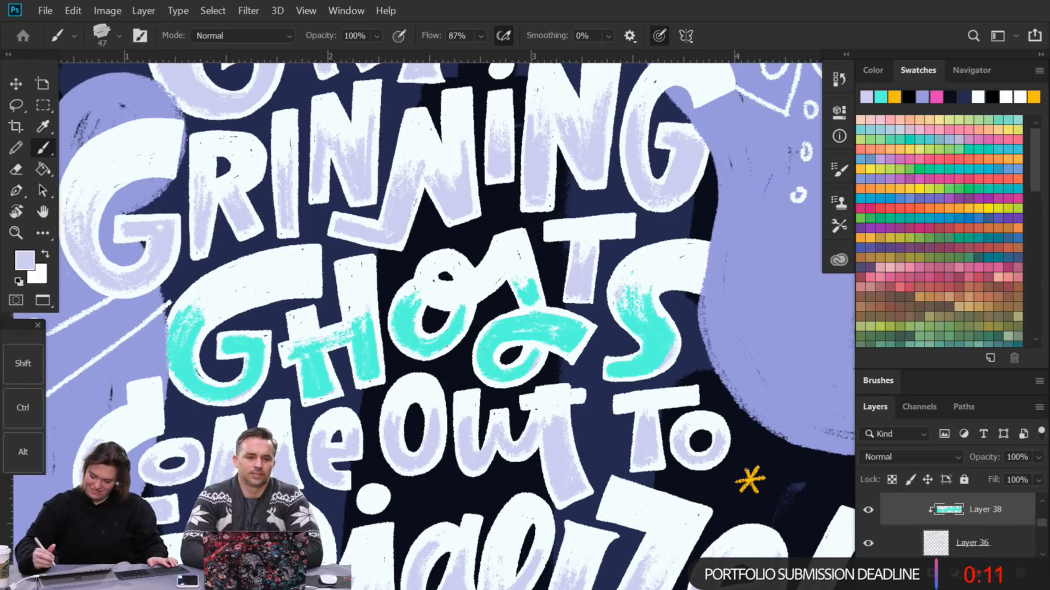
mouse_move(578, 249)
left_mouse_down()
mouse_move(575, 291)
mouse_move(588, 290)
left_mouse_up()
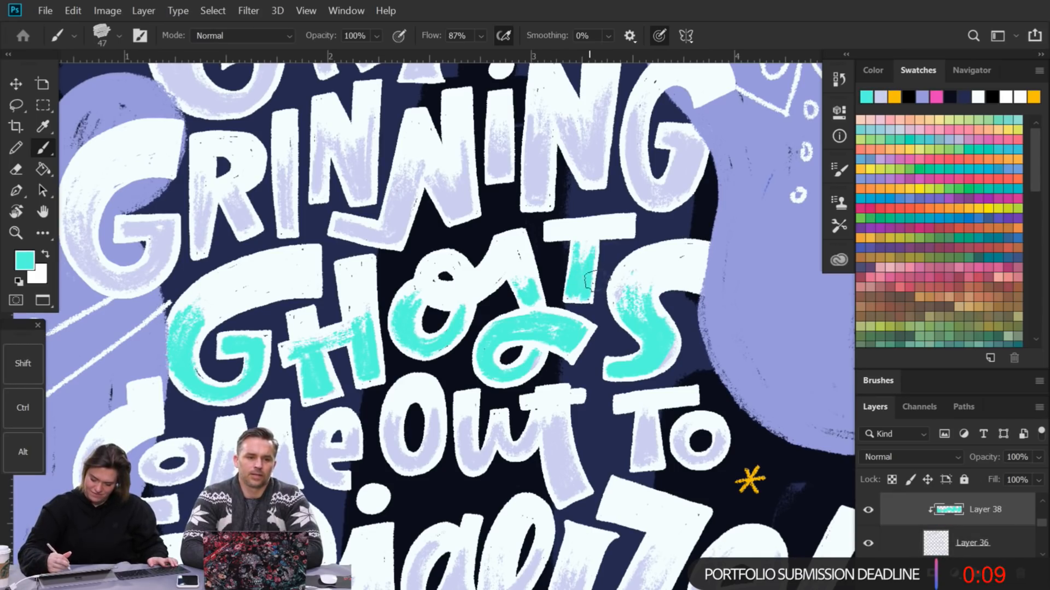
Step: Paint teal over the lower shading of the letters from the S through the Z in Socialize
left_click_drag(642, 313, 661, 211)
left_click_drag(615, 288, 667, 186)
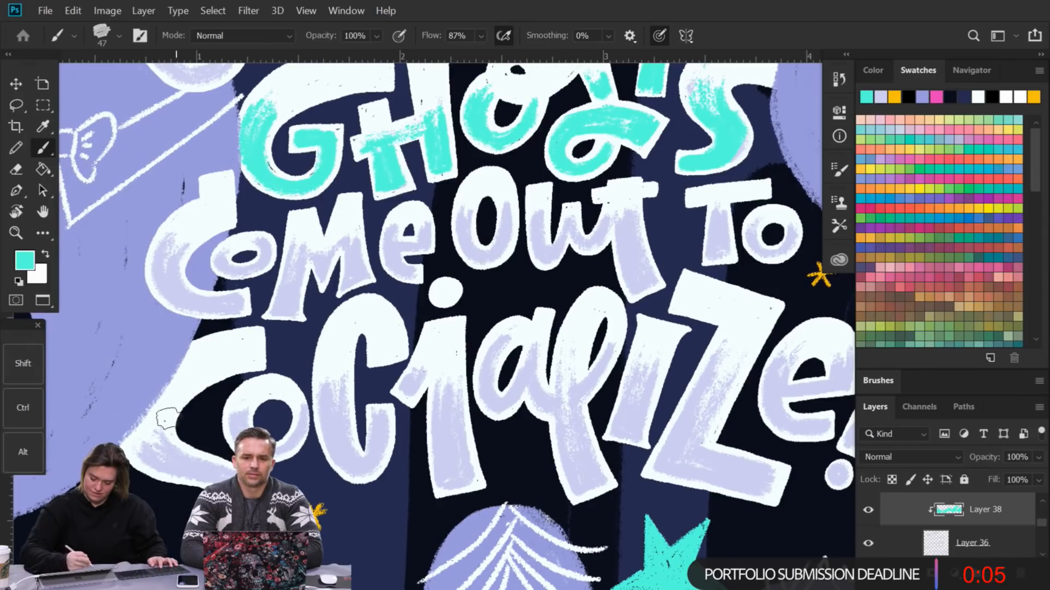
left_click_drag(144, 465, 160, 426)
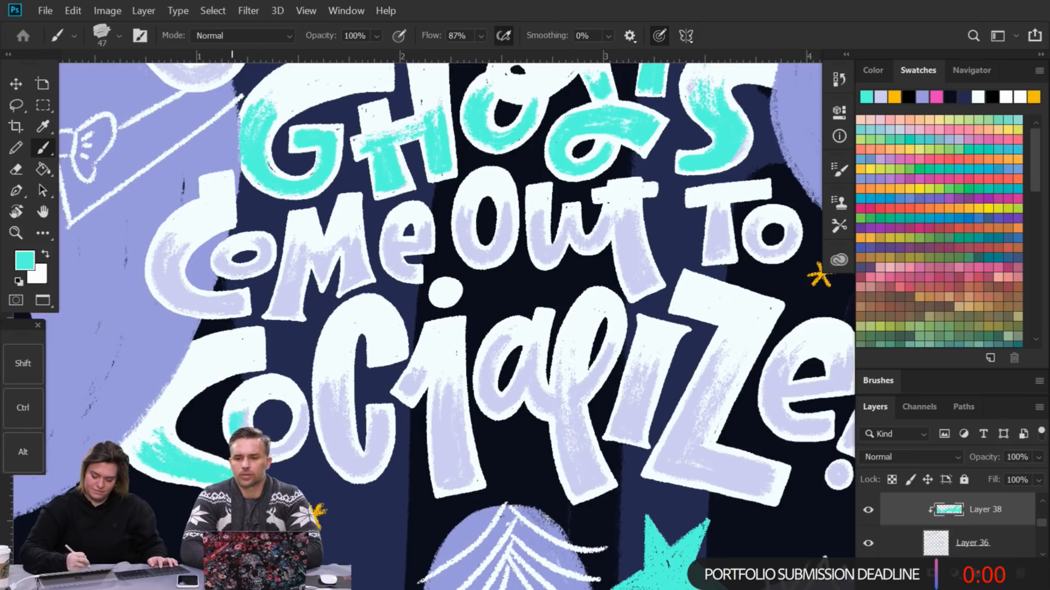
left_click_drag(334, 454, 330, 382)
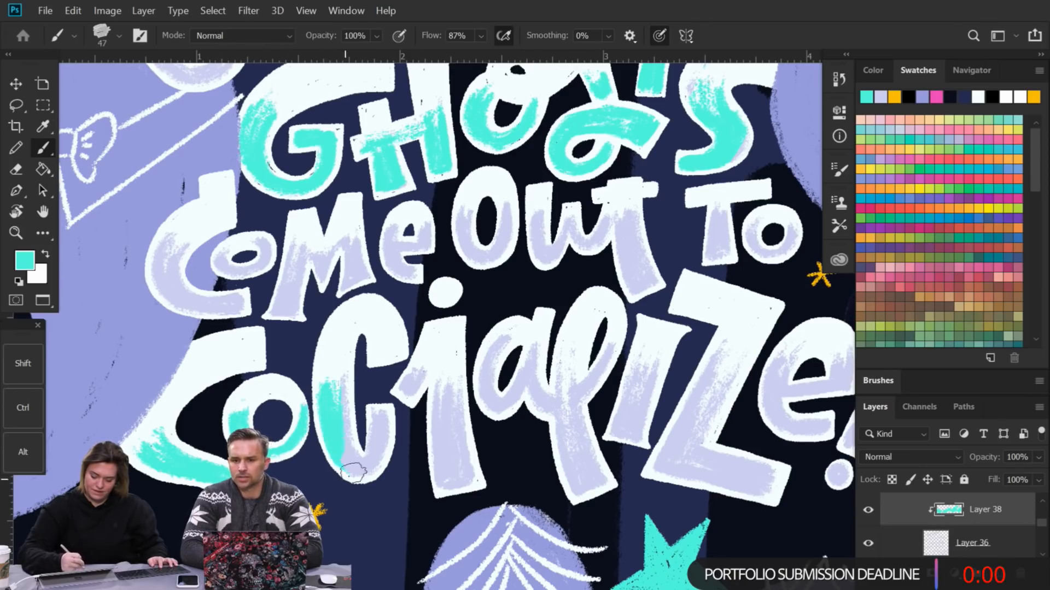
mouse_move(374, 468)
left_mouse_down()
mouse_move(402, 374)
mouse_move(416, 371)
mouse_move(440, 461)
mouse_move(456, 373)
mouse_move(463, 399)
mouse_move(463, 364)
left_mouse_up()
mouse_move(502, 300)
left_mouse_down()
mouse_move(508, 388)
mouse_move(560, 470)
mouse_move(596, 405)
left_mouse_up()
mouse_move(599, 490)
left_mouse_down()
mouse_move(616, 402)
mouse_move(651, 353)
mouse_move(667, 370)
mouse_move(655, 461)
mouse_move(665, 475)
mouse_move(686, 481)
mouse_move(735, 462)
mouse_move(764, 477)
mouse_move(757, 488)
left_mouse_up()
Step: Paint matching teal over the lower shading of the final e and the exclamation mark after it
key("space")
mouse_move(839, 350)
left_mouse_down()
mouse_move(626, 300)
mouse_move(536, 333)
left_mouse_up()
left_click_drag(410, 309, 457, 309)
mouse_move(490, 280)
left_mouse_down()
mouse_move(467, 403)
mouse_move(478, 405)
mouse_move(486, 432)
left_mouse_up()
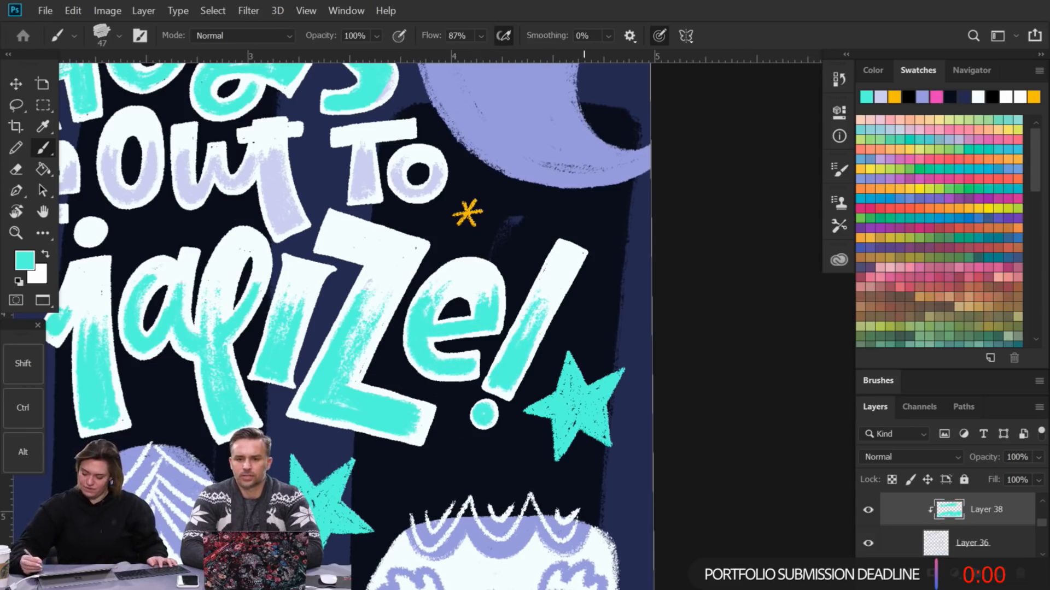
Step: Add a pink Color Overlay (RGB 244, 85, 185) at 100% opacity to Layer 38, recoloring the teal lettering shading
double_click(1017, 543)
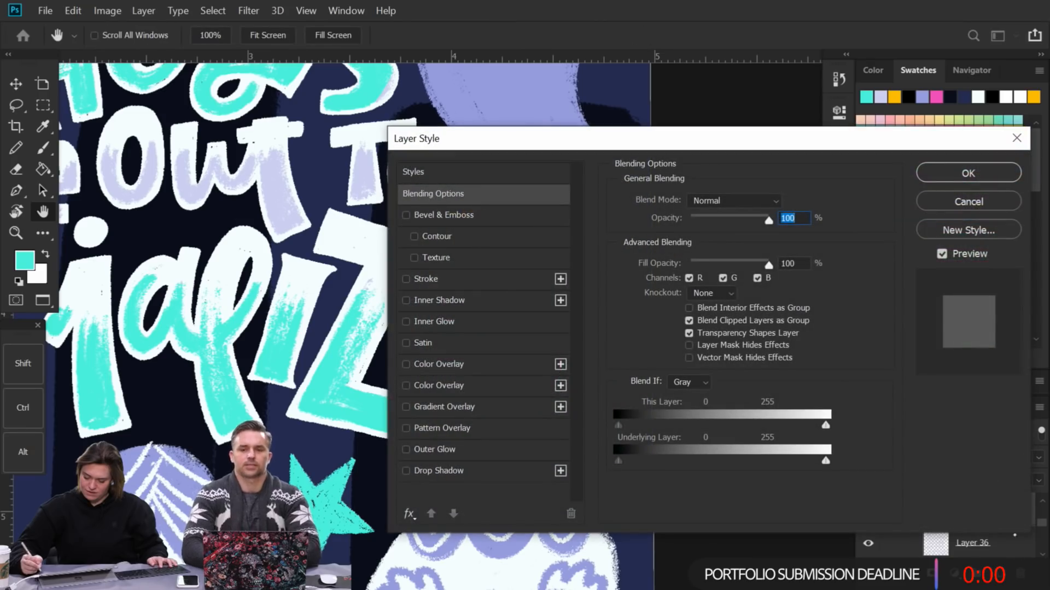
left_click(495, 369)
left_click(784, 203)
left_click(936, 97)
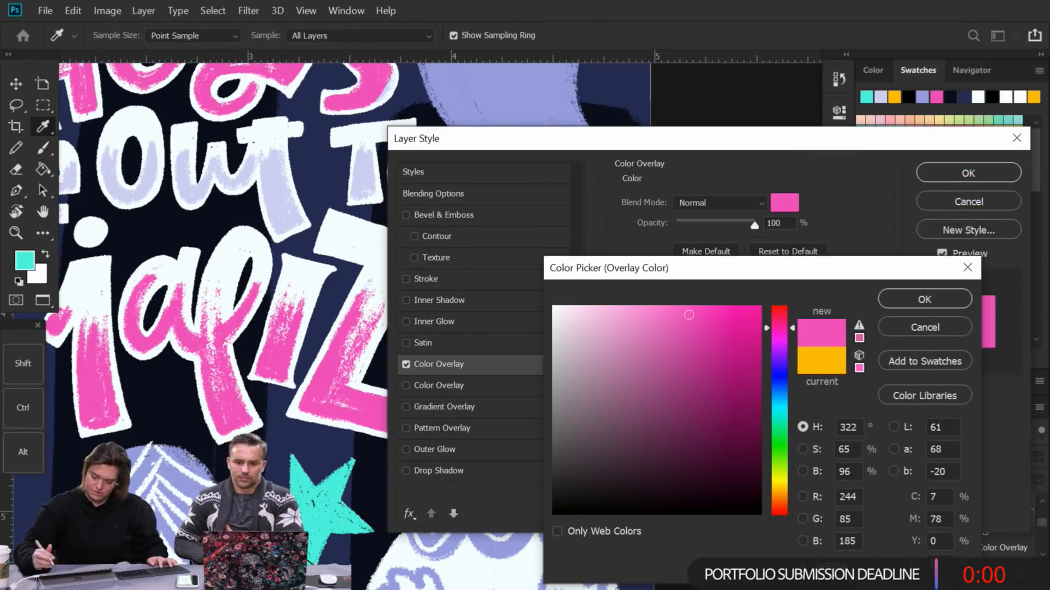
left_click(924, 299)
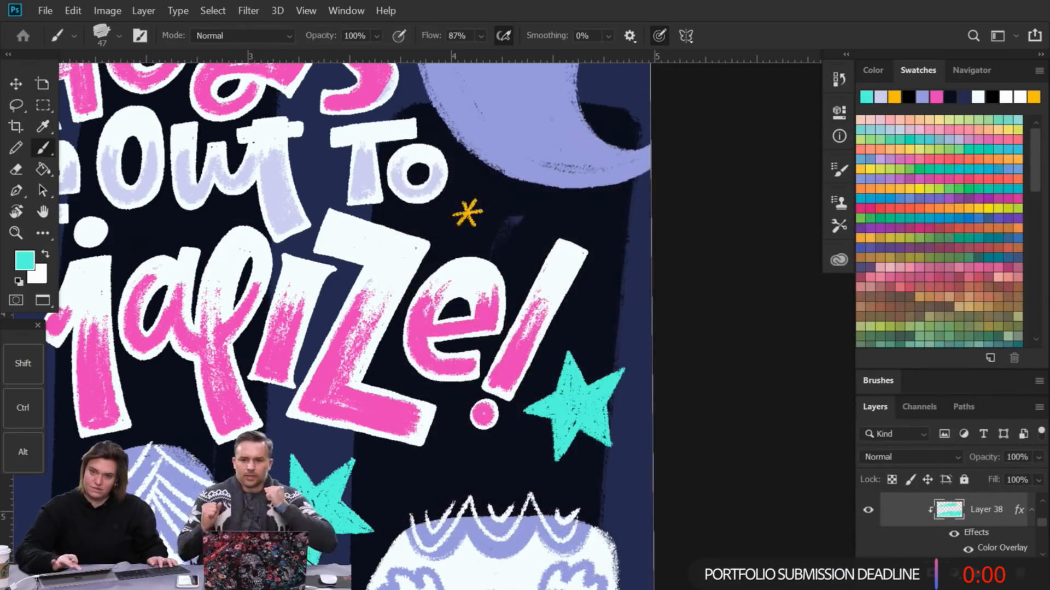
Step: Try a lighter pink (RGB 255, 169, 223) as the Color Overlay color on Layer 38's lettering shading
key("ctrl+0")
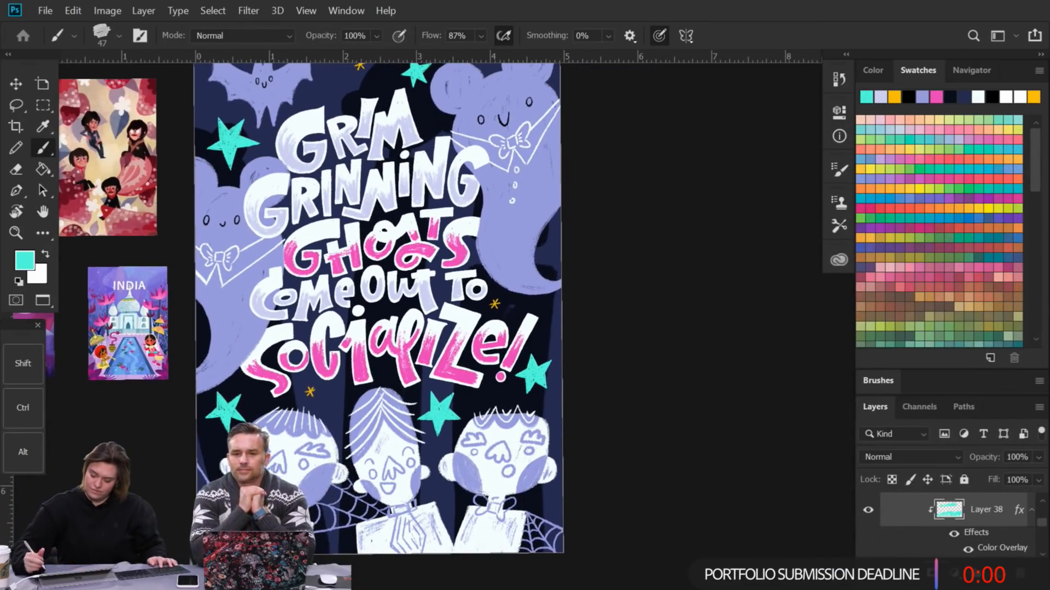
double_click(984, 549)
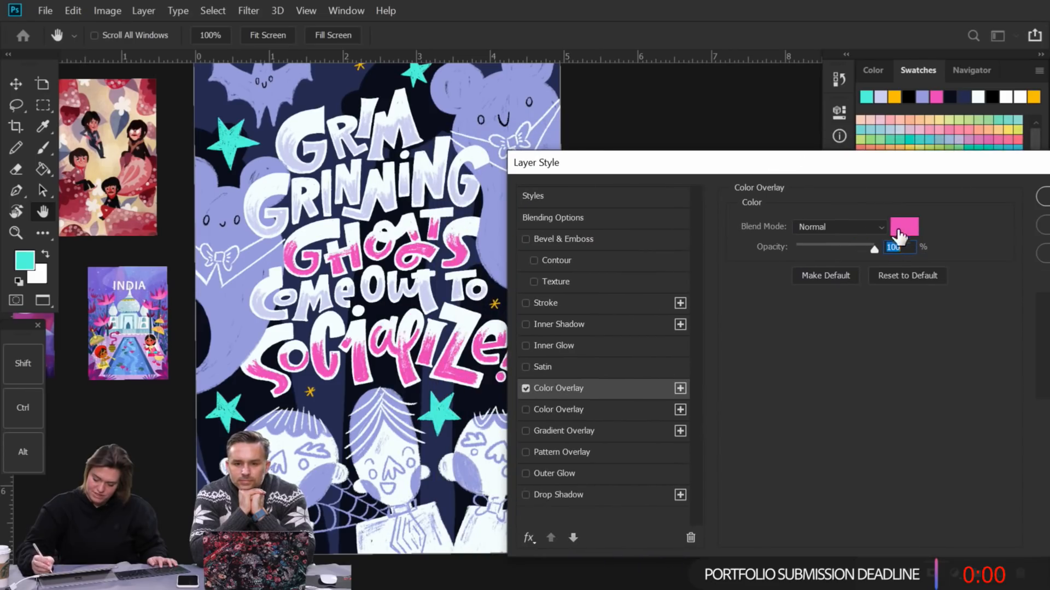
left_click(899, 235)
left_click_drag(681, 325, 632, 310)
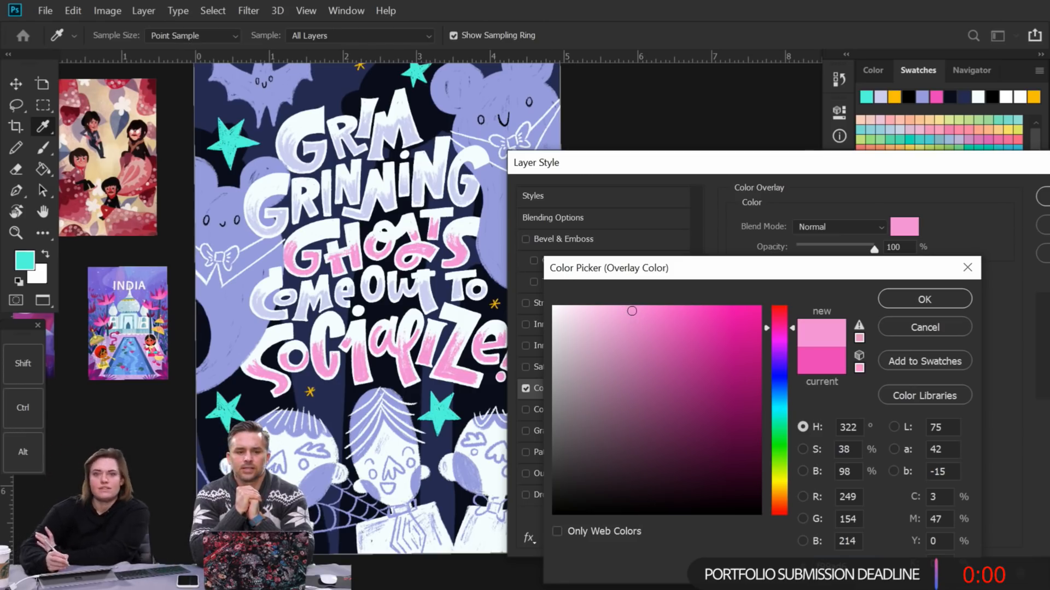
left_click(623, 306)
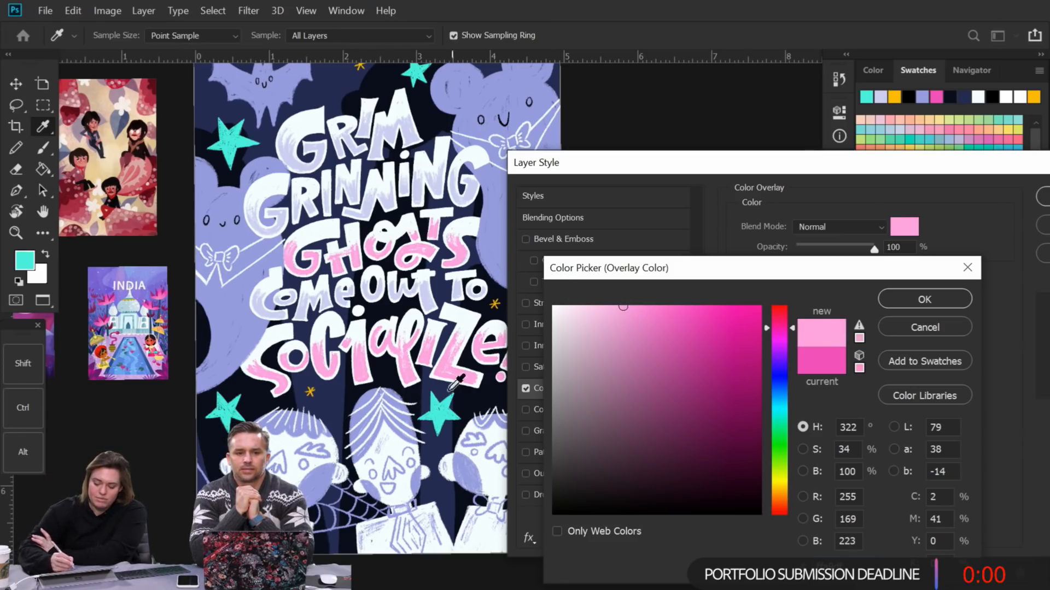
Step: Try a pale teal (RGB 166, 244, 234) based on the poster's stars as Layer 38's Color Overlay color
left_click(439, 412)
left_click_drag(595, 307, 622, 315)
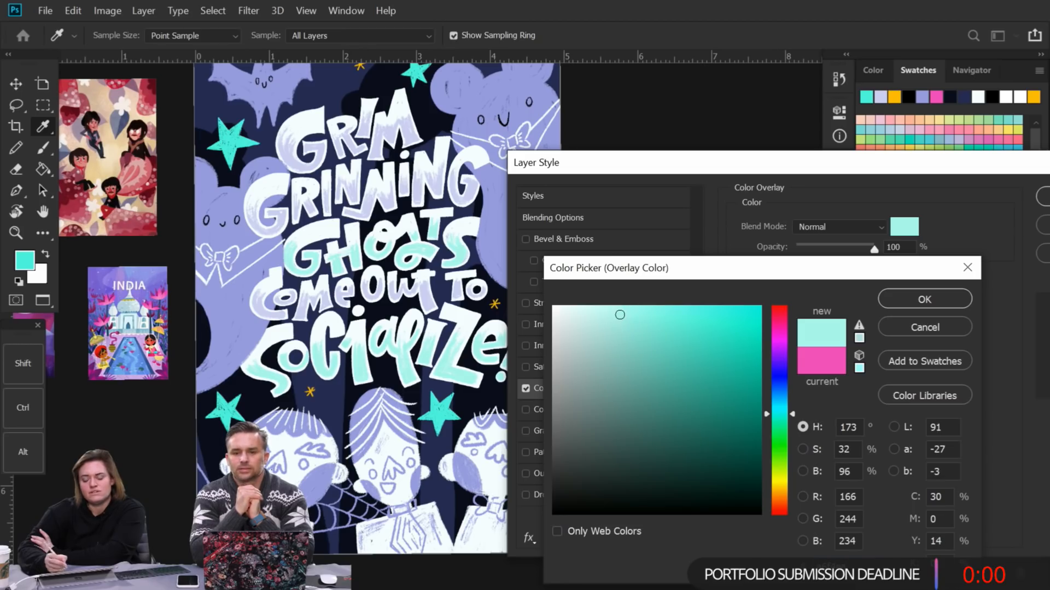
key("Return")
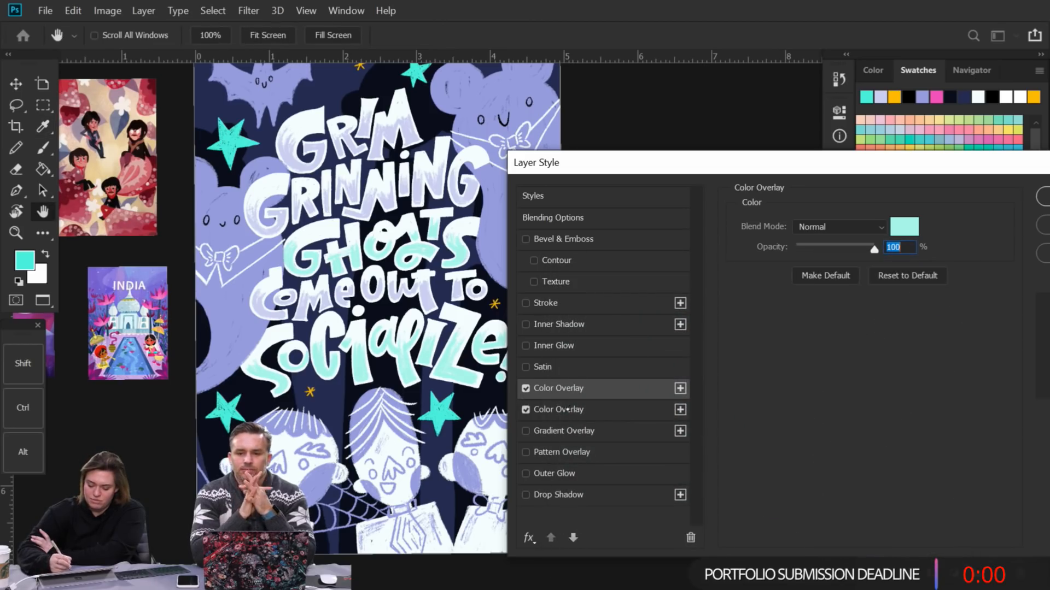
Step: Disable Layer 38's first Color Overlay, enable the second one, and set its color to pale pink (RGB 254, 196, 245)
left_click(566, 410)
left_click(525, 389)
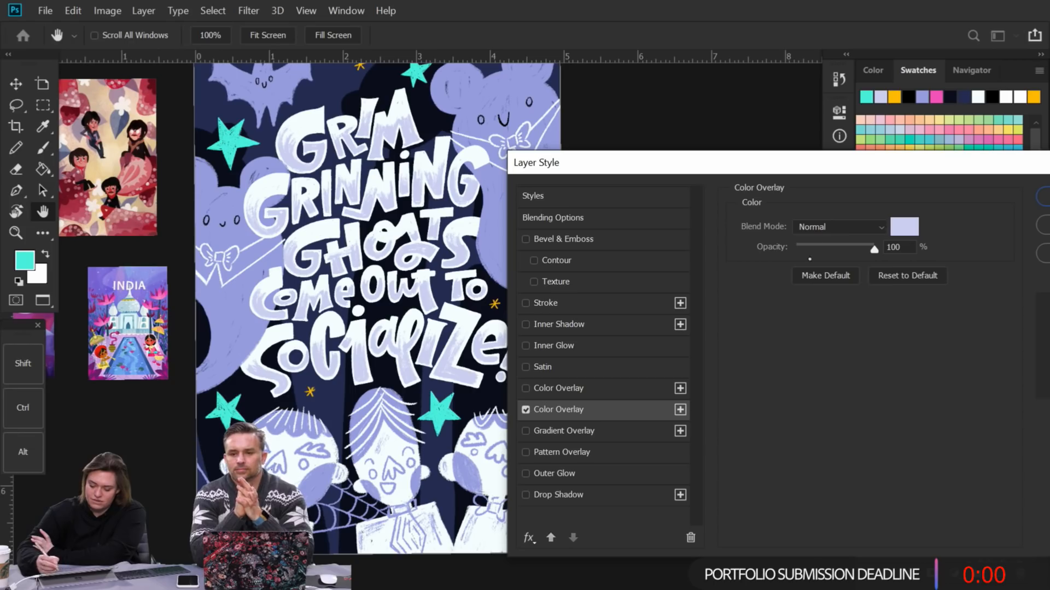
left_click(903, 227)
left_click_drag(784, 336, 782, 323)
left_click(586, 306)
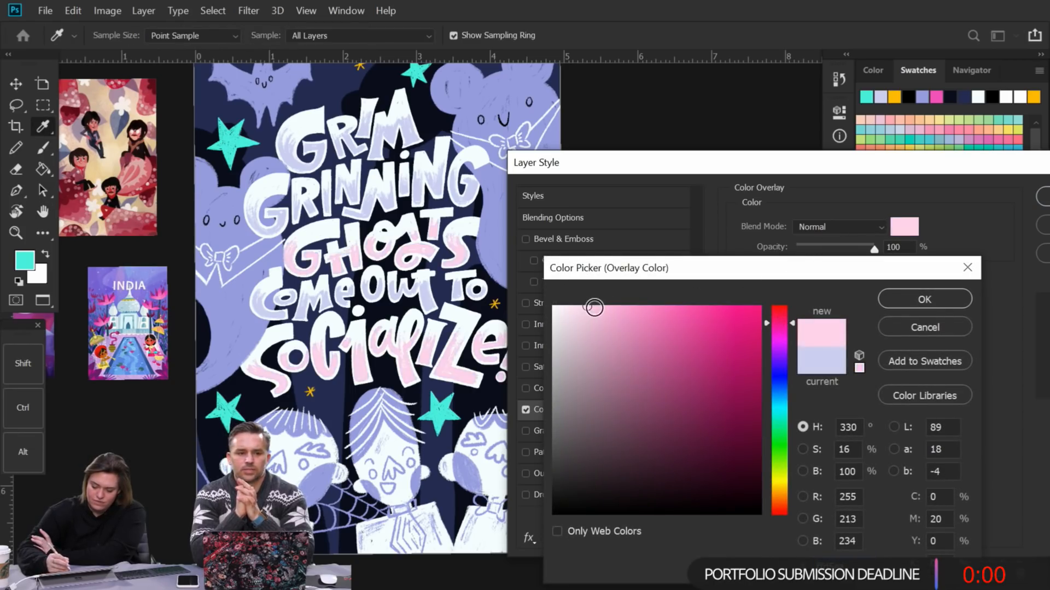
left_click(600, 307)
left_click_drag(793, 323, 793, 336)
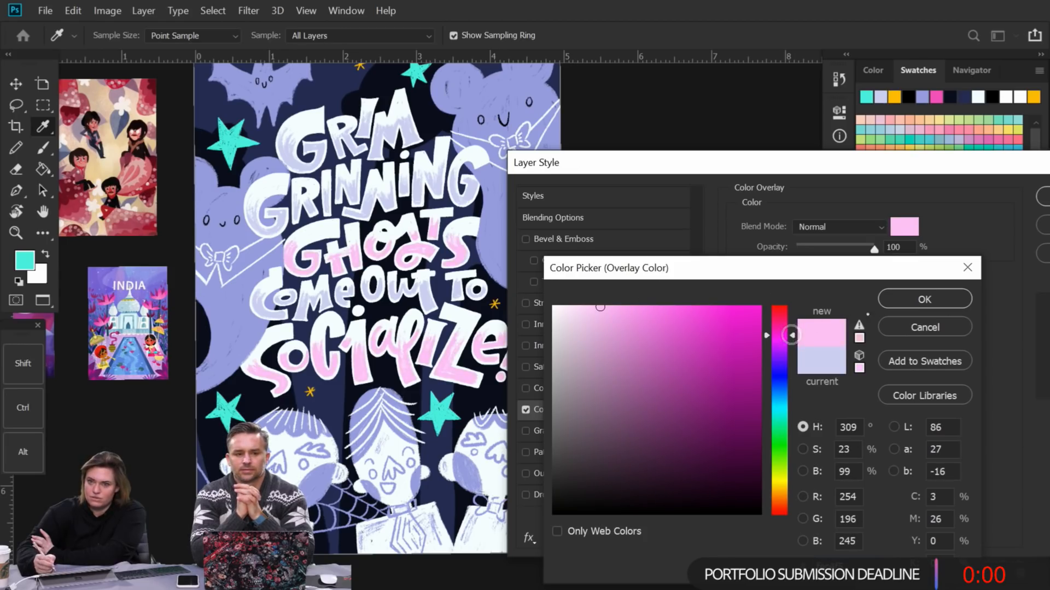
left_click(924, 299)
left_click_drag(1020, 161, 967, 169)
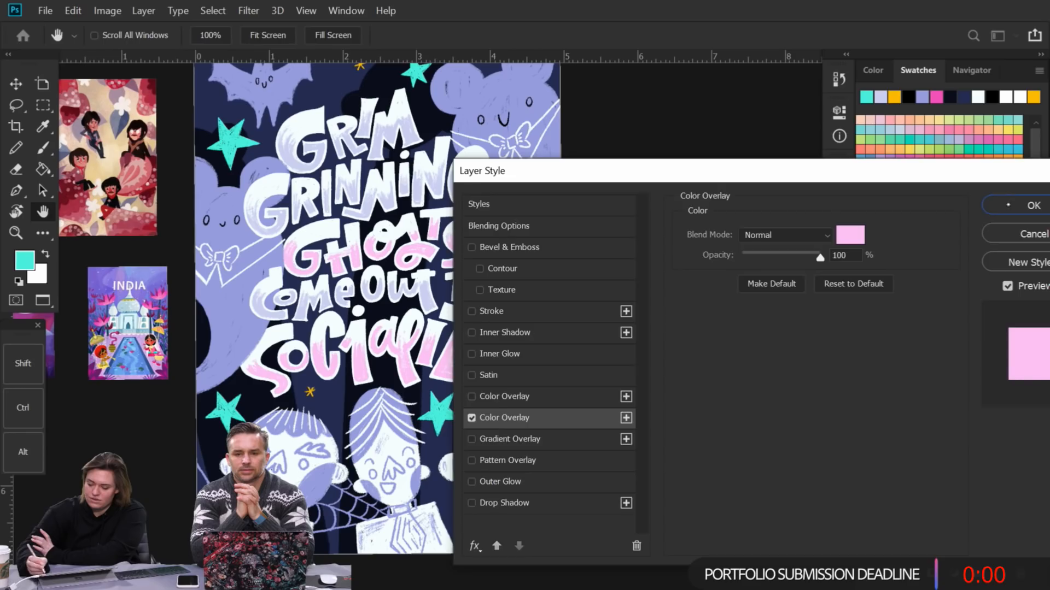
left_click(1029, 206)
scroll(378, 249, "up", 5)
scroll(603, 267, "down", 5)
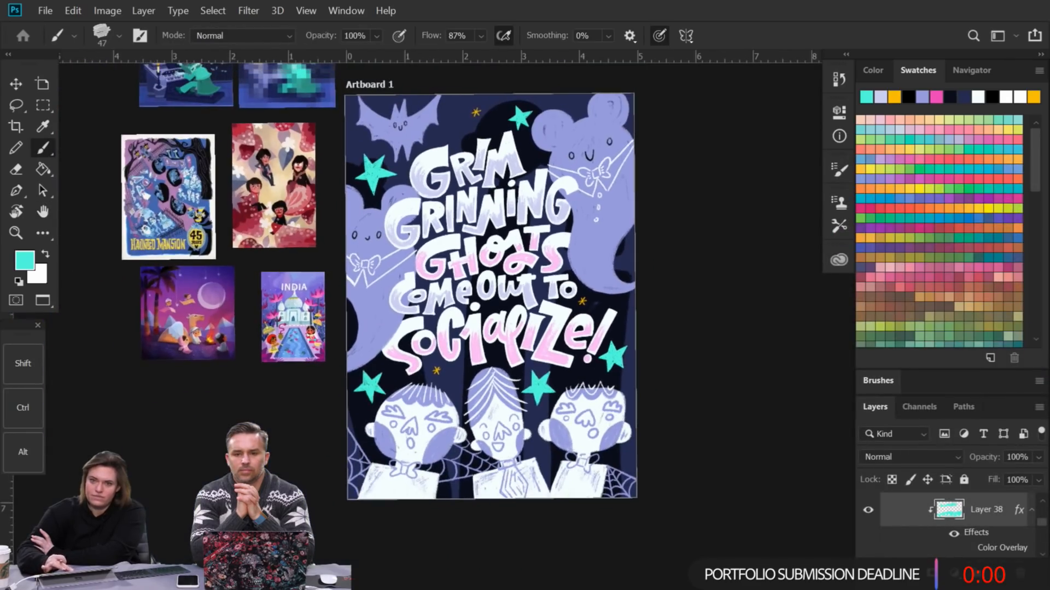
scroll(449, 350, "down", 2)
scroll(602, 328, "up", 2)
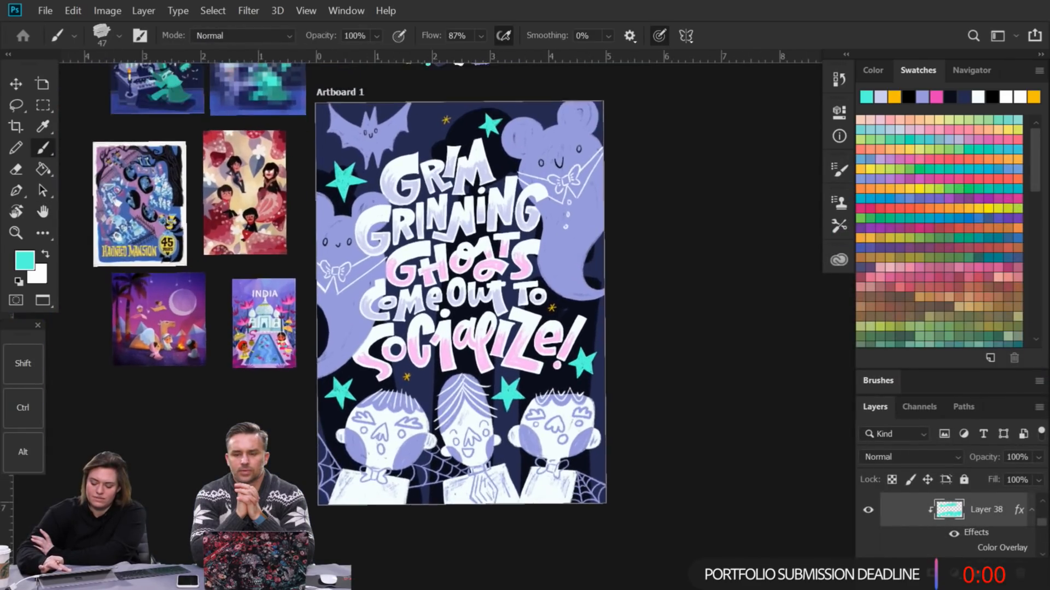